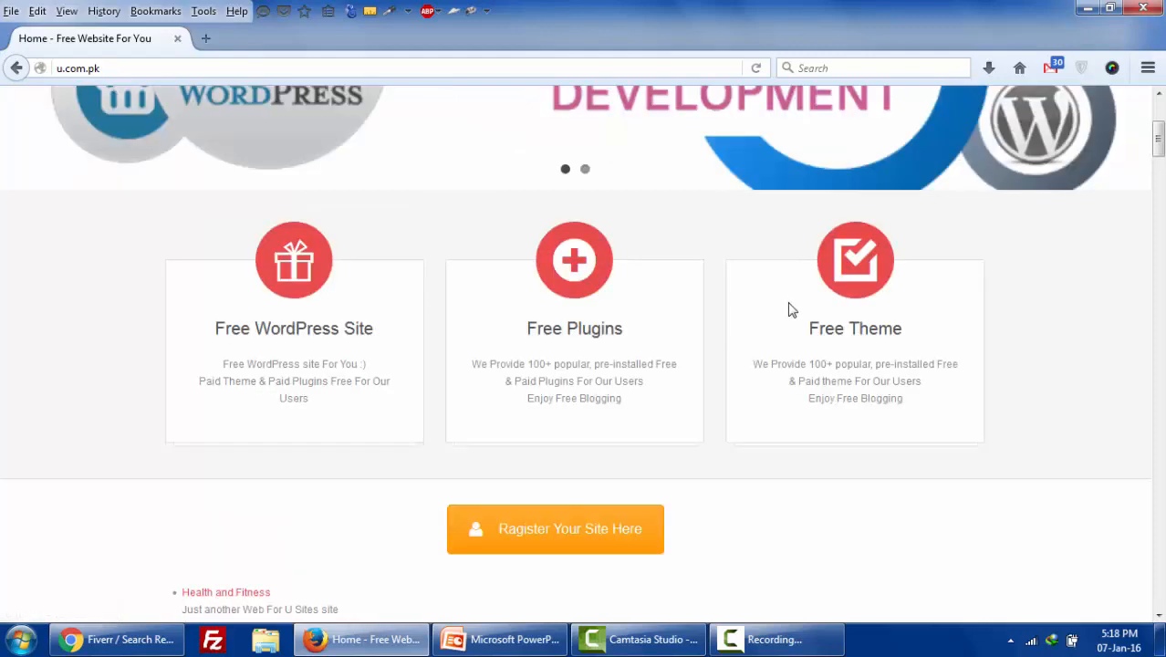
scroll(790, 308, "down", 5)
scroll(790, 308, "down", 5)
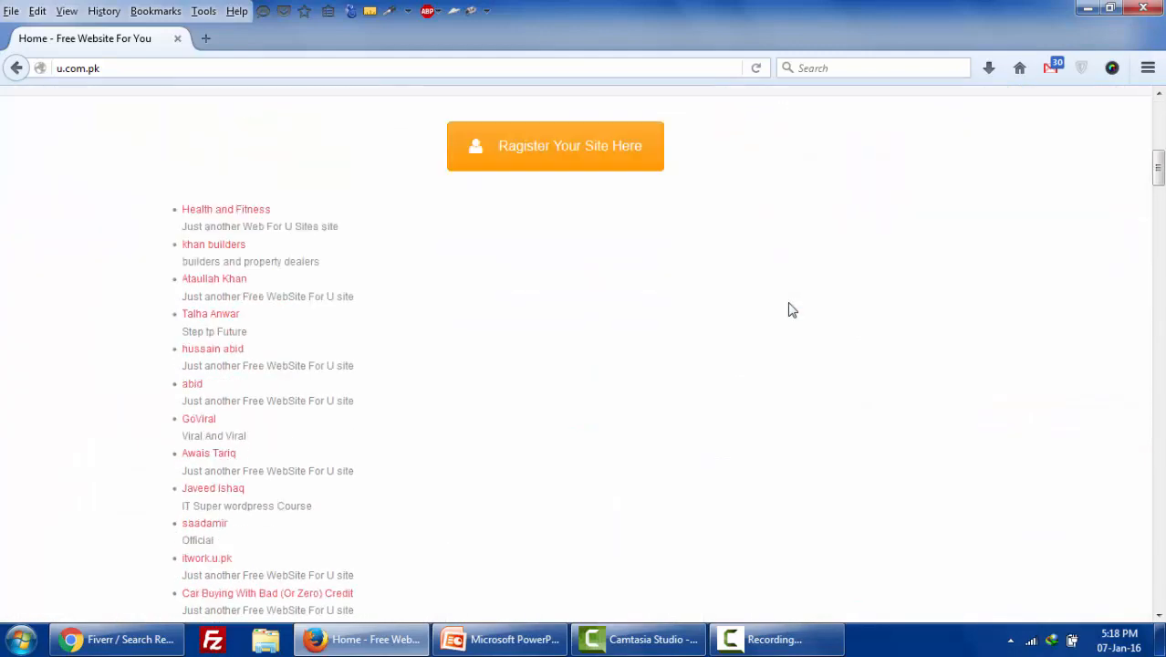
scroll(960, 416, "up", 7)
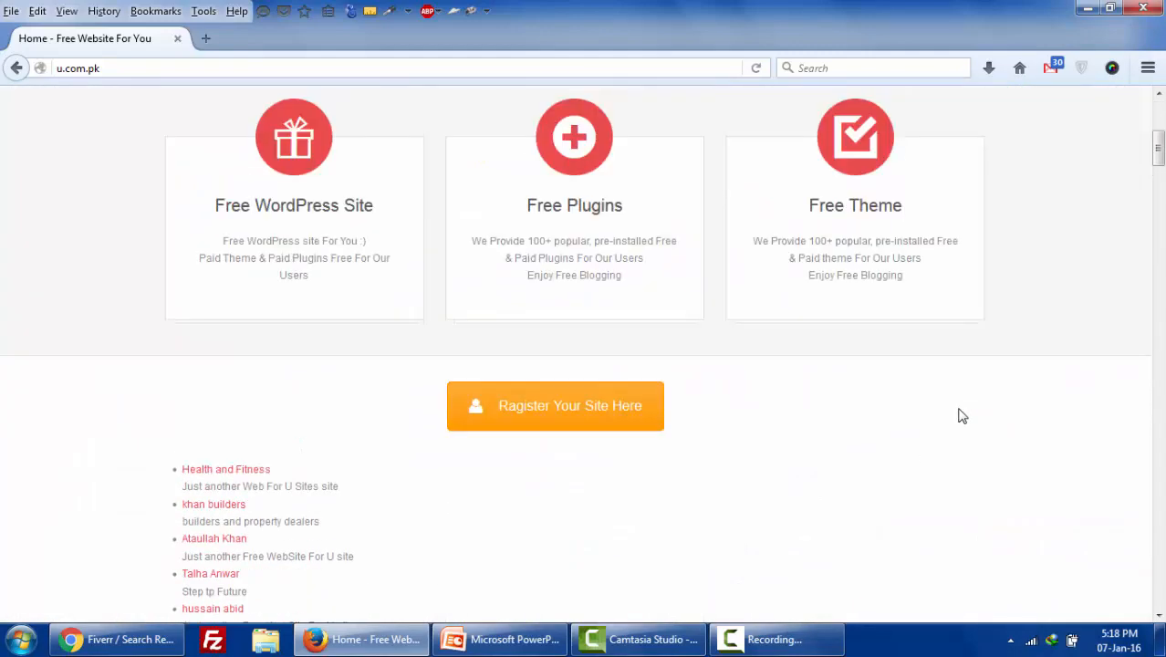
scroll(748, 354, "down", 2)
scroll(748, 355, "down", 10)
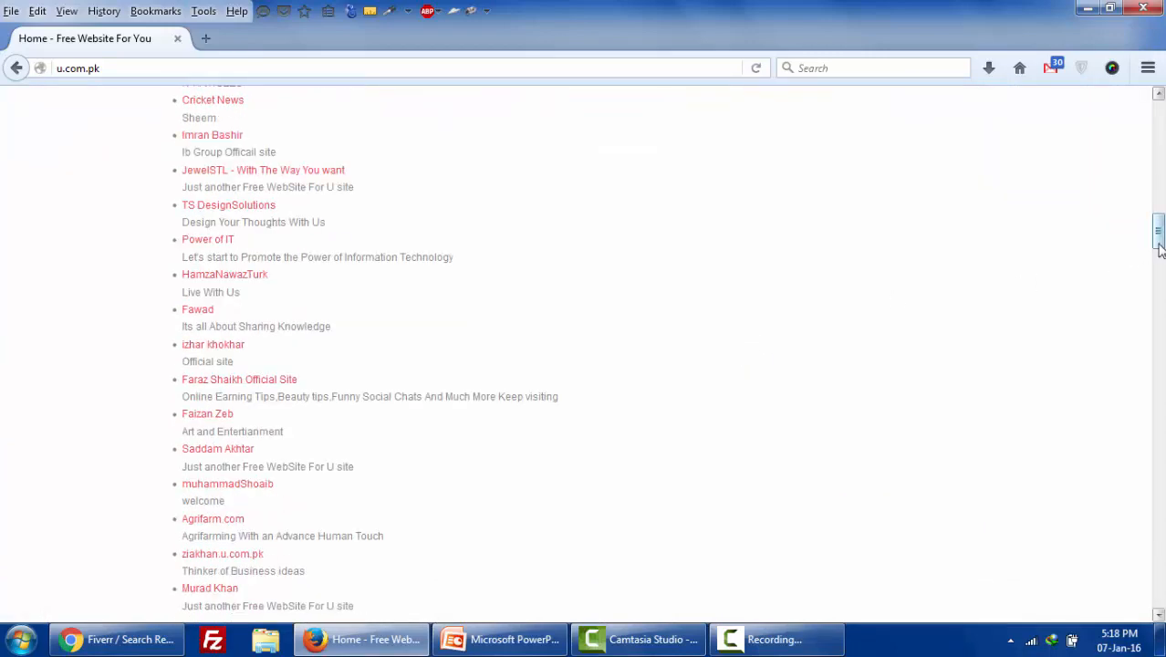
left_click_drag(1157, 233, 1156, 111)
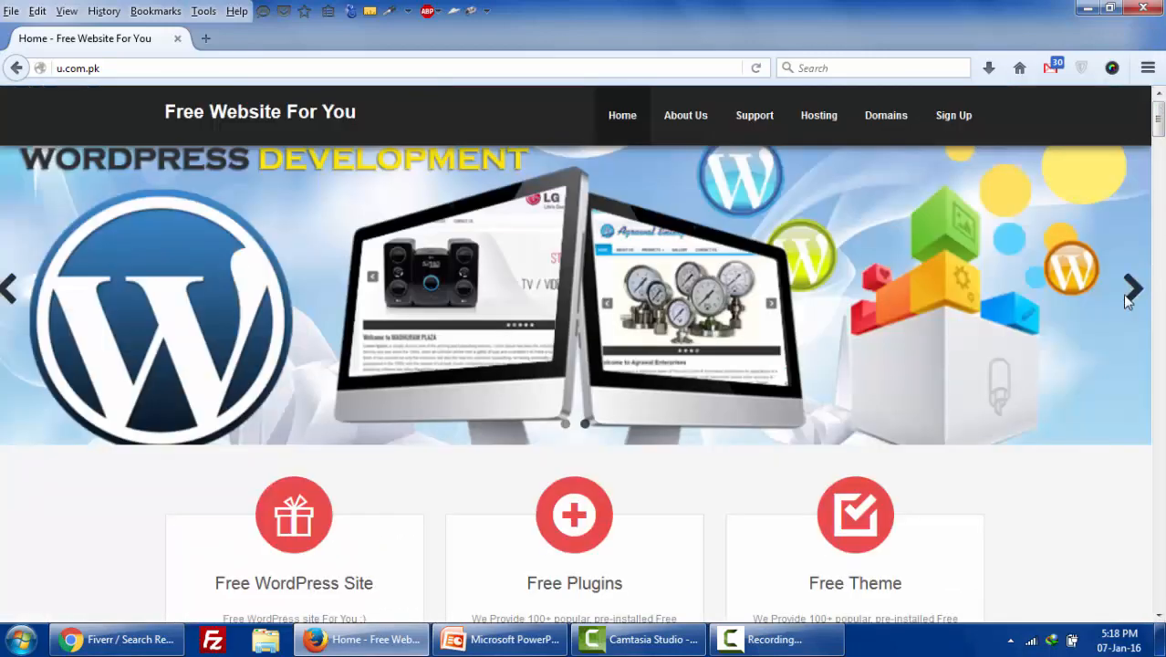
scroll(1124, 299, "down", 12)
scroll(655, 403, "down", 15)
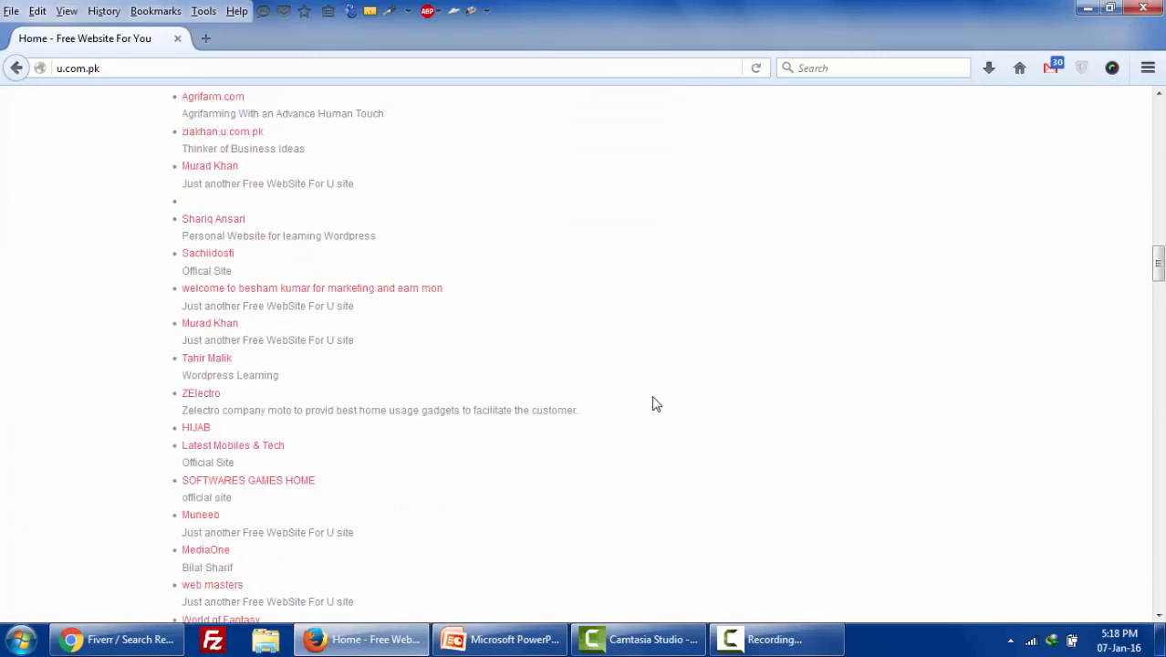
scroll(655, 403, "down", 15)
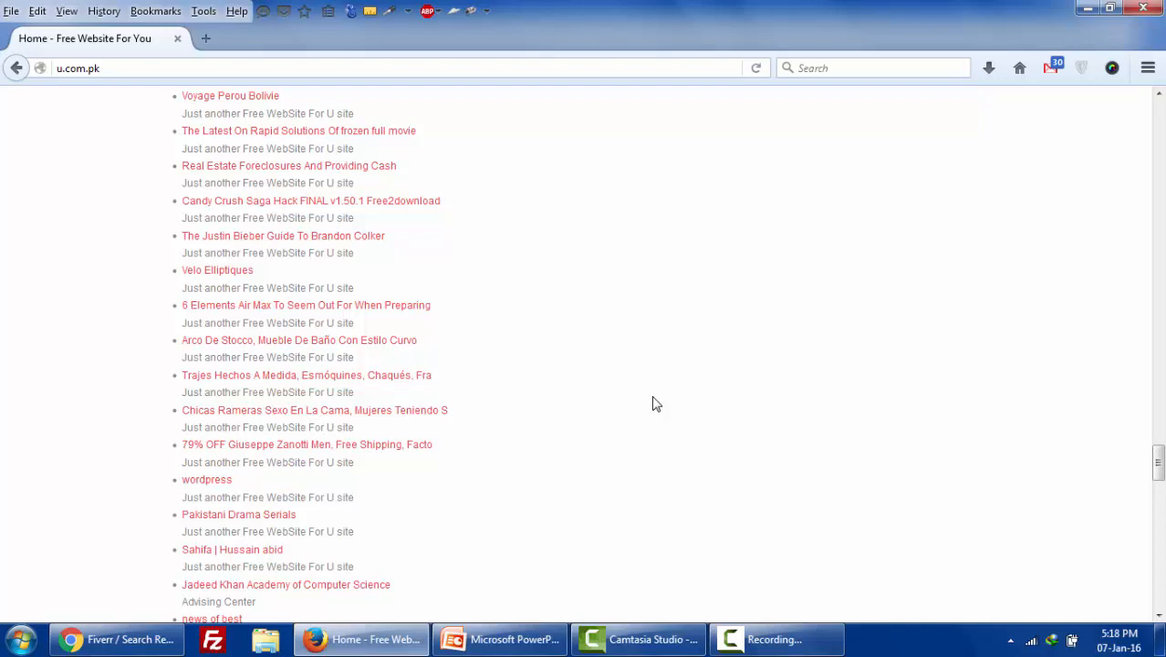
scroll(655, 403, "down", 10)
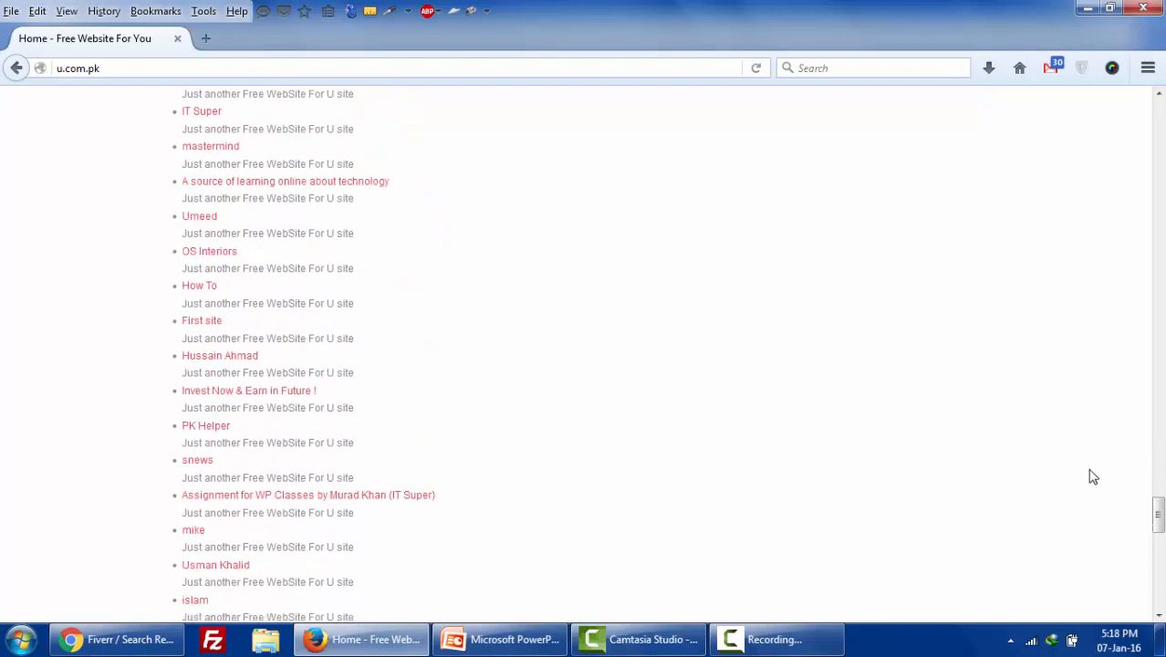
left_click_drag(1158, 527, 1158, 100)
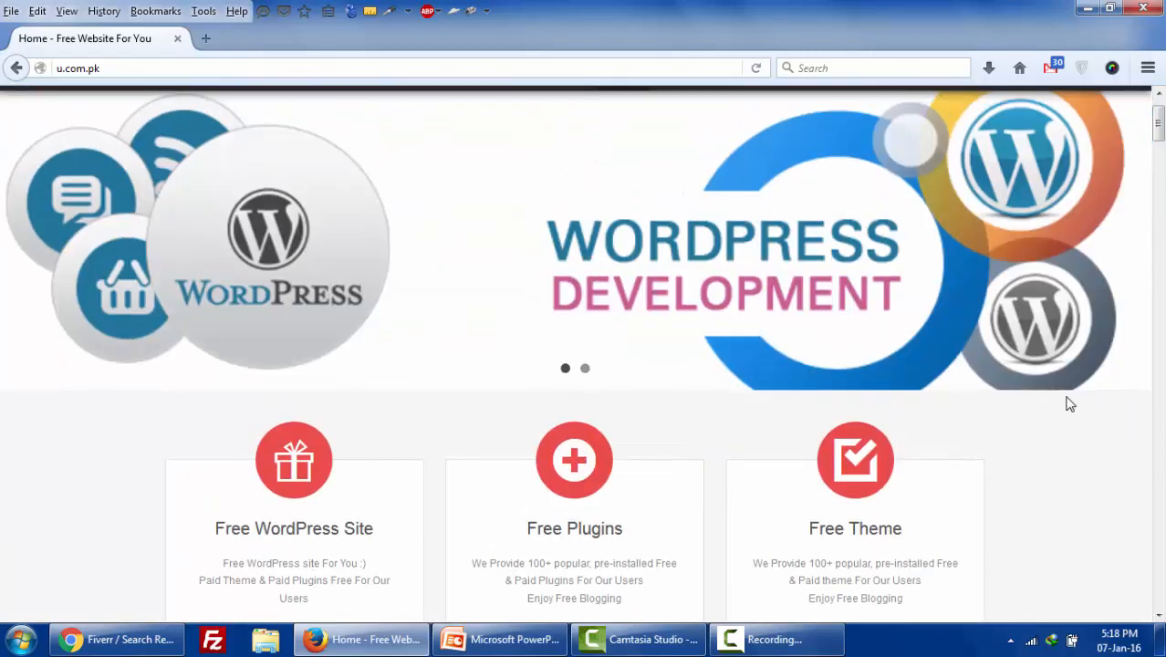
scroll(1003, 420, "down", 4)
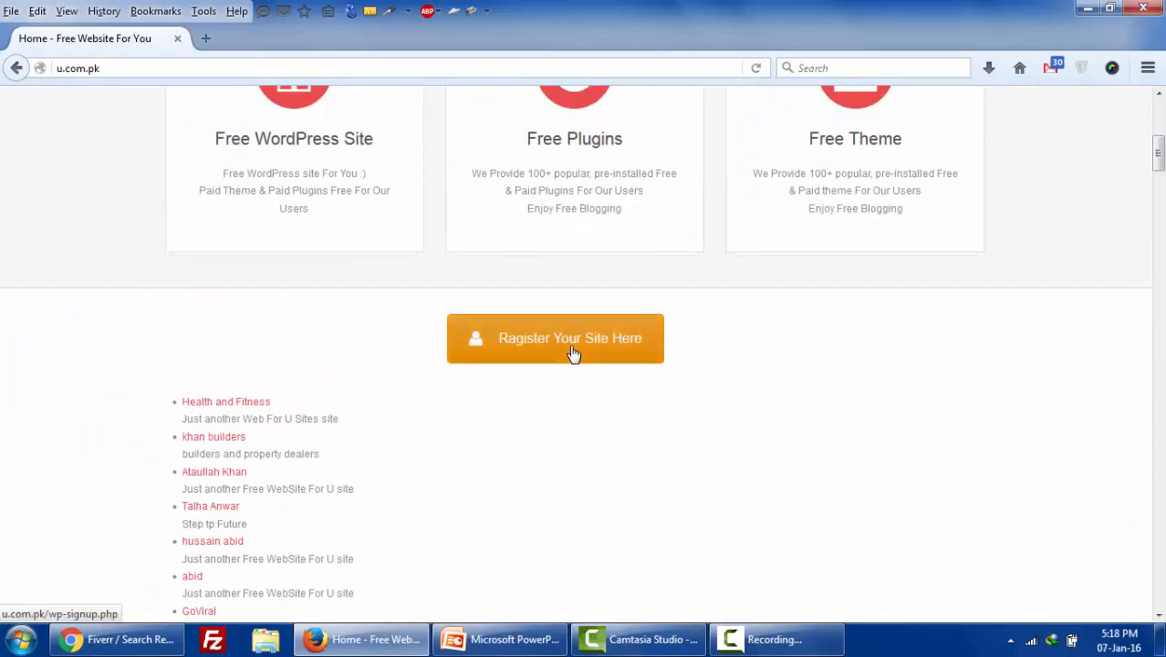
scroll(573, 354, "up", 5)
scroll(638, 365, "down", 4)
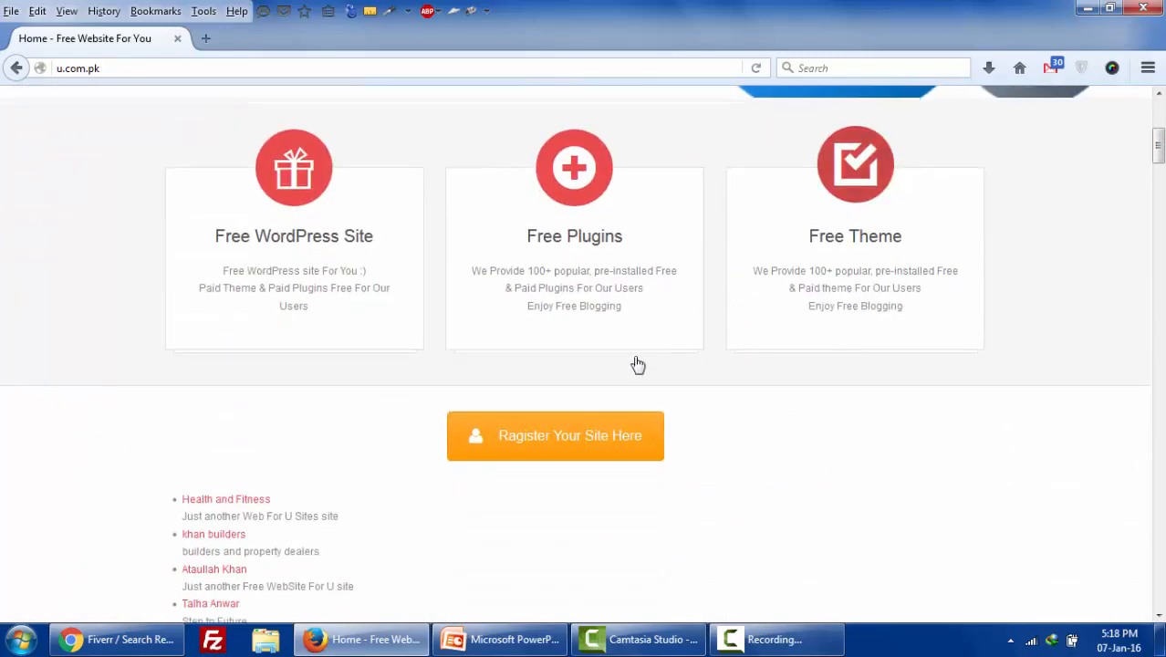
- Go to the free site registration page and scroll down to its empty Username and Email signup form
left_click(577, 435)
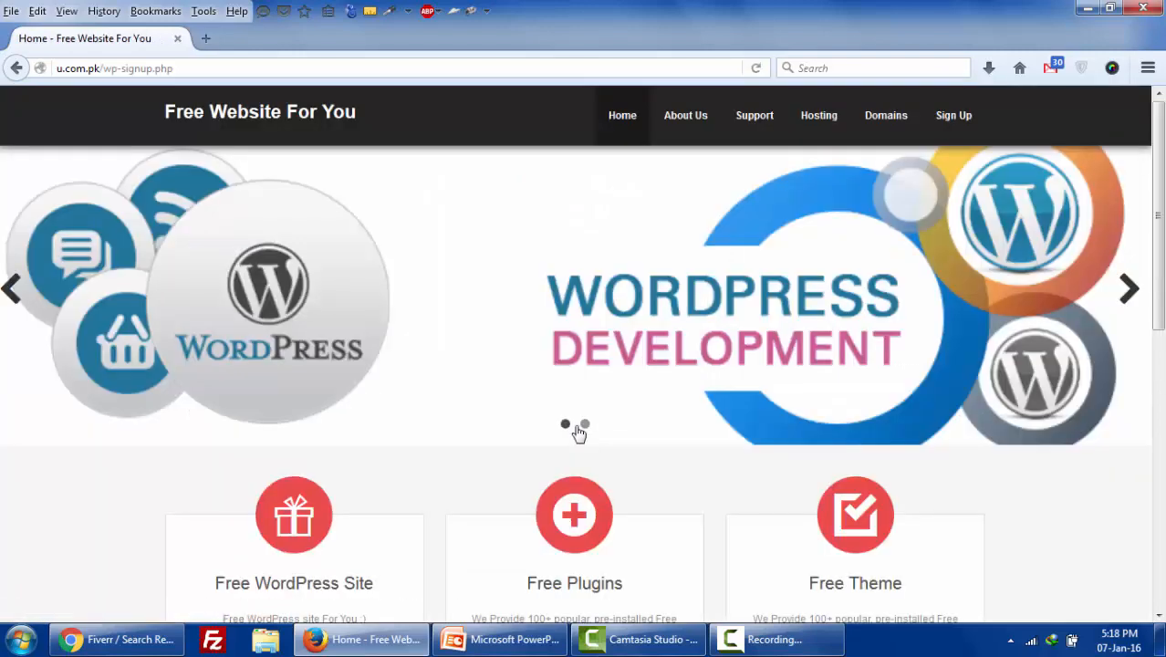
scroll(577, 429, "down", 3)
scroll(467, 545, "down", 2)
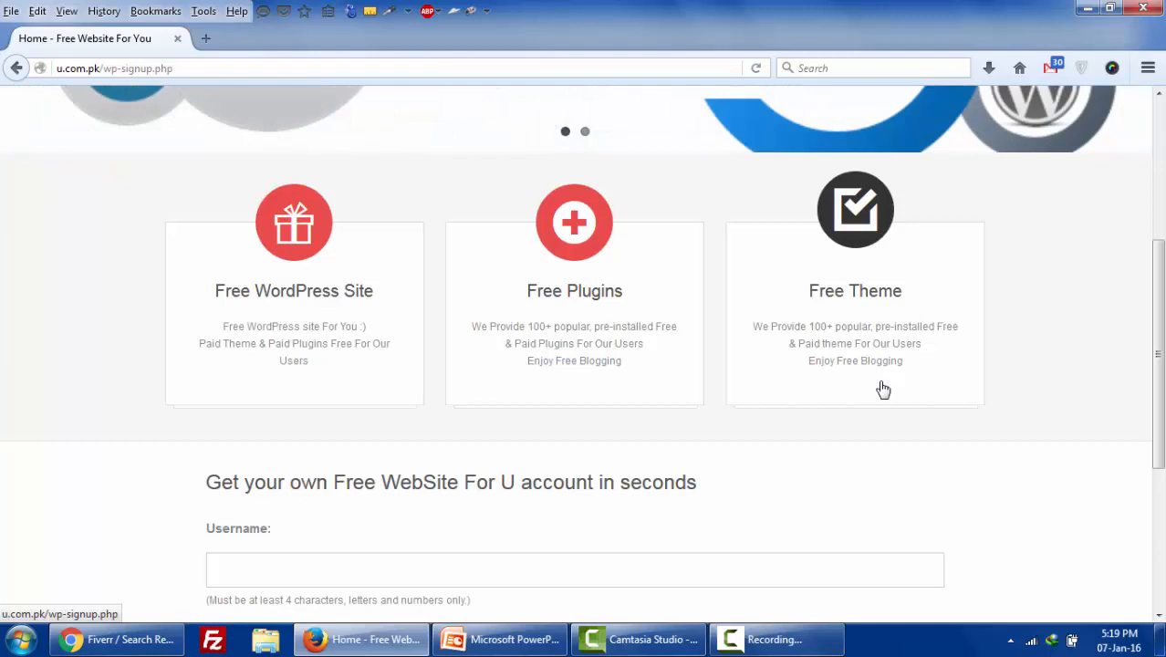
scroll(880, 385, "down", 2)
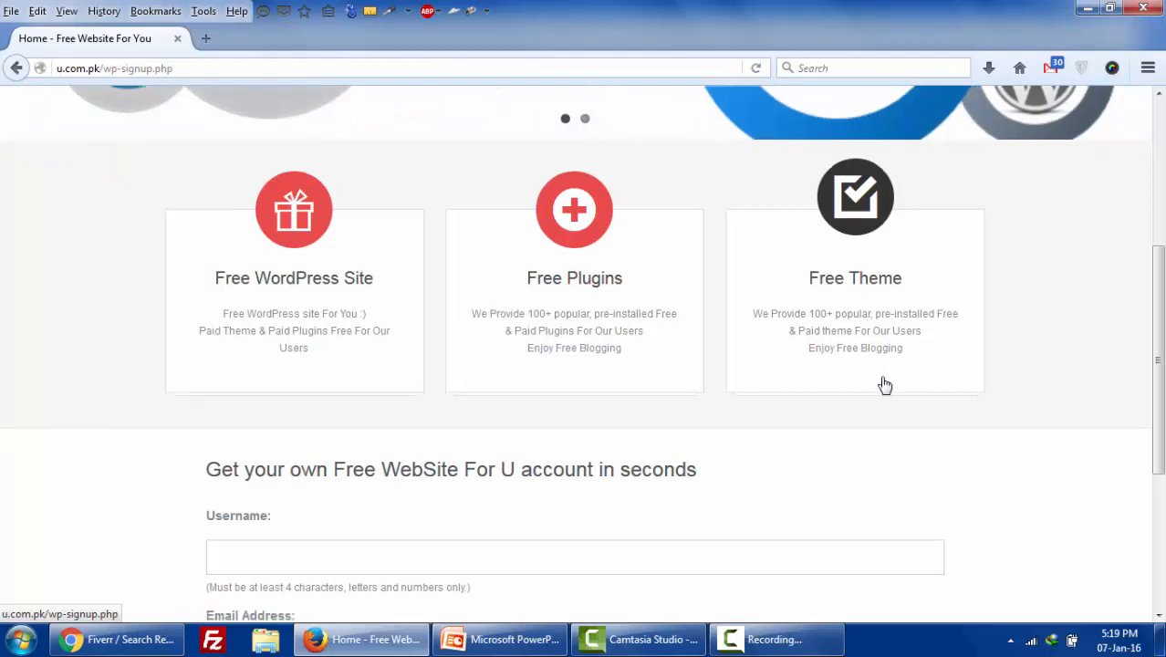
- Enter the new username from the remembered suggestion, changing its last digit to 3
left_click(272, 464)
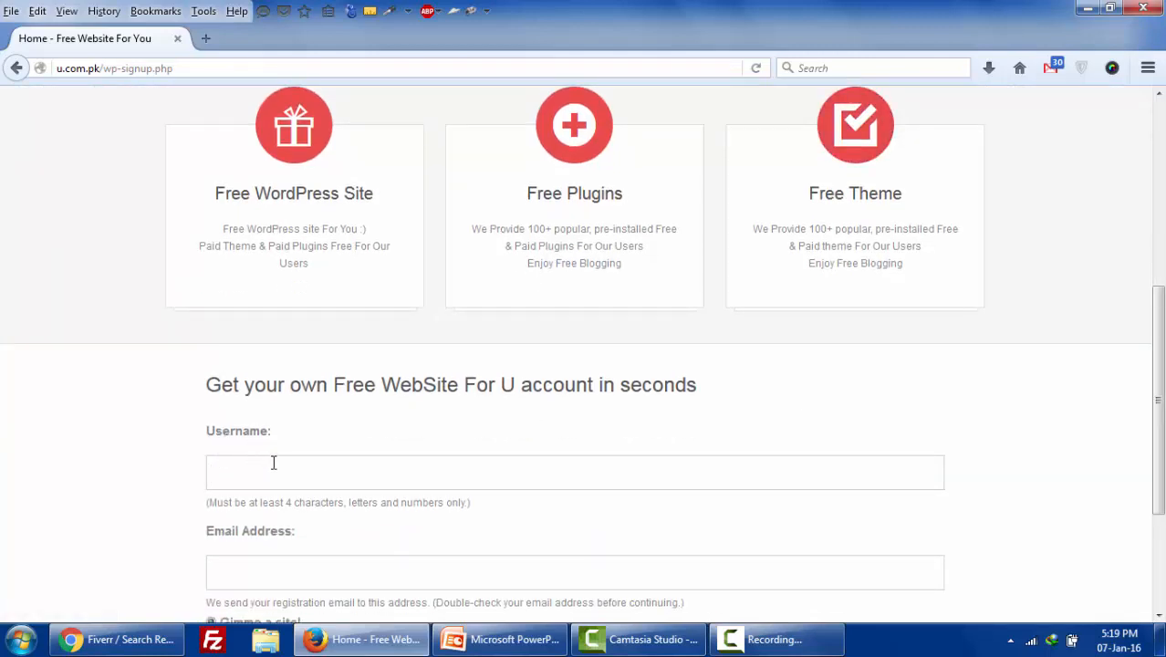
type("it")
key("Down")
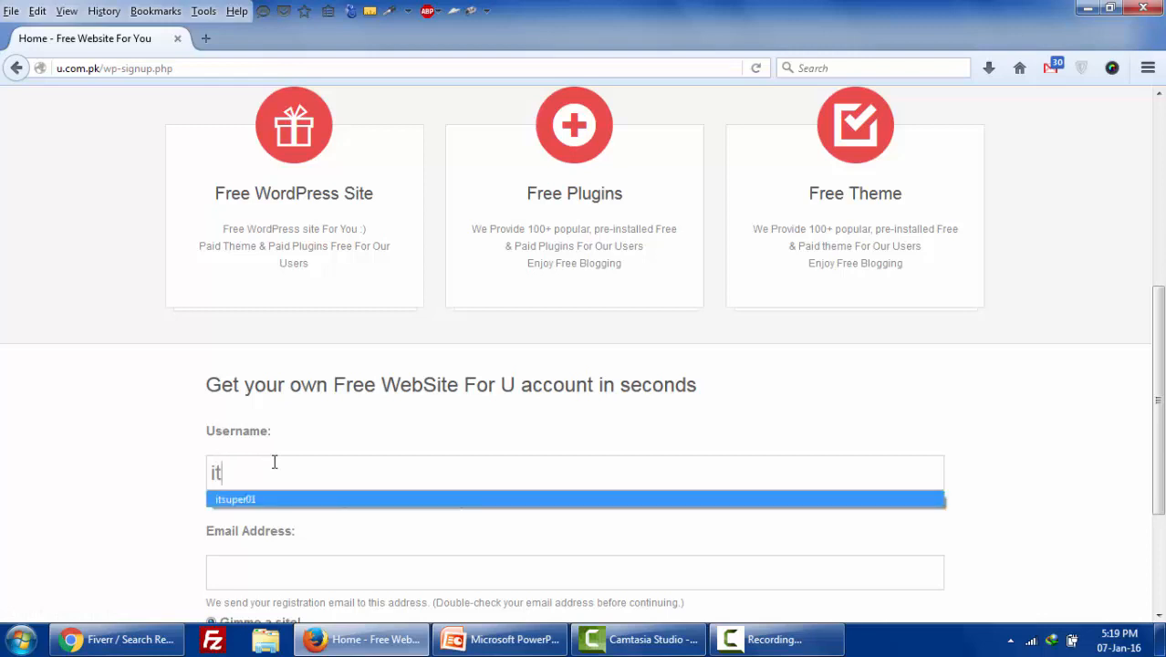
key("Return")
key("BackSpace")
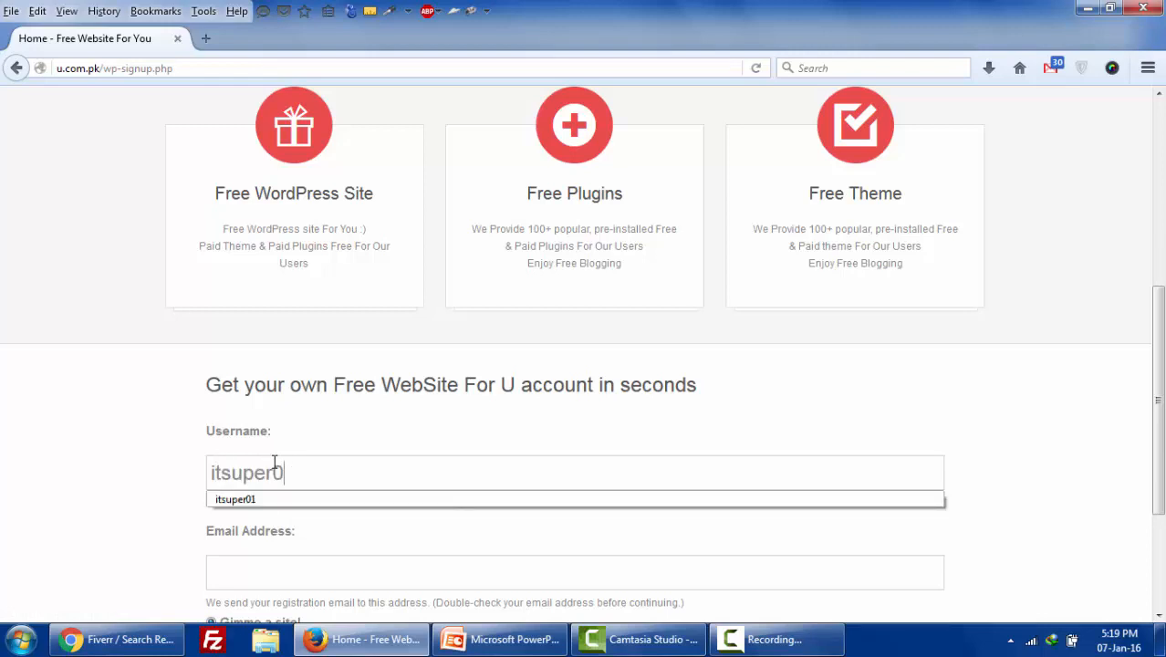
type("3")
- Fill in the saved e-mail address and change its plus tag to +5
scroll(278, 456, "down", 2)
left_click(301, 478)
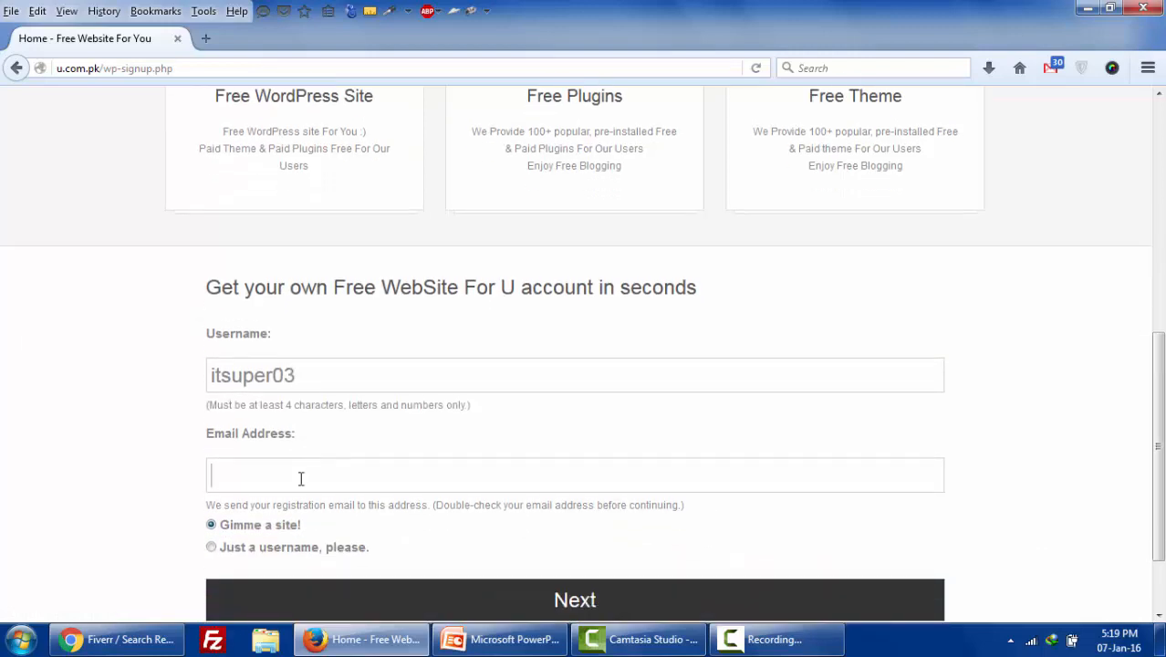
left_click(301, 478)
left_click(312, 498)
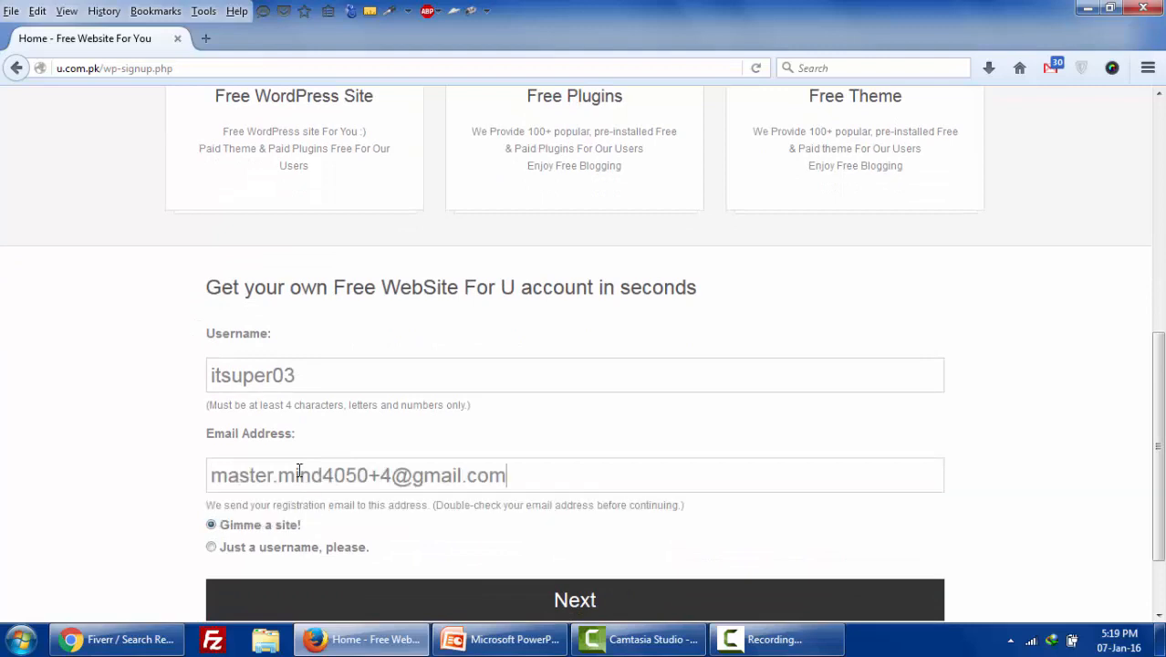
double_click(385, 475)
type("5")
left_click_drag(377, 475, 393, 475)
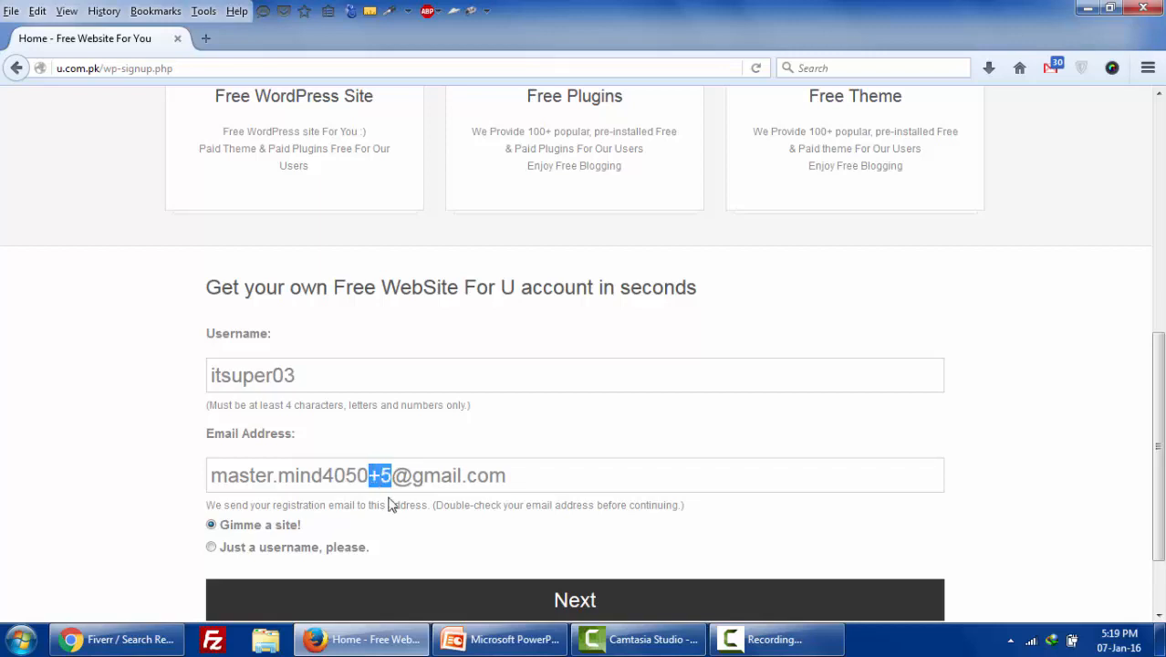
key("BackSpace")
type("+")
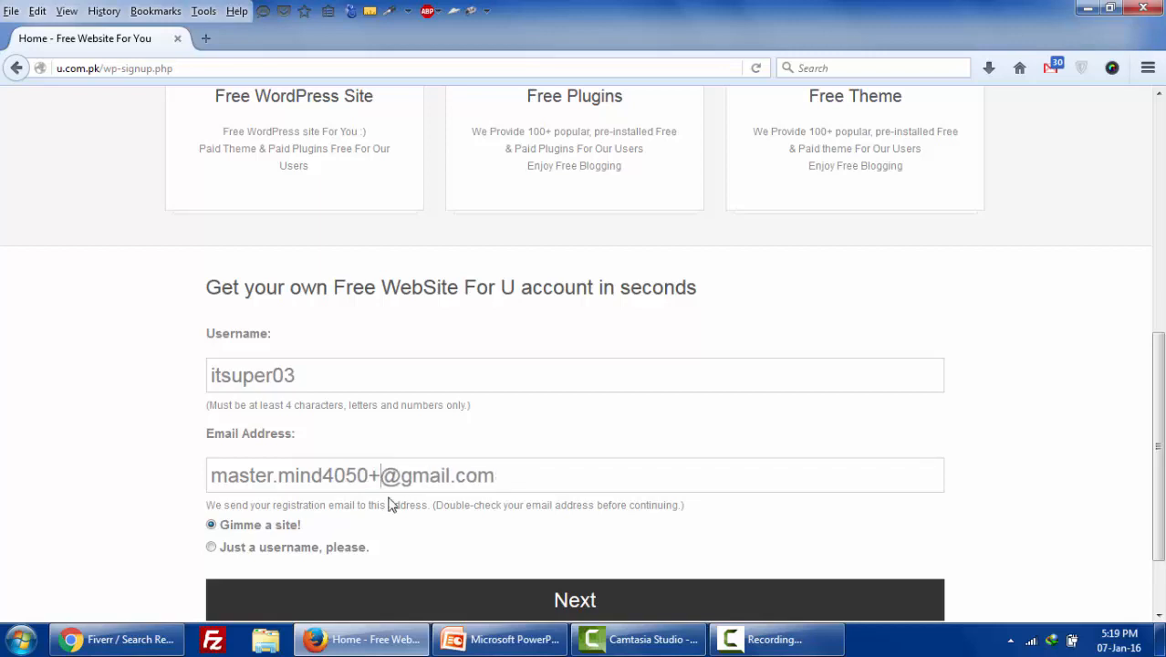
type("5")
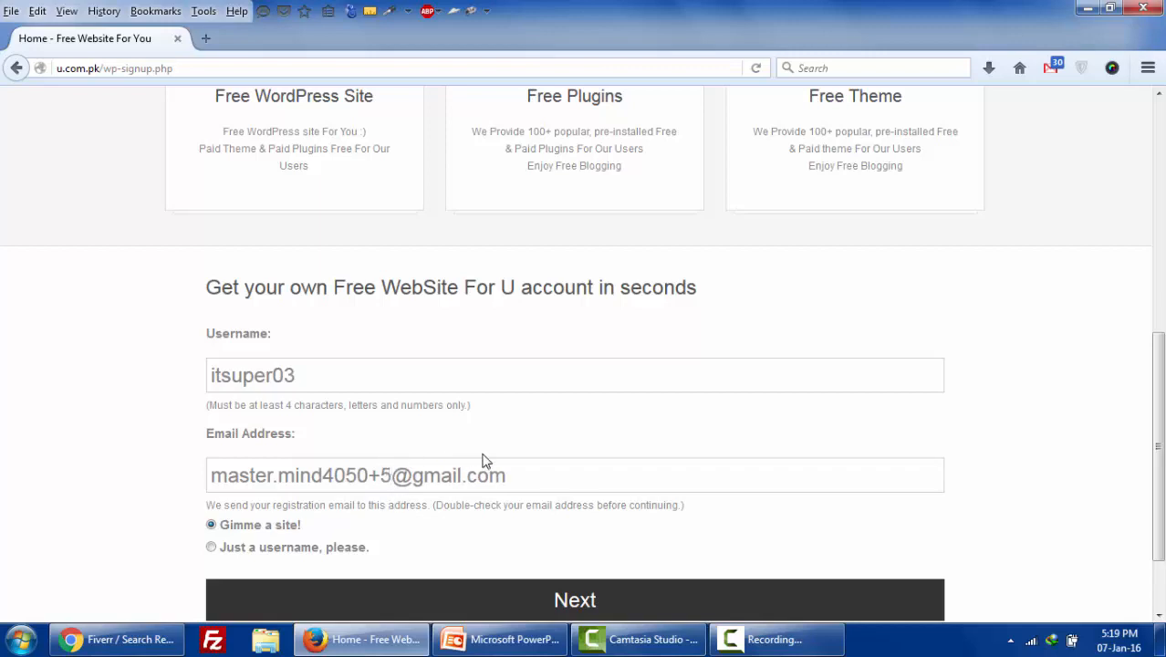
left_click(540, 475)
left_click(372, 477)
scroll(394, 486, "down", 2)
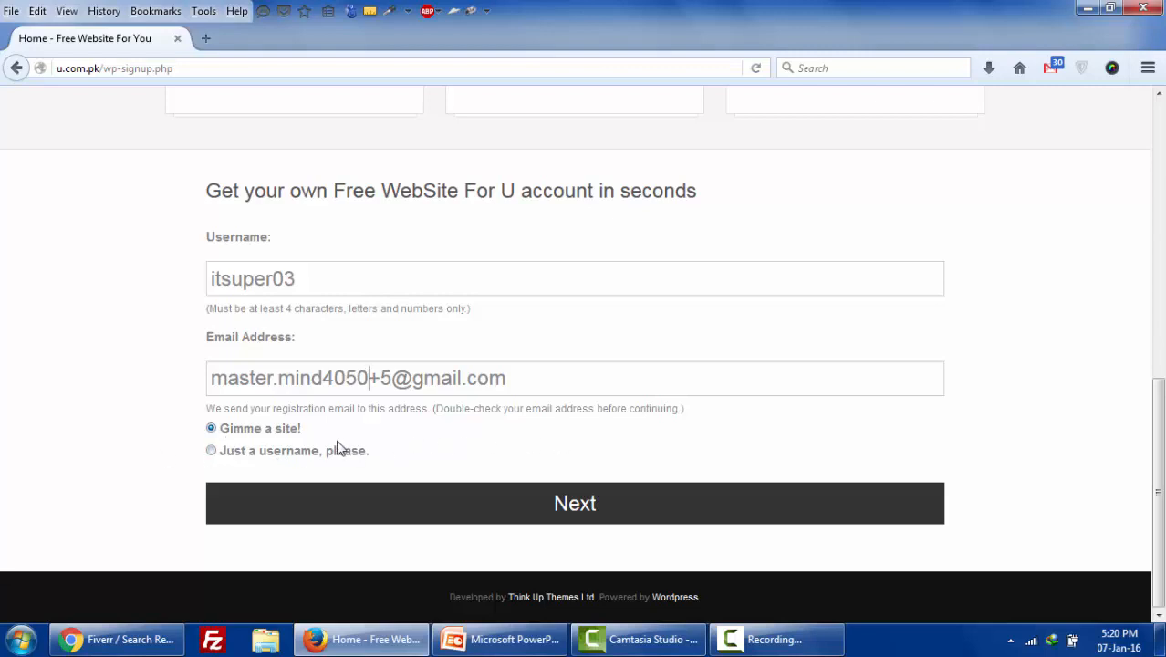
- Continue to the site details step and enter 'IT Super' as the Site Title
left_click(581, 505)
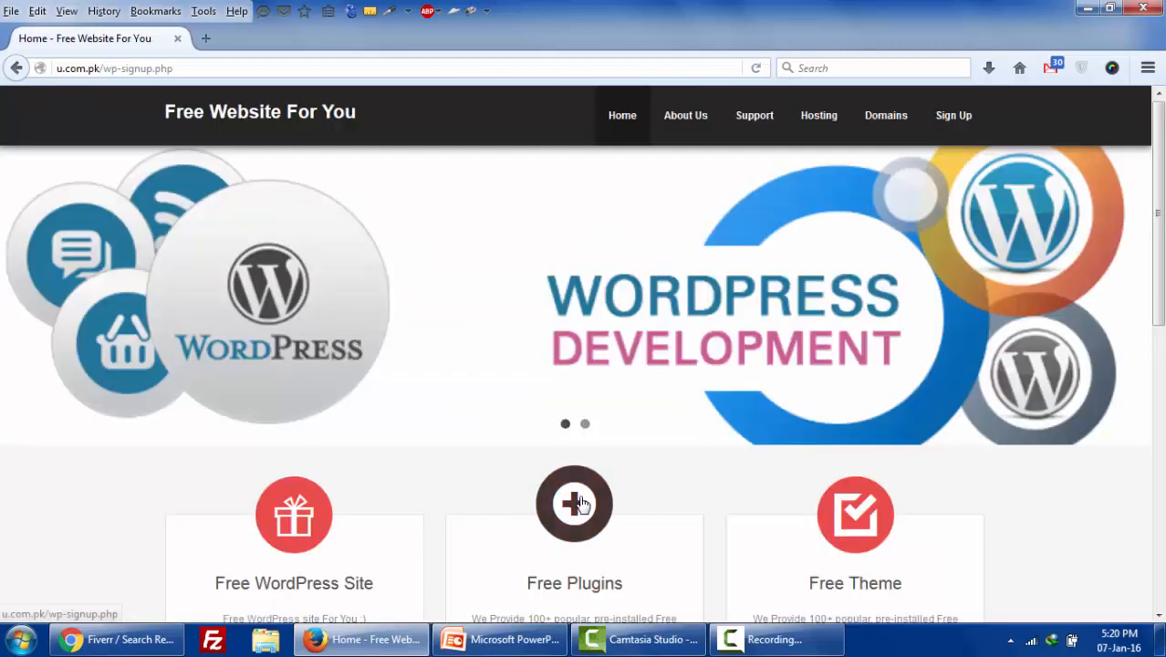
scroll(584, 504, "down", 4)
scroll(600, 500, "down", 4)
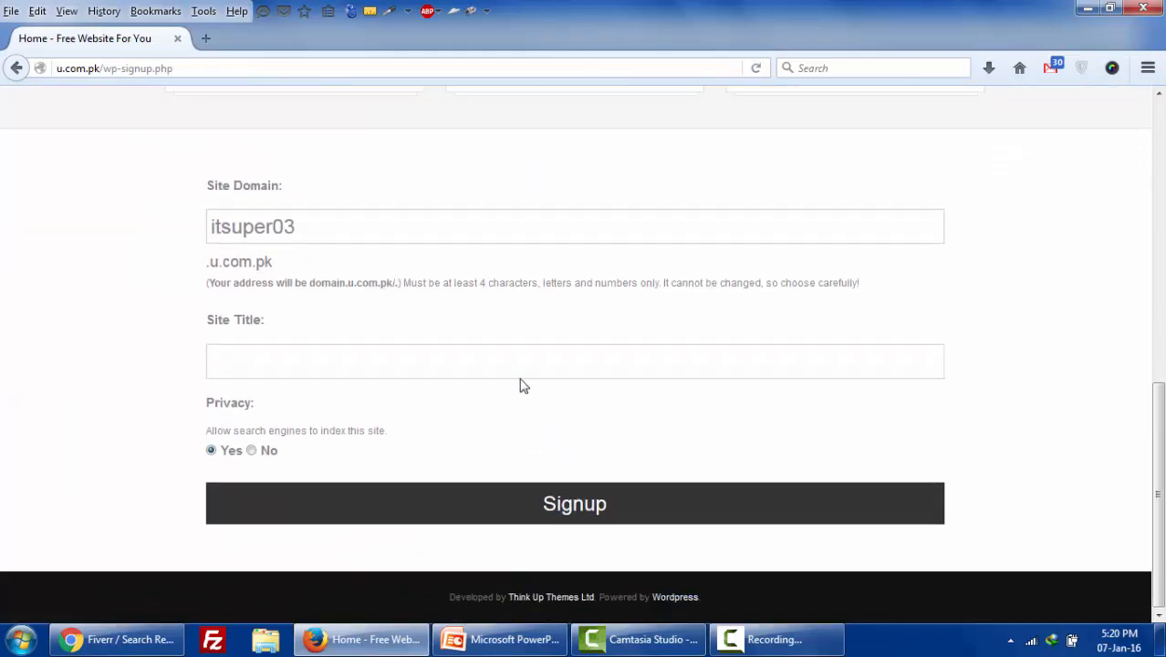
left_click(424, 358)
type("IT")
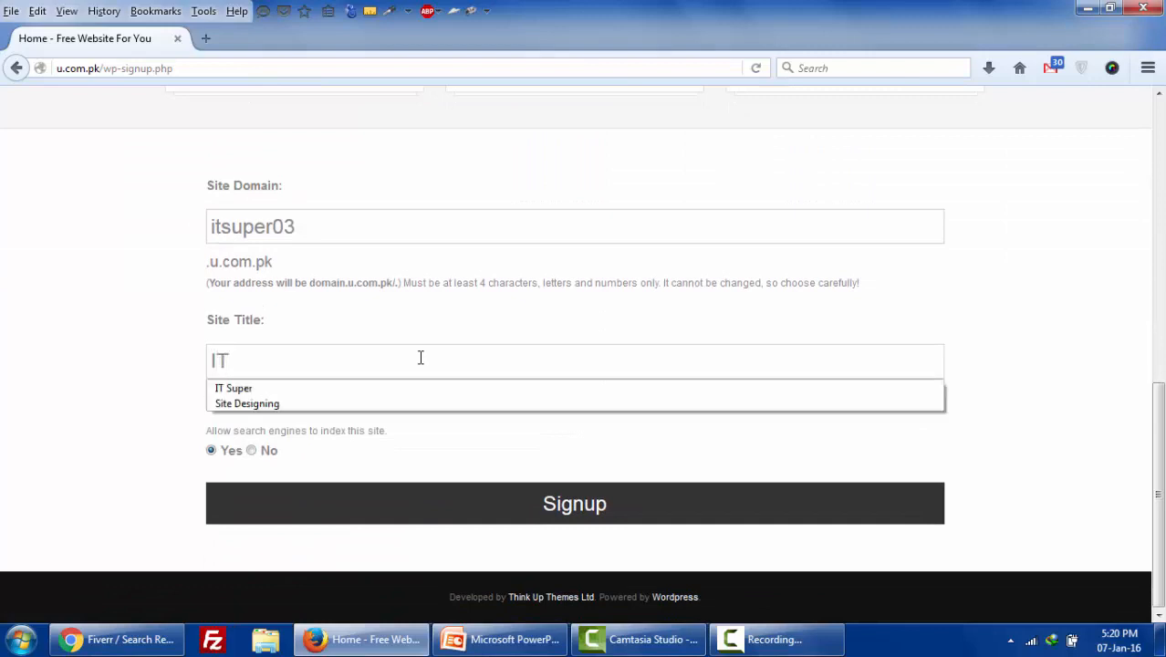
key("Down")
key("Return")
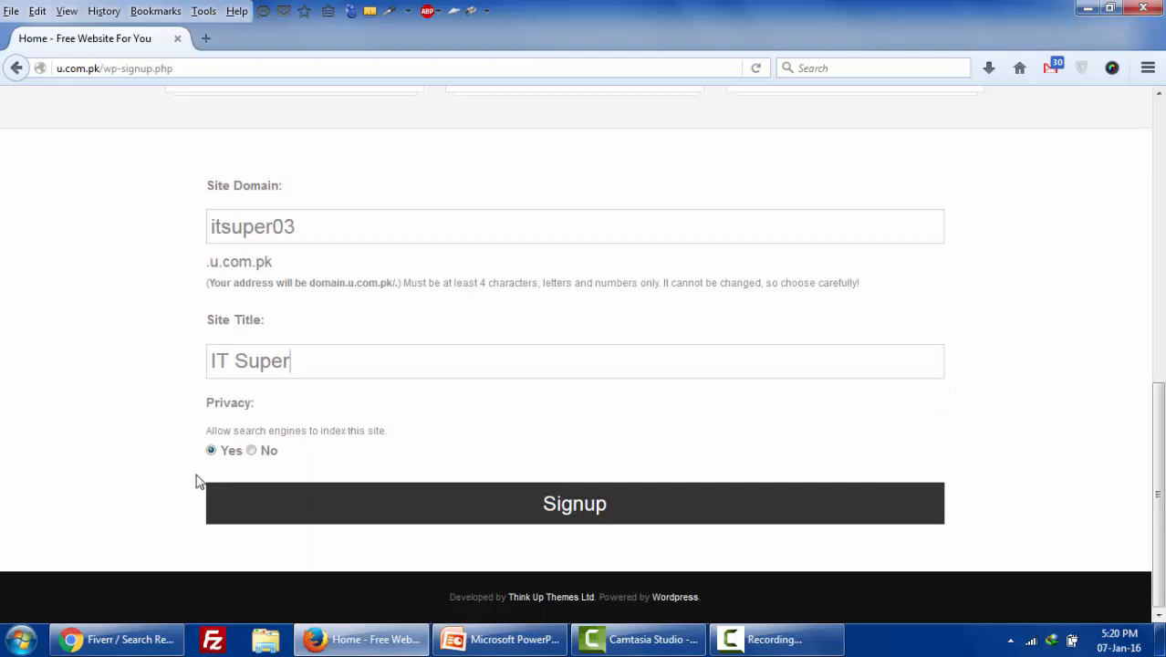
- Submit the itsuper03.u.com.pk signup and read through the activation instructions
left_click(566, 509)
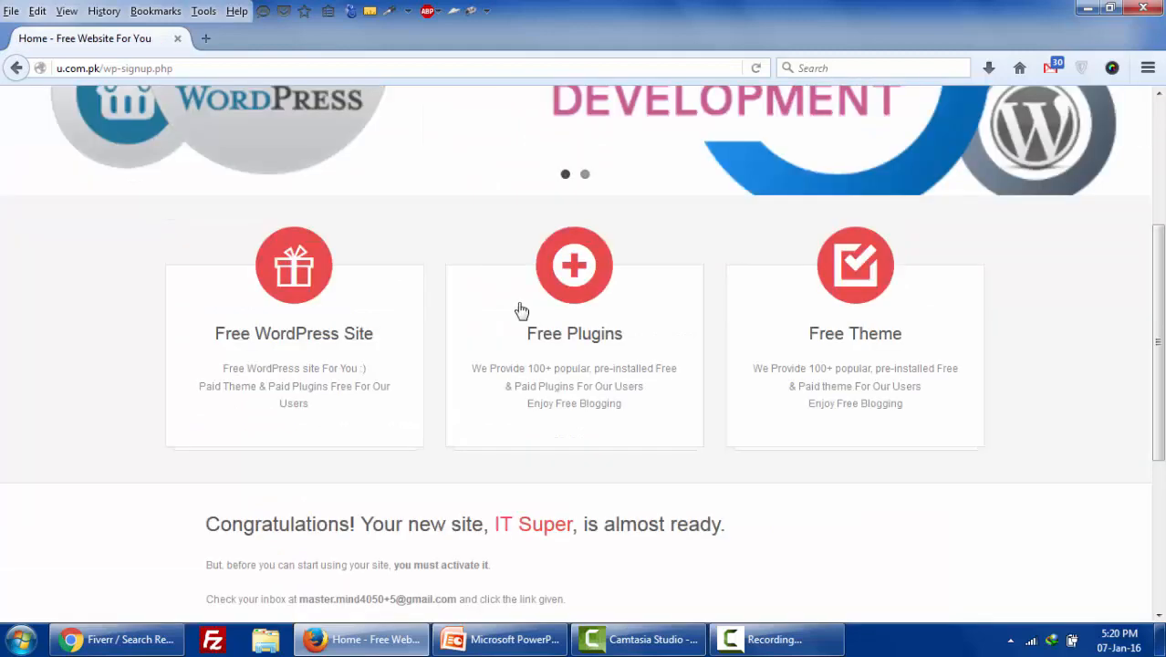
scroll(511, 444, "down", 4)
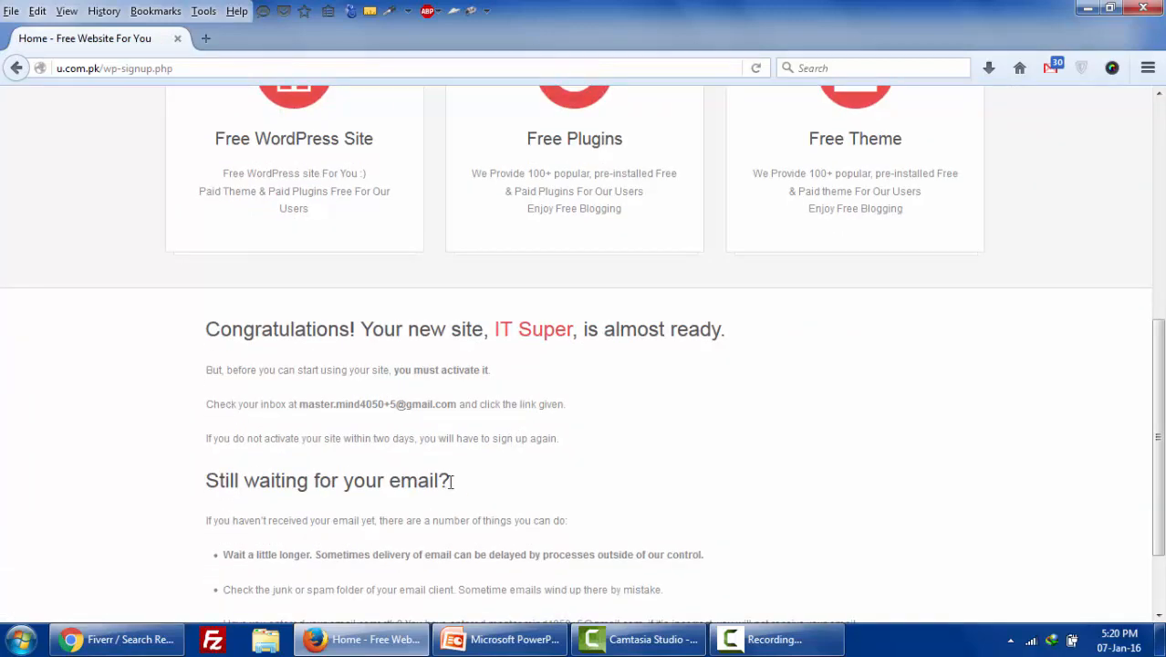
scroll(456, 493, "down", 2)
scroll(455, 488, "up", 2)
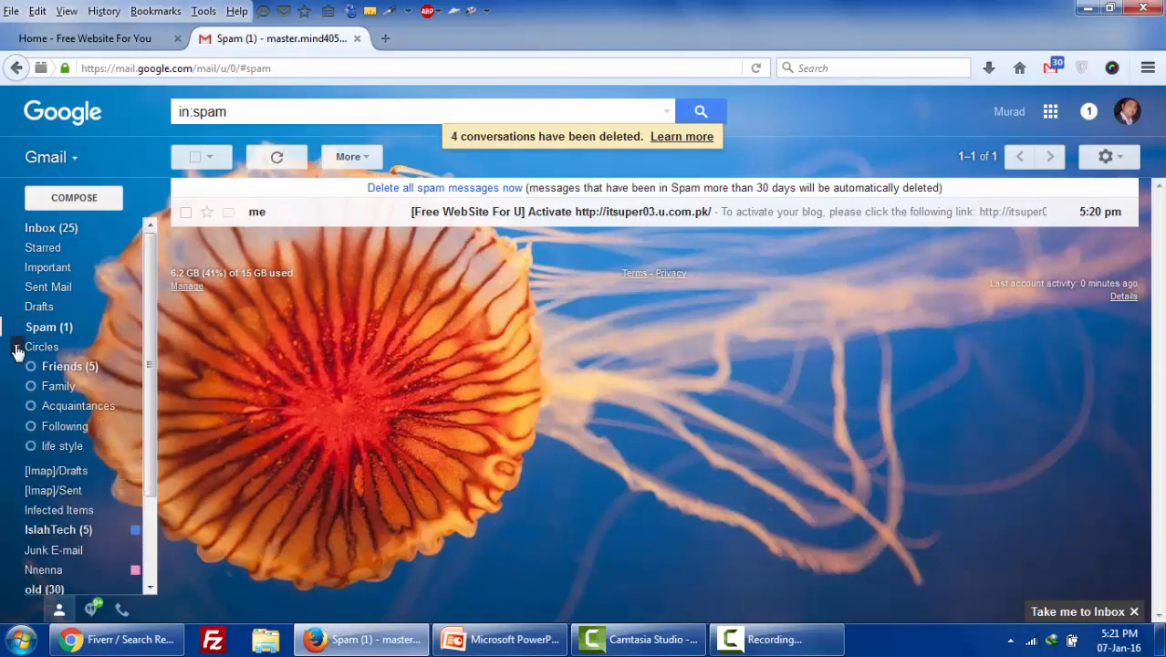
- Open the '[Free WebSite For U] Activate' spam message and follow its wp-activate.php link
mouse_move(53, 352)
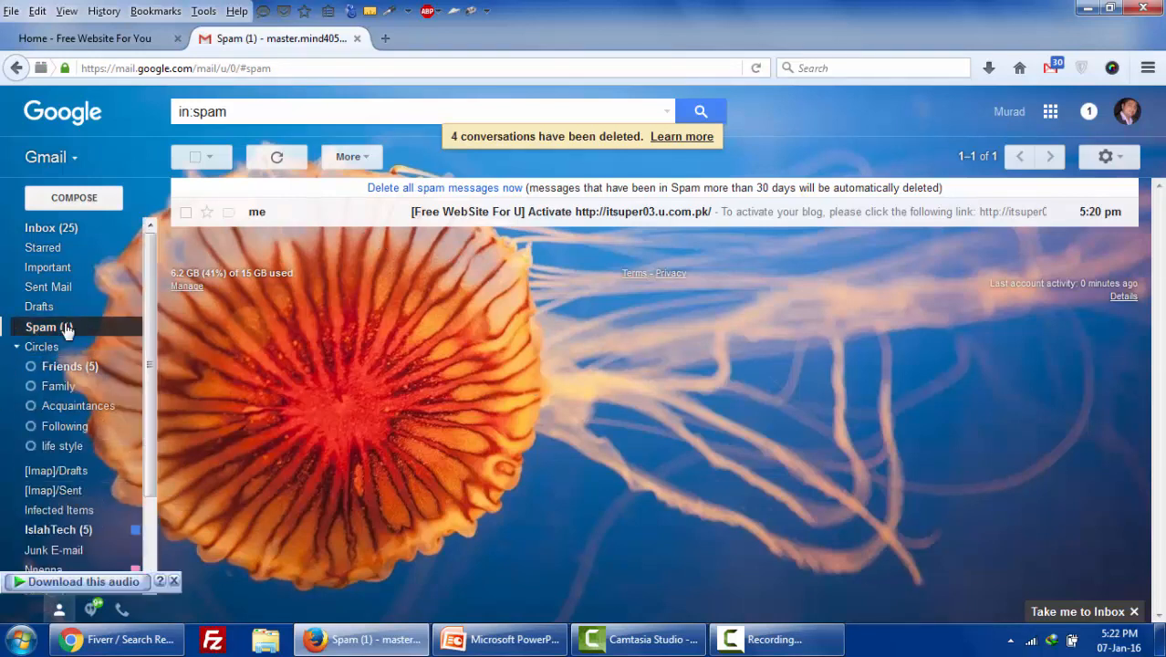
left_click(494, 213)
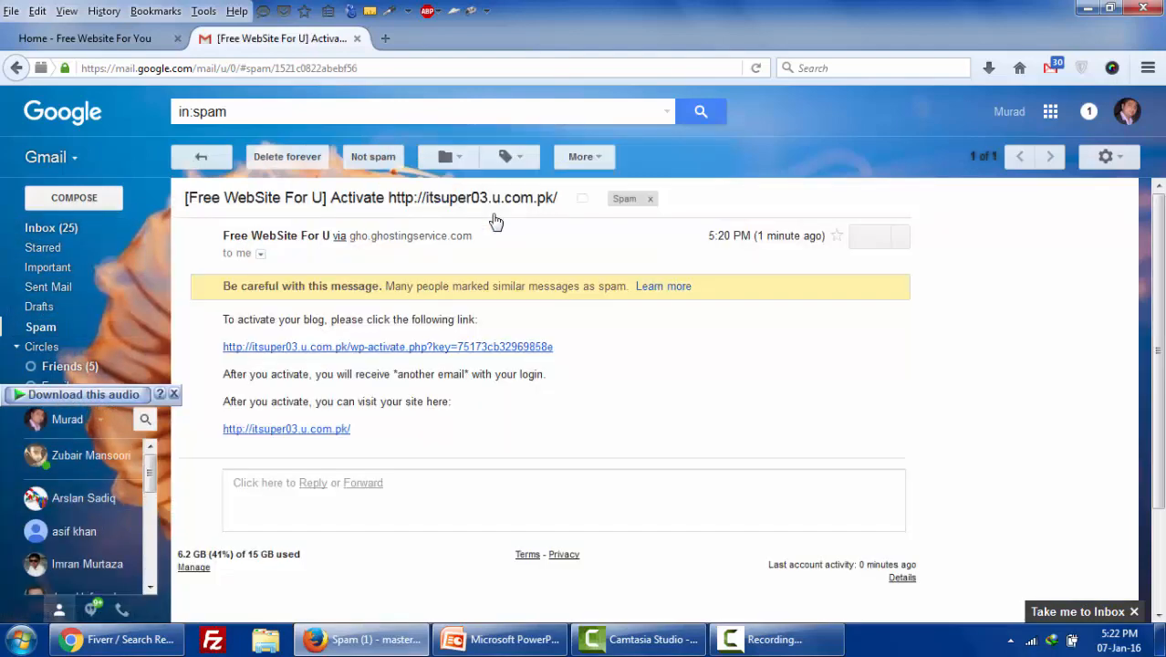
left_click(449, 350)
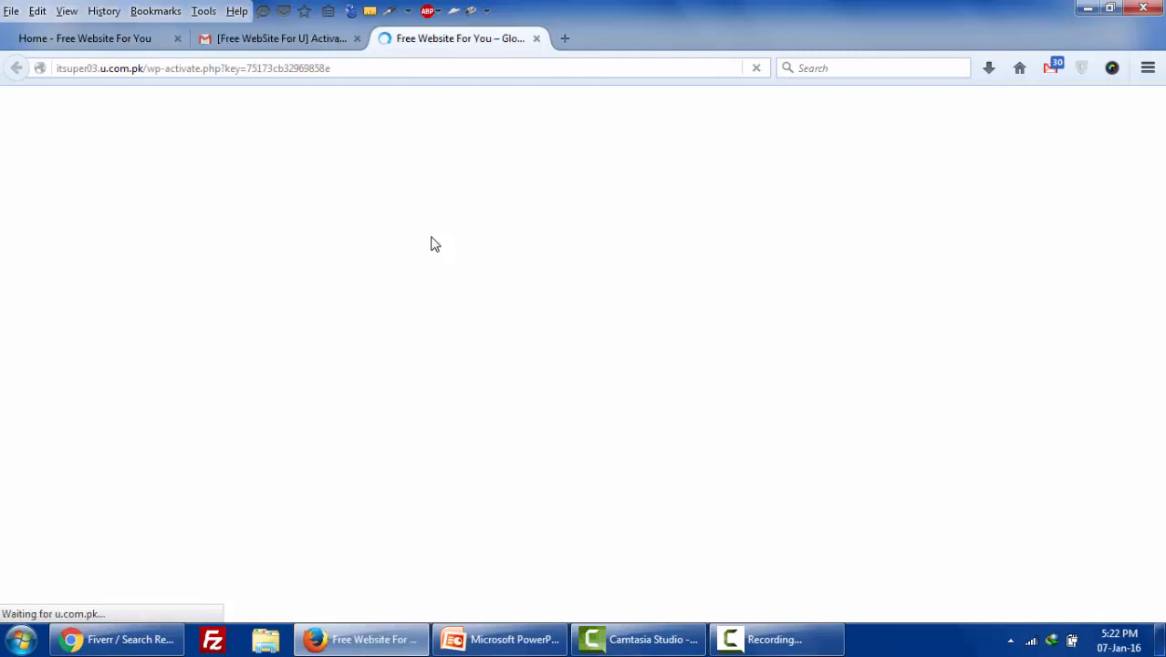
- Scroll to 'Your account is now active!' and highlight the shown username and generated password
scroll(433, 243, "down", 5)
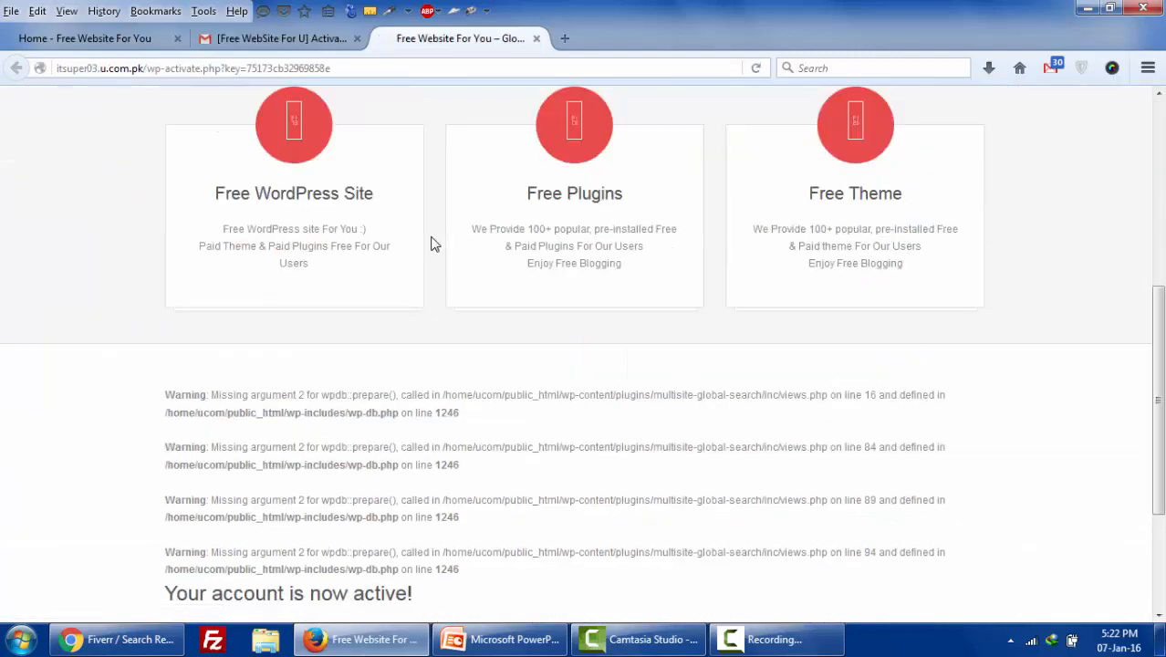
scroll(455, 328, "down", 3)
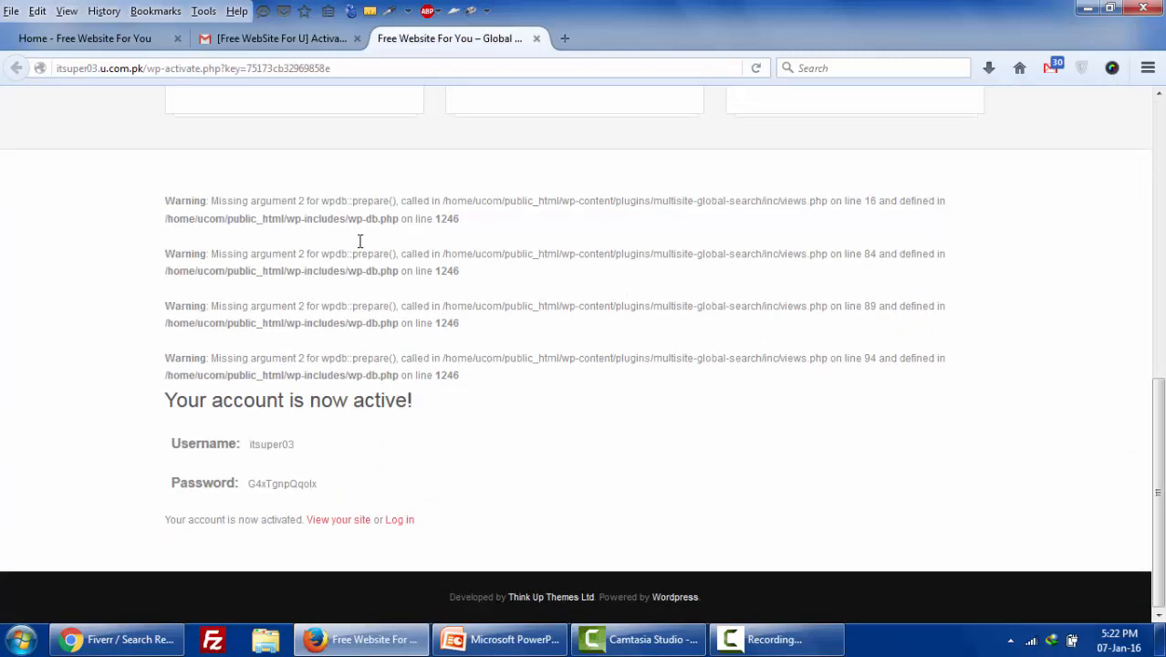
left_click_drag(171, 198, 459, 375)
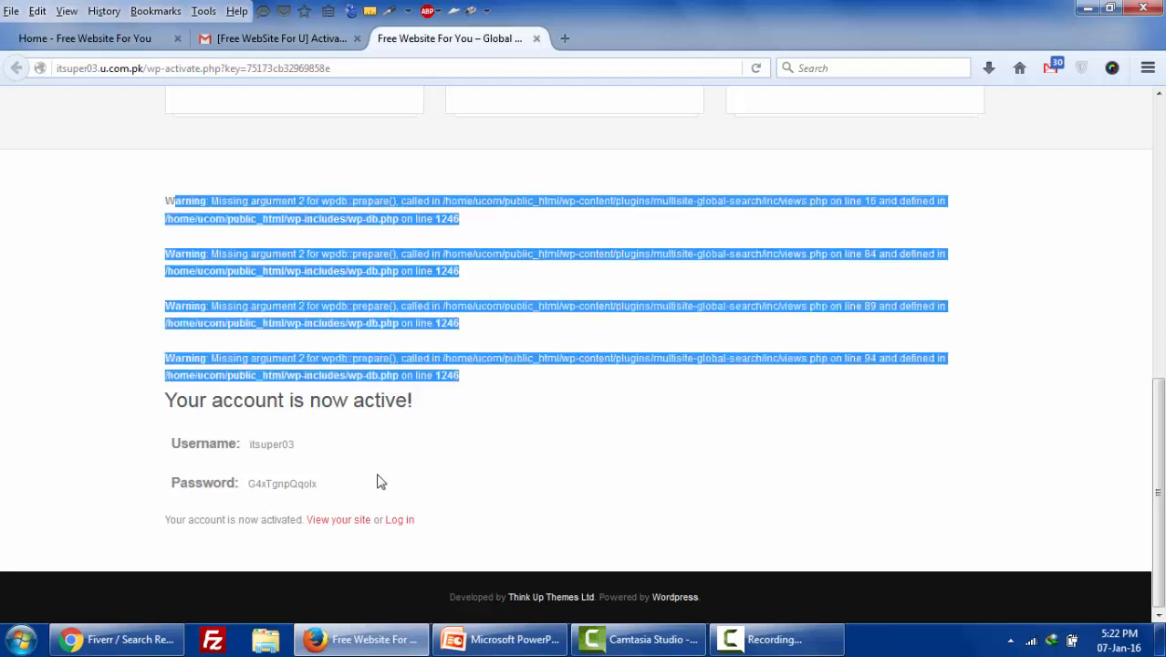
left_click(381, 480)
left_click_drag(251, 444, 282, 444)
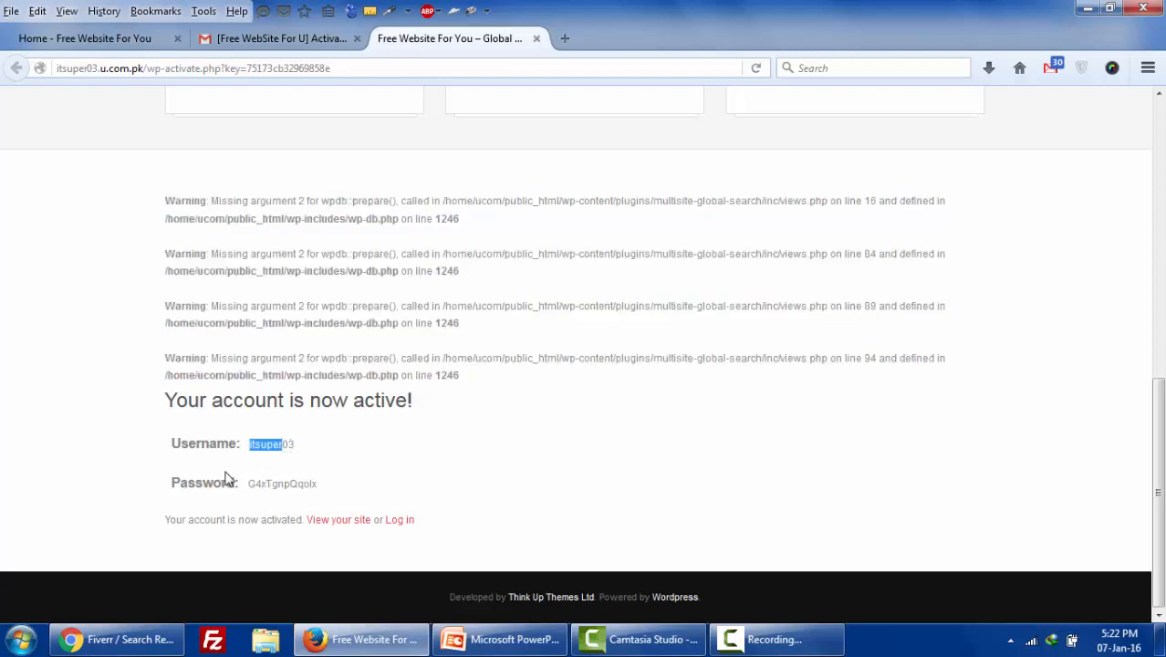
left_click_drag(256, 483, 351, 482)
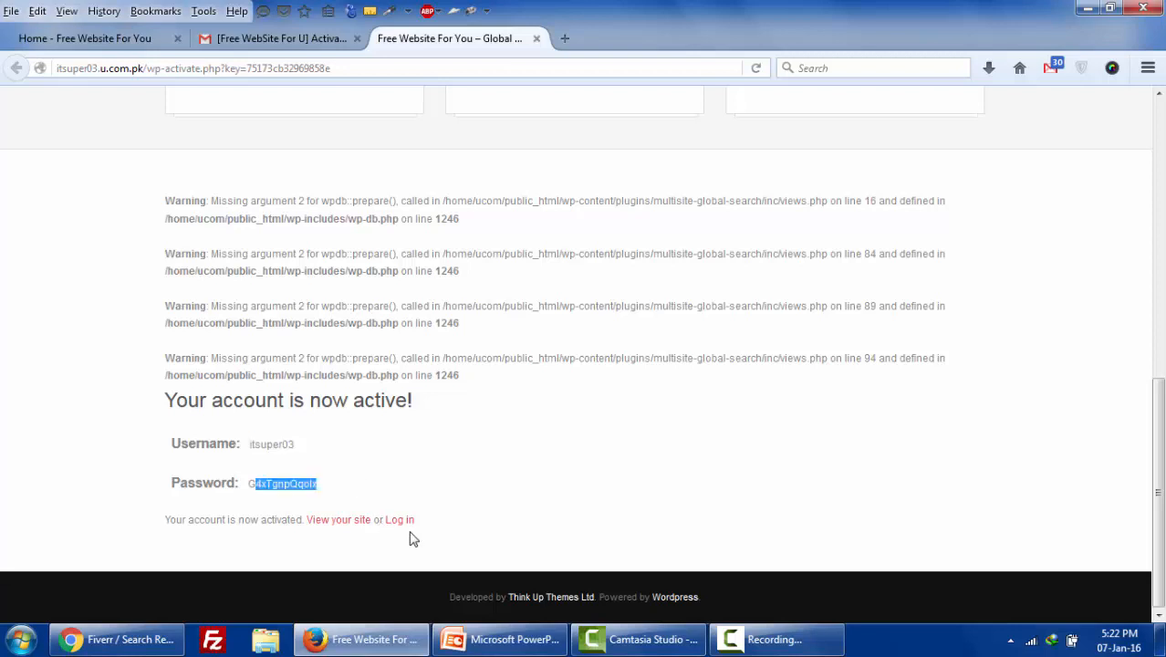
- Open the new IT Super site in a separate tab and glance at it
right_click(327, 519)
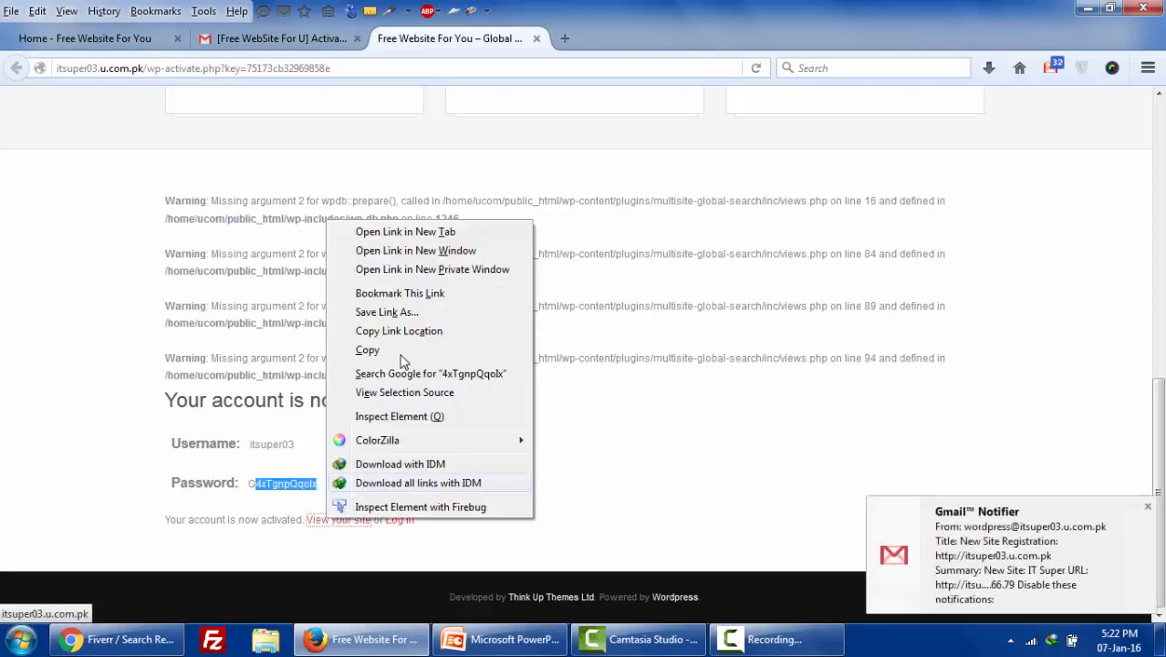
left_click(450, 232)
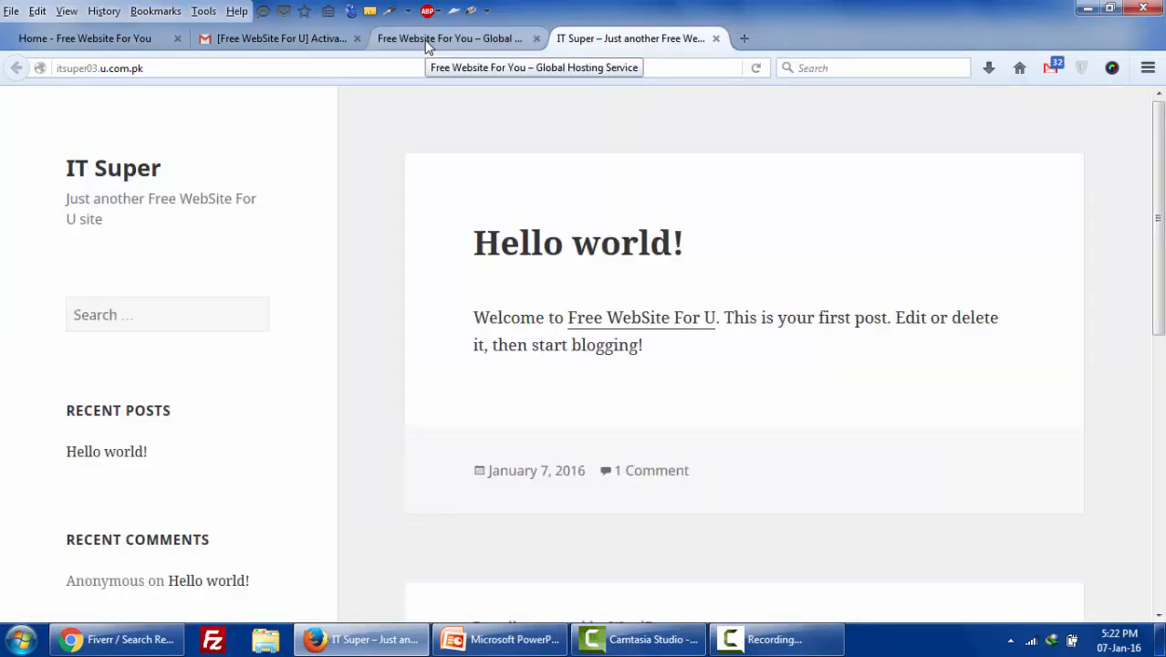
left_click(397, 42)
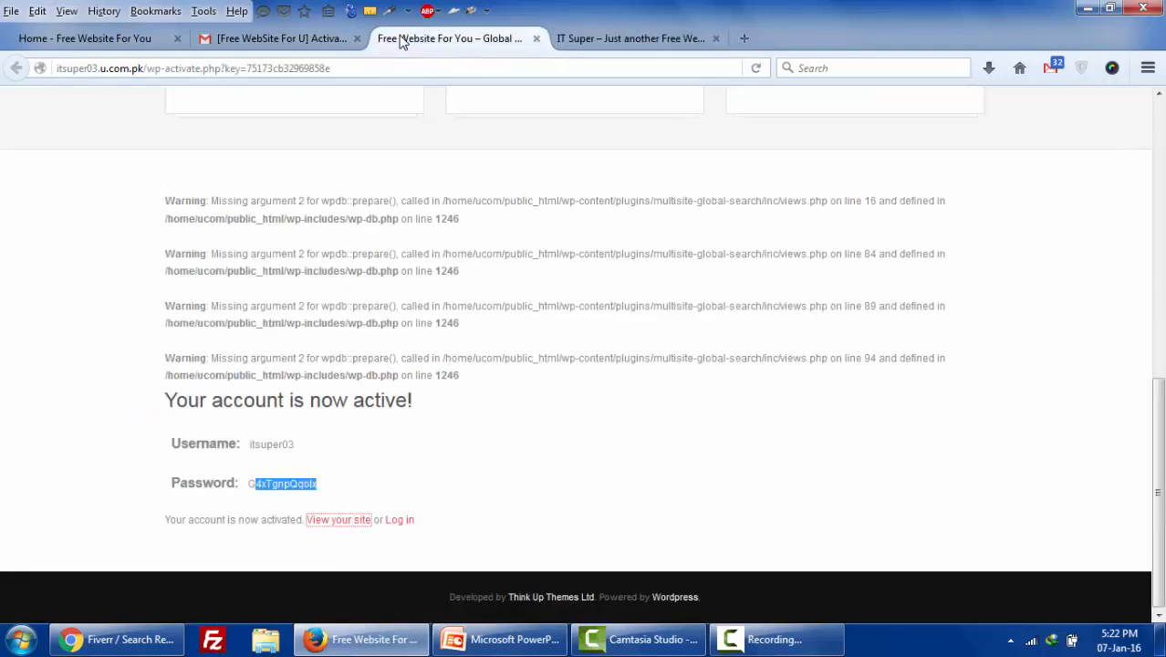
left_click(597, 39)
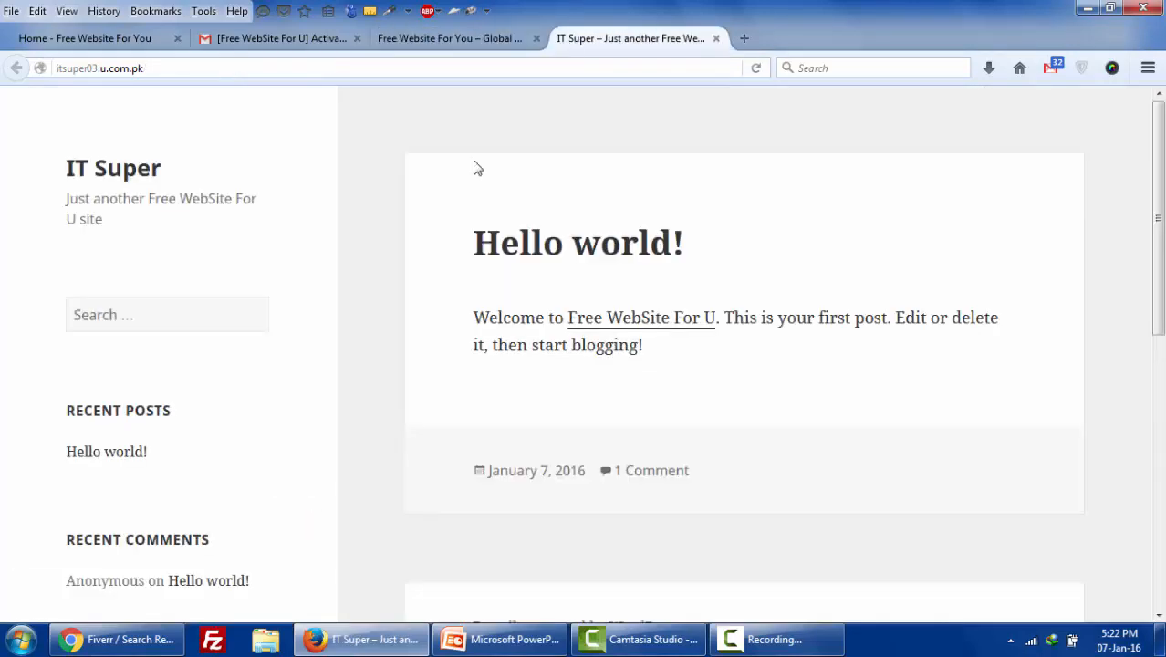
left_click(438, 41)
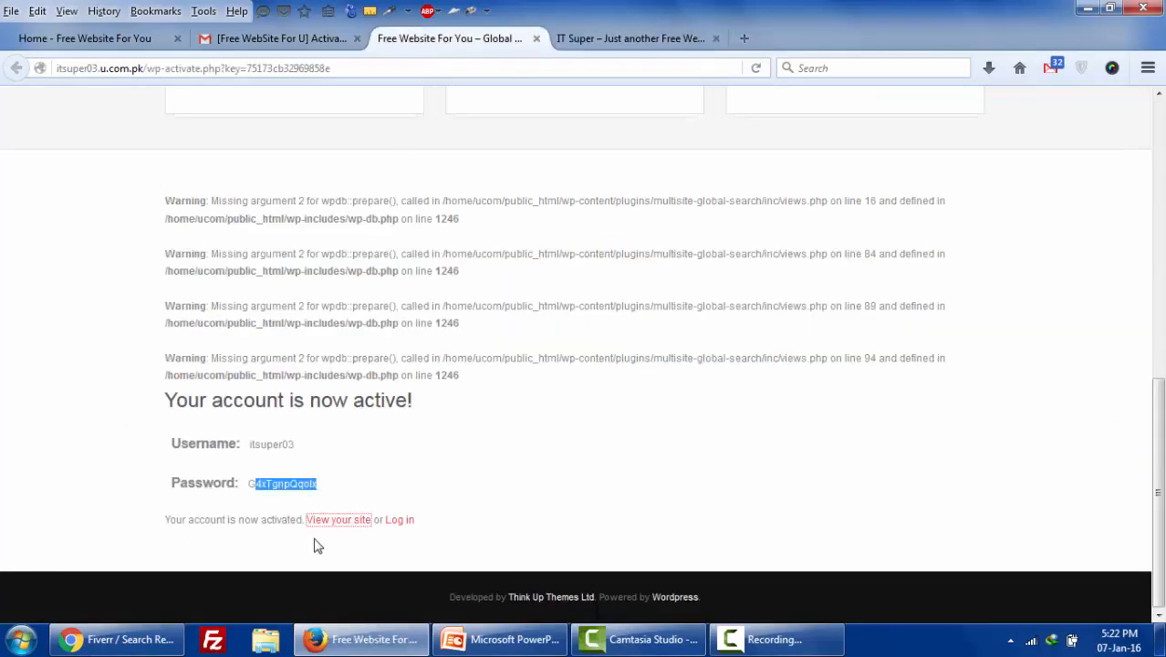
- Open the site's Log in page in a new tab and switch to it
right_click(407, 519)
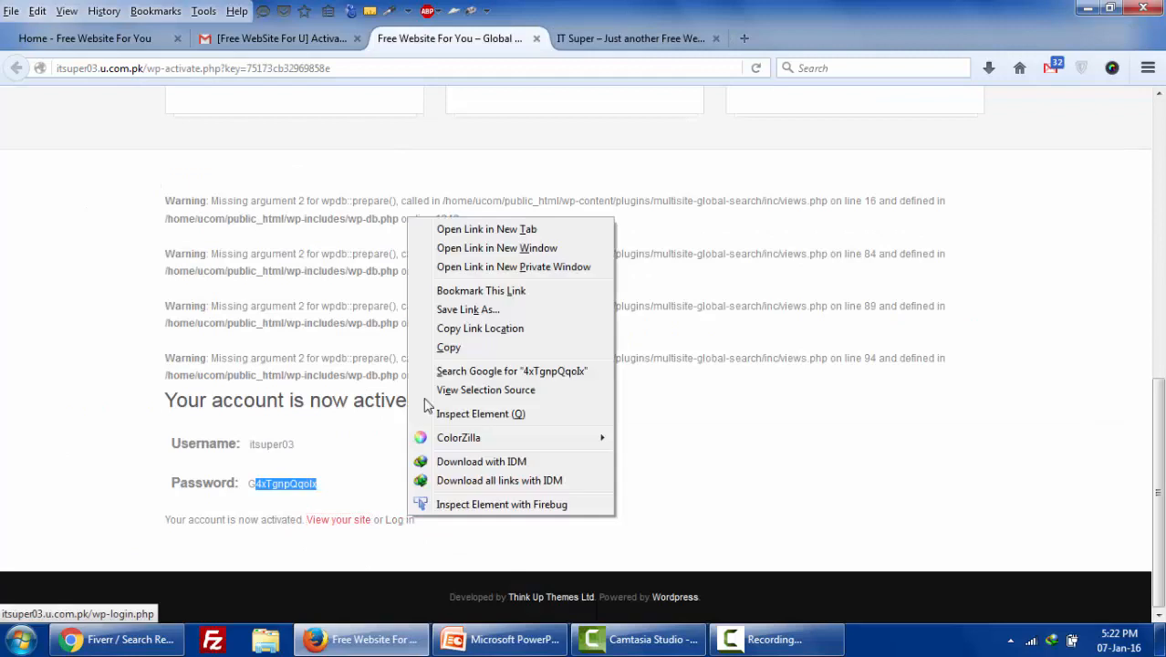
left_click(486, 230)
left_click(605, 42)
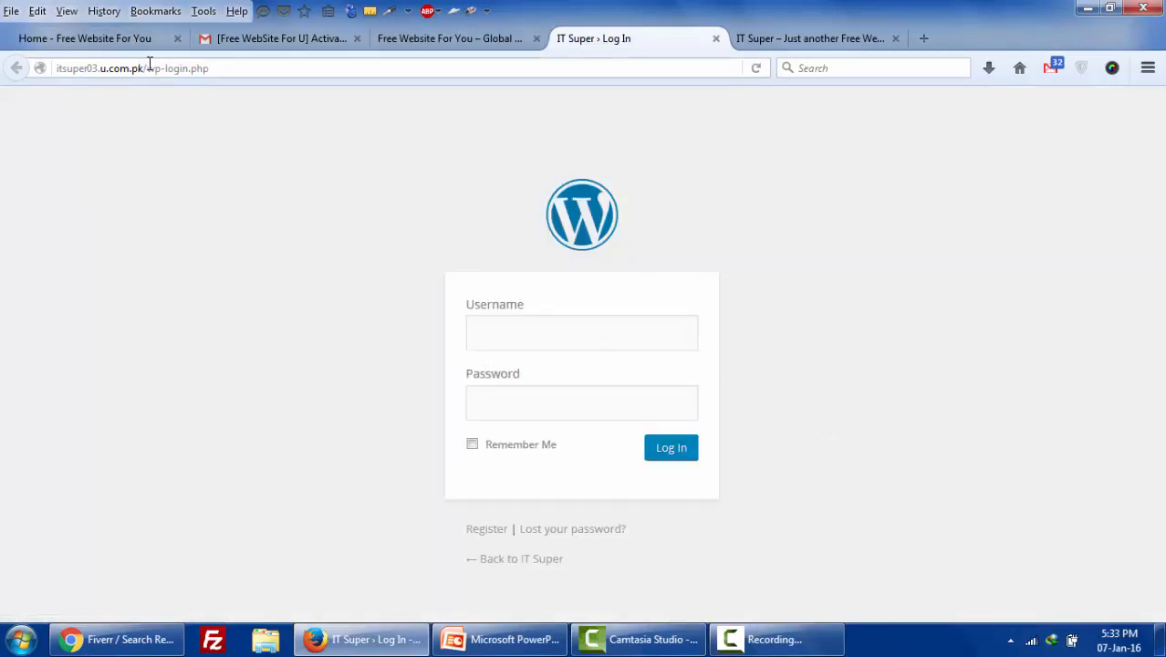
- Change the login tab's address from login.php to admin, load it, then return to the activation tab
left_click_drag(147, 69, 231, 67)
left_click(231, 68)
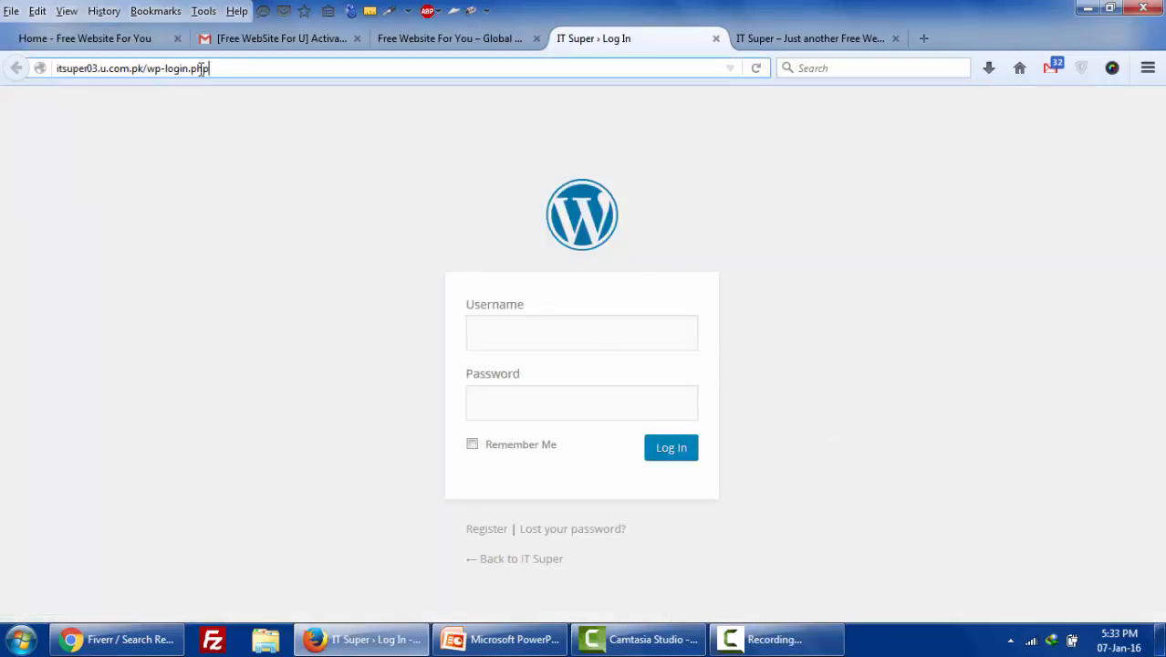
mouse_move(162, 68)
left_mouse_down()
mouse_move(190, 69)
mouse_move(168, 70)
left_mouse_up()
left_click(234, 68)
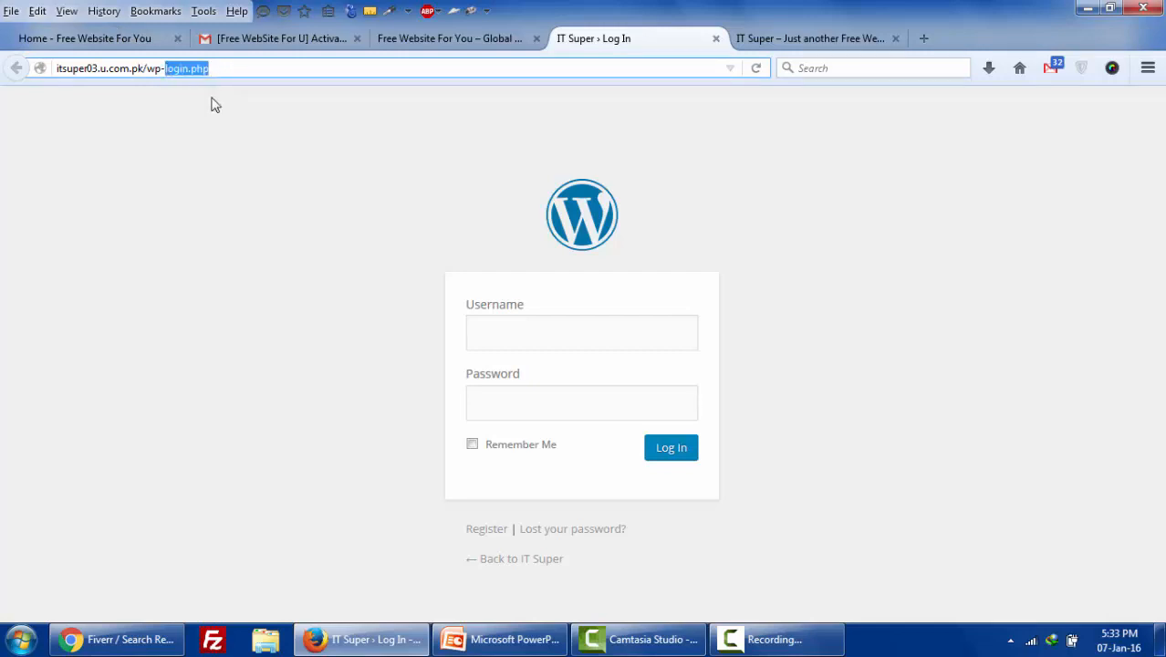
type("admin")
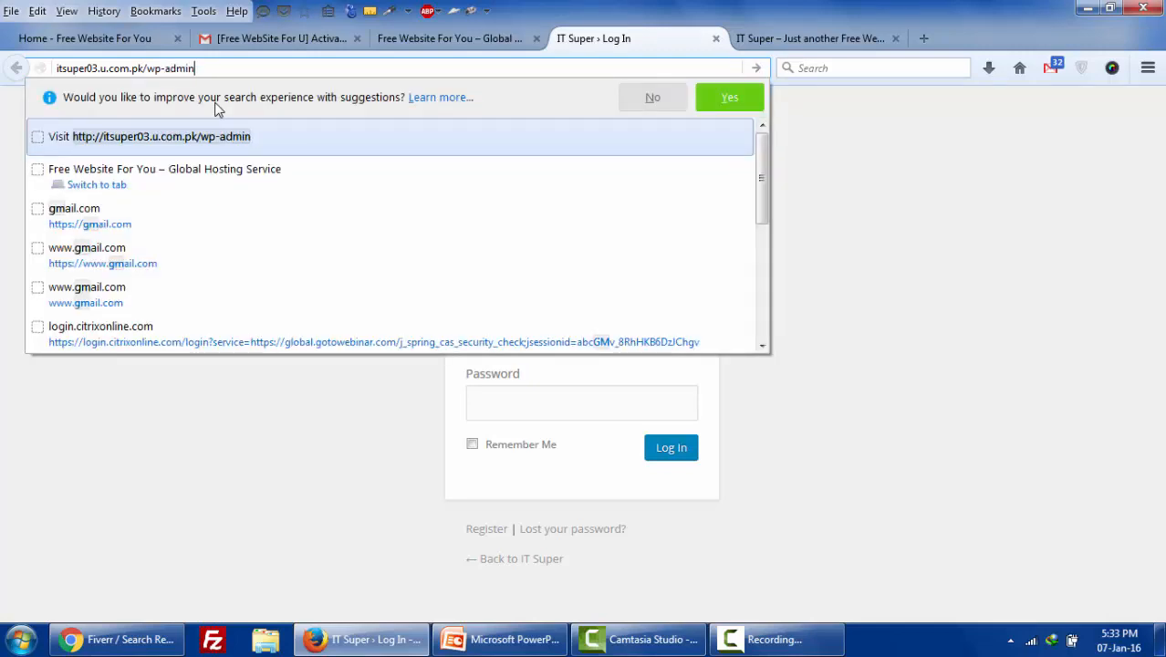
key("Return")
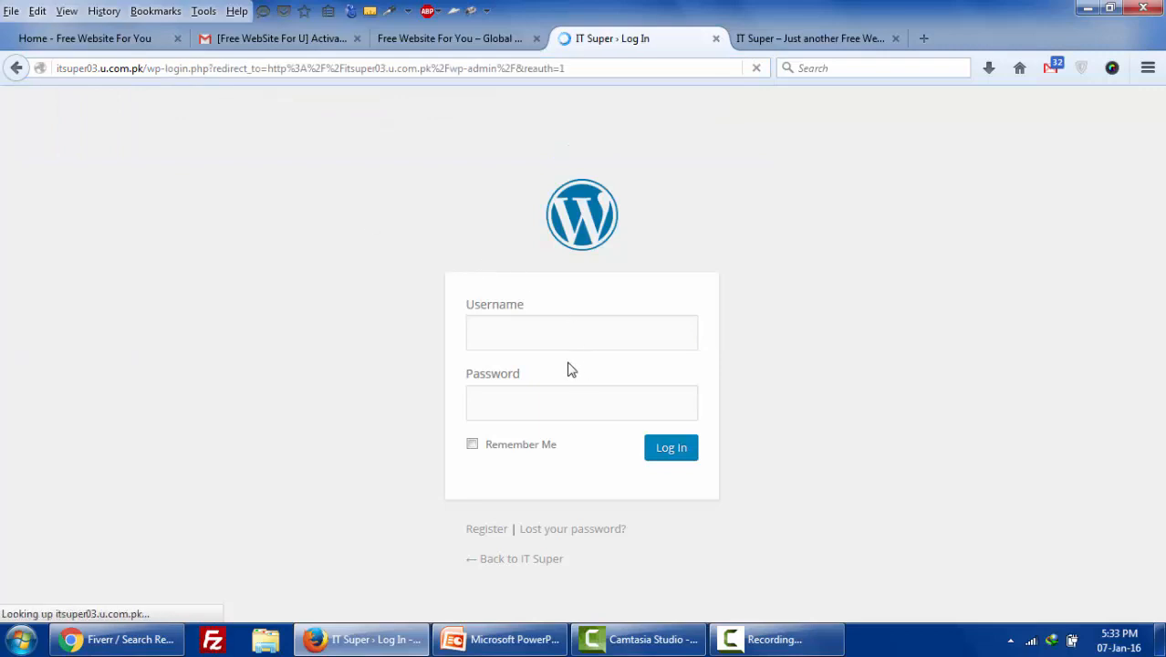
left_click(449, 38)
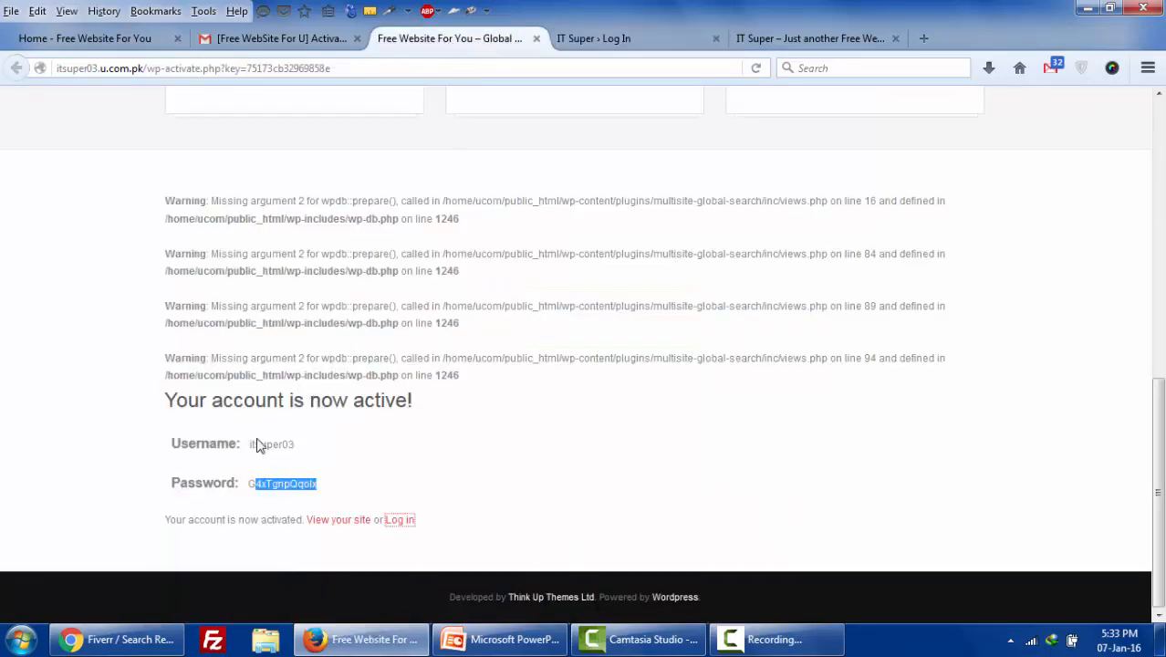
- Copy the username from the activation page into the login form
left_click_drag(250, 444, 302, 449)
right_click(294, 446)
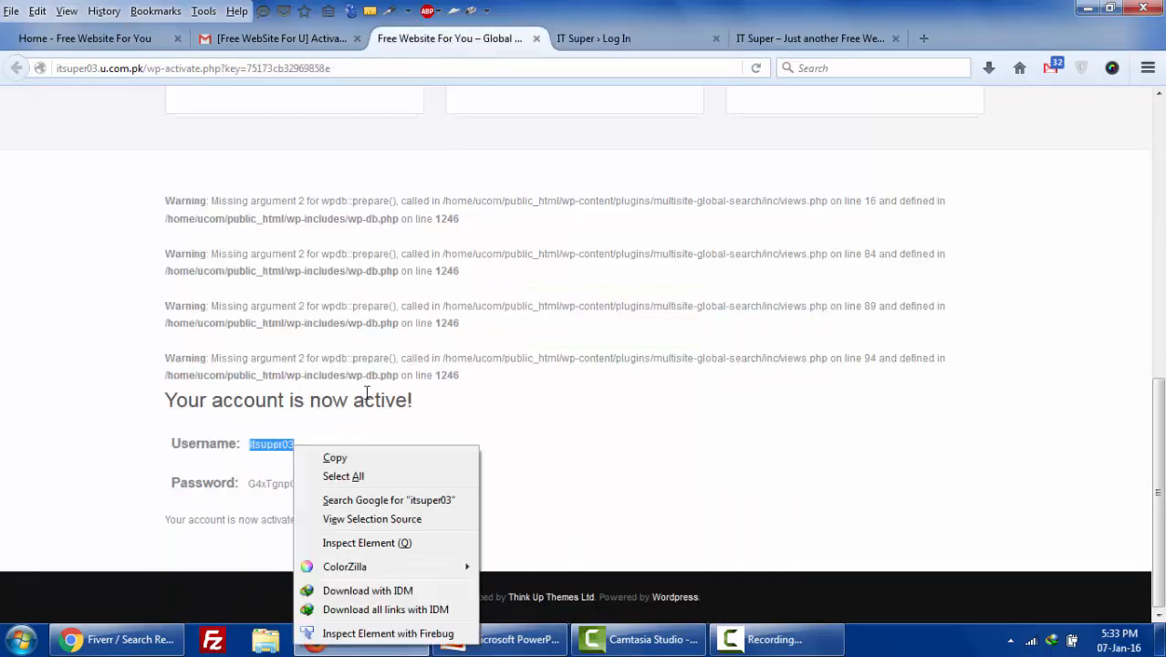
left_click(336, 457)
left_click(622, 36)
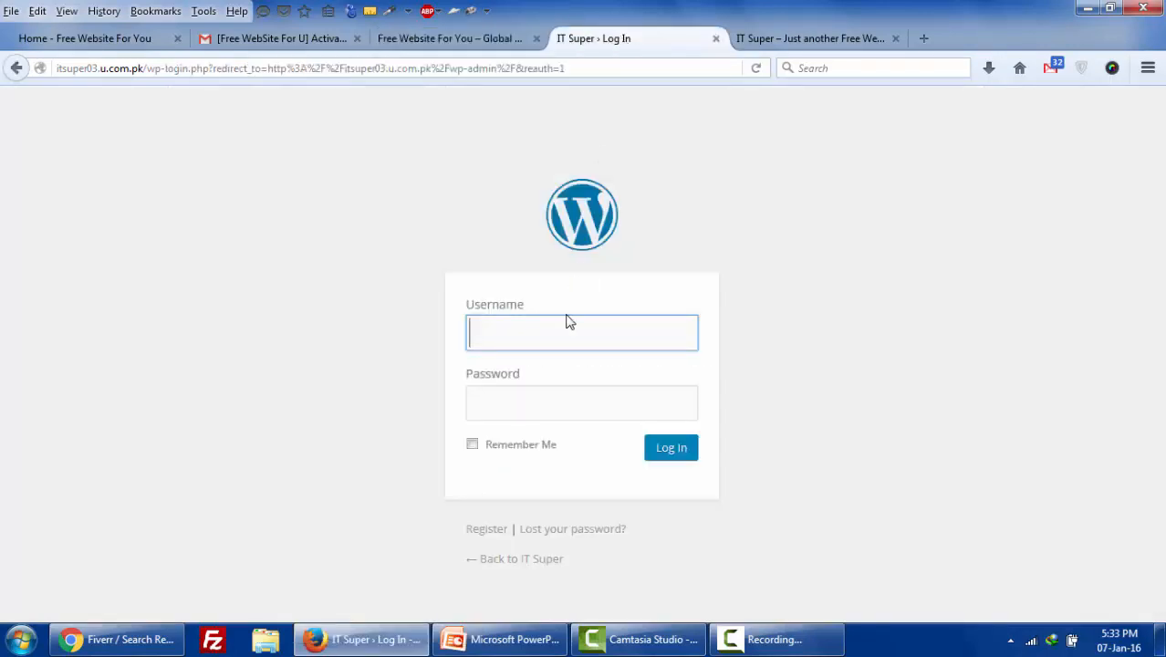
key("ctrl+v")
- Paste the generated password, log in, and dismiss Firefox's save-login offer
left_click(456, 40)
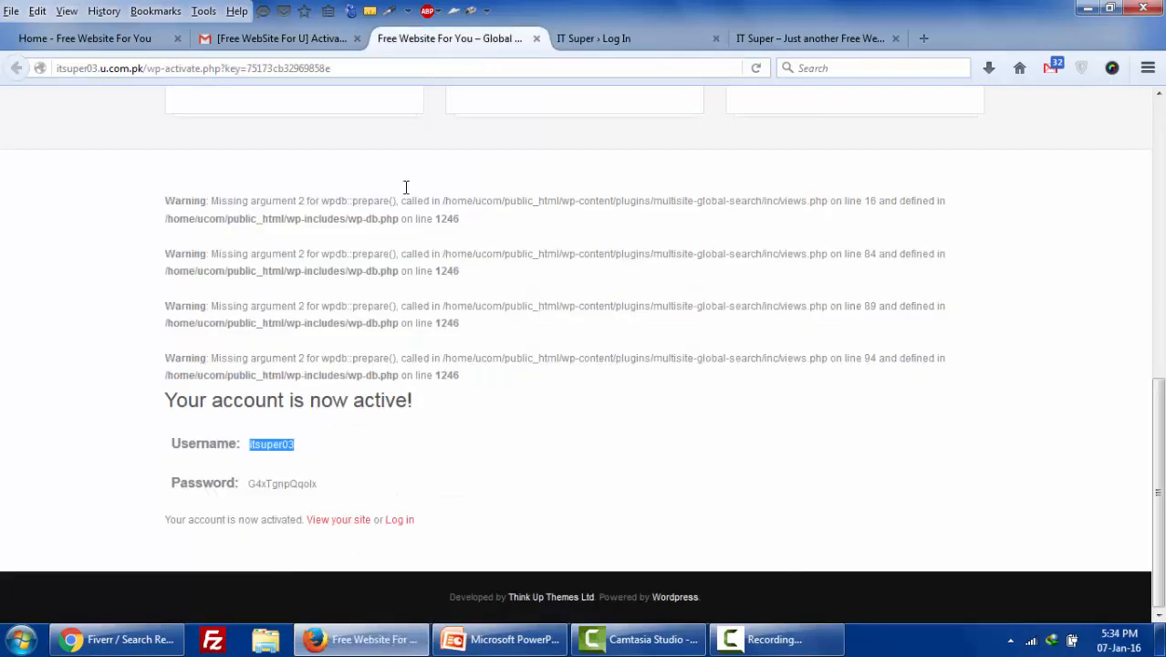
left_click_drag(252, 484, 314, 483)
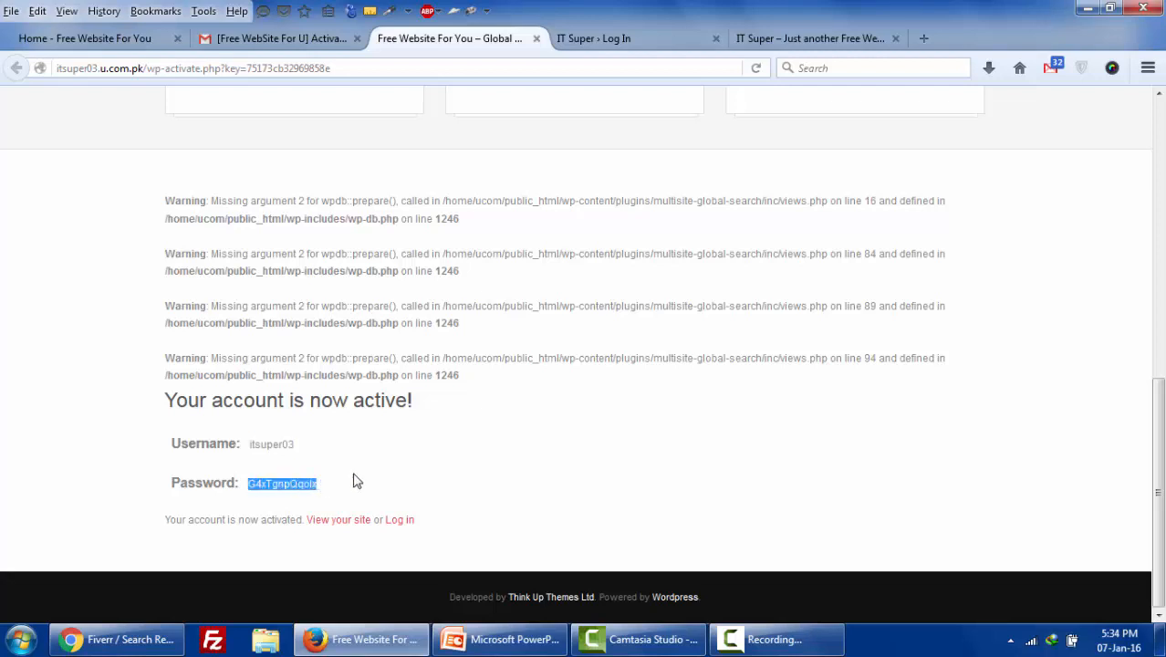
left_click(627, 44)
left_click(549, 403)
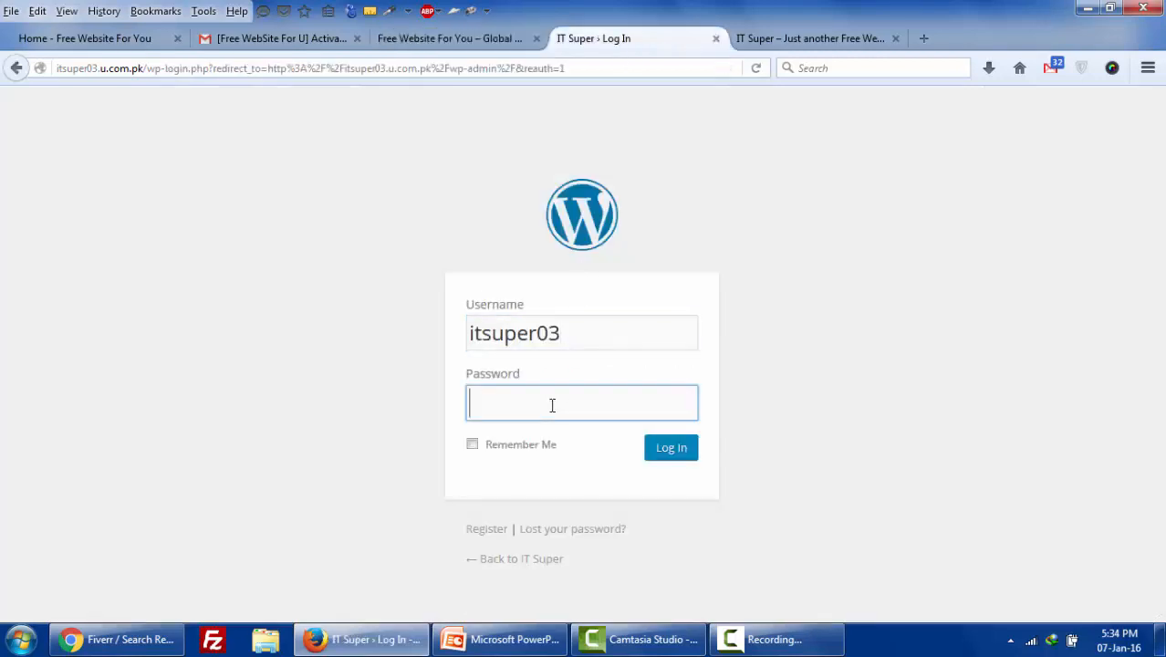
key("ctrl+v")
left_click(675, 451)
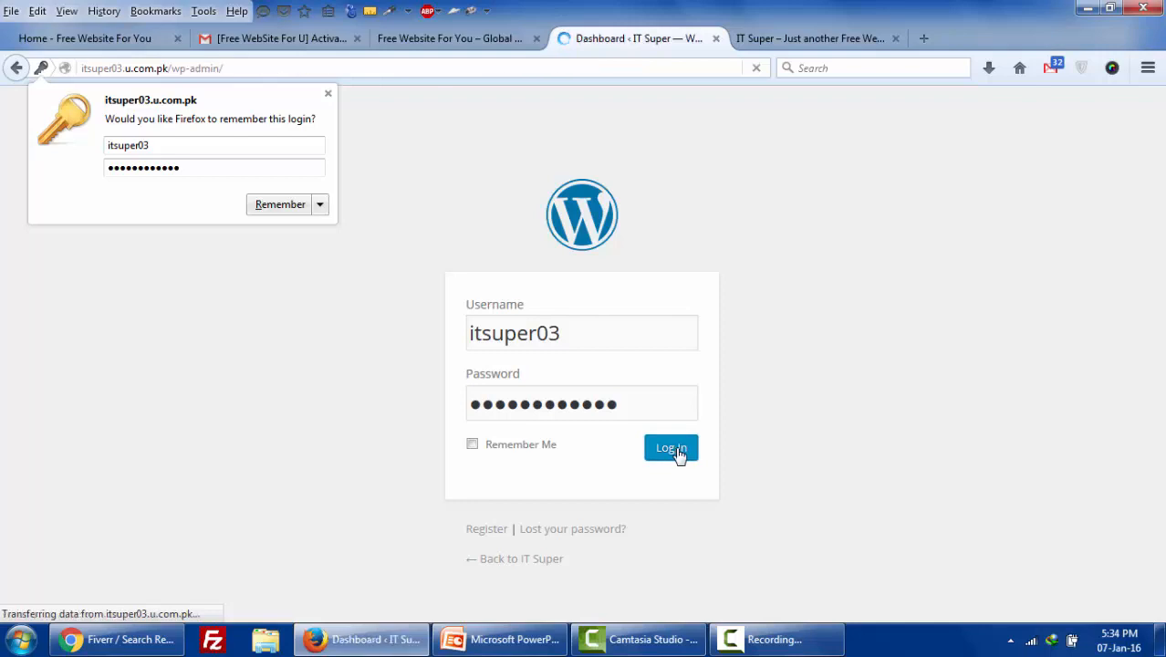
left_click(330, 96)
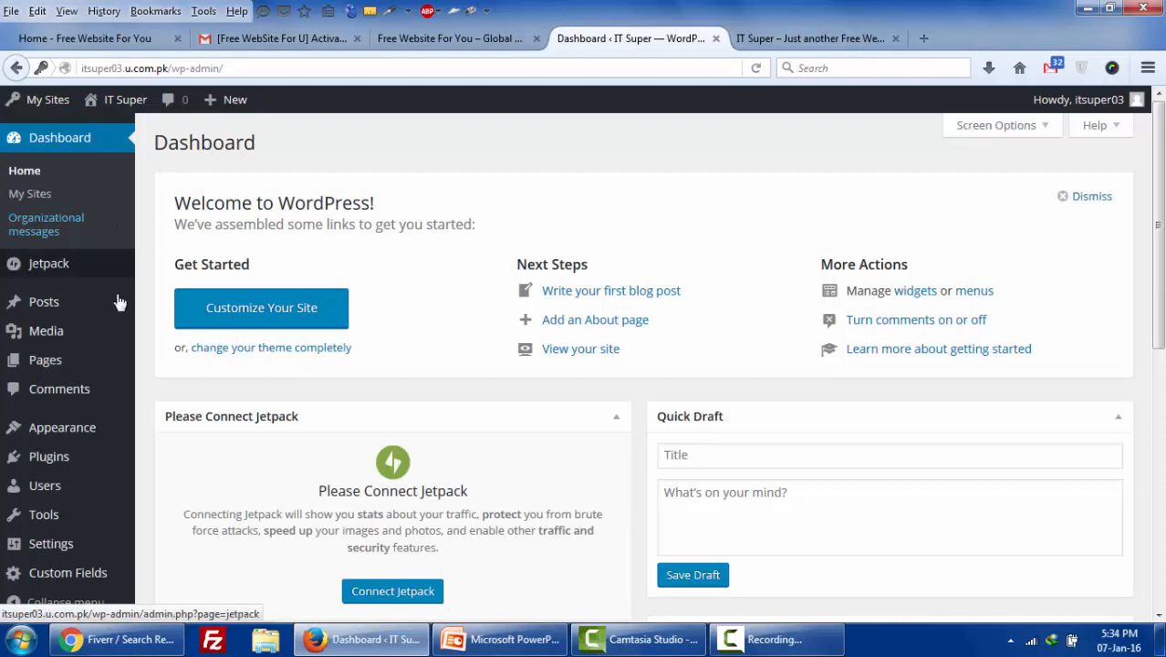
- Browse the Posts, Media and Pages menus and open the installed themes list under Appearance
mouse_move(117, 302)
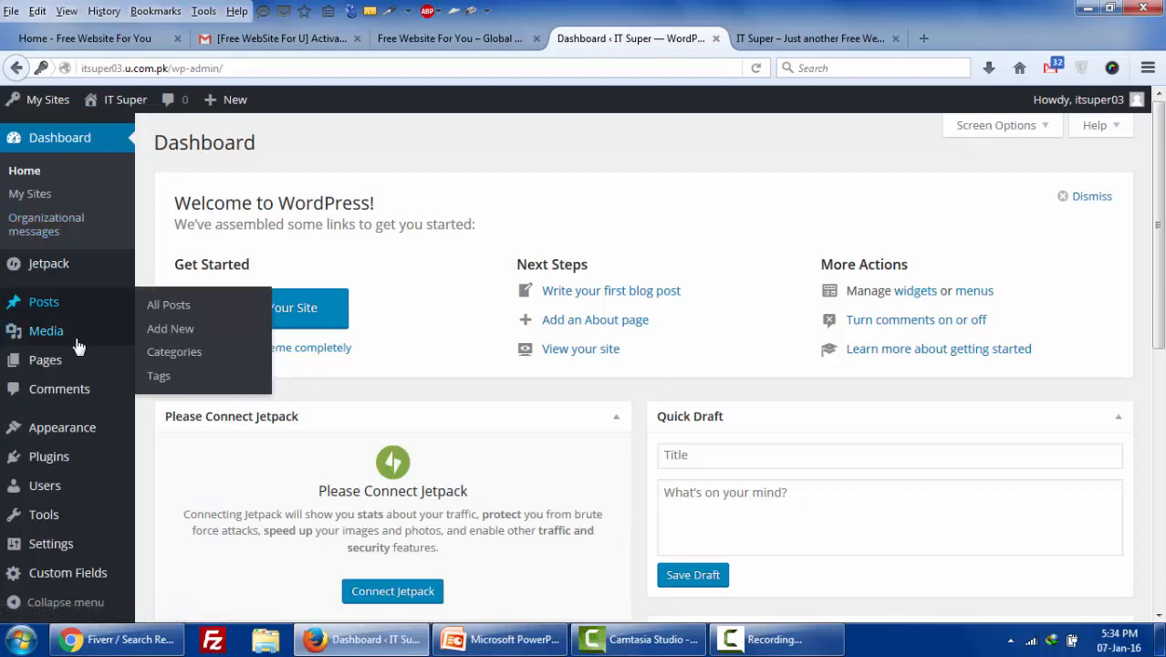
mouse_move(79, 347)
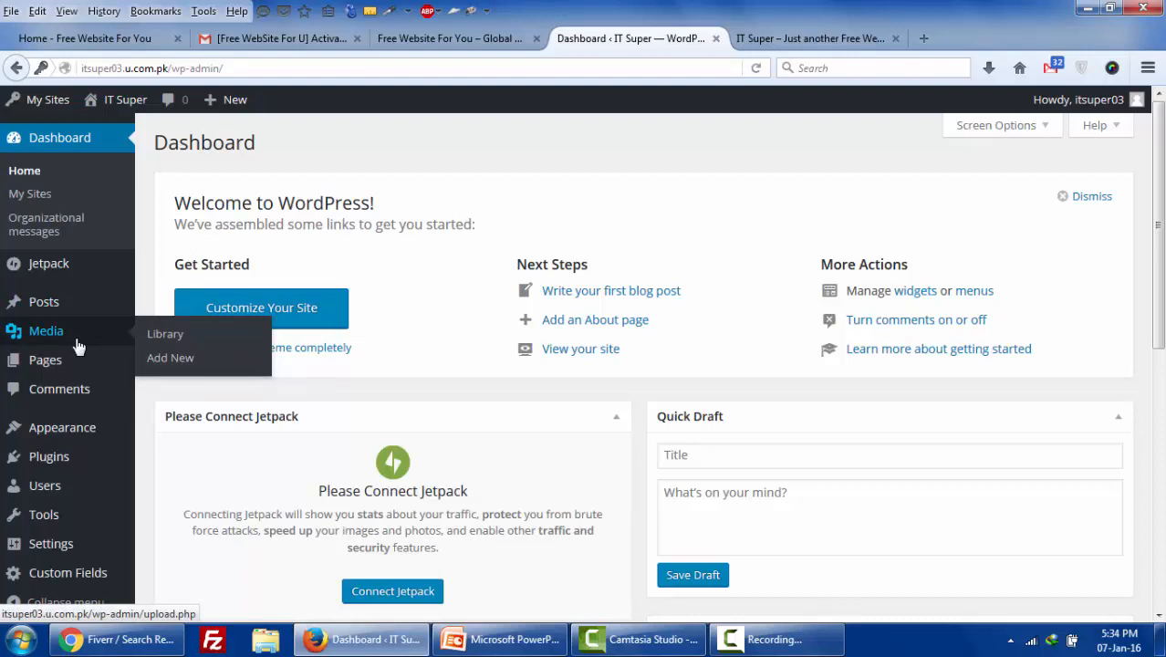
mouse_move(88, 365)
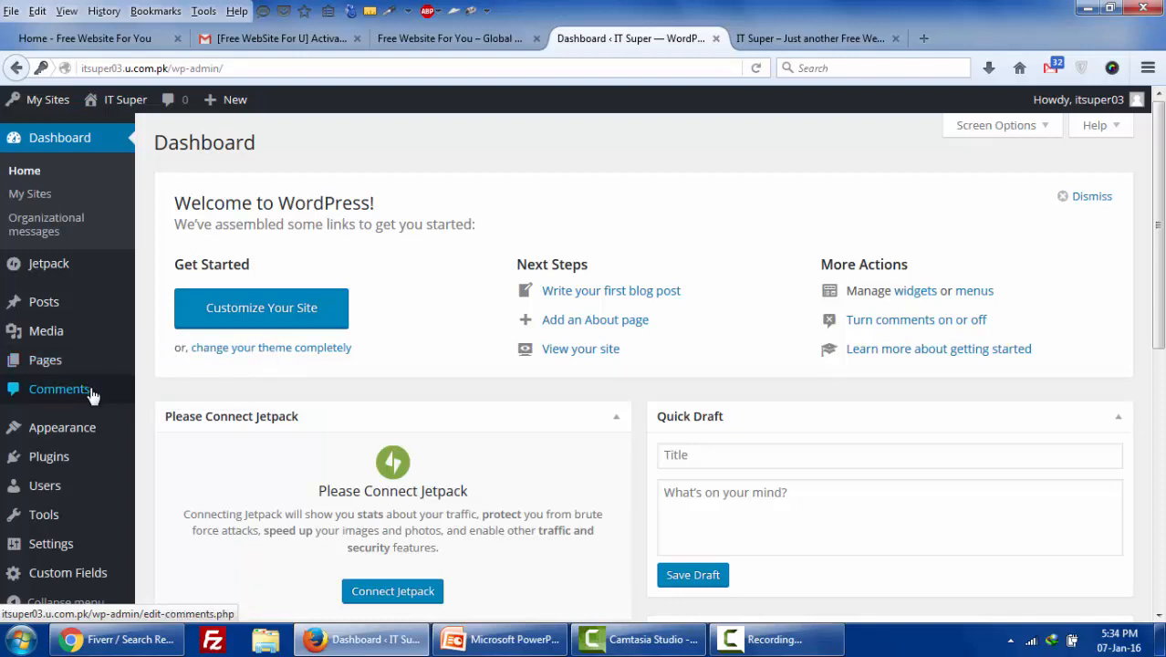
mouse_move(91, 445)
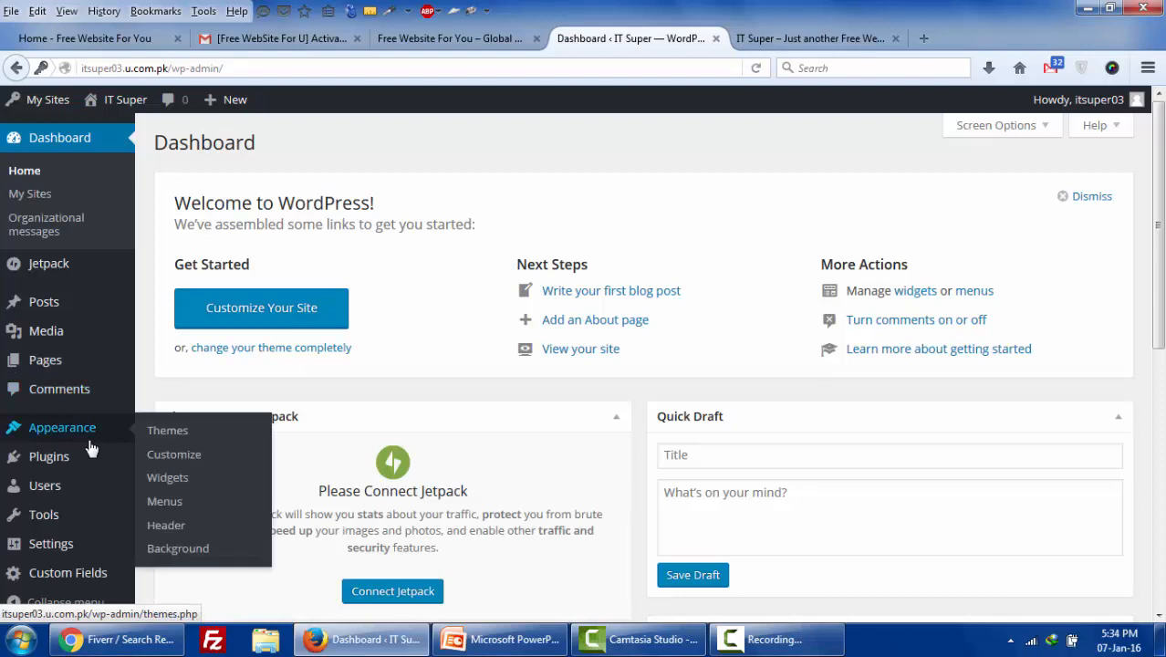
left_click(160, 437)
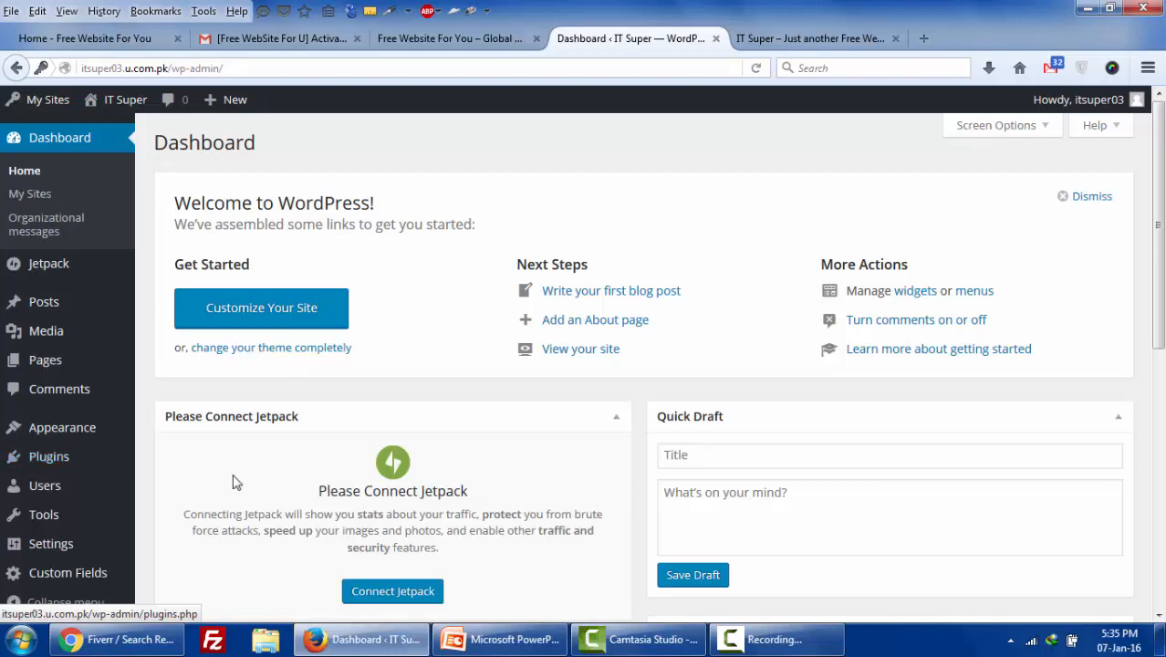
- Look over the Users, Tools and Settings menus, then return to the IT Super front page
mouse_move(71, 495)
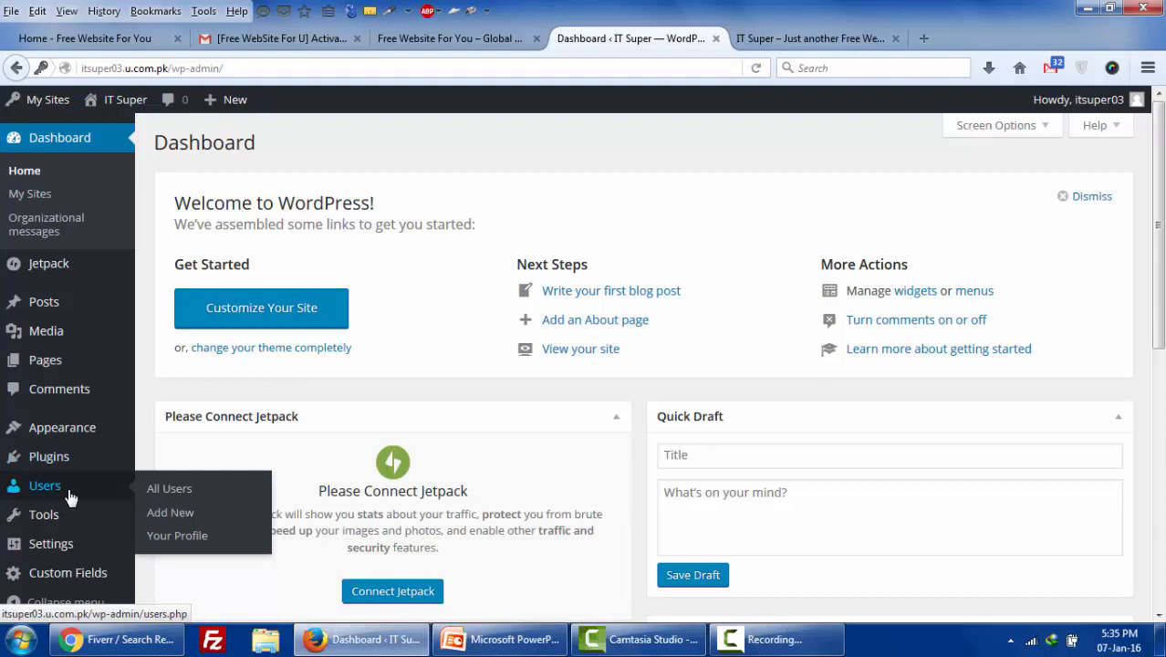
mouse_move(62, 519)
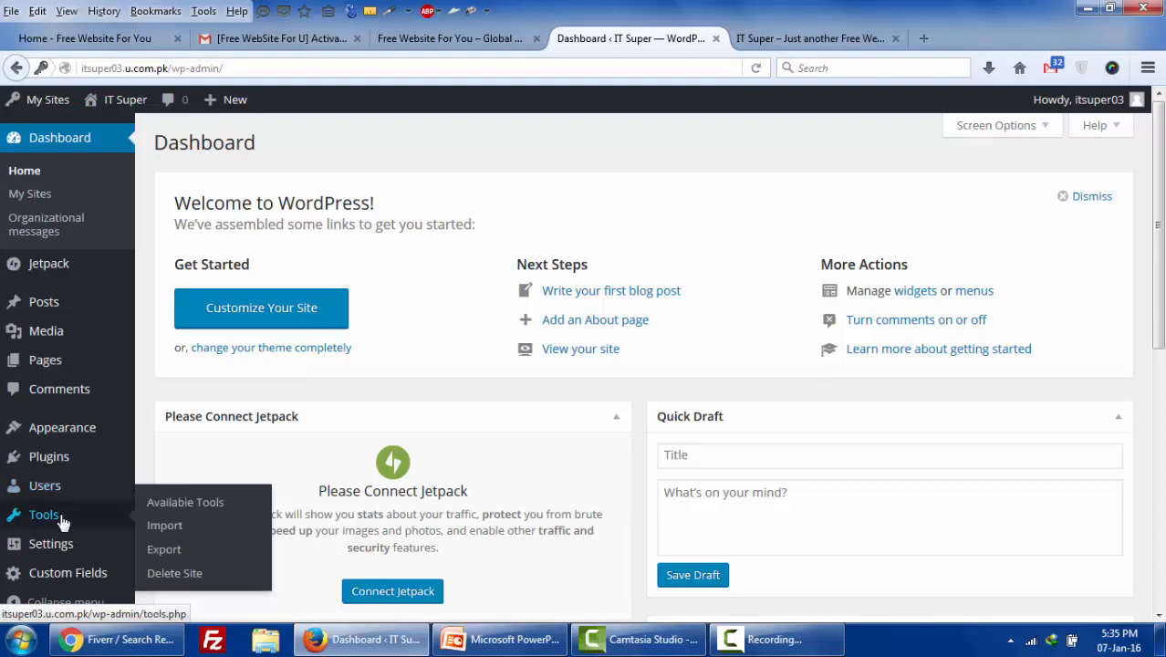
mouse_move(68, 547)
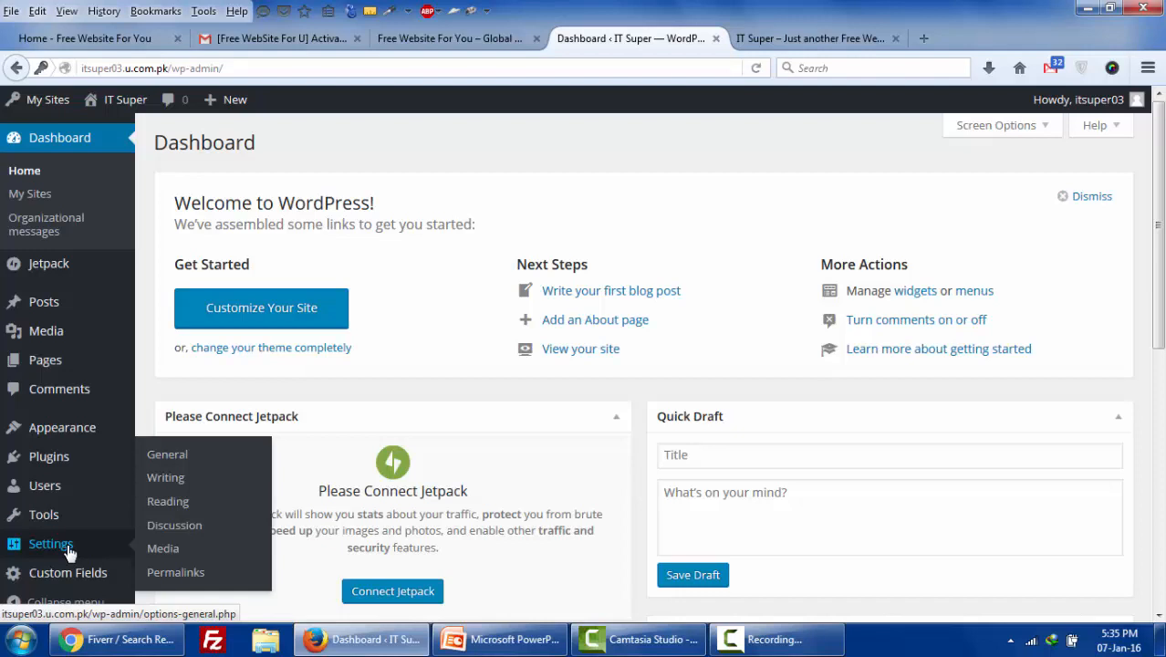
scroll(68, 552, "down", 2)
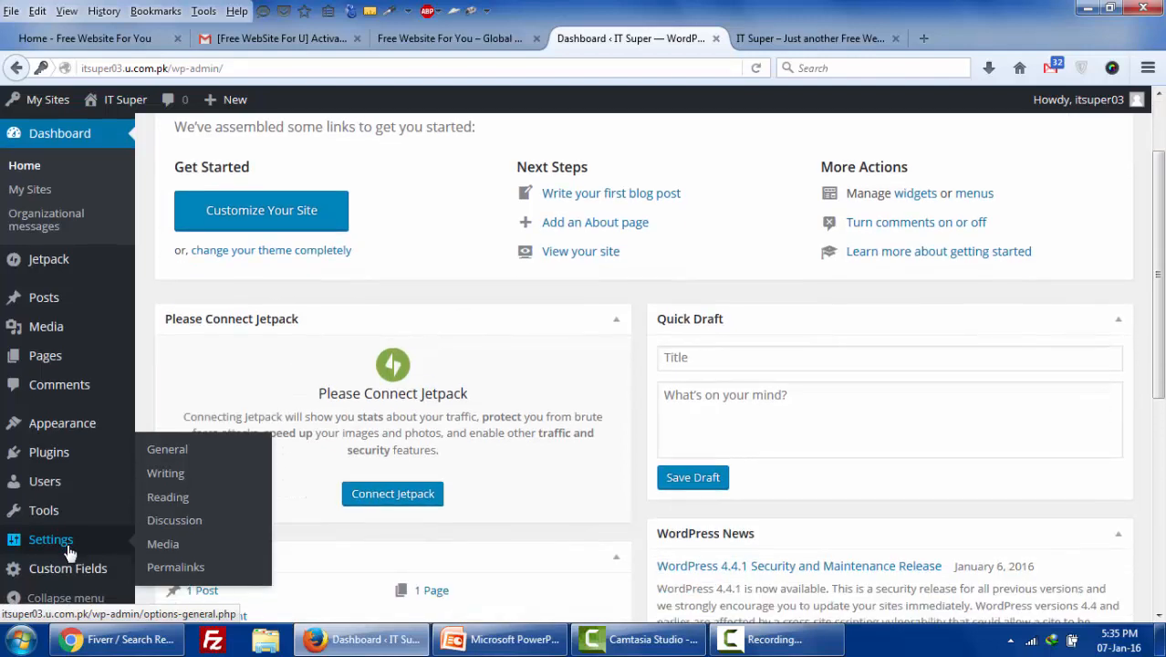
scroll(306, 434, "up", 1)
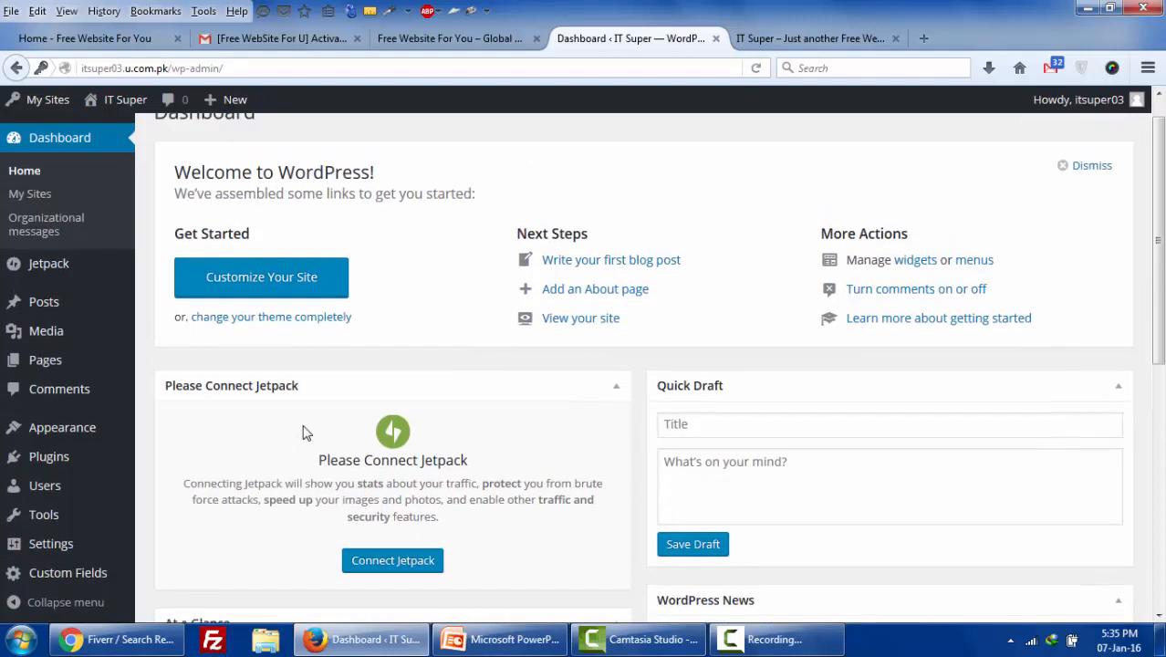
scroll(306, 434, "up", 1)
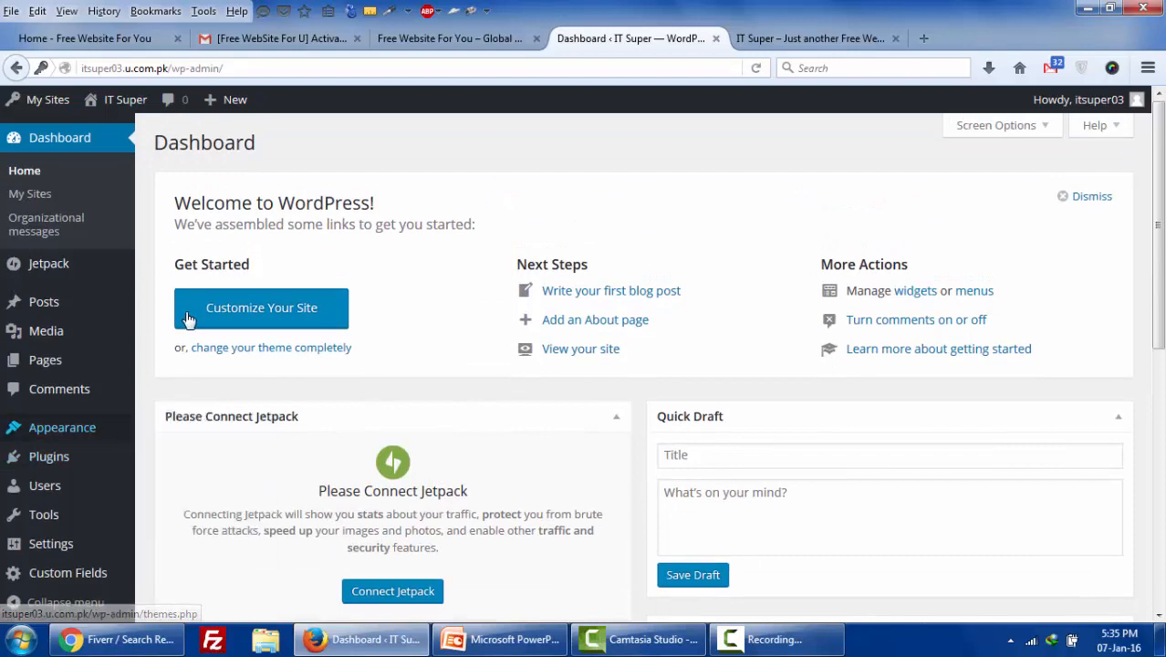
left_click(775, 40)
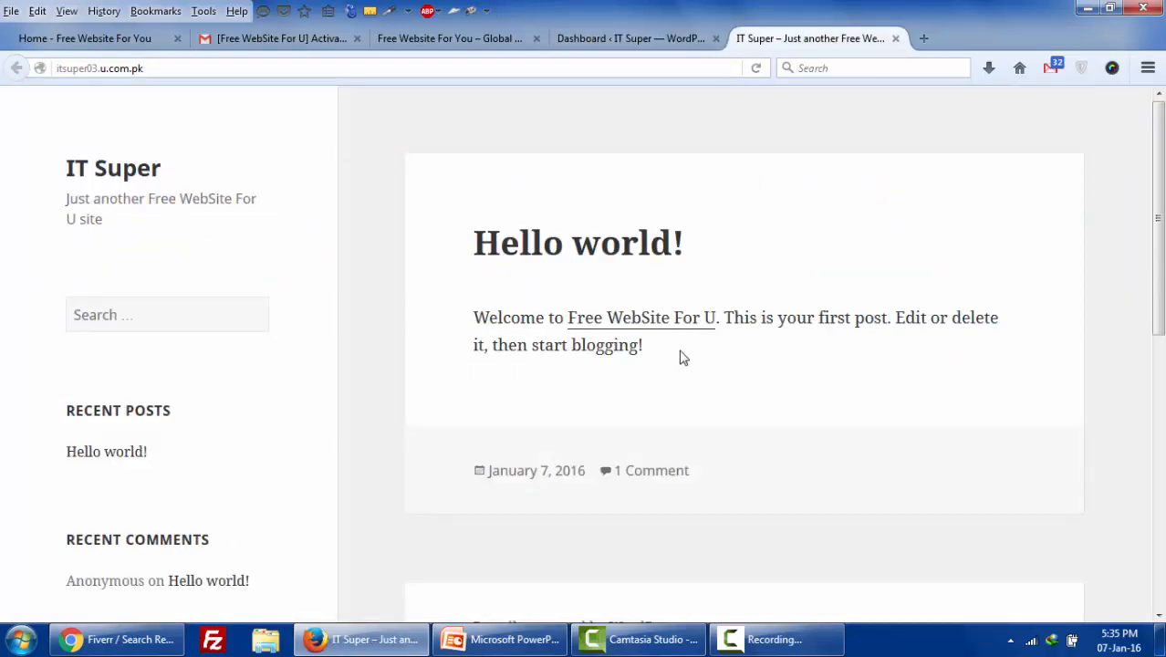
- Return to the IT Super WordPress dashboard
scroll(683, 358, "down", 4)
scroll(683, 358, "up", 3)
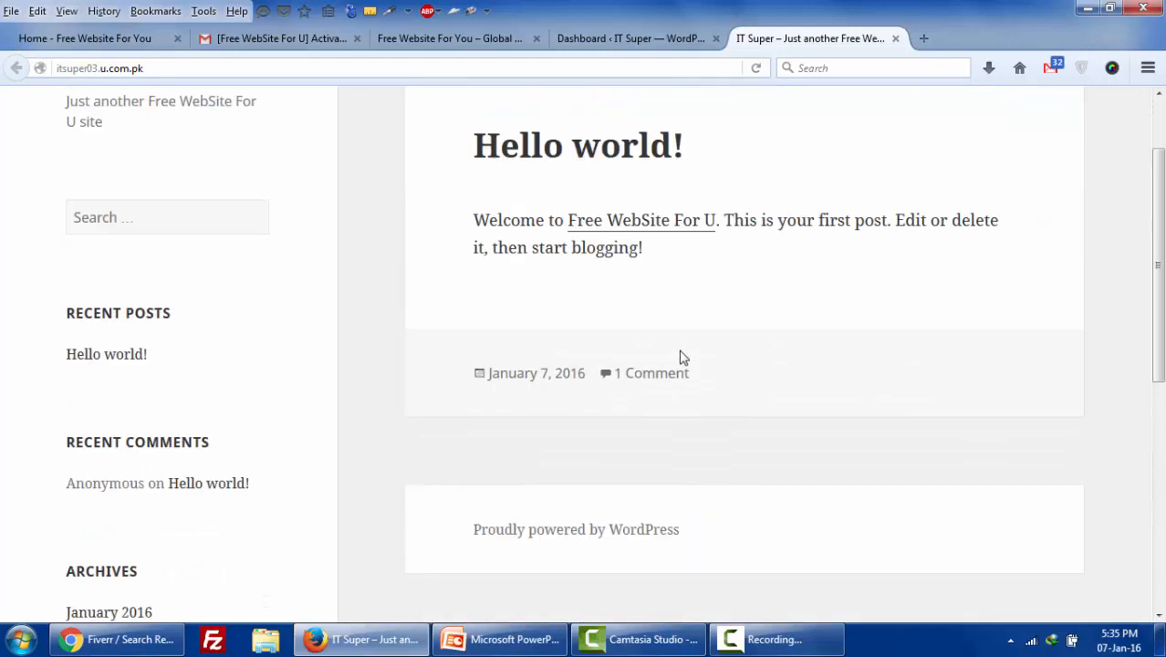
left_click(624, 35)
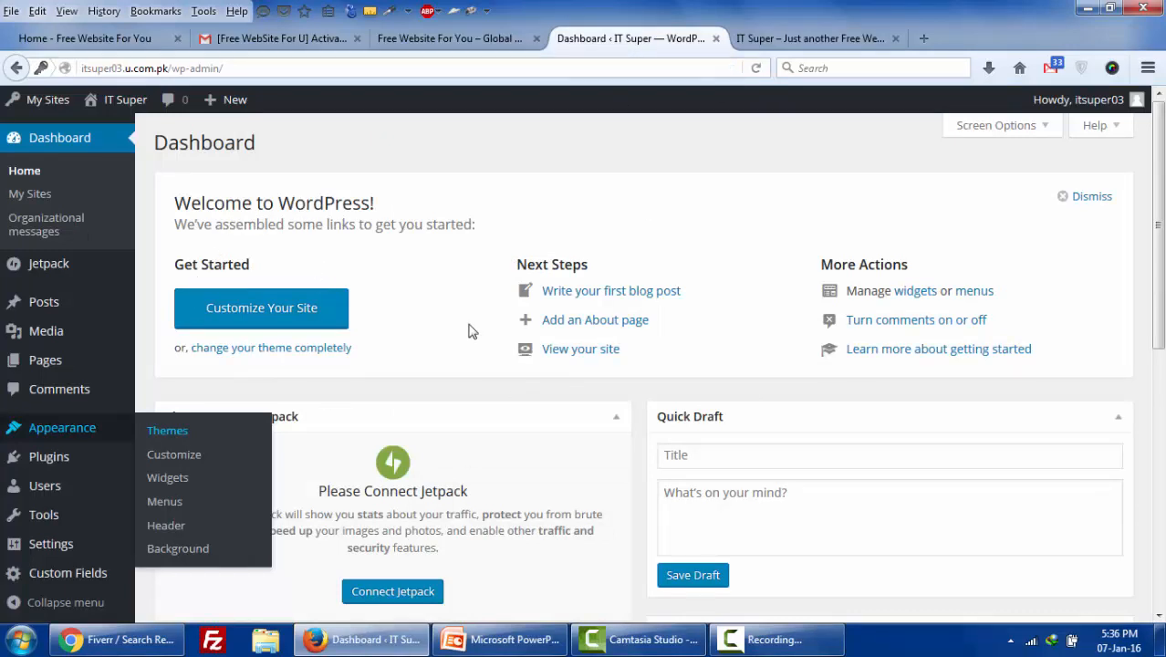
- Highlight the site's domain, then 'Wordpress.com' on the WordPress Installation slide
left_click_drag(125, 68, 190, 70)
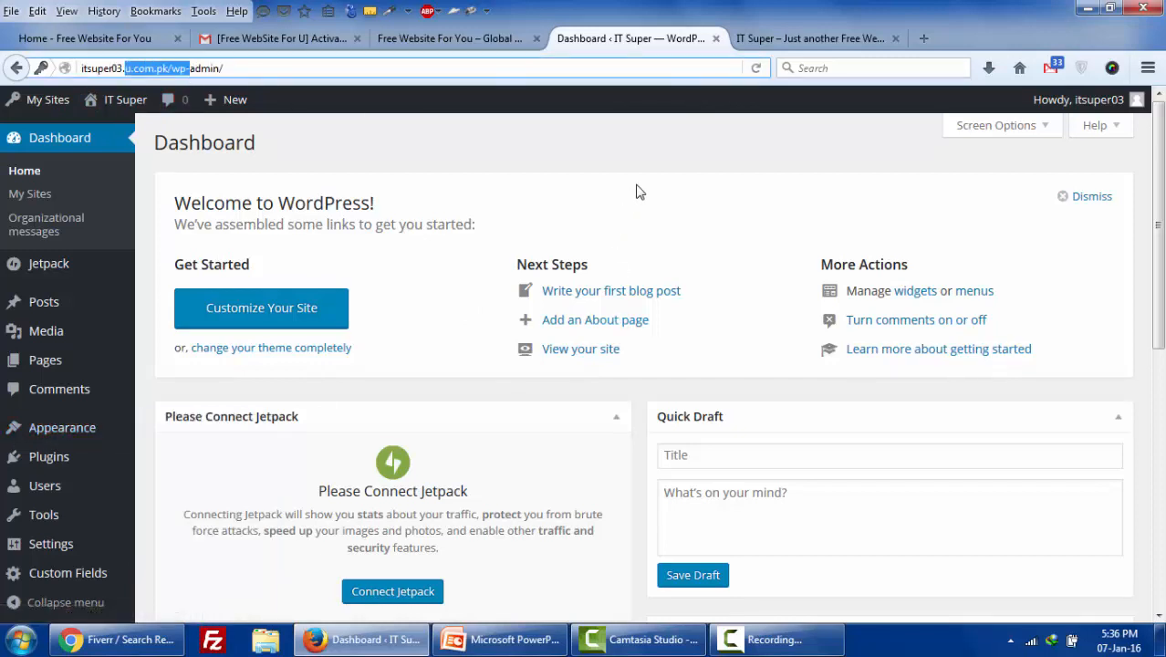
left_click(527, 639)
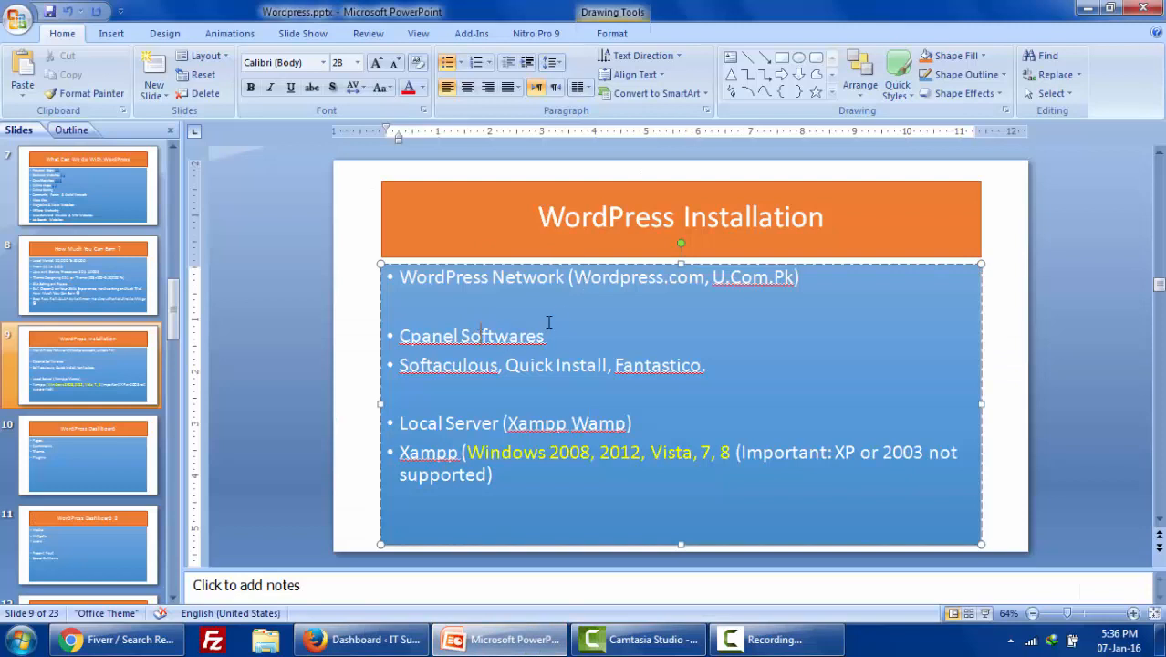
left_click_drag(573, 279, 678, 271)
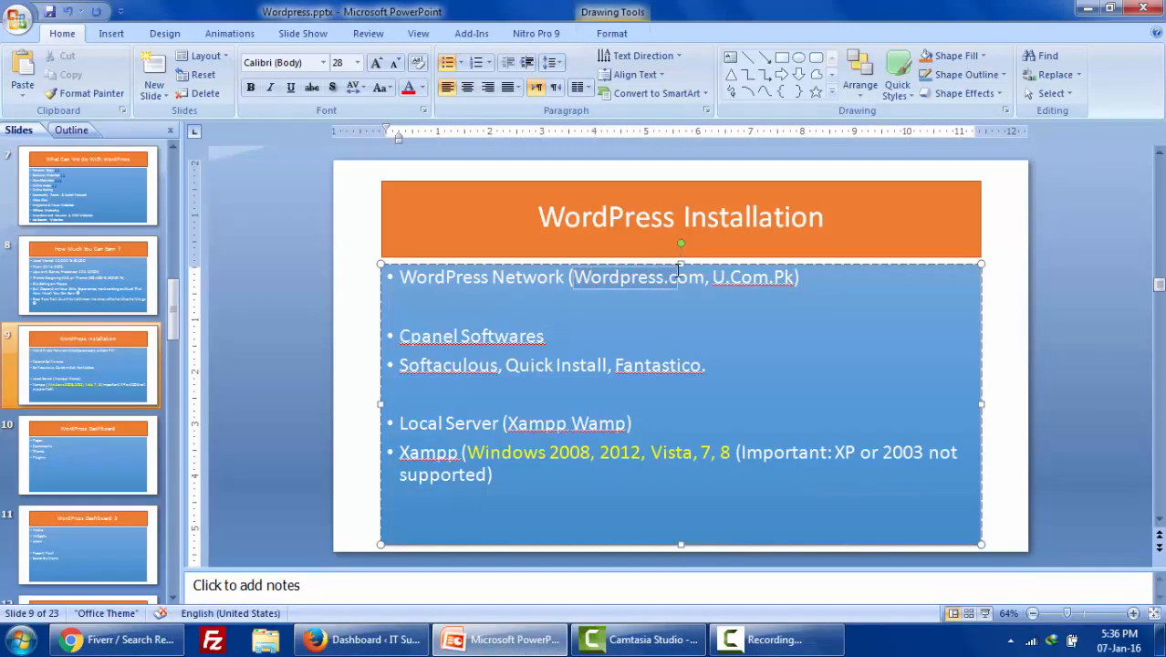
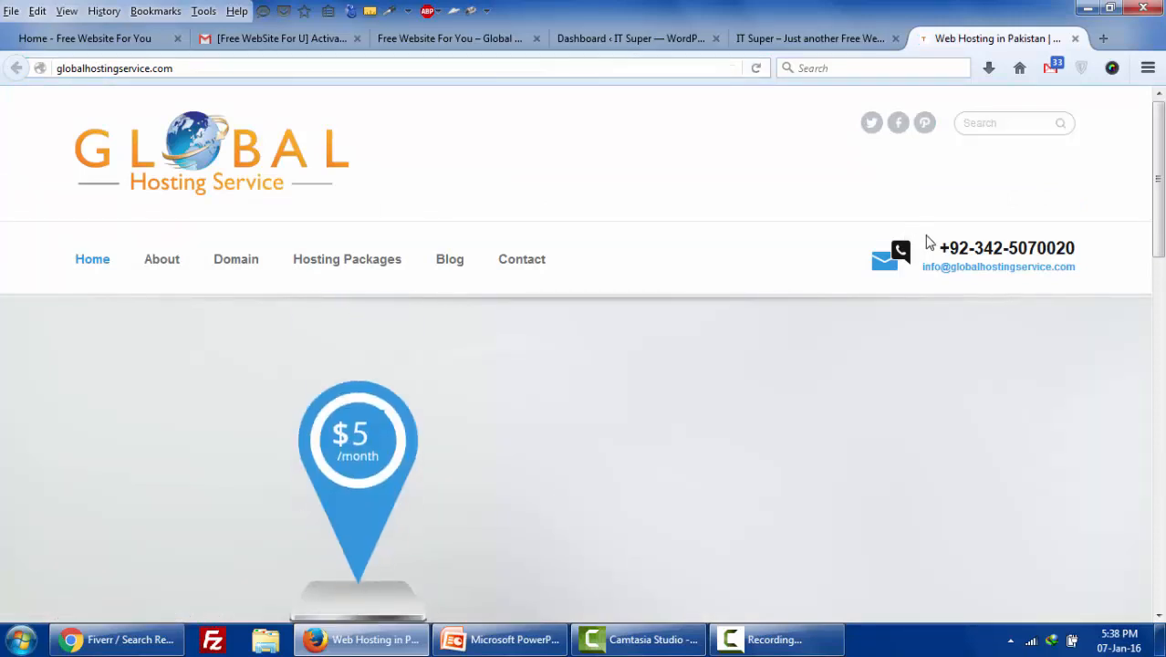
- Load facebook.com in a new browser tab
left_click(1102, 36)
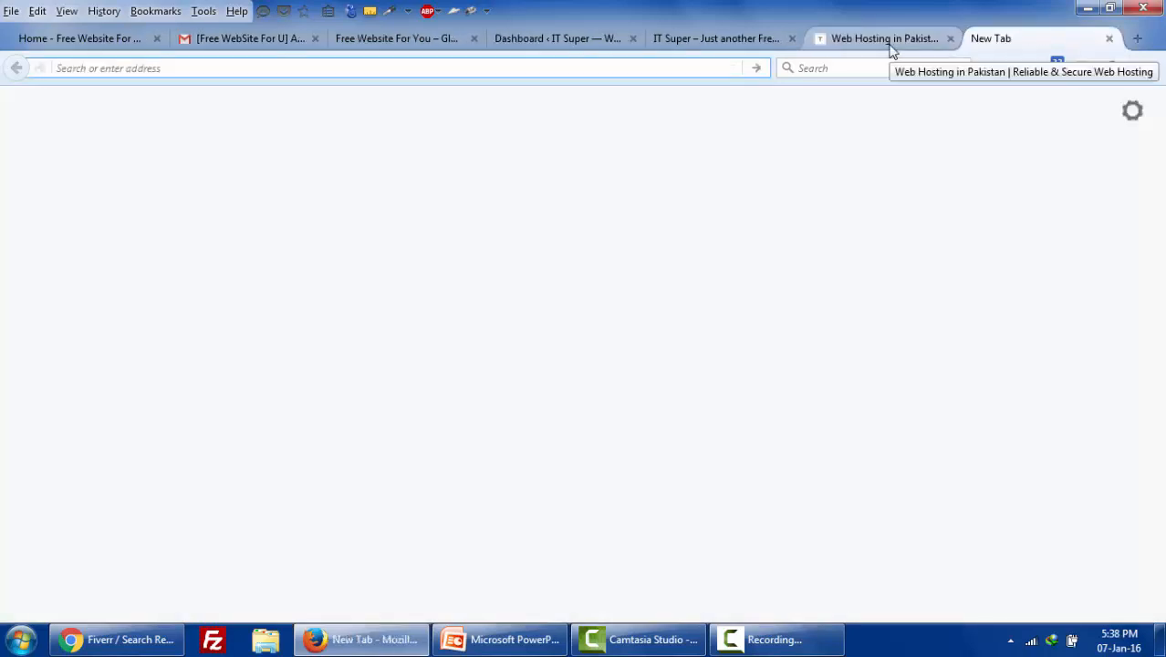
type("fa")
key("Return")
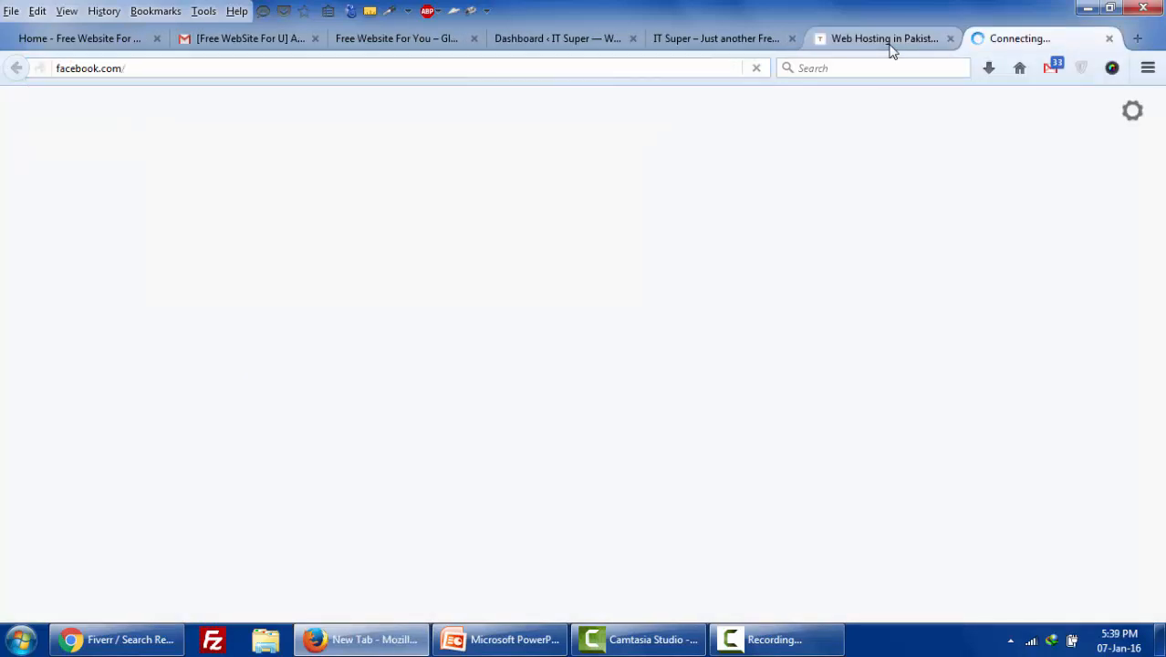
- Back on the Global Hosting Service page, highlight the company's contact phone and e-mail
left_click(889, 46)
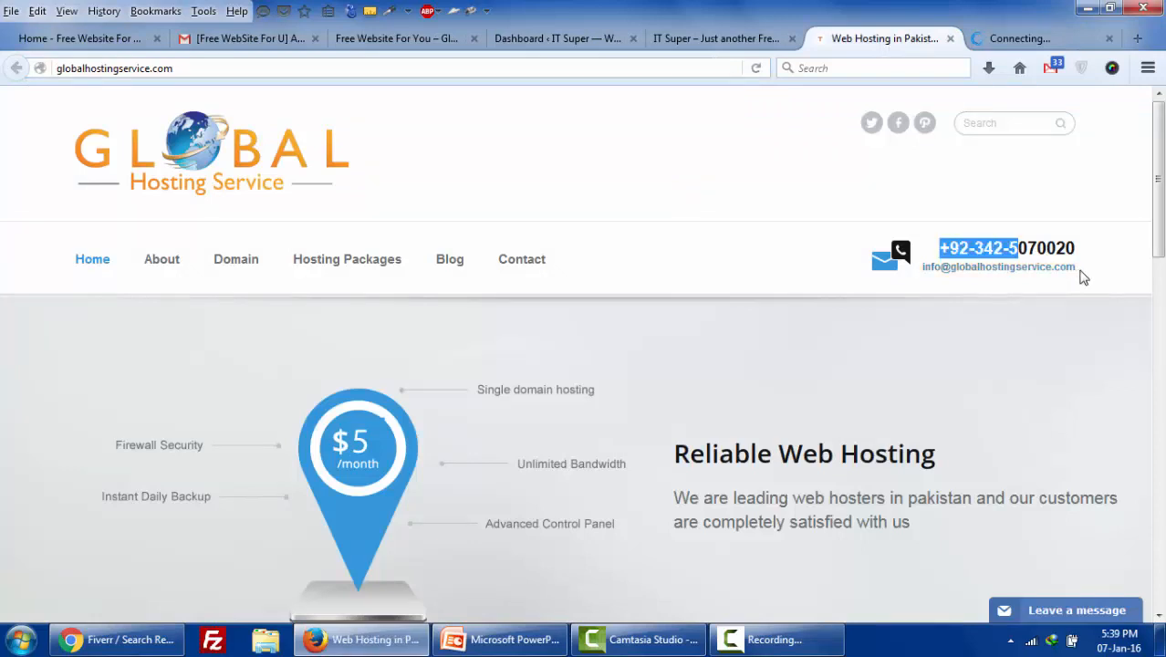
left_click_drag(1085, 272, 938, 241)
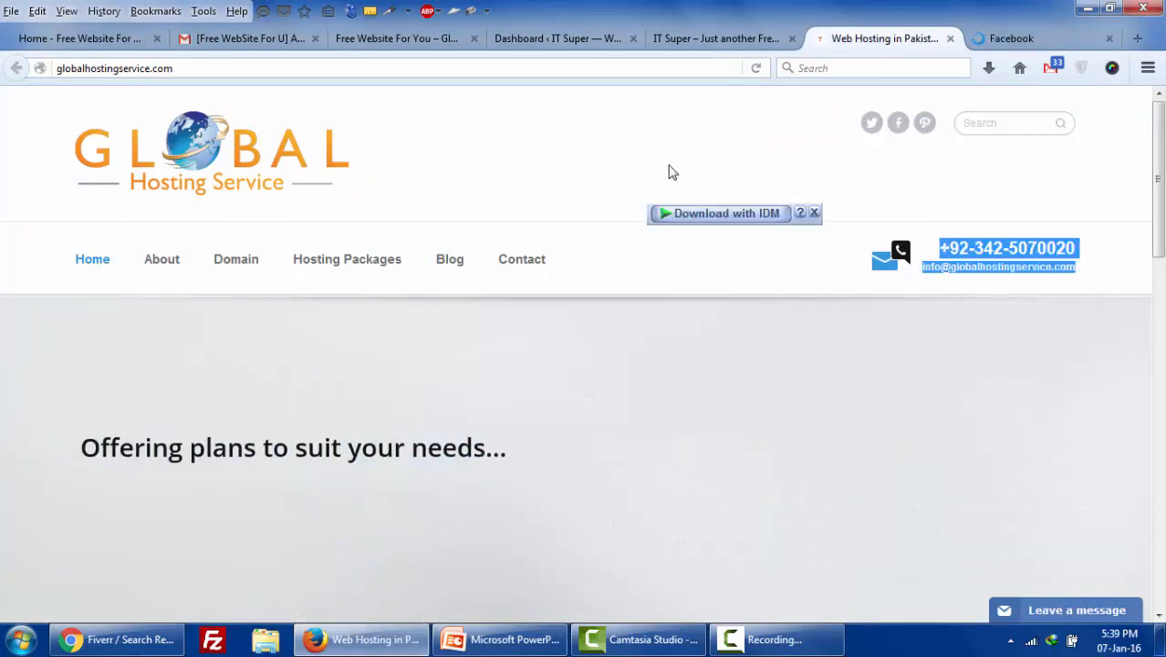
left_click(614, 236)
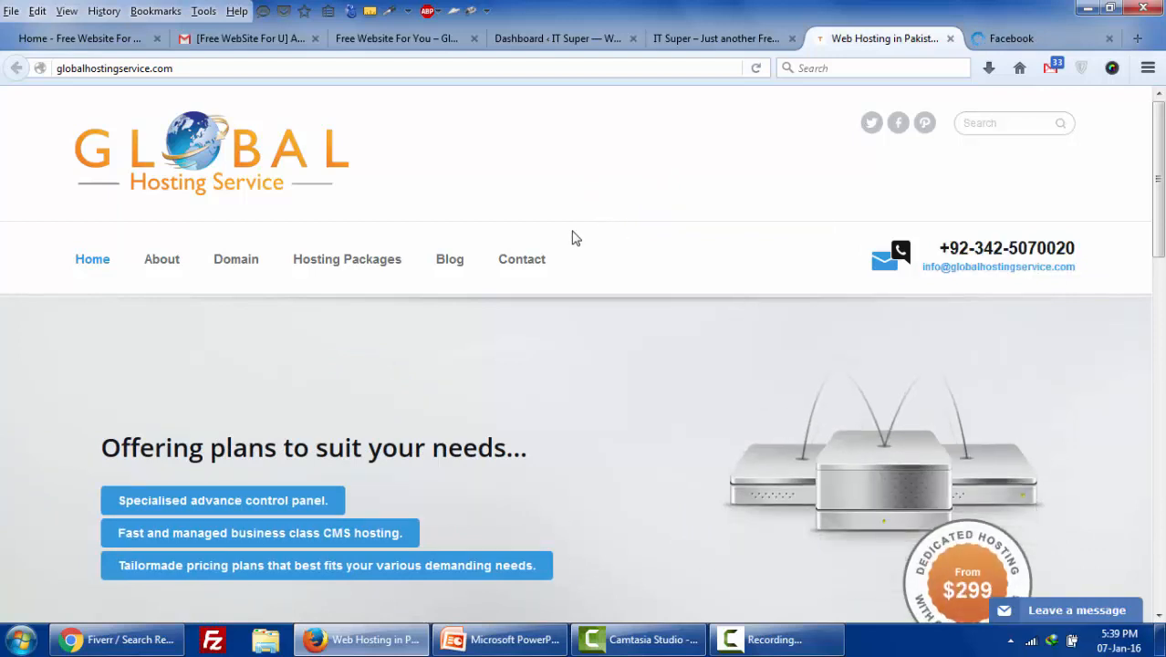
- Open Hosting Packages and highlight the Budget Plan's details and the Portal Plan's $20 price
left_click(362, 263)
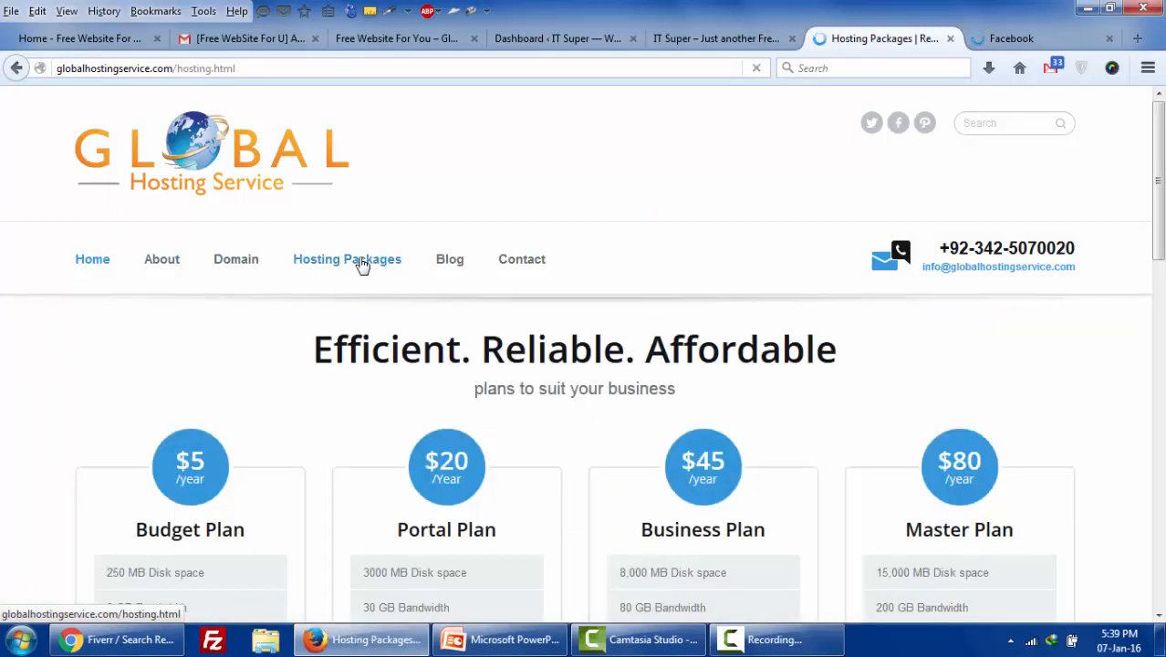
scroll(383, 265, "down", 3)
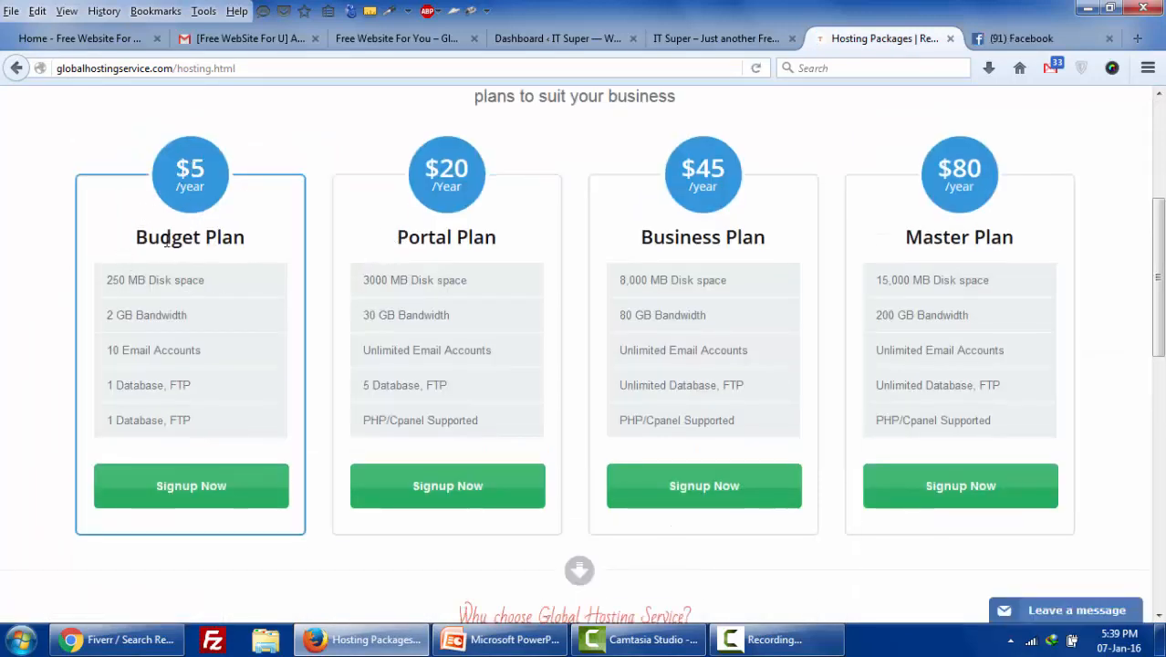
left_click_drag(107, 280, 164, 280)
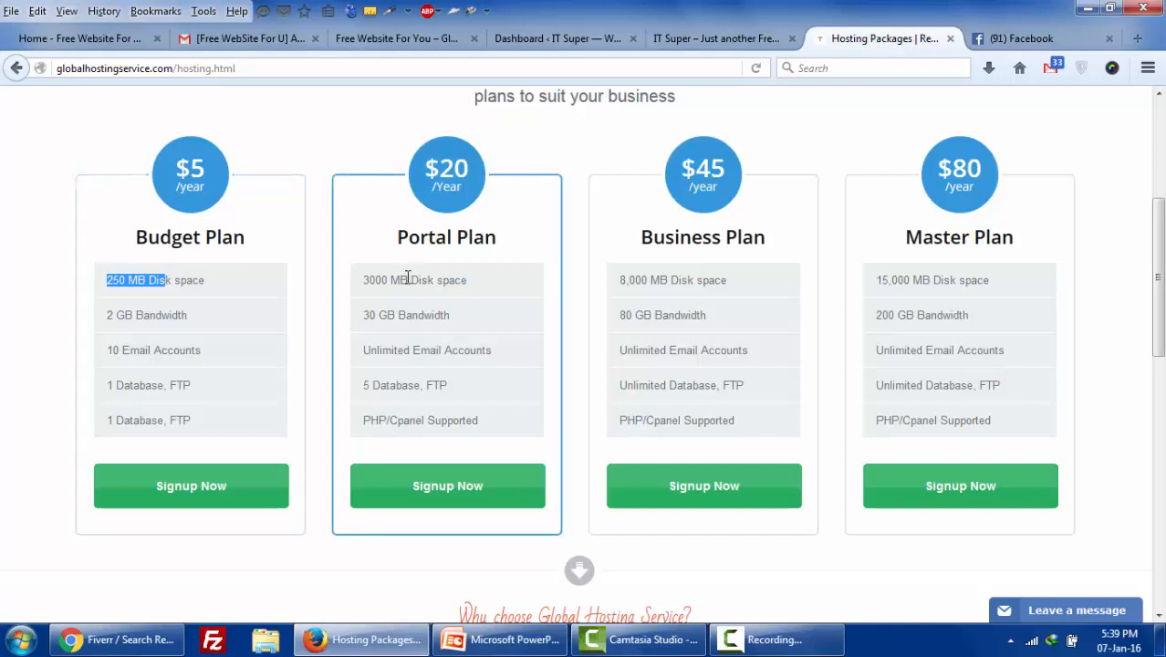
double_click(447, 169)
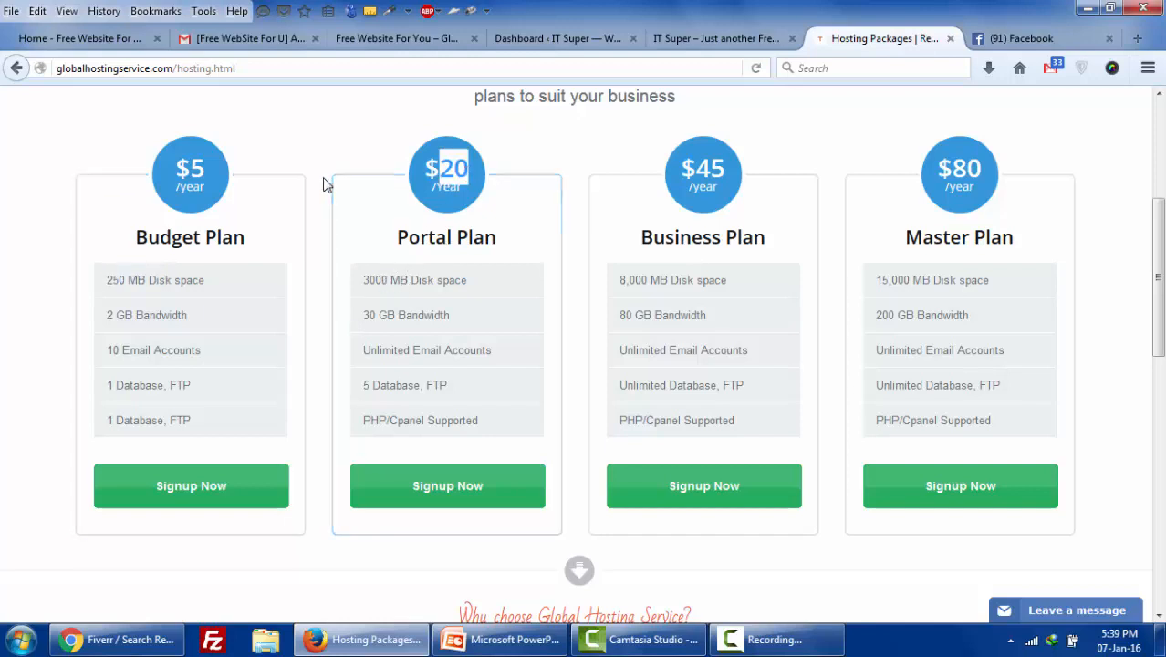
left_click_drag(326, 183, 329, 340)
left_click(329, 339)
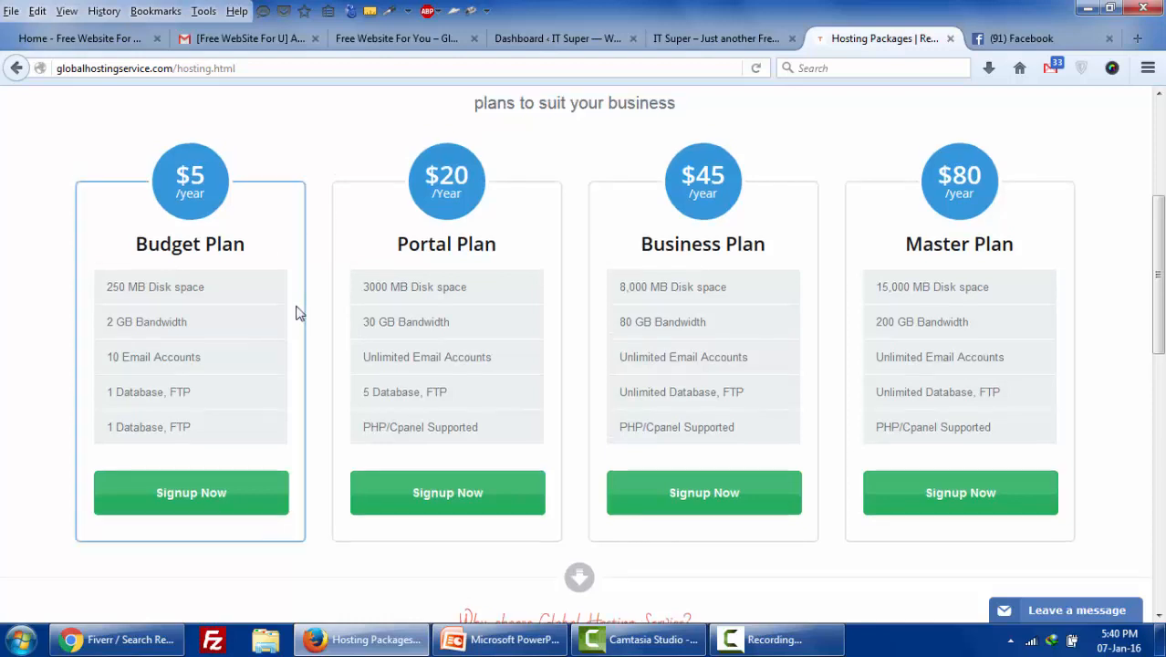
scroll(301, 312, "up", 3)
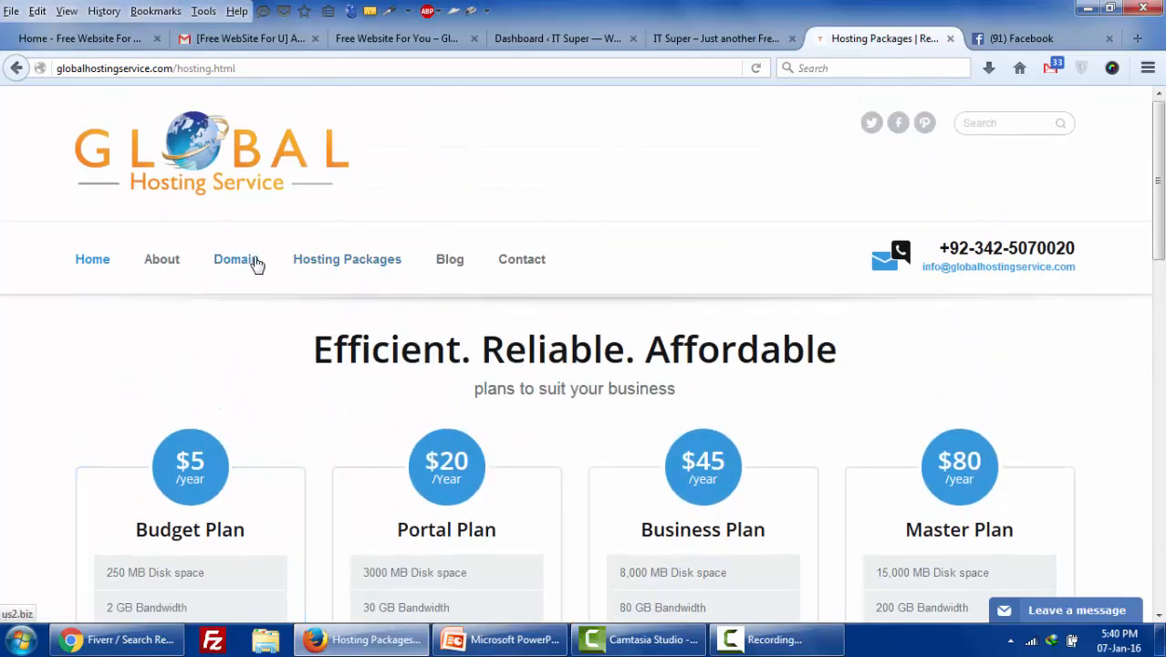
- Open the Domain page in a new background tab
right_click(276, 279)
left_click(278, 276)
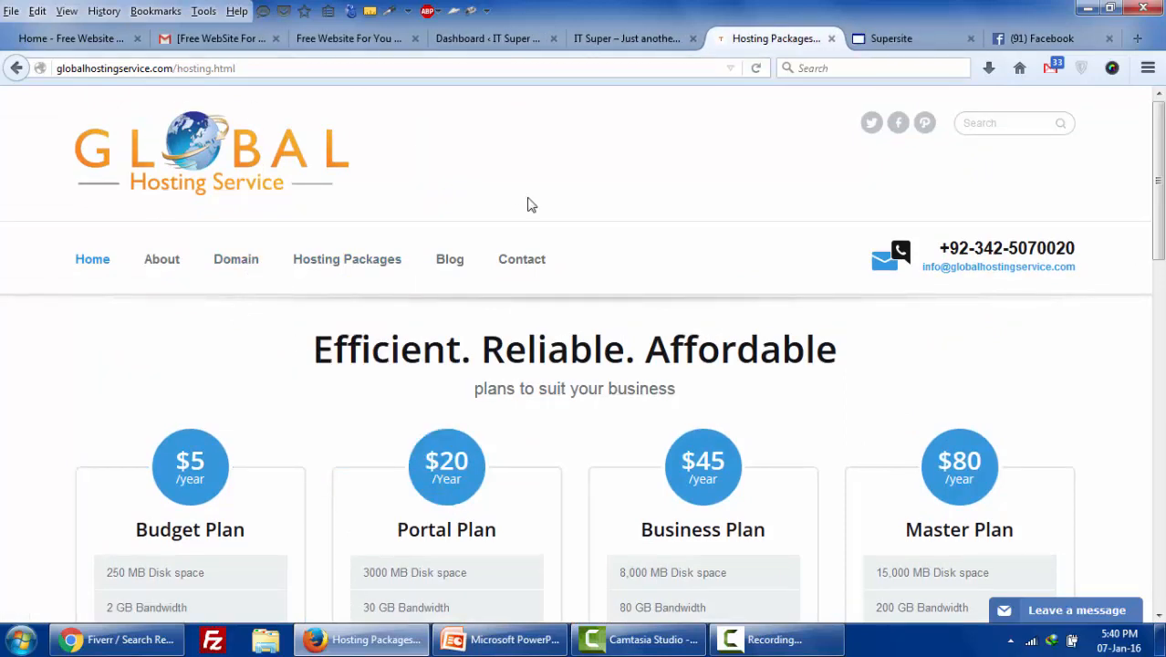
scroll(537, 340, "down", 1)
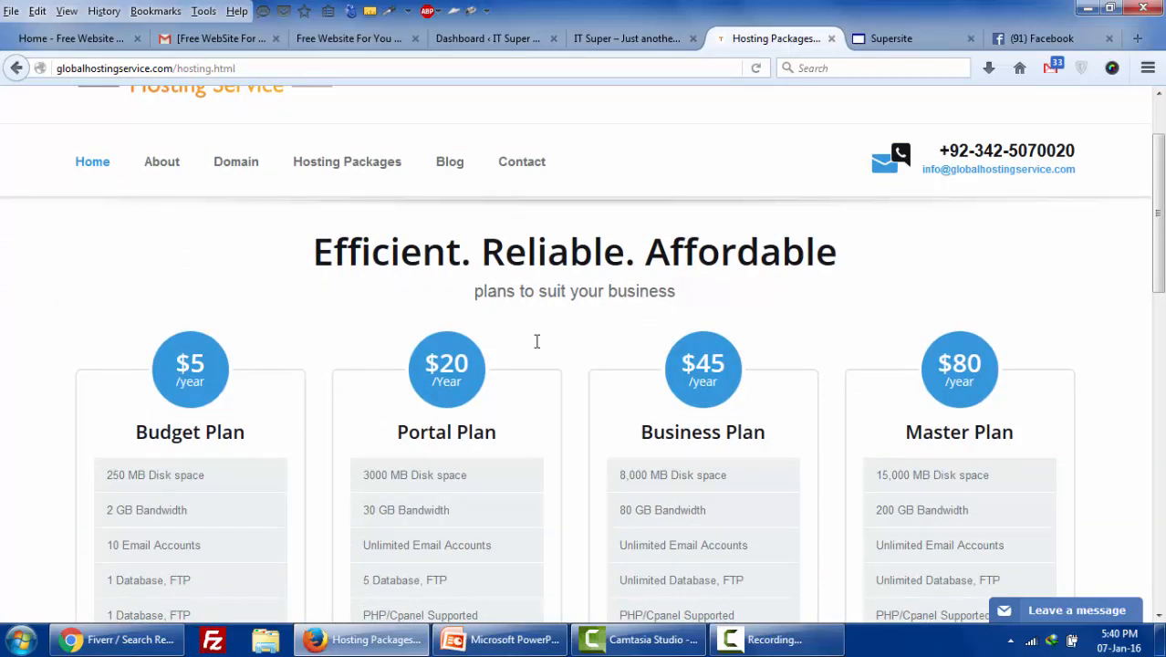
scroll(537, 341, "down", 1)
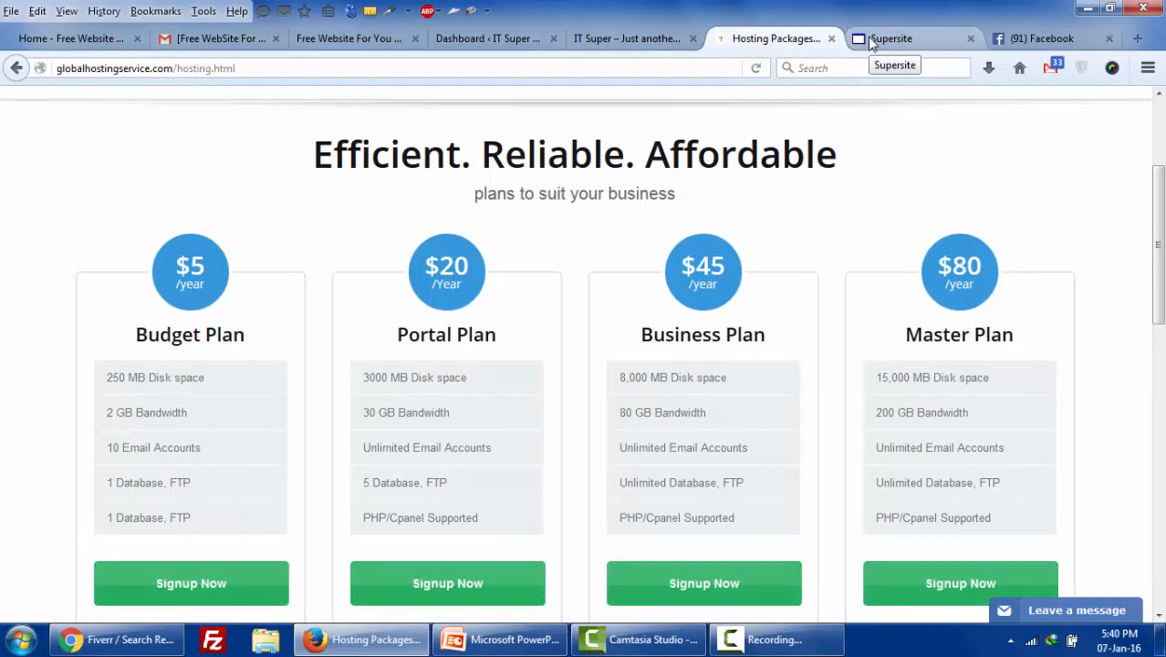
- On the Supersite tab, highlight the .com, .net and .org extensions
left_click(871, 41)
scroll(570, 459, "down", 1)
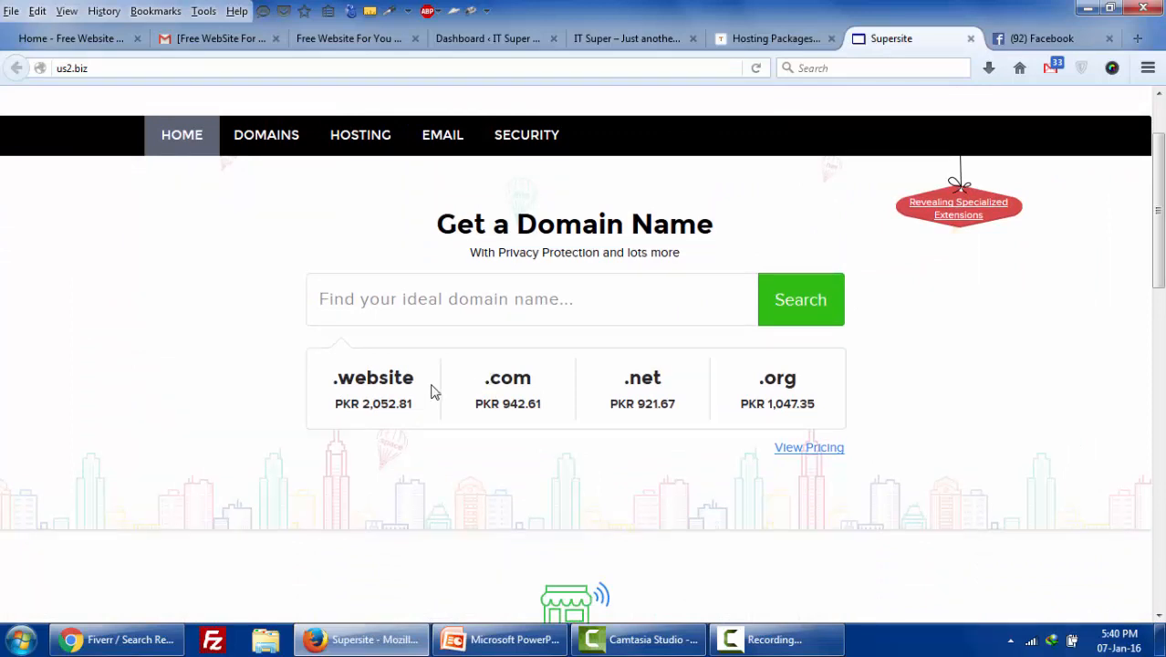
left_click_drag(483, 386, 531, 381)
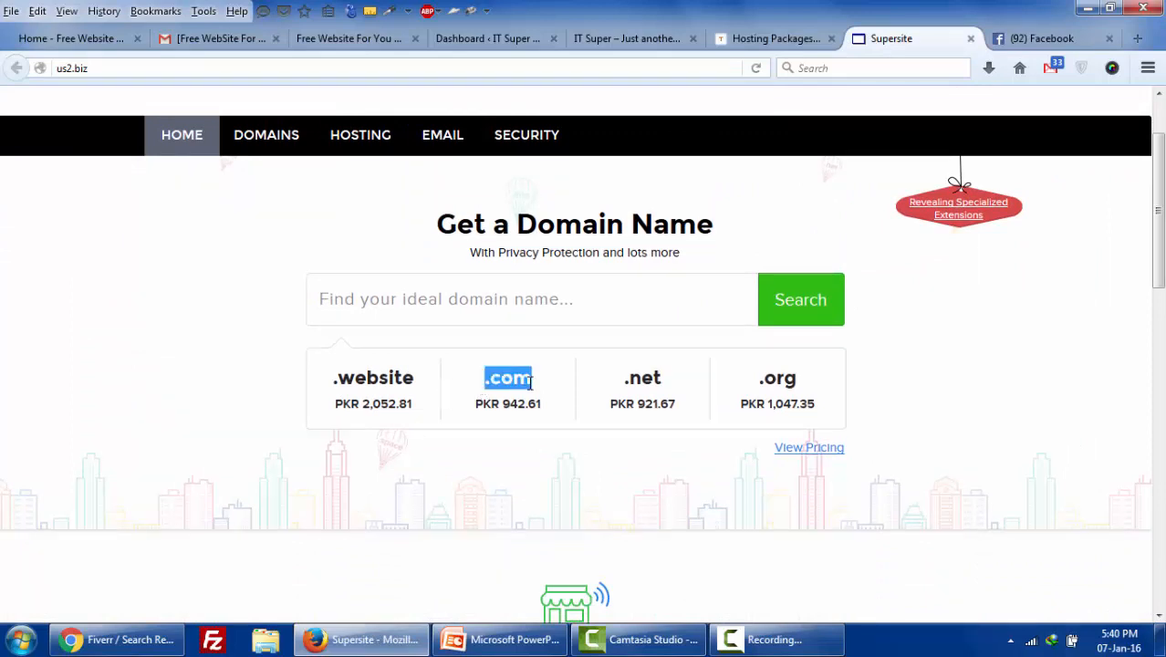
left_click_drag(626, 384, 672, 387)
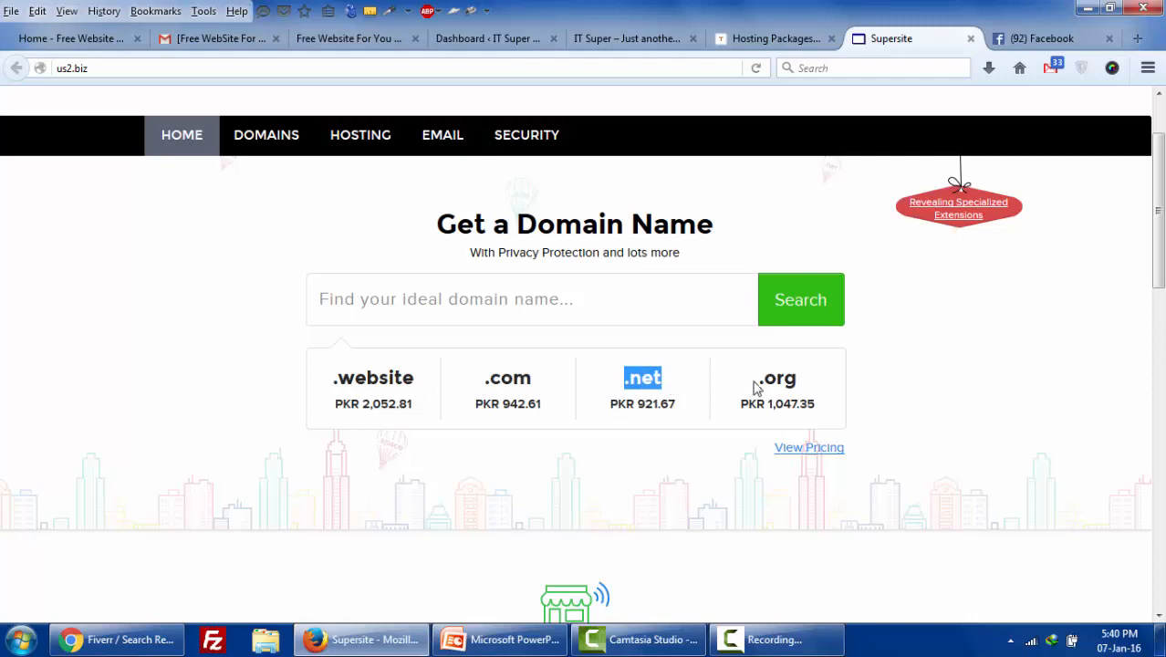
left_click_drag(756, 381, 785, 379)
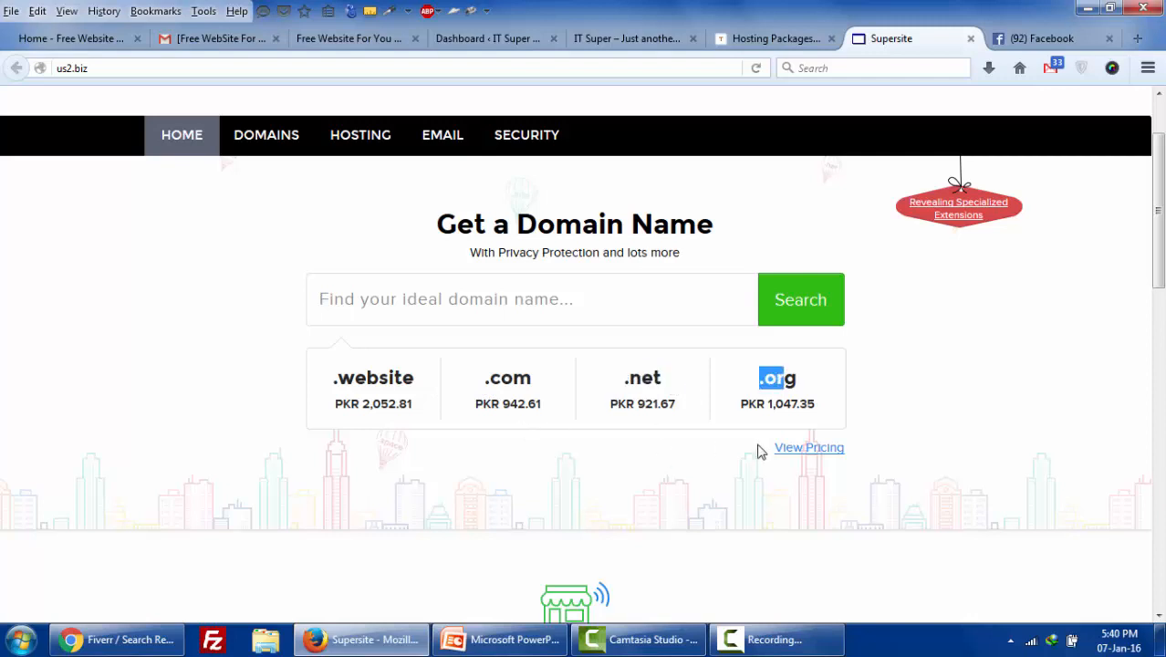
- Open the View Pricing domain price list in a new tab and browse the table
right_click(806, 459)
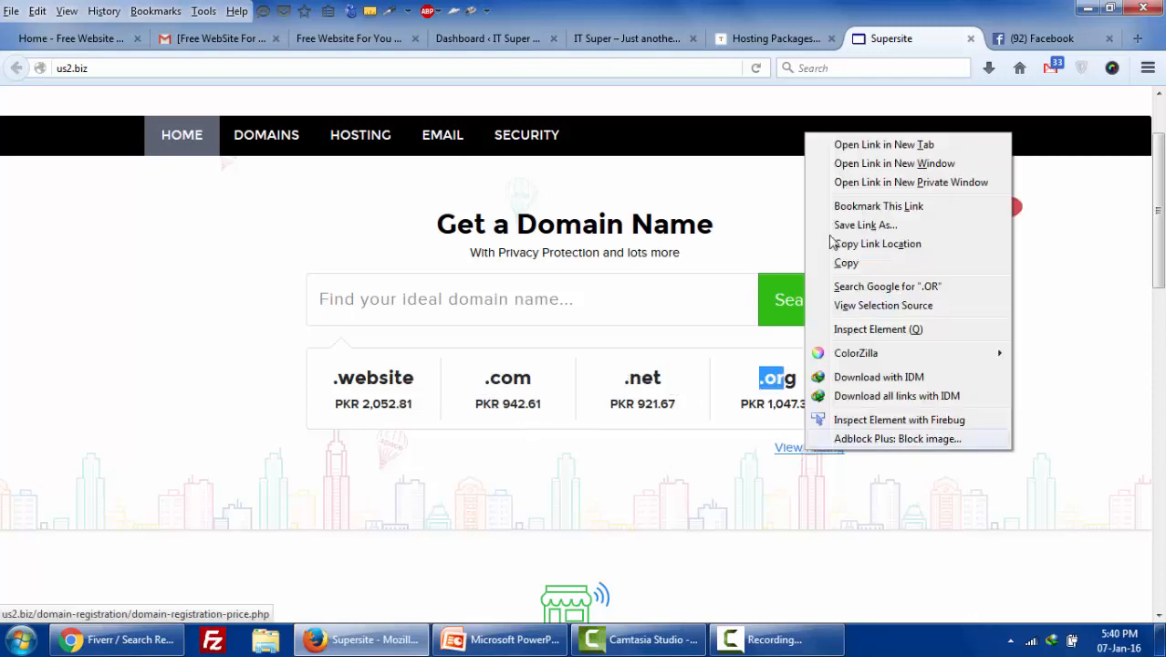
left_click(872, 146)
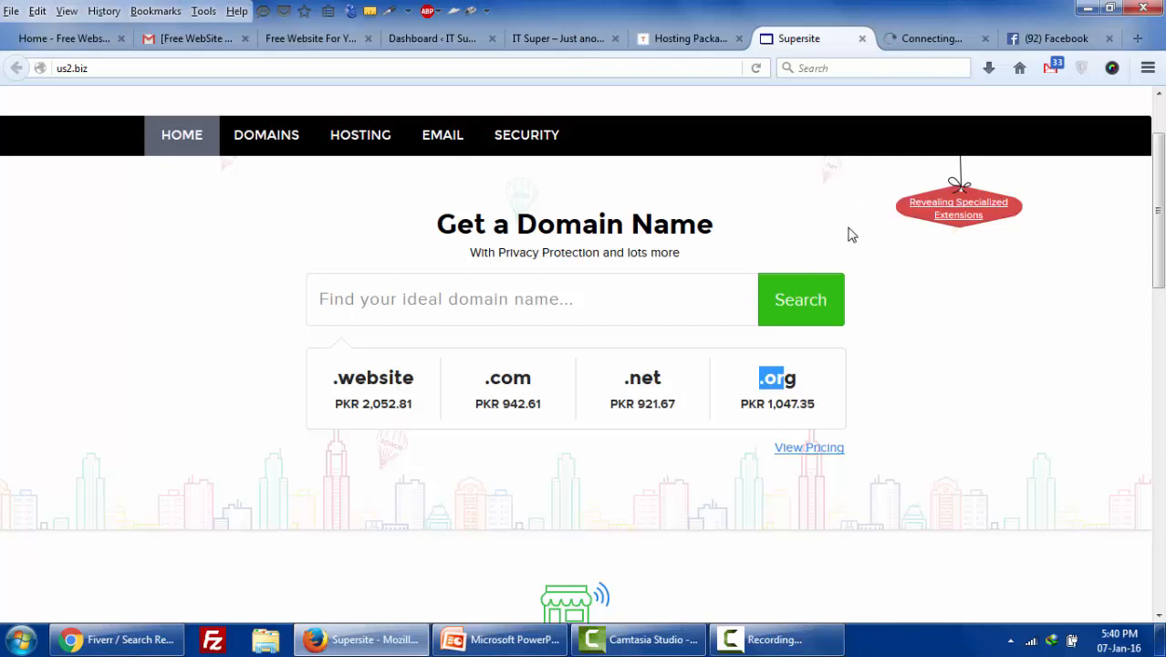
left_click(899, 41)
scroll(695, 404, "down", 6)
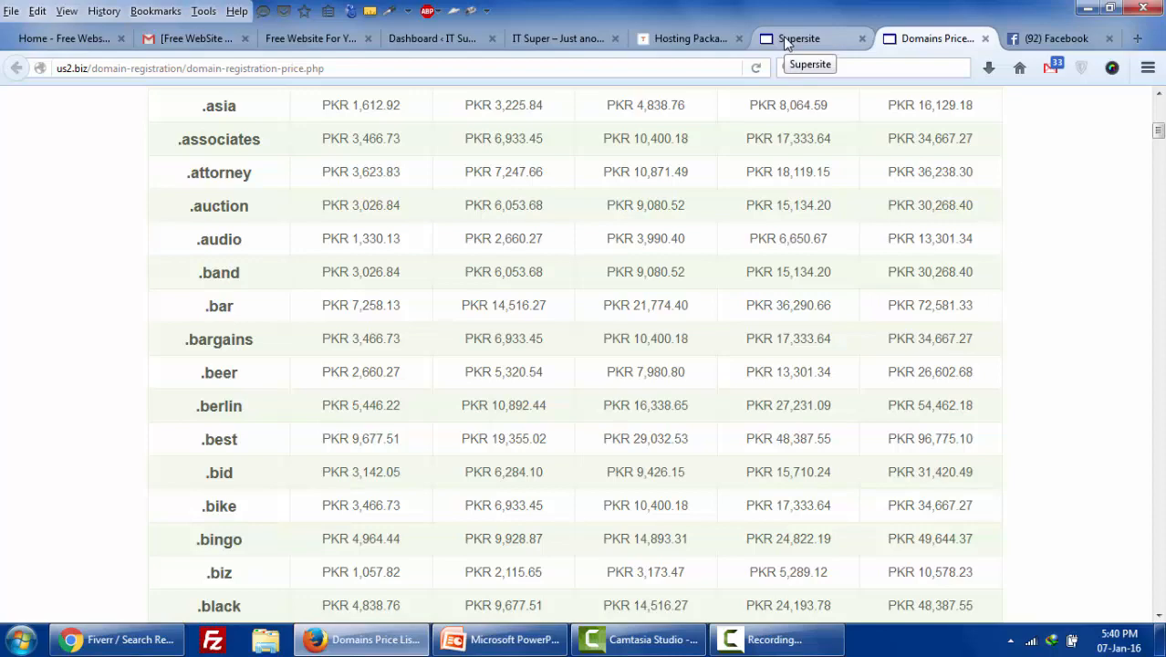
key("Page_Down")
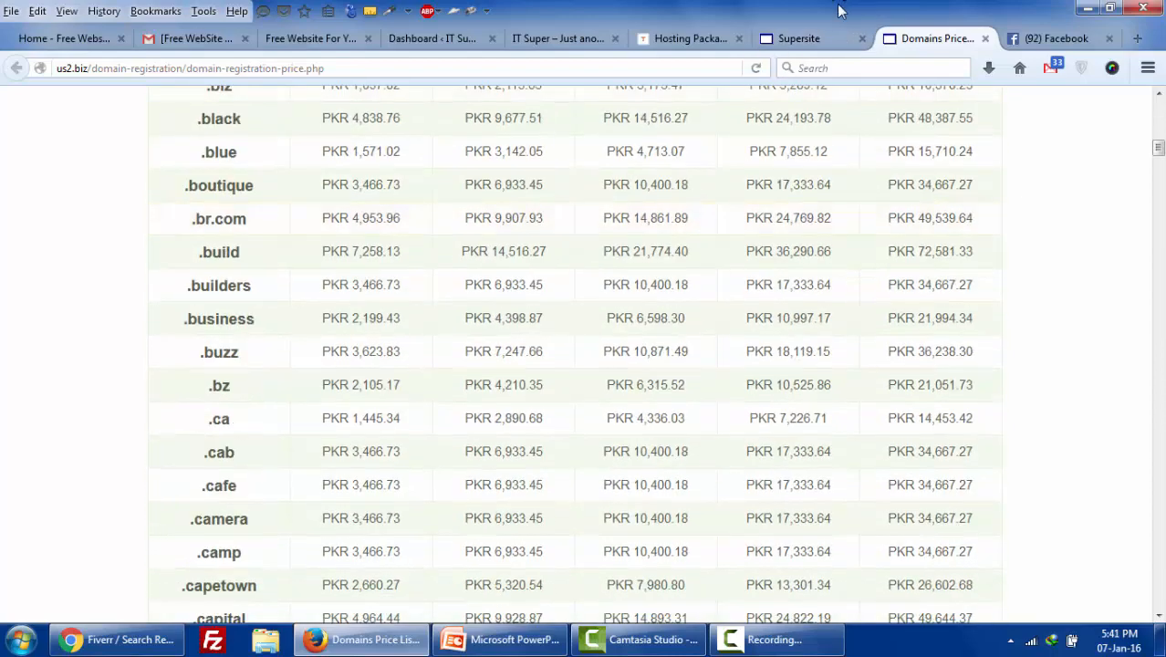
- Back on Supersite, highlight the .com extension with its PKR 942.61 price
left_click(801, 36)
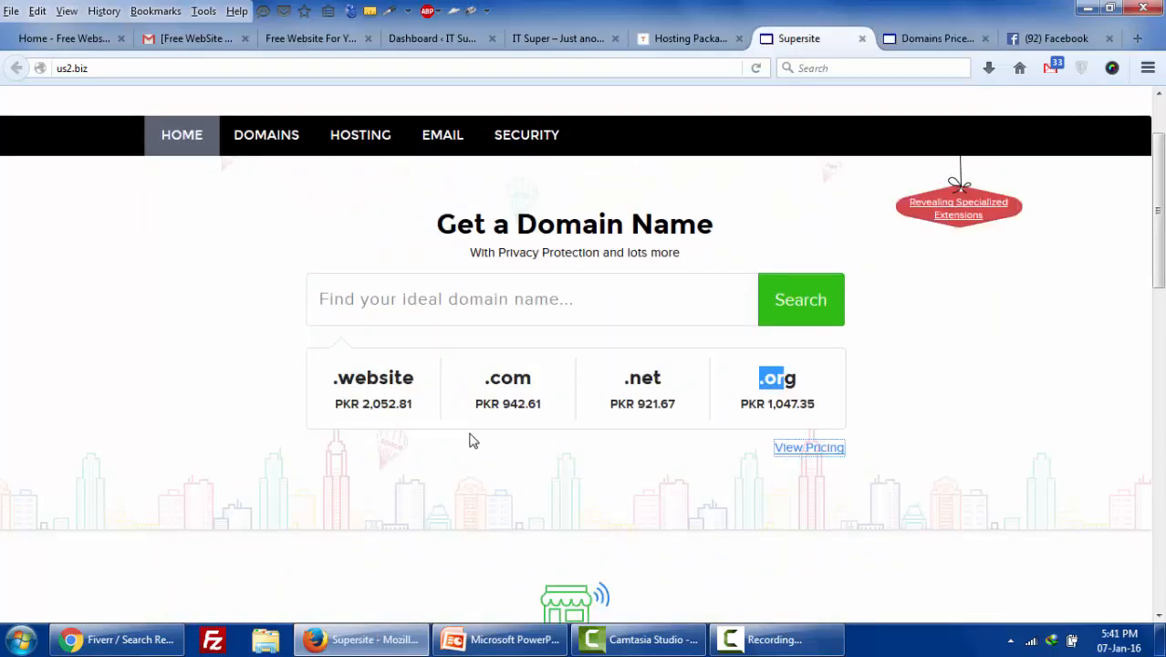
left_click_drag(501, 398, 546, 404)
left_click(478, 401)
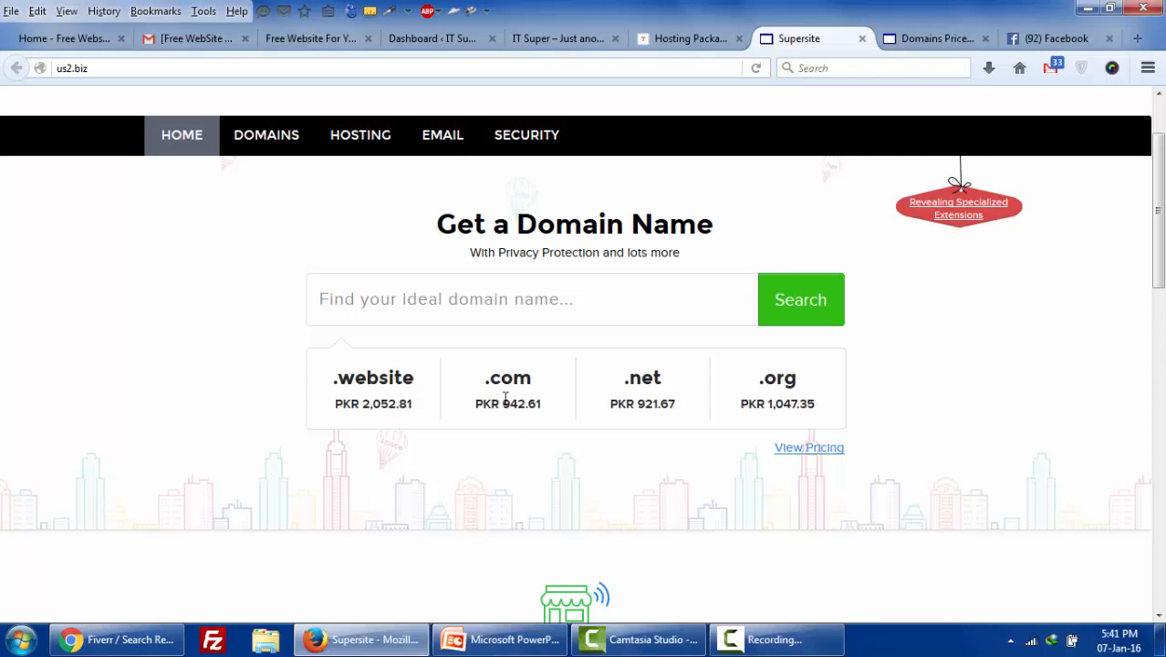
left_click_drag(510, 402, 552, 407)
left_click(511, 407)
left_click_drag(483, 379, 540, 389)
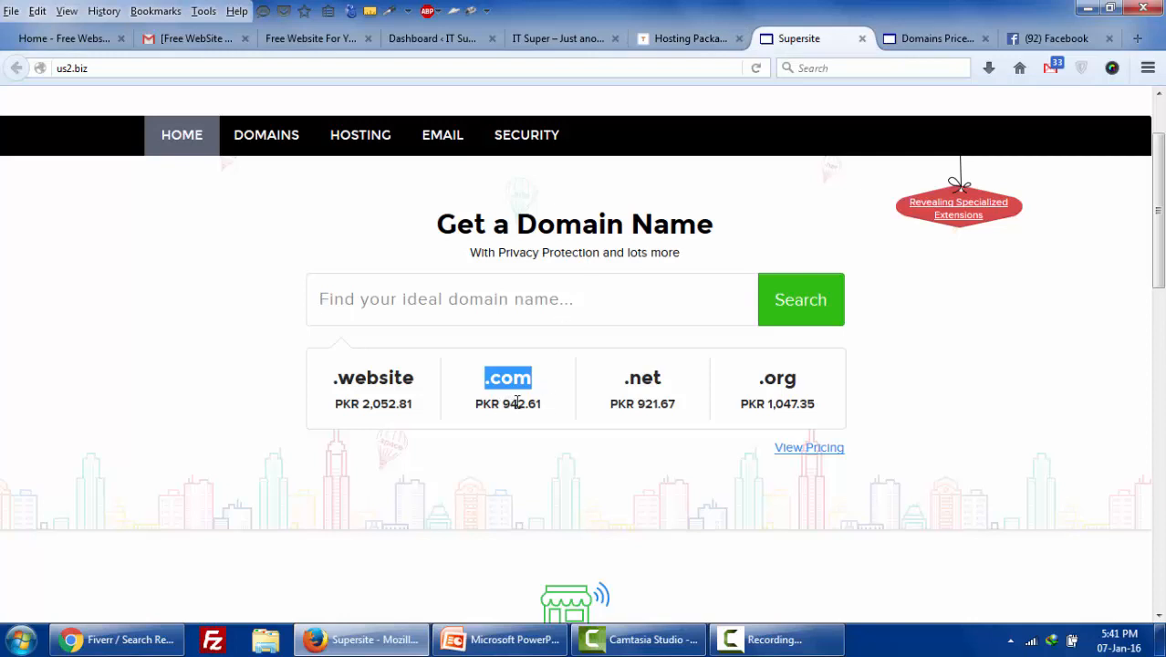
left_click_drag(510, 403, 538, 402)
left_click_drag(484, 375, 550, 404)
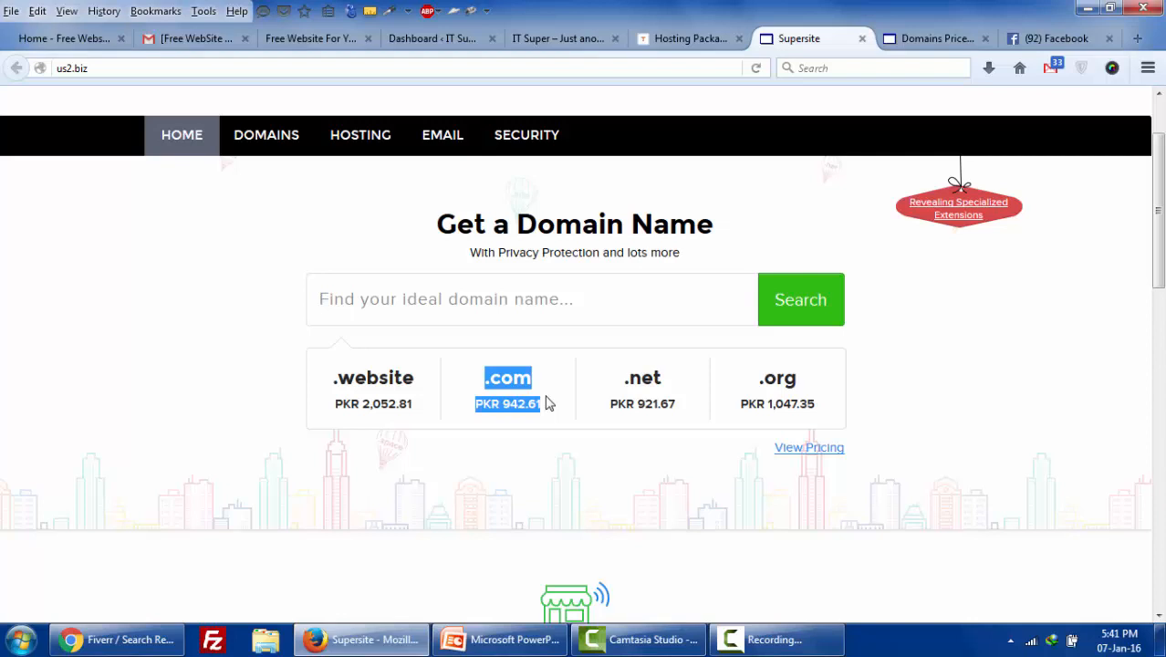
scroll(547, 403, "up", 2)
scroll(544, 396, "down", 6)
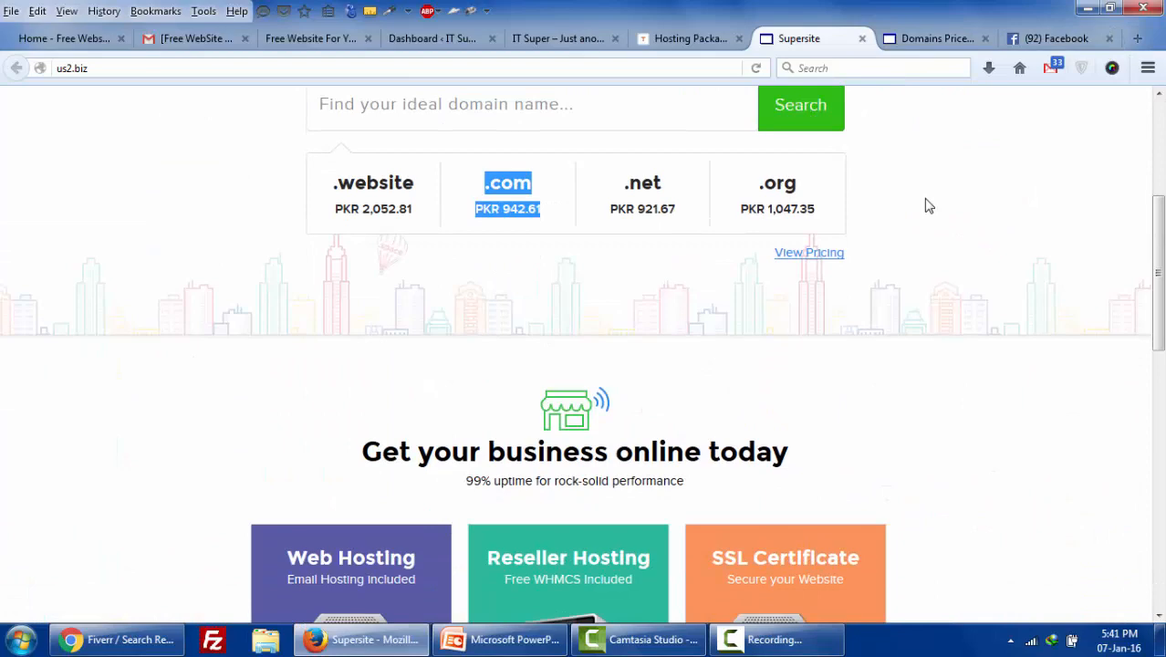
scroll(927, 206, "up", 4)
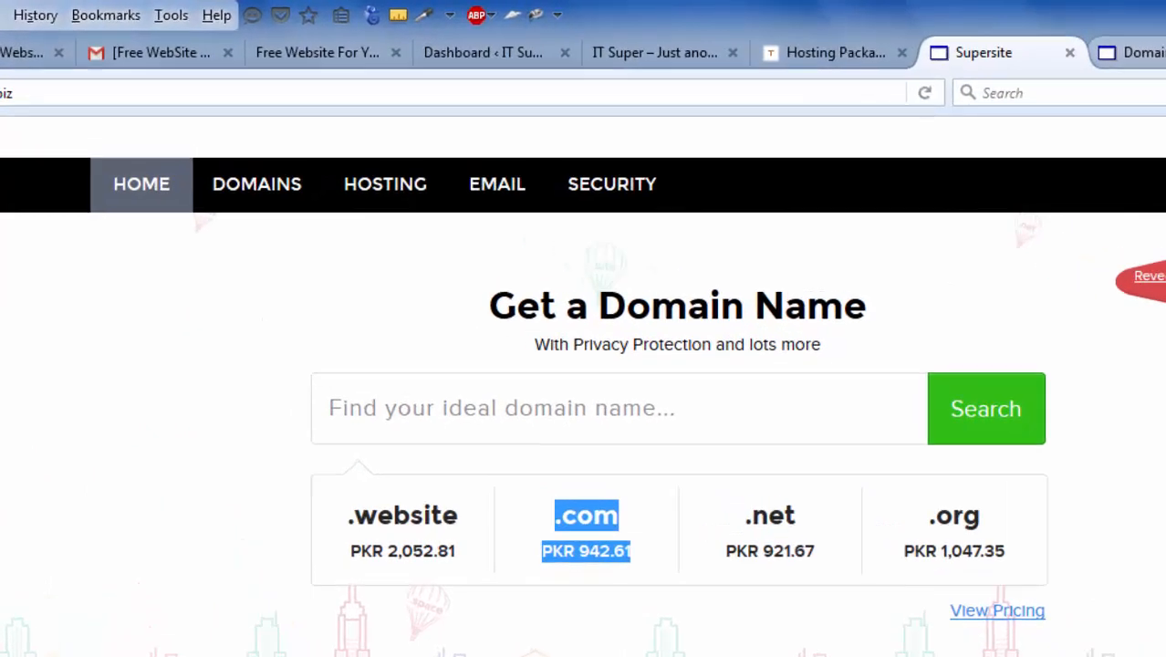
- Switch to Facebook and search for the Global Hosting Service founder's profile
left_click(1117, 43)
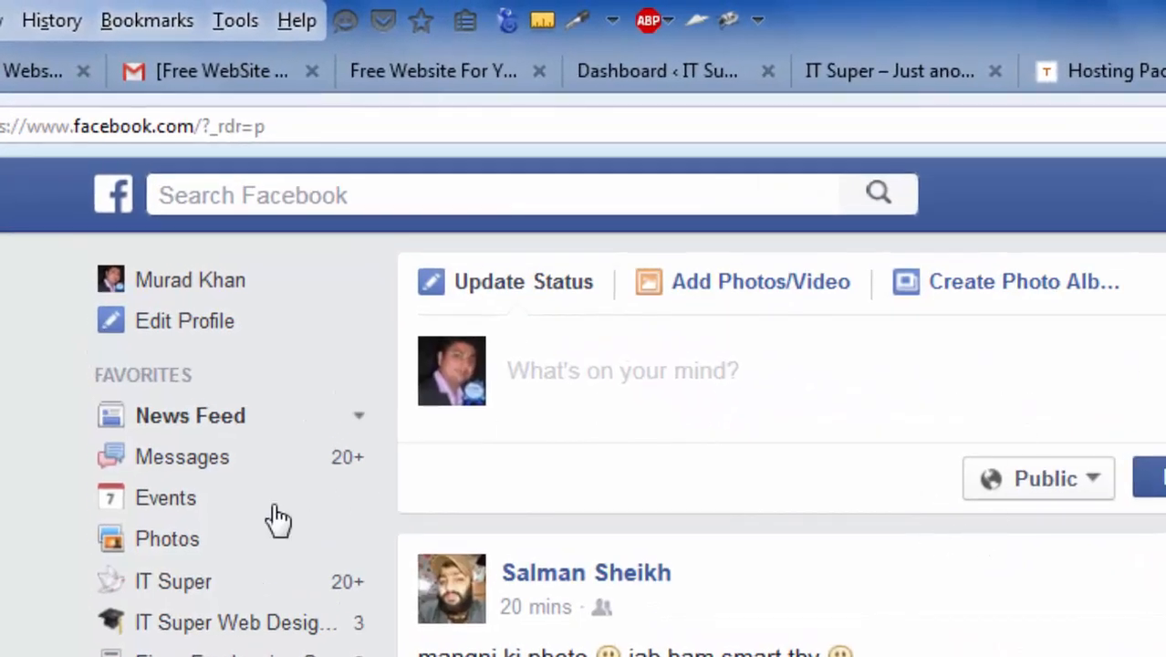
left_click(374, 192)
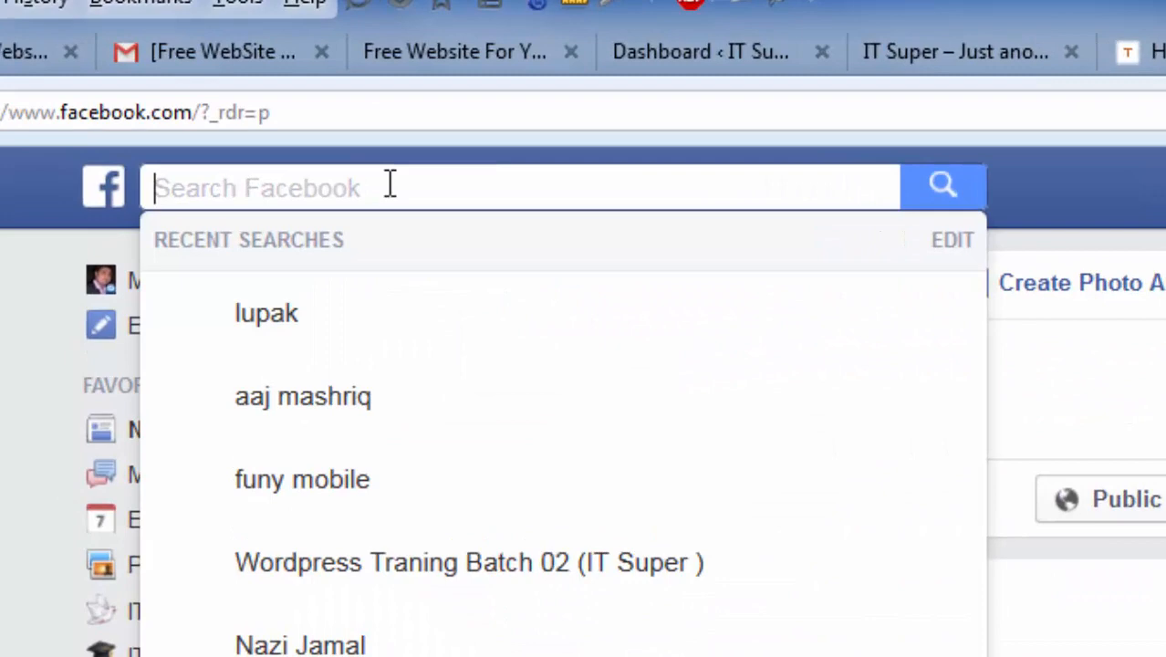
type("ars")
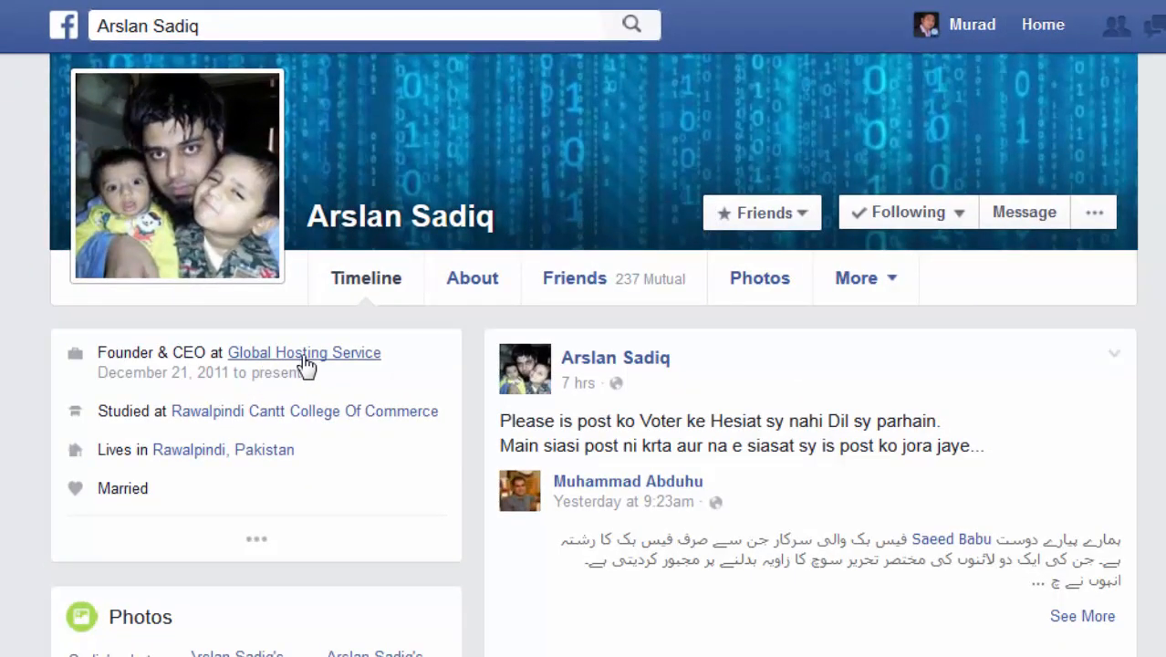
mouse_move(307, 363)
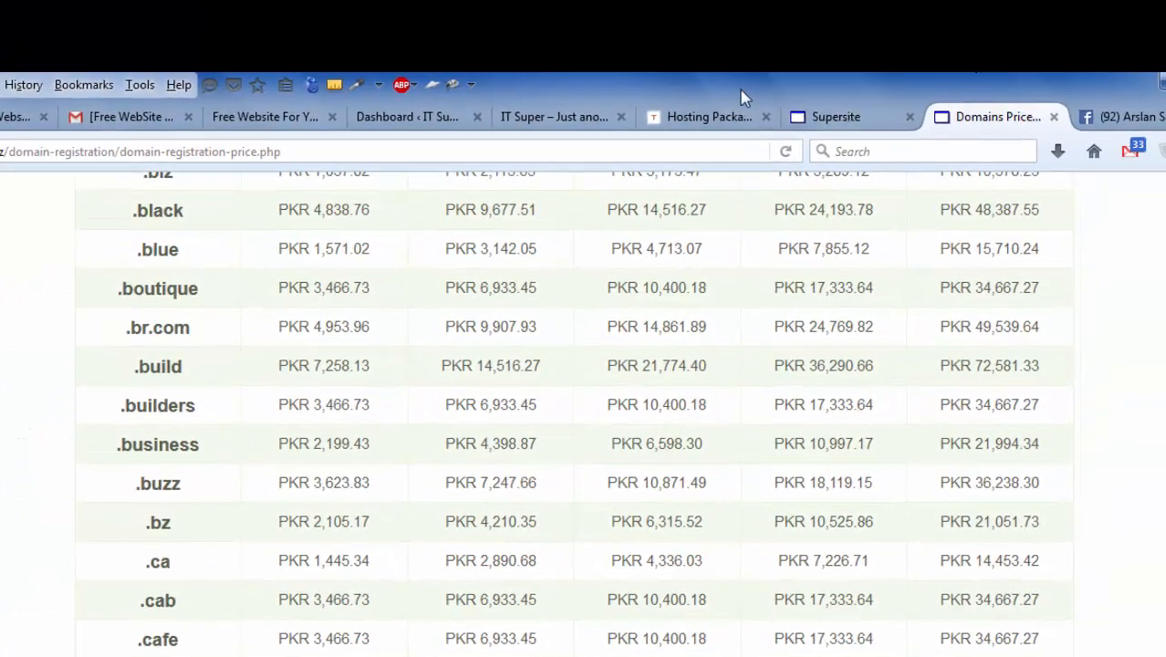
- Return to the Hosting Packages page with the Budget $5, Portal $20, Business $45 and Master $80 plans
left_click(699, 118)
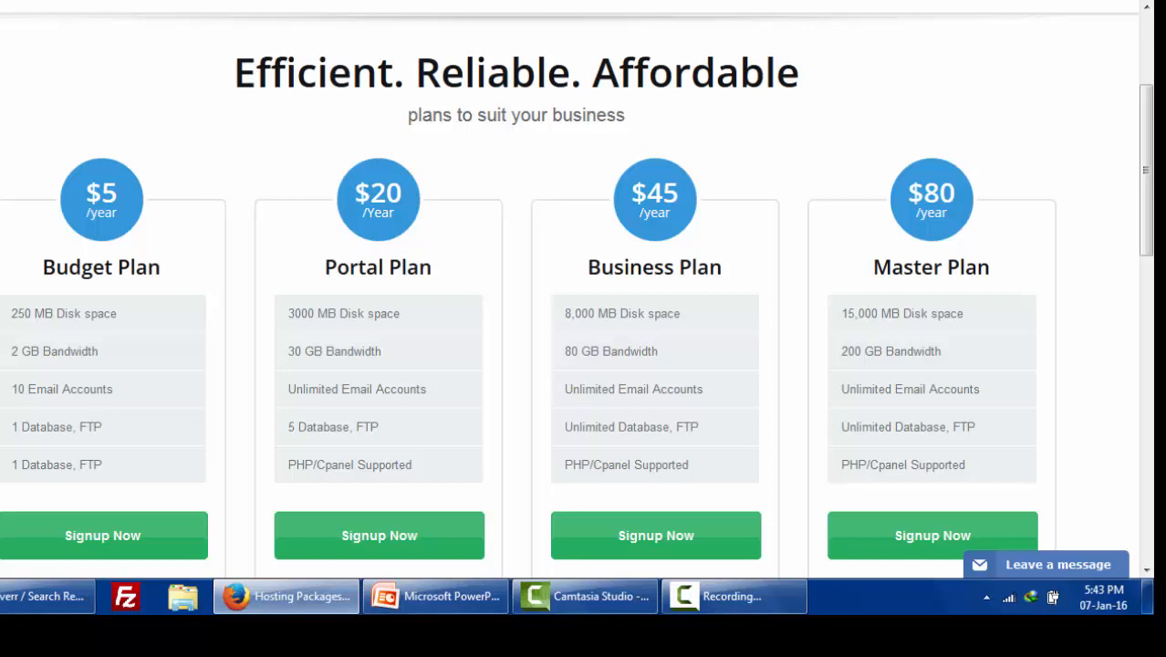
- Load byethost.com and scroll down to its hosting services section
left_click(589, 49)
type("bye")
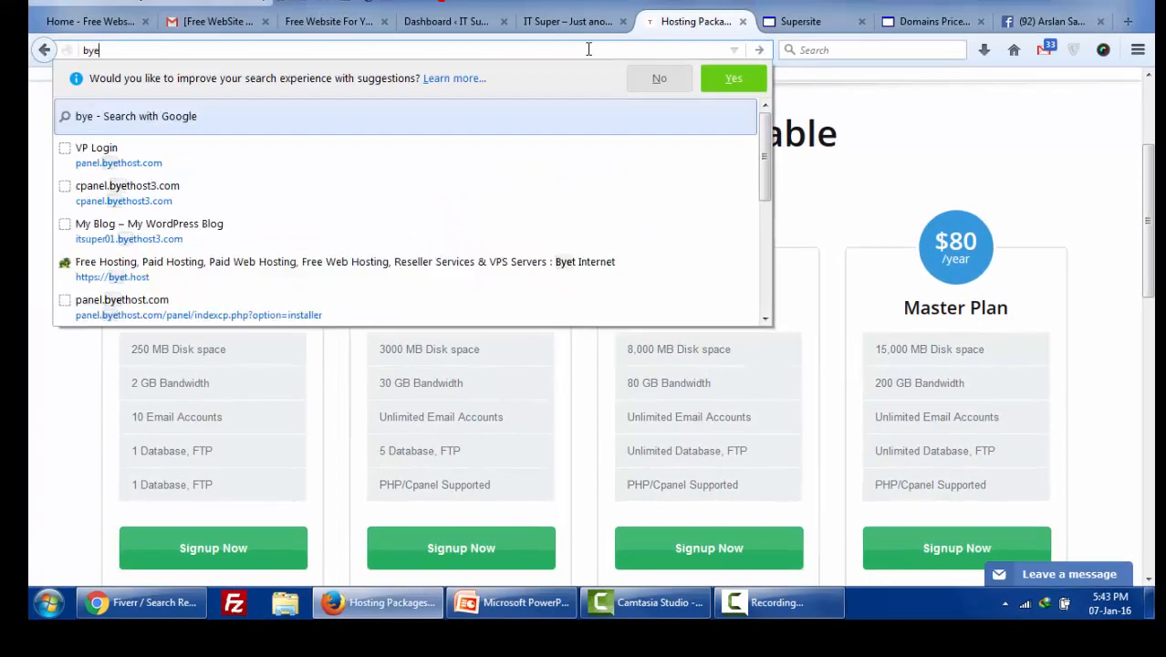
type("th")
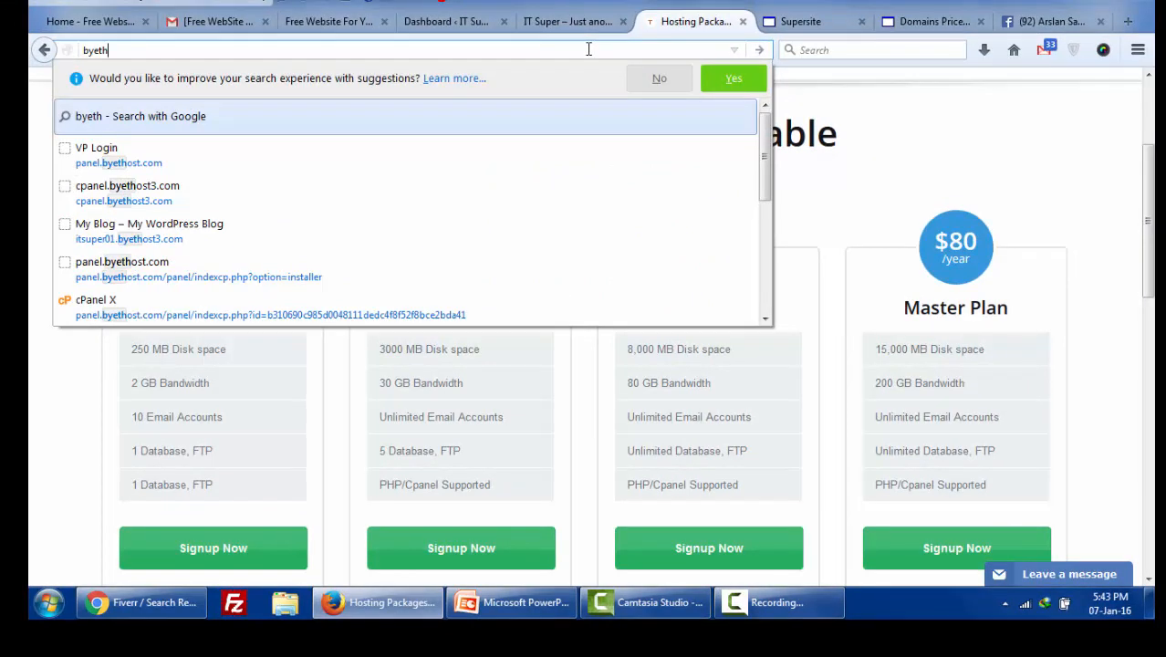
key("BackSpace")
type("ho")
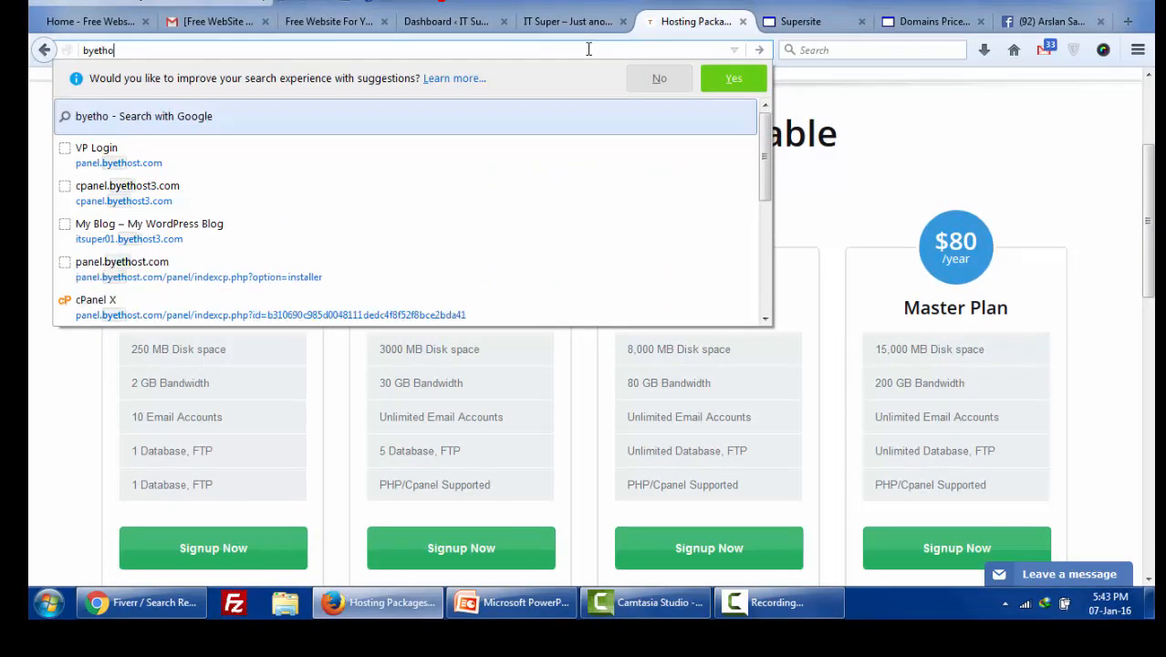
type("st.com")
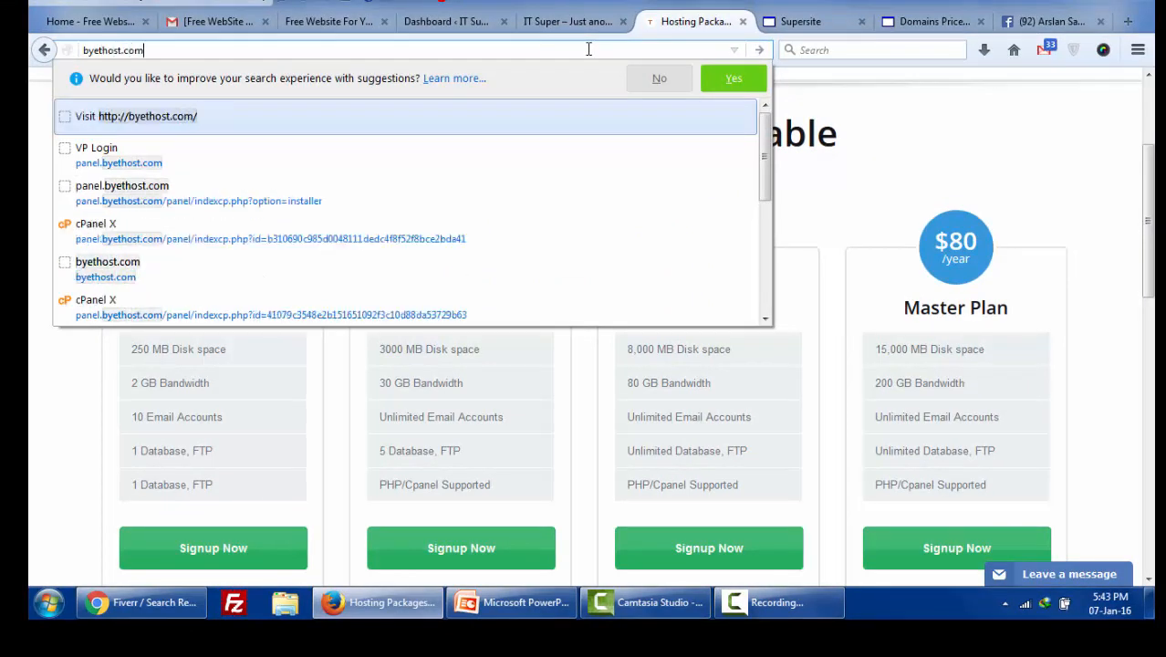
key("Return")
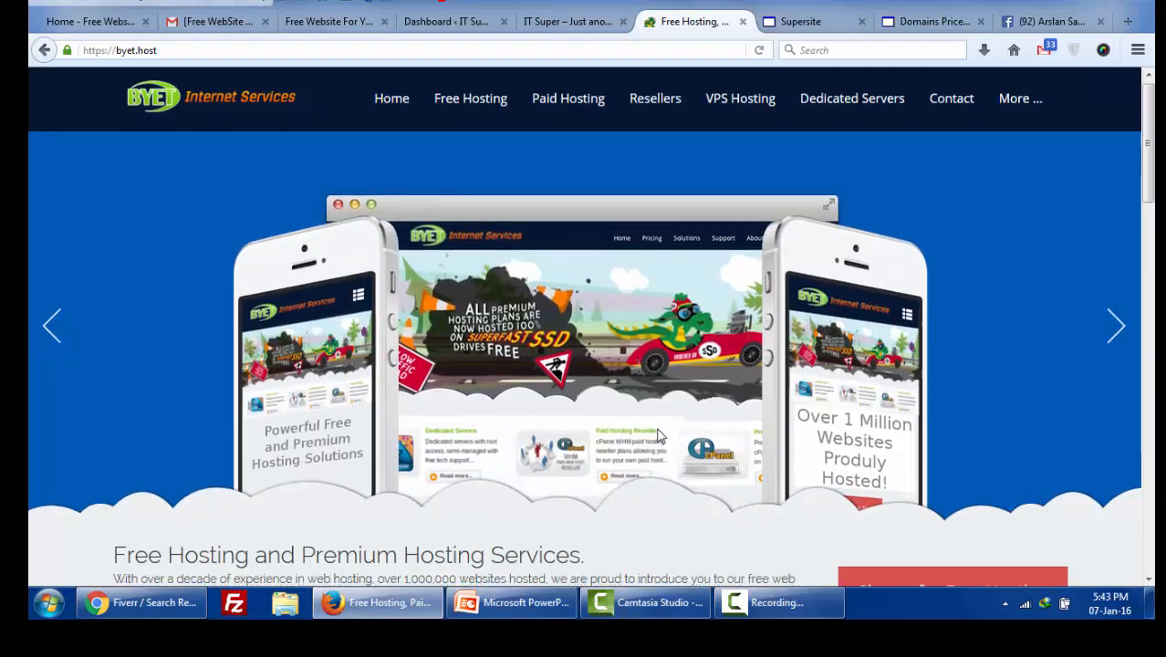
scroll(660, 436, "down", 3)
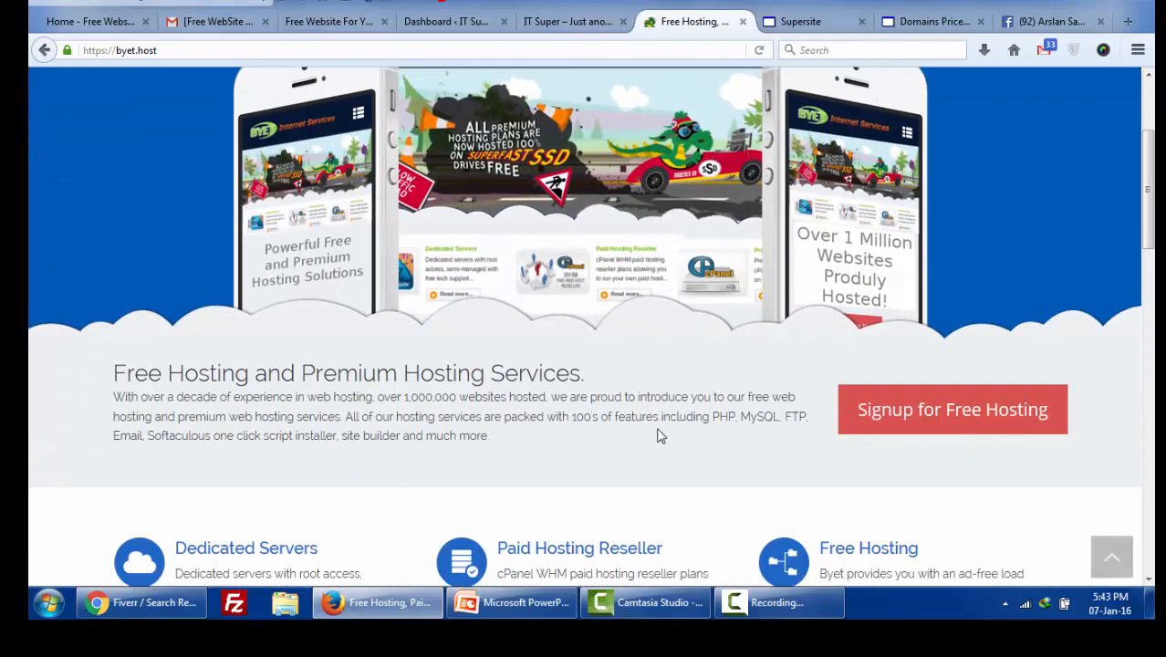
scroll(661, 436, "up", 3)
scroll(905, 482, "down", 3)
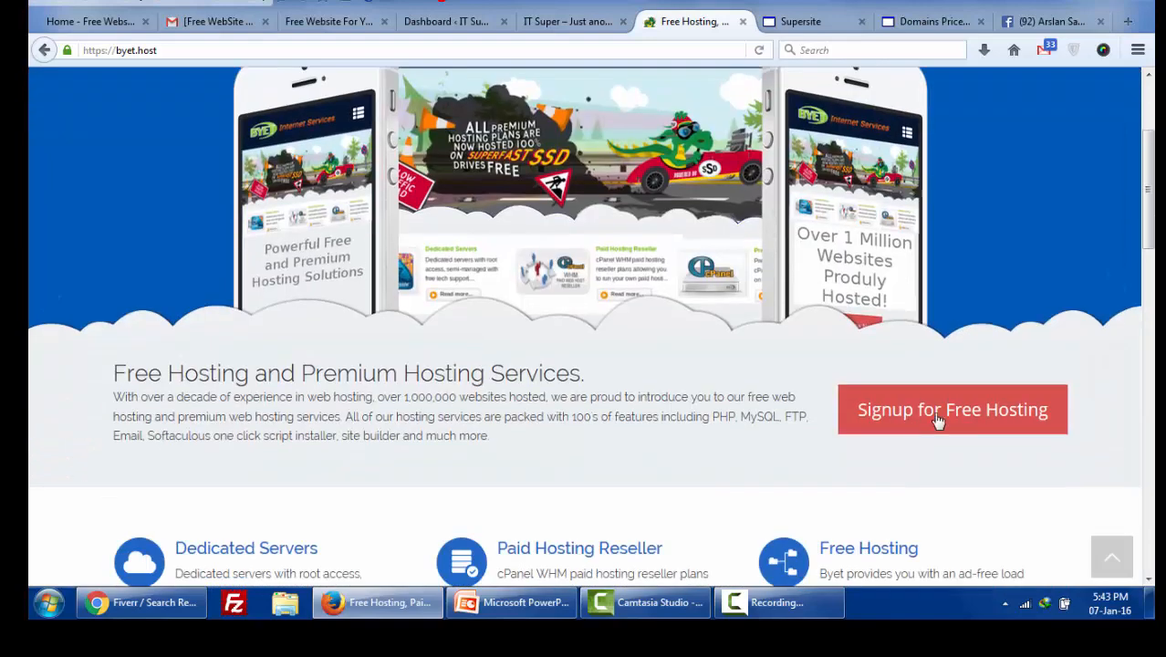
scroll(938, 419, "down", 3)
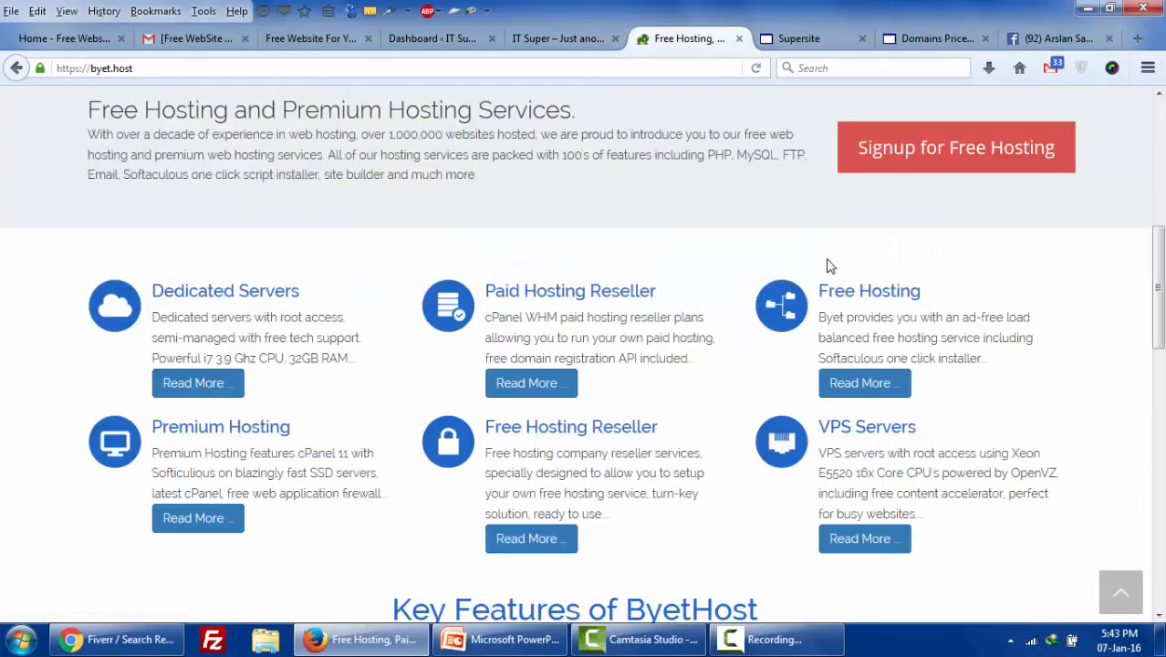
- Open the free hosting signup form and enter the sub domain itsuper03
left_click(940, 152)
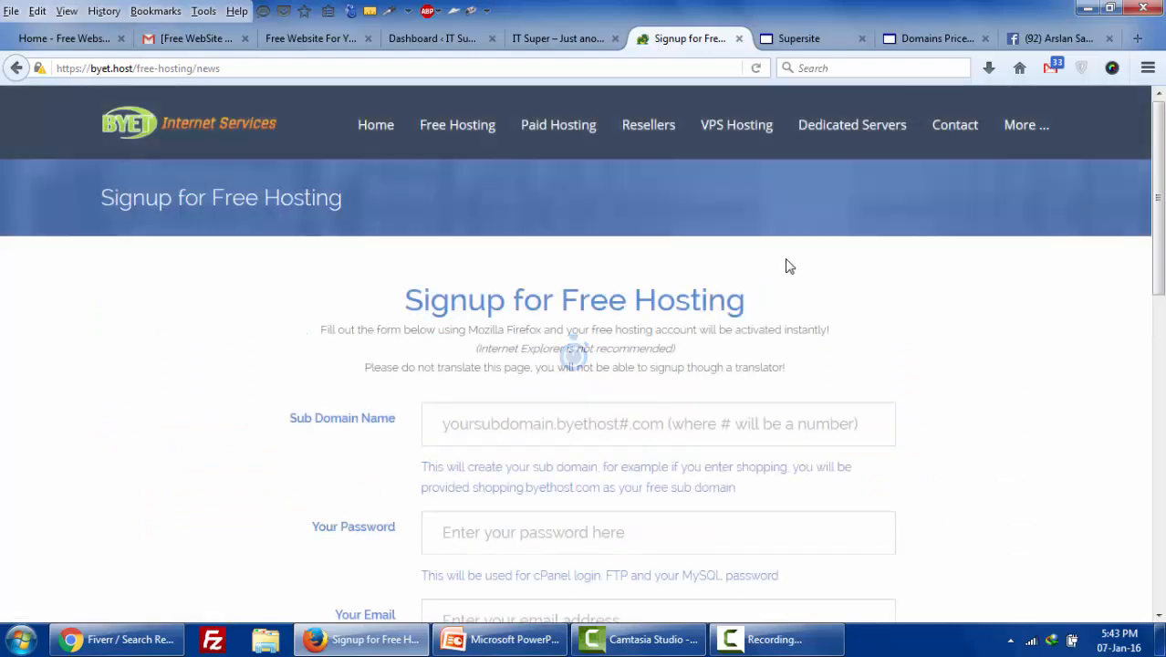
scroll(787, 262, "down", 2)
left_click(557, 327)
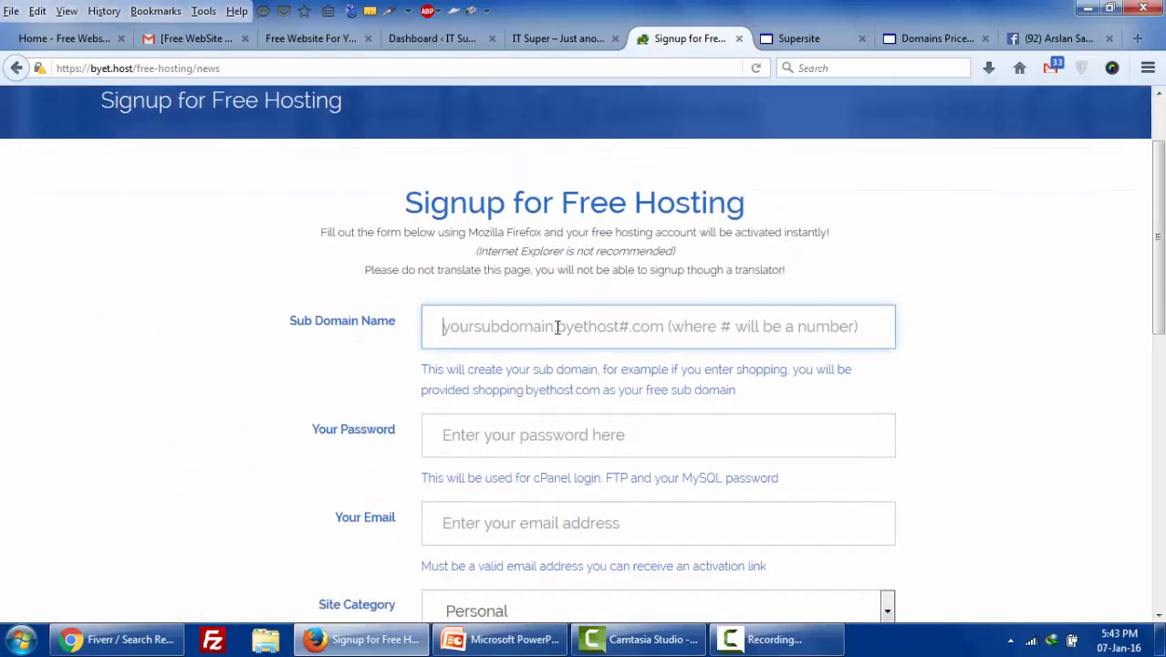
left_click(558, 327)
left_click(557, 327)
type("its")
key("Down")
key("Return")
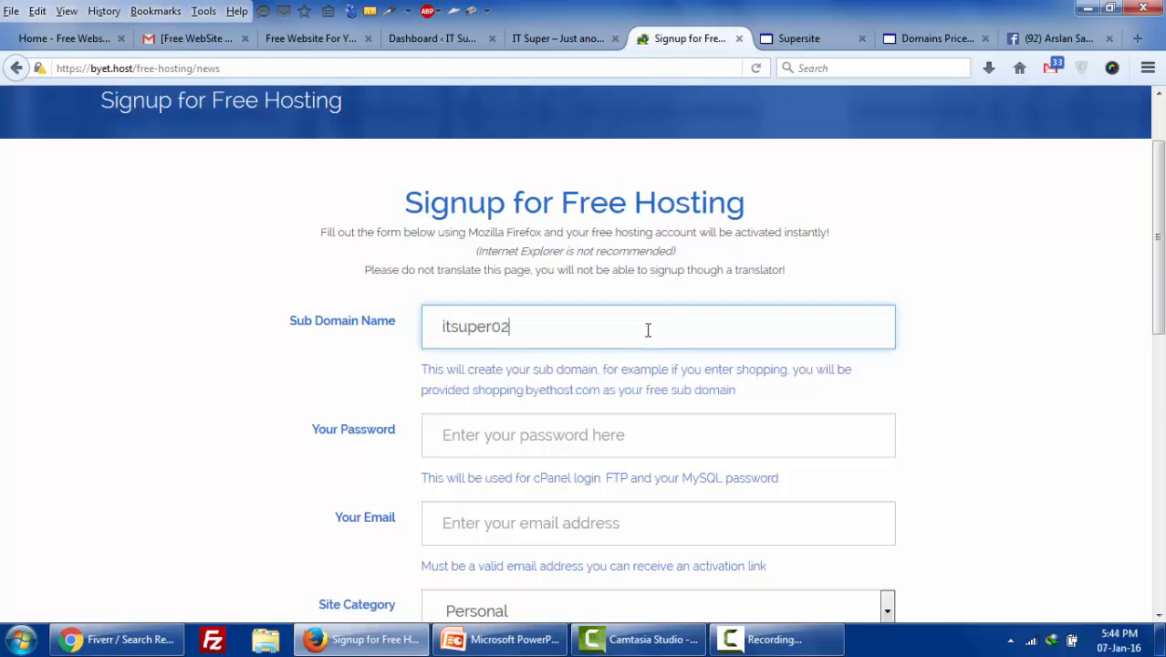
key("BackSpace")
type("3")
- Fill in the account password and the e-mail address
left_click(570, 434)
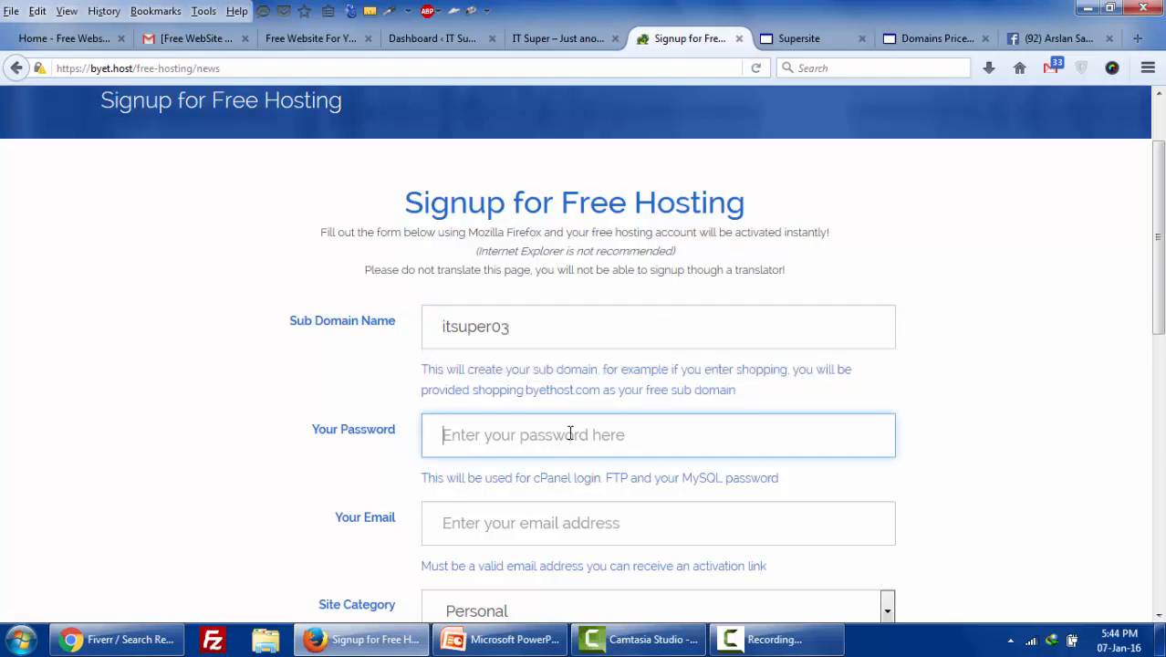
type("*******")
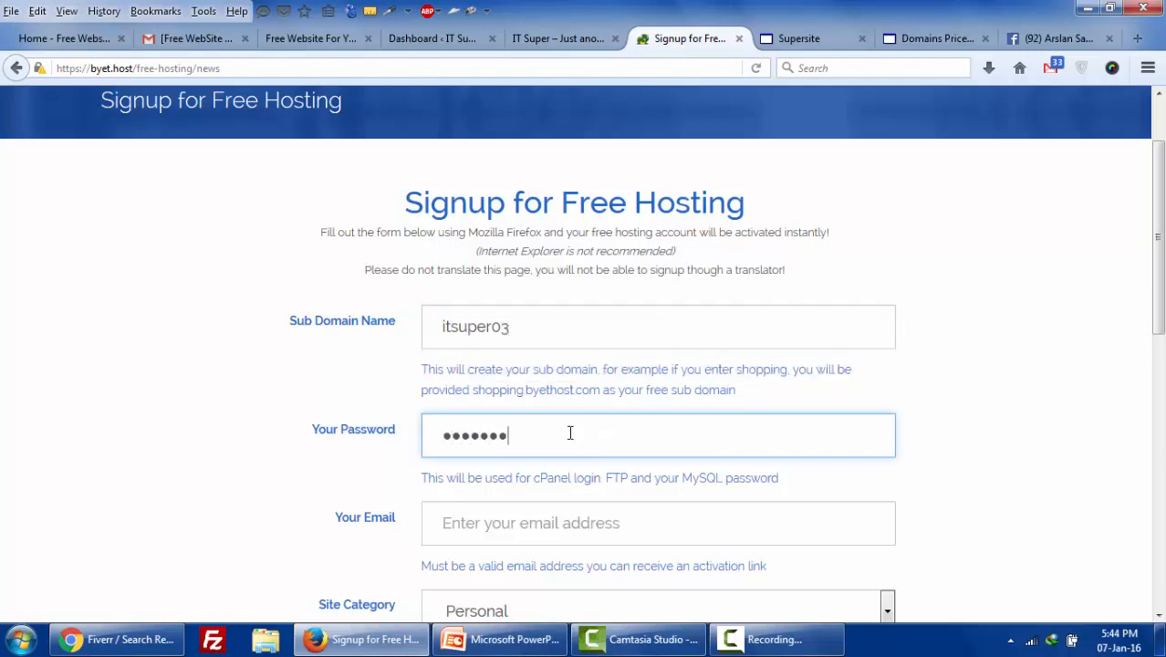
type("***")
key("Tab")
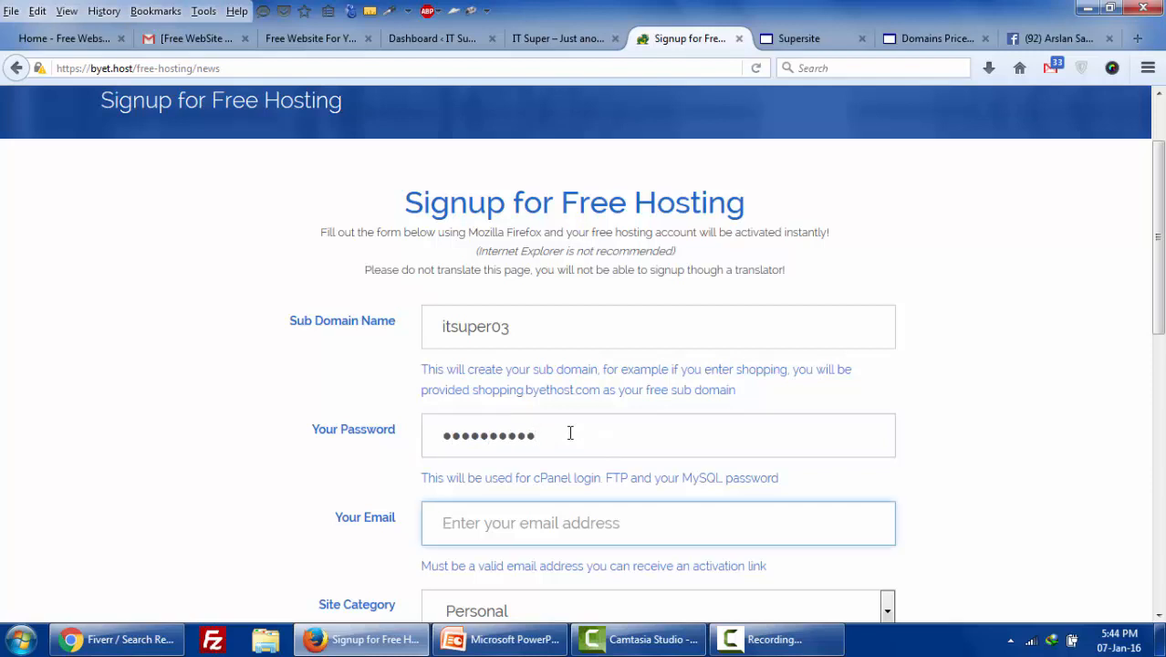
type("mas")
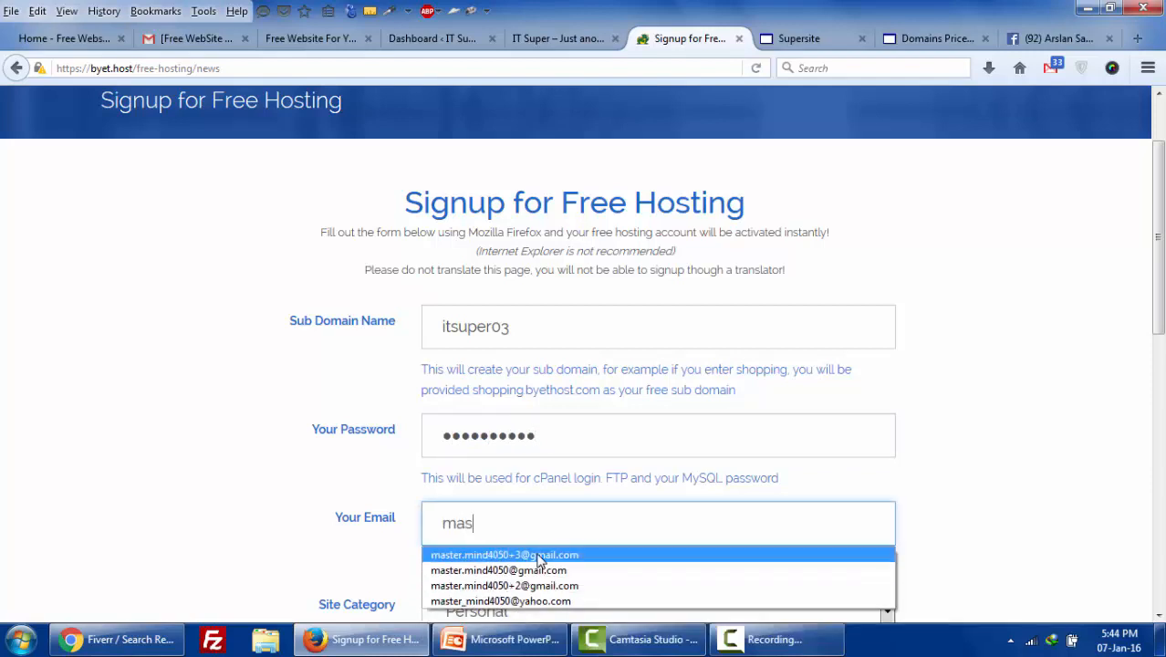
key("Escape")
key("Down")
key("Return")
double_click(576, 523)
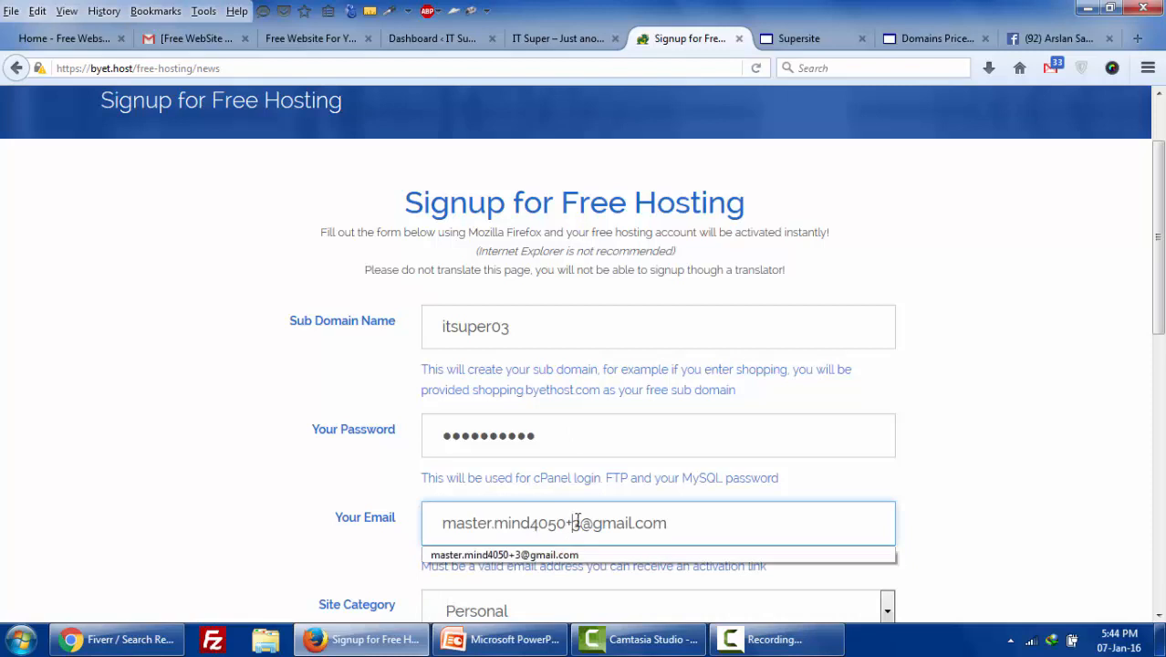
type("4")
- Enter the security code EDADO and submit with Register
scroll(501, 468, "down", 4)
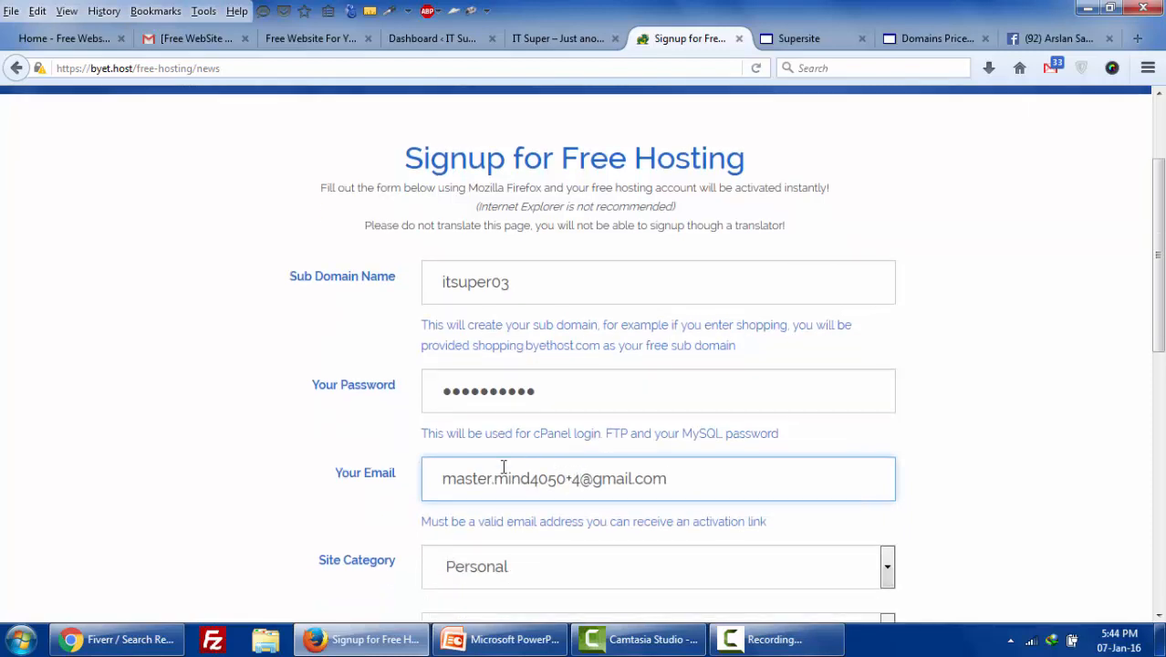
scroll(434, 429, "down", 2)
left_click(490, 551)
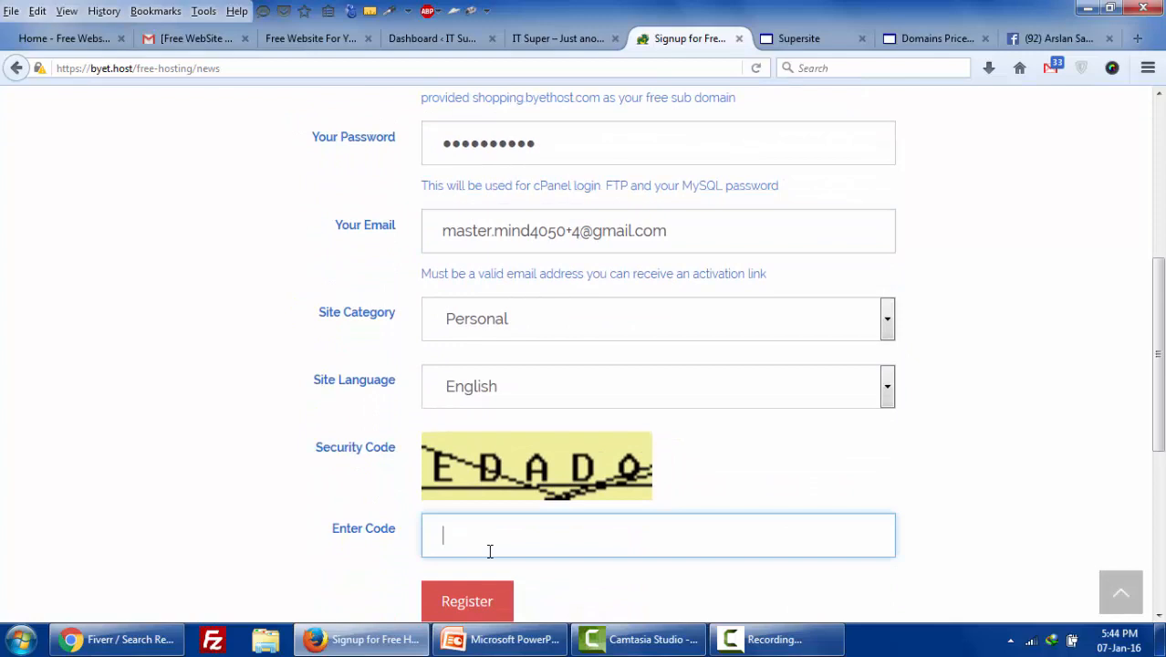
type("EDADO")
left_click(465, 593)
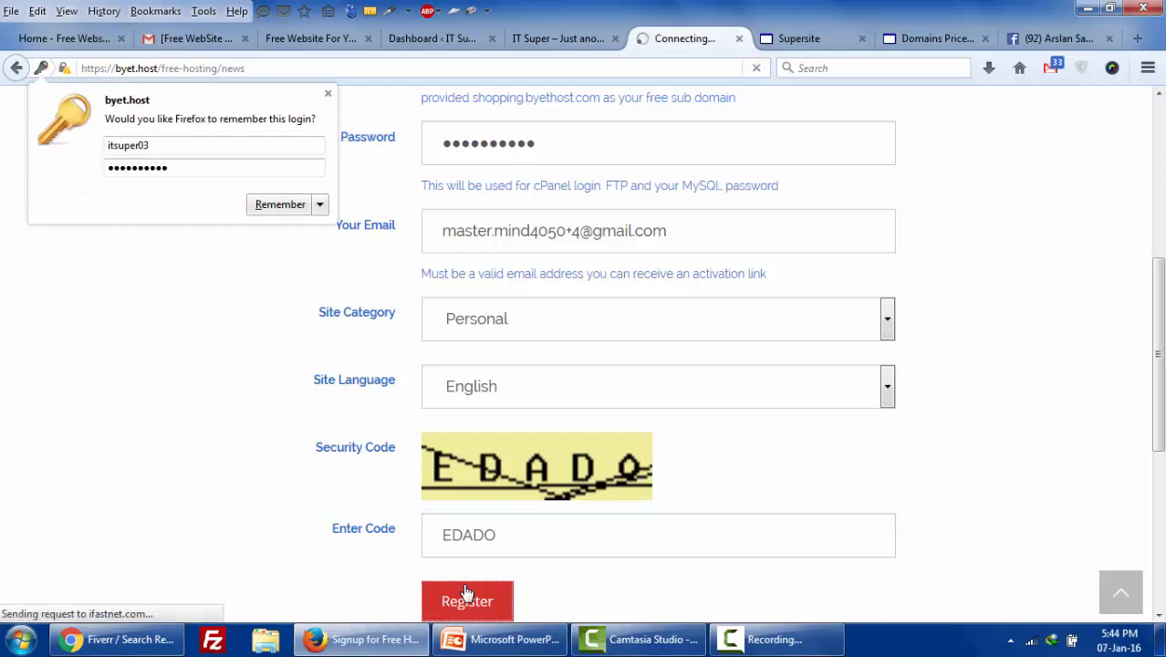
- Return to the signup form and correct the security code's last letter to 'o'
left_click(327, 93)
left_click(15, 69)
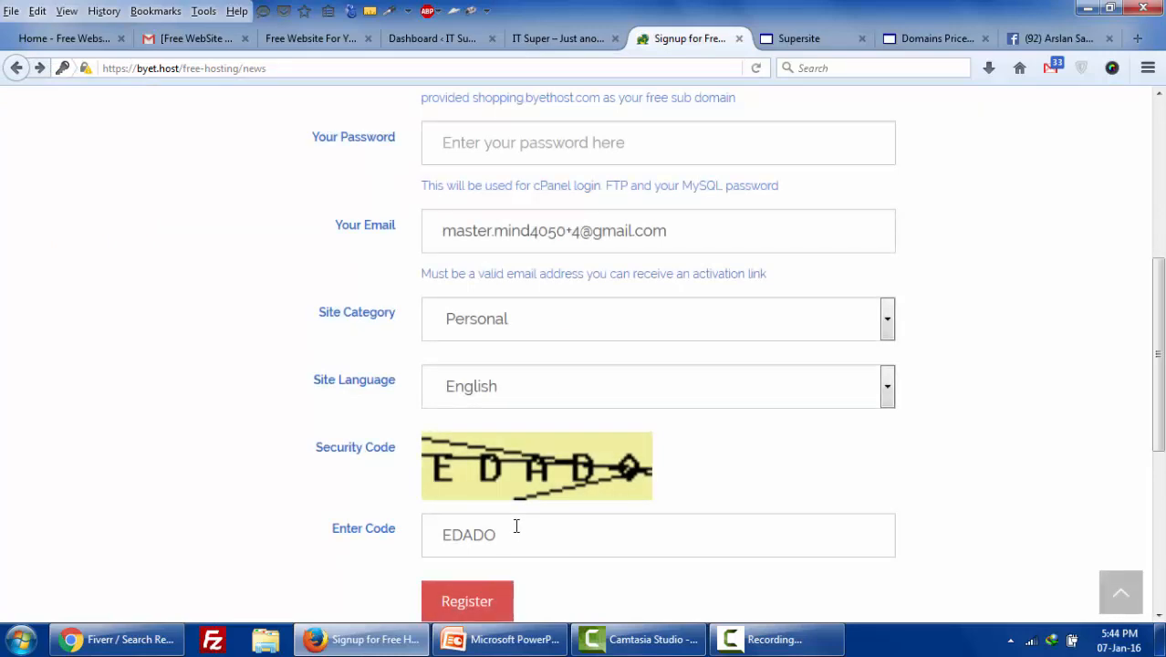
left_click(515, 526)
left_click(516, 527)
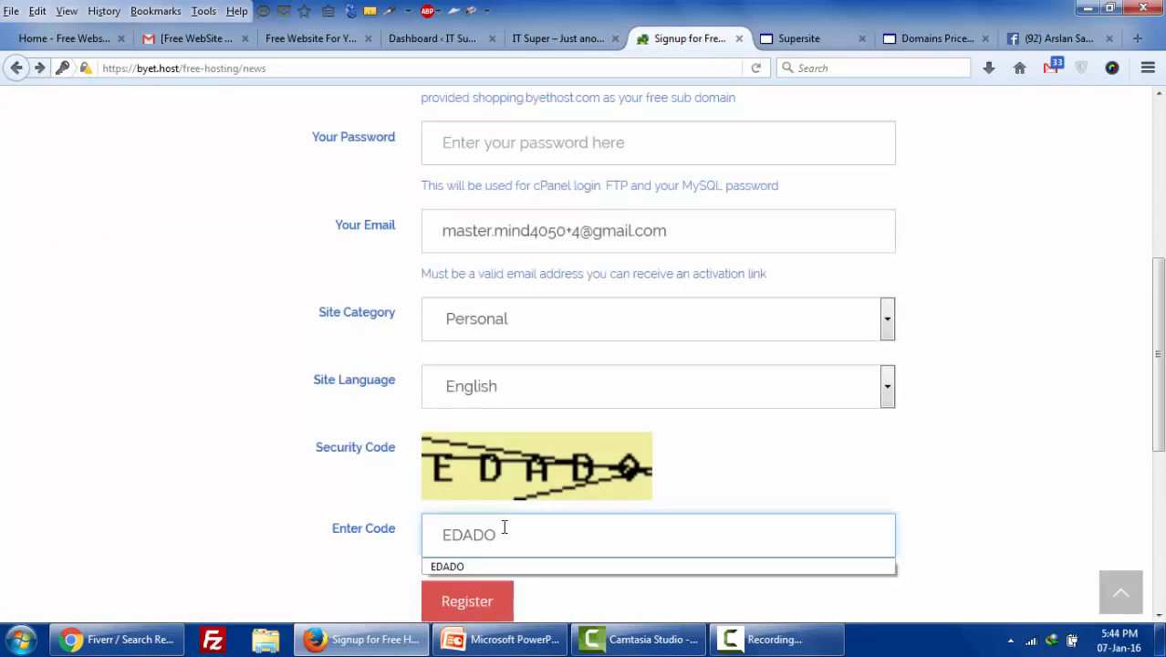
left_click_drag(484, 535, 510, 532)
type("o")
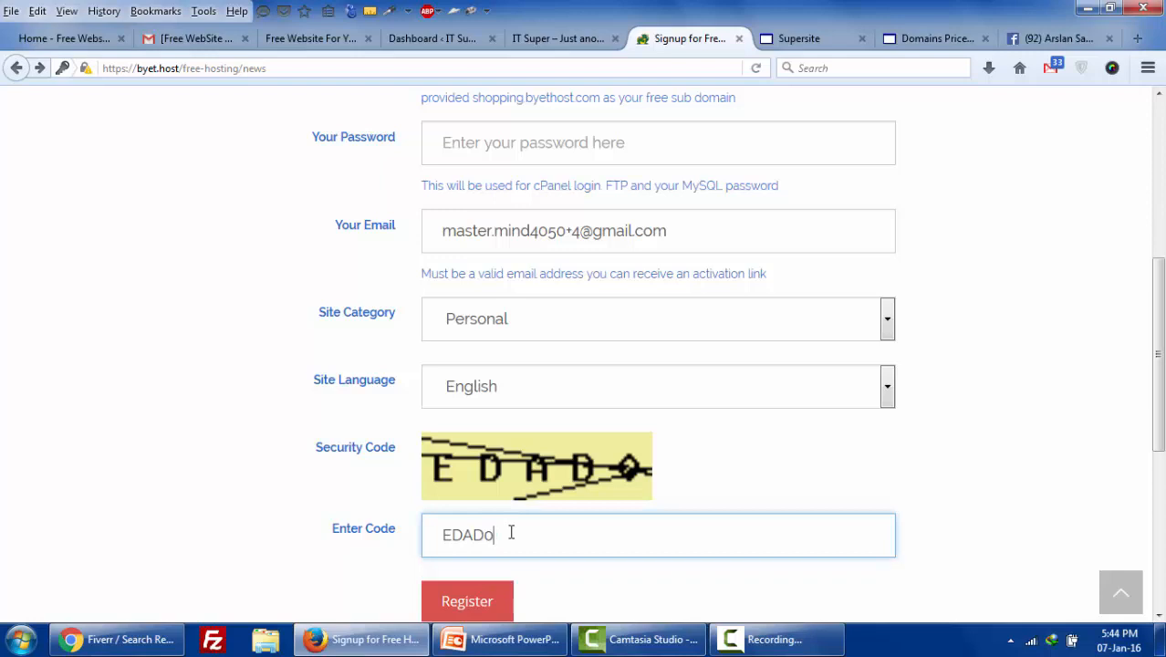
left_click(493, 596)
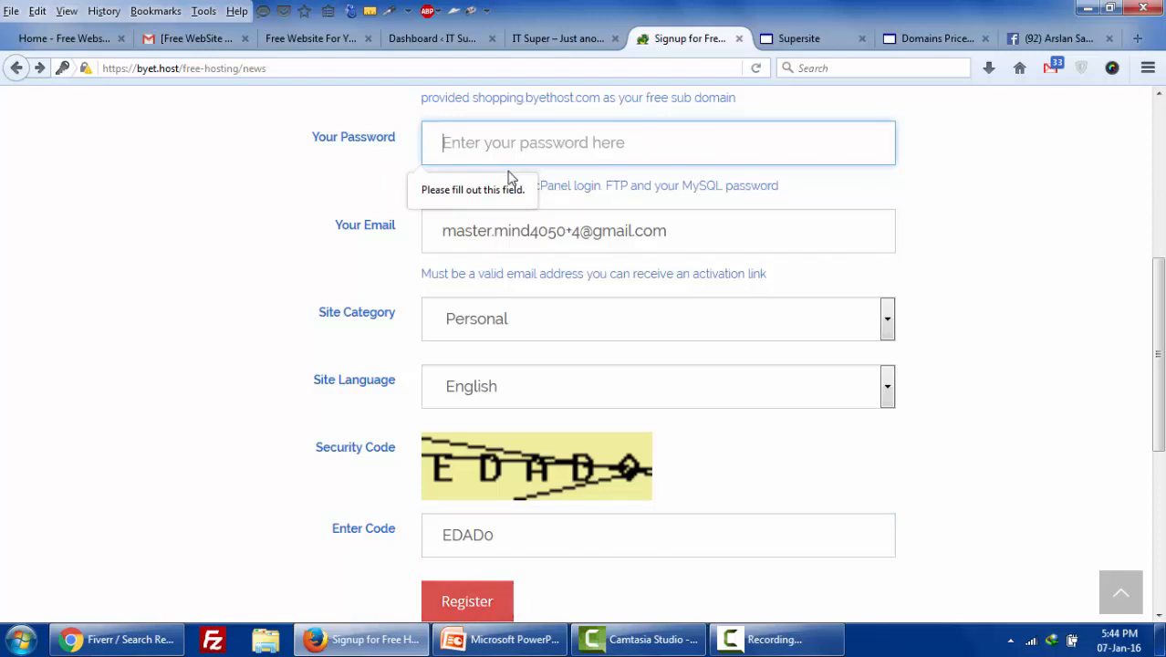
- Re-enter the account password and resubmit the signup
type("****")
key("BackSpace")
key("BackSpace")
key("BackSpace")
key("BackSpace")
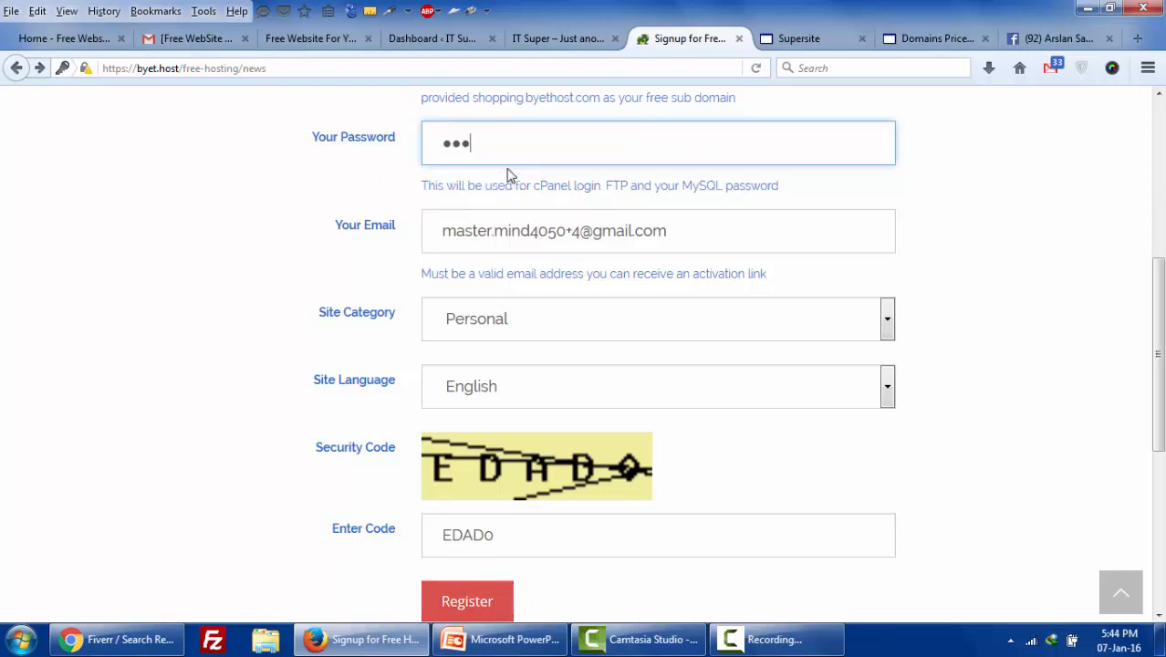
type("******")
key("BackSpace")
key("BackSpace")
key("BackSpace")
key("BackSpace")
key("BackSpace")
key("BackSpace")
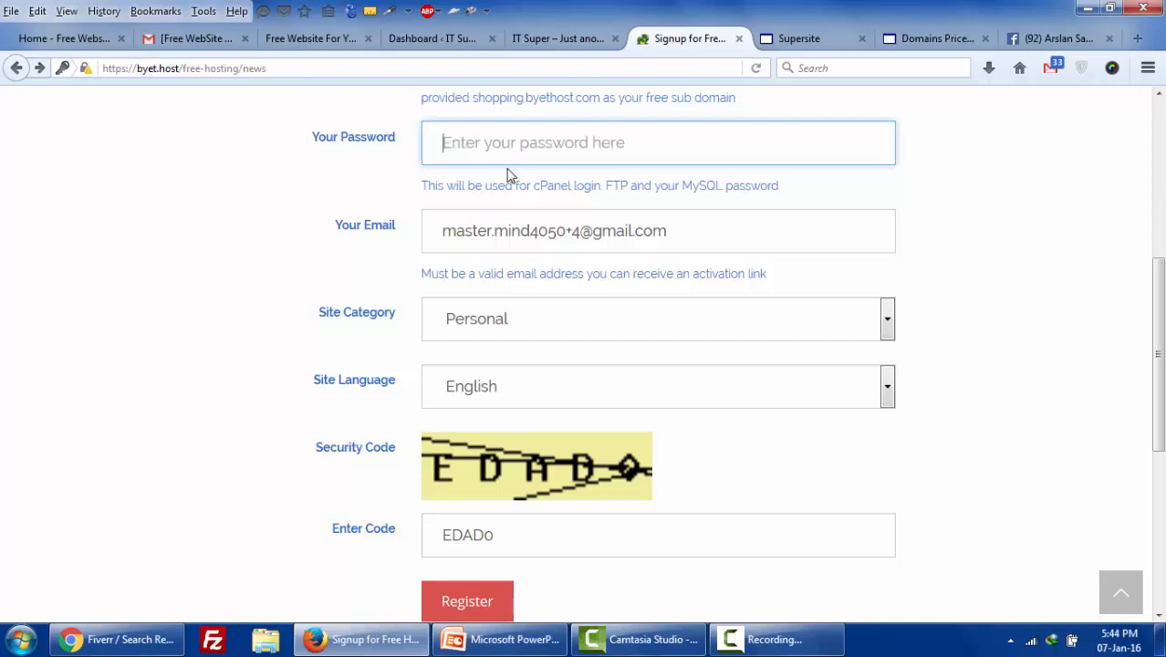
type("**********")
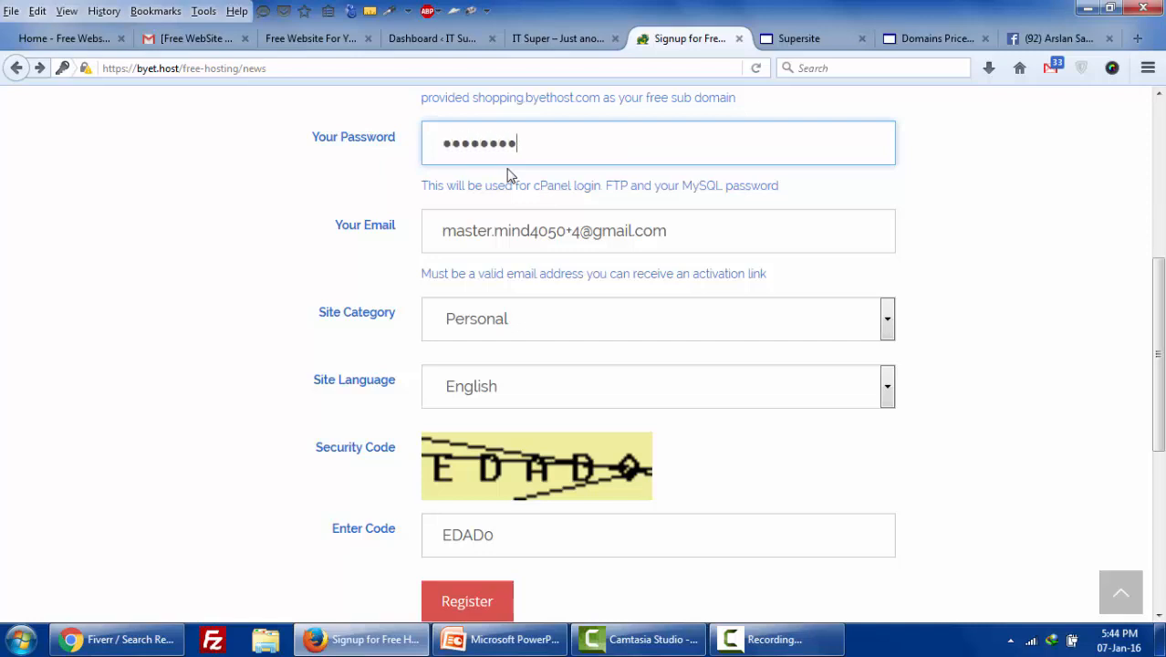
key("BackSpace")
key("BackSpace")
key("BackSpace")
key("BackSpace")
key("BackSpace")
key("BackSpace")
key("BackSpace")
key("BackSpace")
key("BackSpace")
key("BackSpace")
type("**********")
left_click(506, 604)
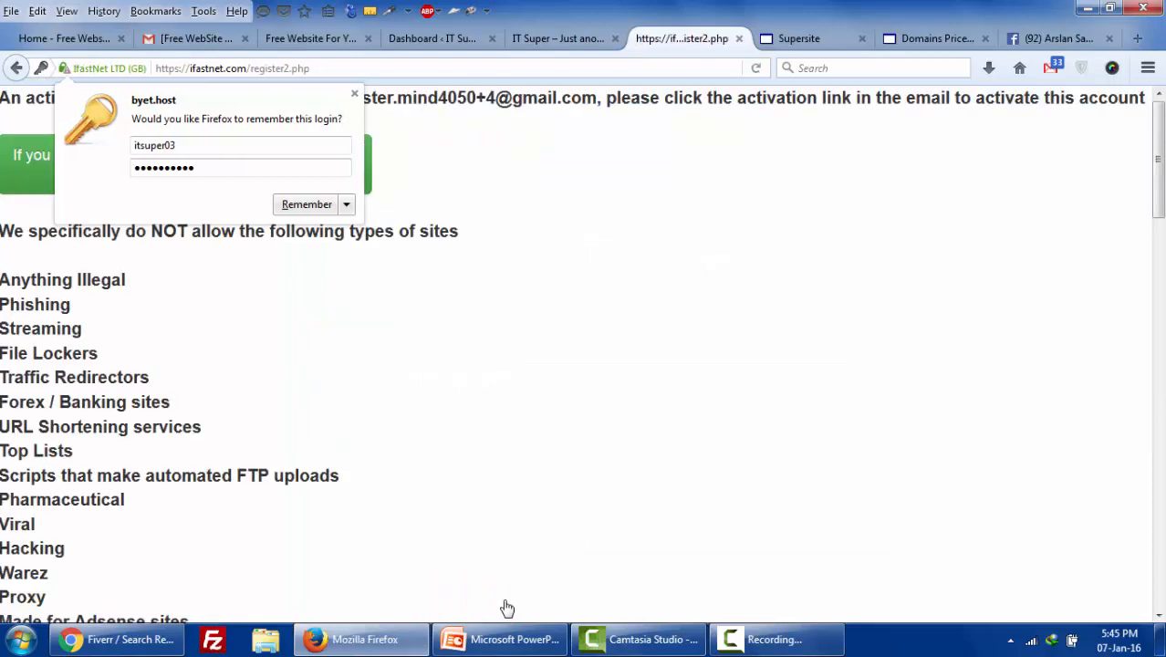
- Dismiss the save-login prompt and follow the byethost16 activation link from the e-mail
left_click(354, 93)
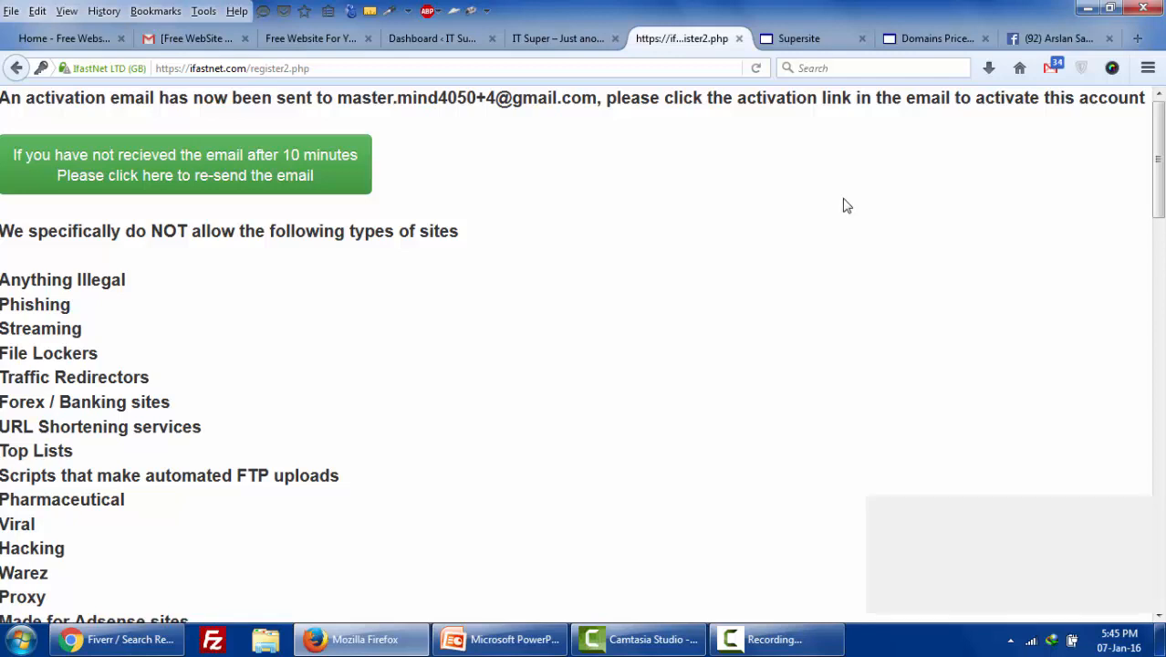
left_click(1051, 67)
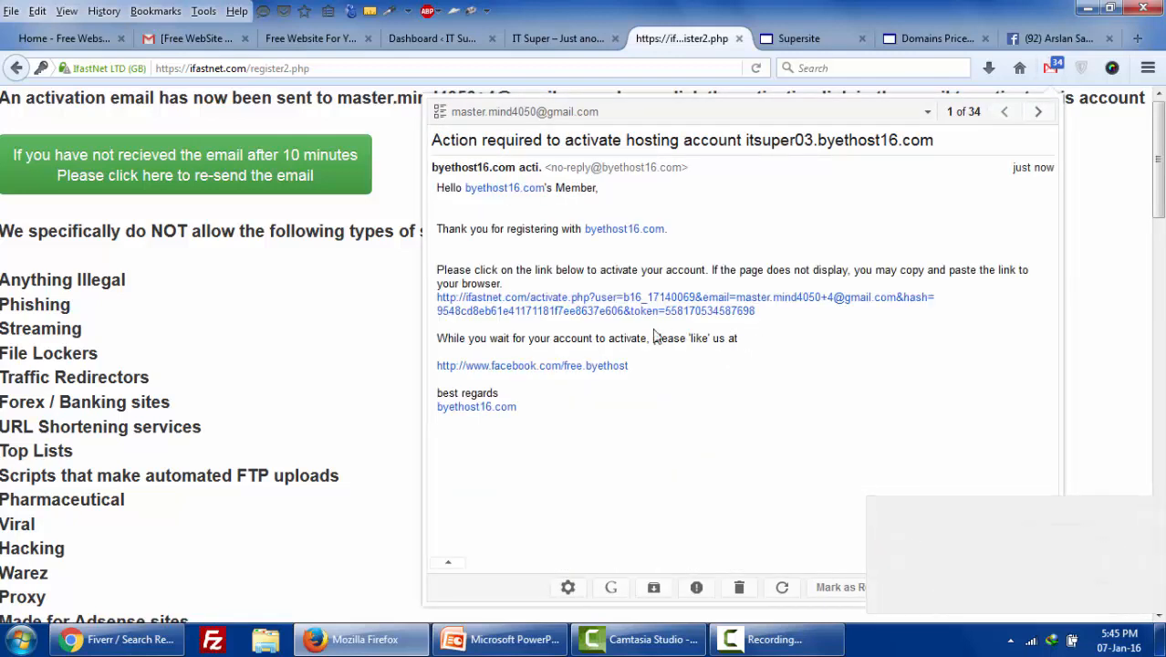
left_click(517, 315)
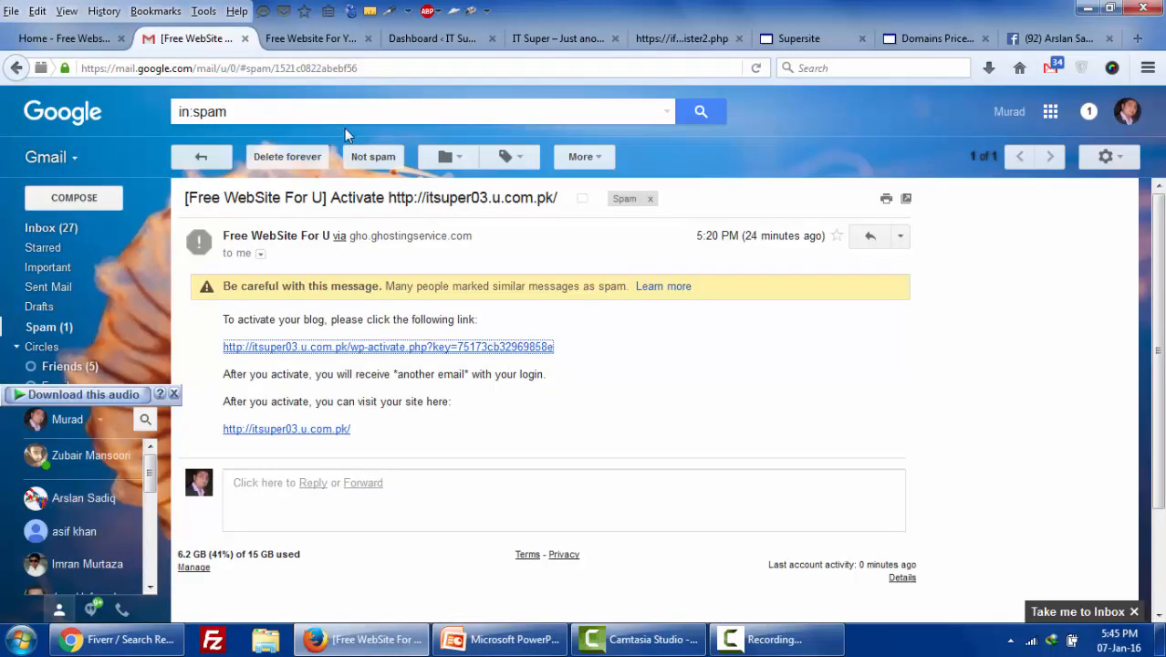
left_click(245, 40)
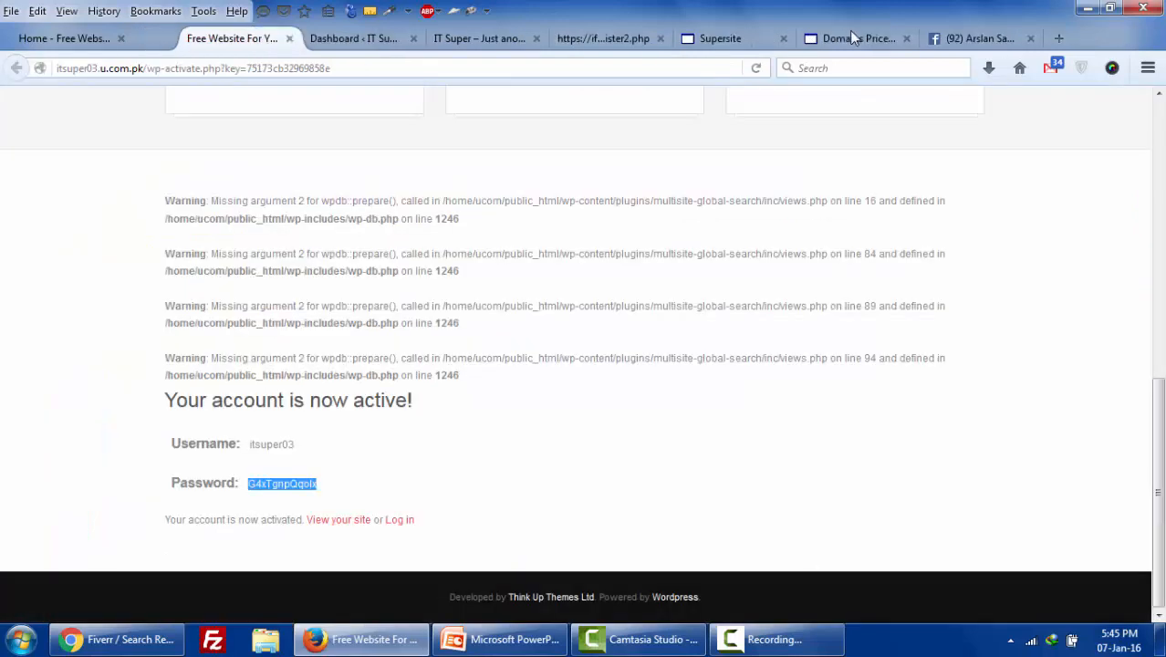
mouse_move(1052, 71)
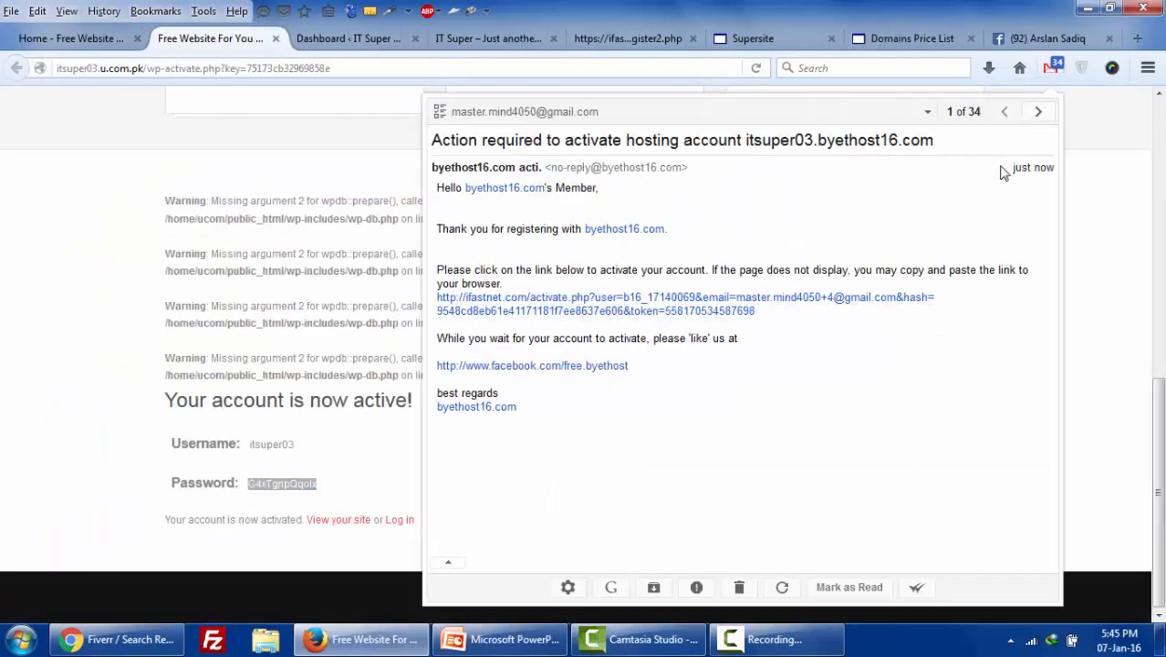
left_click(658, 315)
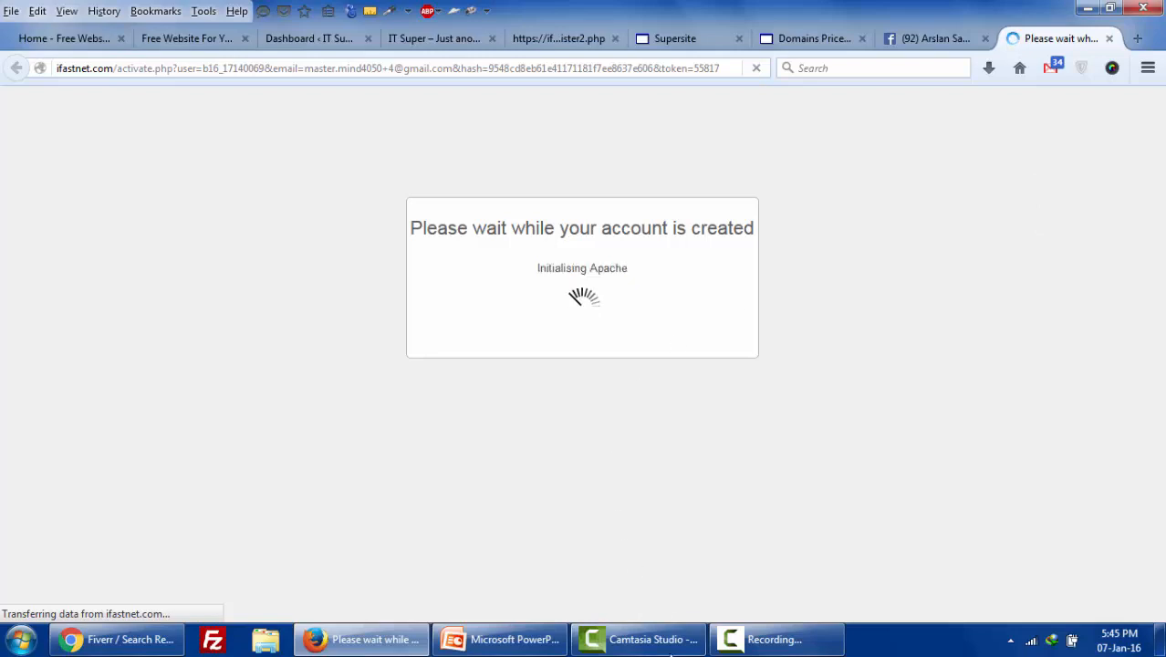
- Wait for account creation to reach 'Almost Complete', then open a blank new tab
mouse_move(738, 645)
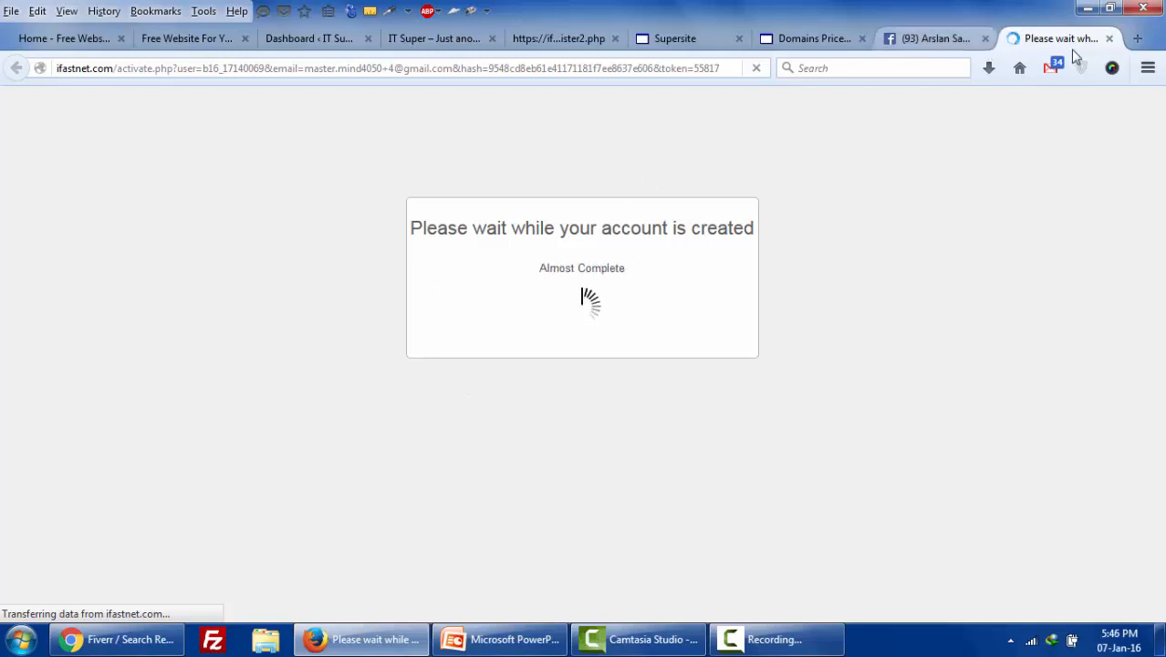
left_click(1134, 39)
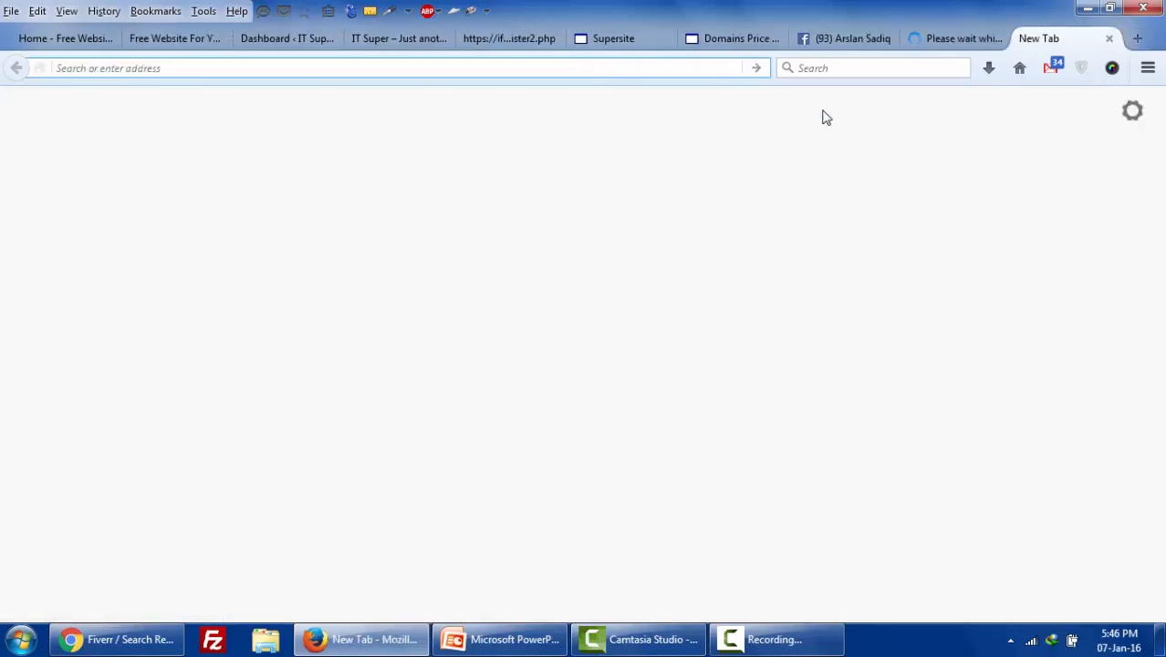
- Sign in to cPanel through the site's /cpanel address and dismiss the welcome popup
type("mu")
key("Return")
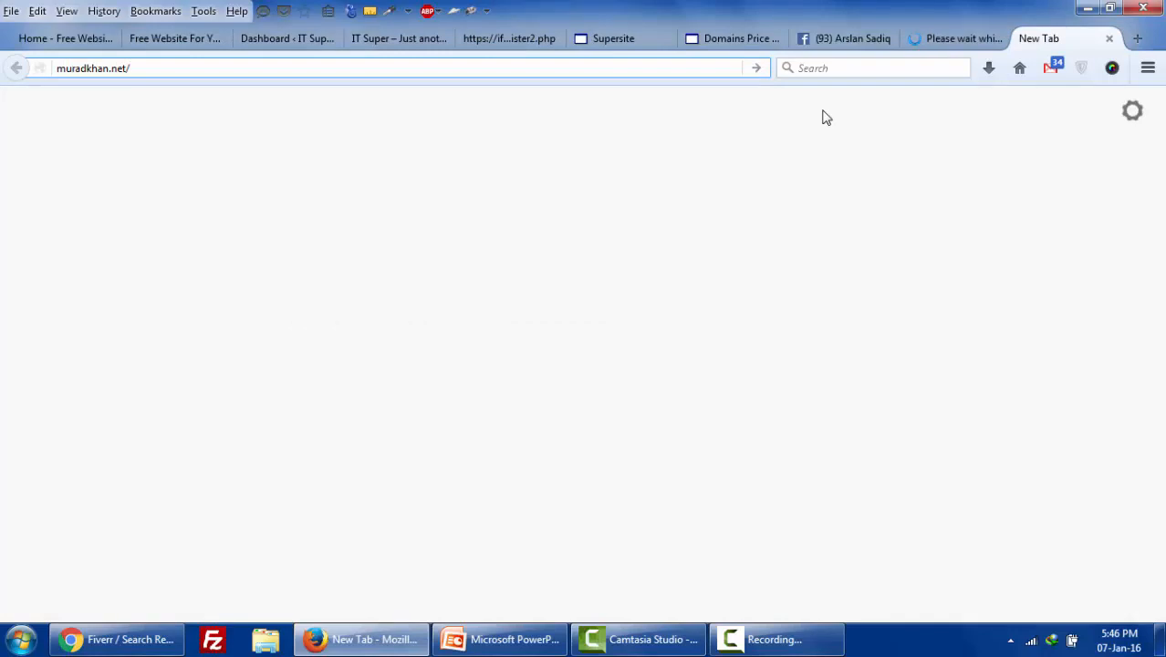
type("cp")
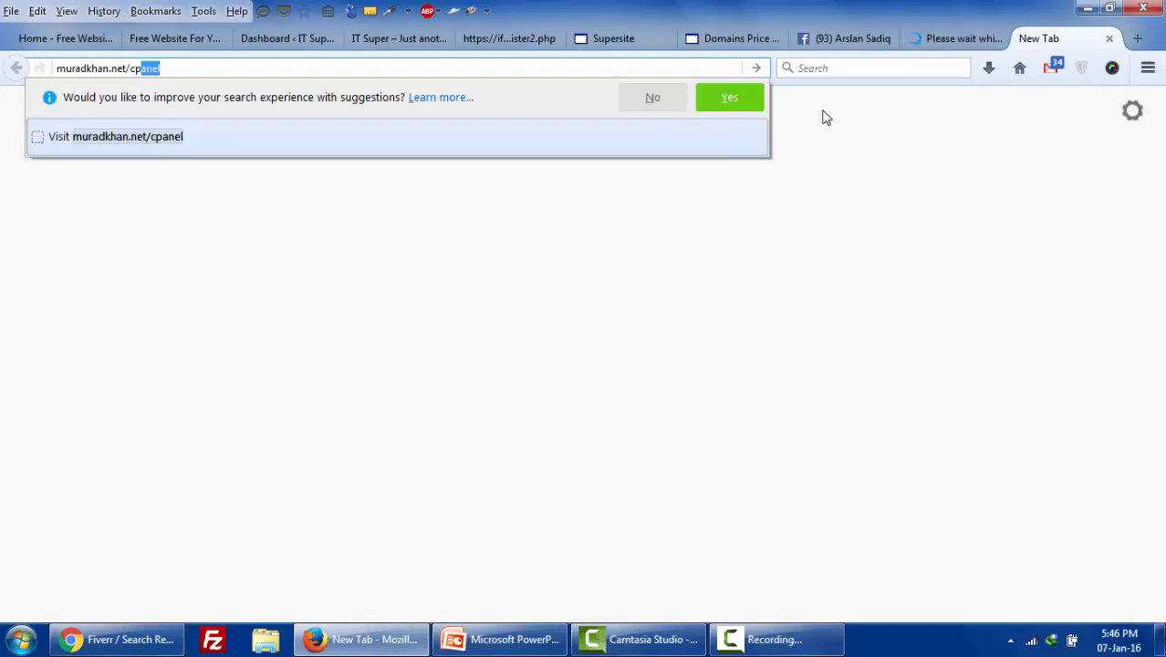
key("Return")
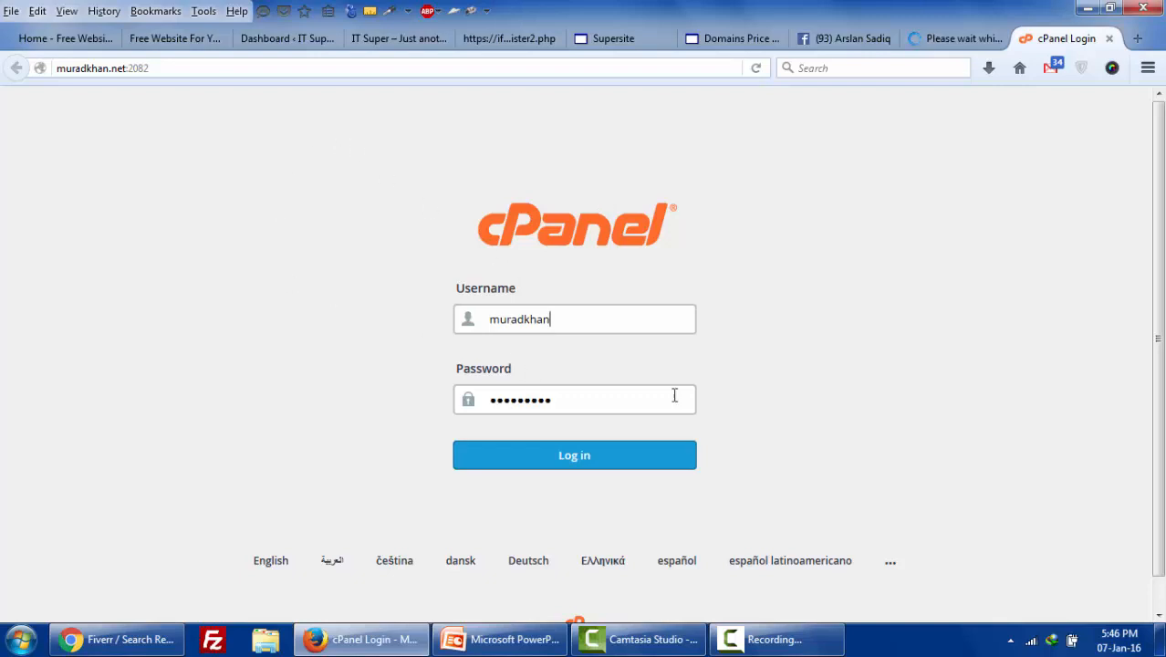
left_click(601, 460)
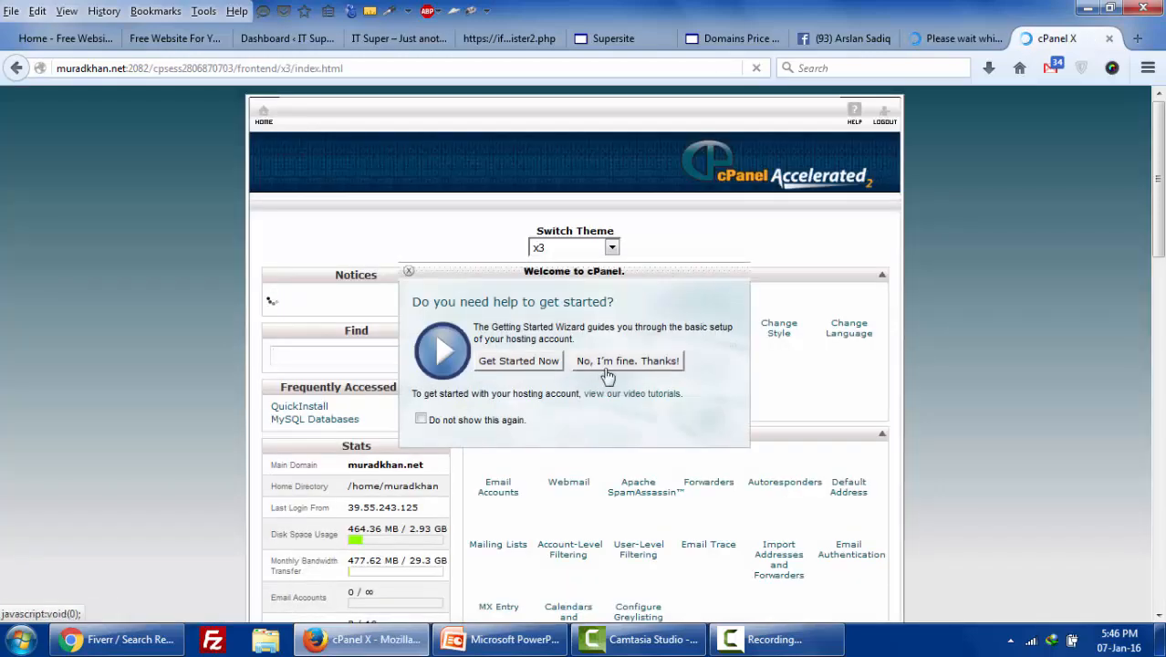
left_click(606, 368)
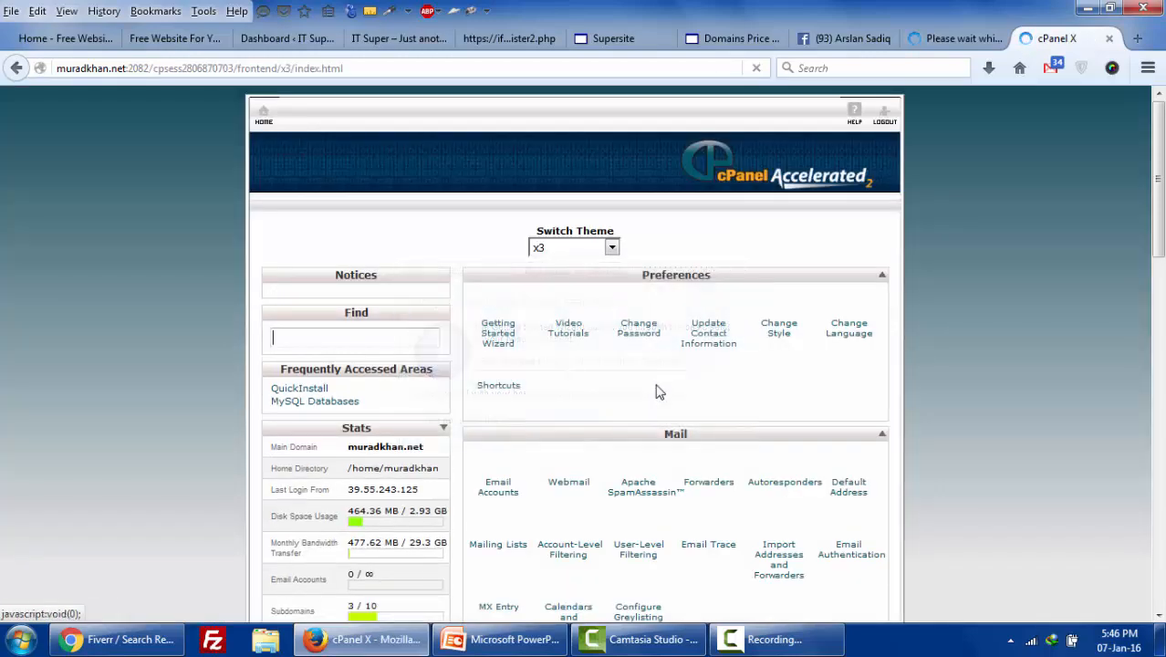
- Scroll down to Software and Services and bring up QuickInstall's link menu
scroll(653, 424, "down", 4)
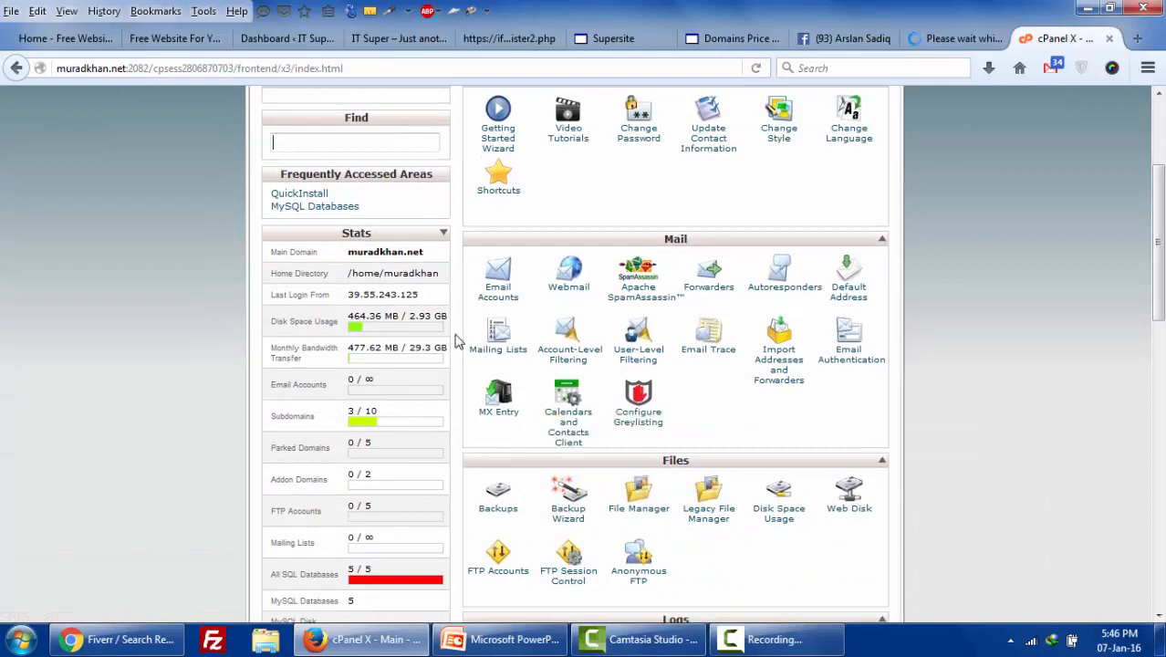
scroll(643, 511, "down", 2)
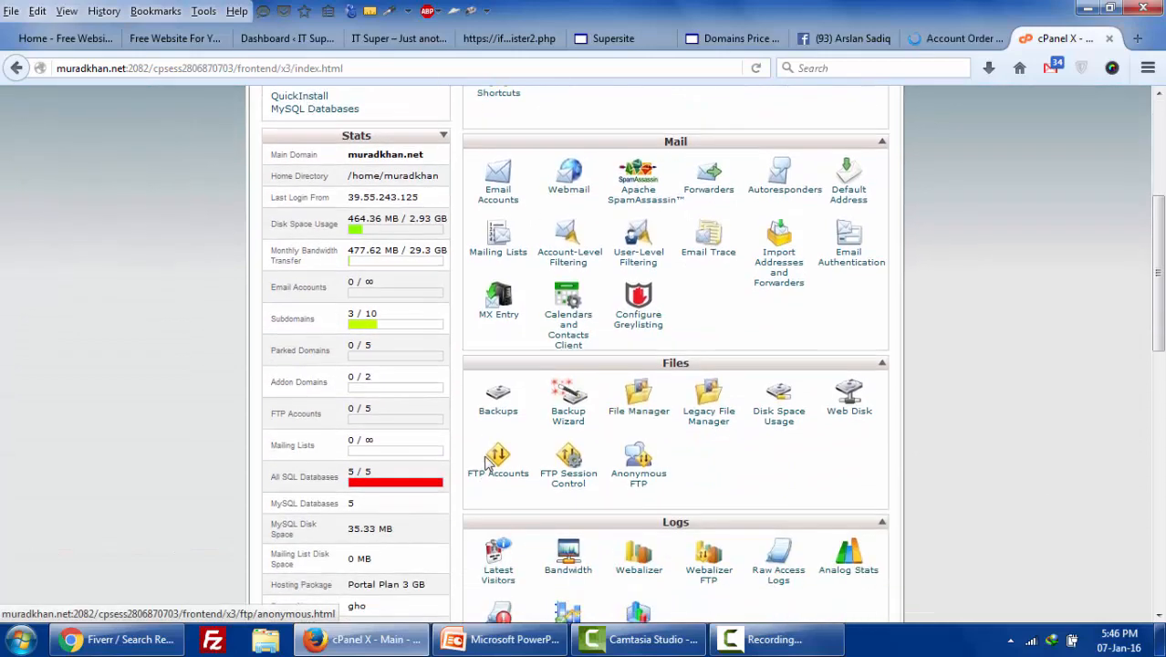
scroll(520, 483, "down", 4)
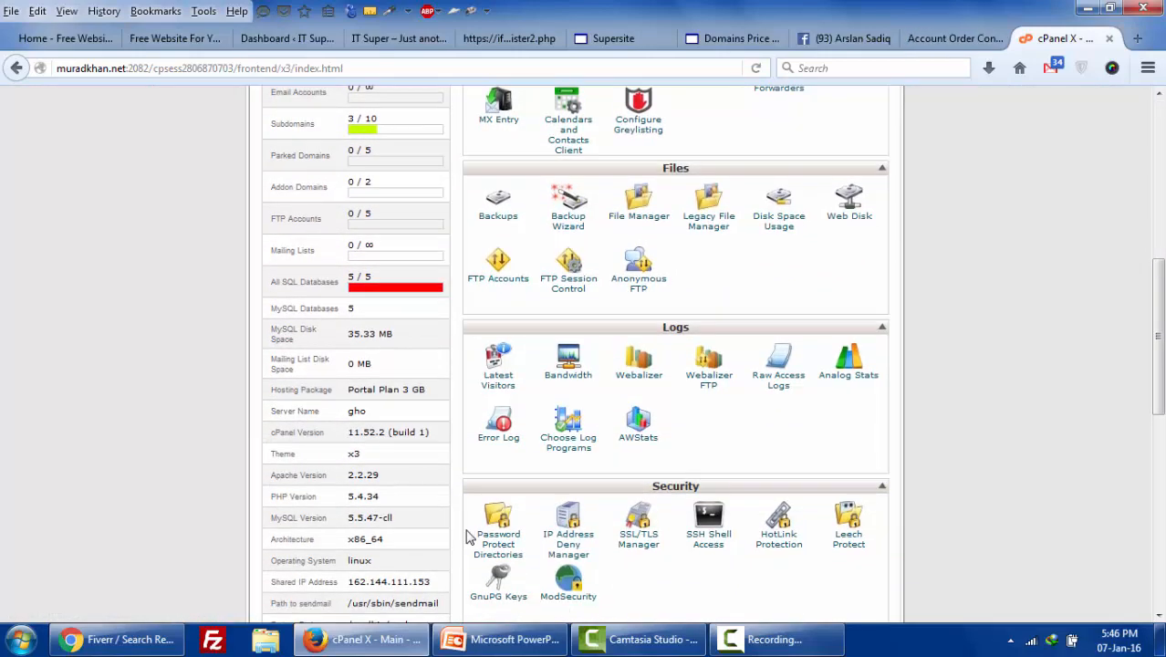
scroll(492, 529, "down", 4)
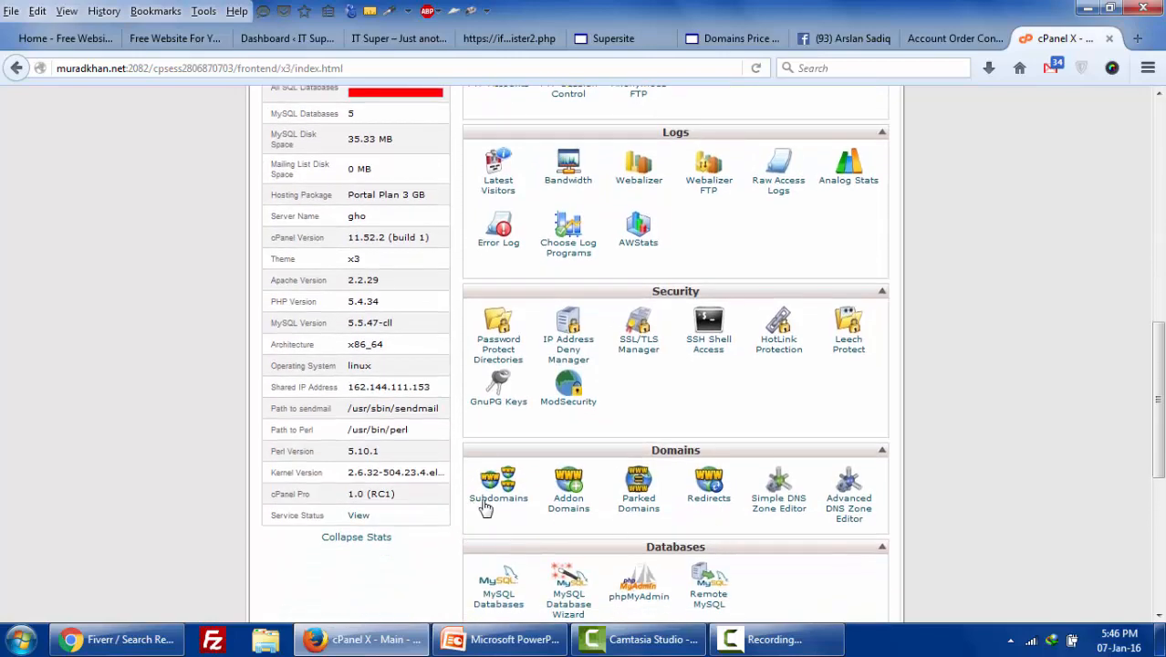
scroll(465, 527, "down", 3)
scroll(431, 530, "down", 2)
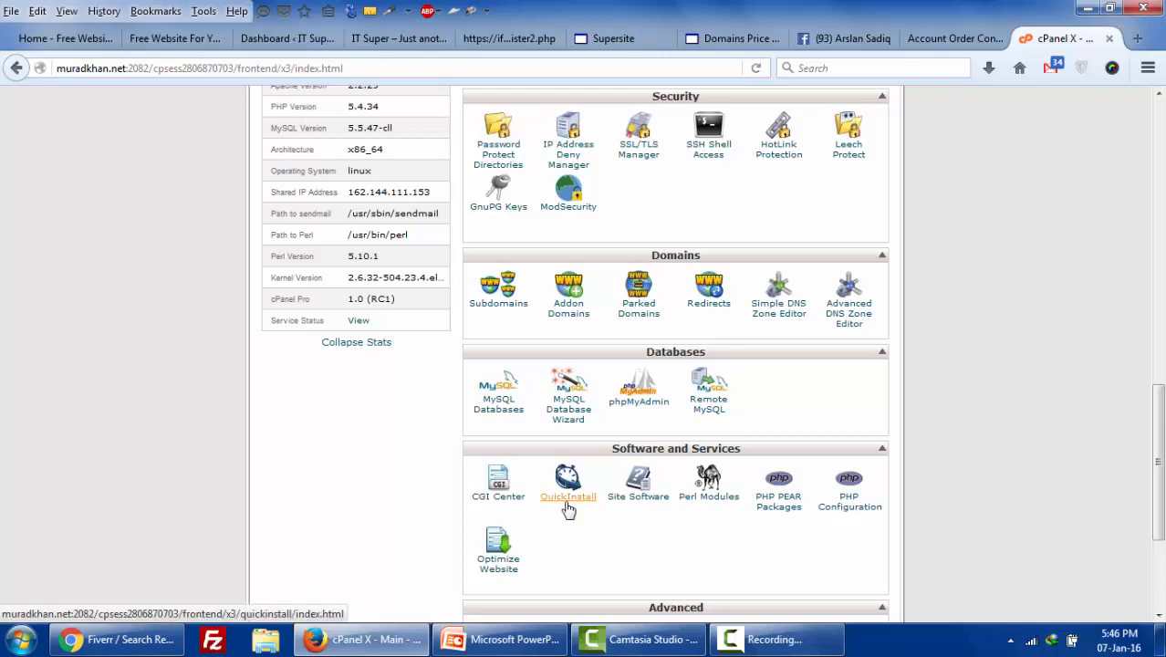
scroll(568, 508, "up", 8)
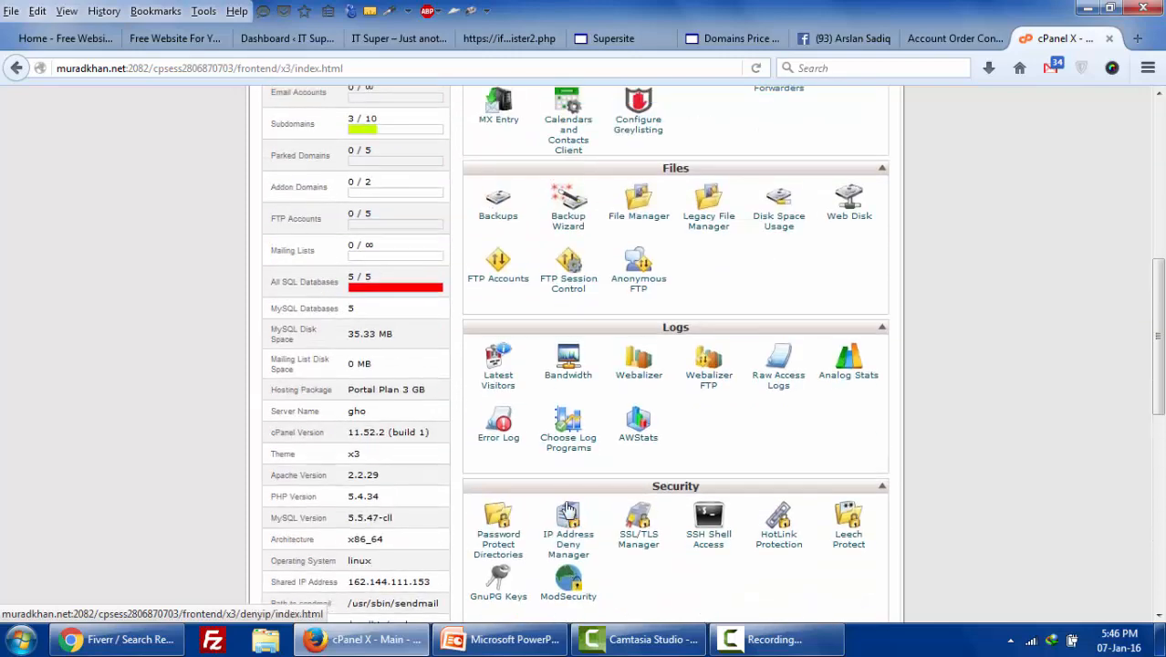
scroll(567, 508, "down", 4)
left_click(757, 639)
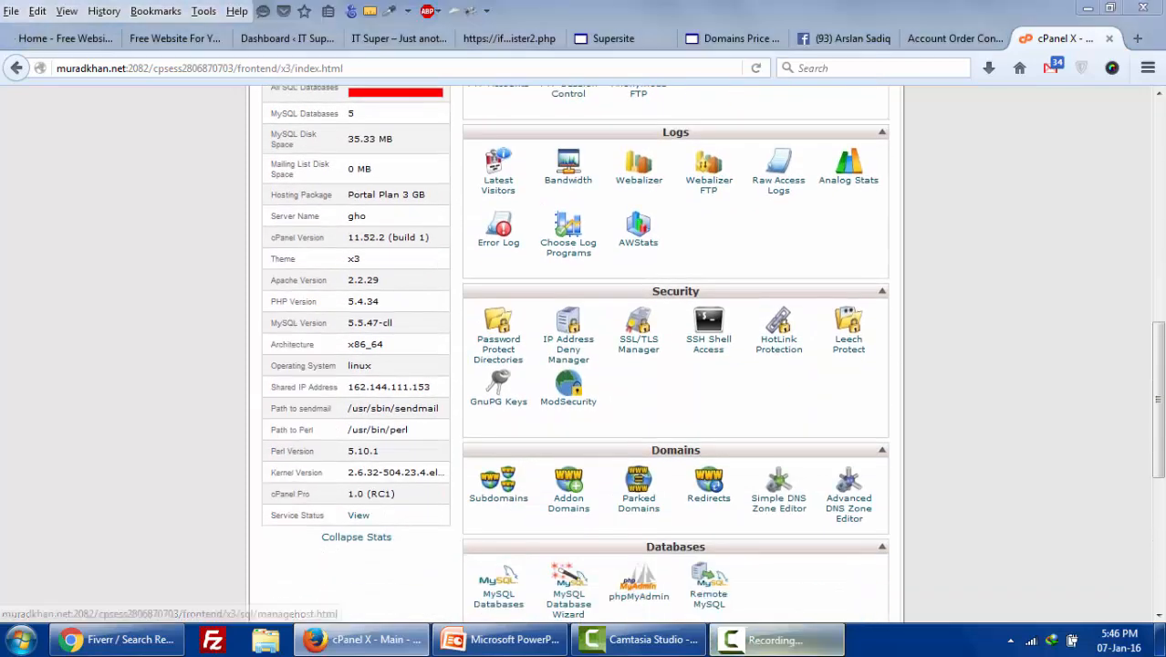
left_click(1084, 558)
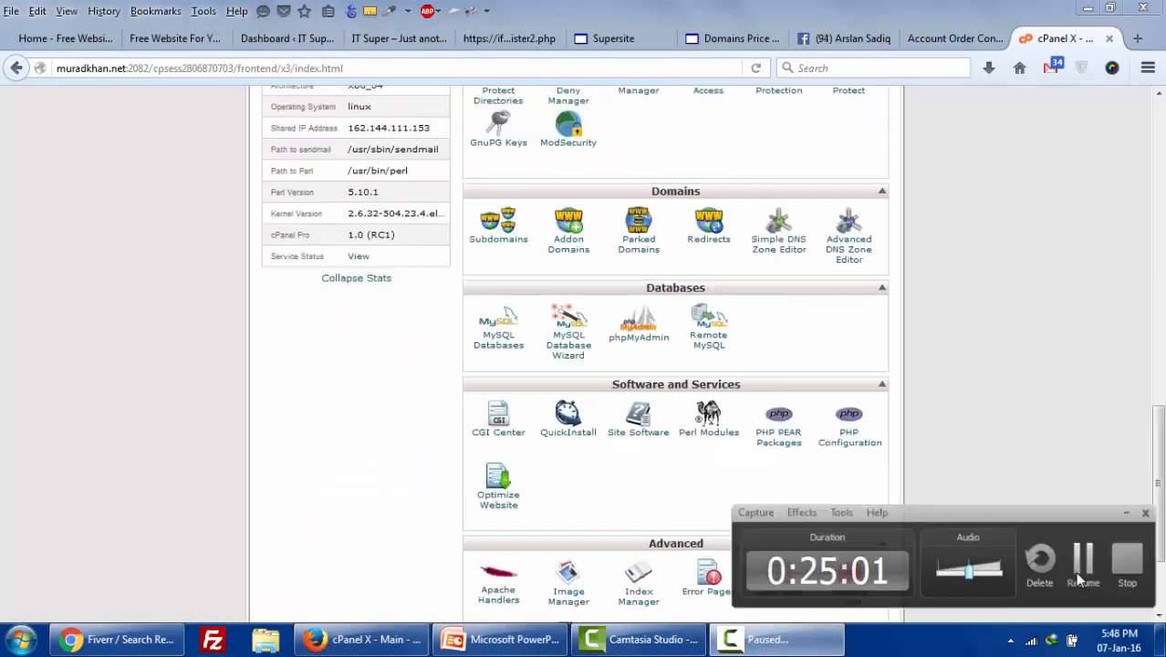
right_click(563, 433)
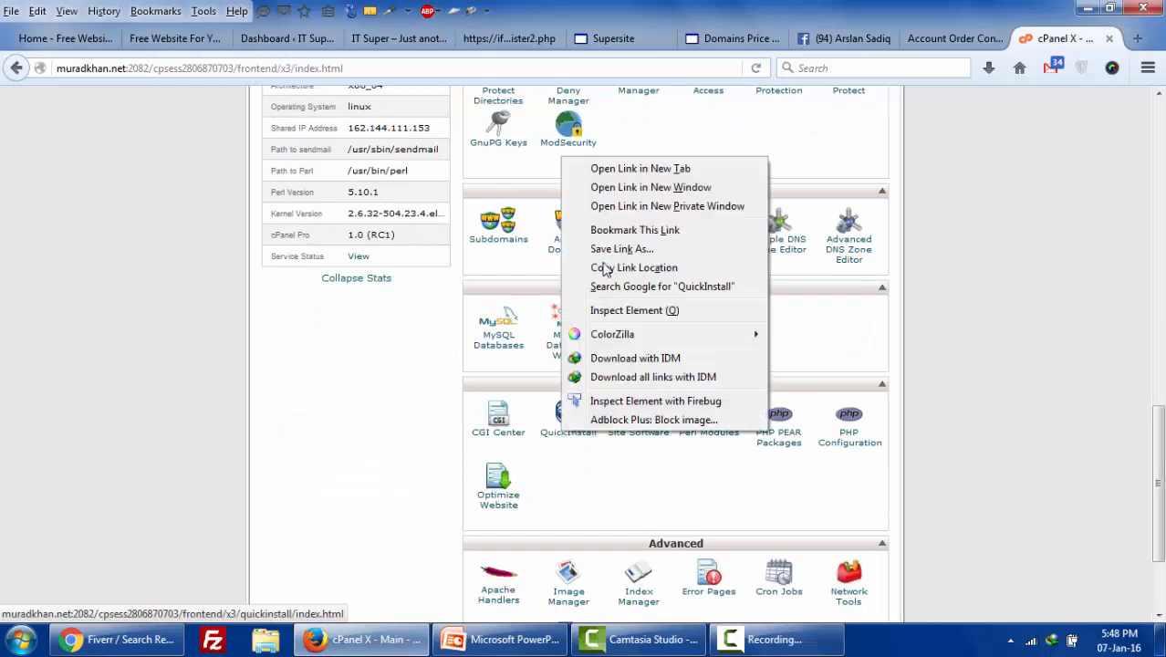
- Open QuickInstall and the site's main domain each in a new tab
left_click(667, 169)
scroll(490, 415, "up", 8)
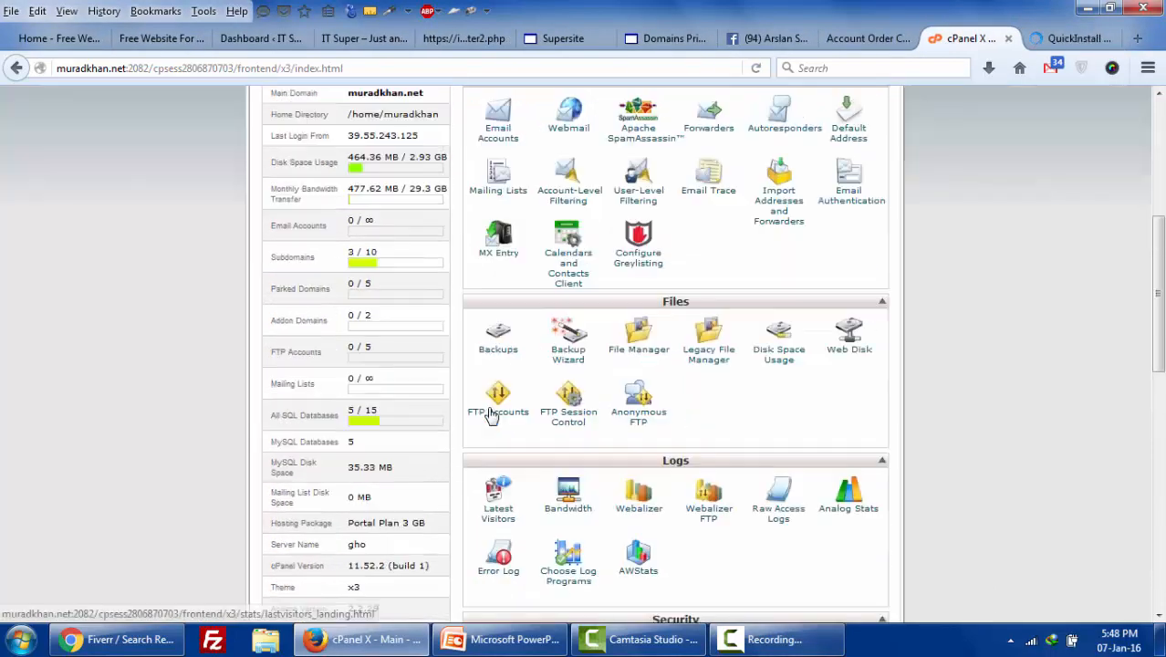
scroll(491, 415, "up", 5)
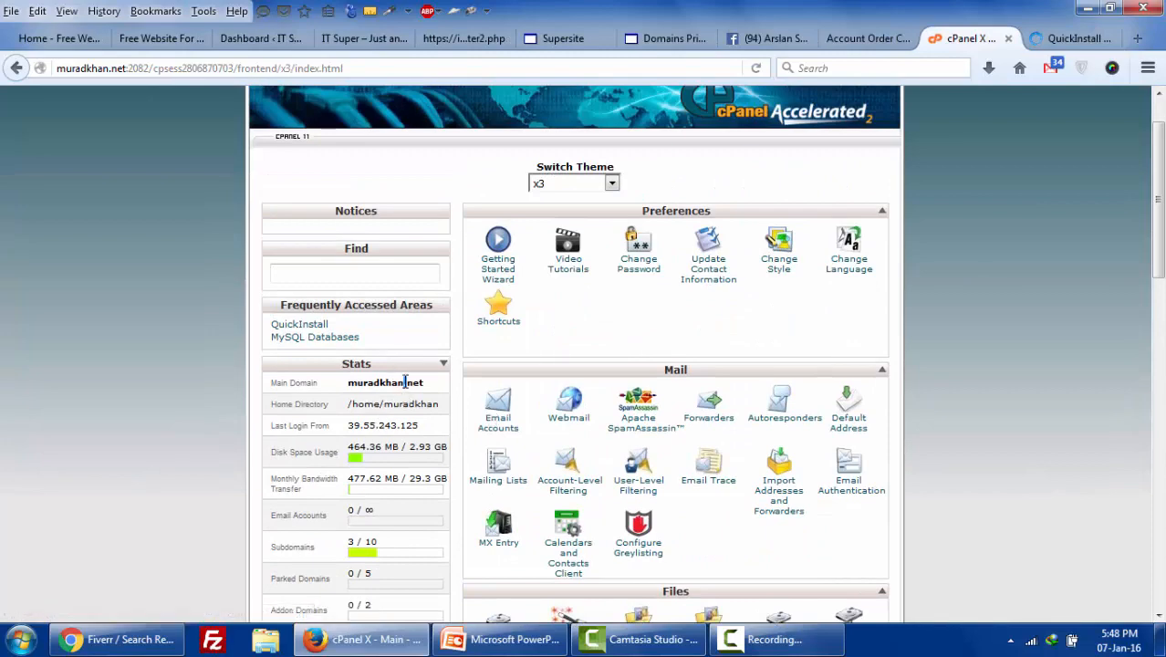
double_click(404, 382)
right_click(404, 383)
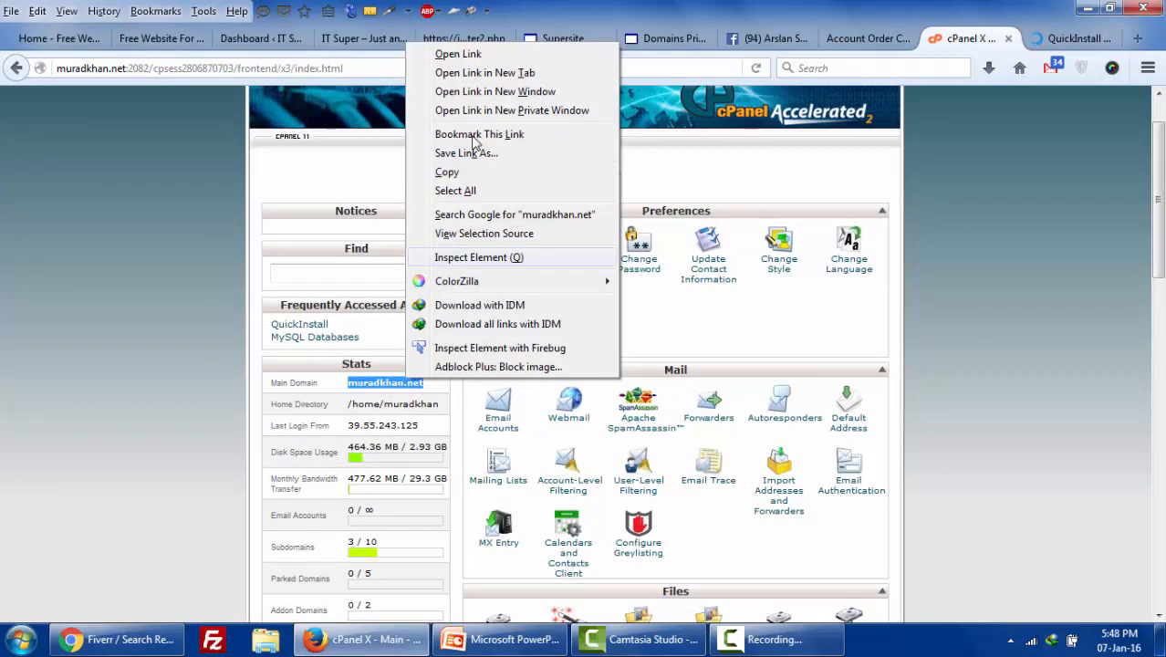
left_click(498, 77)
- See the database connection error on the site tab, then return to cPanel's main page
left_click(1078, 38)
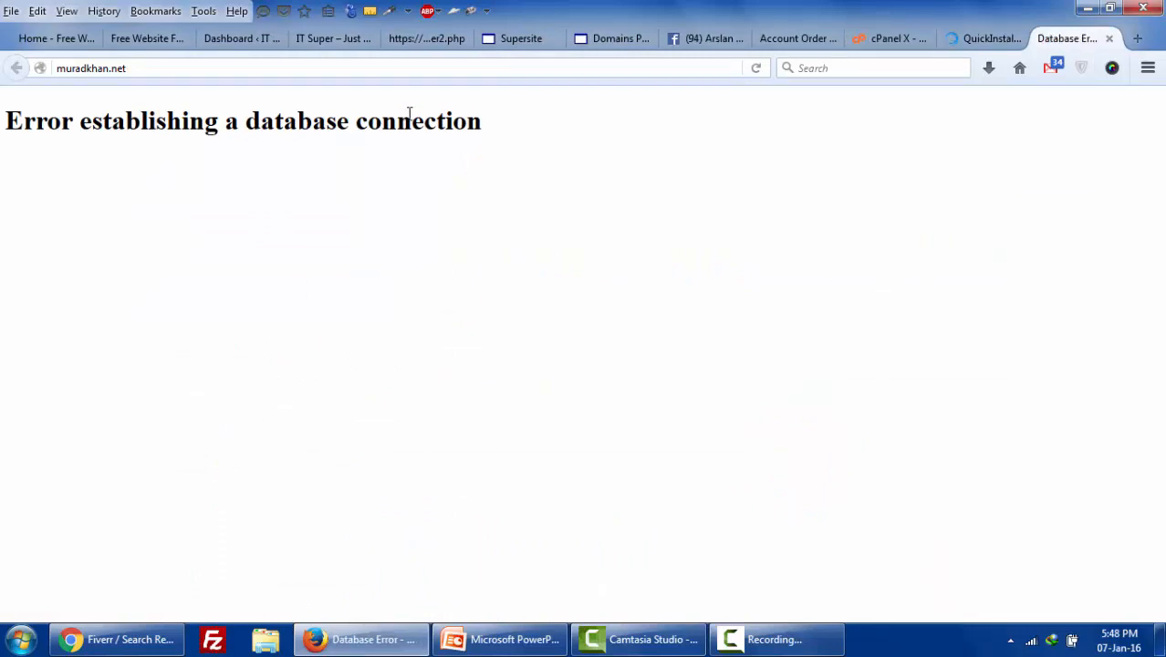
left_click_drag(409, 113, 484, 117)
left_click(988, 40)
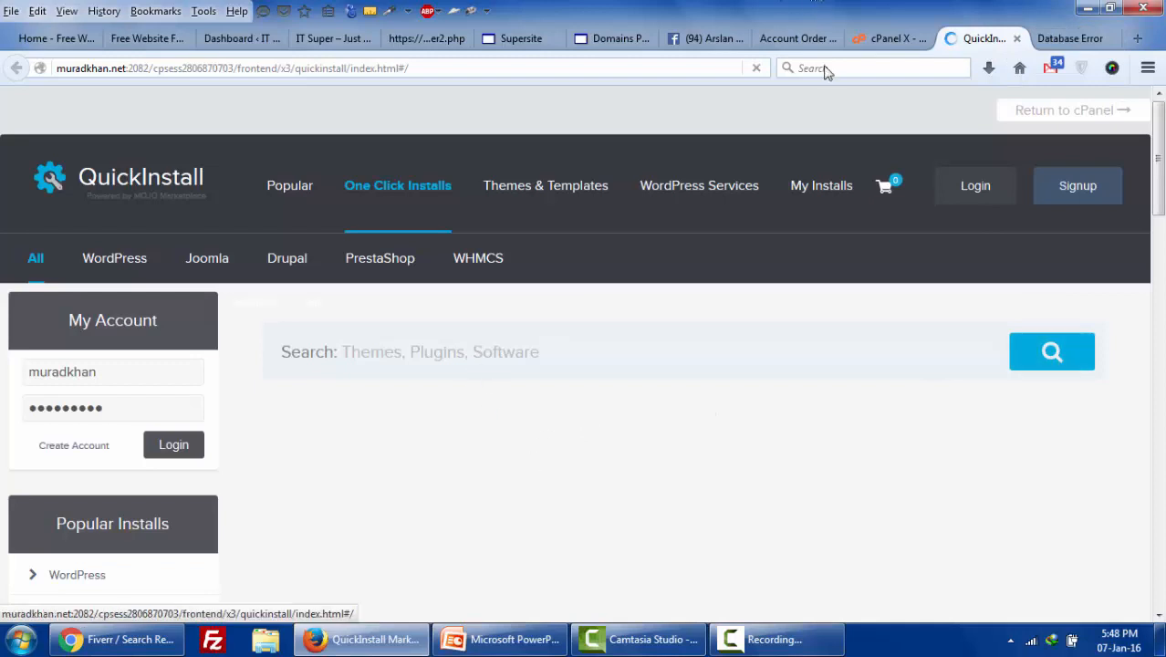
left_click(889, 38)
scroll(746, 467, "down", 3)
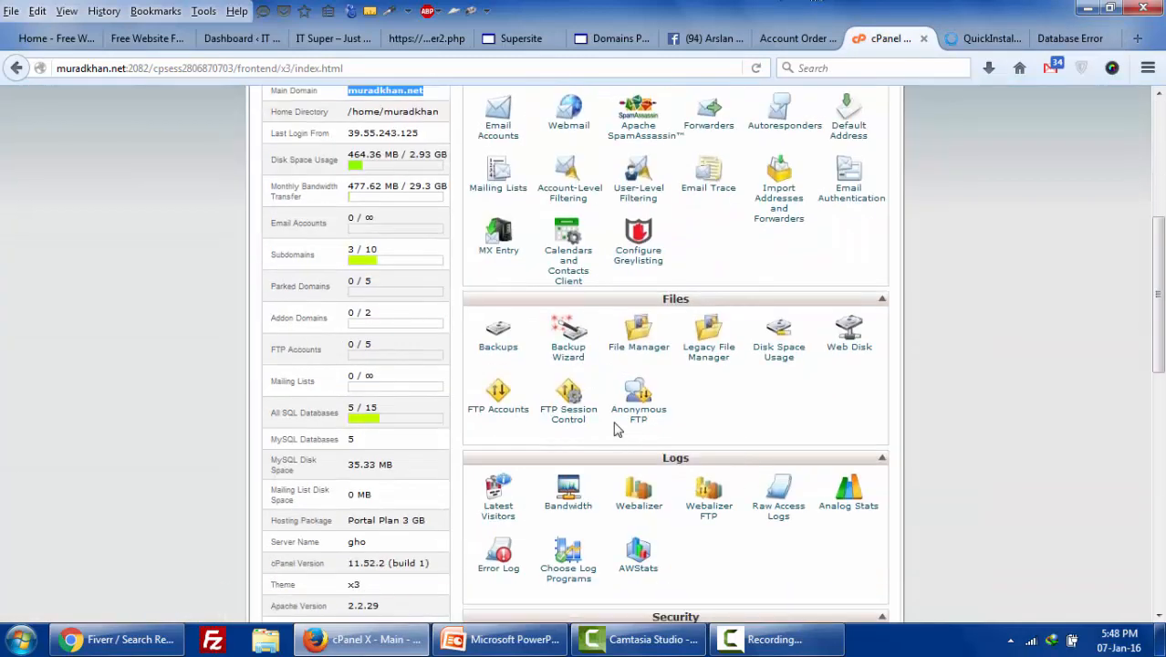
right_click(636, 350)
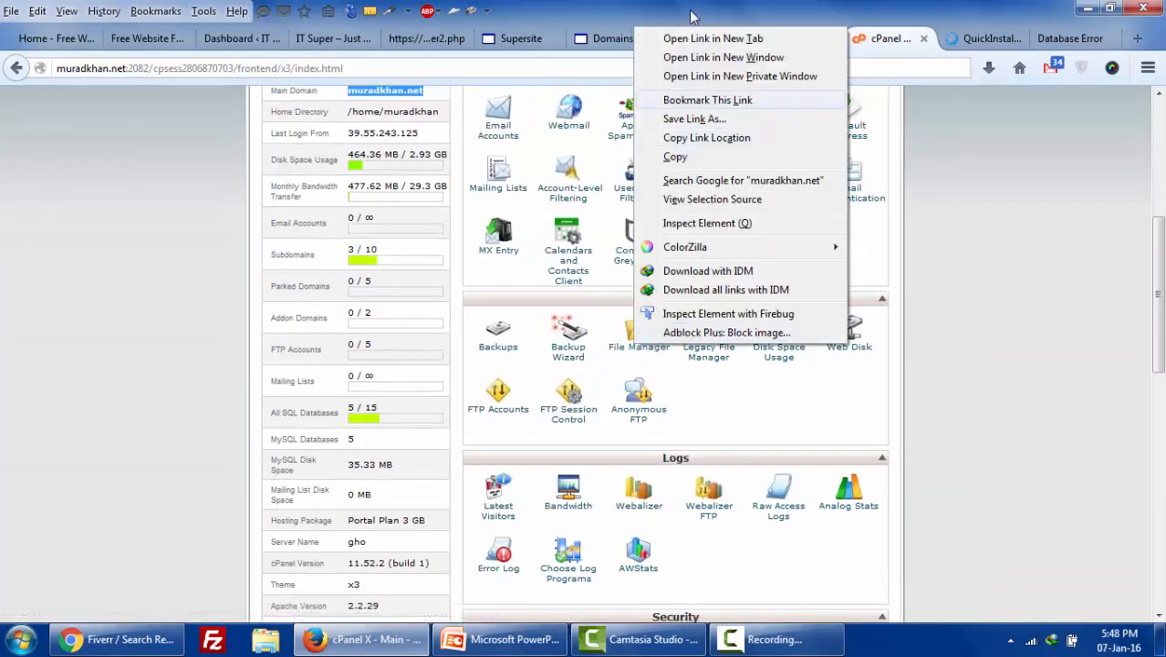
- In File Manager, delete everything in public_html except the old folder
left_click(691, 39)
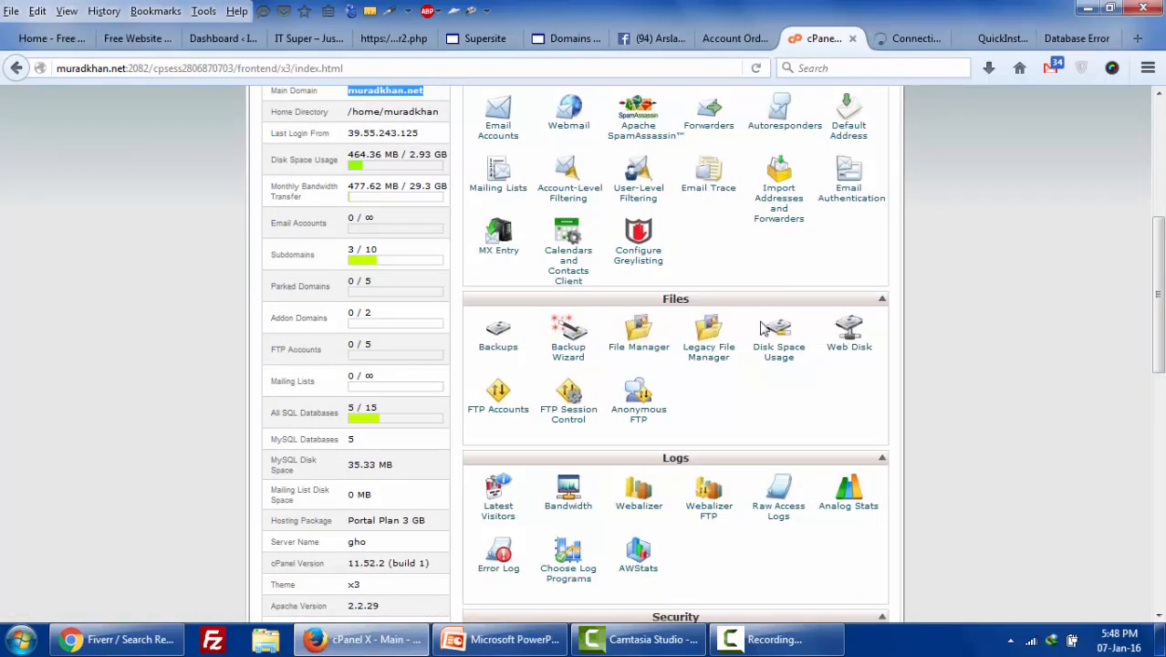
left_click(890, 41)
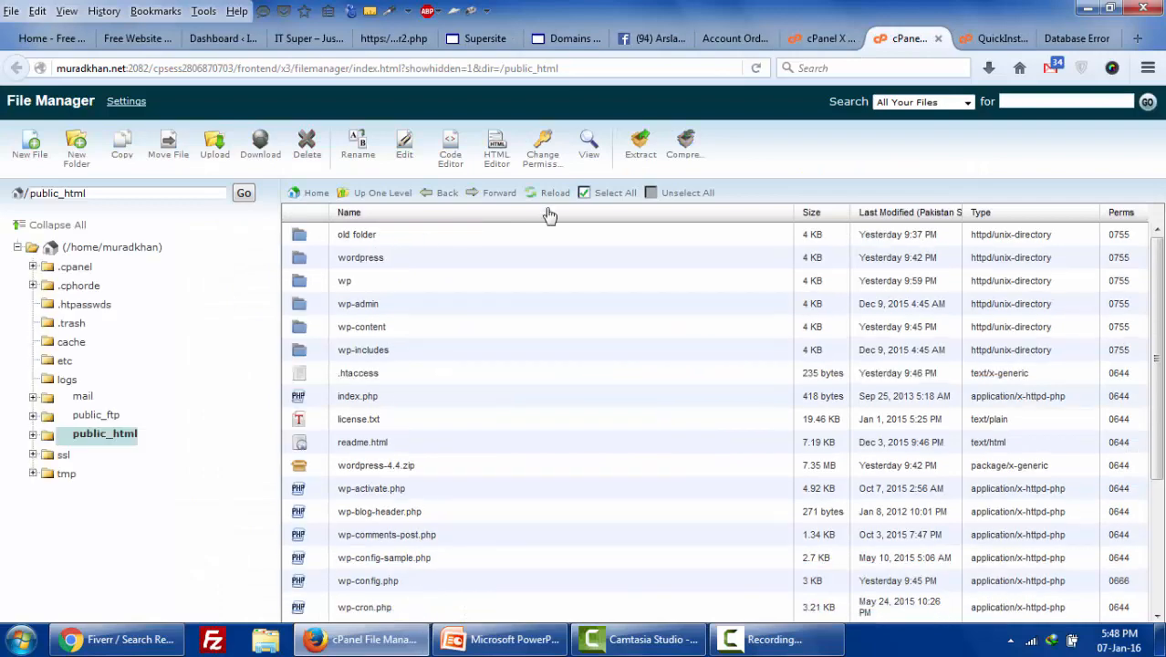
left_click(624, 193)
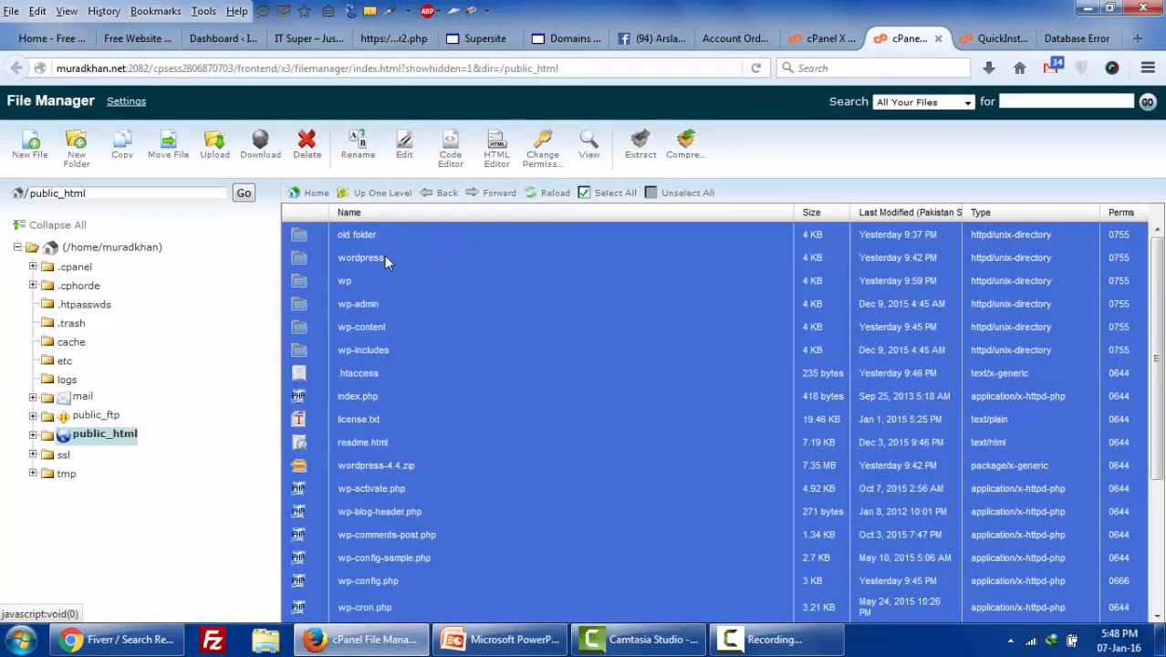
left_click(307, 238, "ctrl")
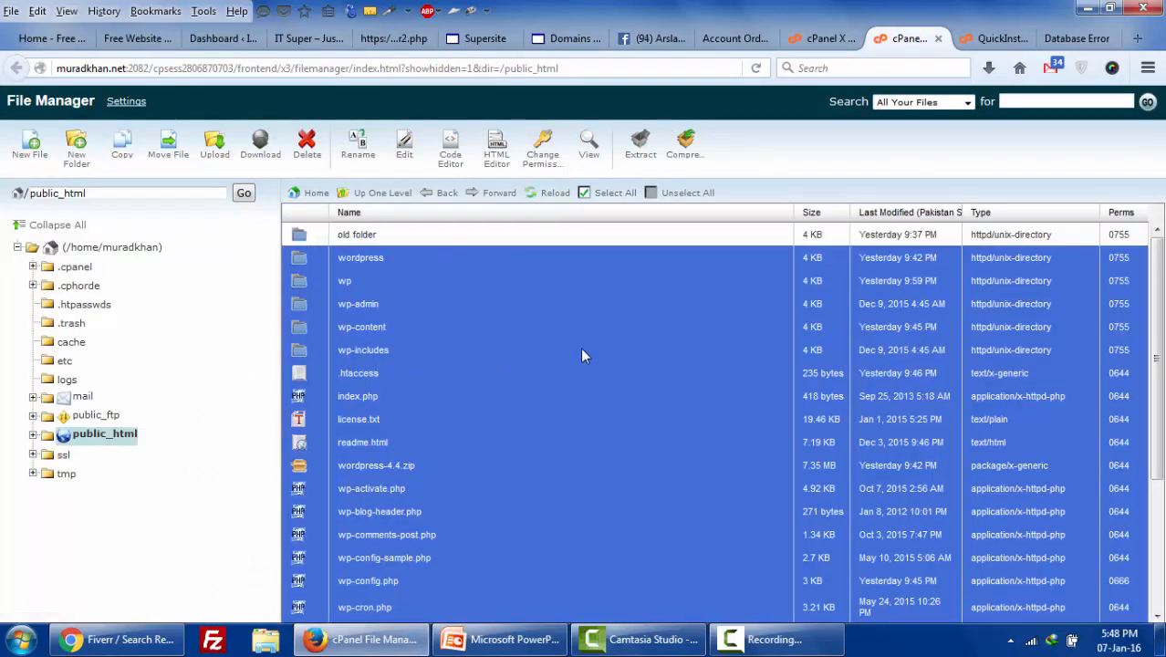
key("Delete")
key("Return")
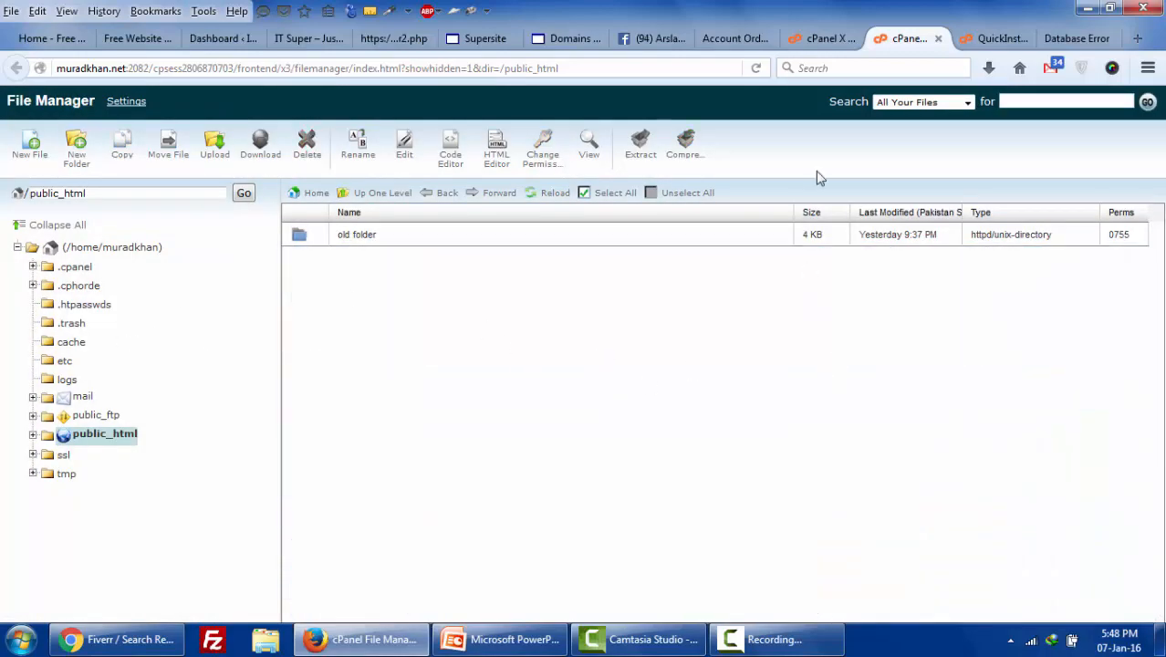
- Reload the live site to confirm the Index of / listing, then return to public_html
left_click(990, 39)
left_click(1076, 39)
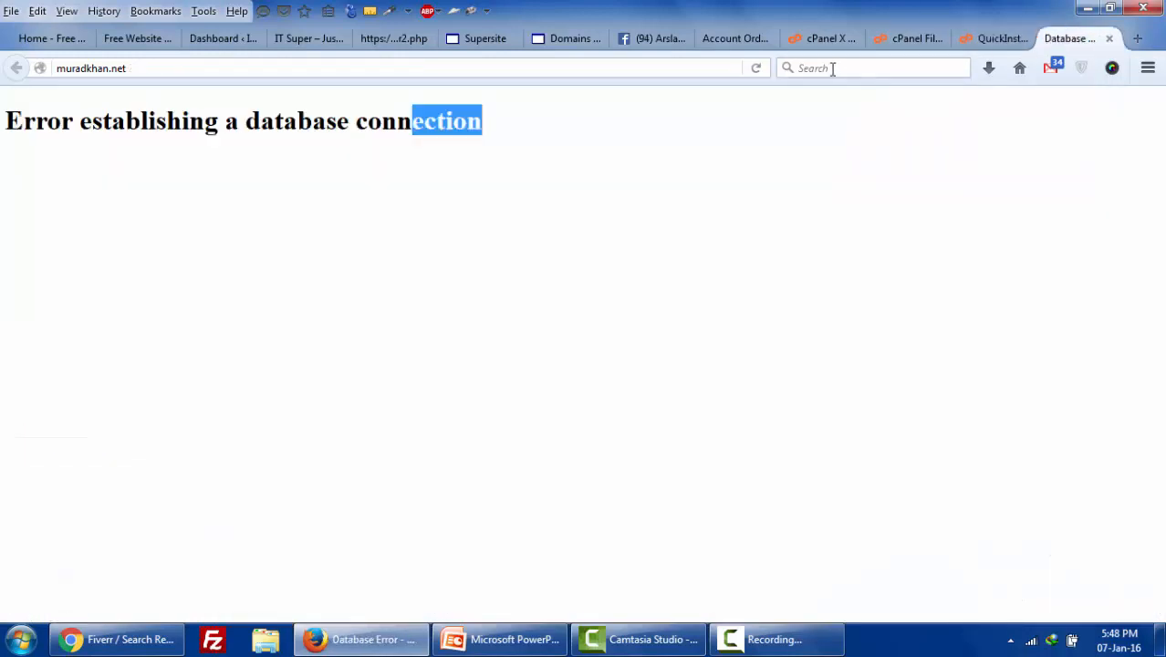
left_click(756, 69)
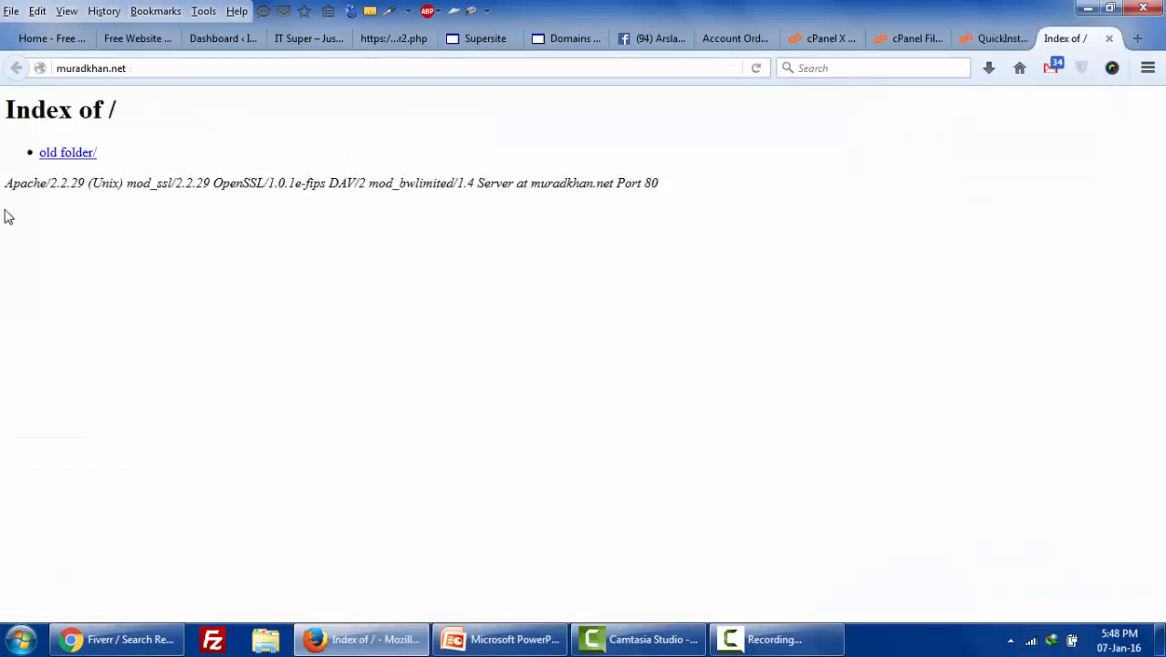
left_click(903, 40)
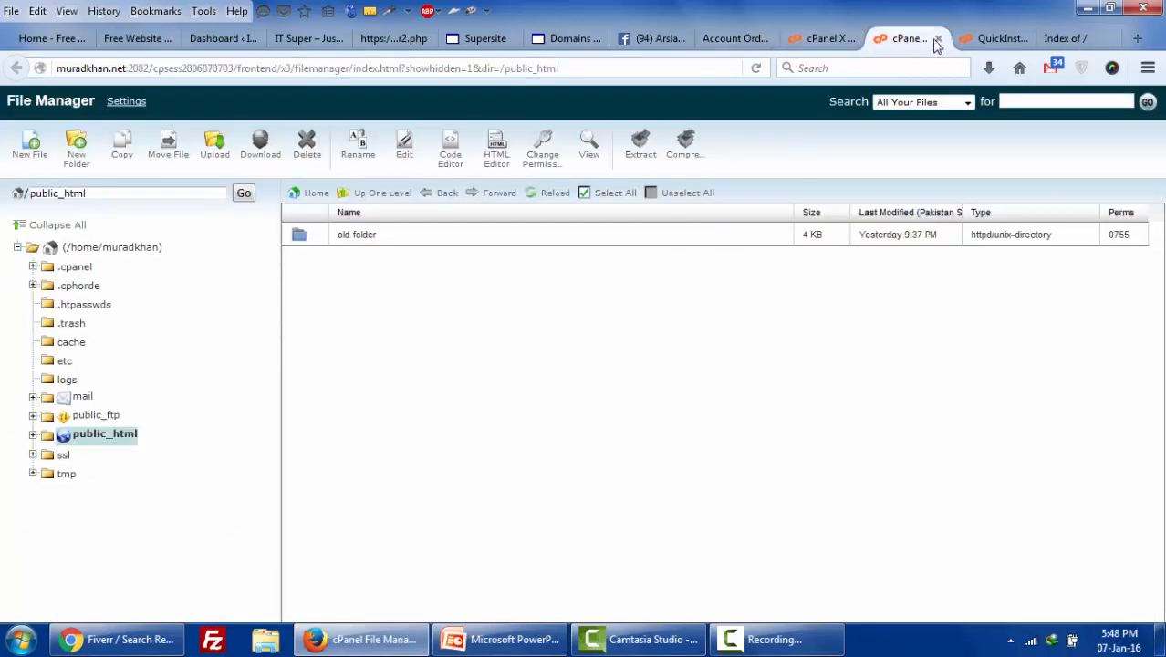
- Open QuickInstall's free WordPress install form and choose the main domain
left_click(967, 41)
scroll(684, 326, "down", 6)
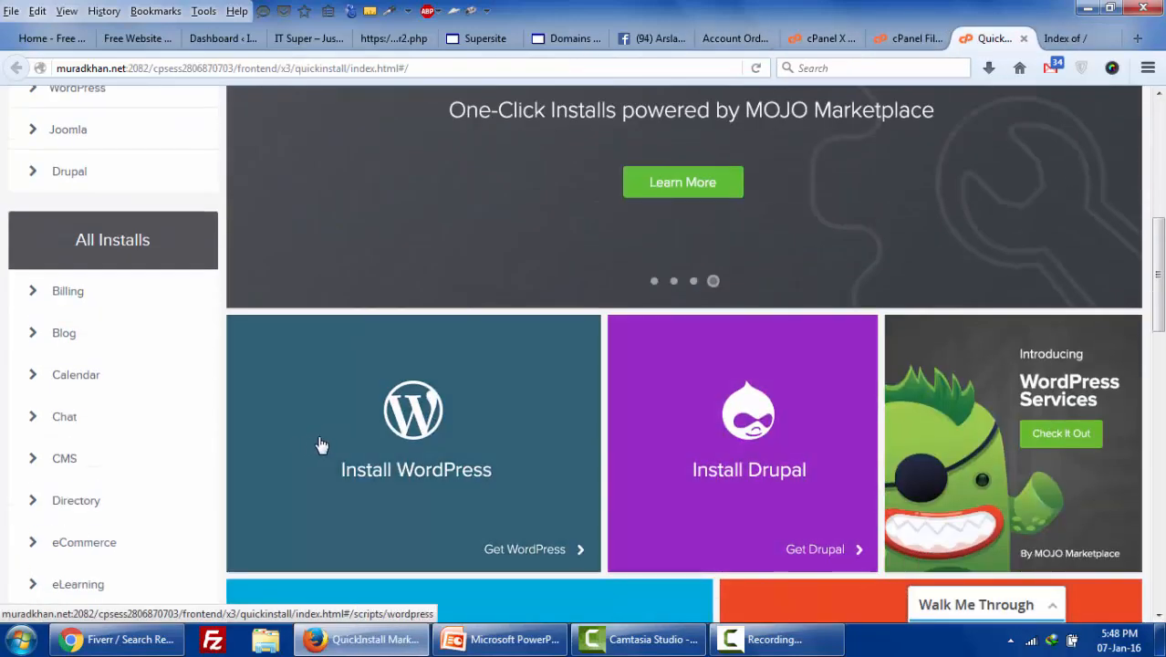
scroll(320, 443, "down", 2)
scroll(364, 387, "down", 1)
left_click(407, 223)
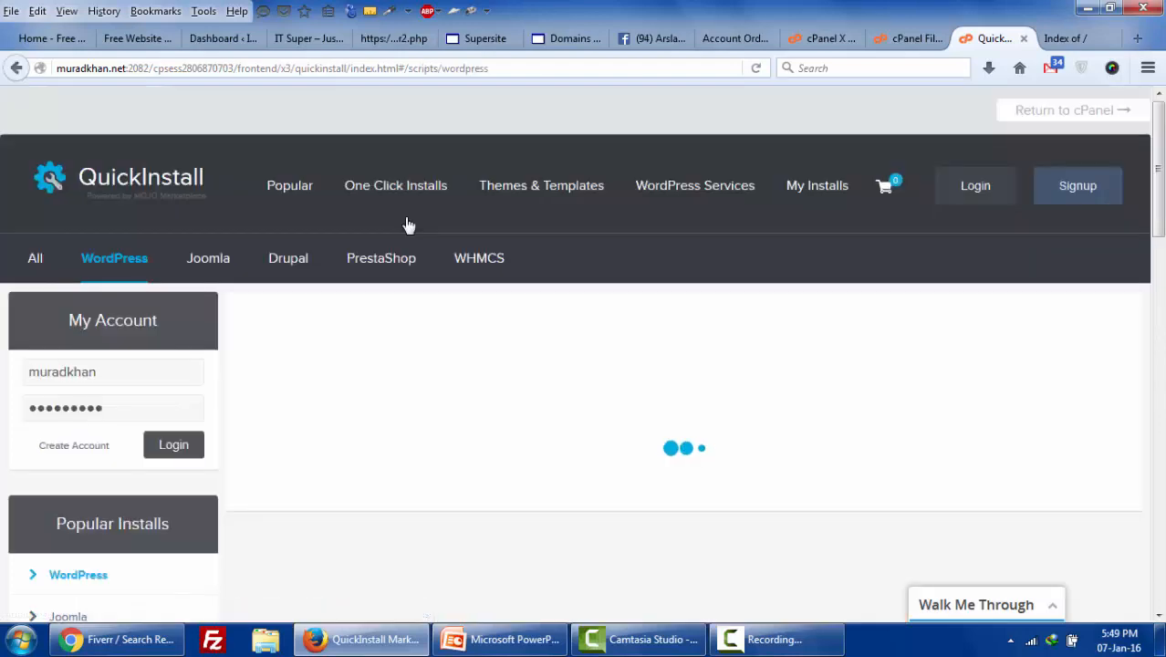
scroll(398, 217, "down", 9)
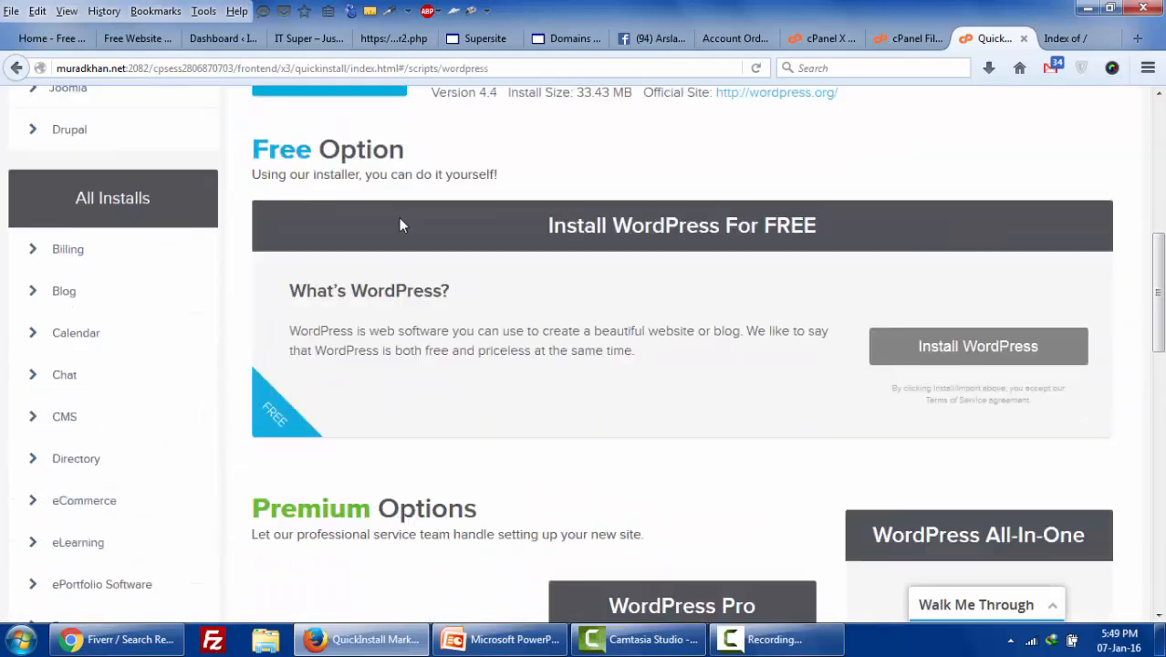
left_click(997, 301)
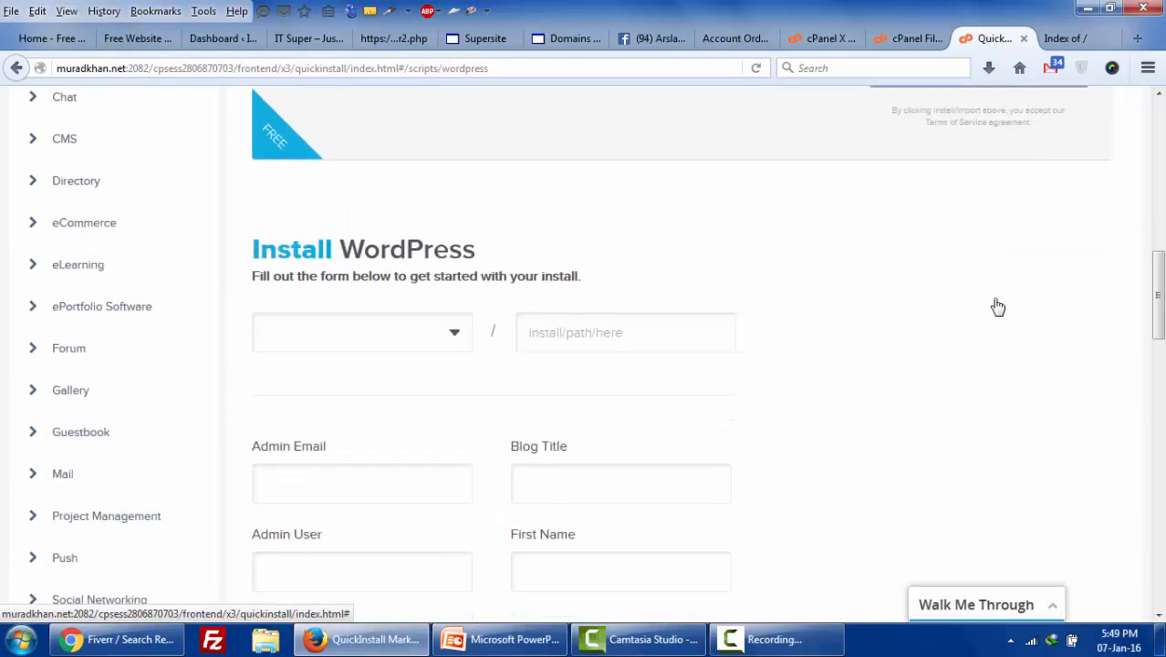
left_click(370, 294)
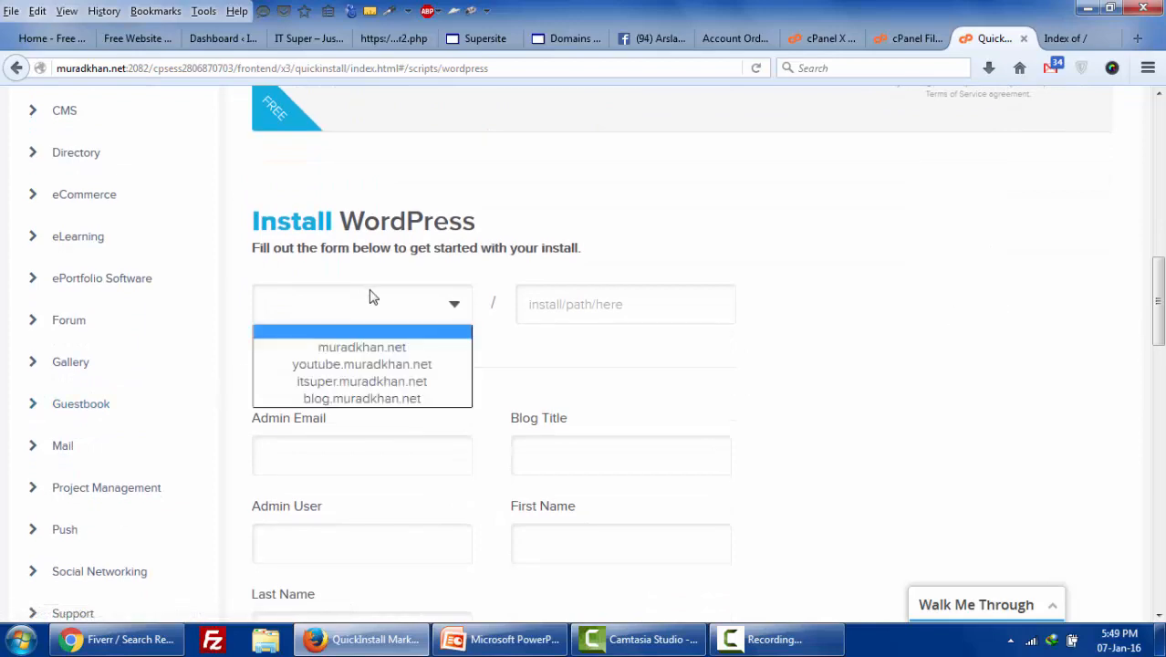
left_click(408, 350)
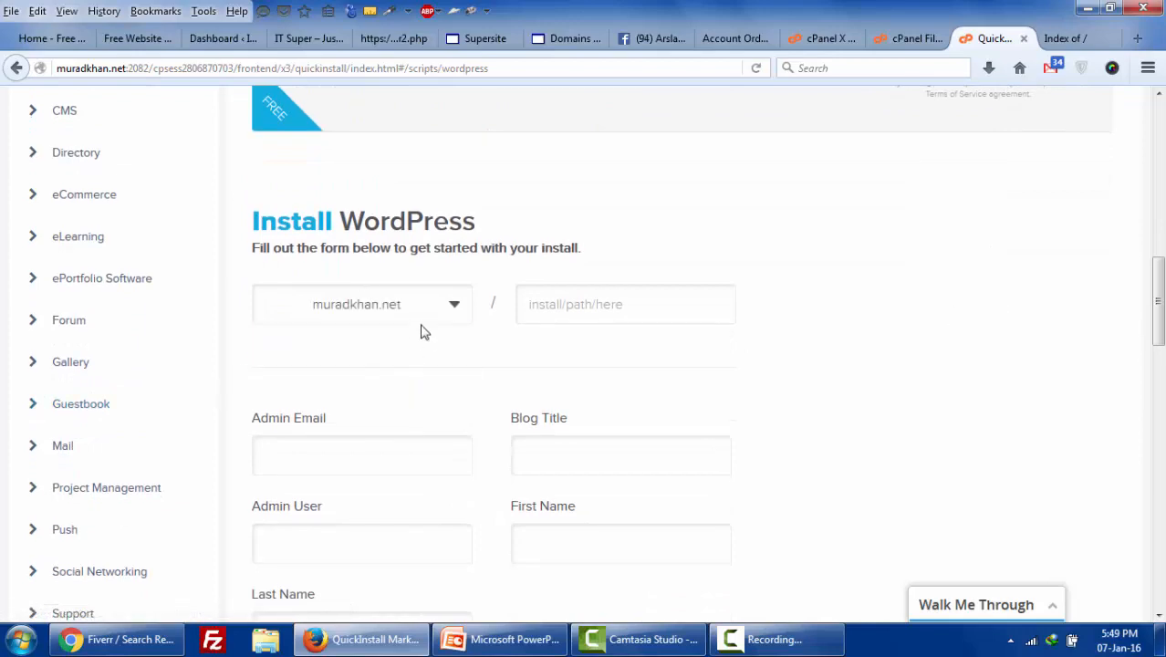
- Review the domain list's subdomains and the cPanel and File Manager tabs, then return to the form
left_click(451, 313)
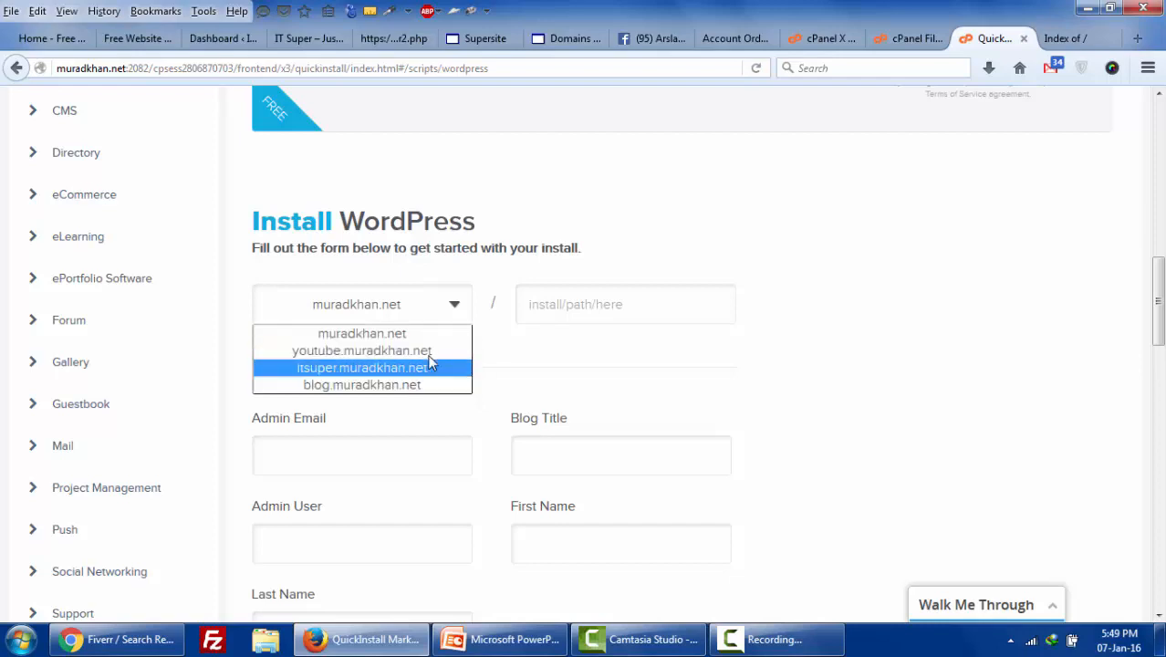
left_click(816, 39)
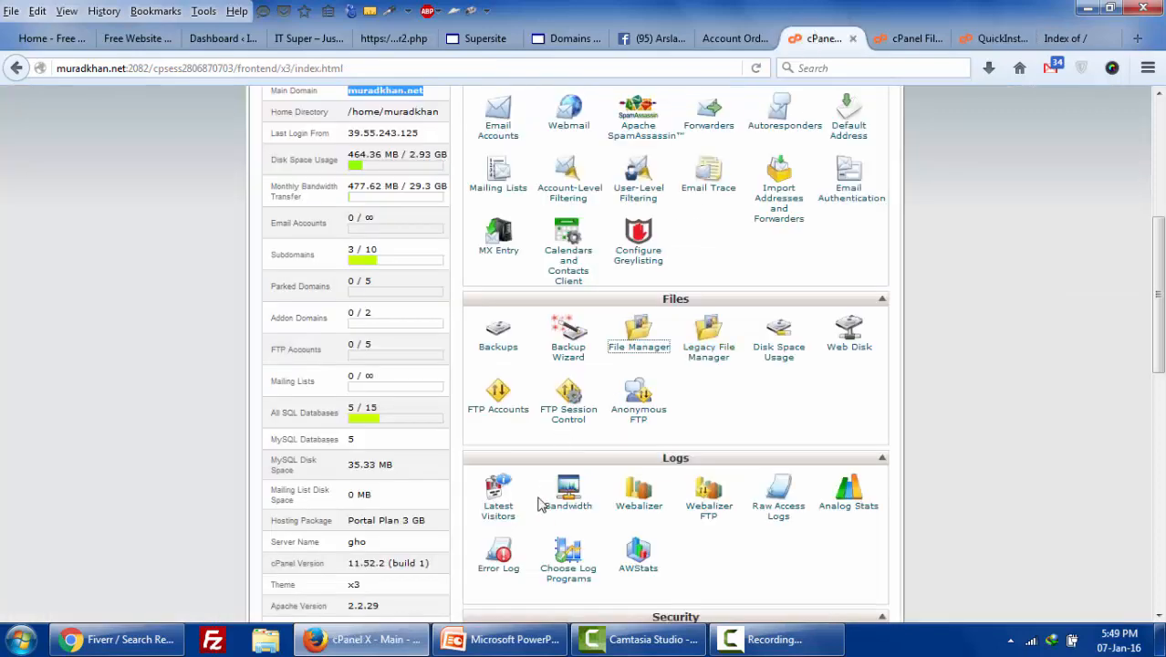
scroll(558, 448, "down", 1)
scroll(559, 448, "down", 3)
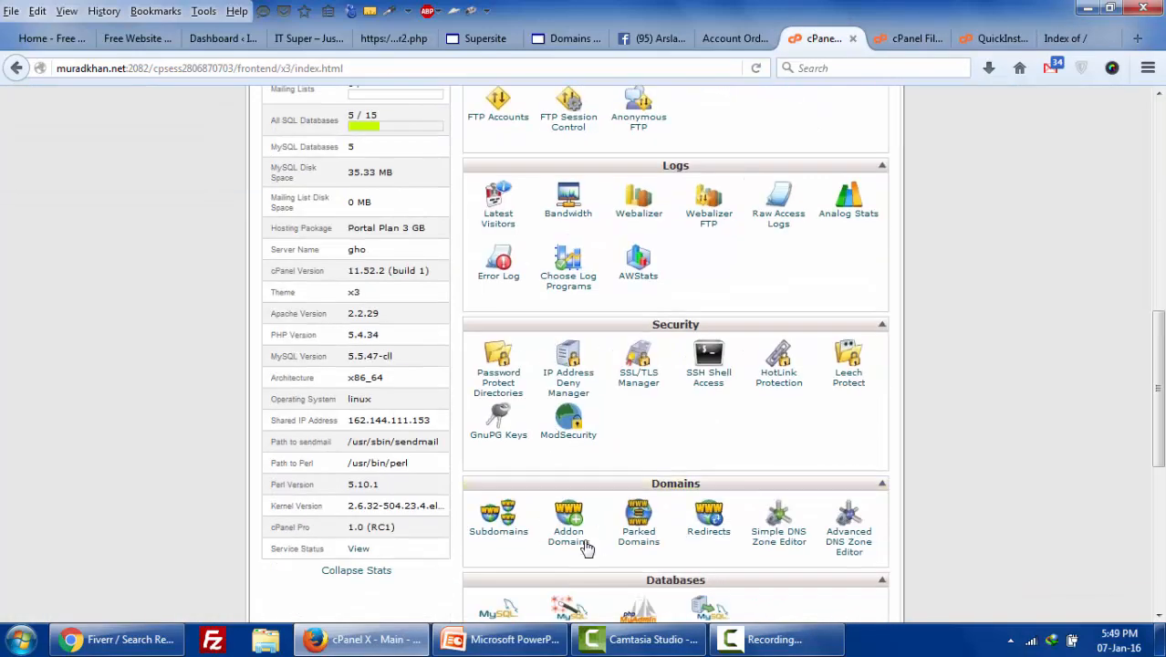
left_click(908, 41)
left_click(973, 39)
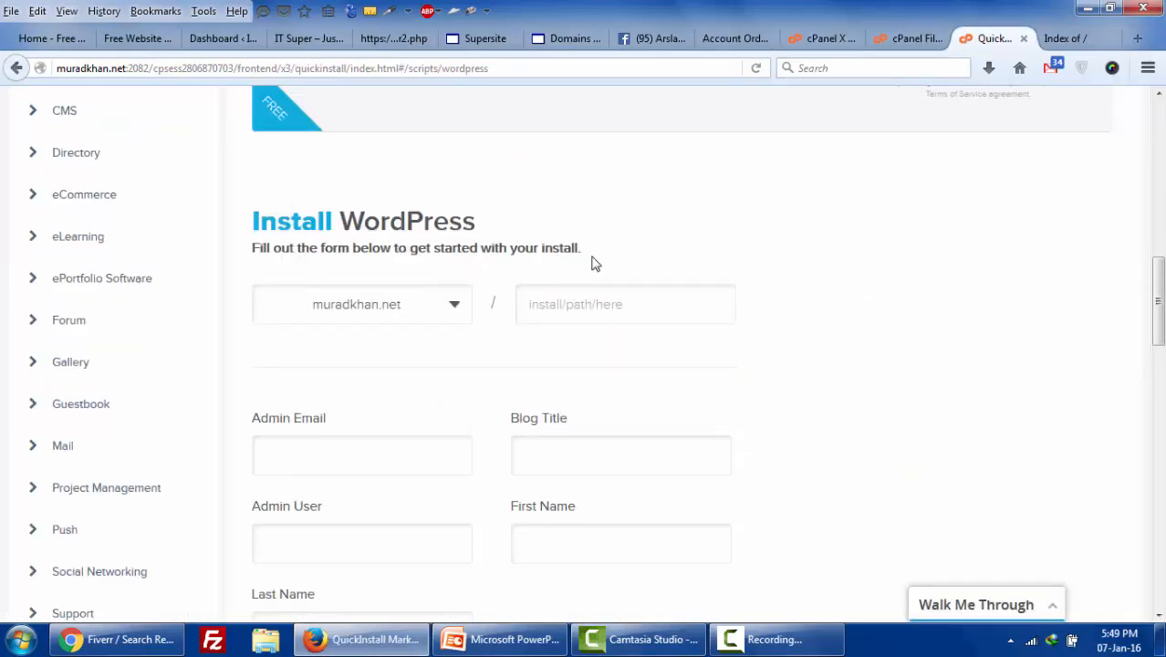
- Keep the main domain and clear the install path so WordPress installs at the root
left_click(449, 314)
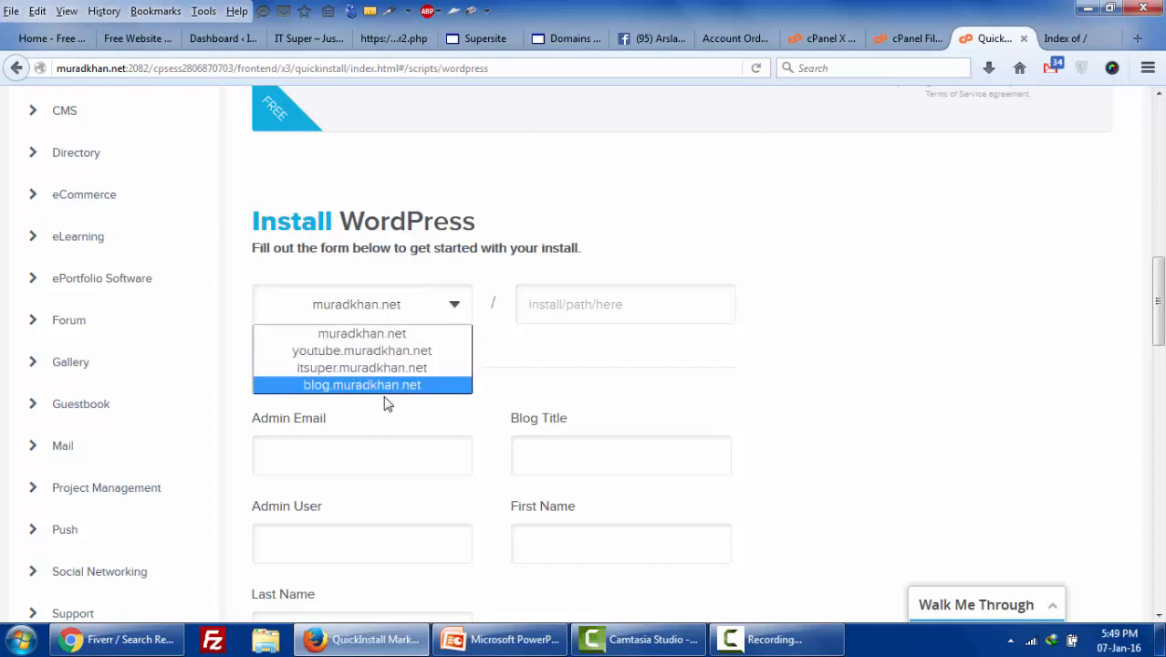
left_click(545, 310)
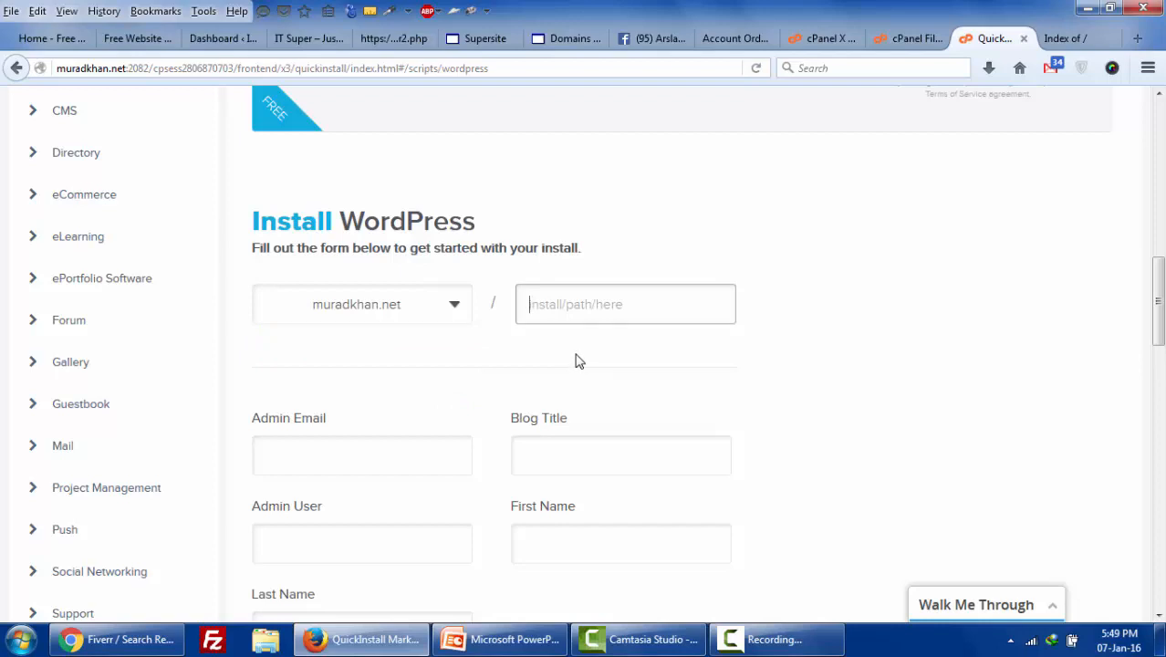
left_click(554, 308)
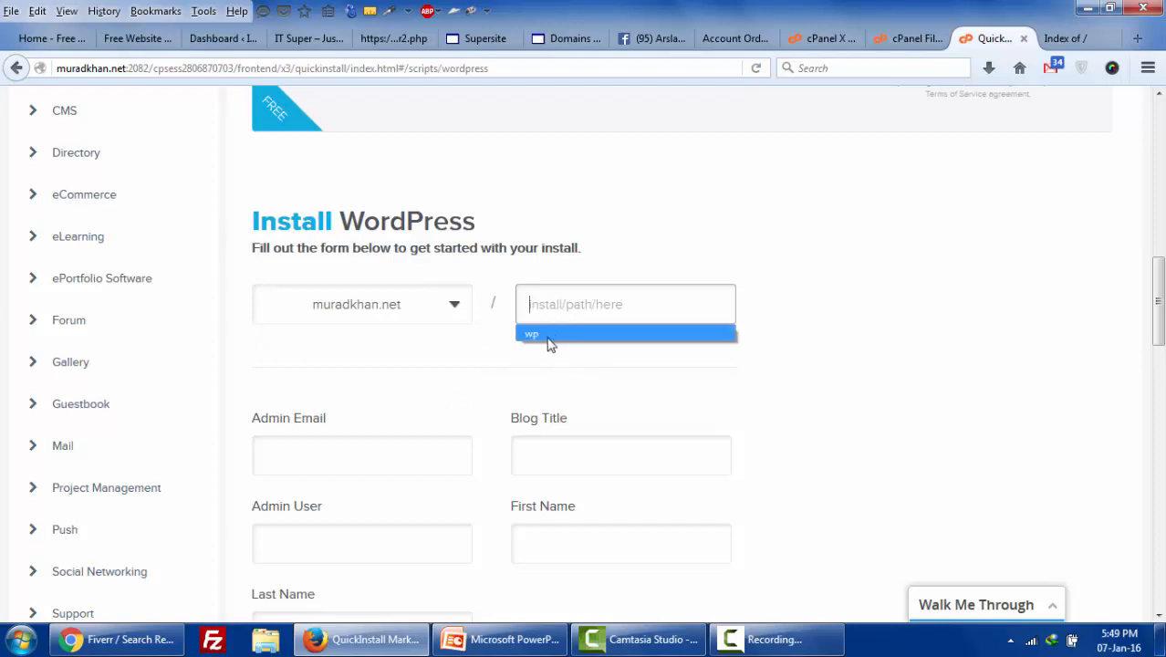
left_click(549, 335)
double_click(572, 313)
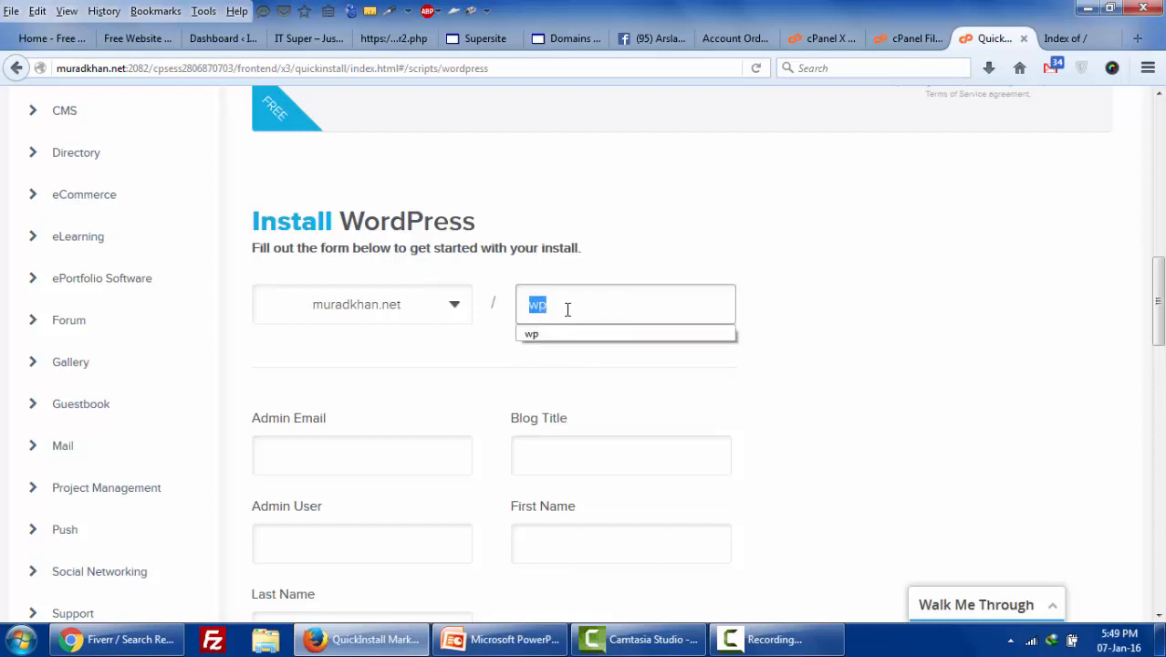
type("blog")
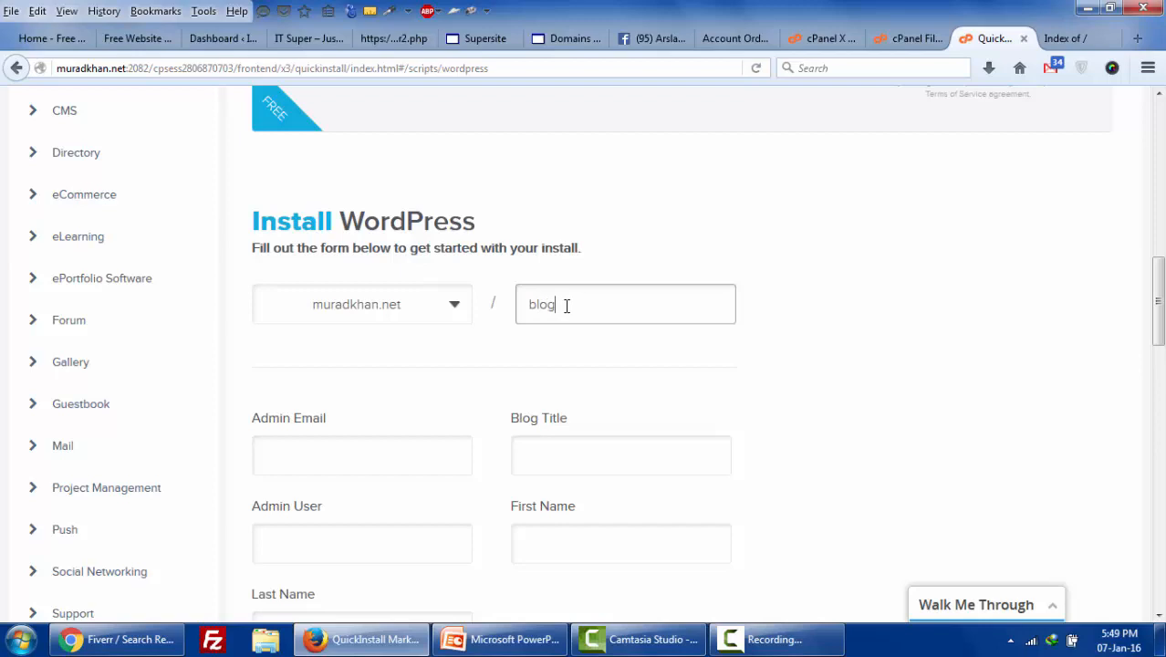
double_click(563, 307)
key("BackSpace")
type("website")
double_click(602, 306)
key("BackSpace")
- Fill in the admin e-mail, blog title 'IT Super' and admin username 'admin'
left_click(354, 449)
left_click(354, 449)
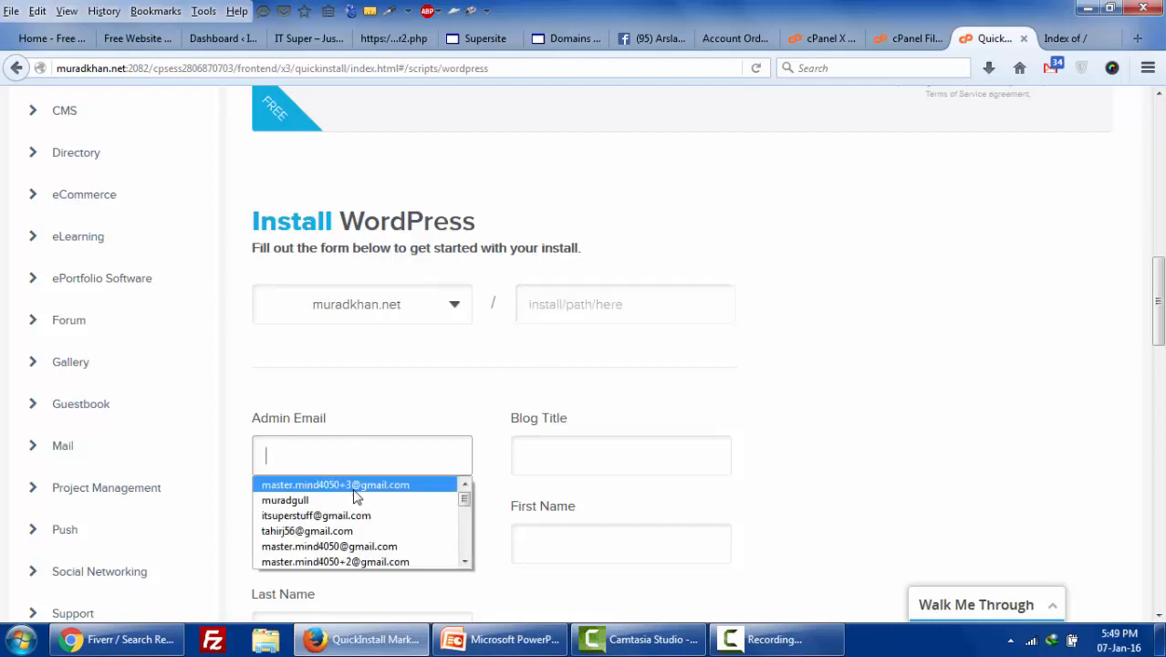
left_click(362, 489)
left_click(573, 453)
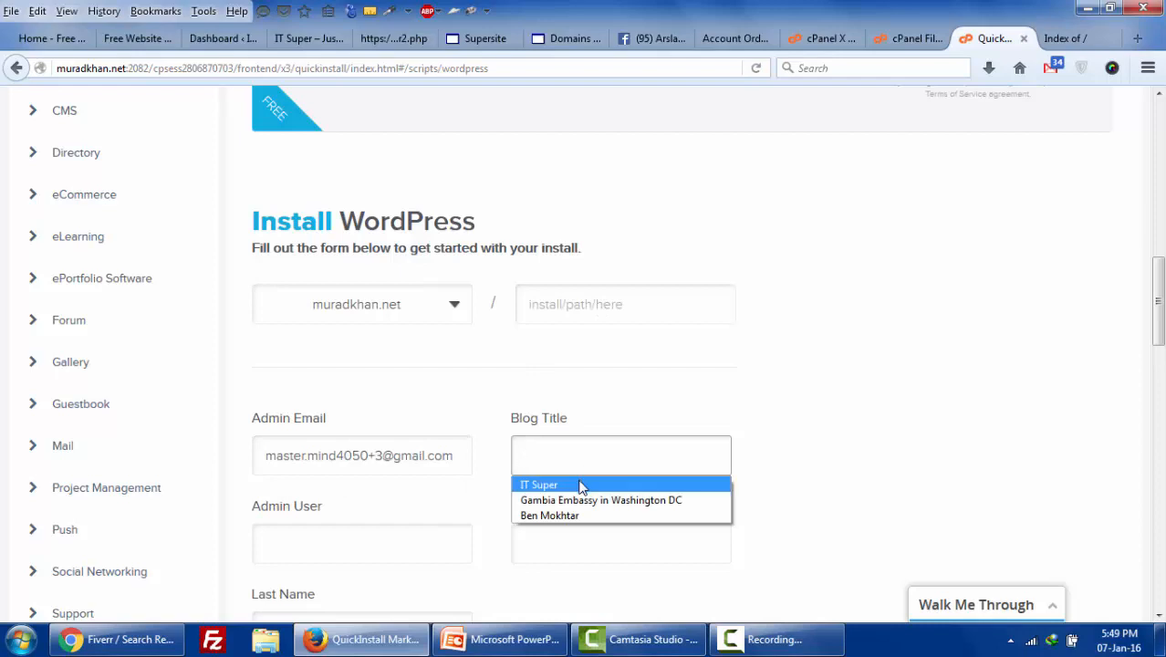
left_click(583, 482)
left_click(422, 536)
left_click(423, 536)
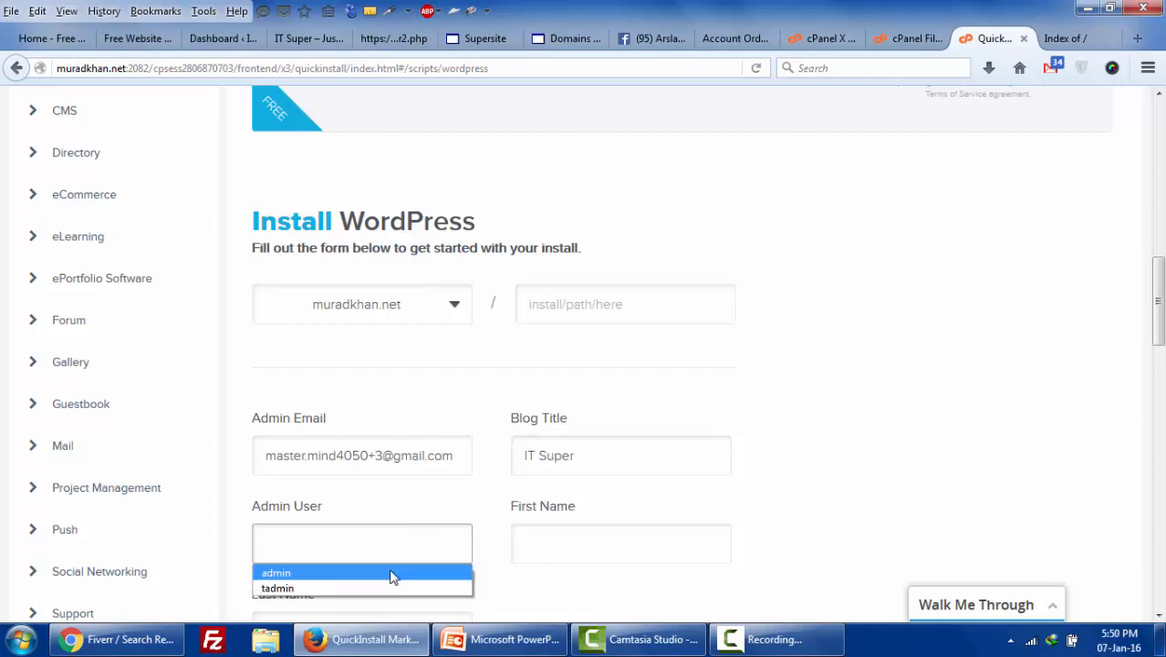
left_click(391, 573)
- Fill in the owner's first and last names from saved suggestions
scroll(614, 463, "down", 3)
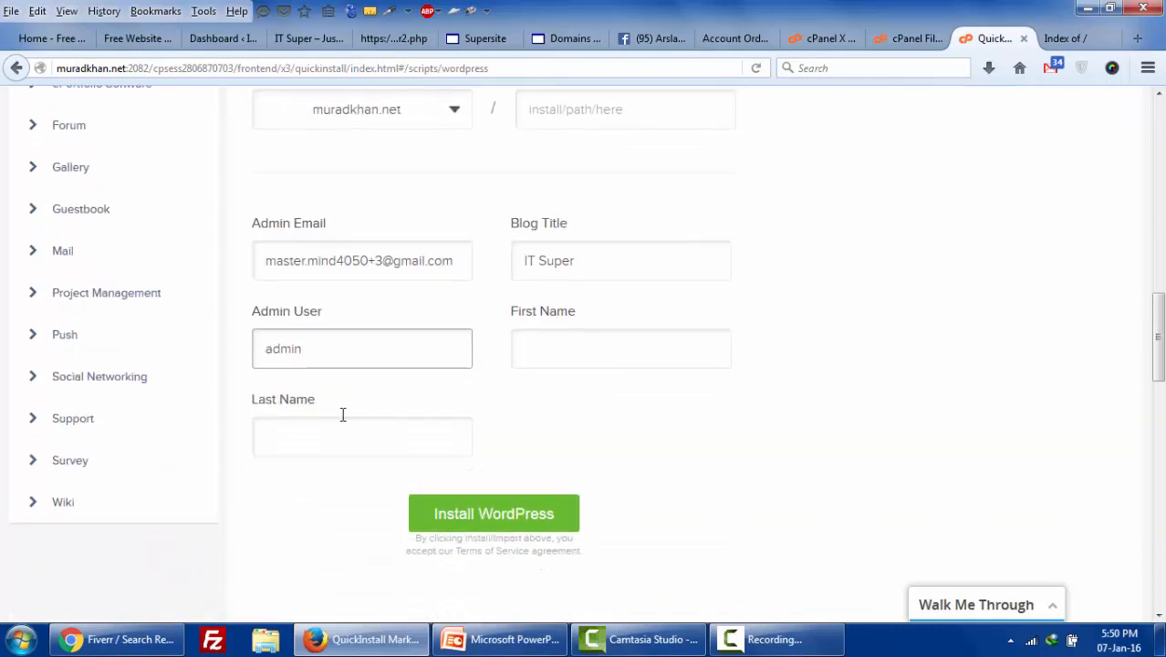
left_click(350, 353)
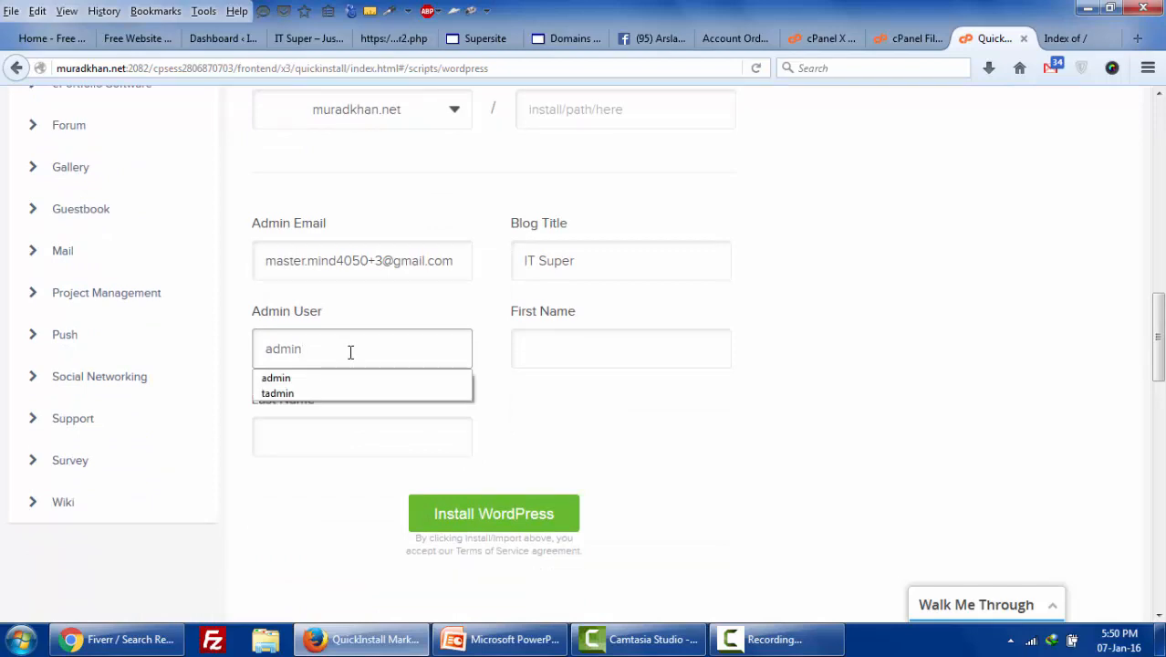
left_click(594, 347)
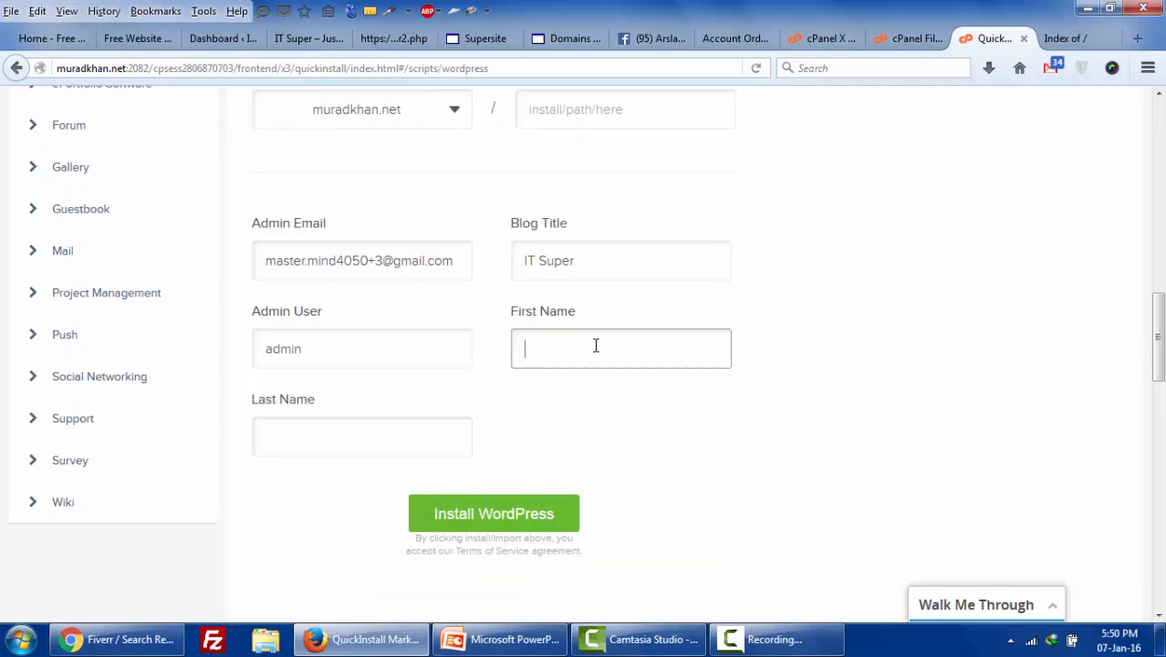
left_click(595, 345)
left_click(588, 383)
left_click(399, 433)
left_click(325, 467)
scroll(574, 456, "up", 6)
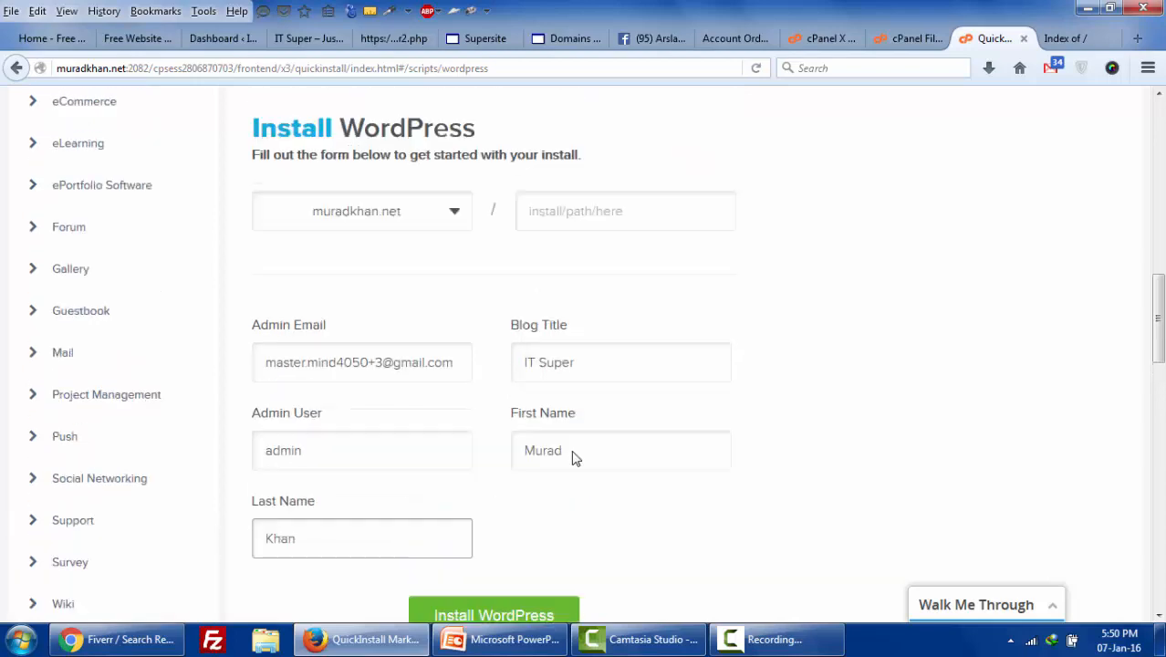
scroll(575, 459, "down", 5)
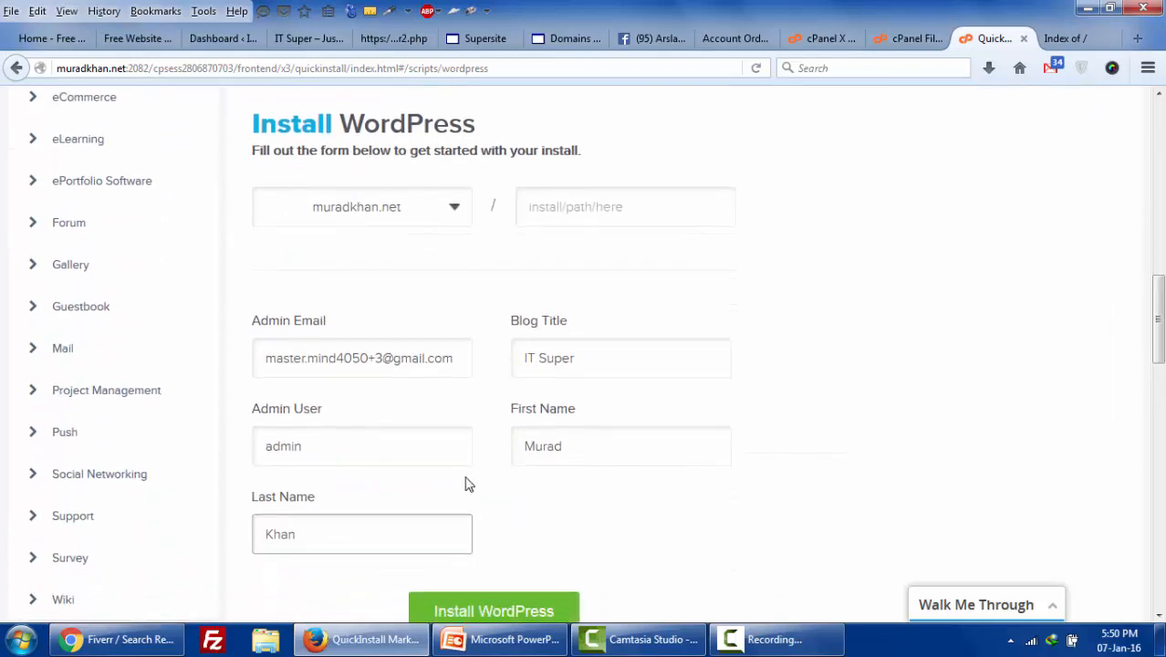
- Run the WordPress install, dismiss the theme popup, and view the new admin login details
left_click(495, 608)
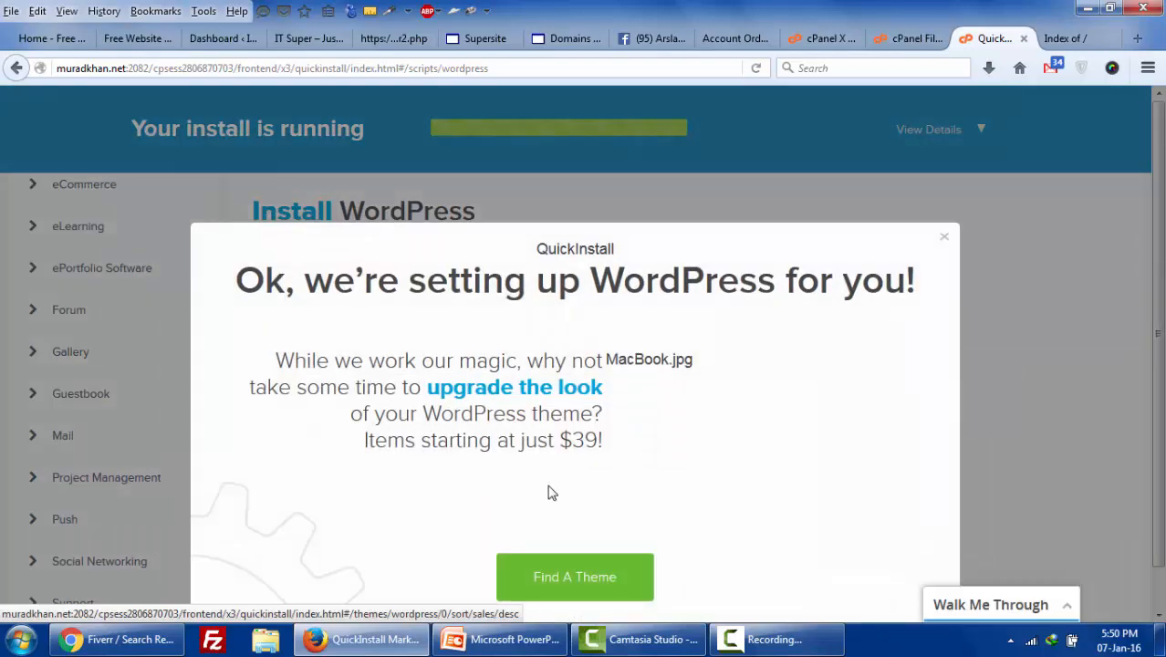
left_click(944, 239)
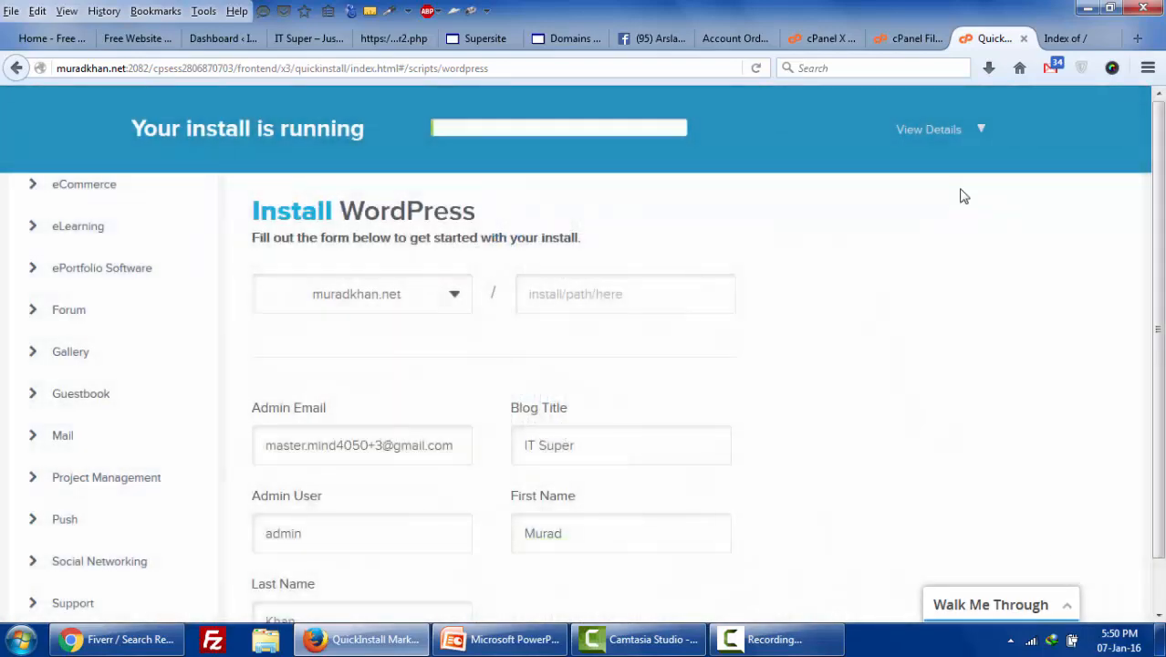
left_click(972, 129)
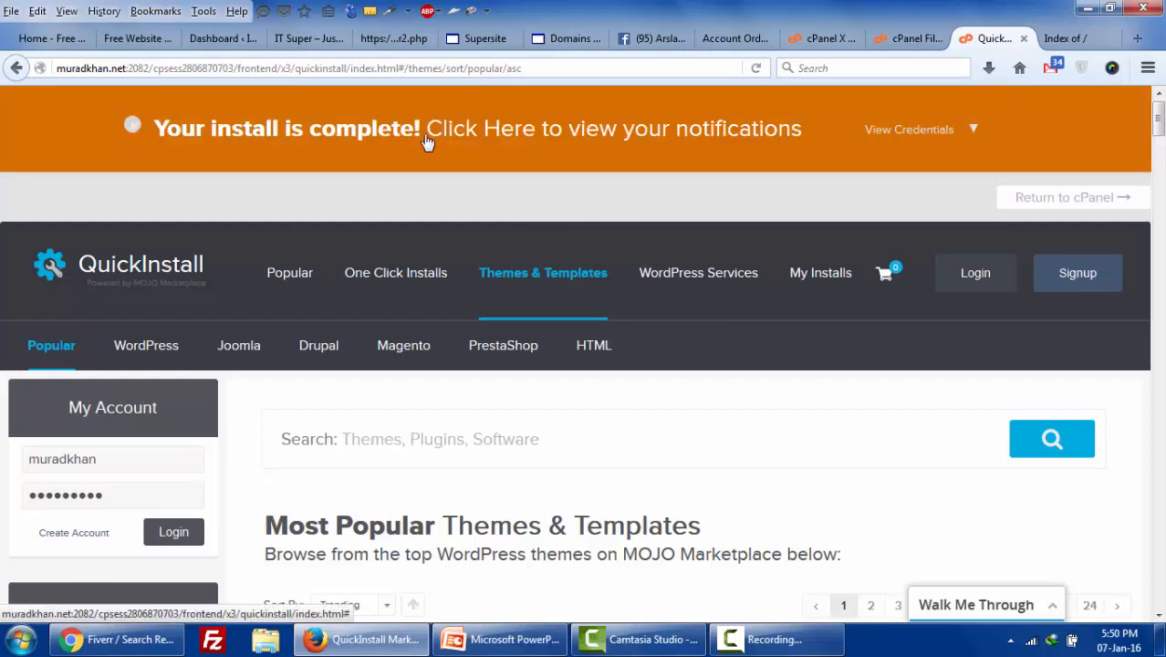
left_click(970, 131)
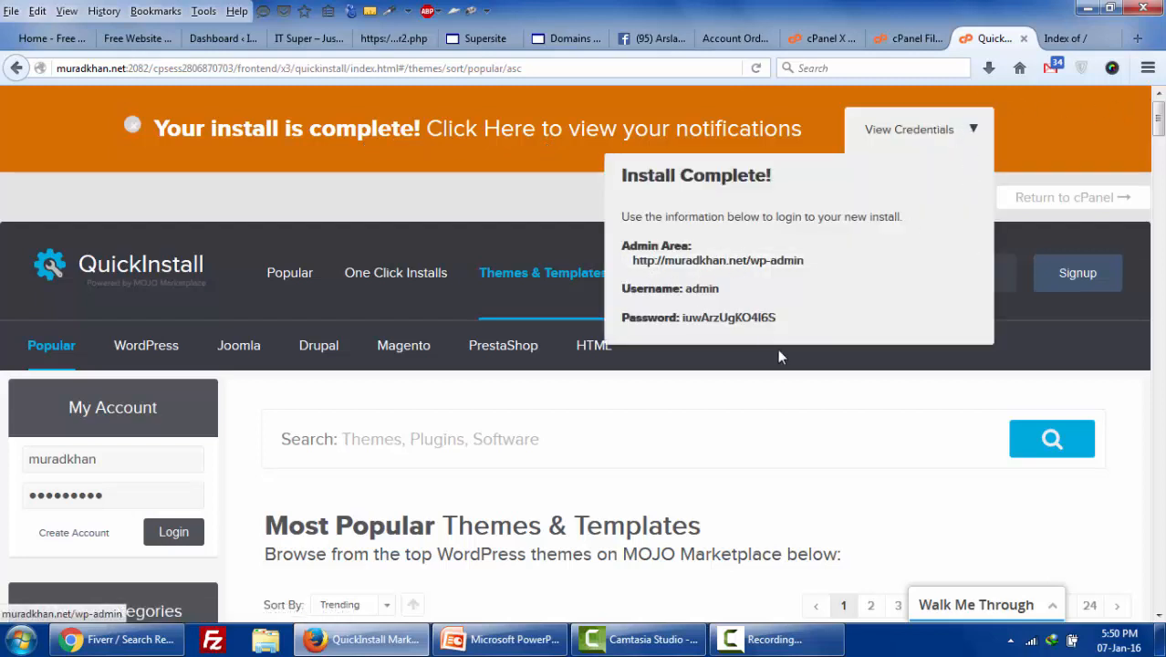
left_click(1057, 39)
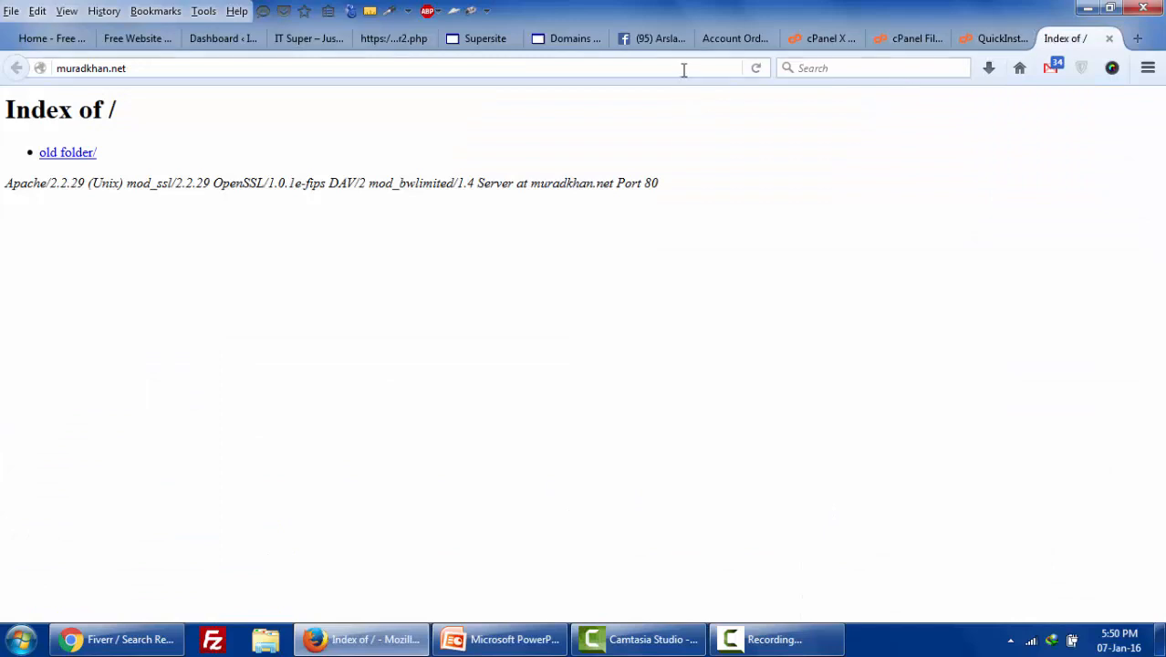
- Reload the site to see the 'IT Super coming soon' page, then return to the credentials
left_click(751, 70)
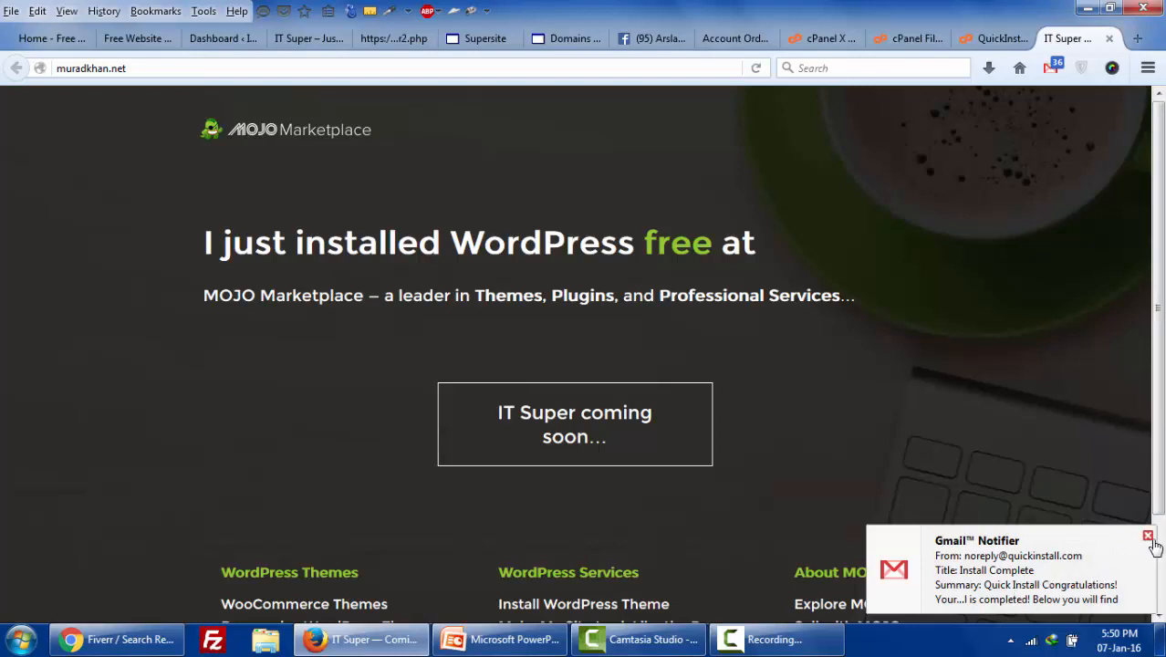
left_click(1149, 537)
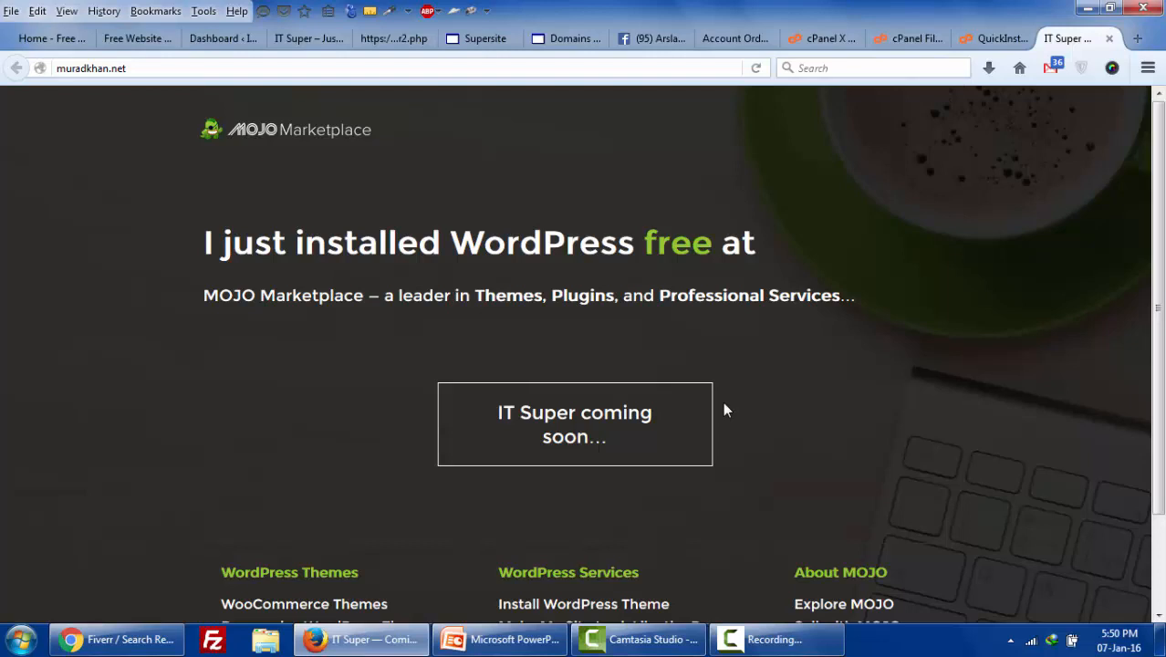
left_click(985, 38)
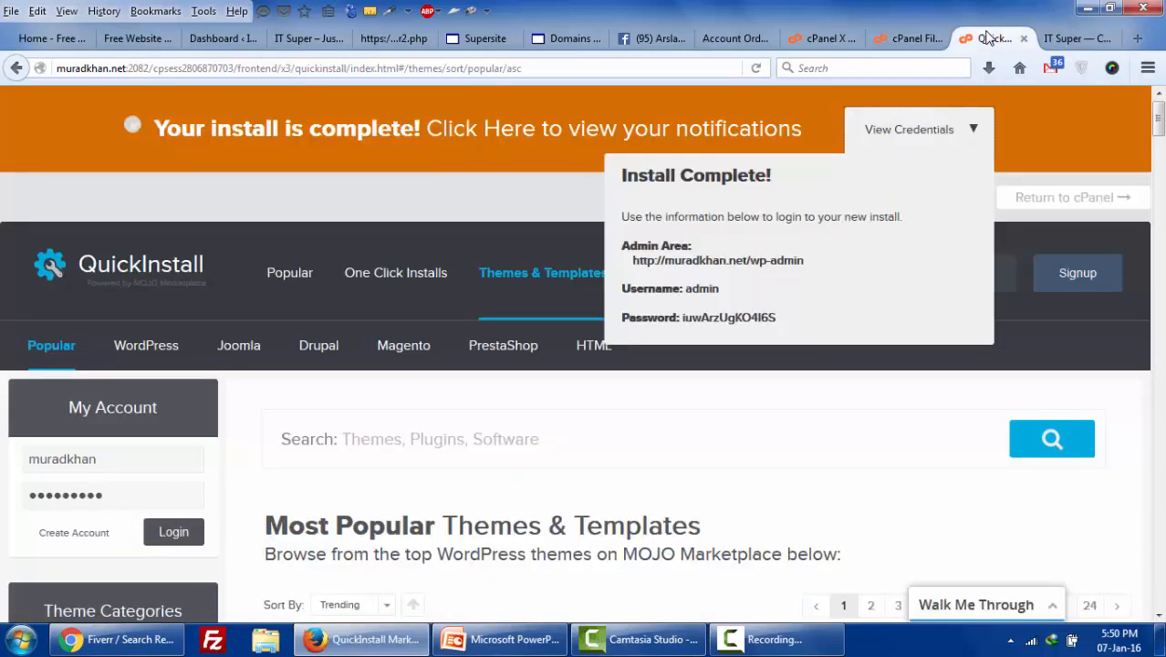
- Open the wp-admin login in a new tab and copy the generated admin password
right_click(746, 260)
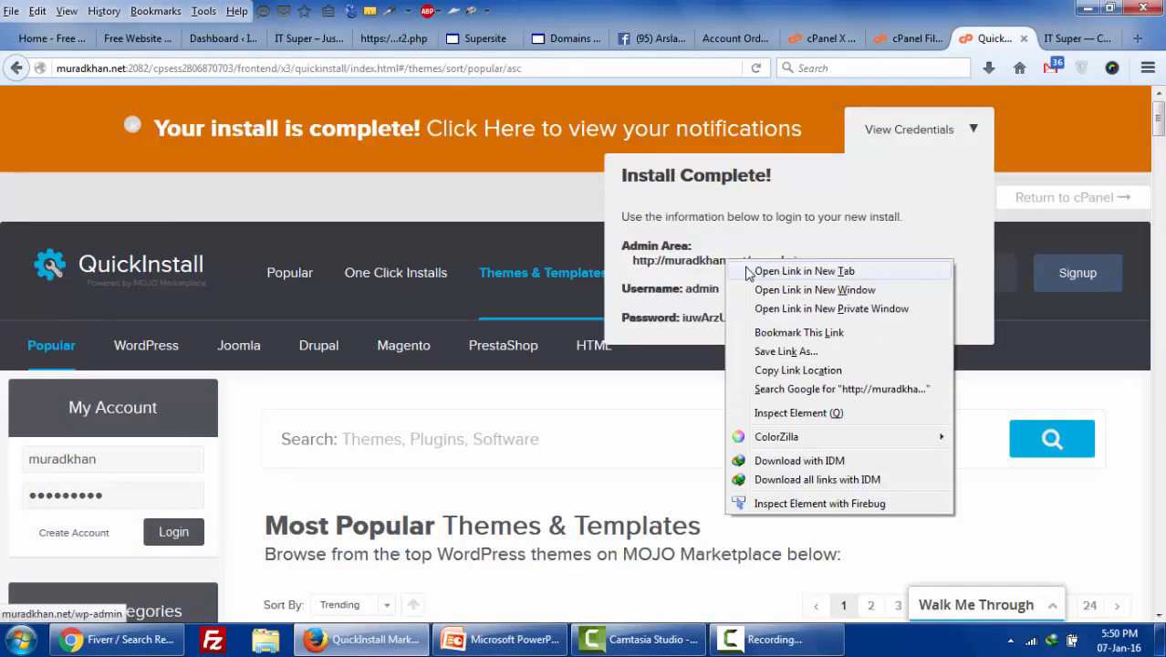
left_click(766, 269)
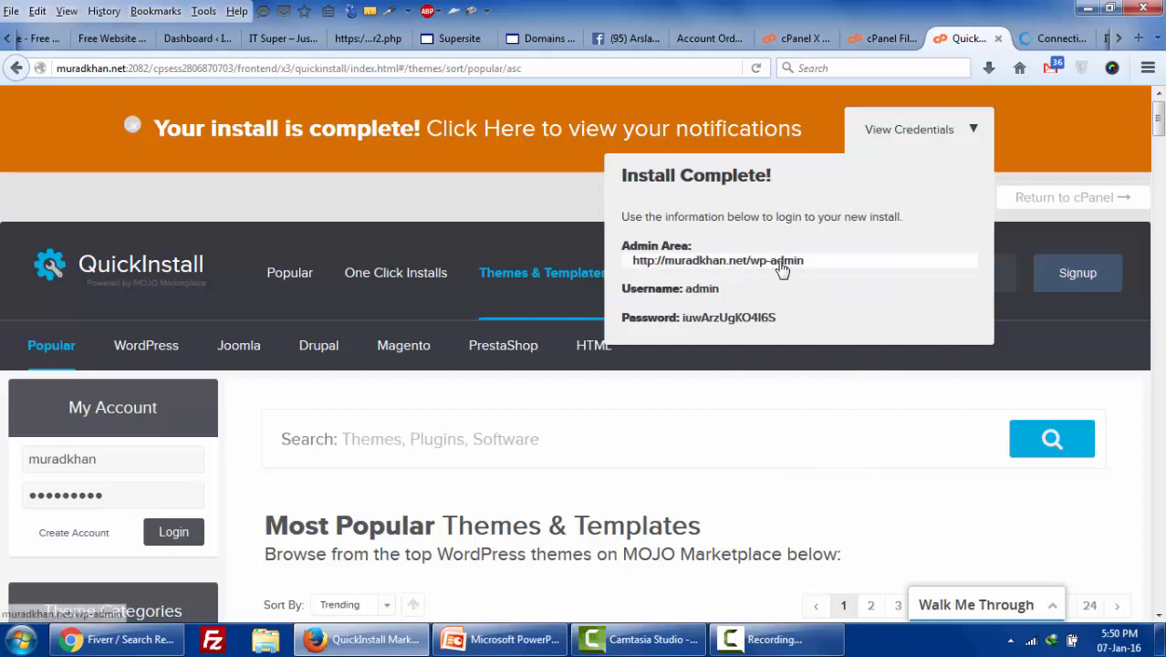
left_click_drag(682, 316, 805, 334)
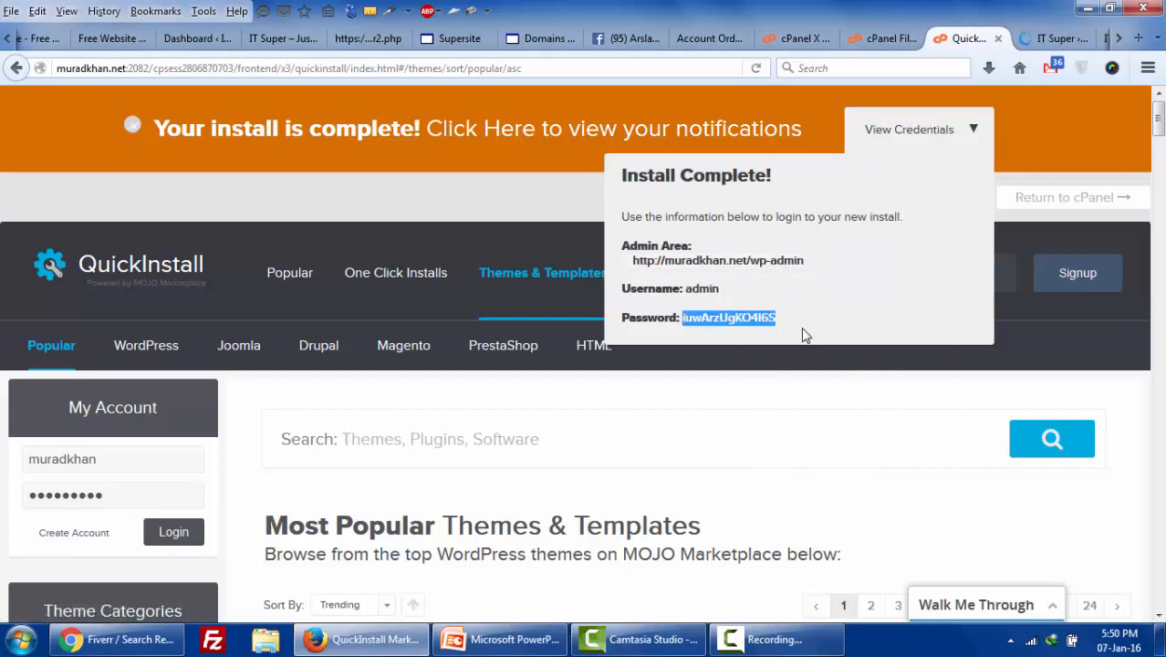
right_click(757, 317)
left_click(776, 327)
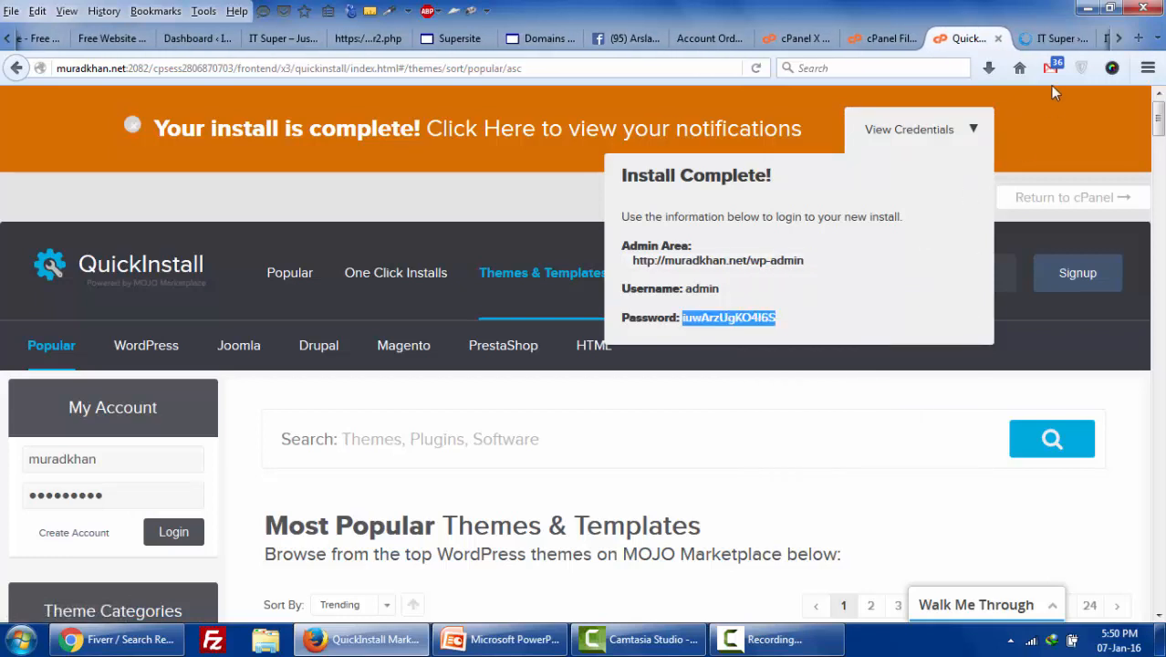
left_click(1053, 39)
- Log in to WordPress as admin with the pasted password and dismiss the browser's login prompt
left_click(628, 330)
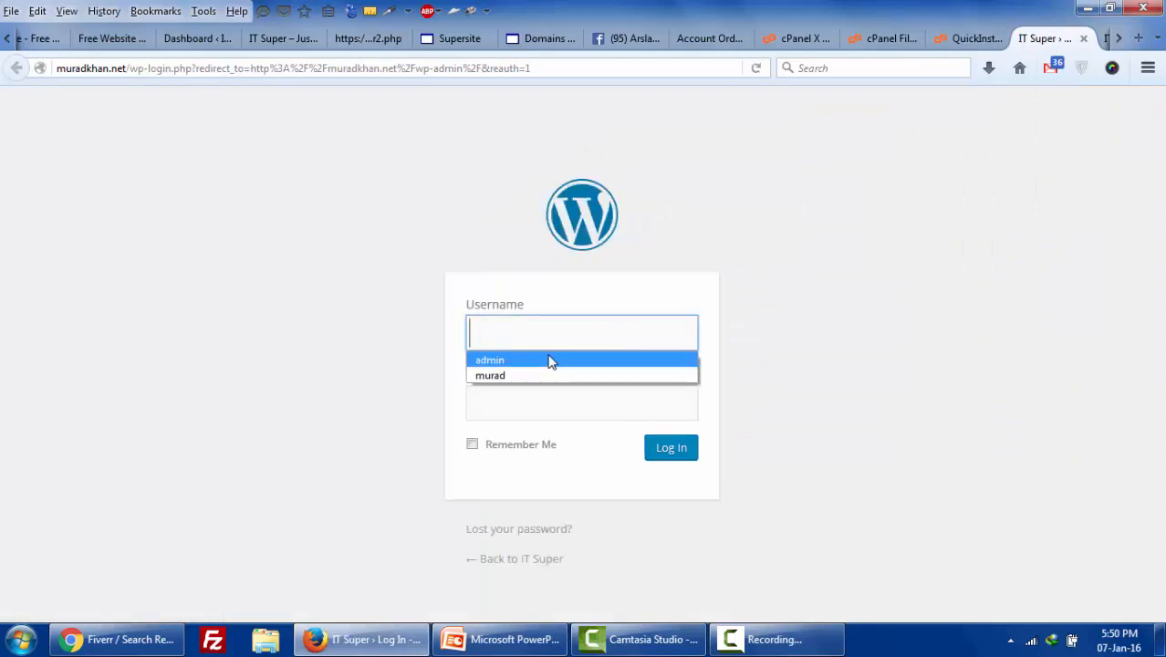
left_click(549, 360)
left_click(548, 391)
double_click(548, 390)
right_click(548, 391)
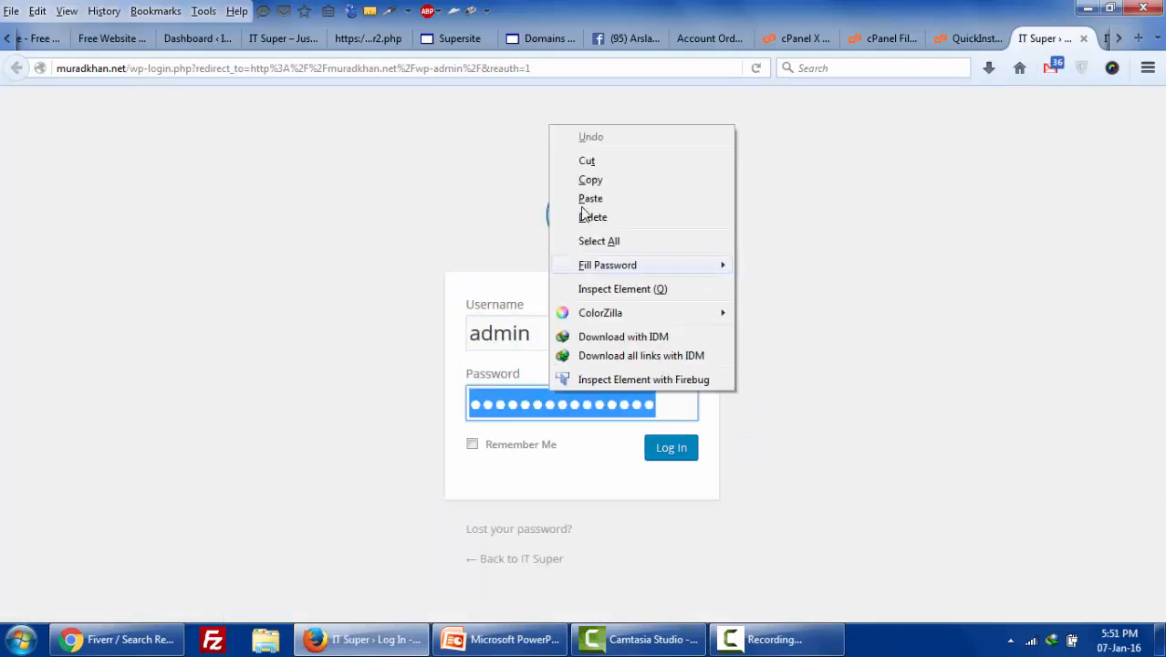
left_click(590, 199)
left_click(672, 447)
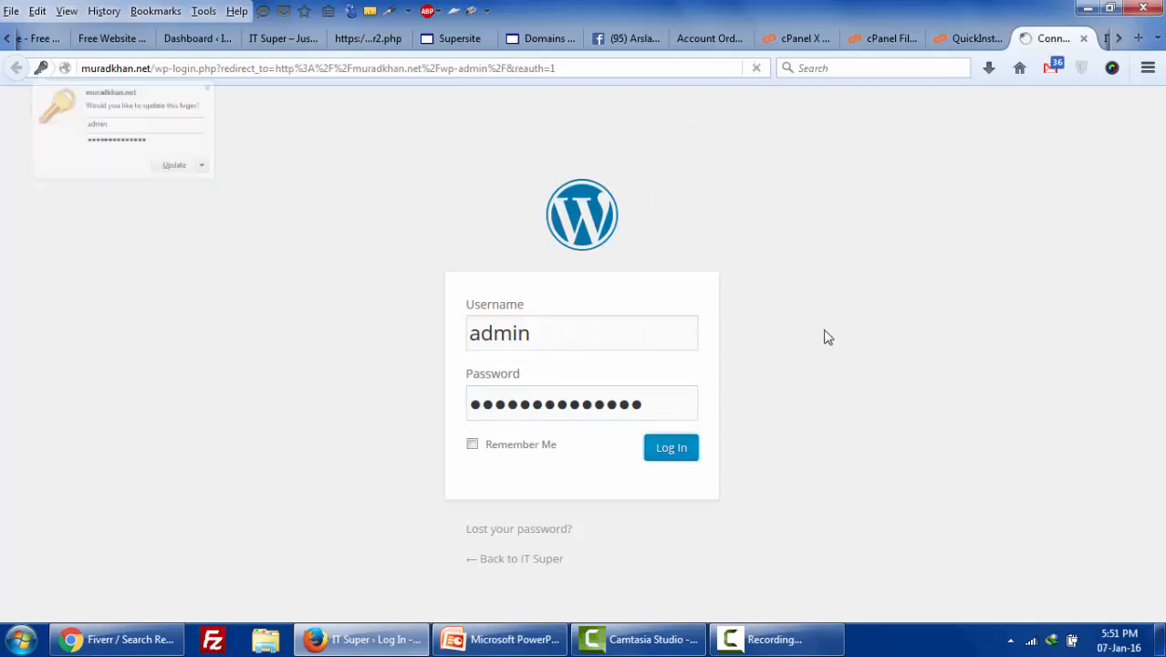
left_click(1119, 39)
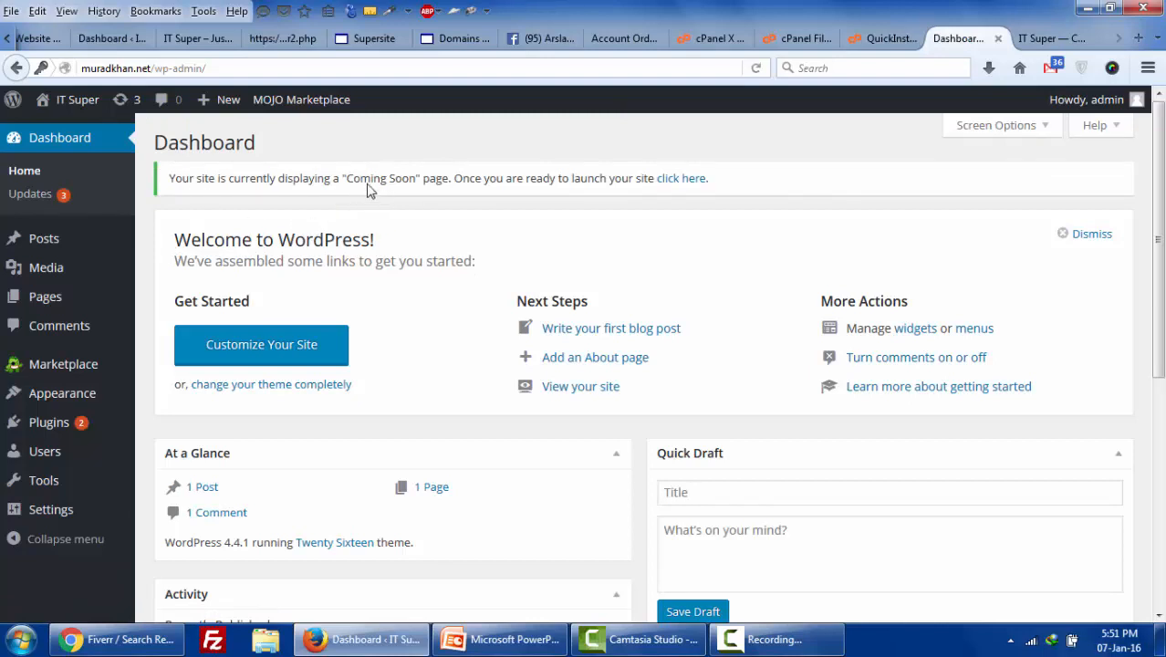
- Launch the site from the Dashboard's Coming Soon notice and reload muradkhan.net to show Hello world!
left_click_drag(363, 182, 421, 183)
left_click(1063, 39)
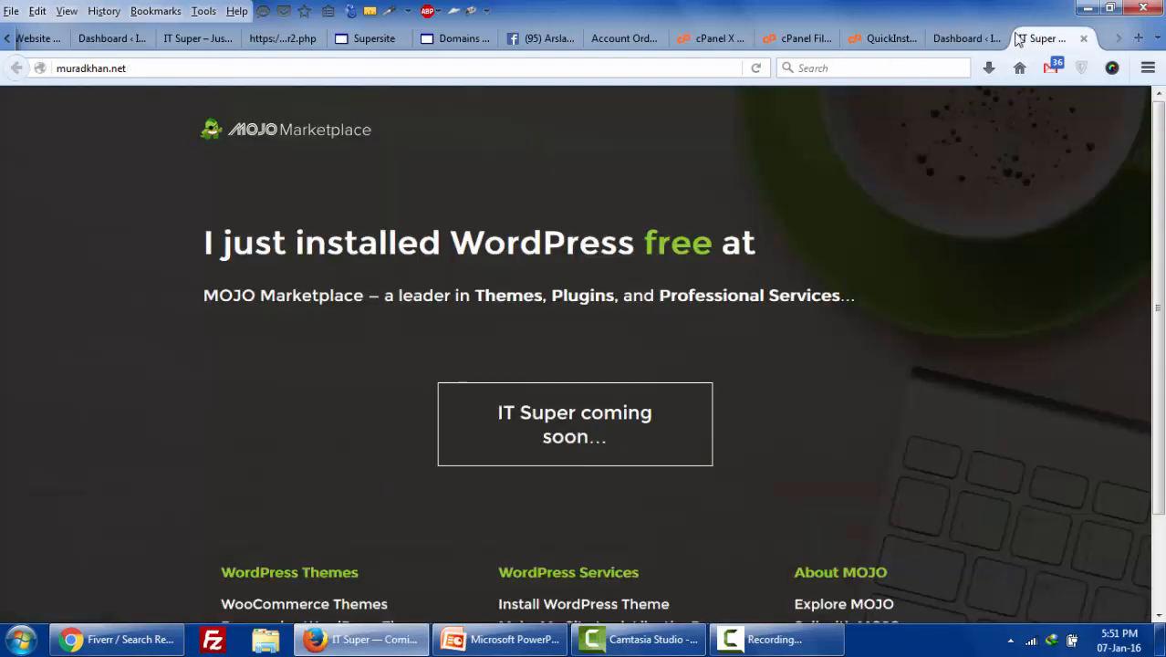
left_click(965, 38)
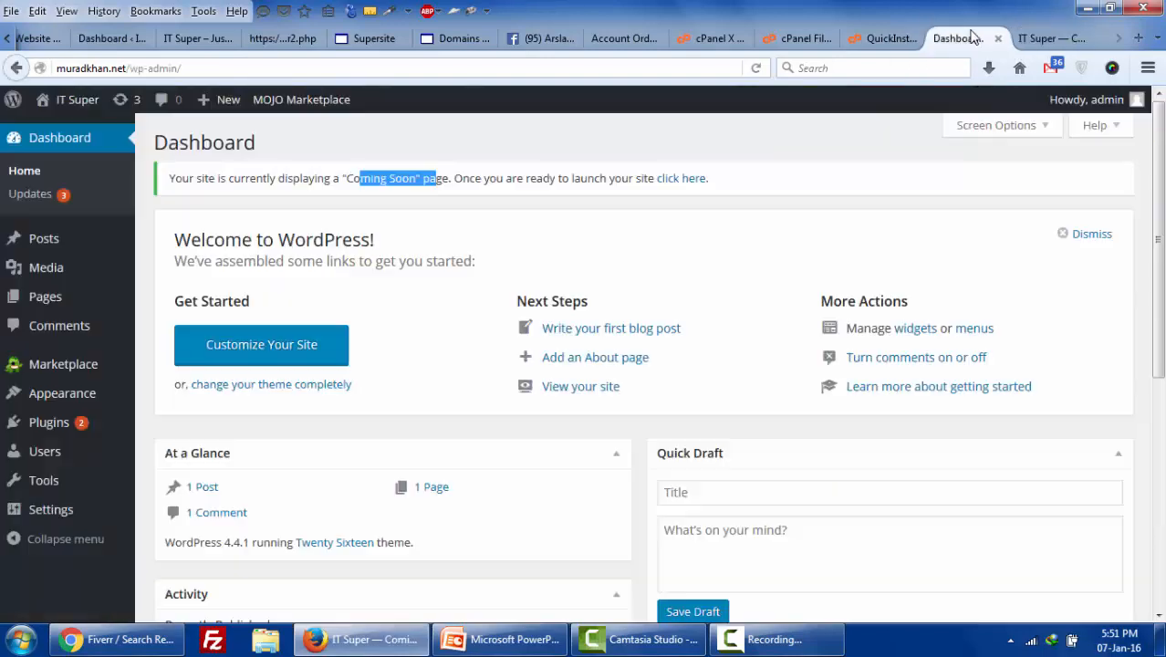
left_click(679, 179)
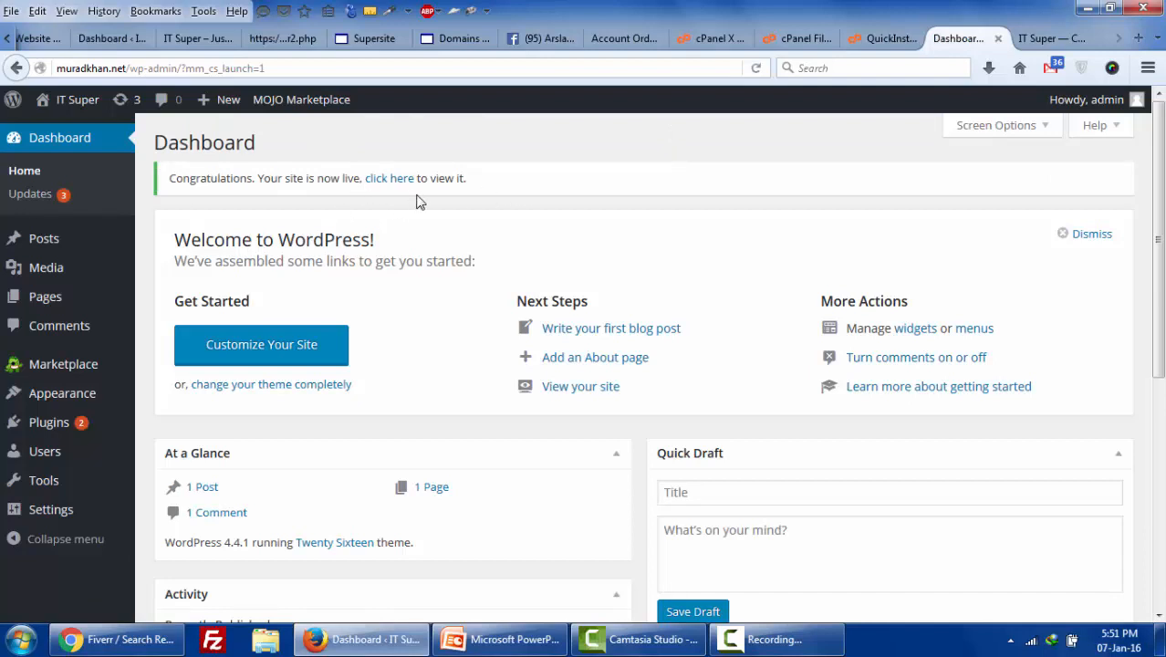
left_click(1076, 38)
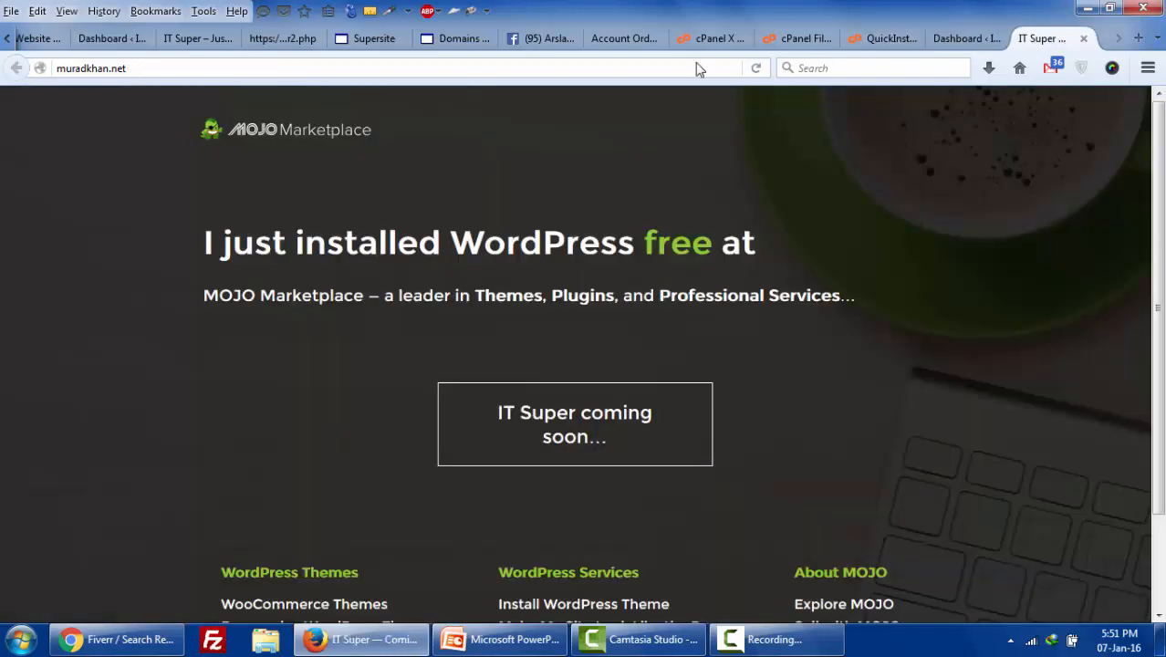
left_click(755, 71)
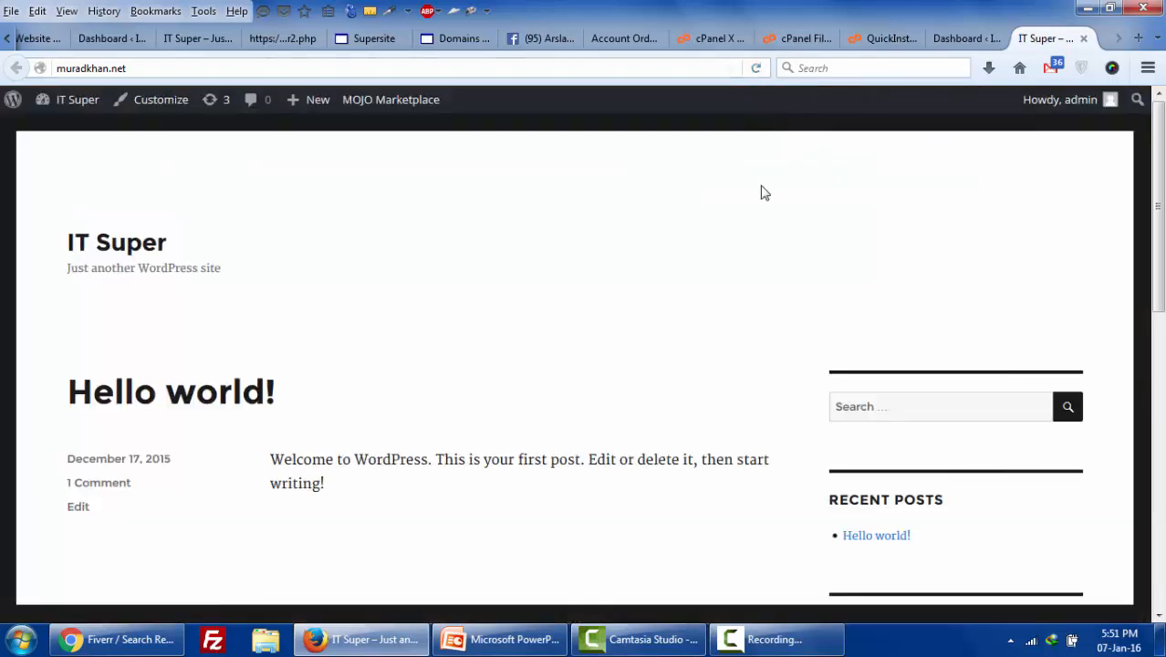
- Scroll through the live IT Super site, glance at QuickInstall, then switch to the Byet account details
scroll(763, 191, "down", 5)
scroll(763, 201, "up", 4)
scroll(367, 307, "up", 2)
left_click(862, 42)
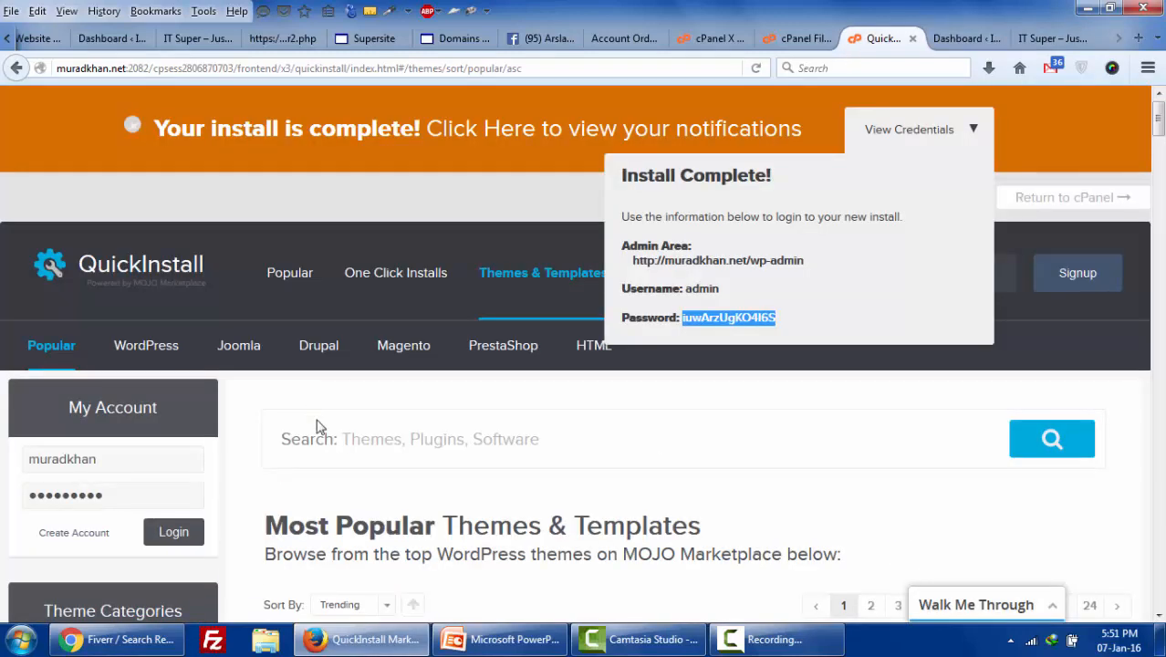
left_click(1014, 37)
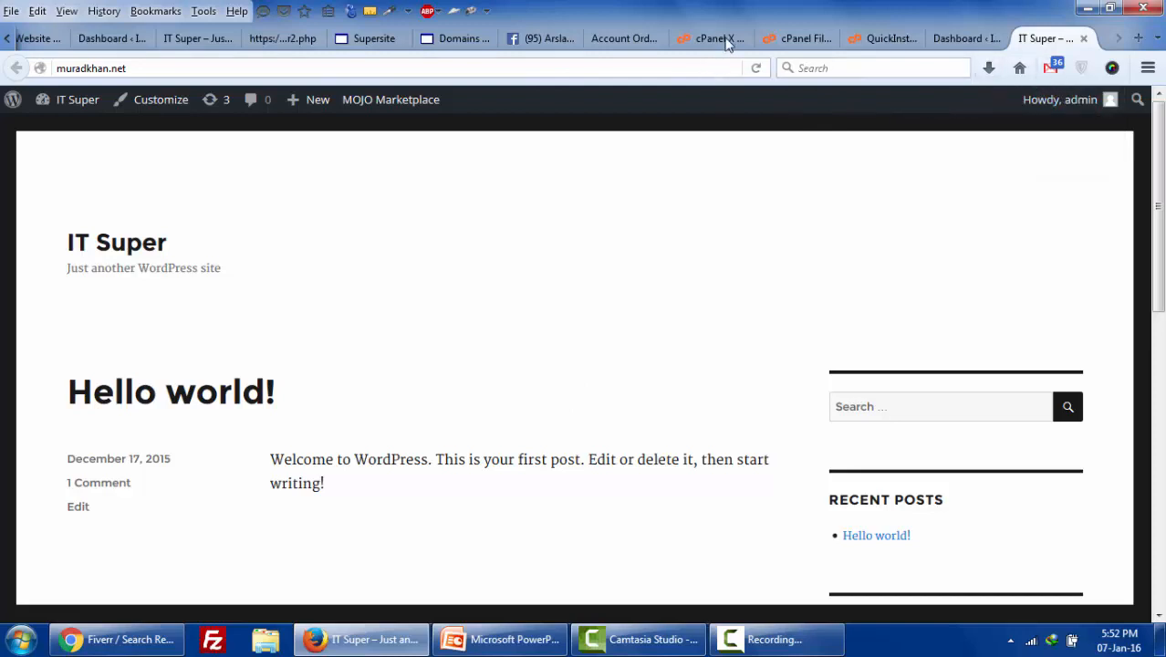
left_click(618, 41)
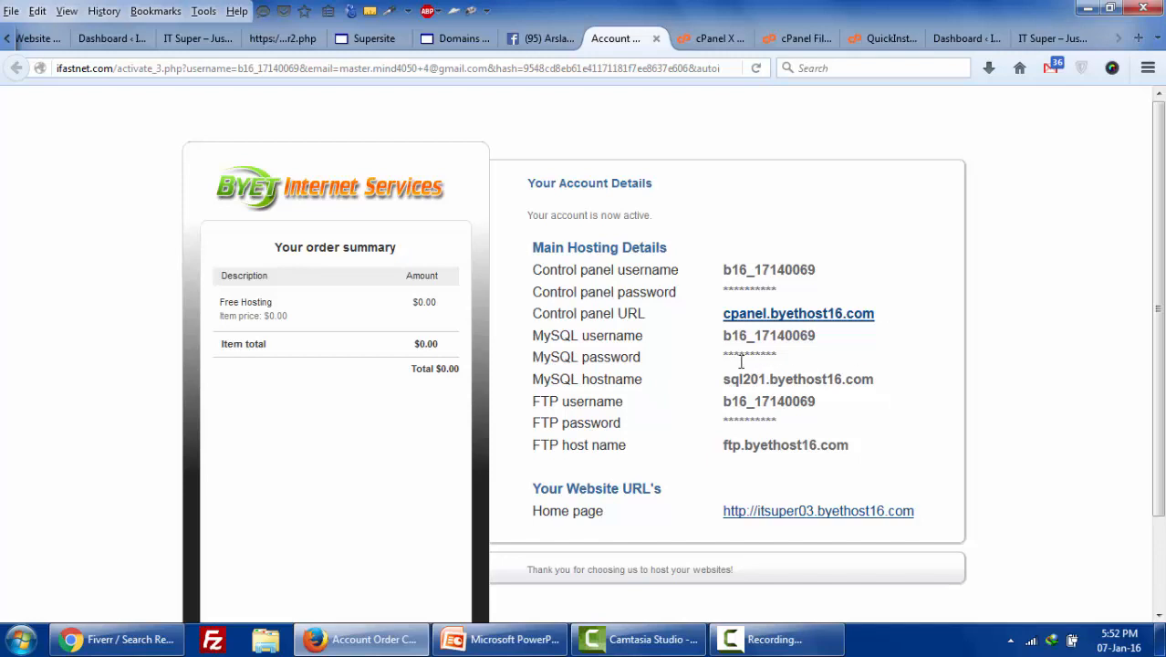
- Open the VistaPanel control panel login in a new tab
right_click(812, 317)
left_click(835, 323)
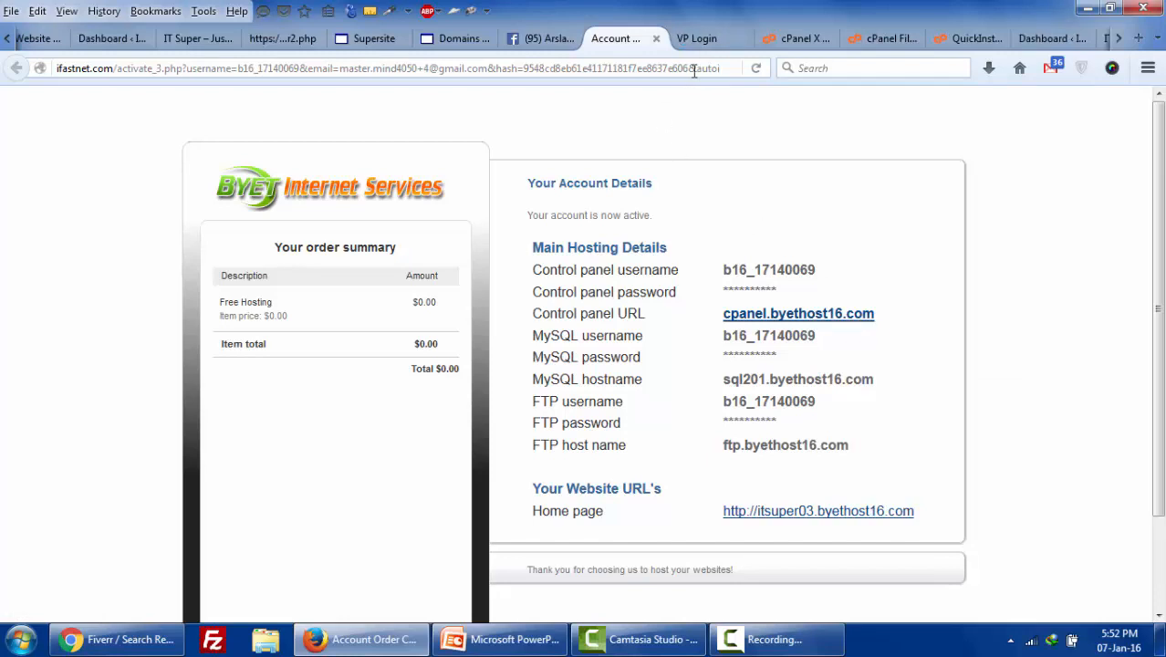
left_click(700, 40)
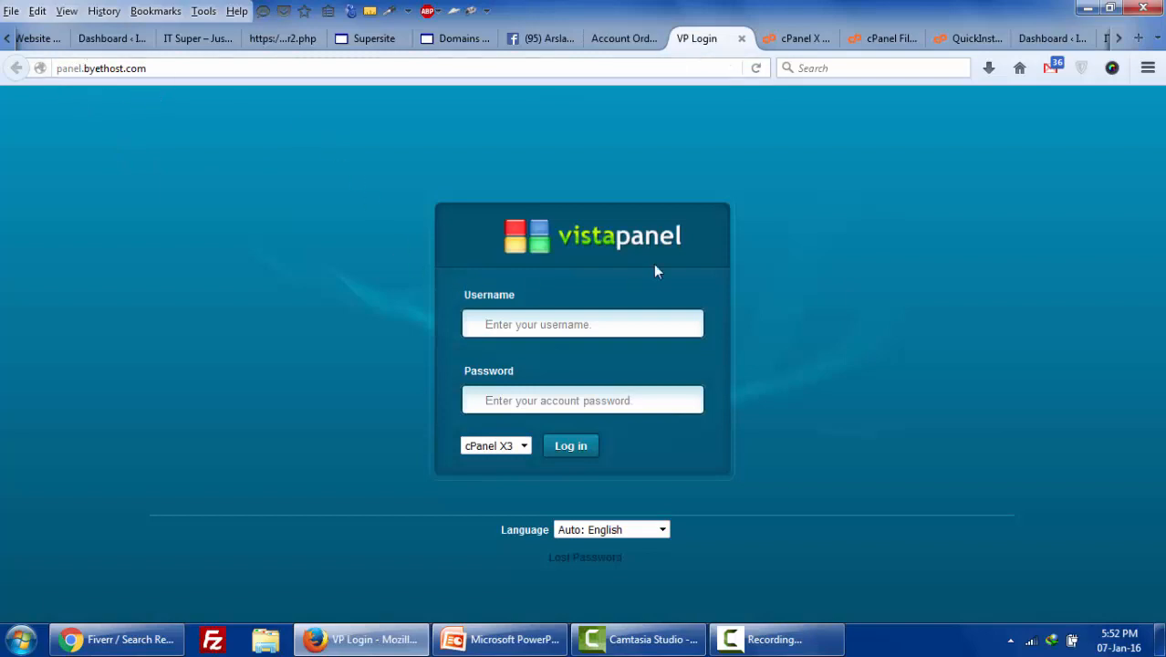
left_click(610, 40)
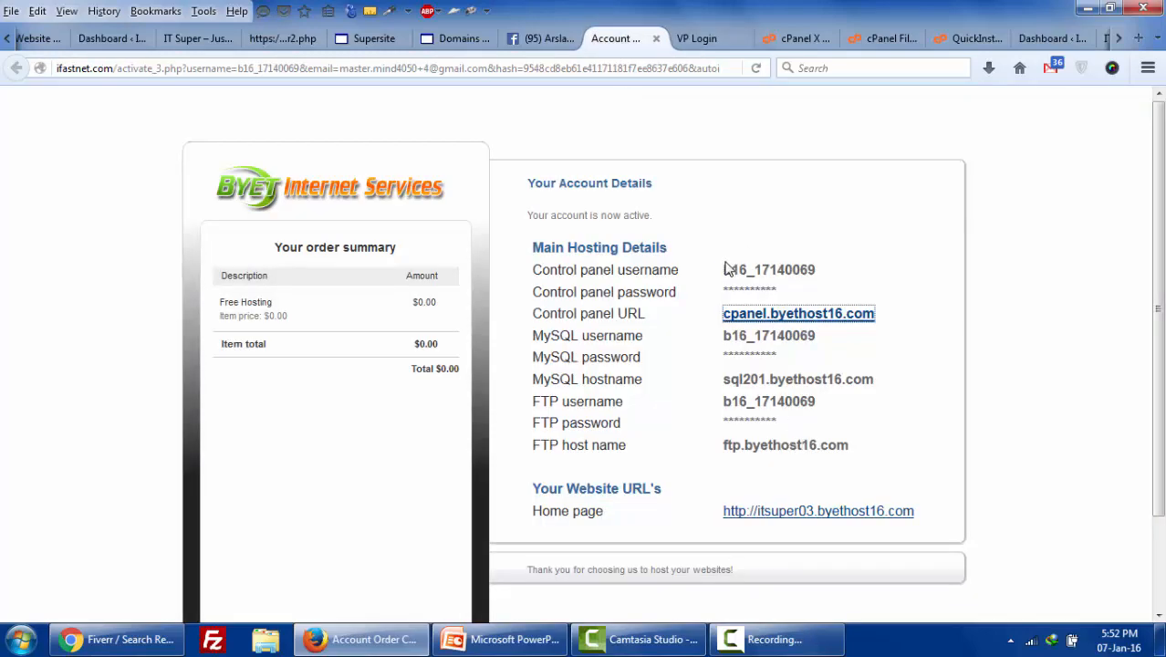
- Copy the control panel username from the account details into the VistaPanel Username field
left_click_drag(725, 268, 815, 269)
key("ctrl+c")
right_click(822, 286)
left_click(838, 292)
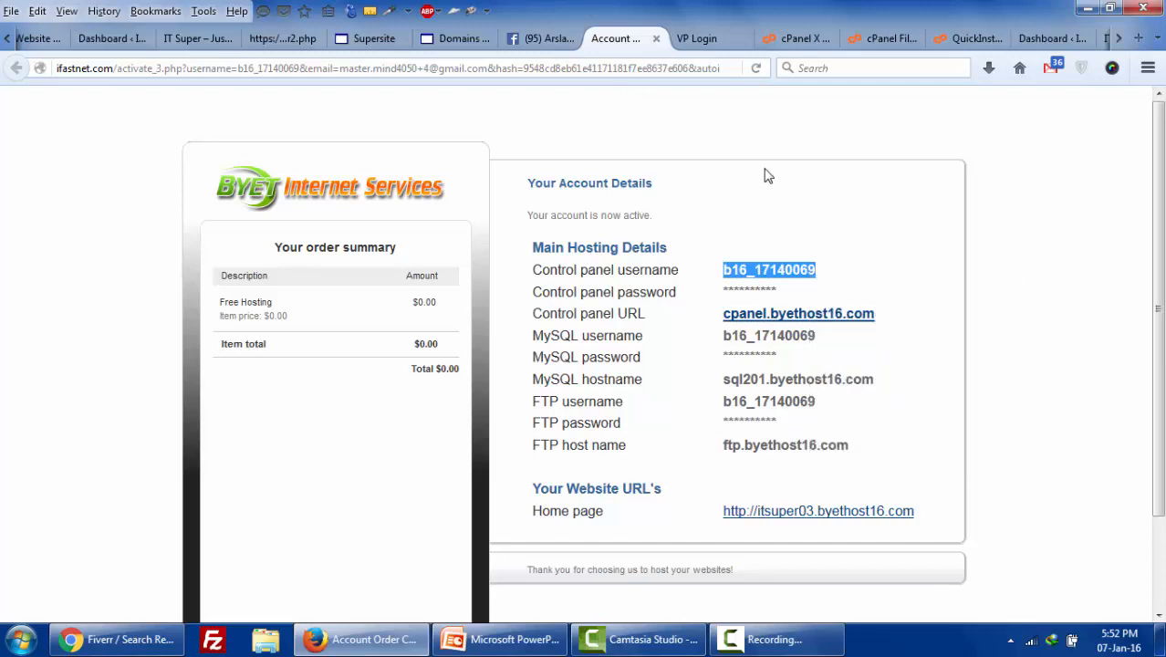
left_click(707, 41)
right_click(636, 328)
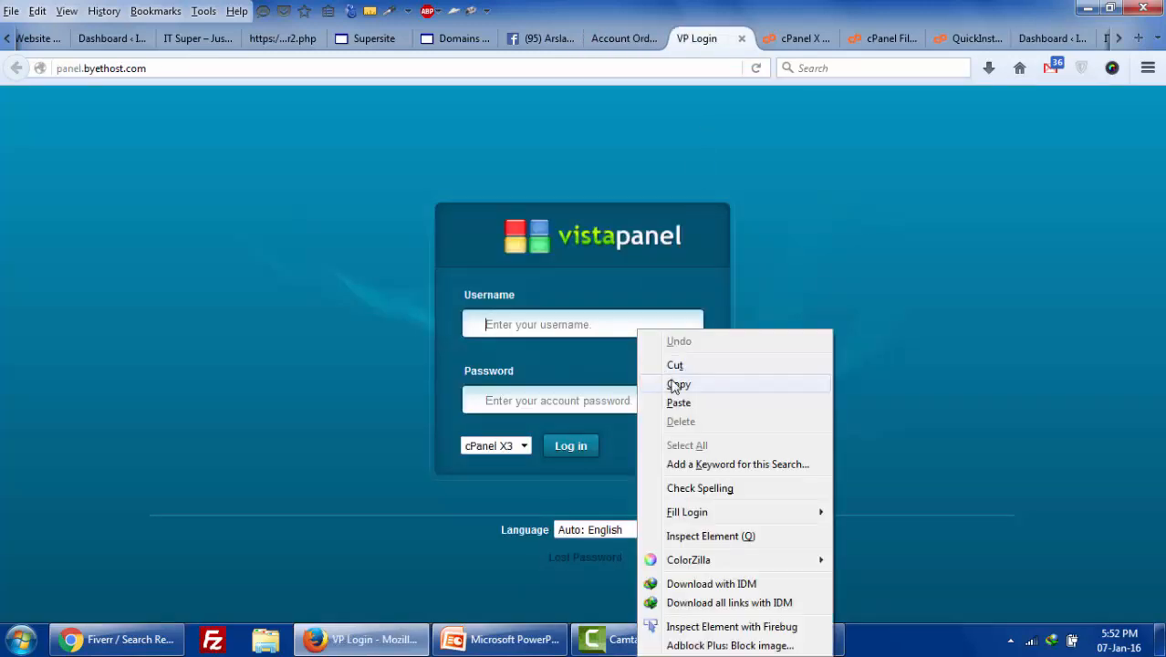
left_click(676, 398)
left_click(614, 392)
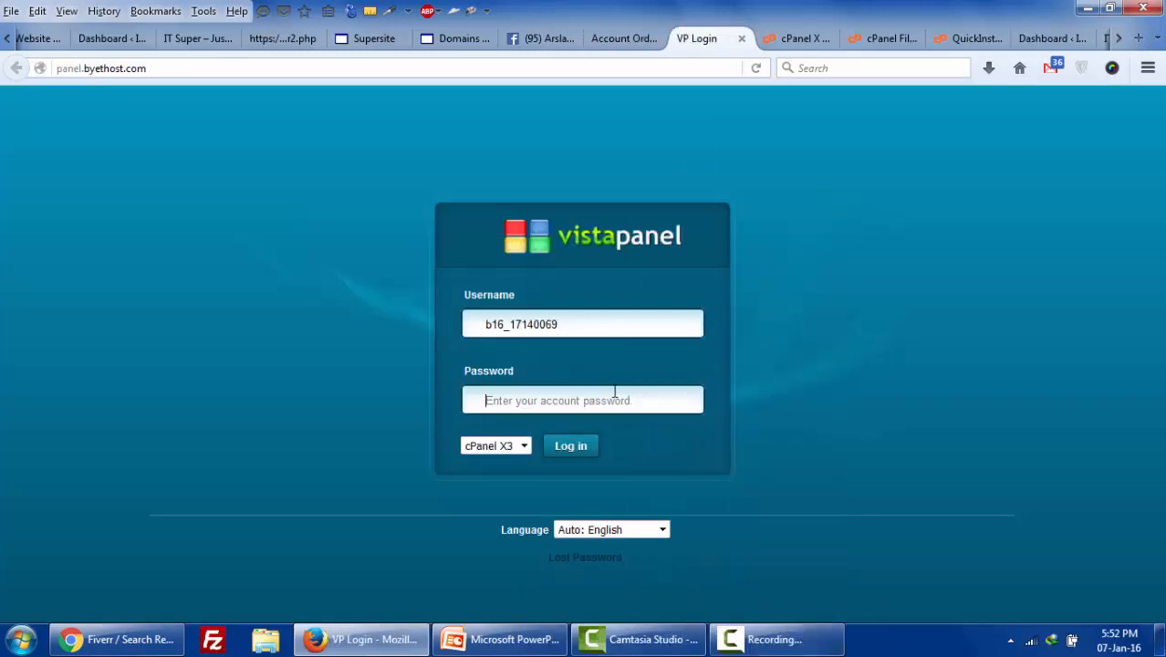
- Enter the control panel password and submit the login, which fails
left_click(624, 38)
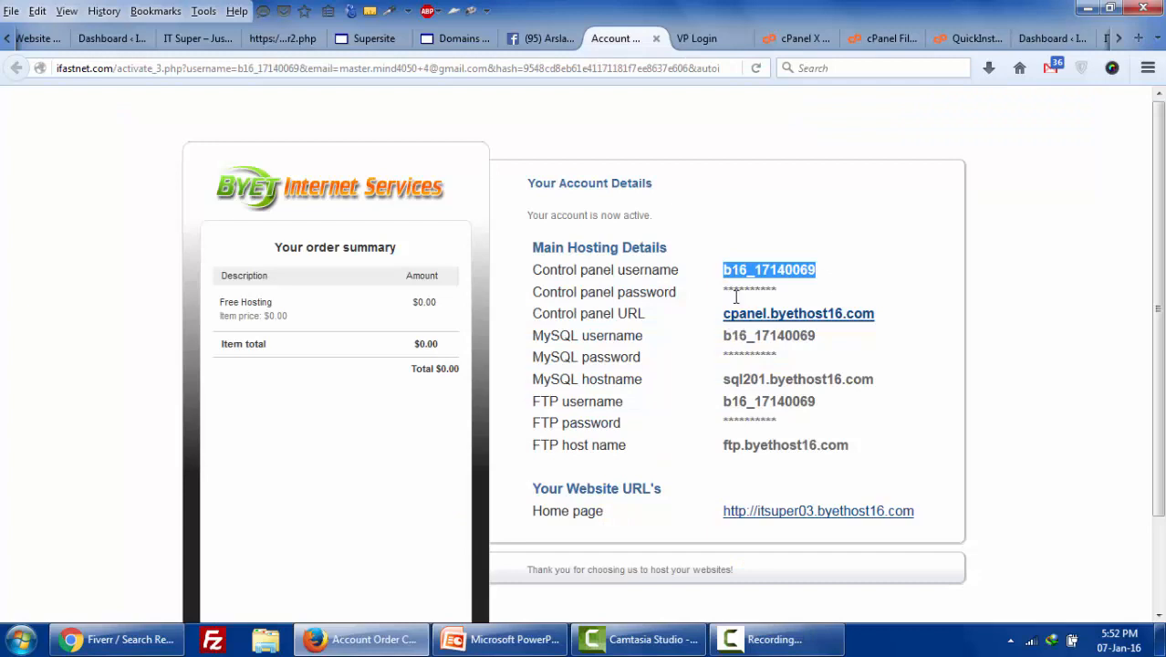
left_click_drag(726, 291, 782, 270)
left_click(700, 44)
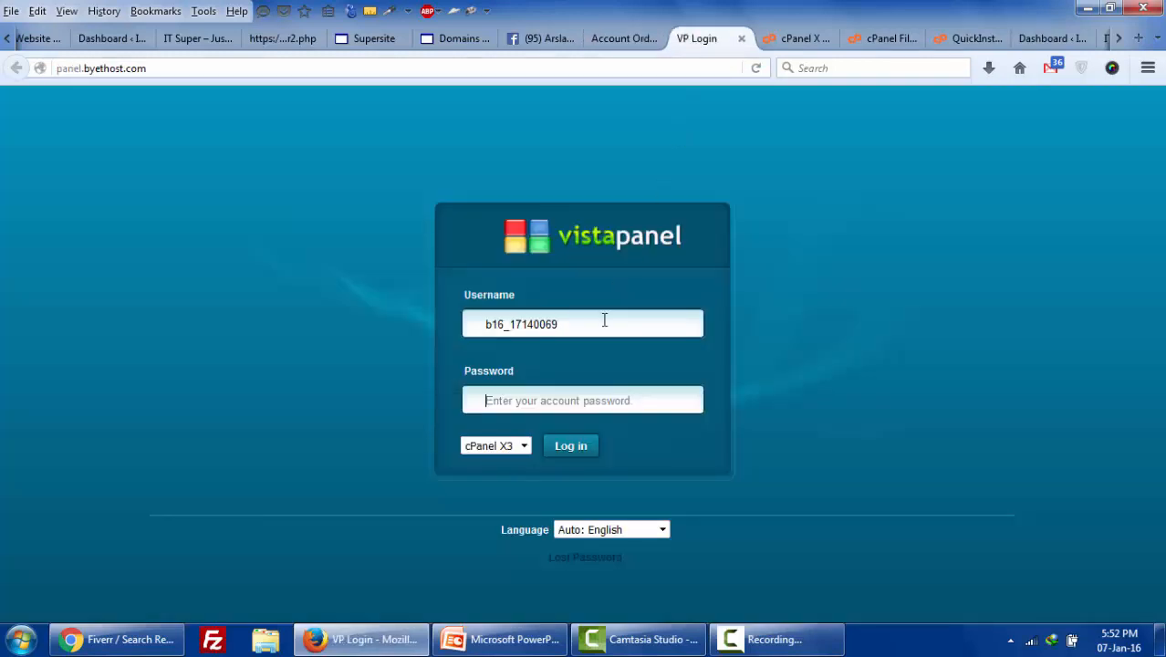
type("a")
key("Return")
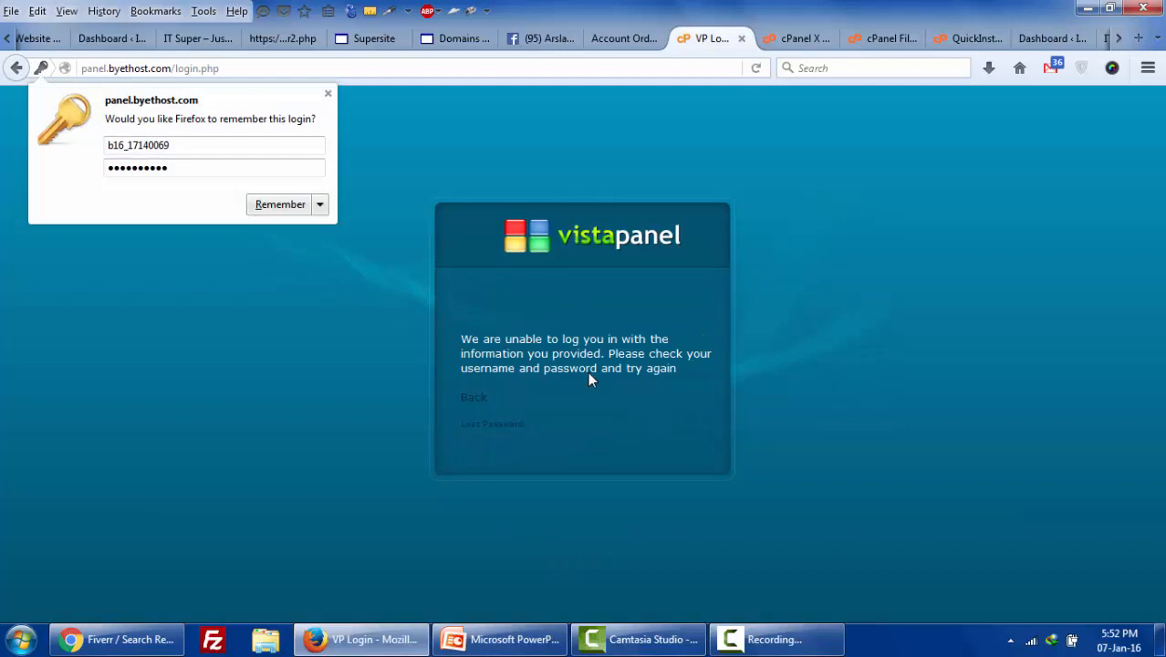
- Retry the VistaPanel login with the saved username and a retyped password, which fails again
left_click(482, 400)
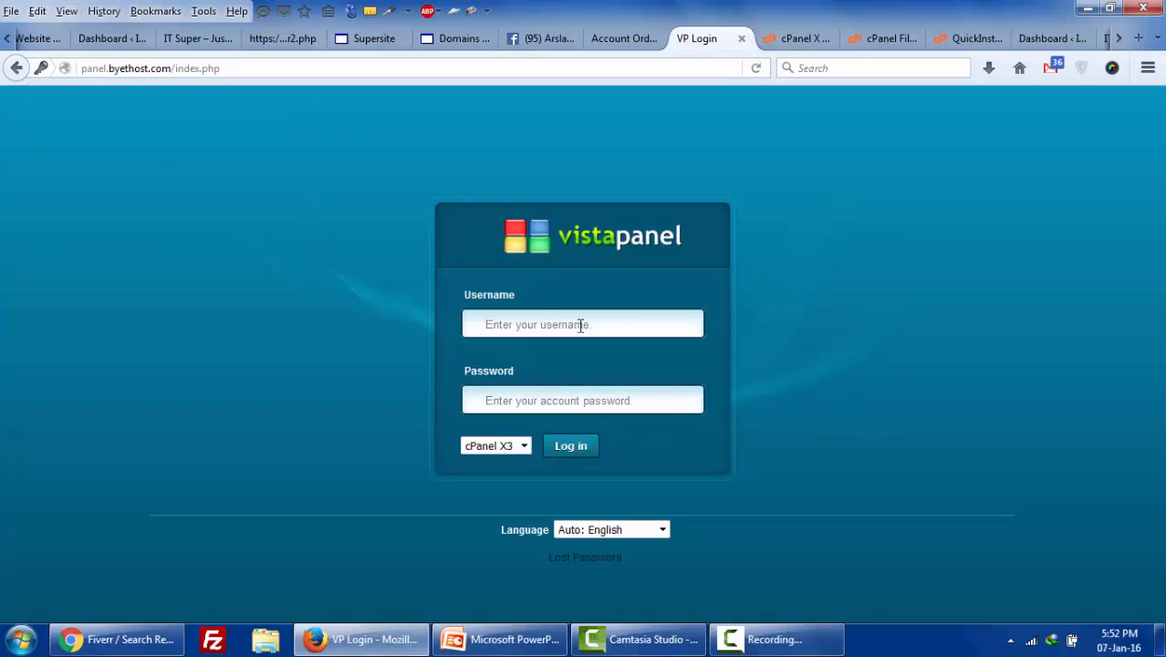
double_click(580, 325)
left_click(575, 343)
left_click(562, 401)
type("*")
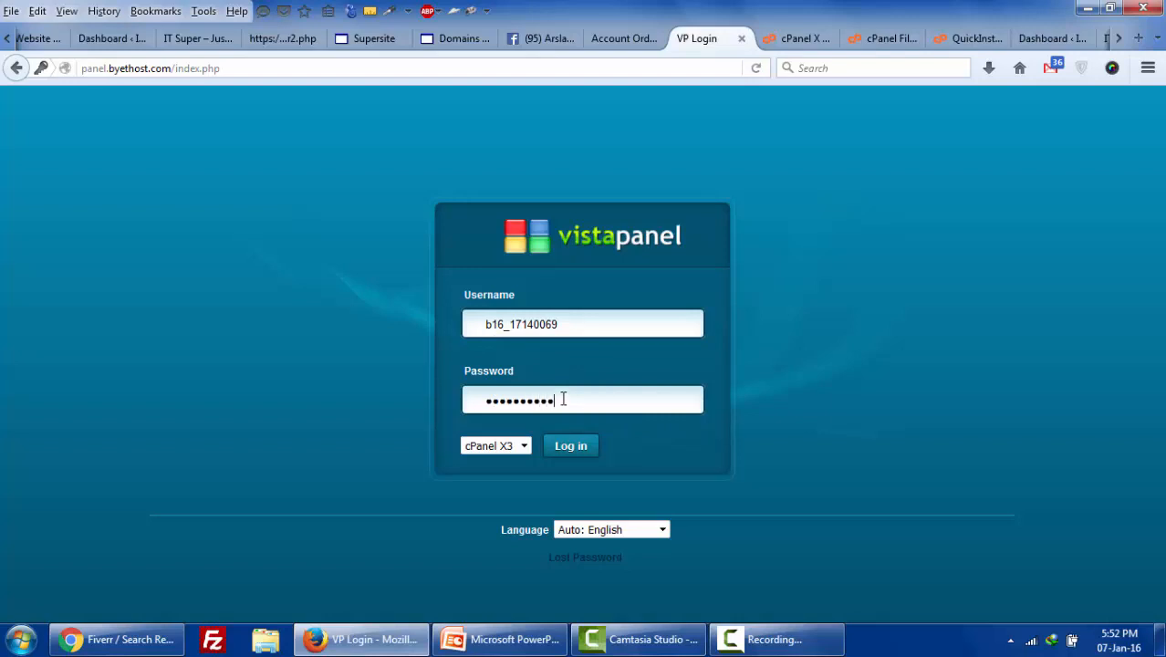
double_click(563, 399)
type("**")
left_click(568, 444)
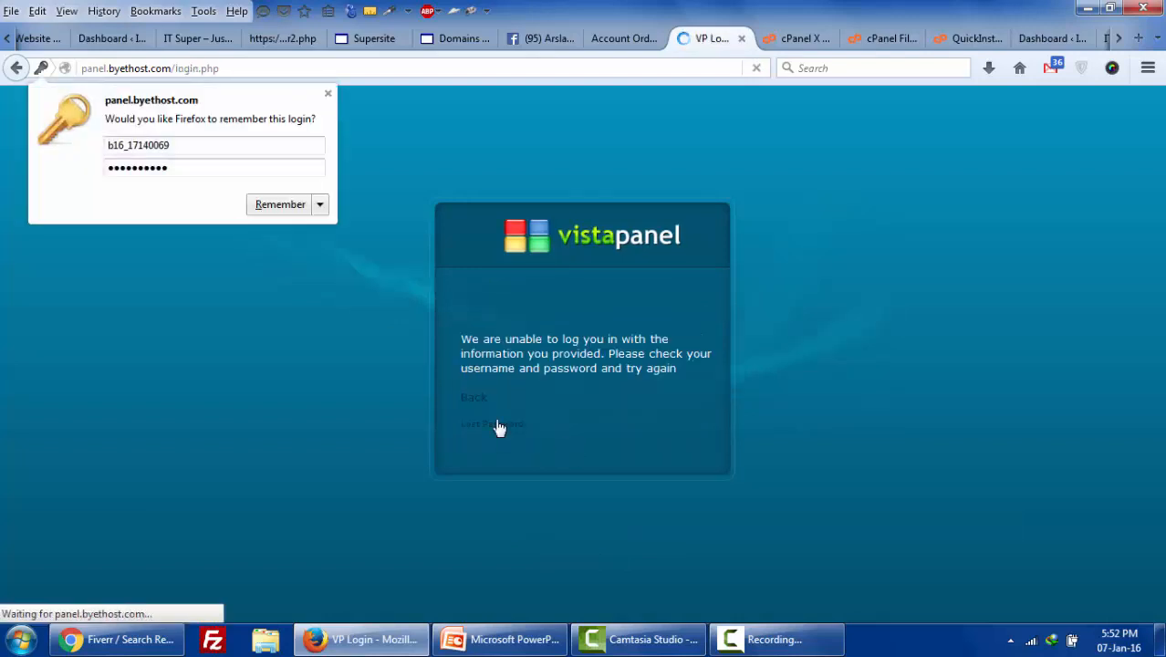
- Return to the login form and page through recent emails to the hosting activation message
left_click(481, 398)
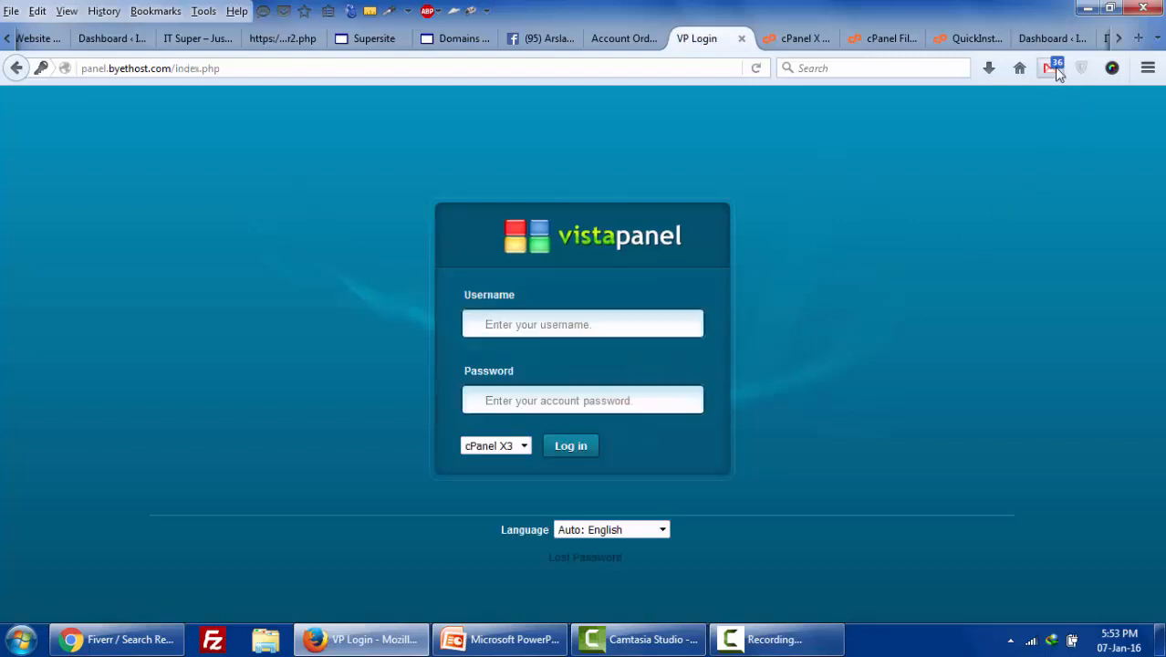
left_click(1056, 69)
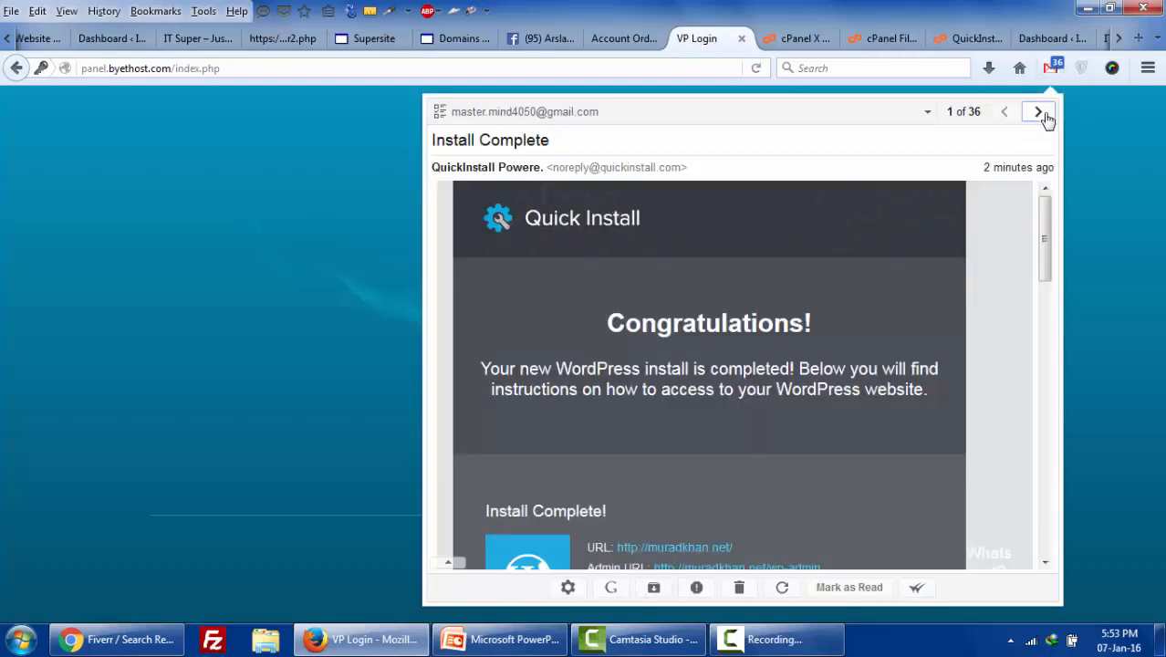
left_click(1039, 112)
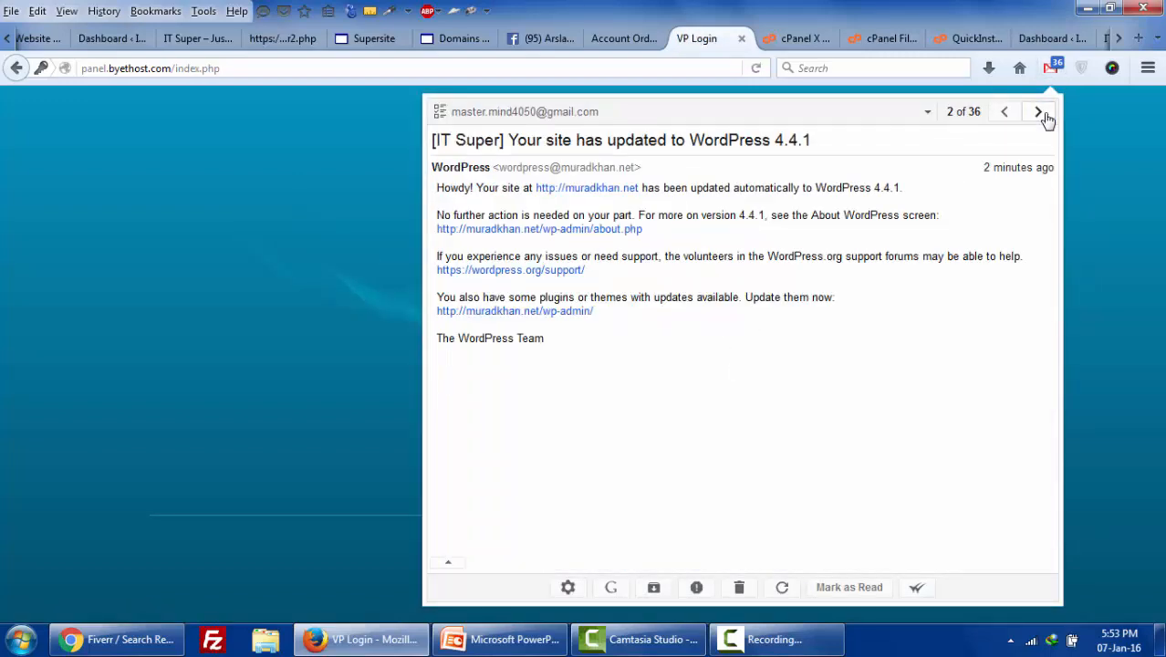
left_click(1039, 111)
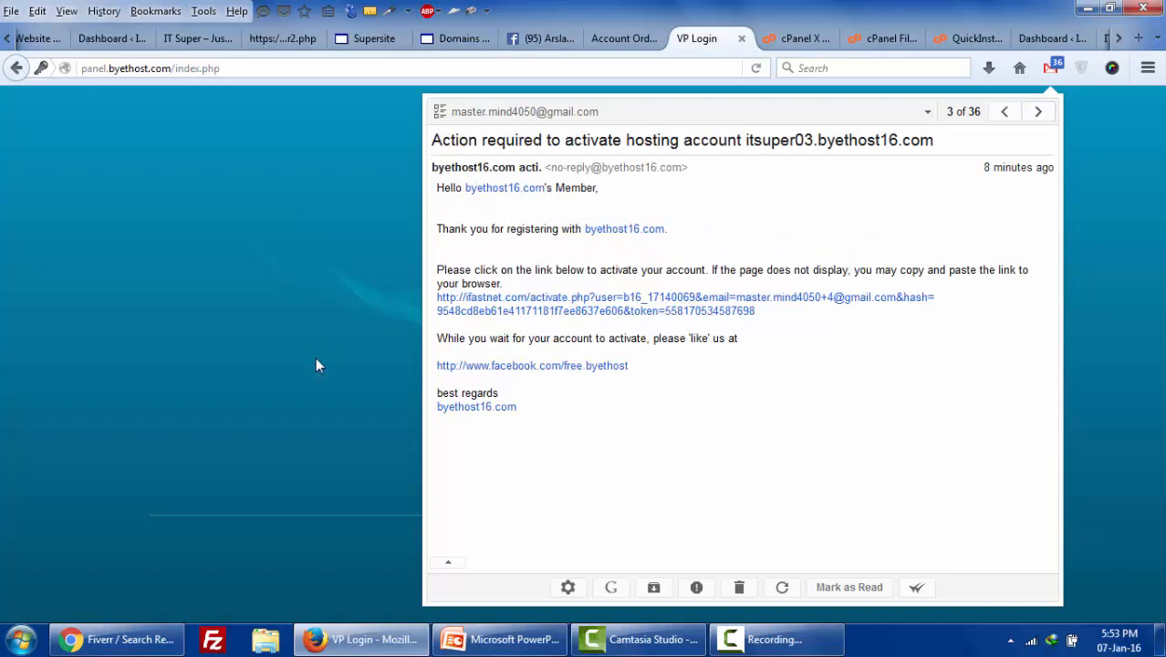
left_click(365, 347)
left_click(563, 326)
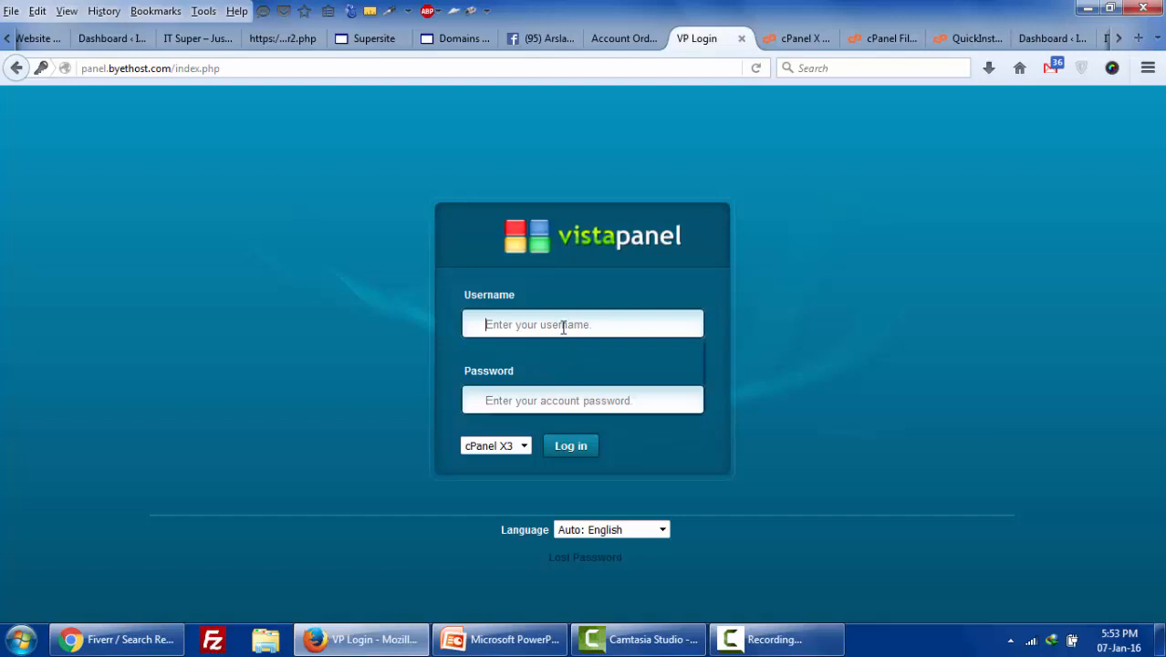
- Paste the account username, re-enter the password and submit a third VistaPanel login, which is rejected
left_click(559, 324)
key("ctrl+v")
left_click(560, 403)
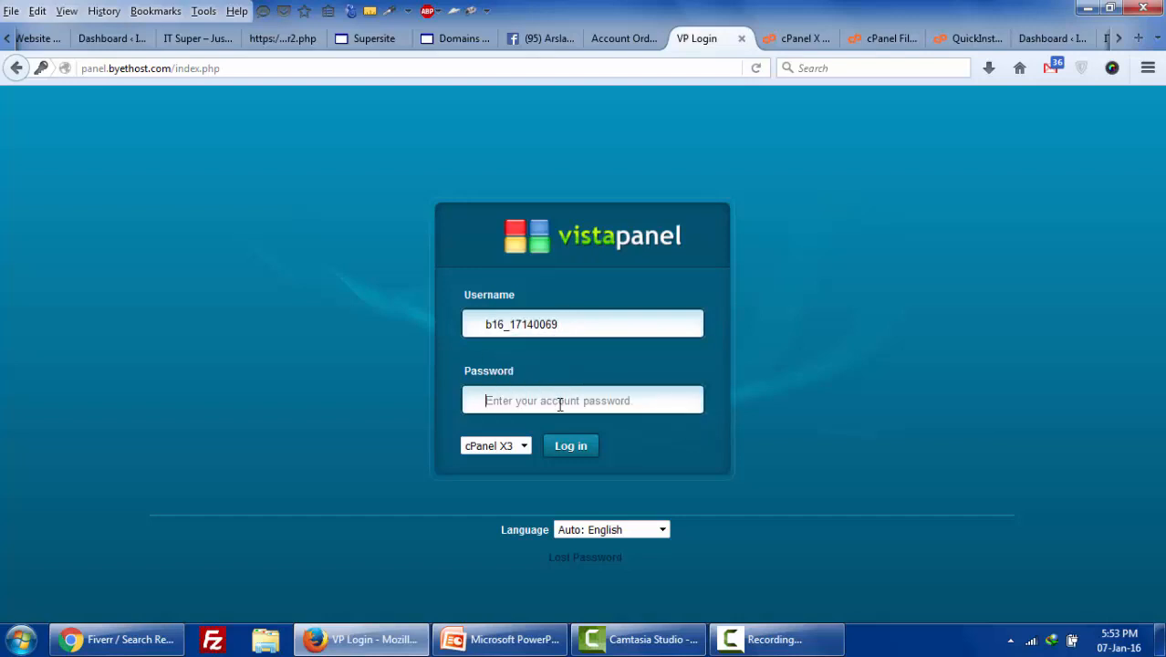
type("••")
key("BackSpace")
key("BackSpace")
type("•")
key("Return")
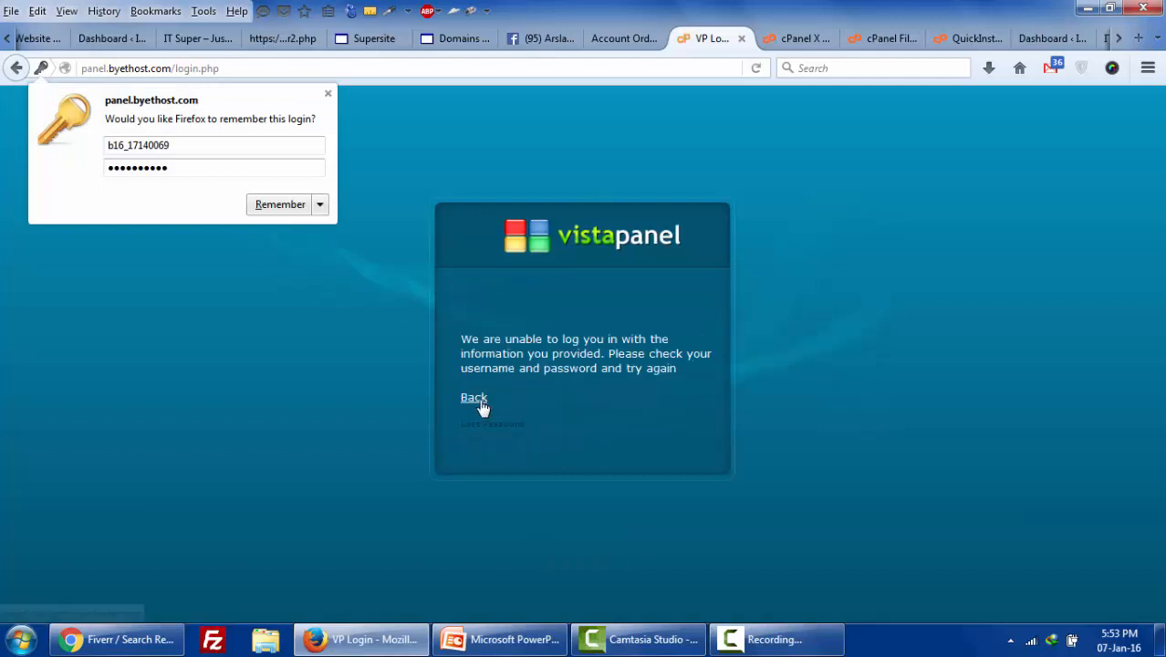
left_click_drag(482, 400, 536, 398)
left_click(507, 429)
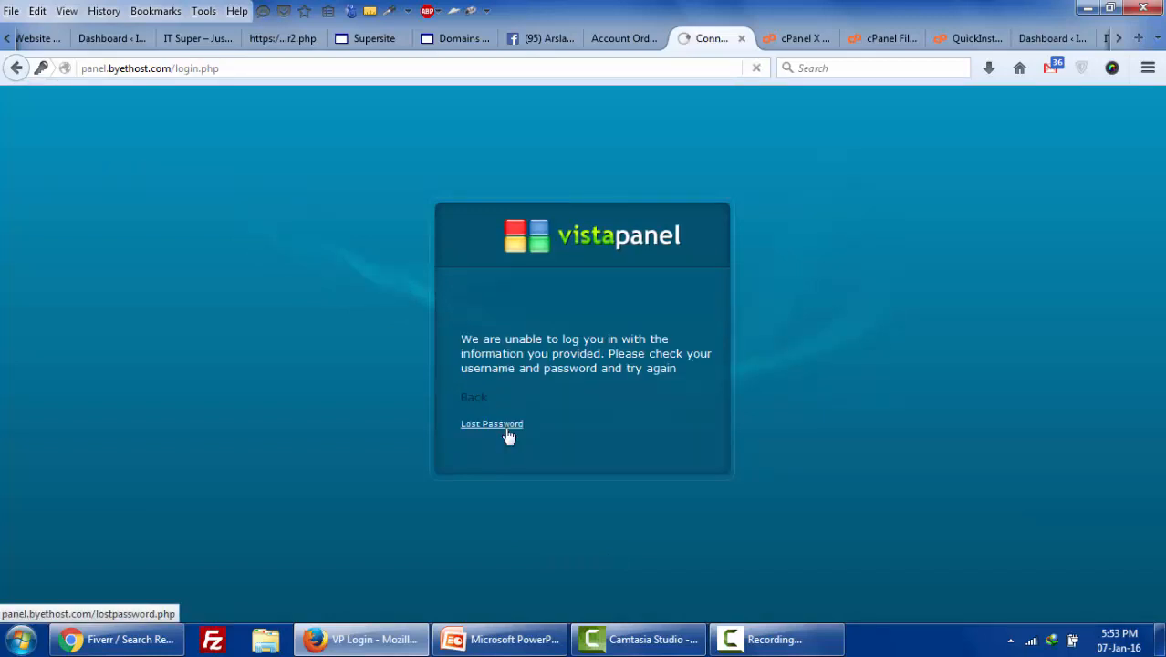
- Fill the Lost Password form with the account username and registered email, and request the reset
left_click(508, 423)
left_click(507, 423)
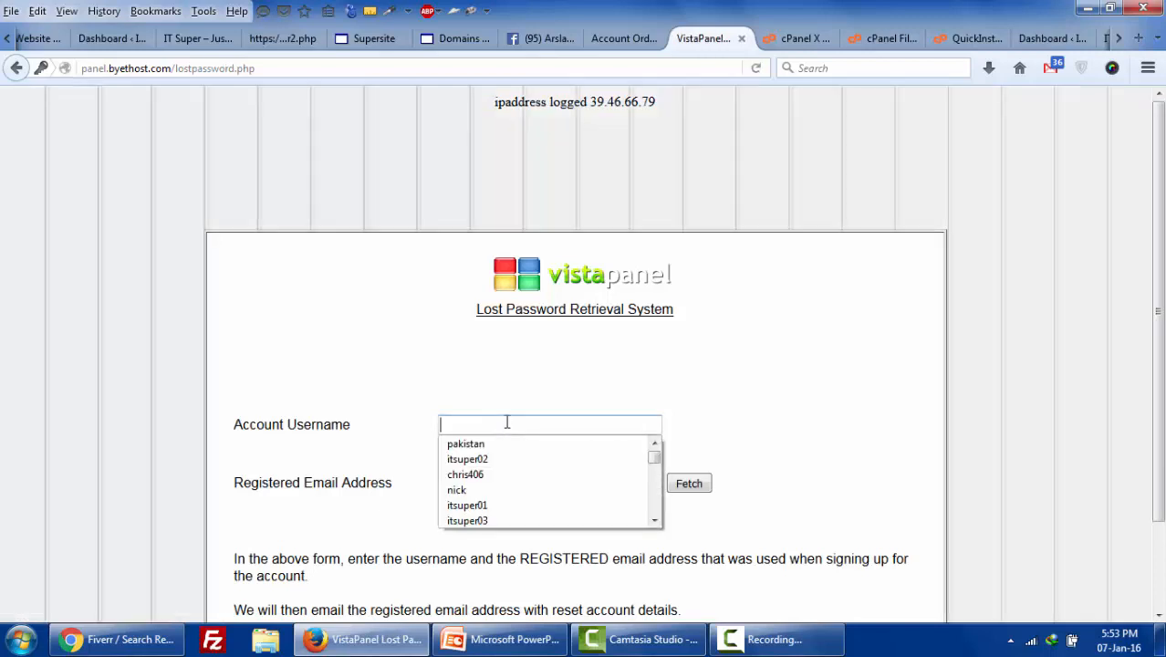
left_click(507, 424)
key("ctrl+v")
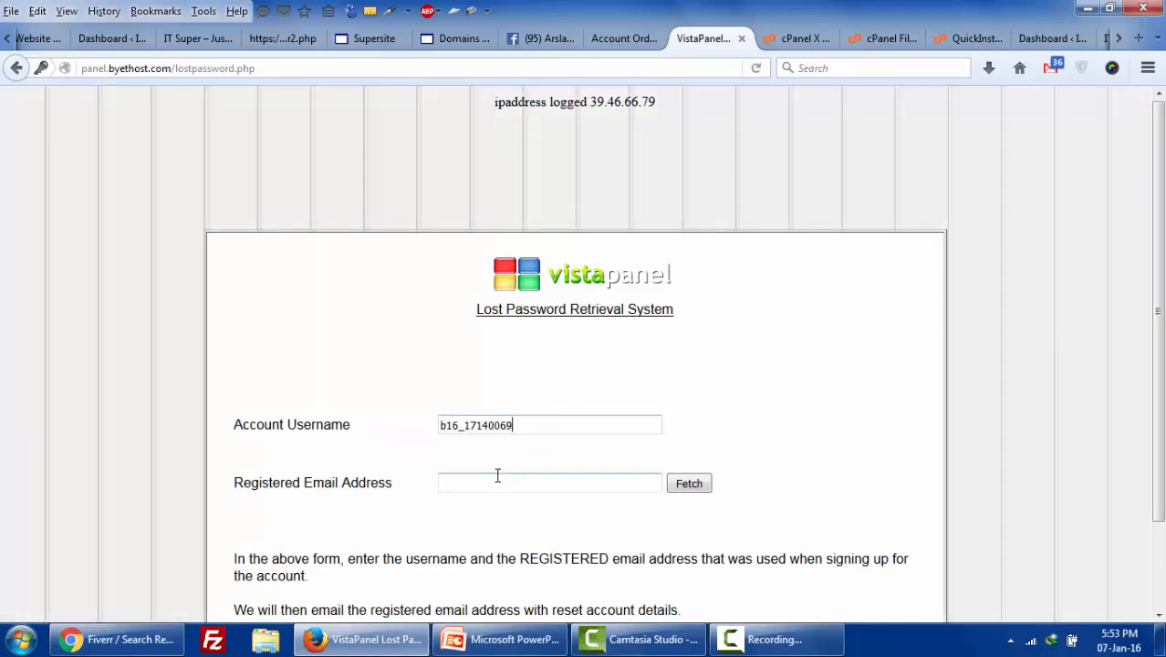
left_click(497, 476)
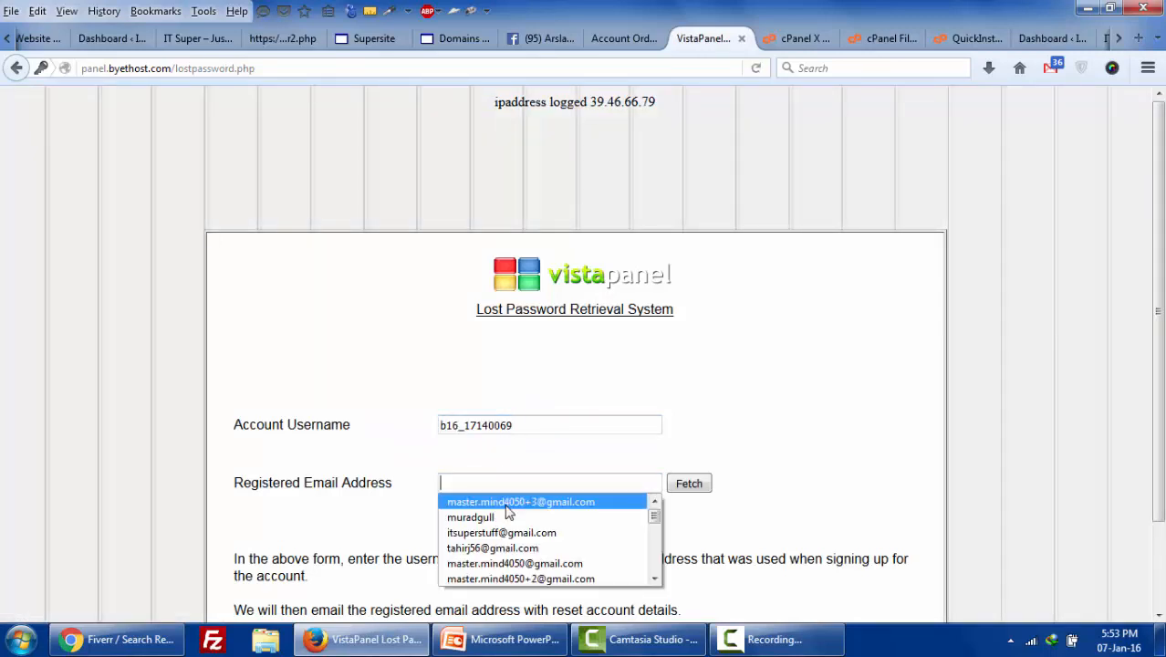
left_click(507, 503)
left_click(532, 483)
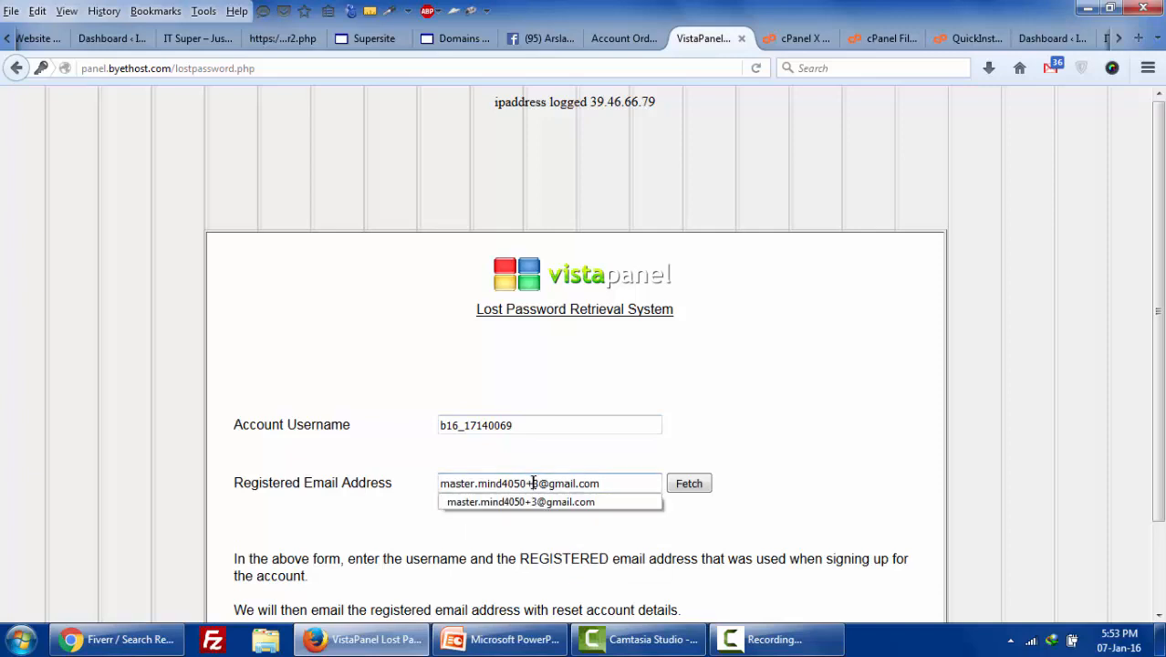
type("4")
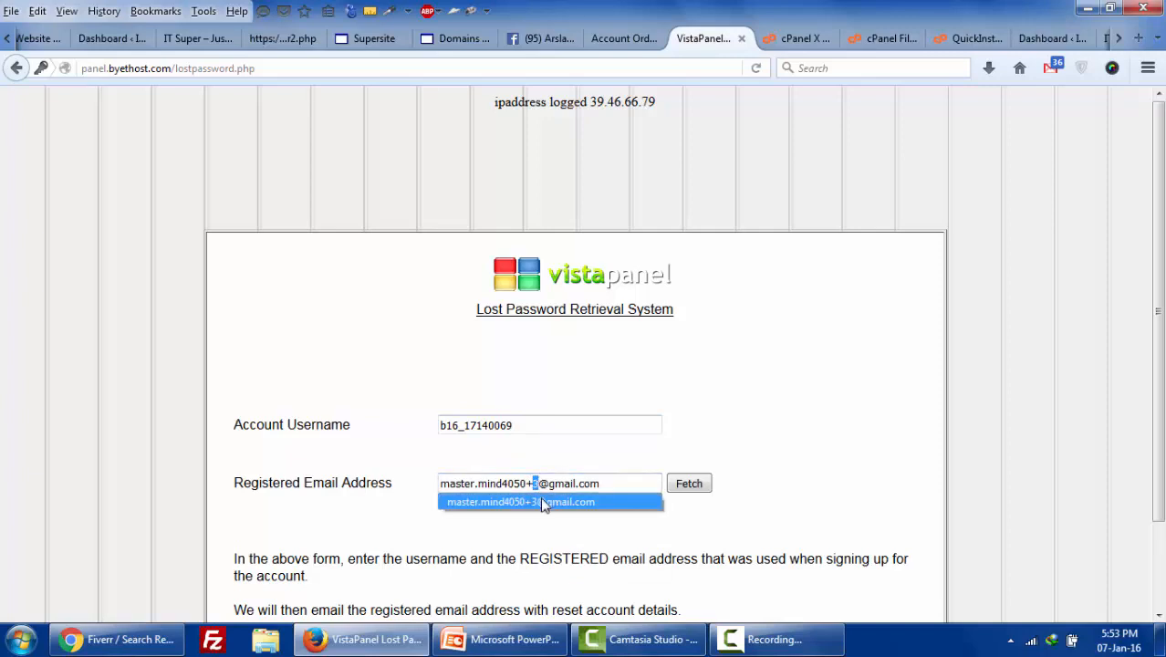
left_click(691, 483)
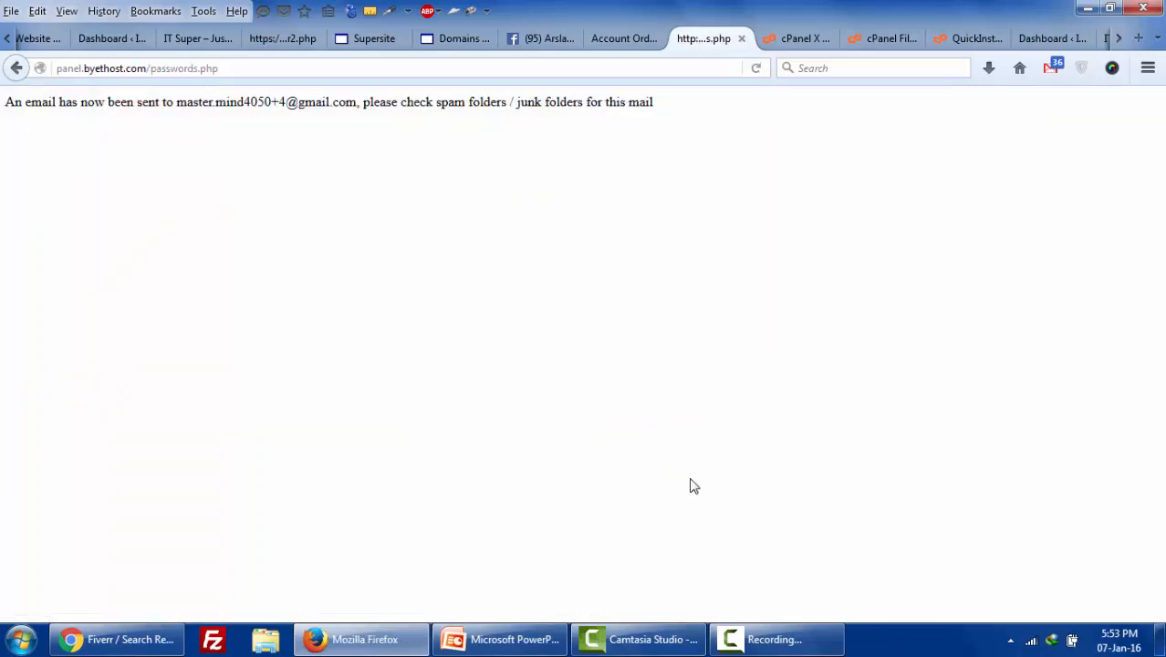
- Check the email-sent confirmation and go back twice toward the login page
left_click_drag(128, 103, 622, 117)
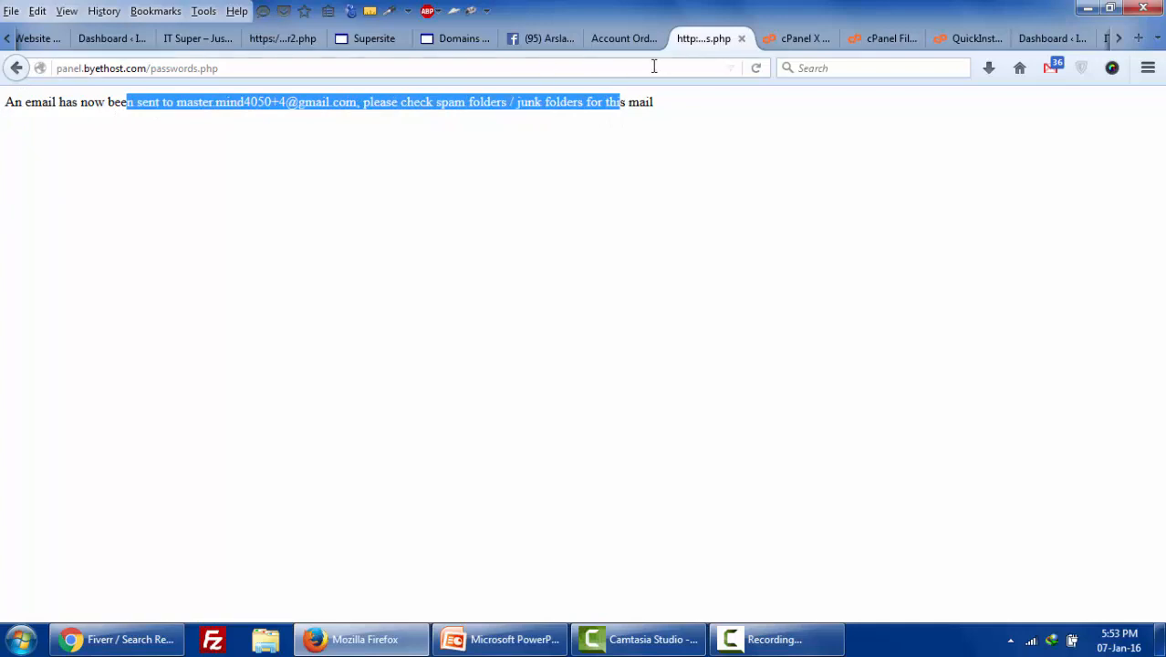
left_click(19, 70)
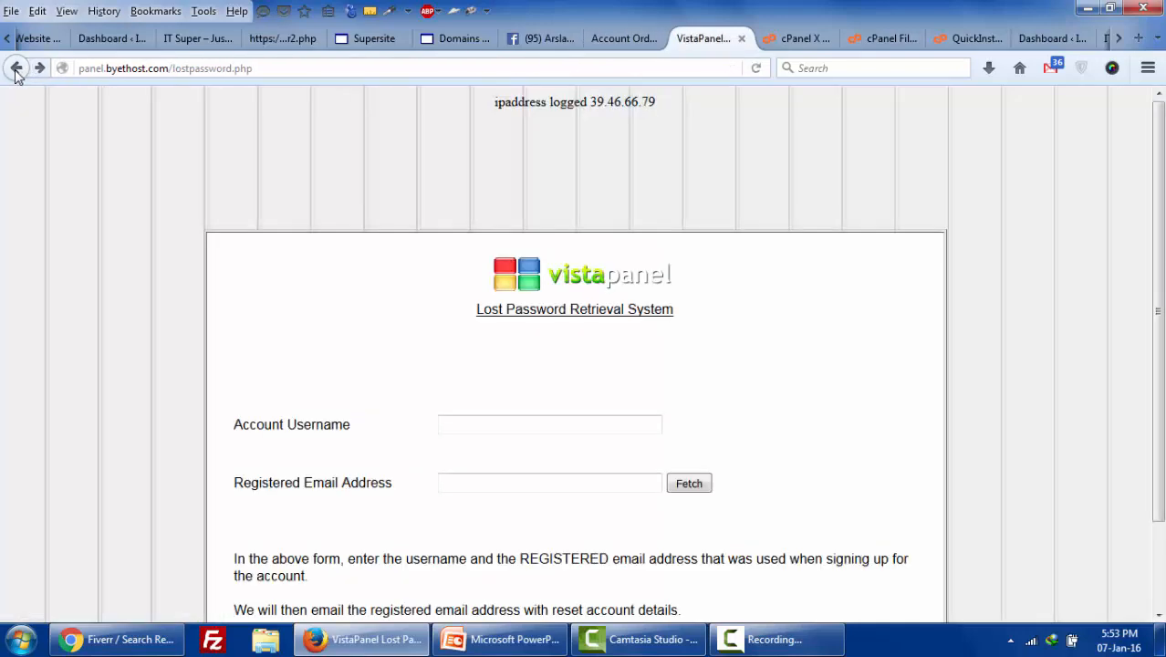
left_click(15, 71)
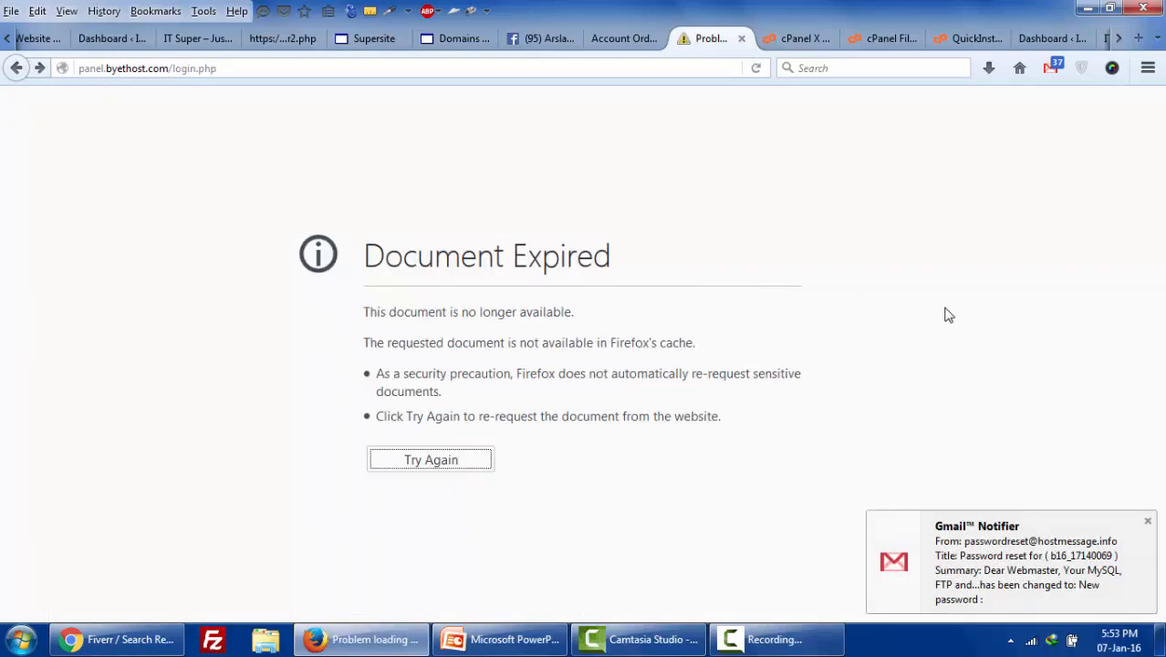
- Copy the new password from the reset email and paste it into the VistaPanel Password field
left_click(17, 68)
left_click(1052, 68)
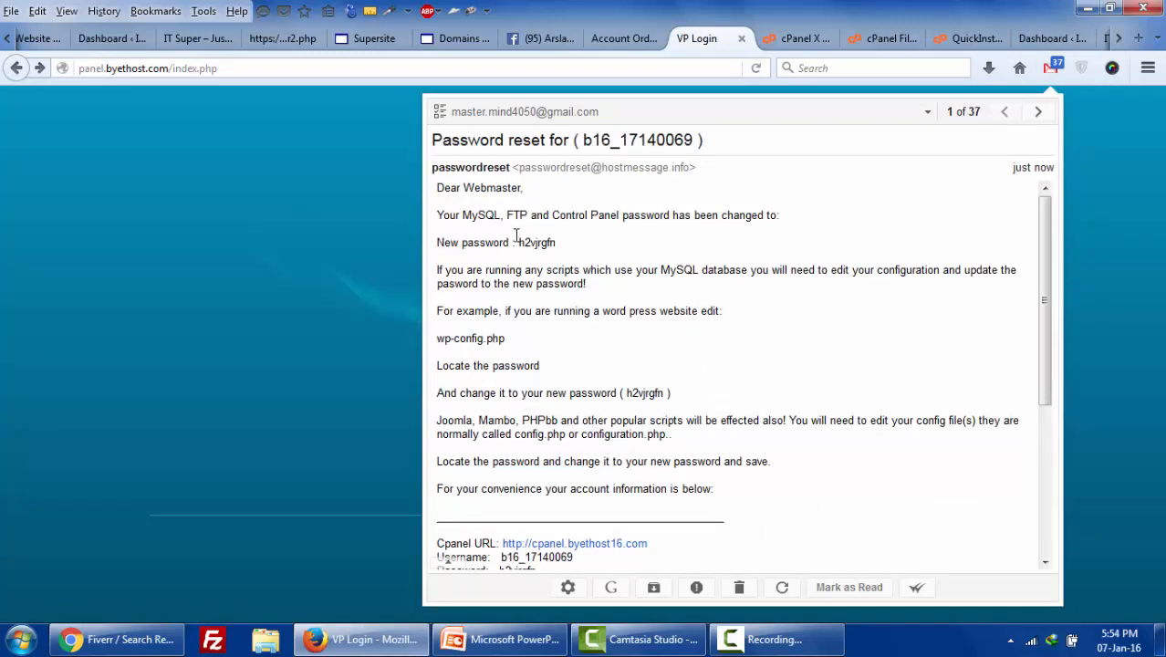
left_click_drag(519, 241, 559, 253)
left_click(221, 383)
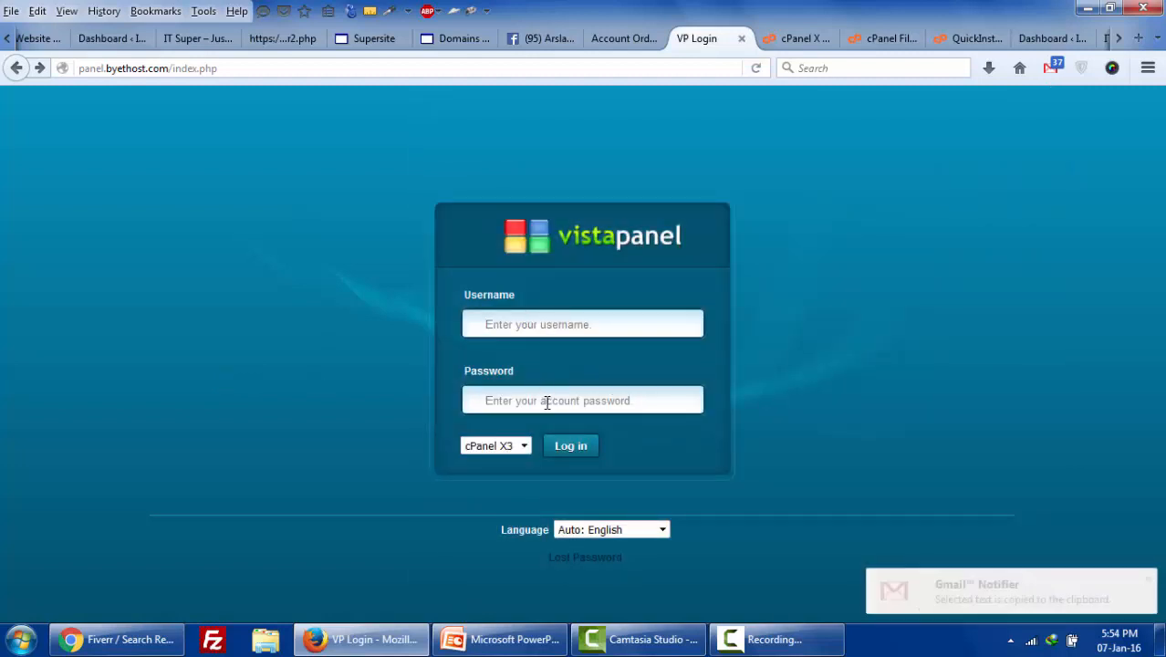
key("ctrl+v")
left_click(643, 43)
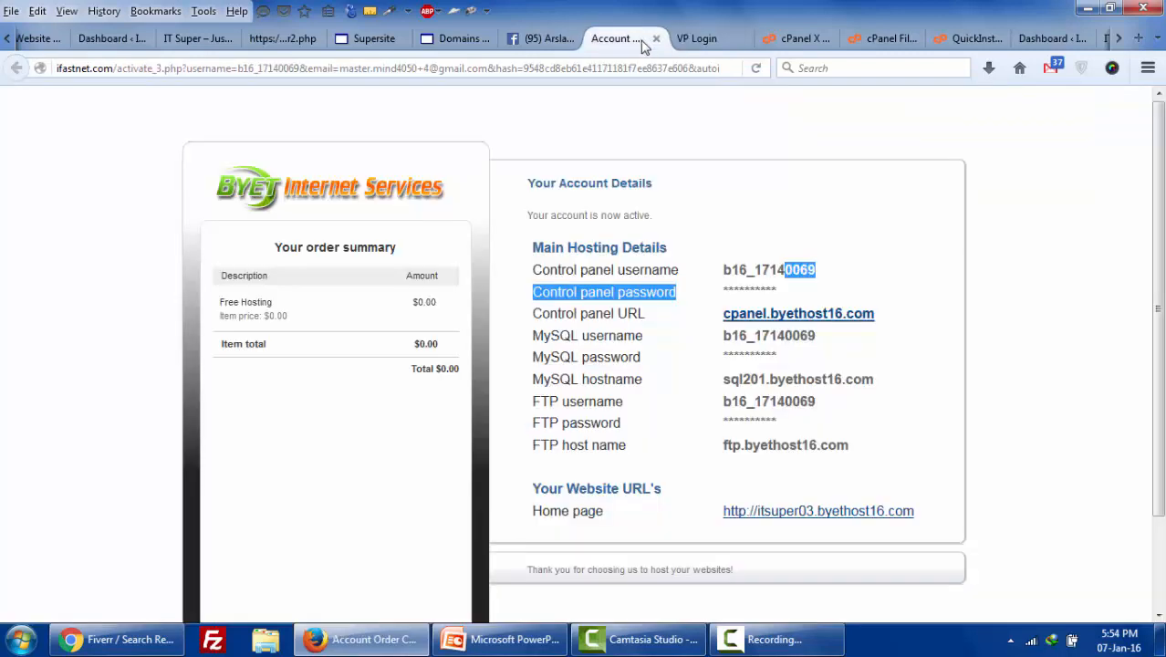
left_click(707, 44)
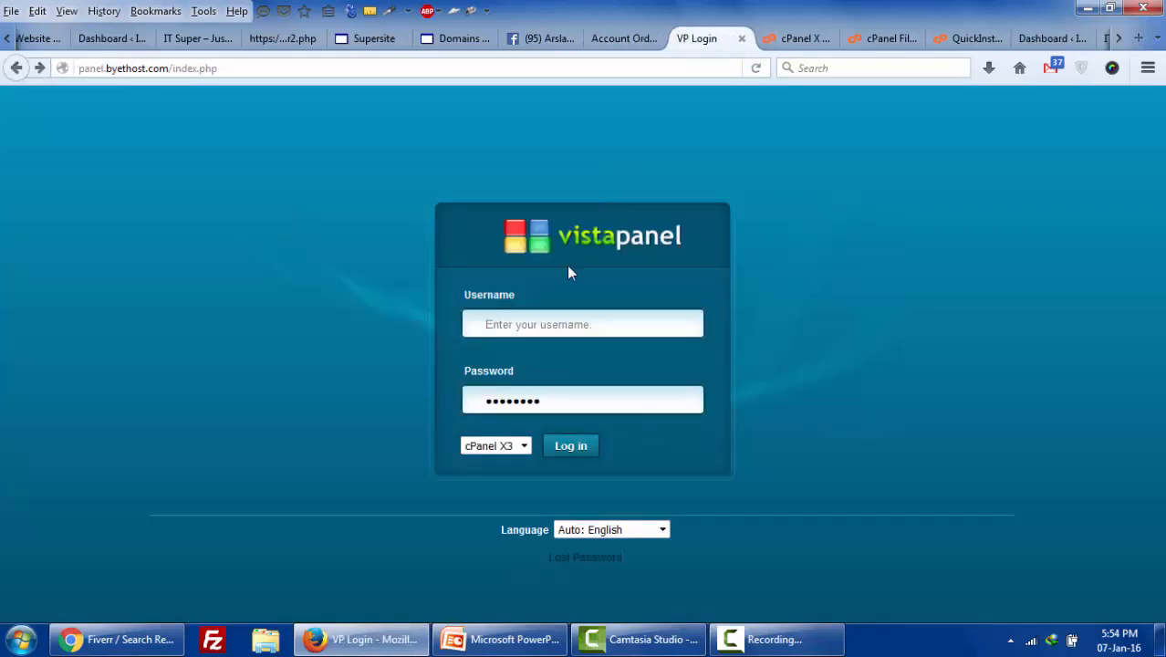
- Log into VistaPanel, decline the getting-started wizard, and open Softaculous in a new tab
type("b")
left_click(565, 345)
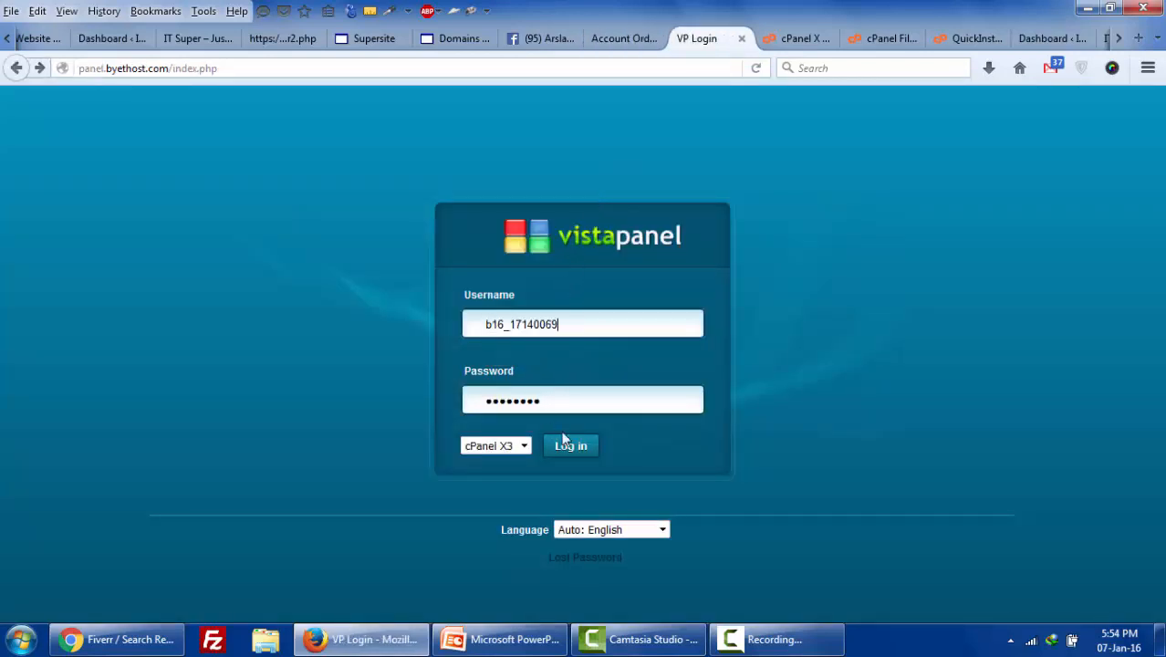
left_click(573, 447)
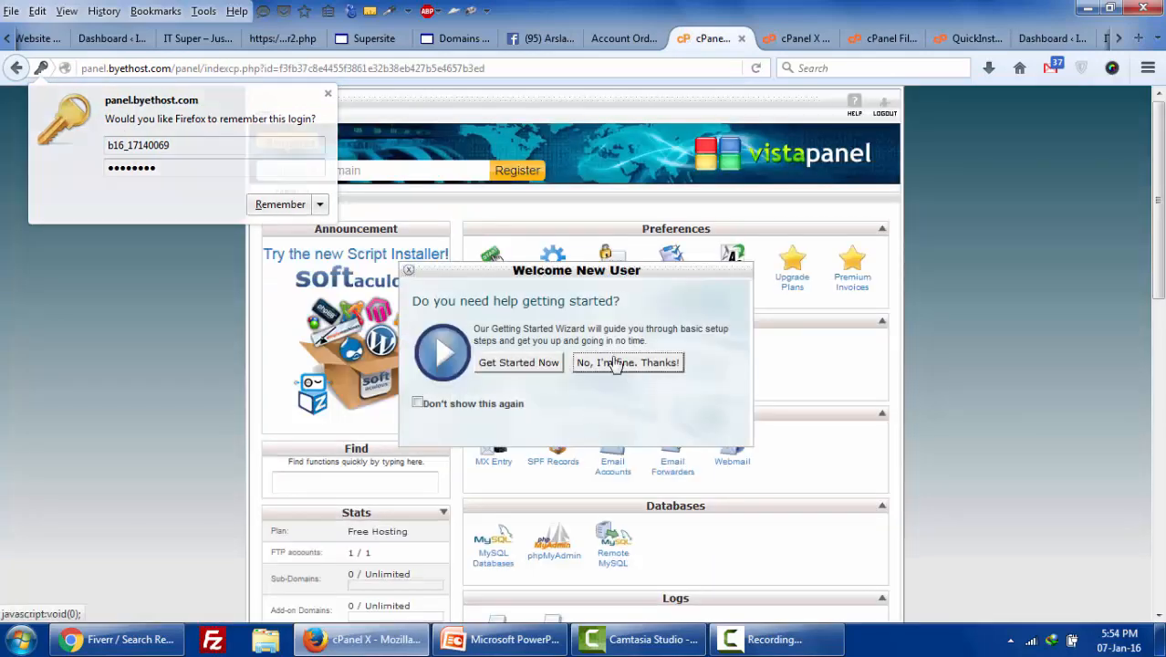
left_click(550, 362)
scroll(807, 437, "down", 5)
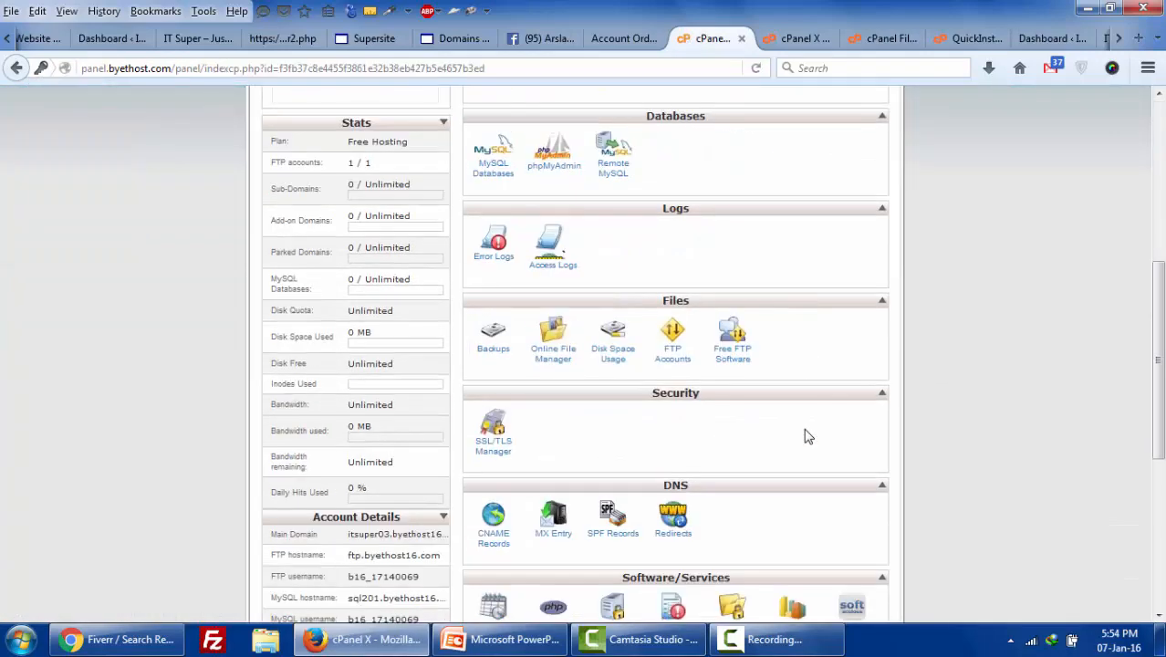
scroll(806, 437, "down", 4)
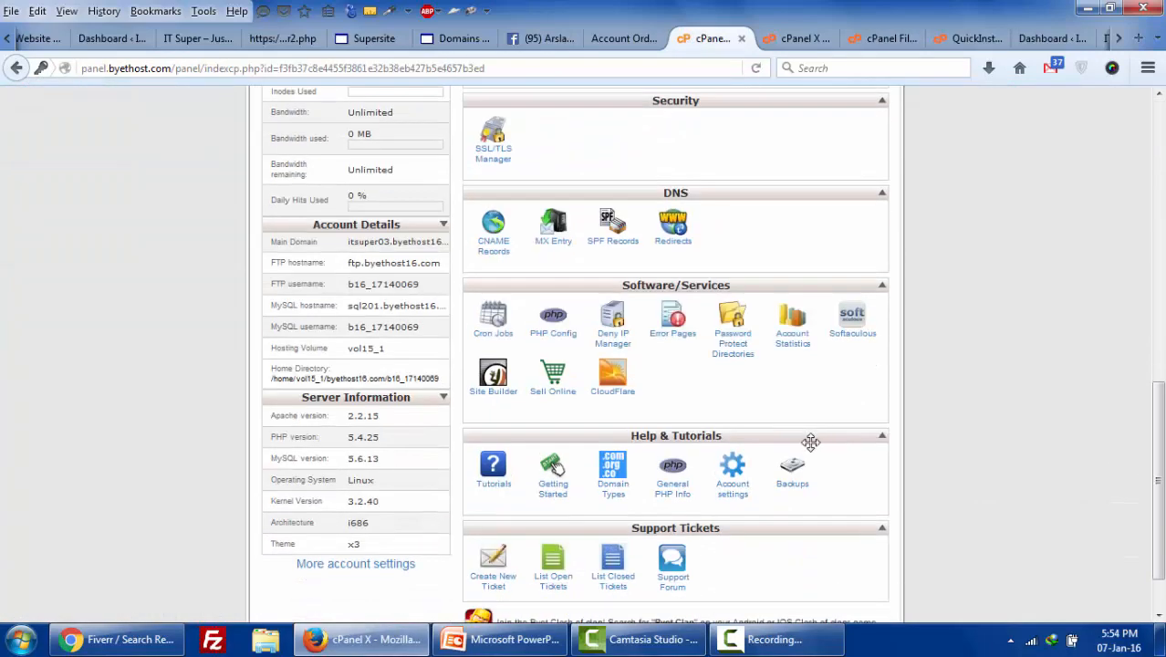
right_click(858, 345)
left_click(880, 350)
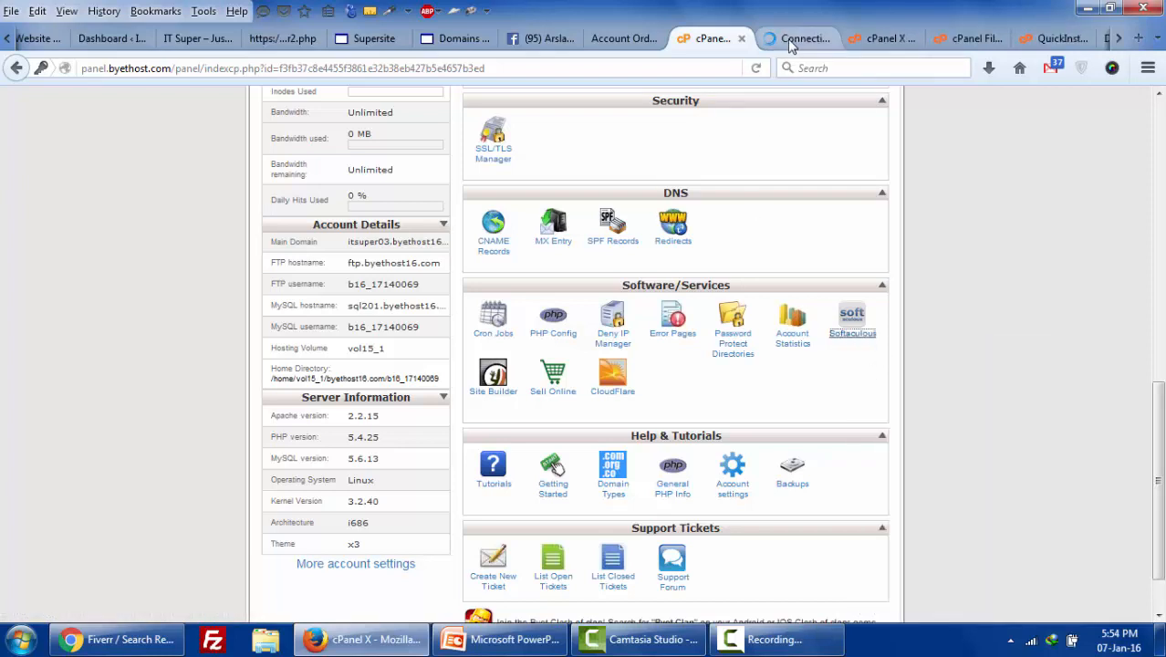
- Open the itsuper03.byethost16.com home page in a new tab, showing the hosting-activated page
scroll(691, 215, "up", 5)
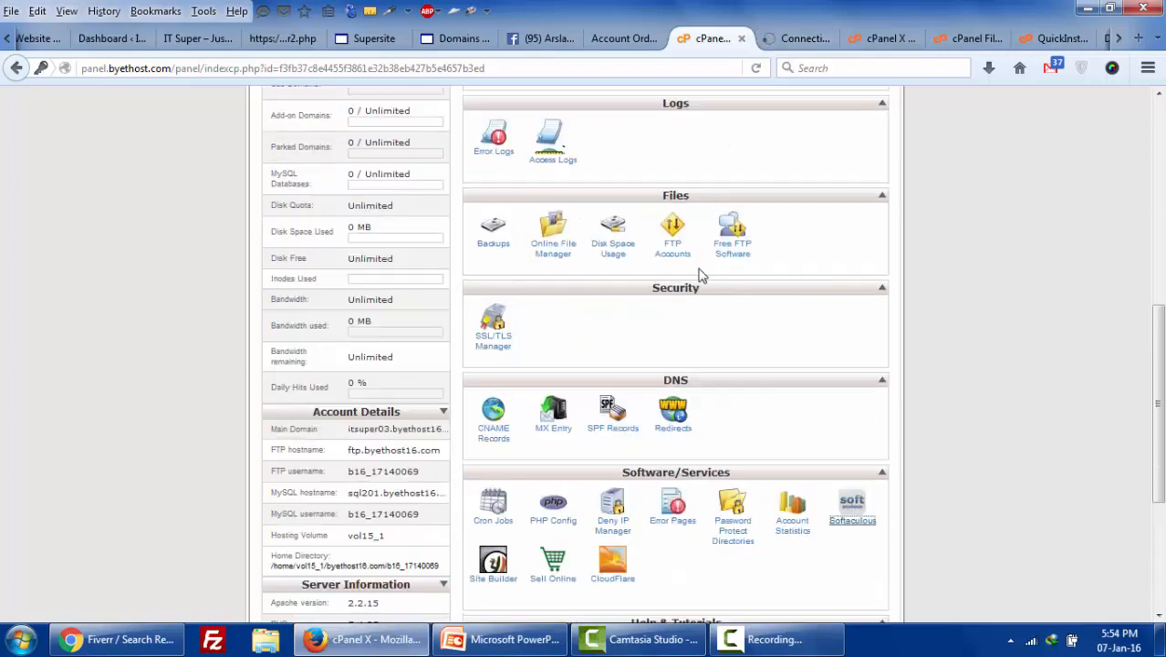
left_click(621, 38)
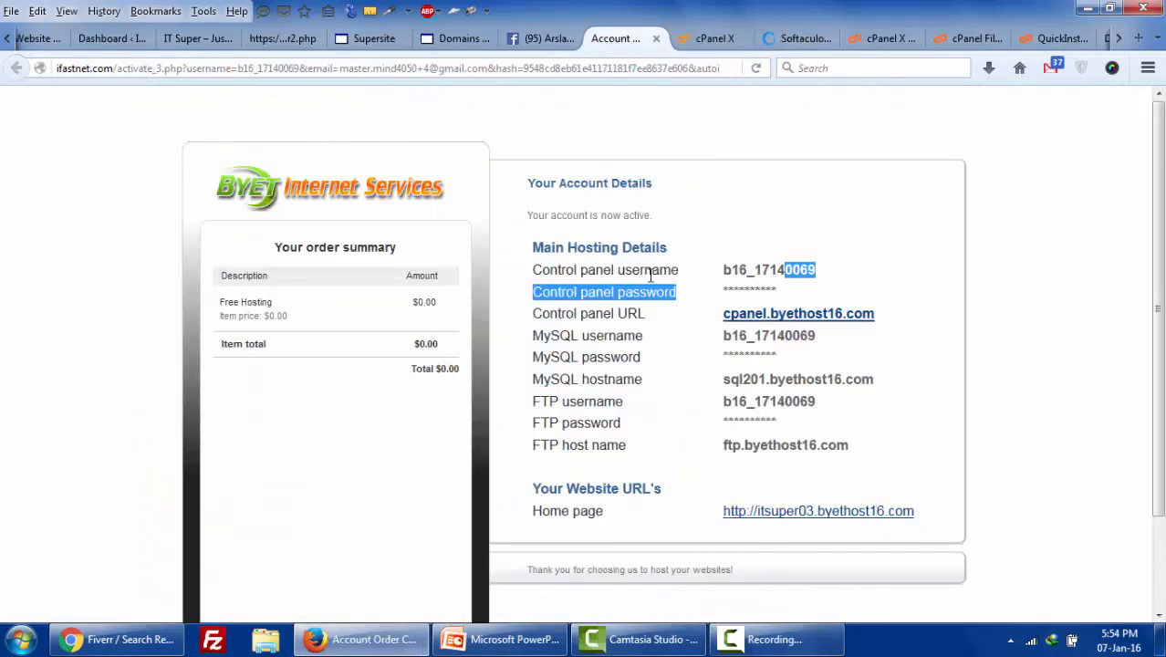
left_click(913, 368)
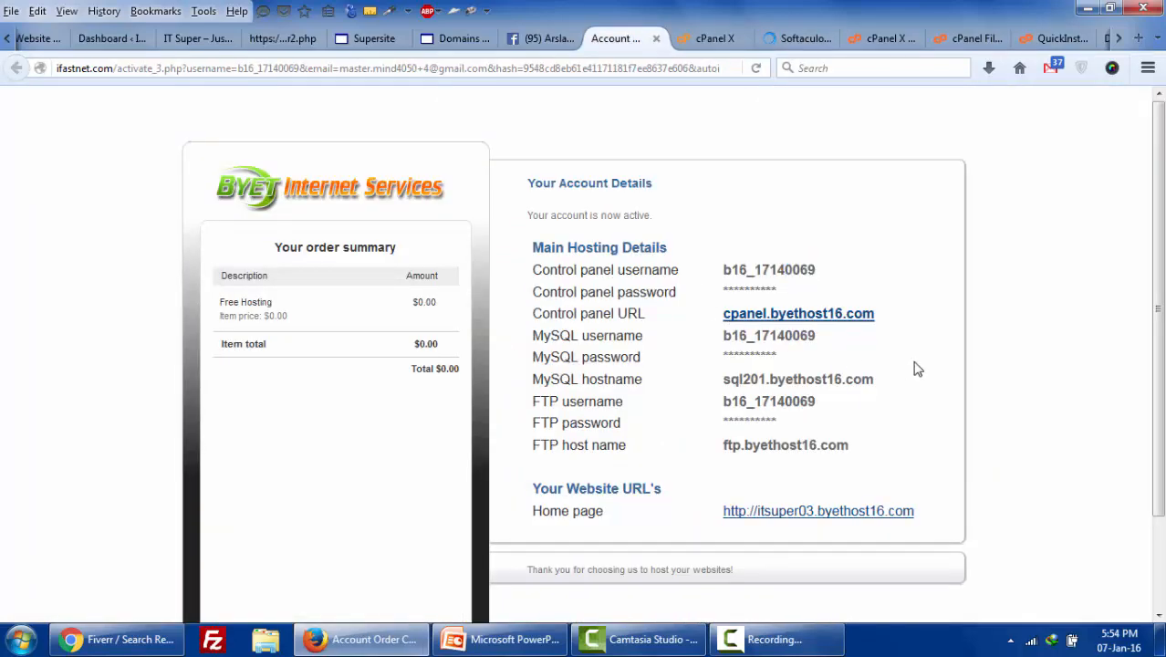
right_click(790, 511)
left_click(890, 266)
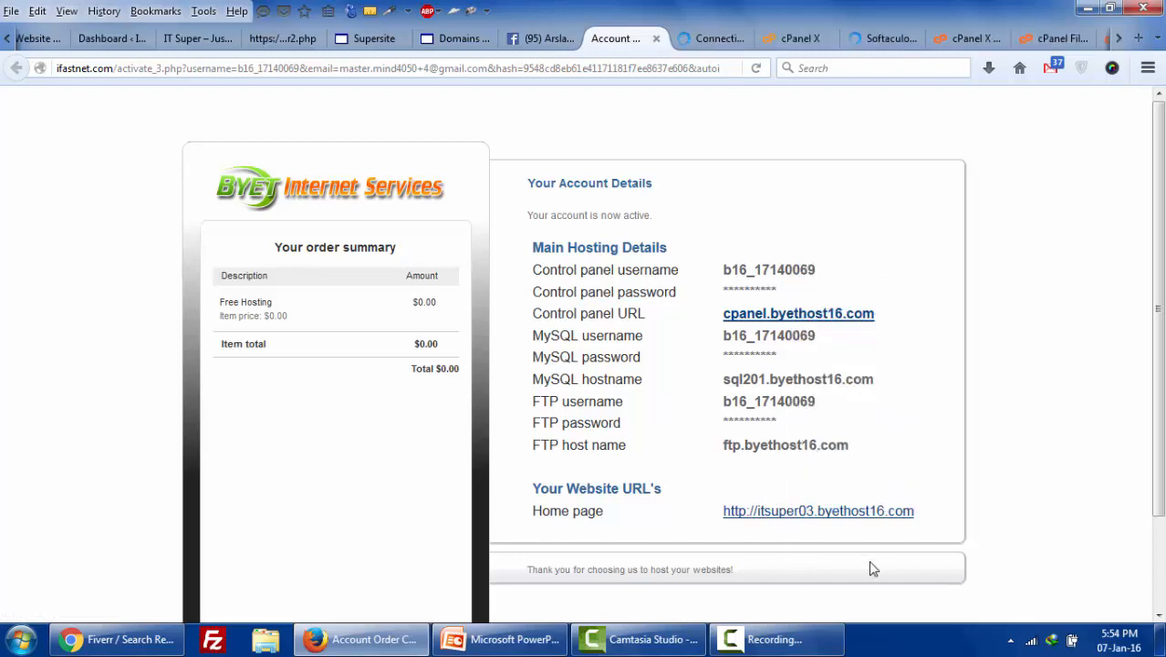
left_click(713, 40)
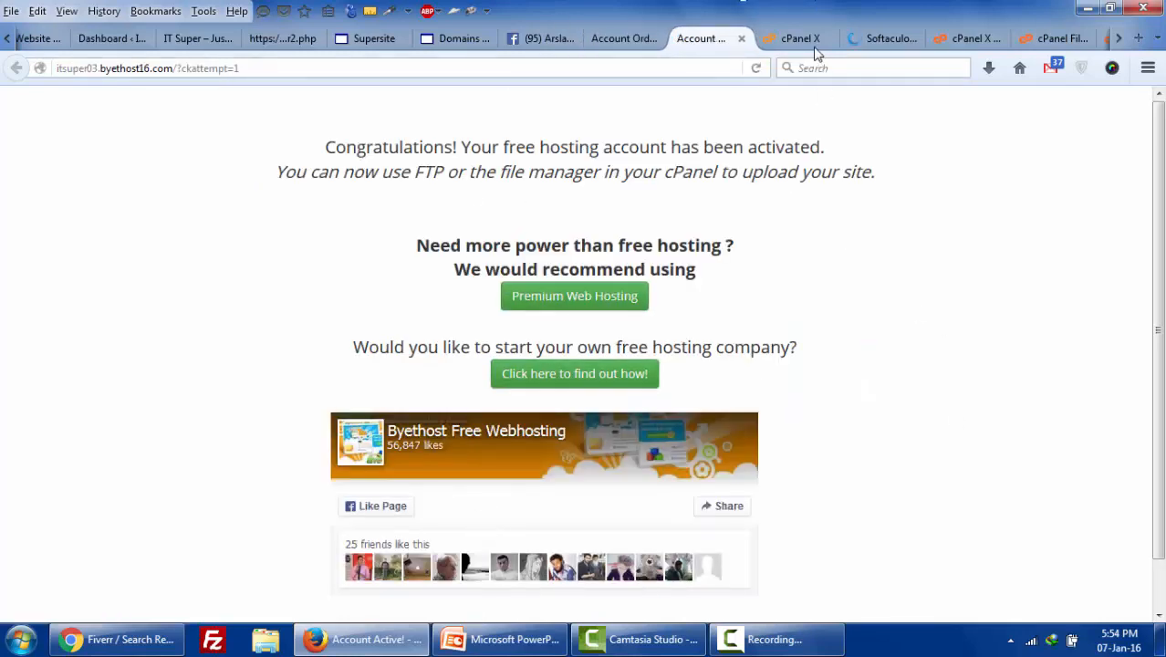
left_click(863, 46)
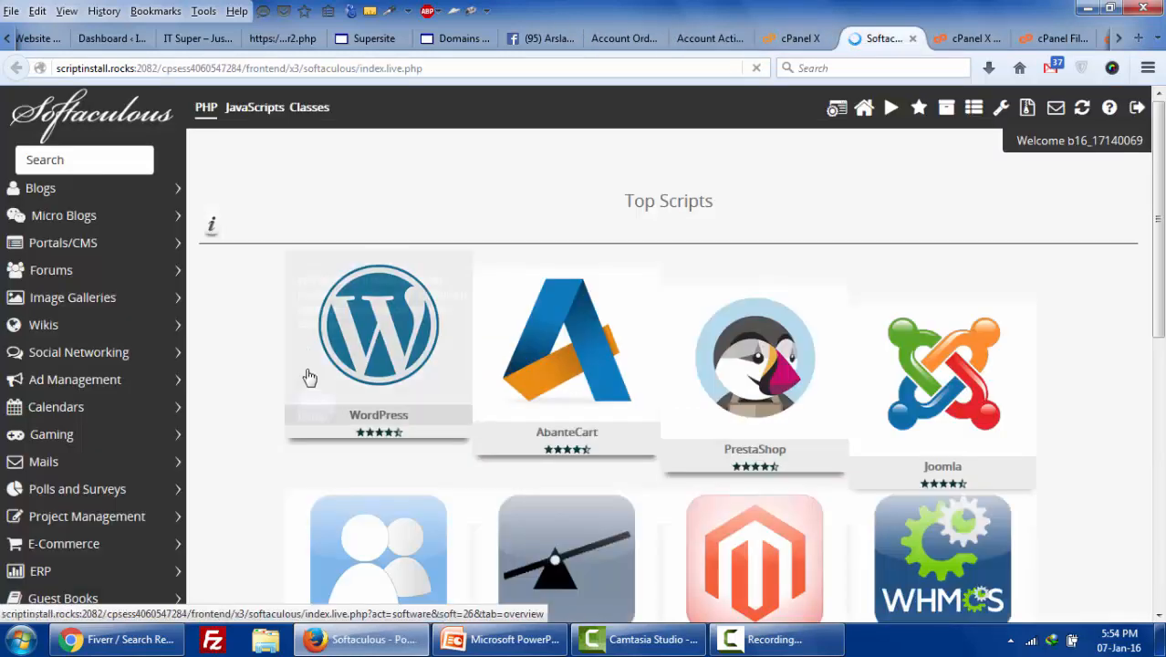
mouse_move(339, 367)
left_click(318, 407)
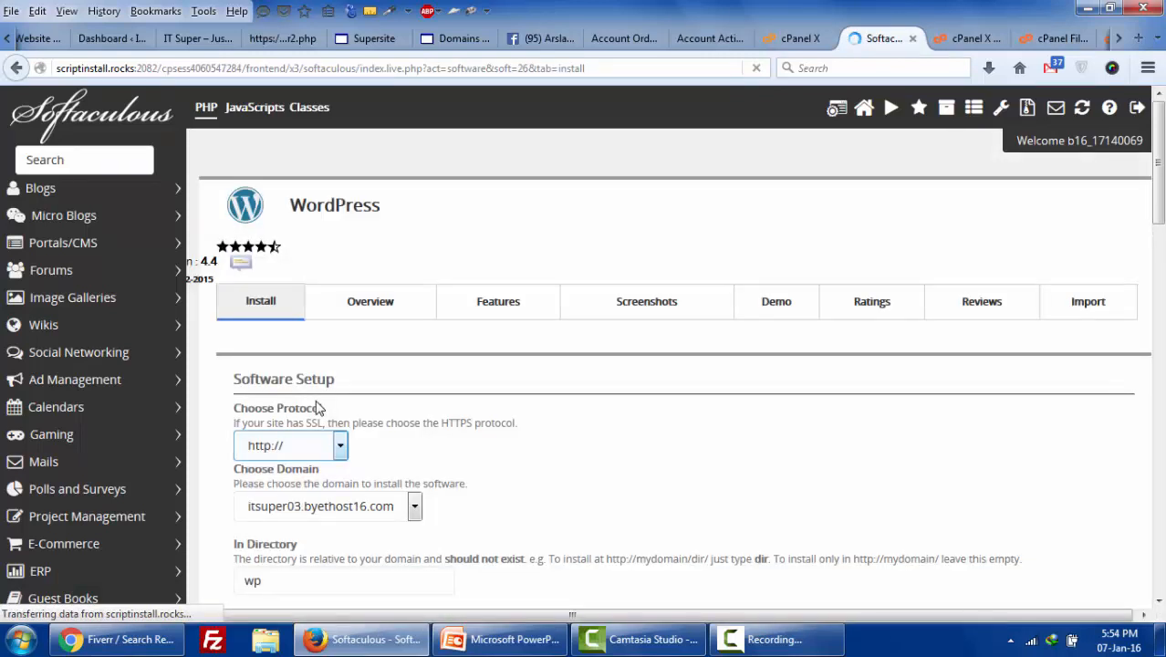
scroll(318, 409, "down", 2)
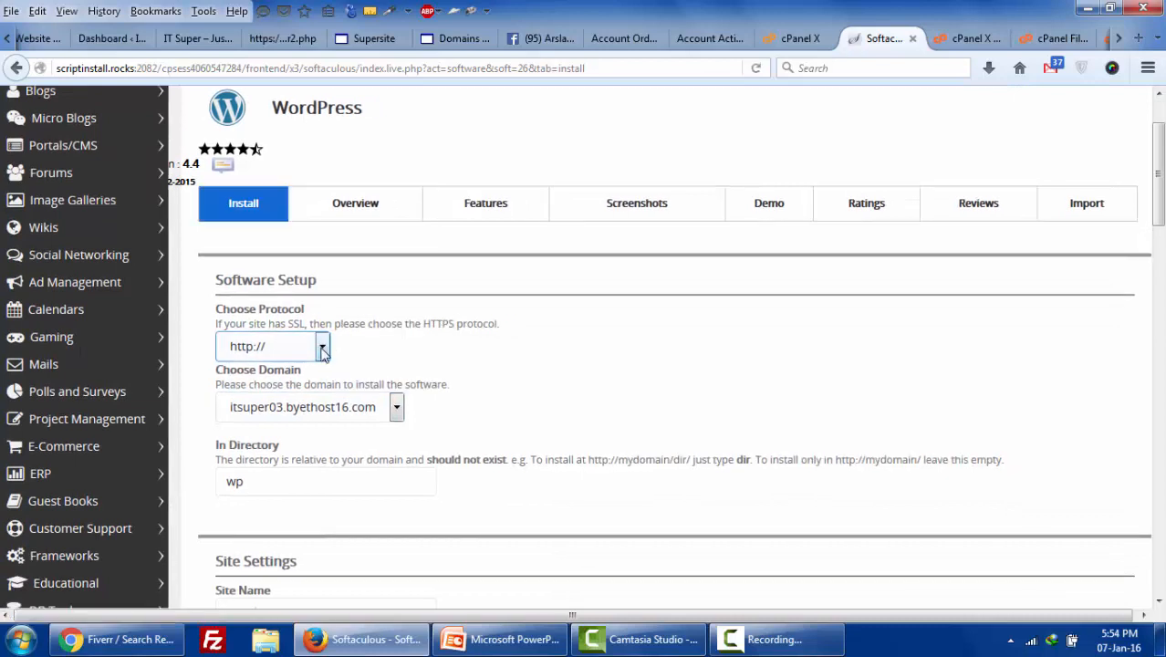
left_click(313, 355)
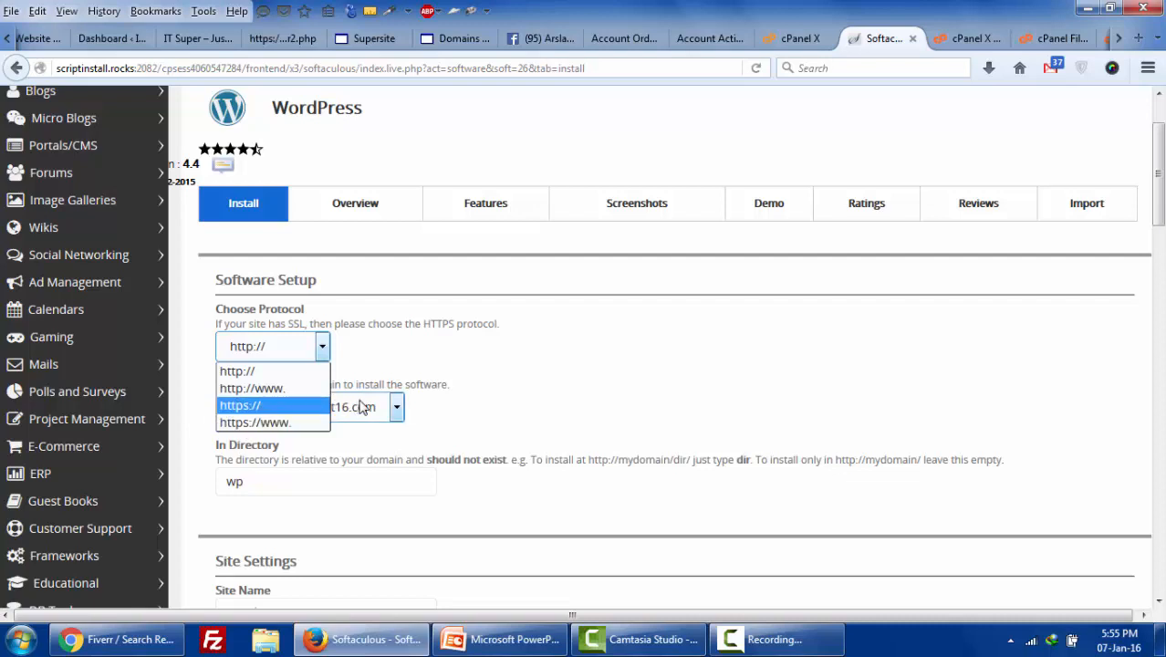
left_click(244, 369)
left_click(399, 410)
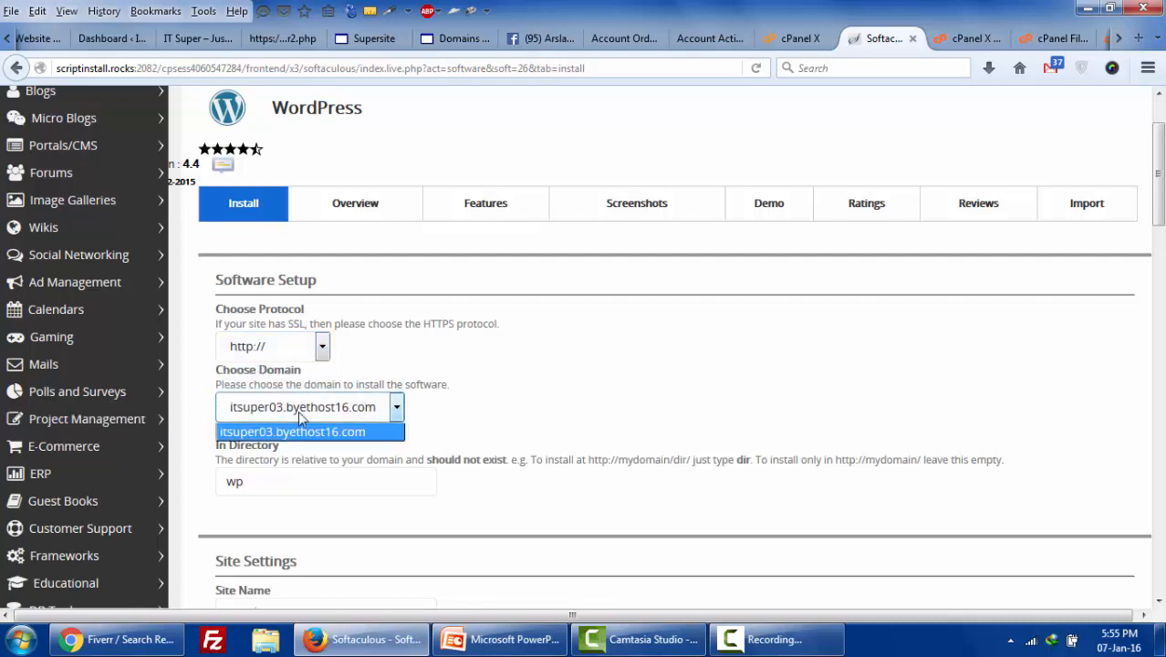
left_click(559, 430)
scroll(559, 430, "down", 4)
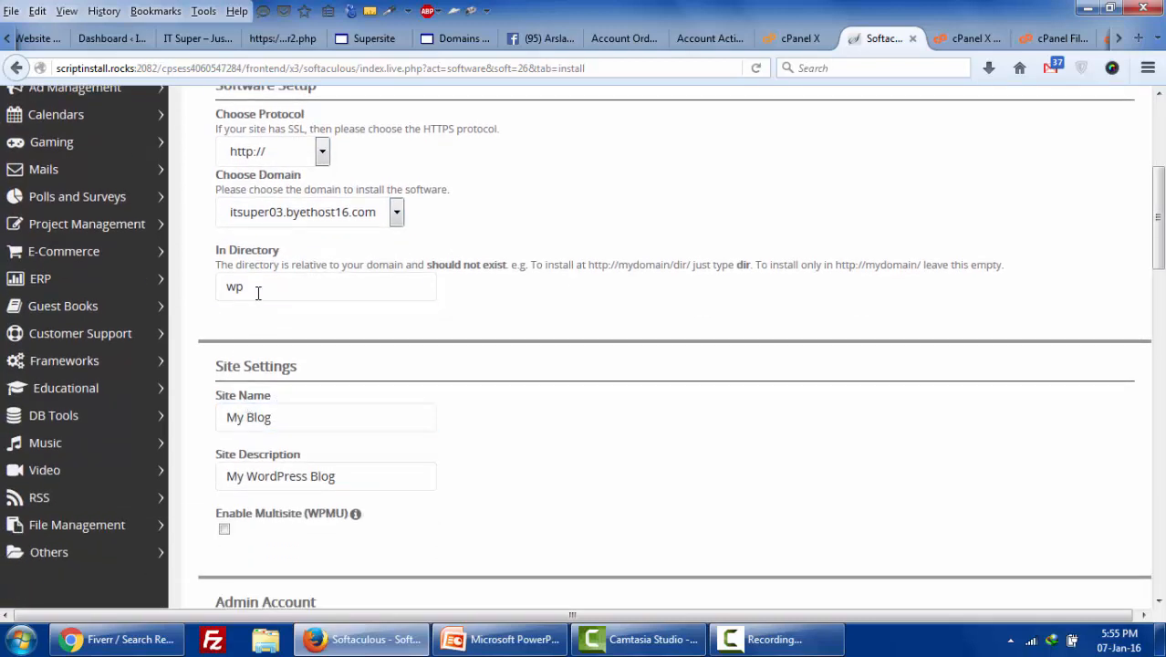
- Delete 'wp' from In Directory so WordPress installs at the domain root
left_click(258, 292)
double_click(260, 288)
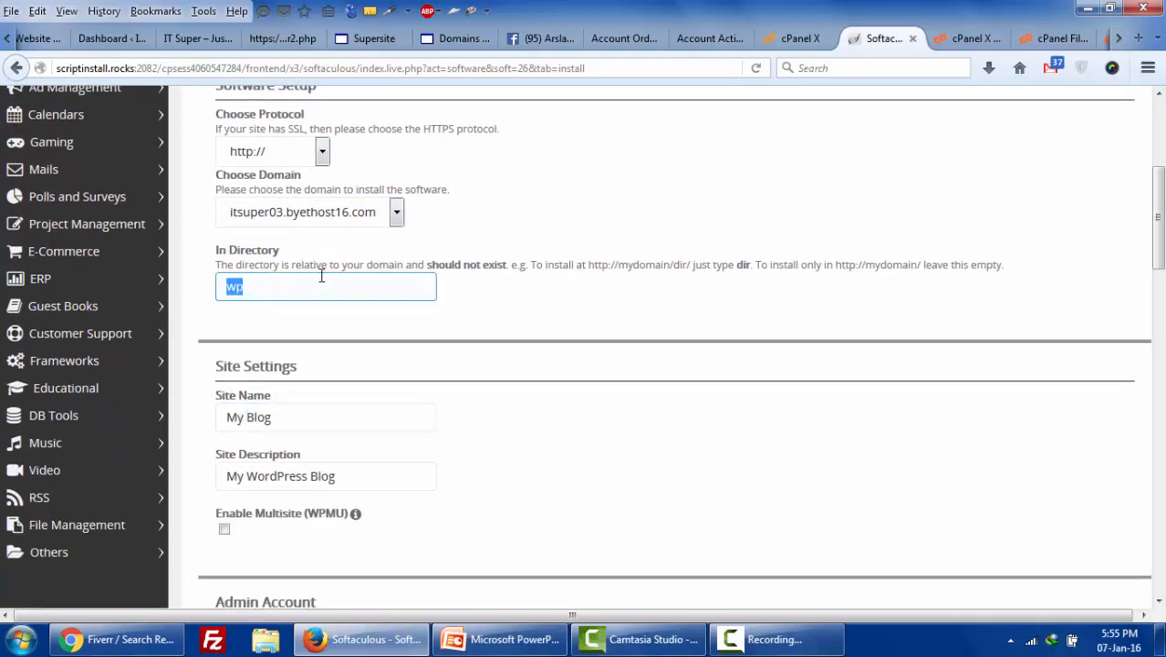
key("BackSpace")
scroll(349, 406, "down", 2)
mouse_move(355, 416)
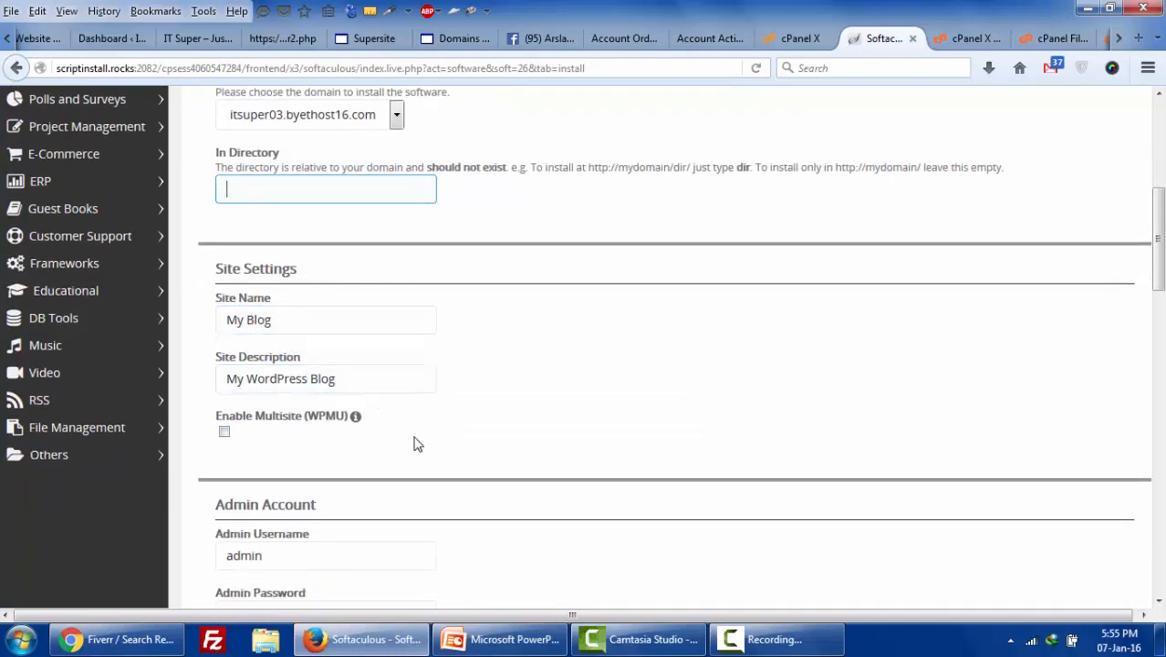
scroll(323, 489, "down", 2)
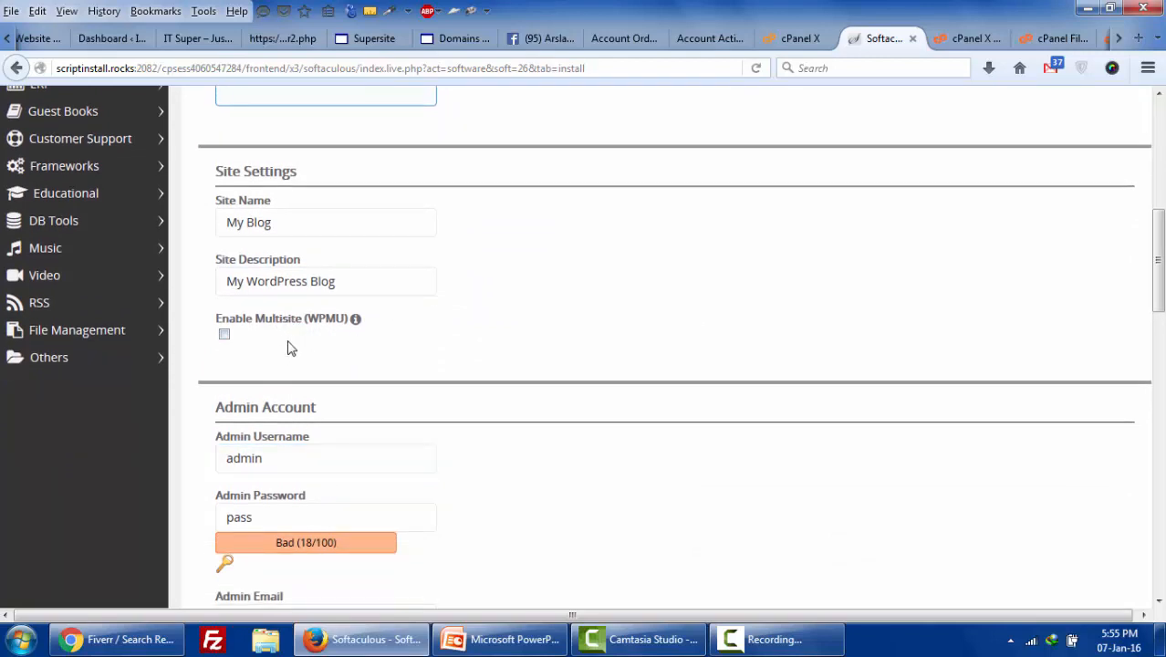
- Replace the existing Admin Password with a new password
left_click(249, 517)
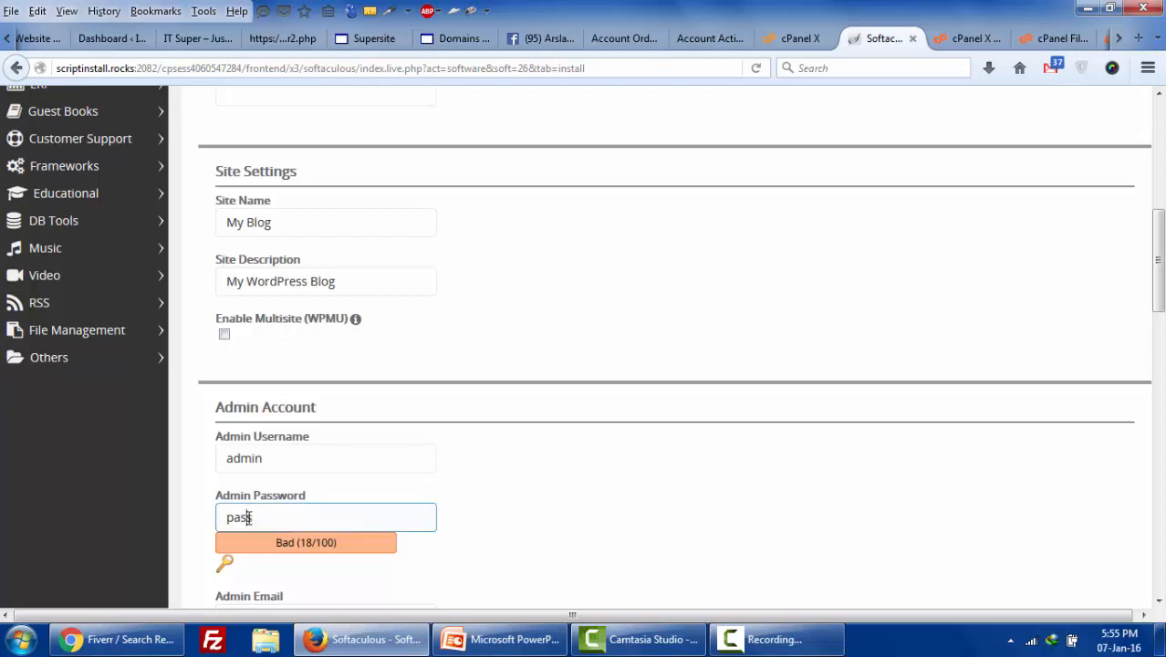
double_click(248, 517)
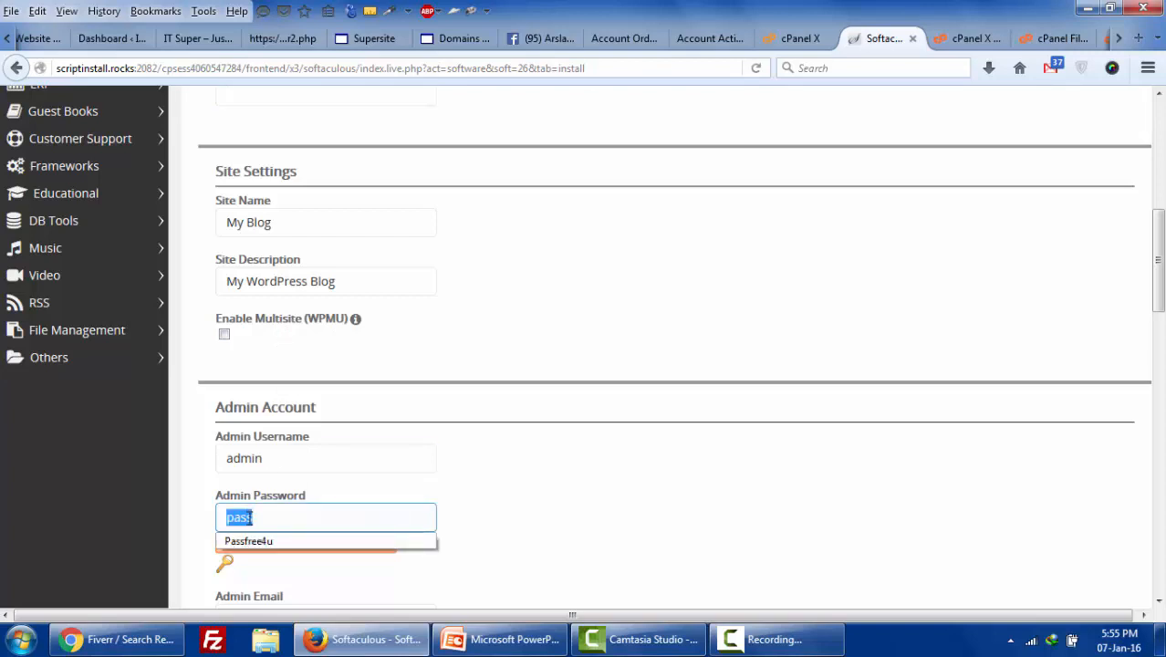
key("BackSpace")
key("BackSpace")
key("BackSpace")
key("BackSpace")
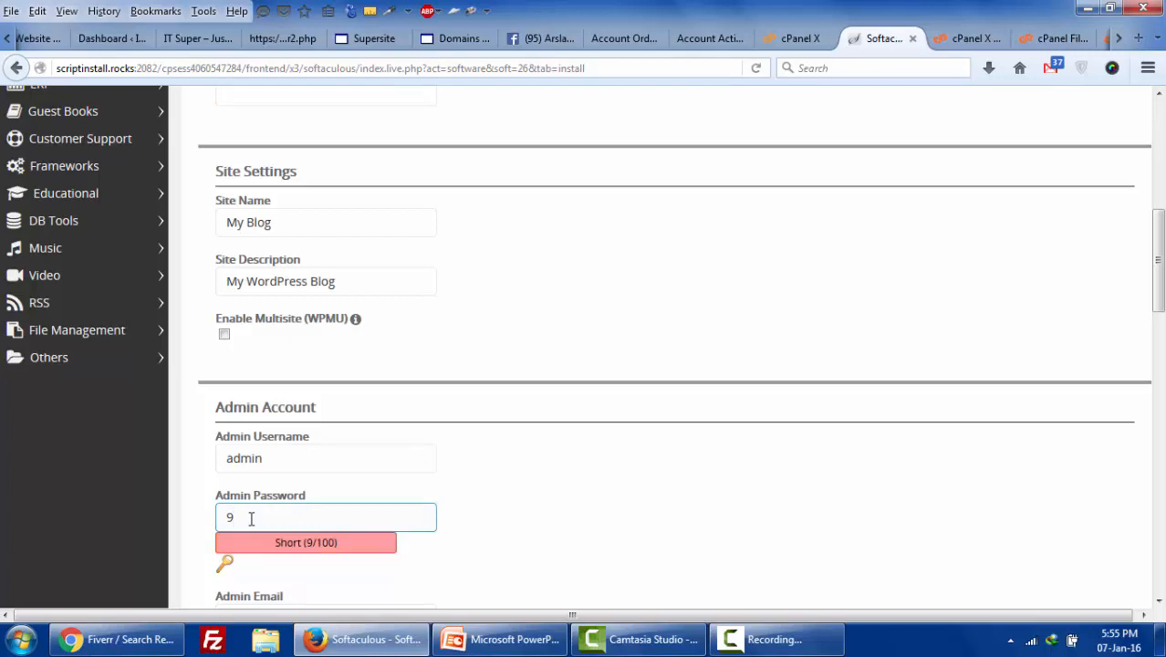
type("123456")
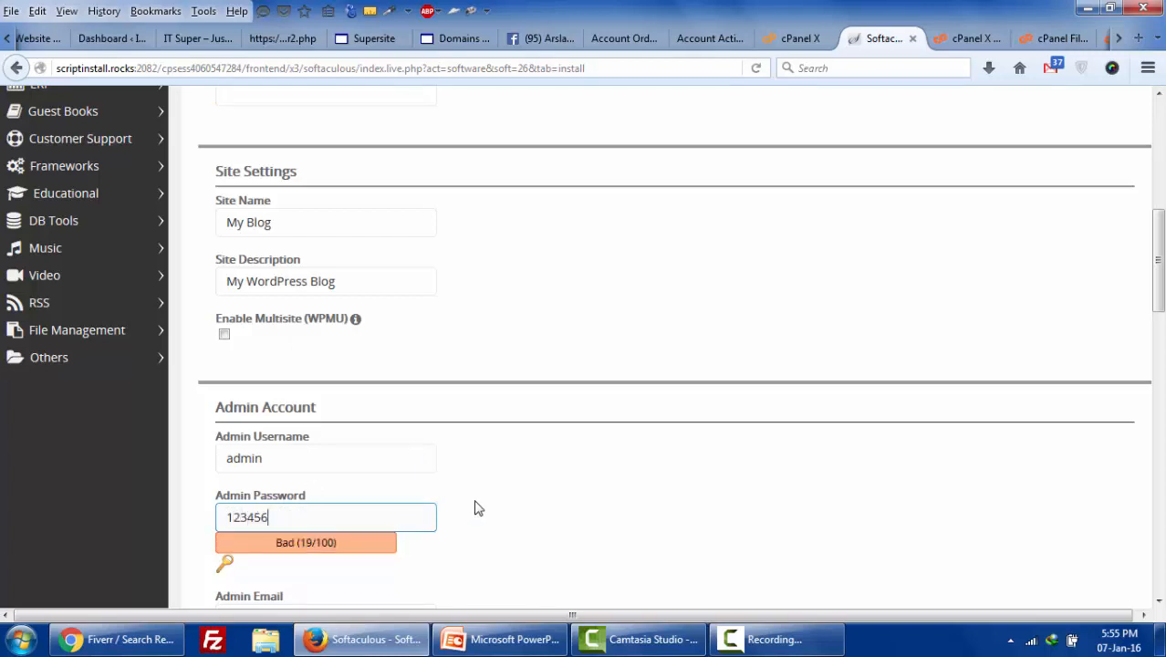
scroll(475, 508, "down", 2)
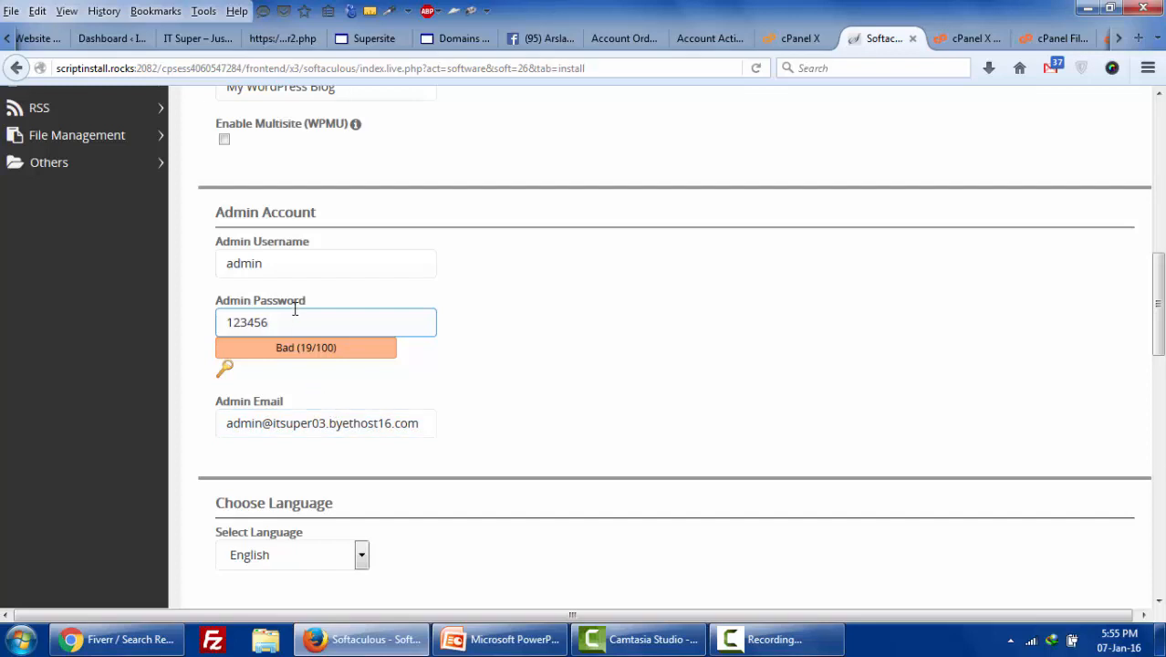
- Review the admin email address and start the WordPress installation
left_click(304, 422)
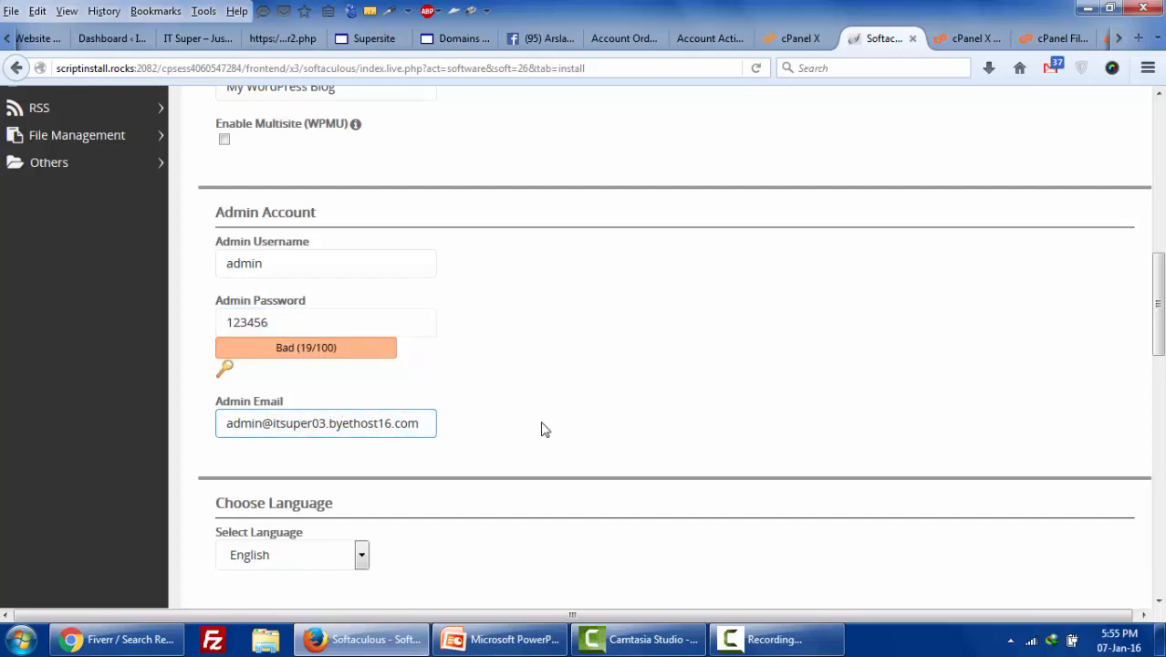
left_click_drag(277, 432, 401, 436)
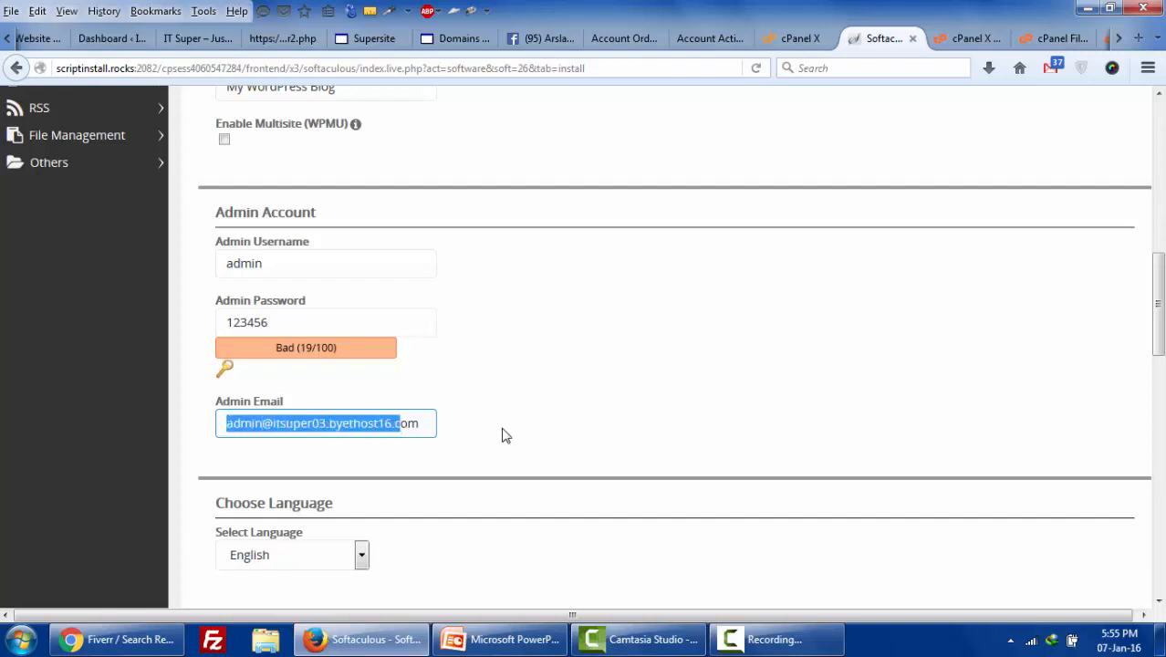
scroll(507, 435, "down", 3)
scroll(562, 450, "down", 10)
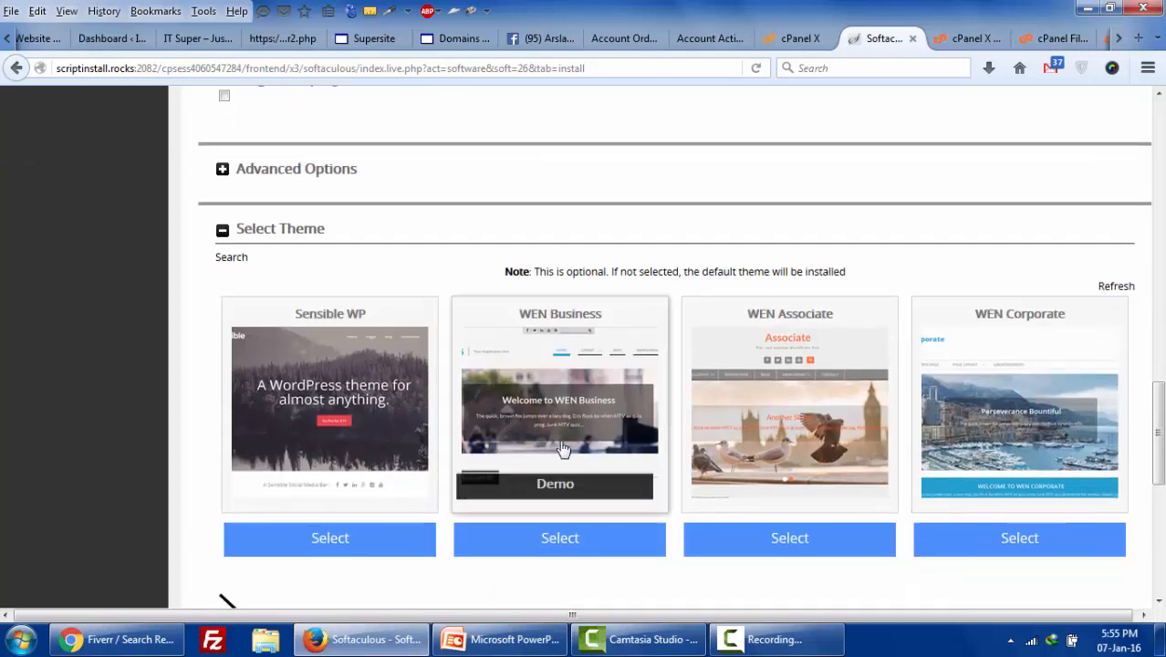
scroll(400, 404, "up", 4)
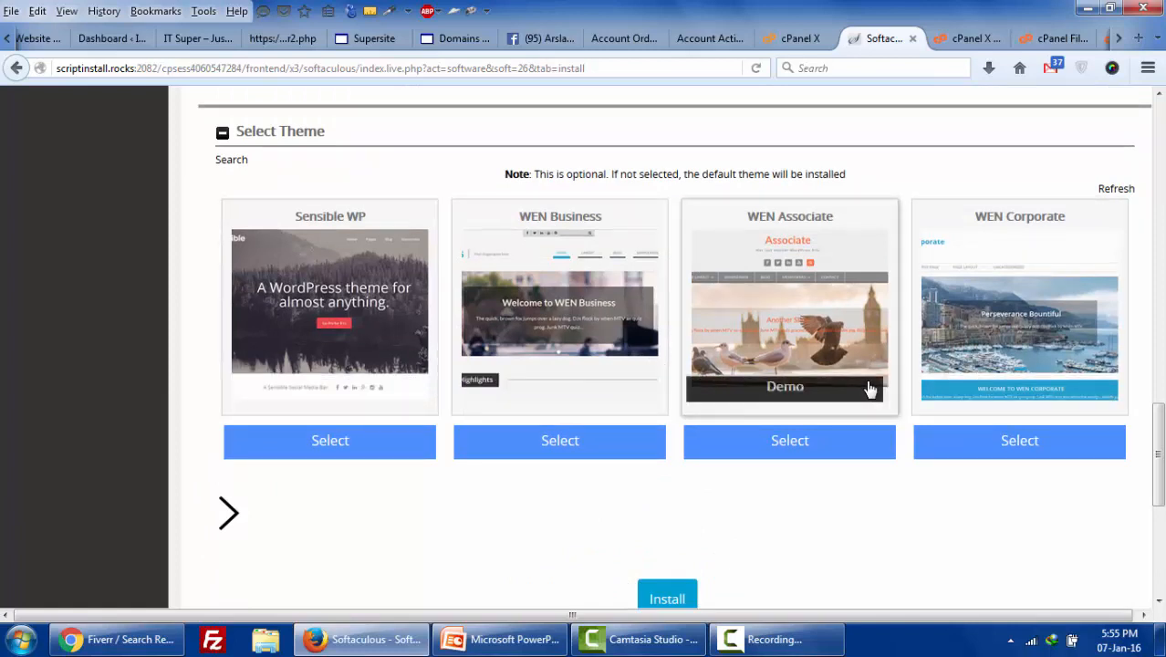
scroll(549, 536, "down", 2)
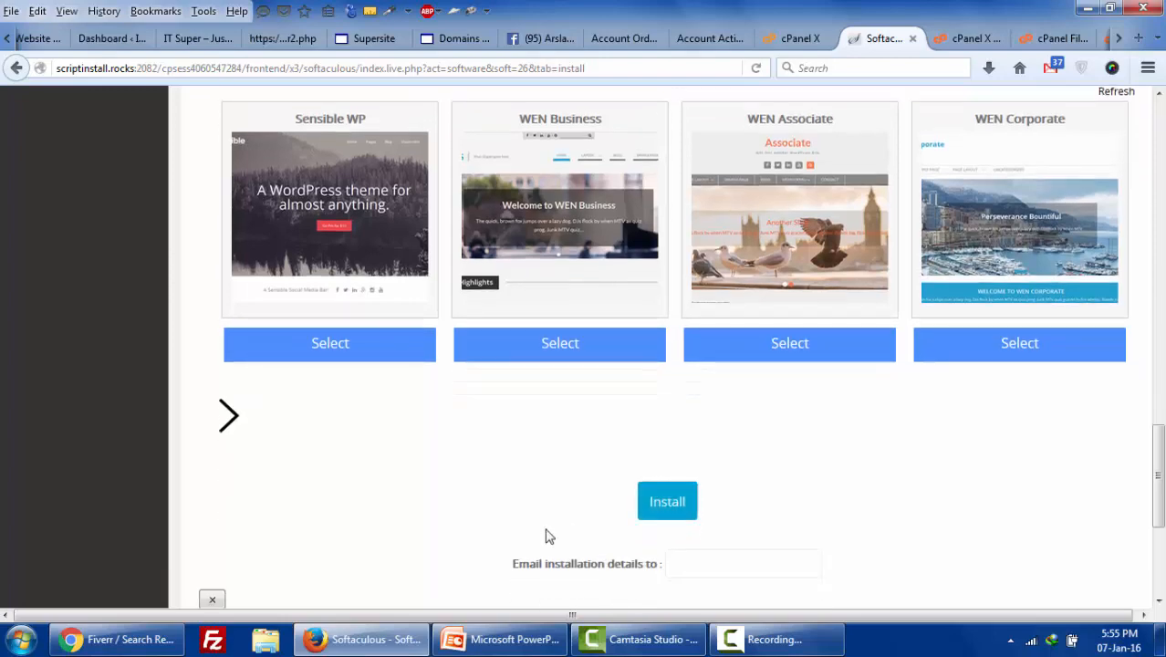
left_click(670, 504)
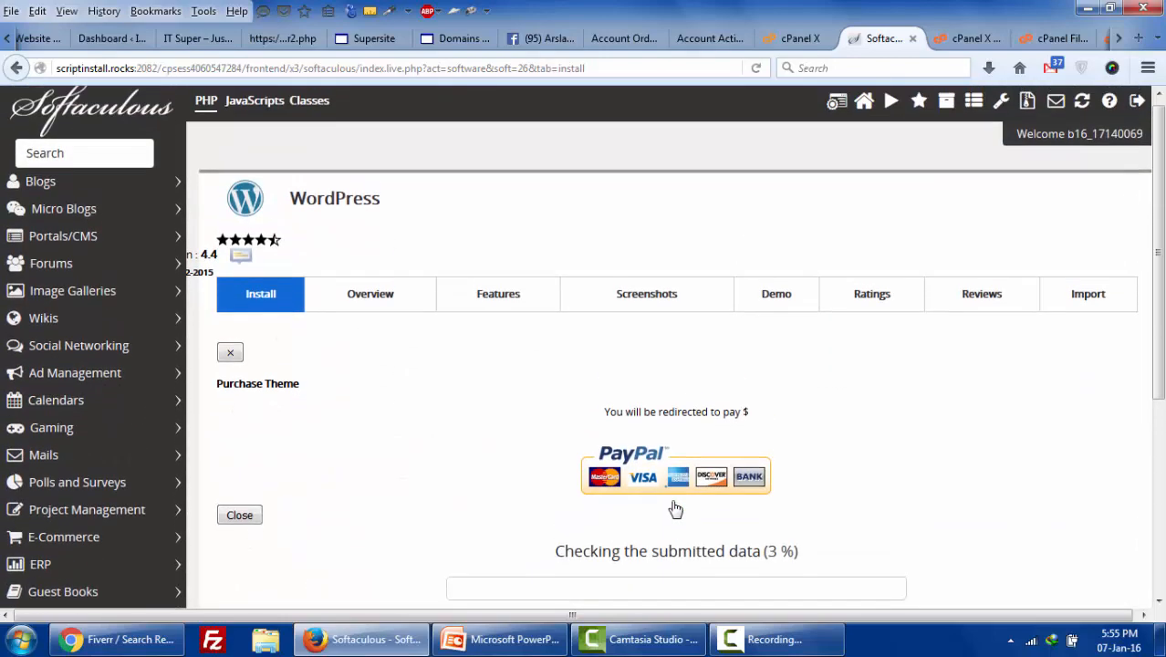
- Dismiss the new-mail popup and open the new site itsuper03.byethost16.com in a new tab
scroll(675, 509, "down", 2)
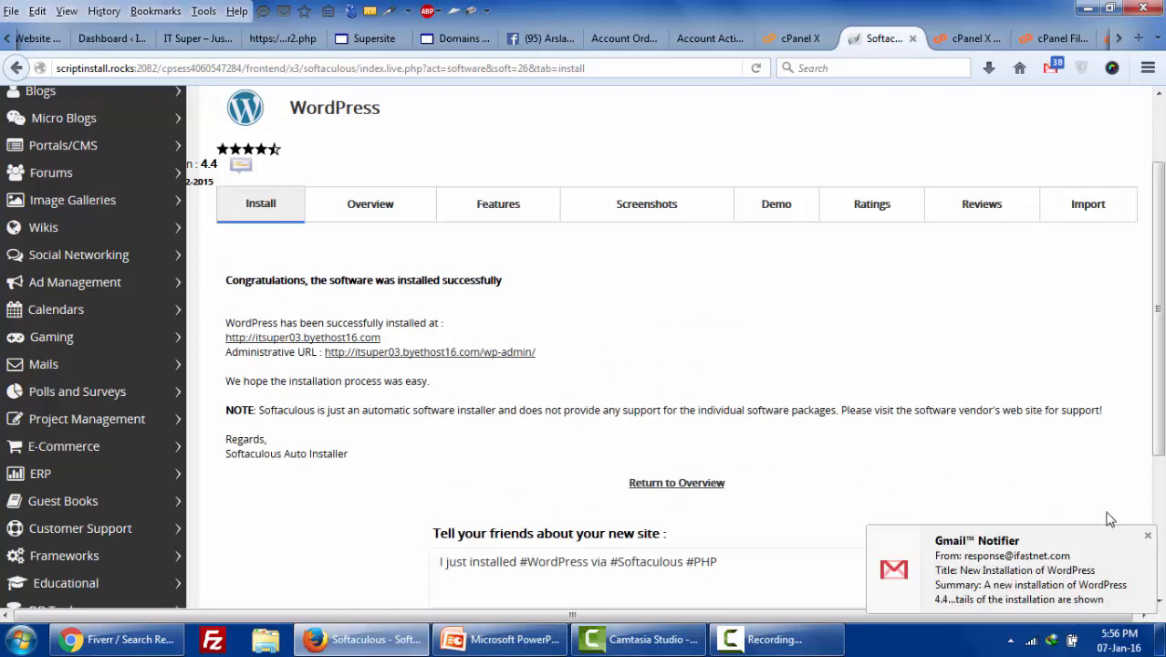
left_click(1147, 534)
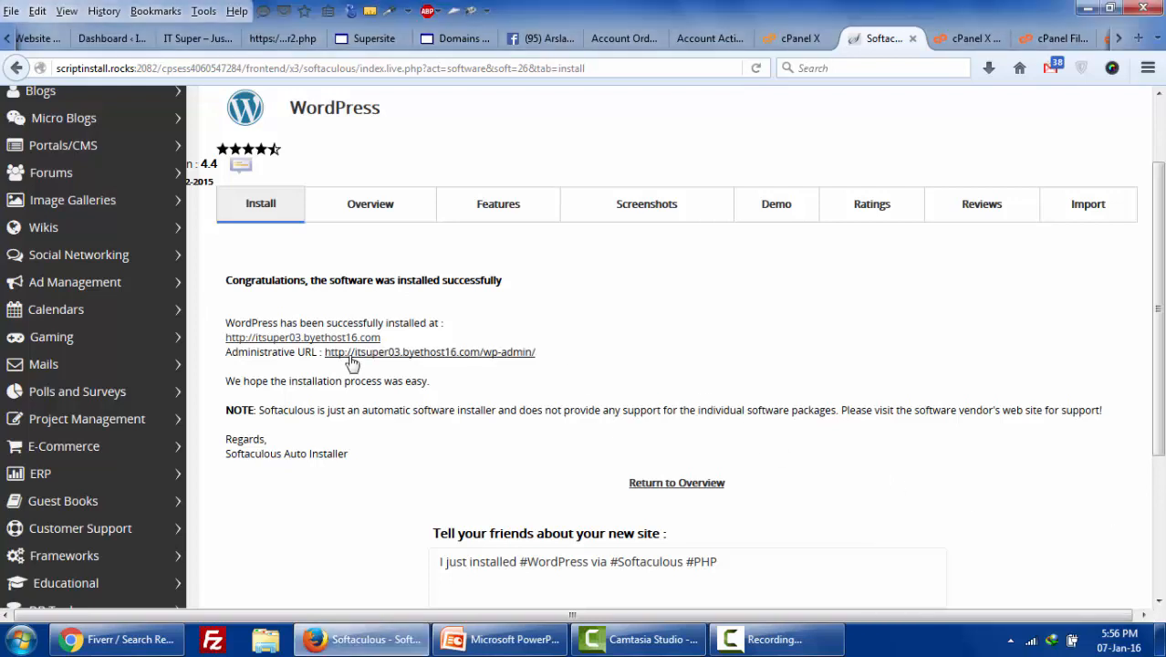
right_click(272, 338)
left_click(350, 352)
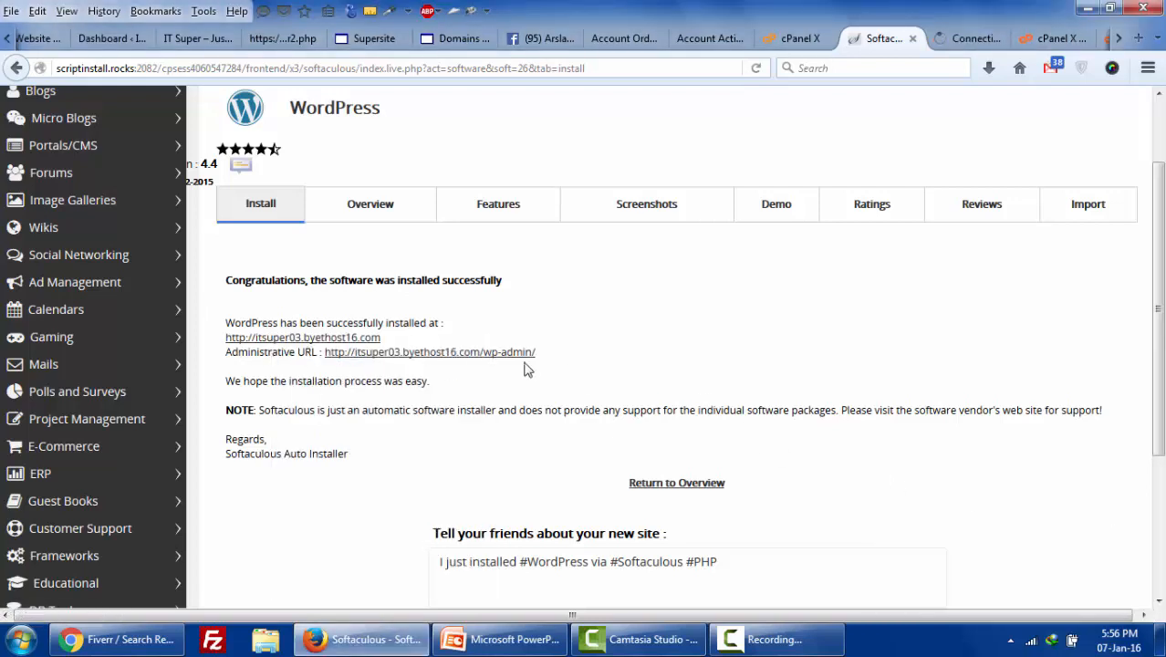
- View the My Blog Hello world post, then open the wp-admin login page in a new tab
left_click(958, 45)
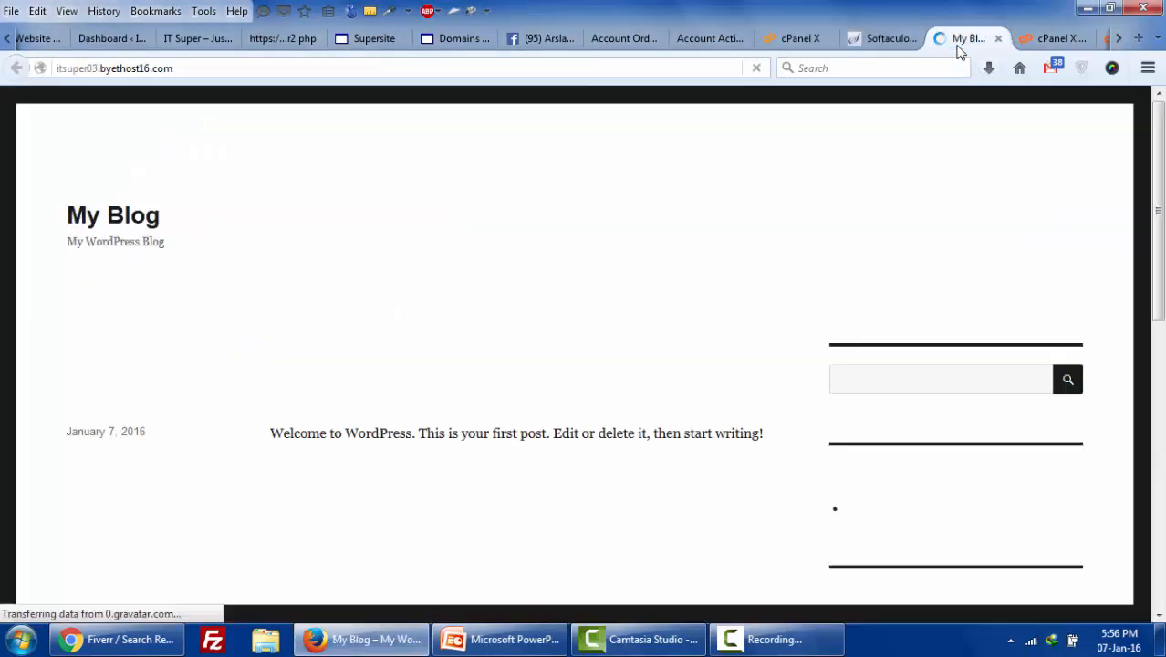
scroll(573, 268, "down", 10)
left_click(878, 38)
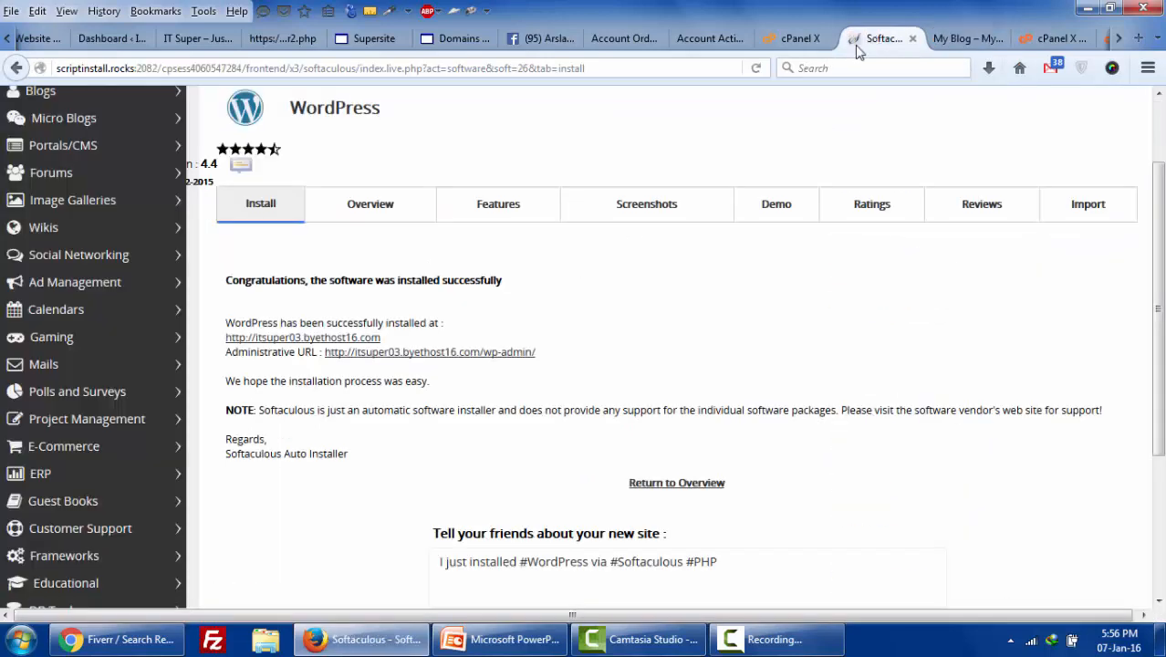
right_click(518, 353)
left_click(597, 364)
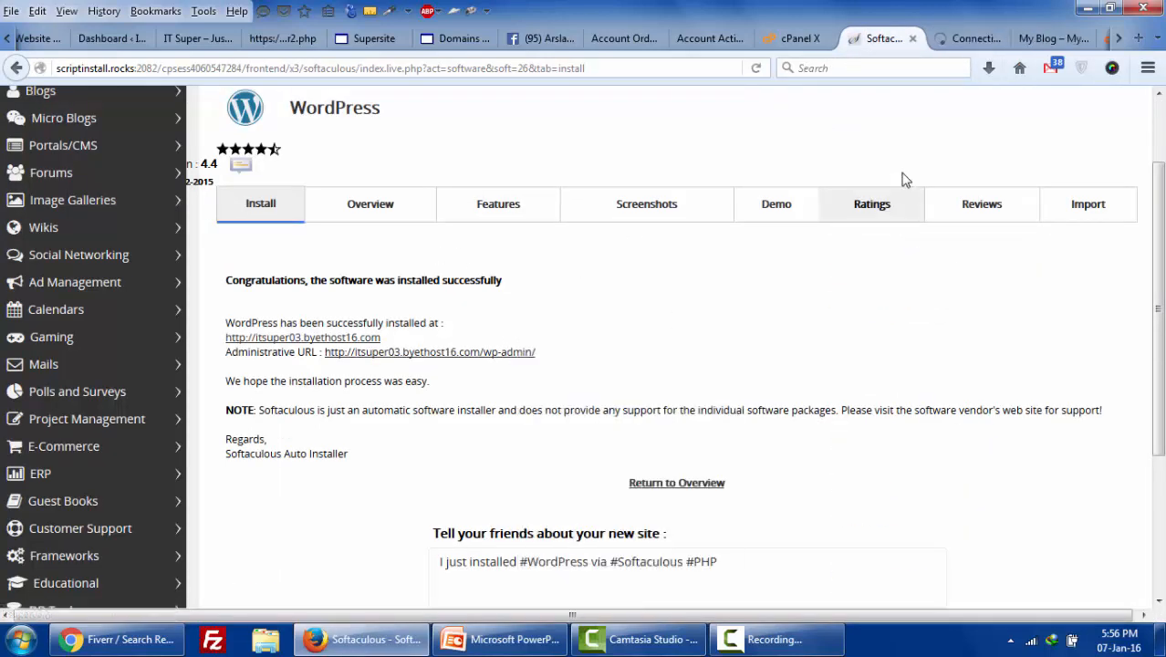
left_click(963, 40)
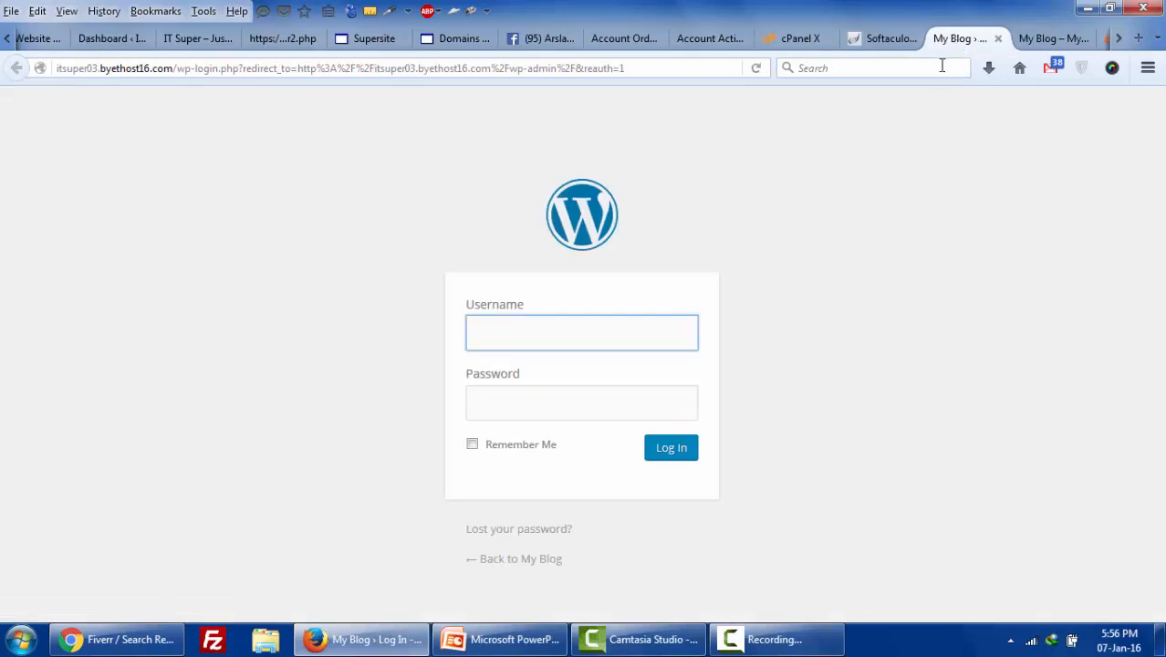
- Return to the My Blog site, then switch to the 'WordPress Installation' slide in Wordpress.pptx
left_click(1049, 38)
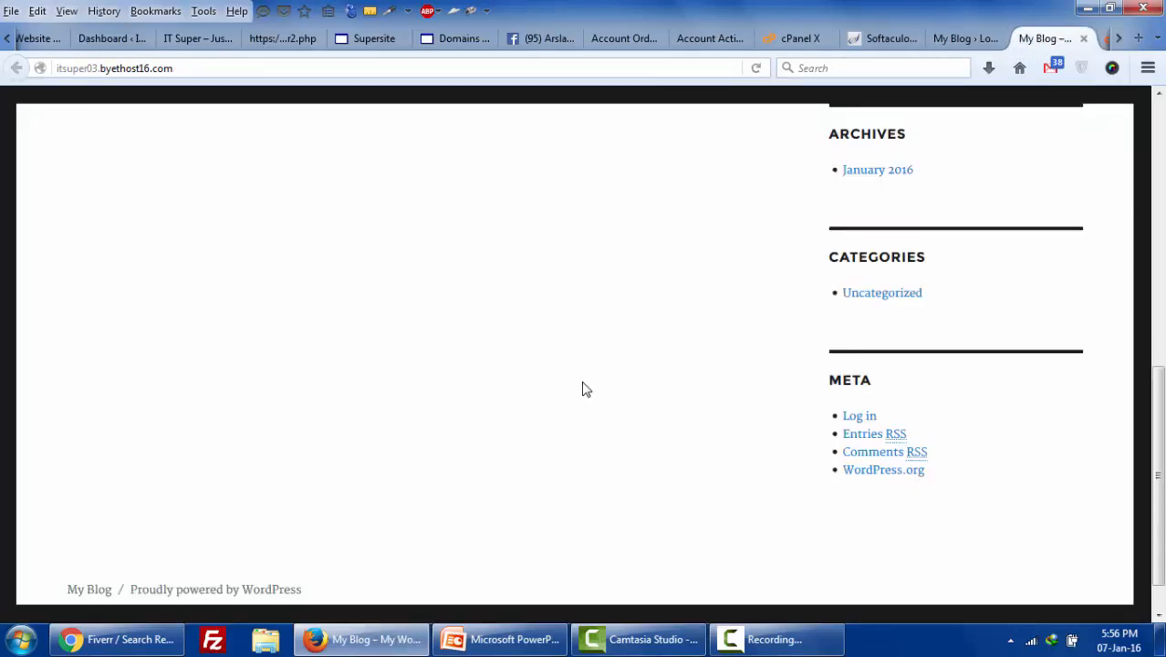
scroll(584, 383, "up", 10)
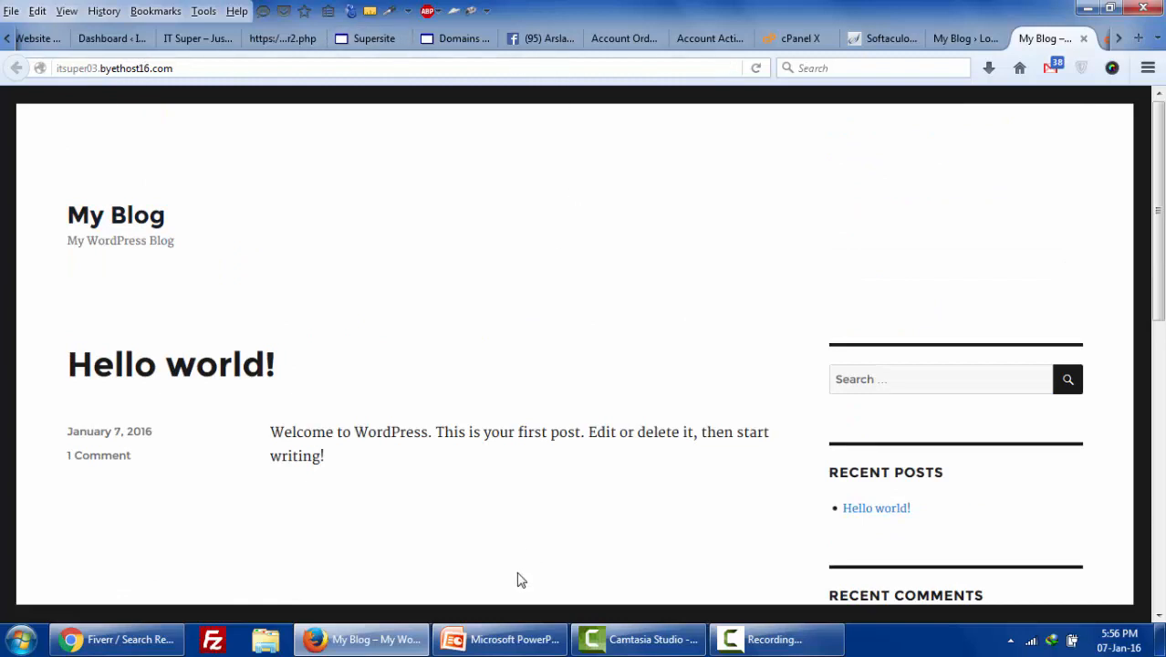
left_click(507, 641)
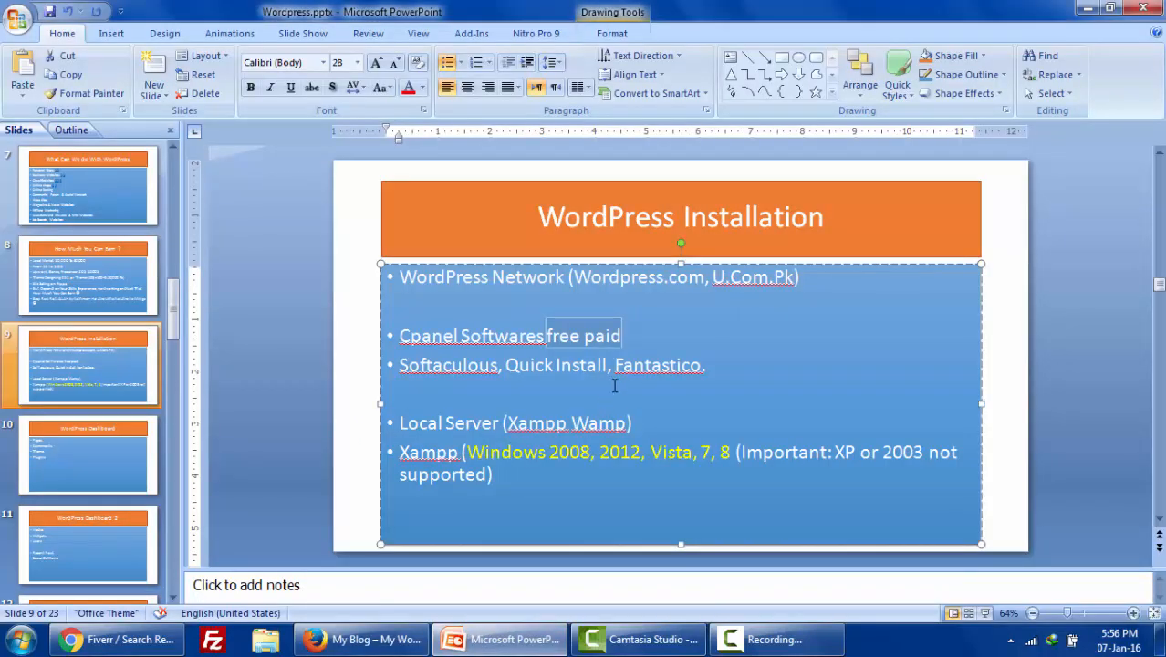
left_click(662, 367)
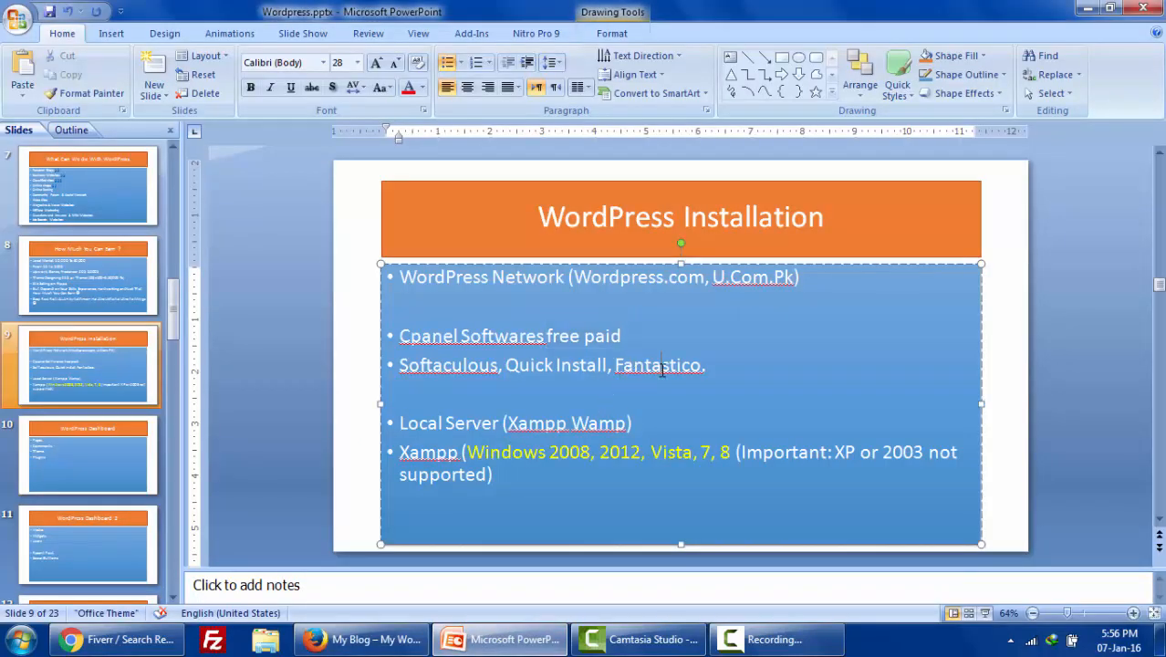
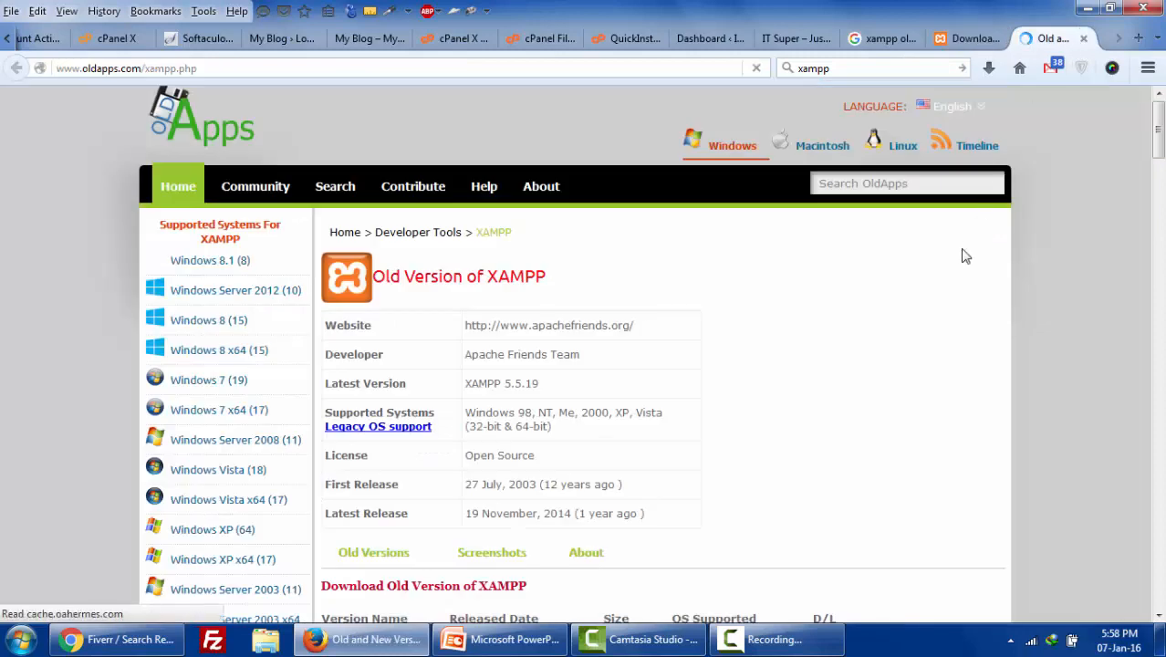
- Compare the XAMPP 5.5.30 and 5.6.15 versions on the Apache Friends download page
left_click(967, 38)
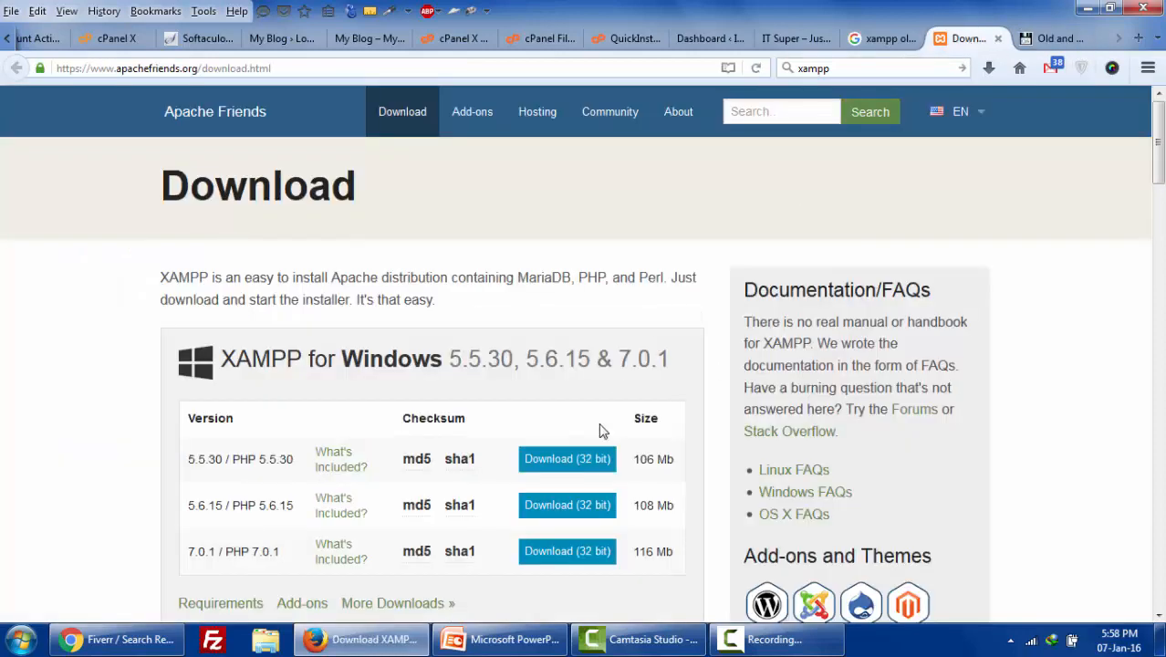
scroll(365, 402, "down", 2)
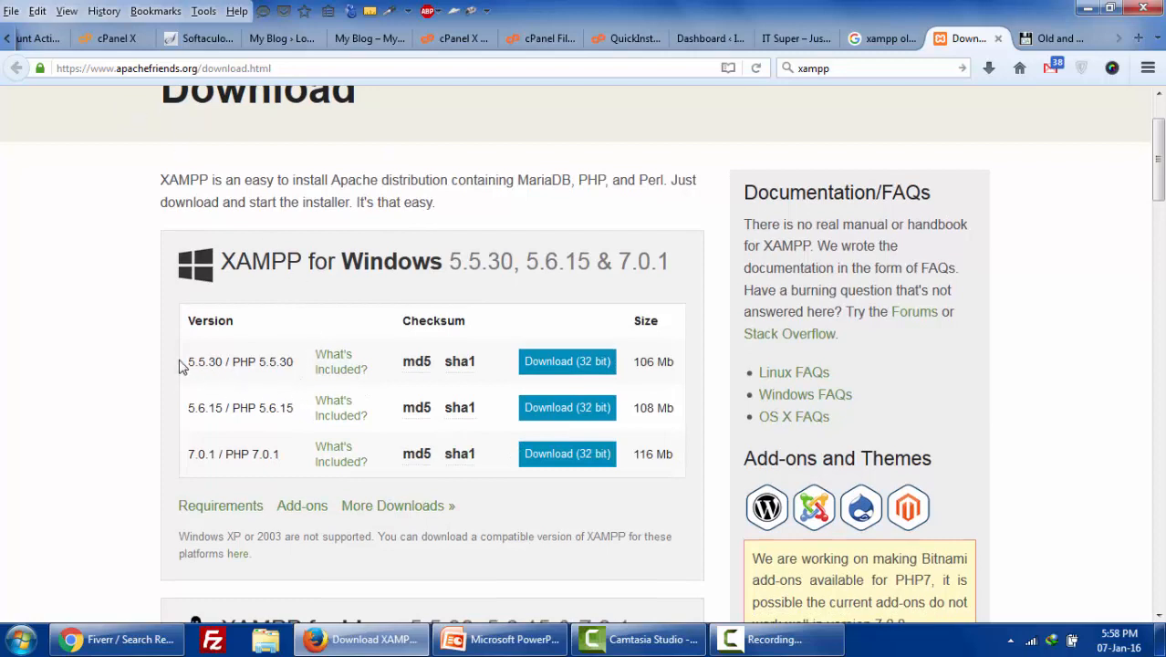
left_click_drag(187, 362, 272, 364)
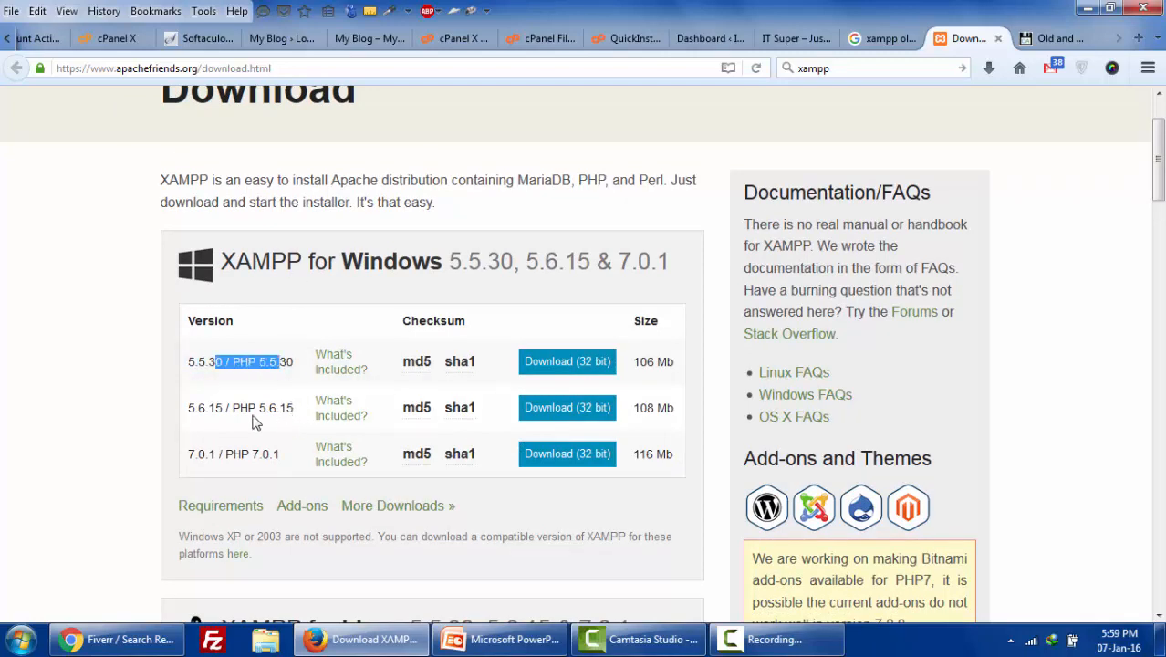
left_click_drag(260, 410, 294, 412)
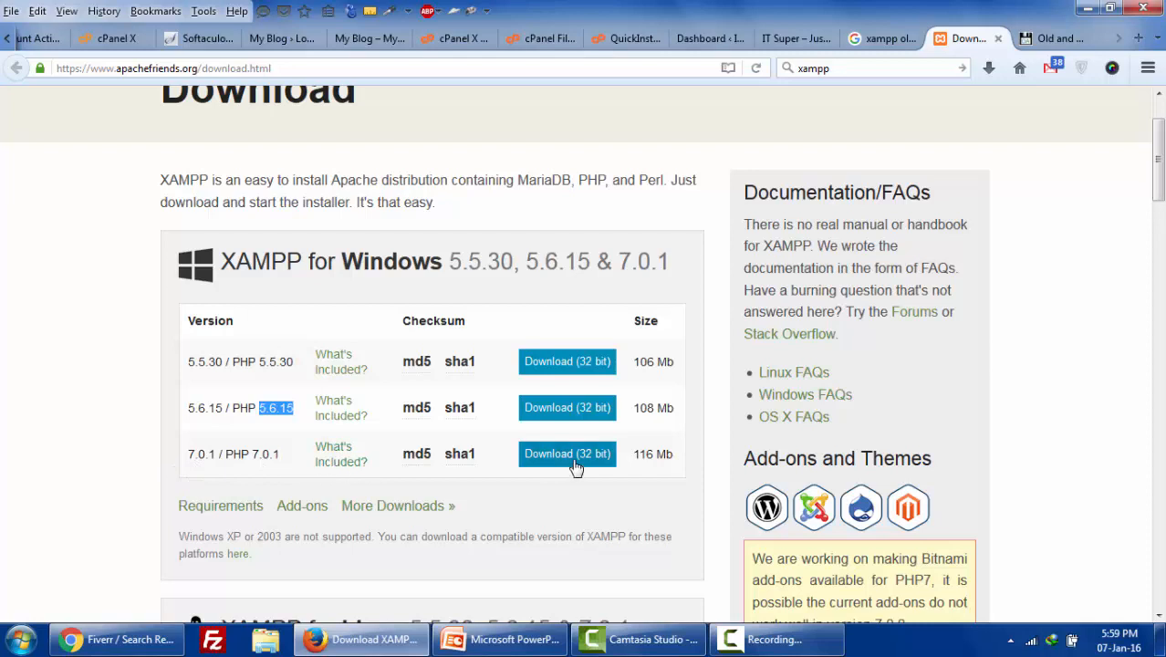
left_click_drag(170, 361, 317, 373)
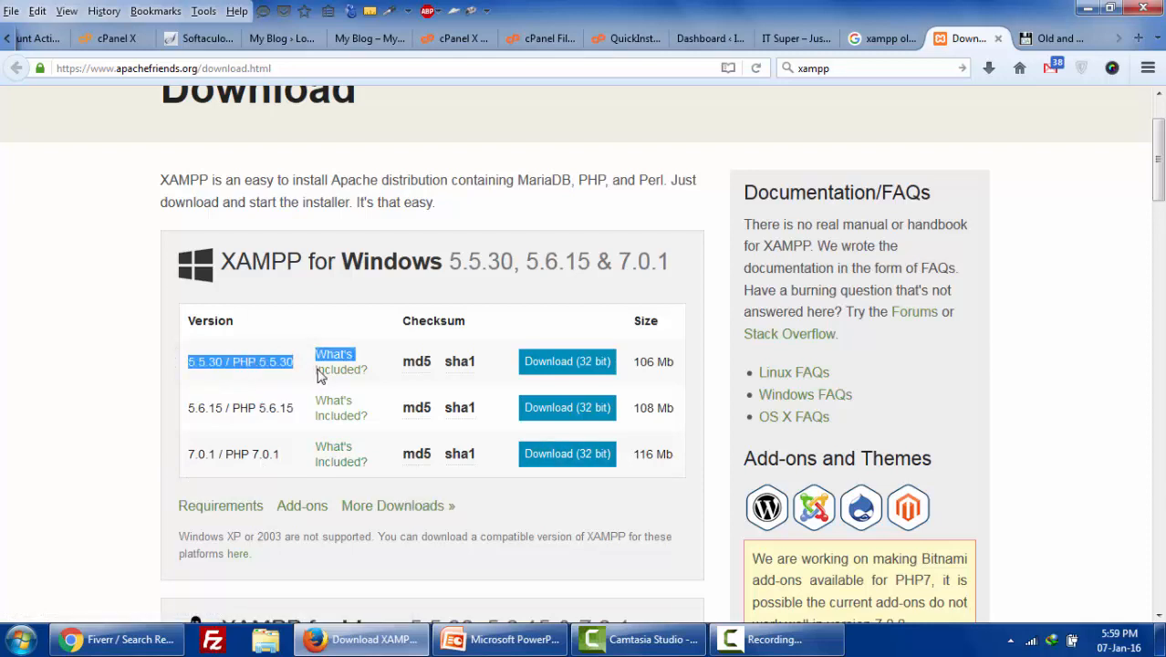
- Download the XAMPP 5.5.30 (32-bit) Windows installer, dismiss the IDM prompt, and show the desktop
left_click(567, 362)
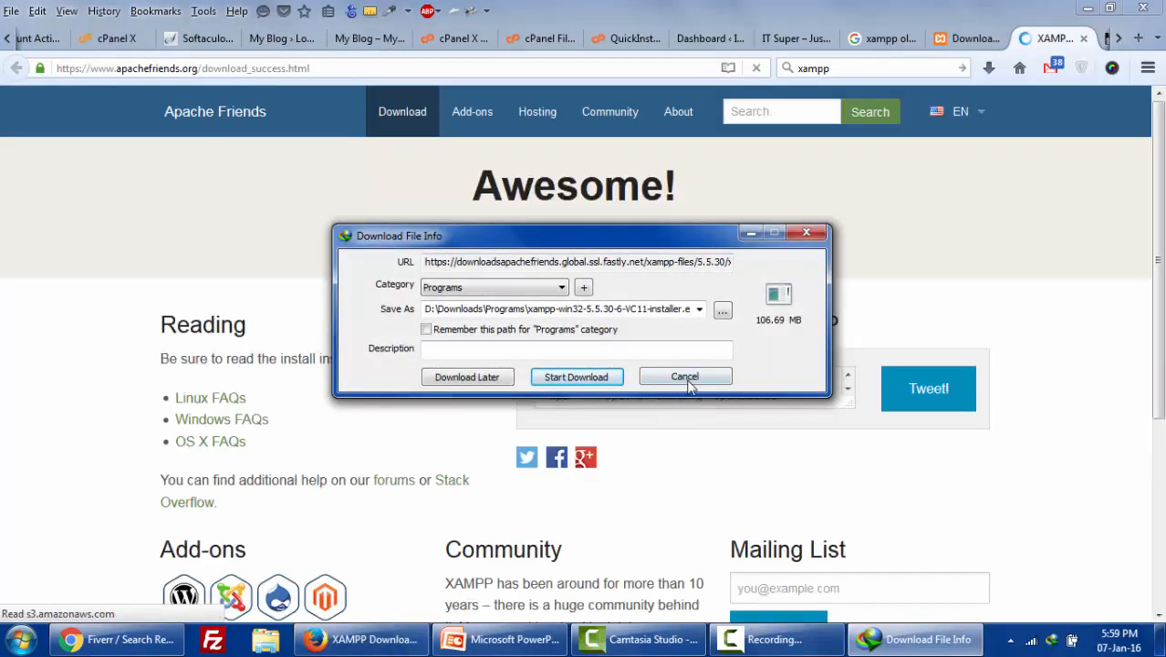
left_click(686, 377)
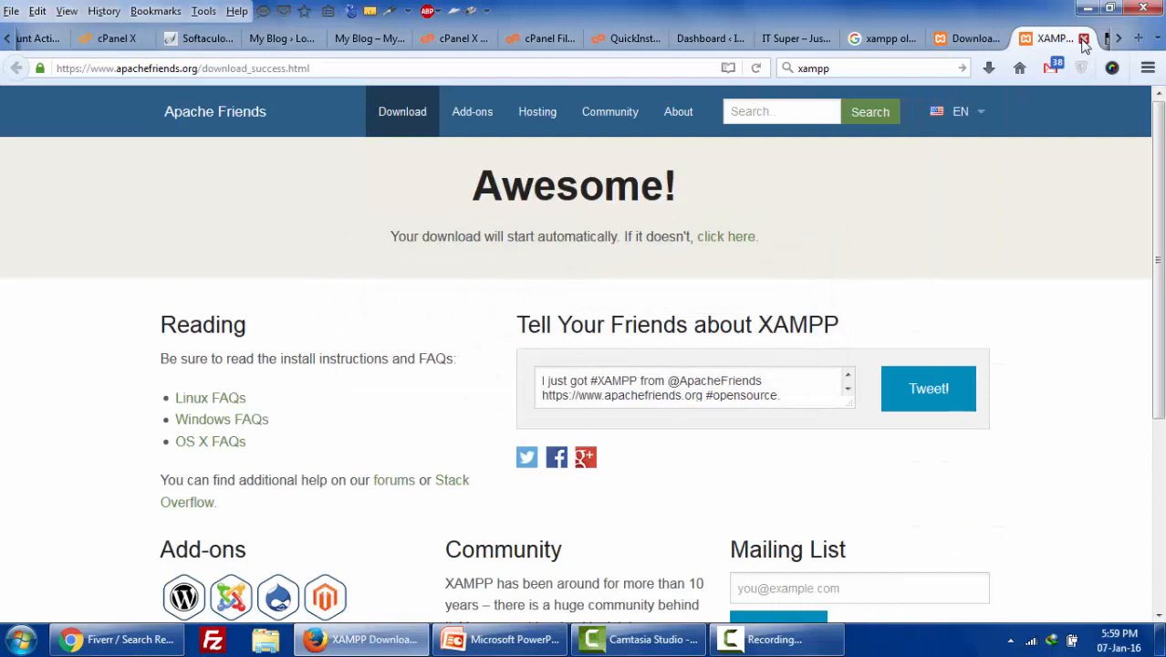
left_click(1161, 644)
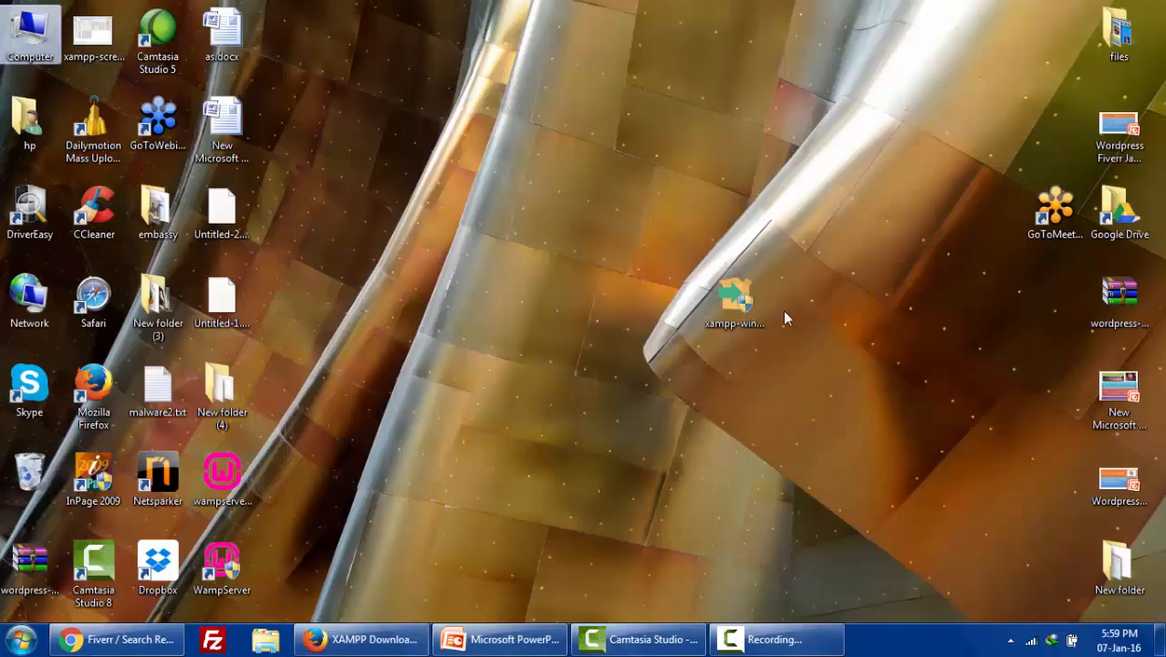
- Select the xampp-win installer on the desktop, then bring up OldApps' Old Version of XAMPP page
left_click(735, 299)
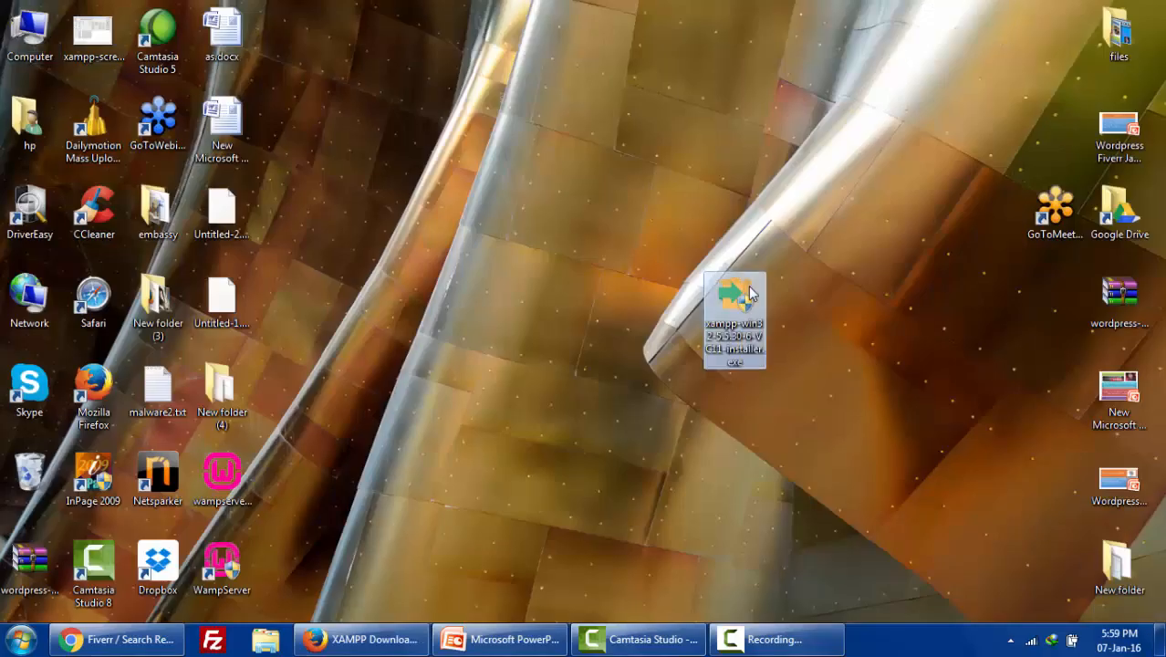
left_click(363, 643)
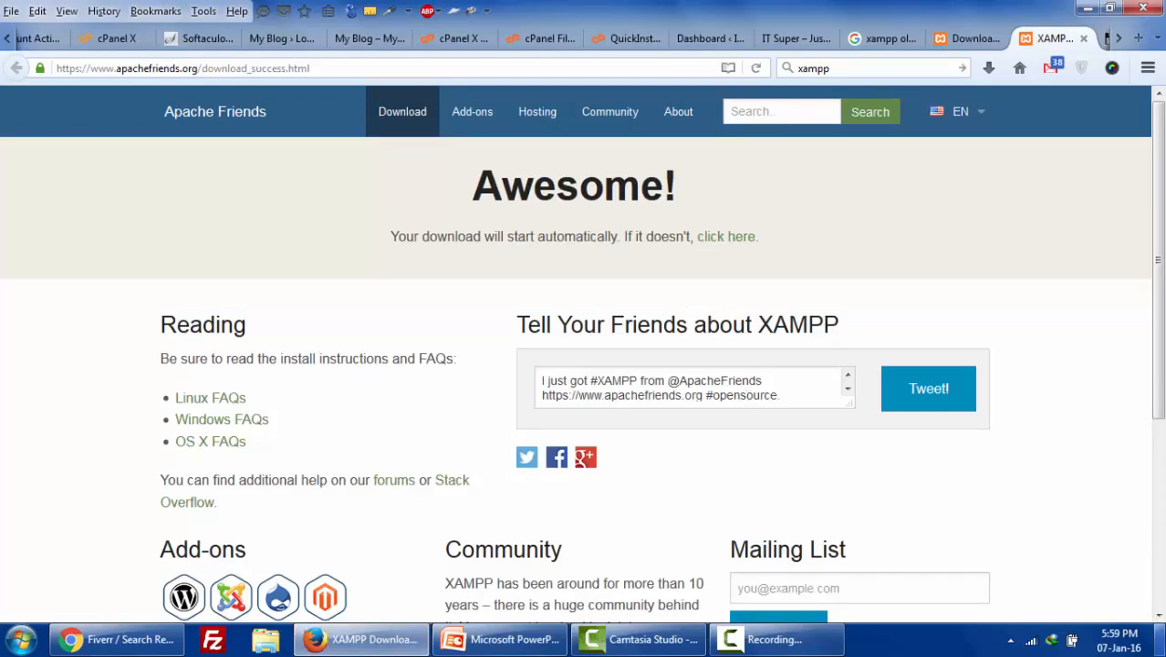
left_click(1161, 644)
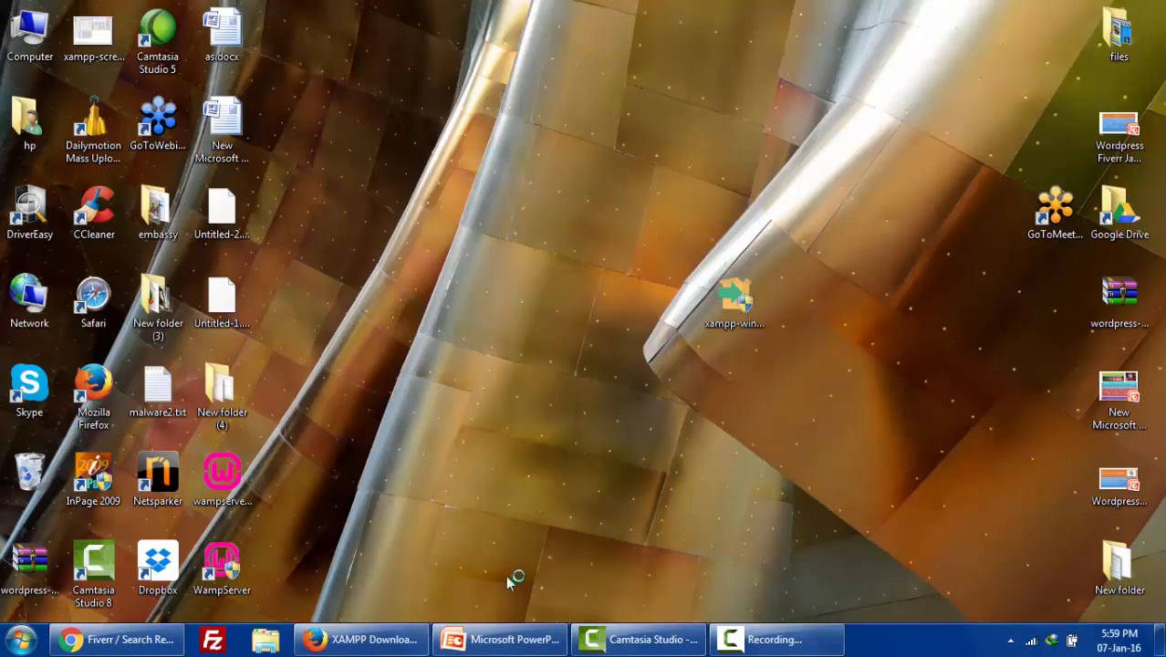
left_click(434, 597)
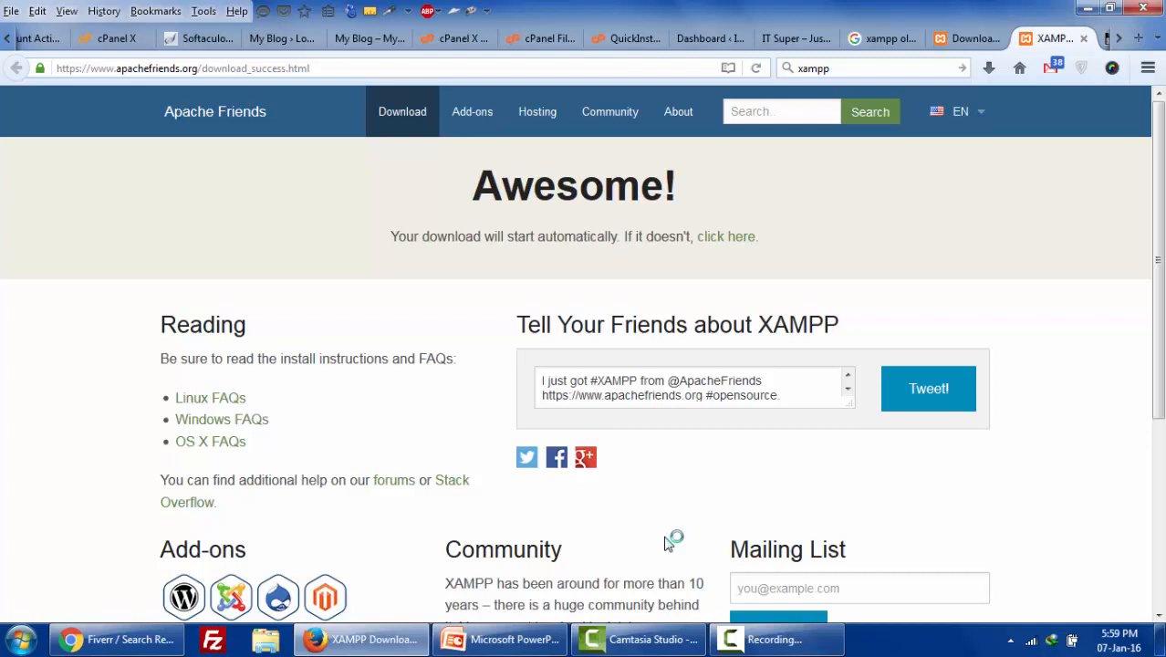
left_click(1119, 38)
left_click(1045, 40)
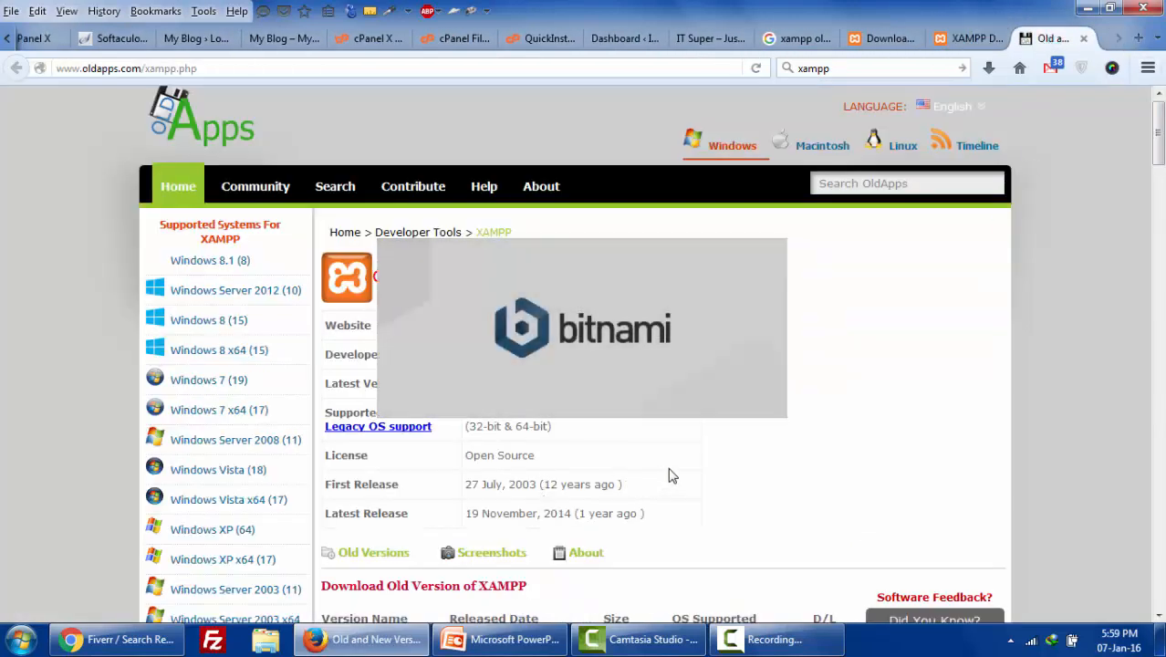
- Compare the download pages and note XAMPP 5.5.19's Windows XP support on OldApps
left_click(965, 39)
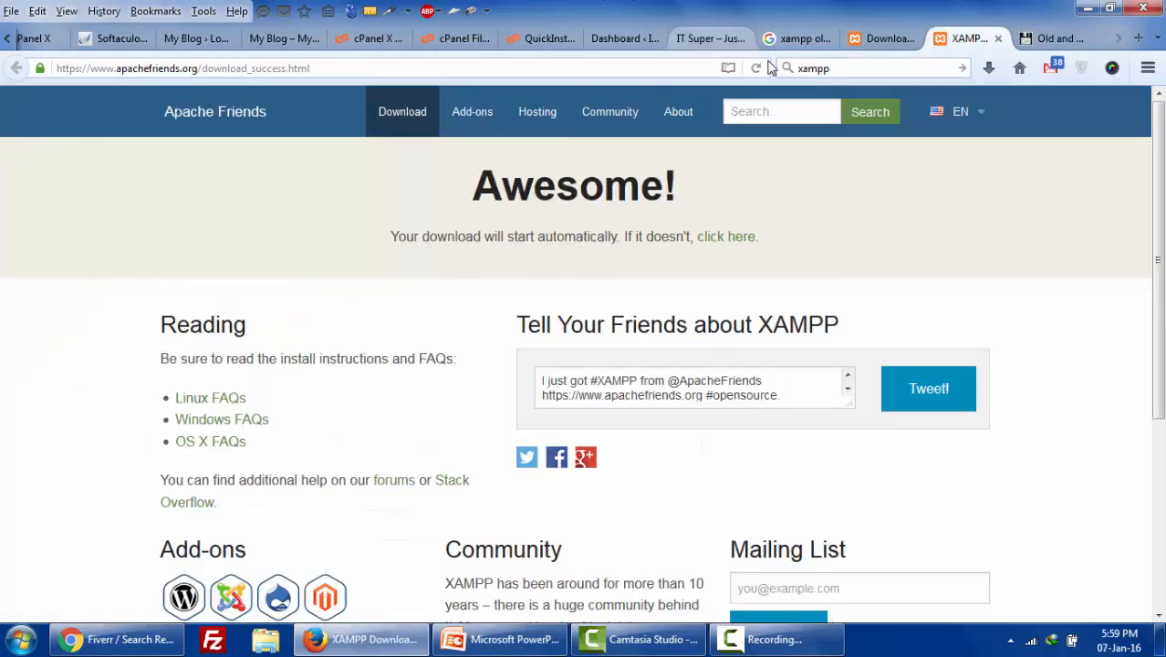
left_click(877, 39)
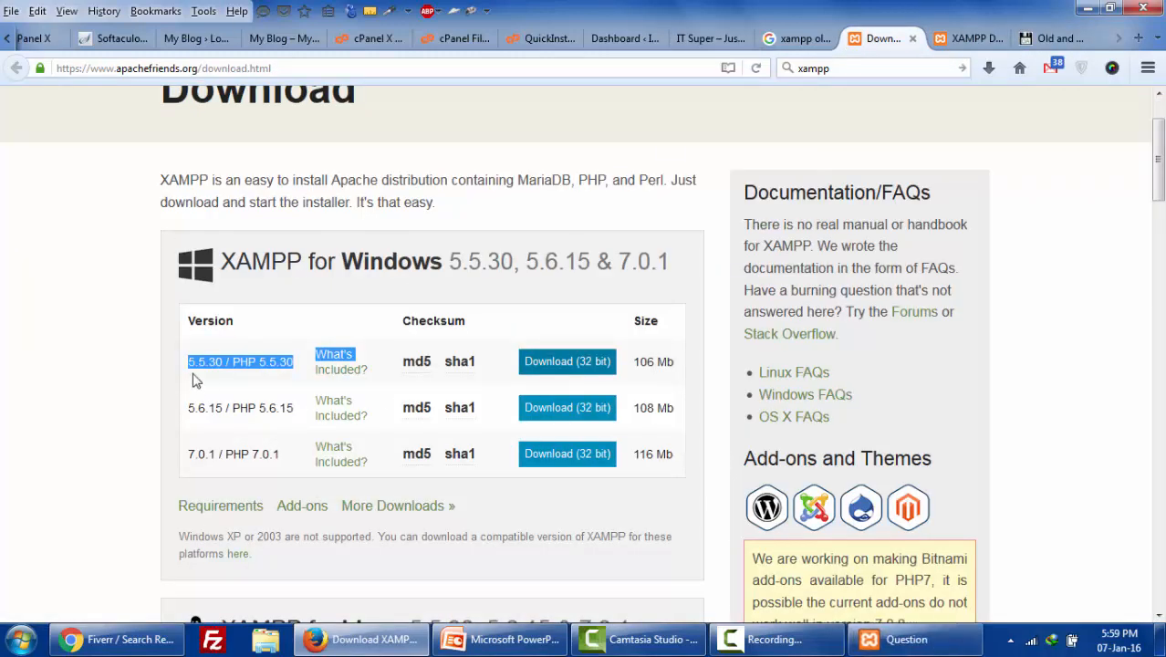
left_click(1047, 40)
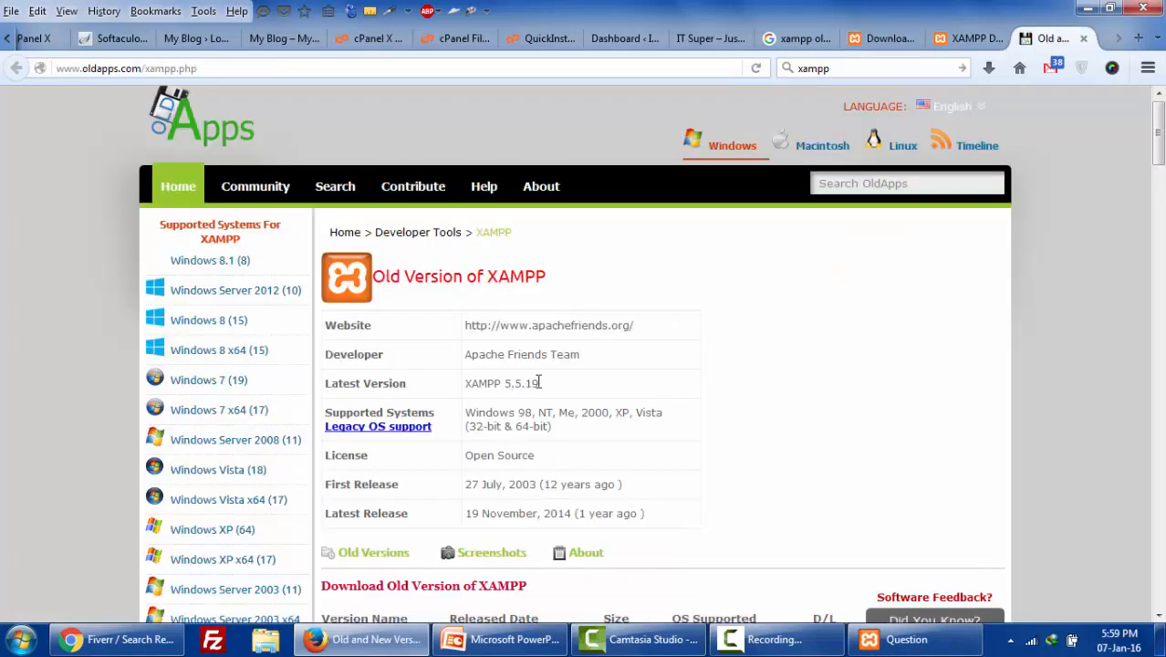
double_click(538, 382)
left_click_drag(614, 415, 636, 413)
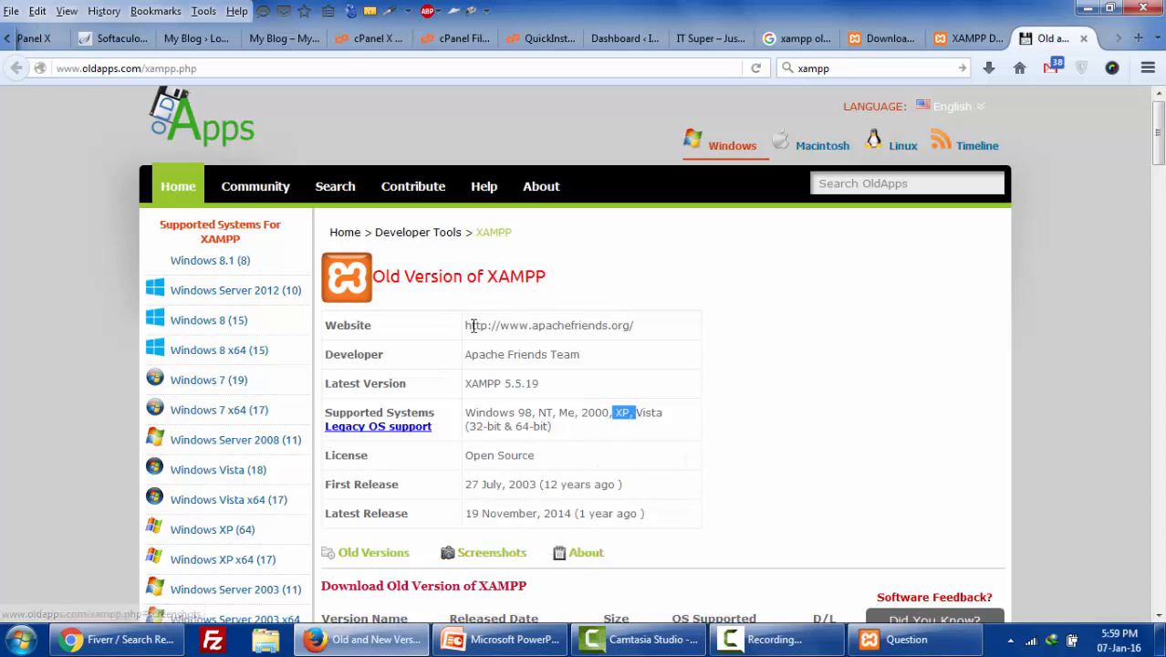
- Review the OldApps version table's 32/64-bit notes, then raise the installer's antivirus question
scroll(488, 438, "down", 2)
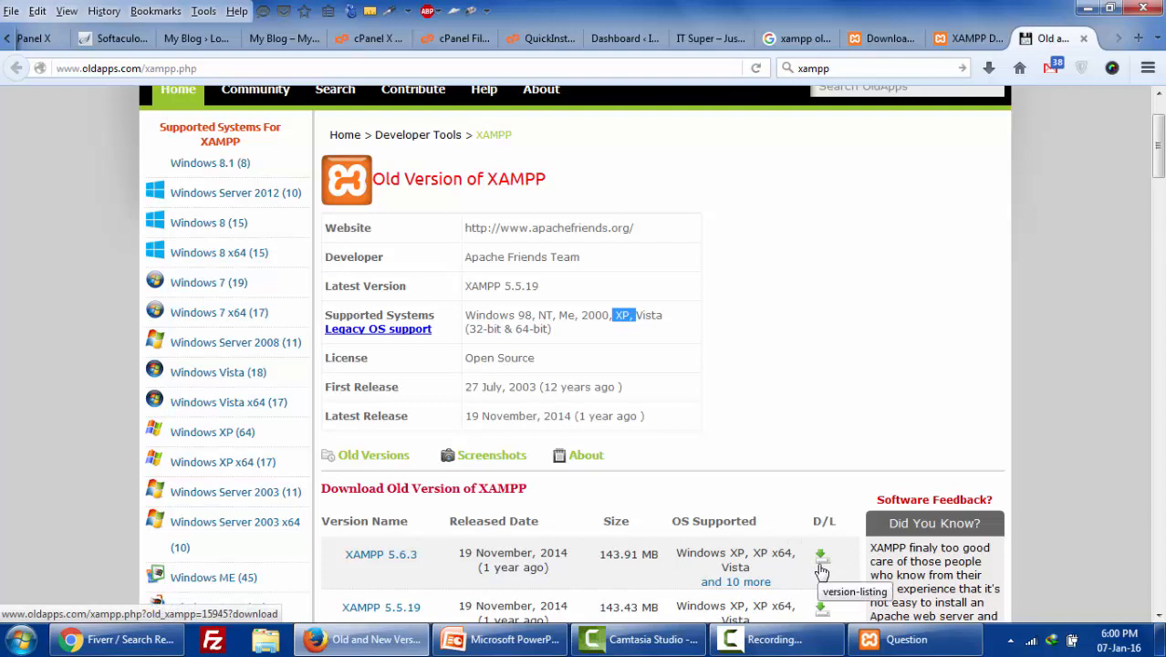
scroll(820, 565, "down", 2)
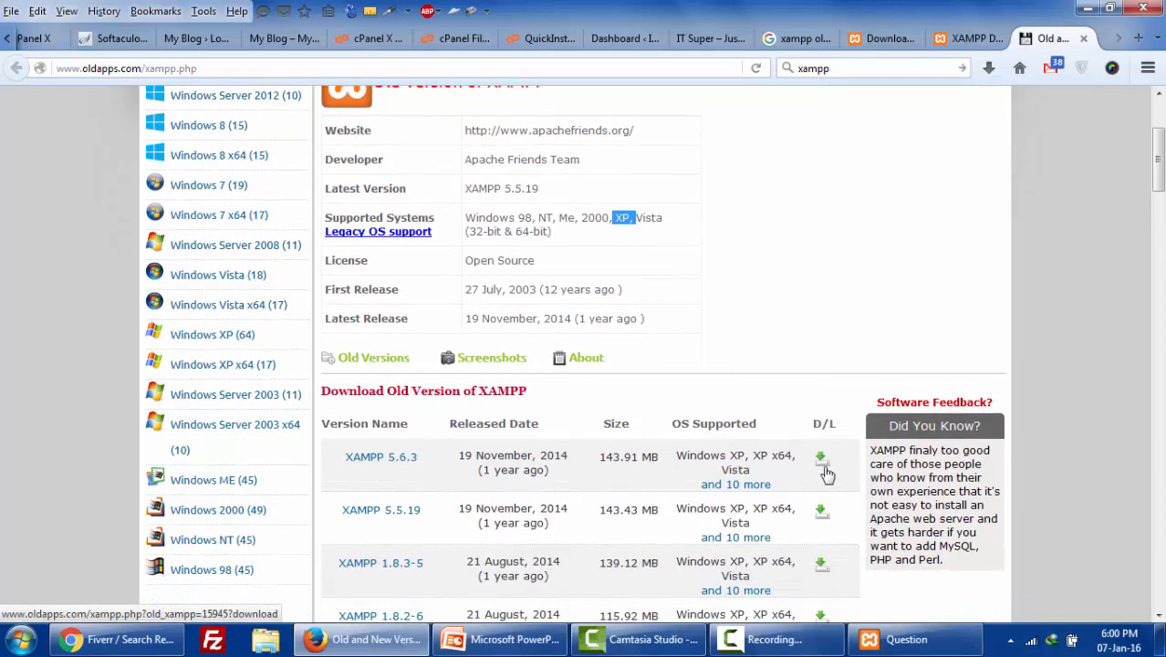
scroll(826, 473, "down", 2)
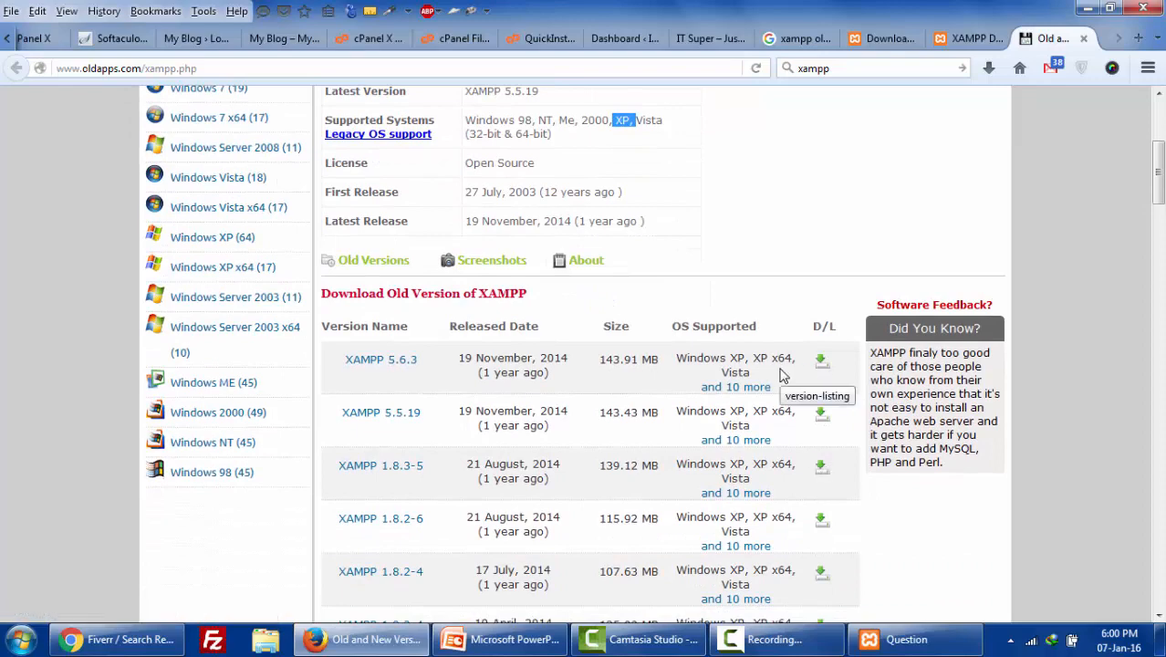
scroll(785, 388, "down", 10)
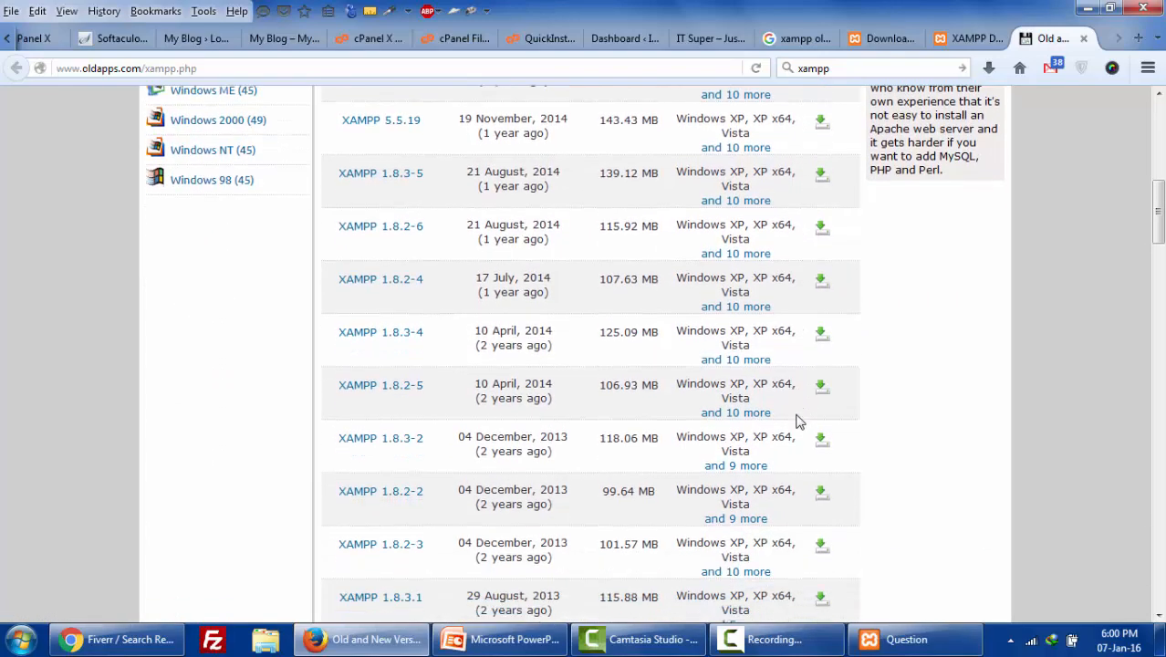
scroll(796, 421, "down", 12)
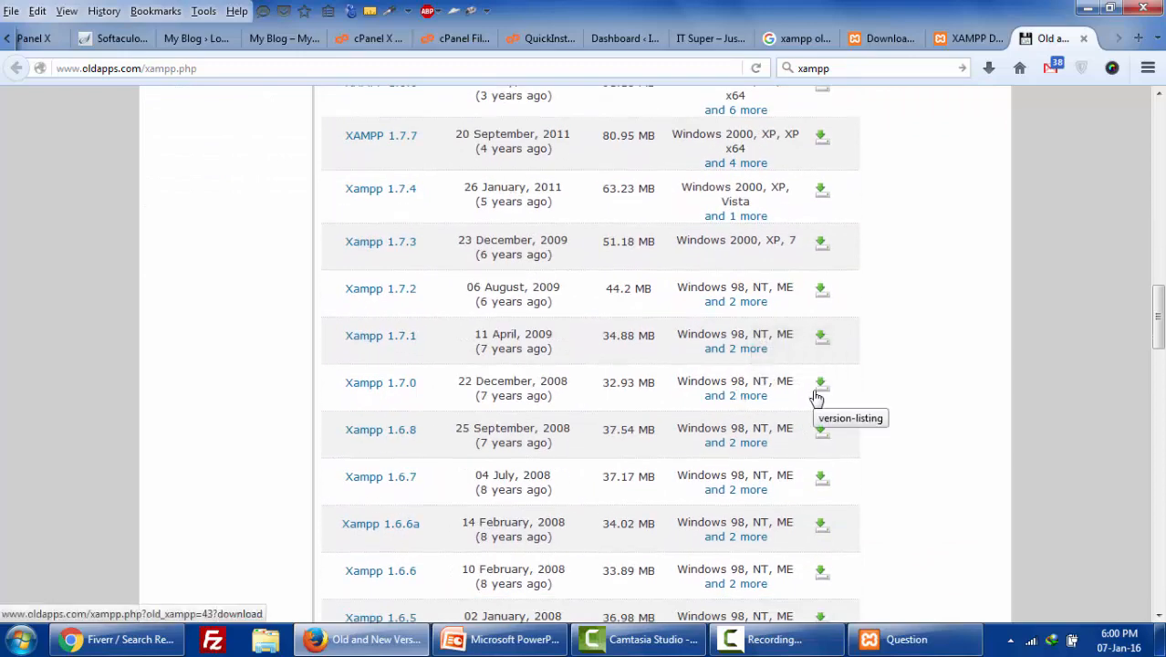
scroll(816, 397, "up", 4)
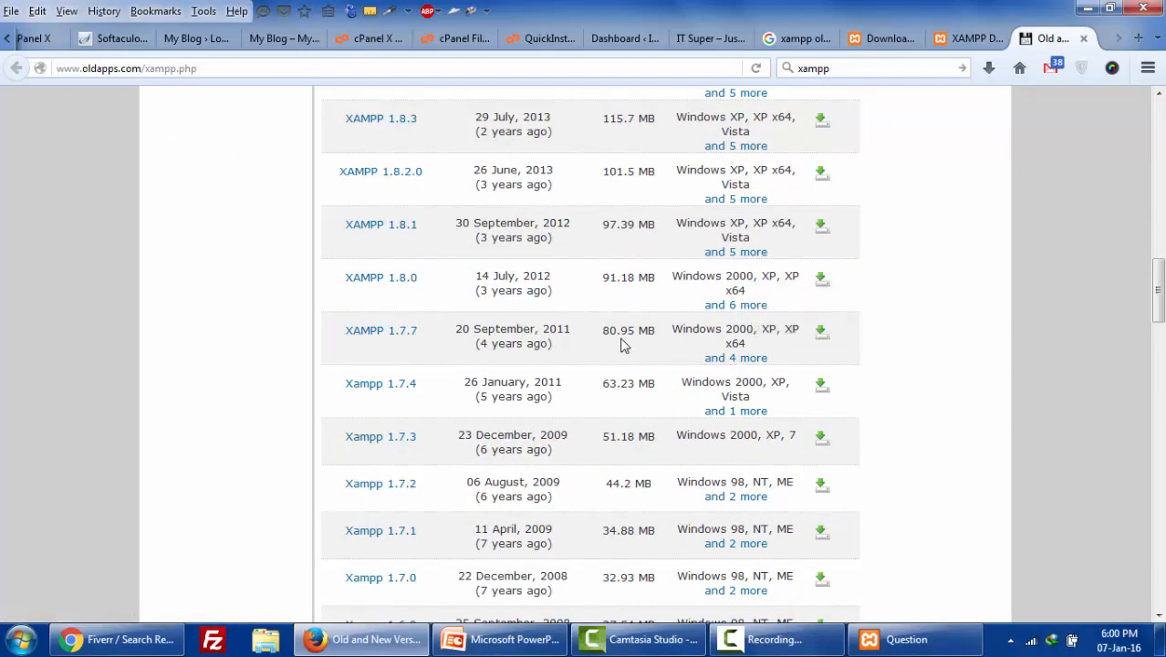
scroll(659, 345, "up", 20)
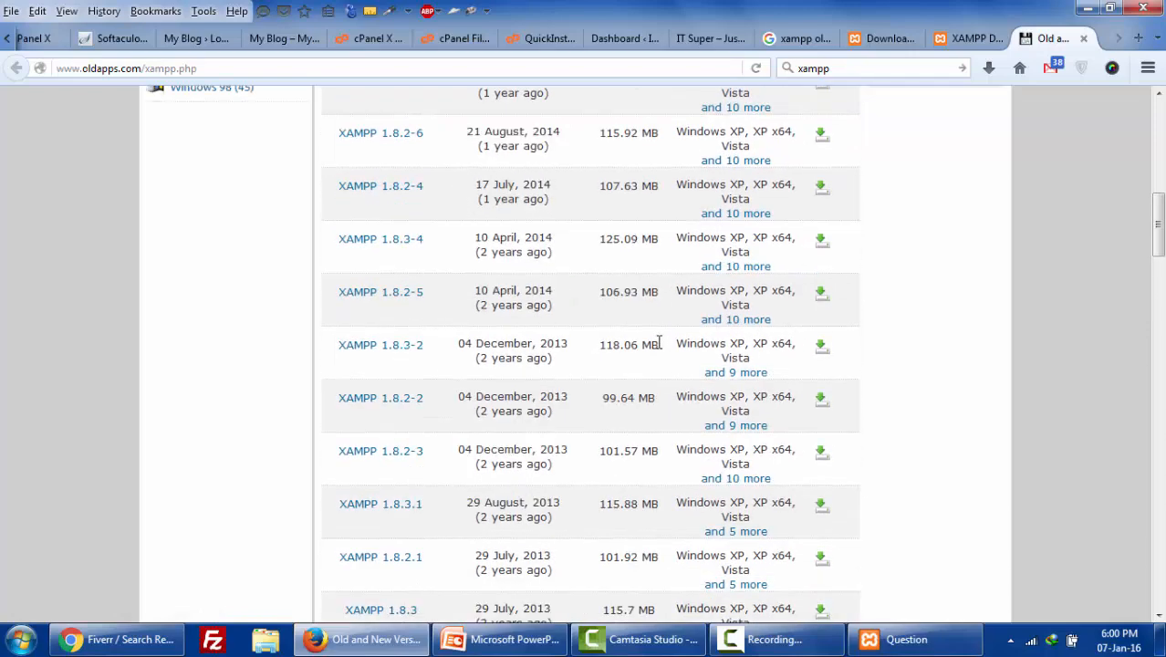
scroll(660, 349, "up", 4)
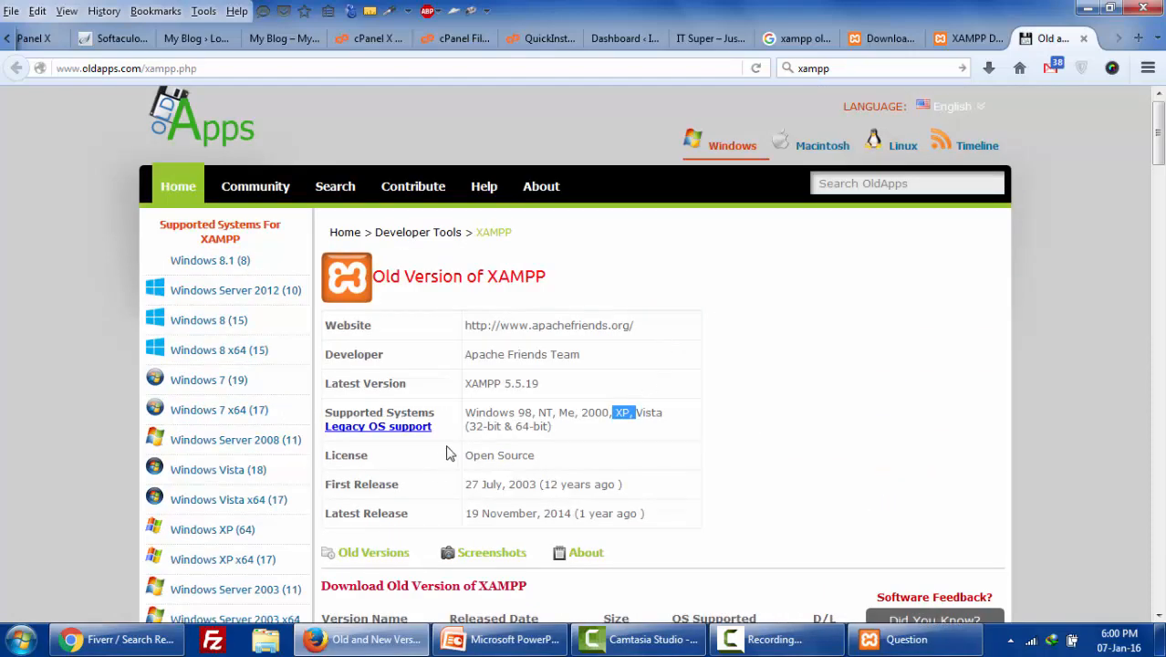
left_click_drag(467, 425, 551, 431)
scroll(714, 461, "down", 3)
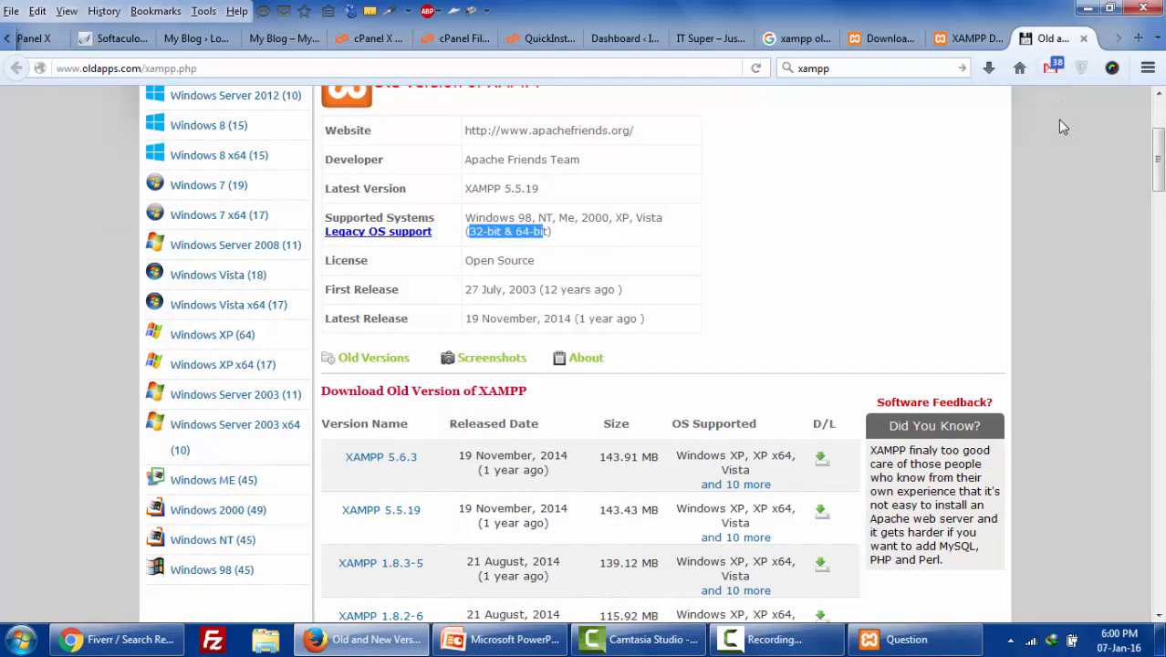
left_click(908, 639)
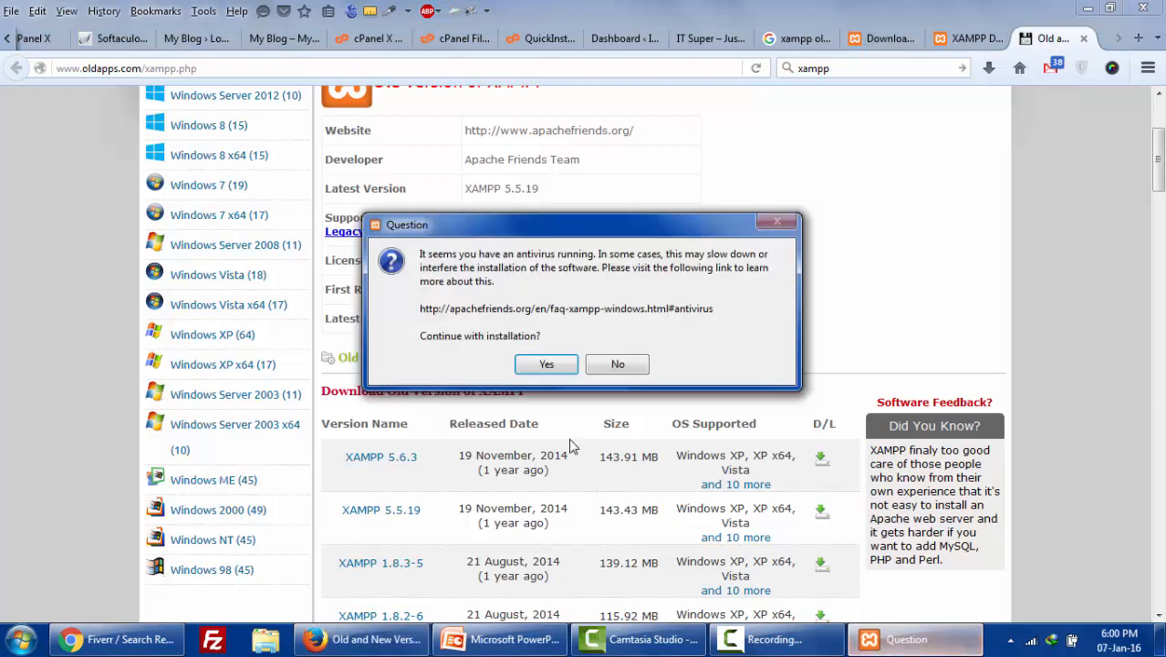
- Continue past the antivirus and UAC warnings, install to C:\xampp1, and skip the Bitnami page
left_click(544, 364)
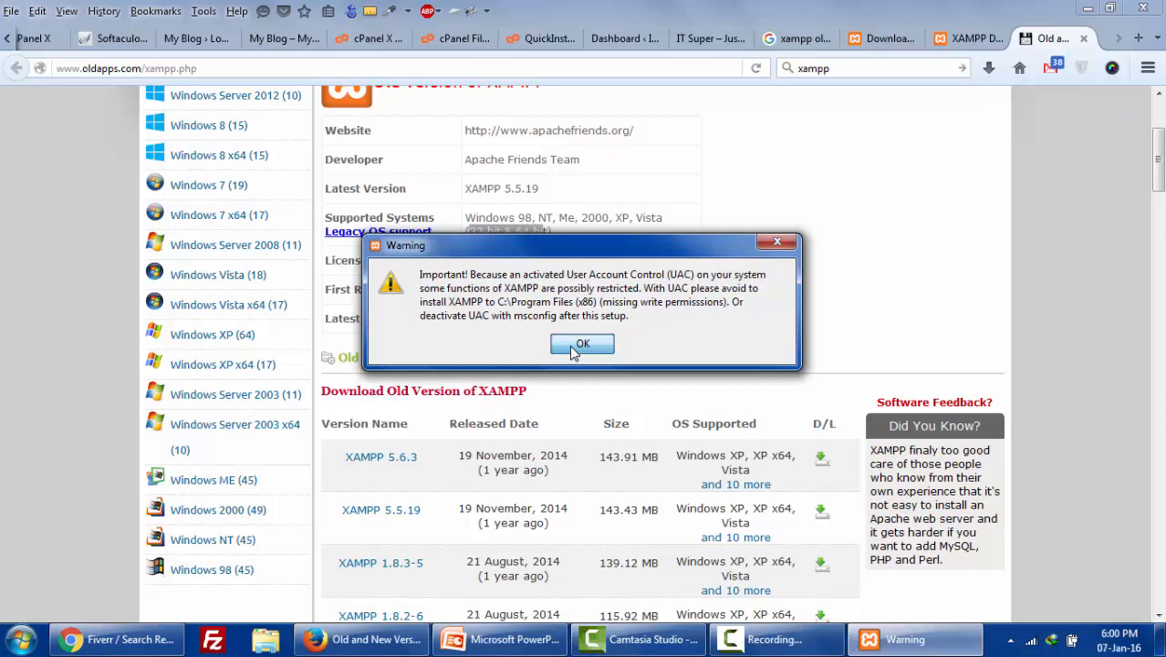
left_click(573, 347)
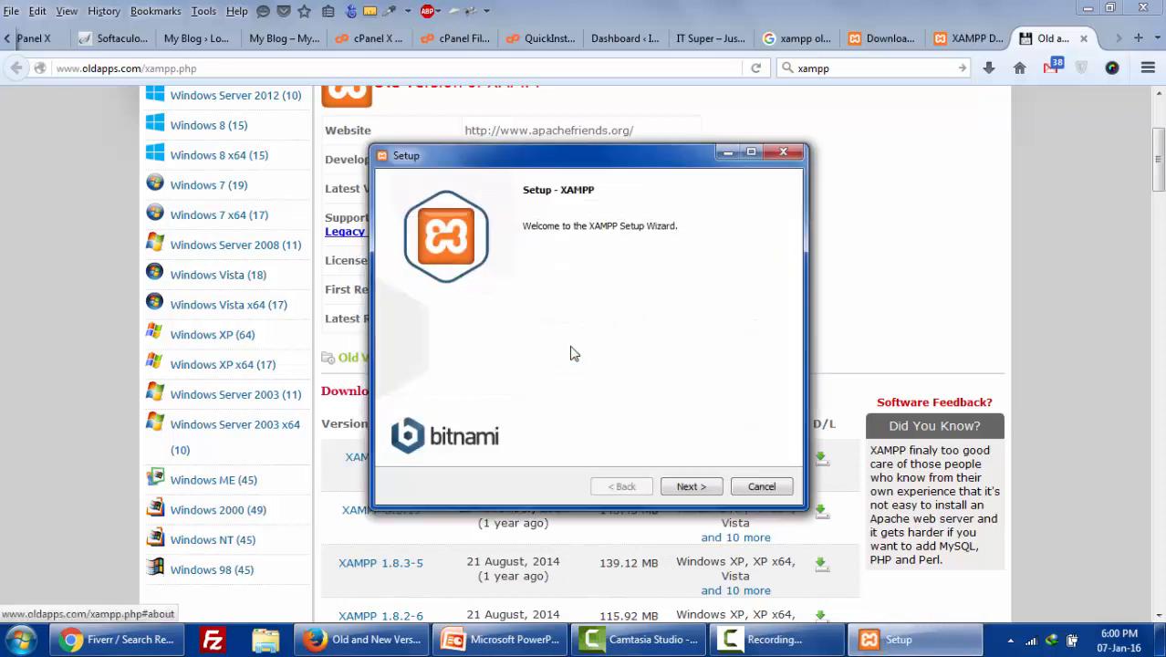
left_click(686, 489)
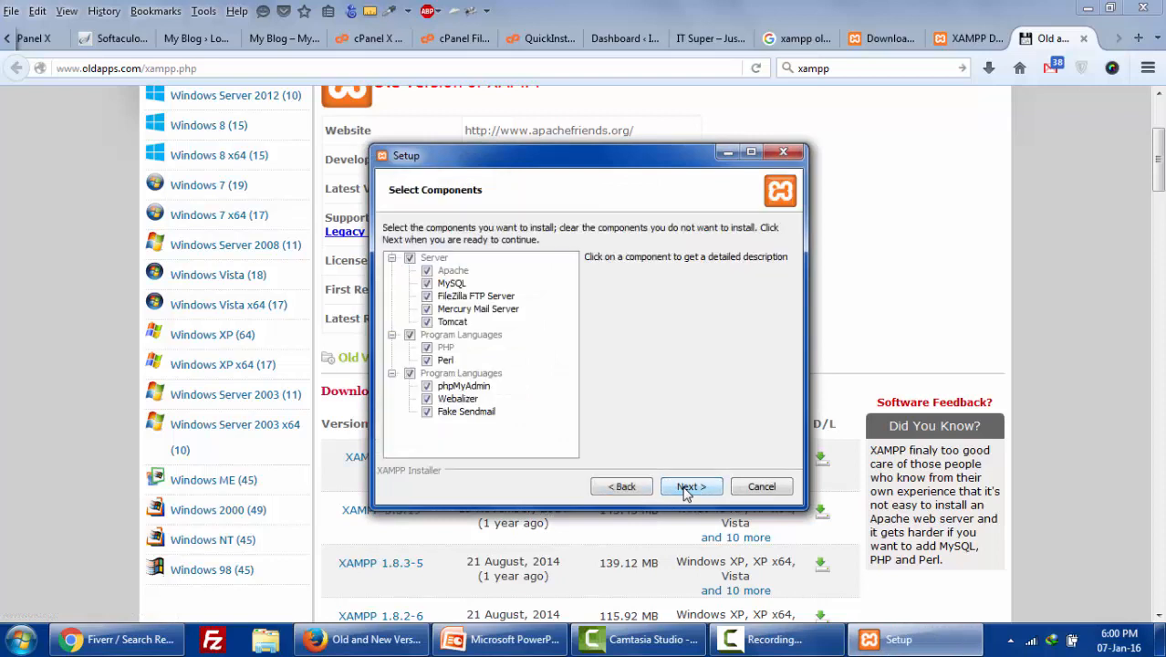
left_click(690, 486)
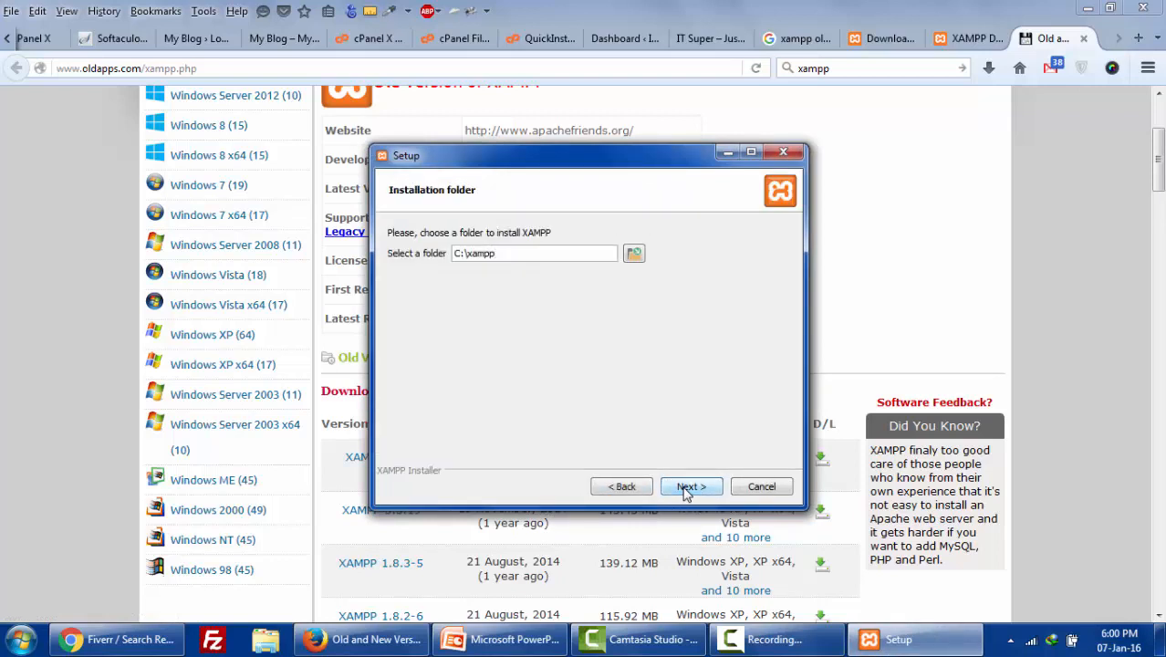
left_click(686, 488)
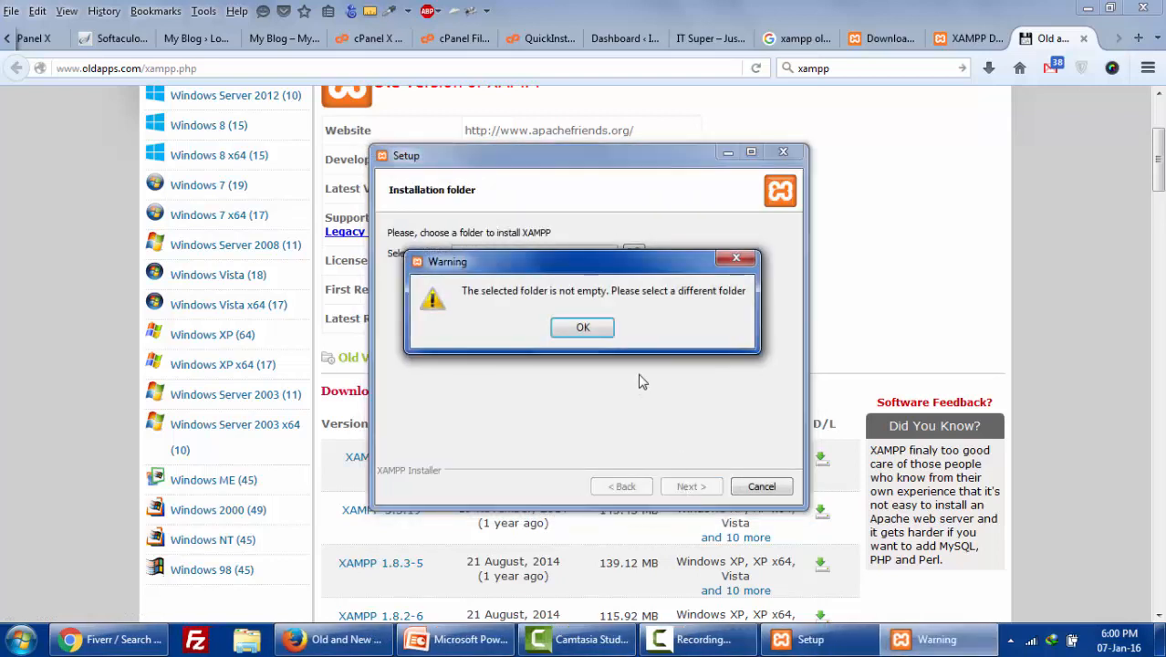
left_click(592, 335)
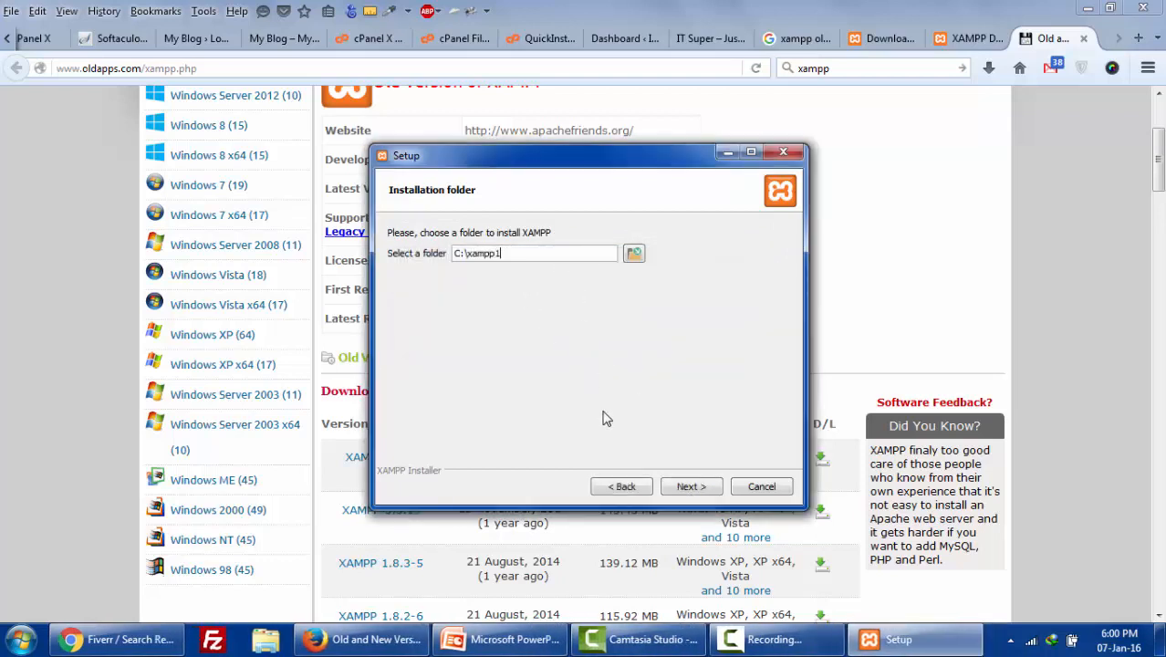
left_click(698, 488)
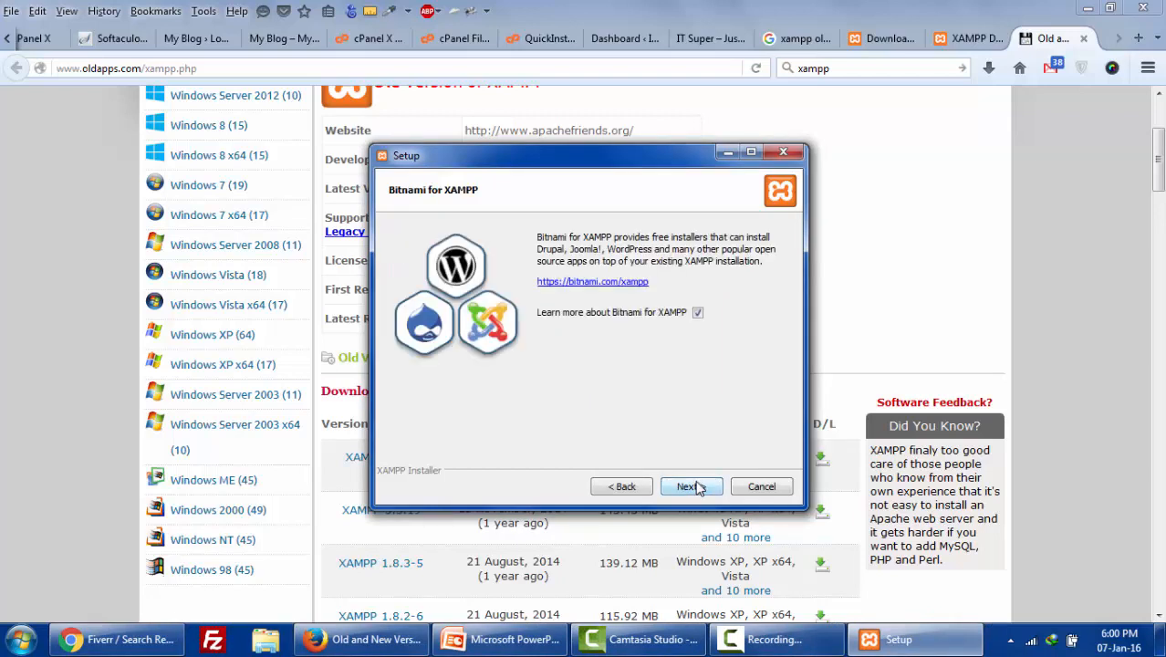
left_click(698, 488)
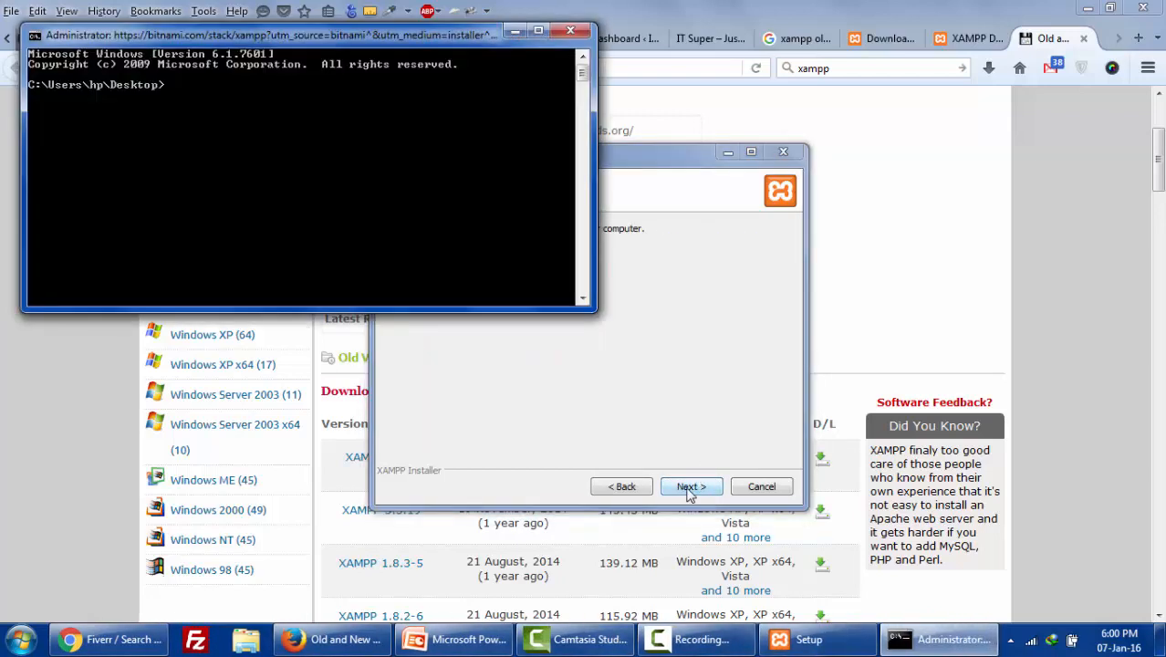
left_click(672, 412)
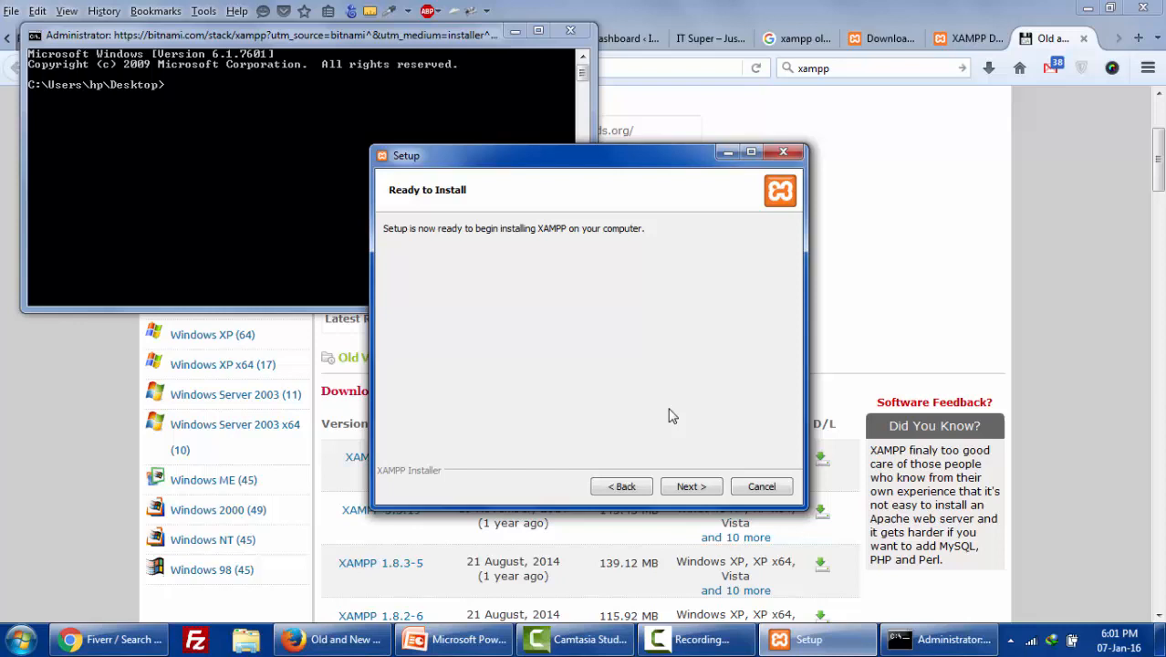
- Start the XAMPP installation and wait for the Completing the XAMPP Setup Wizard page
left_click(690, 487)
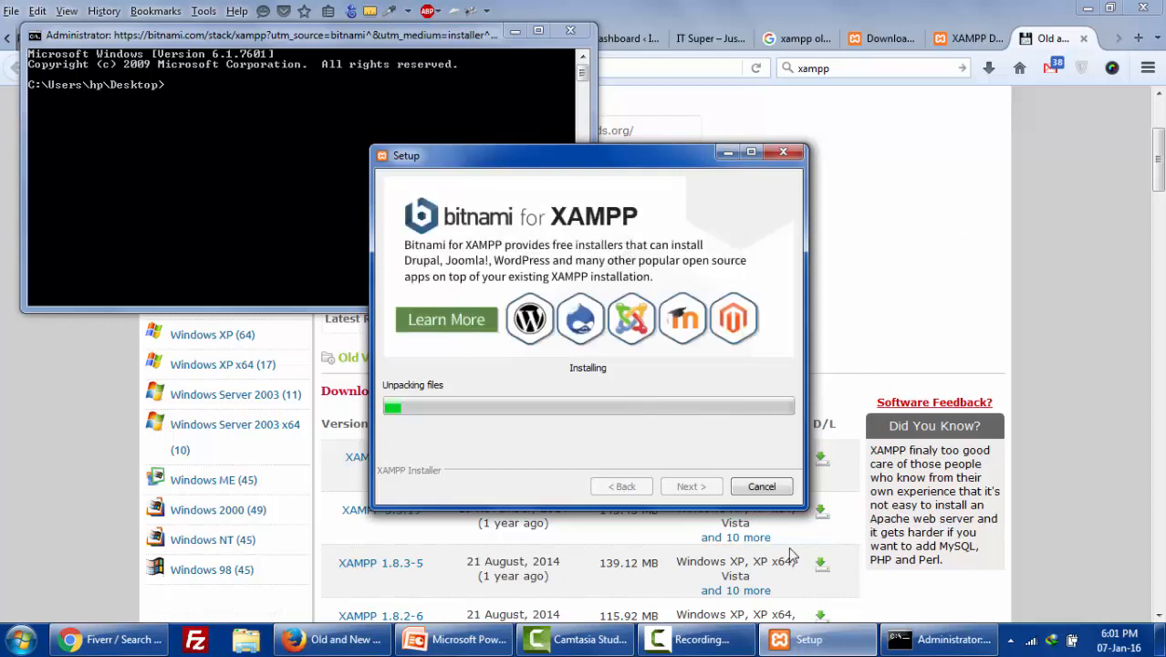
left_click(696, 639)
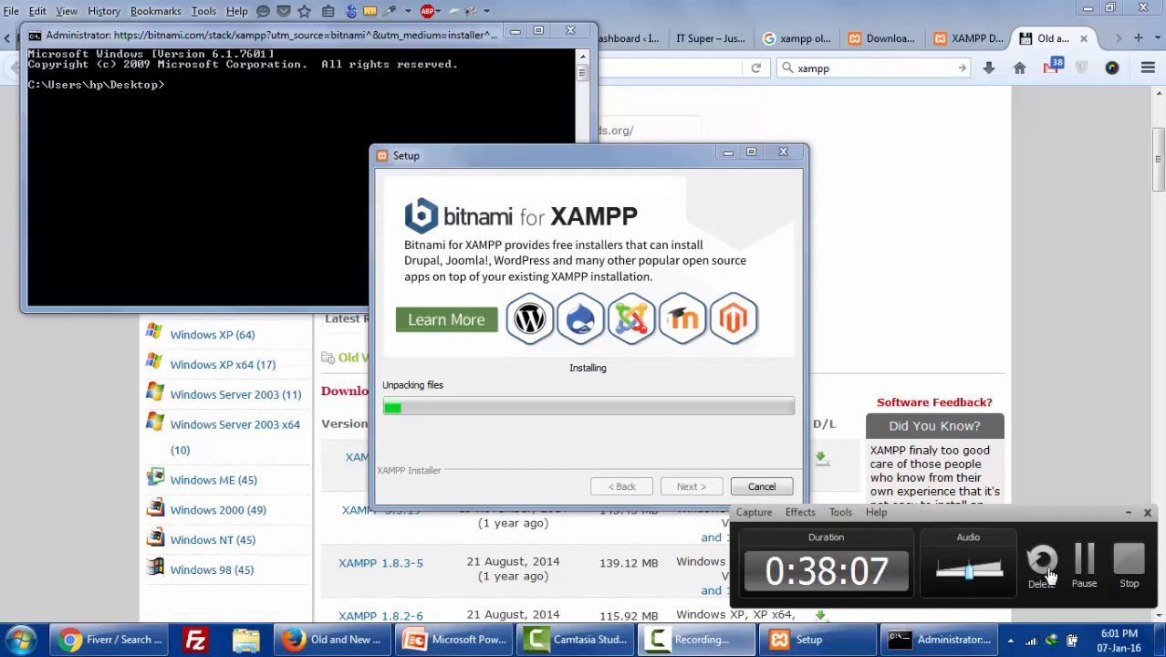
left_click(1083, 570)
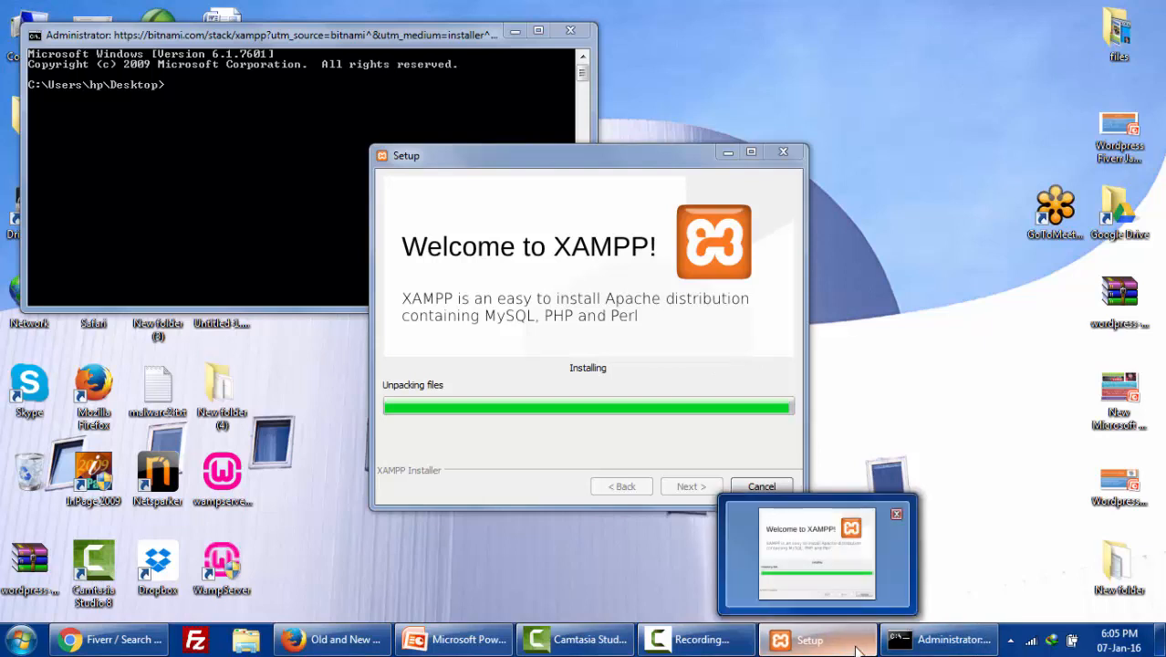
left_click(744, 641)
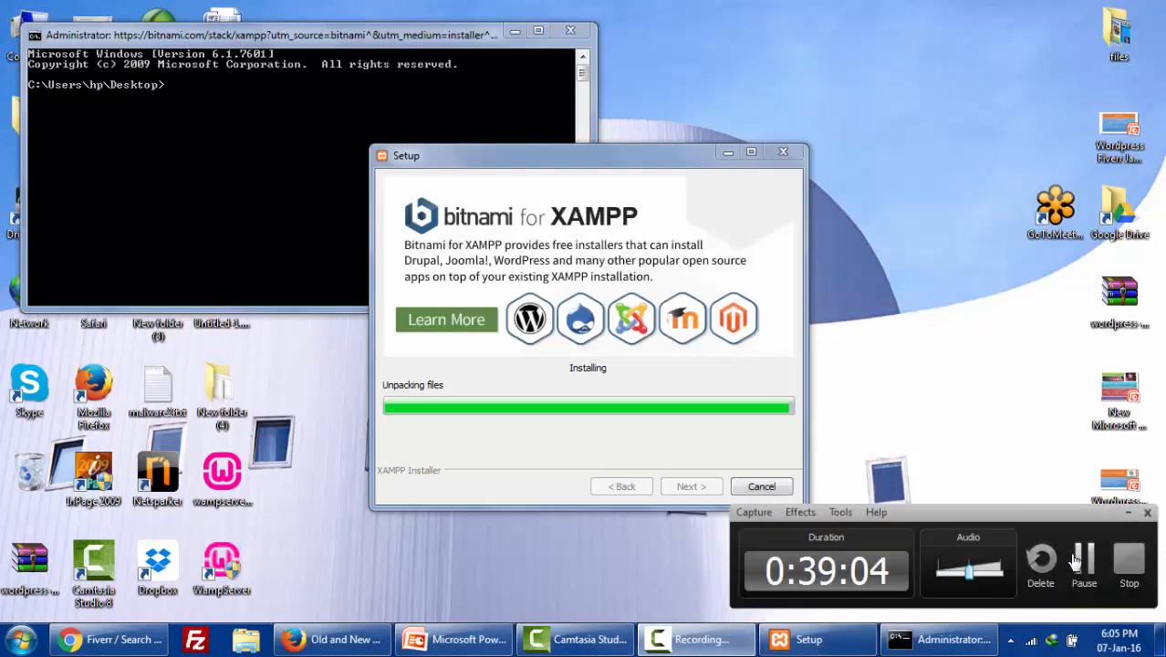
left_click(1083, 560)
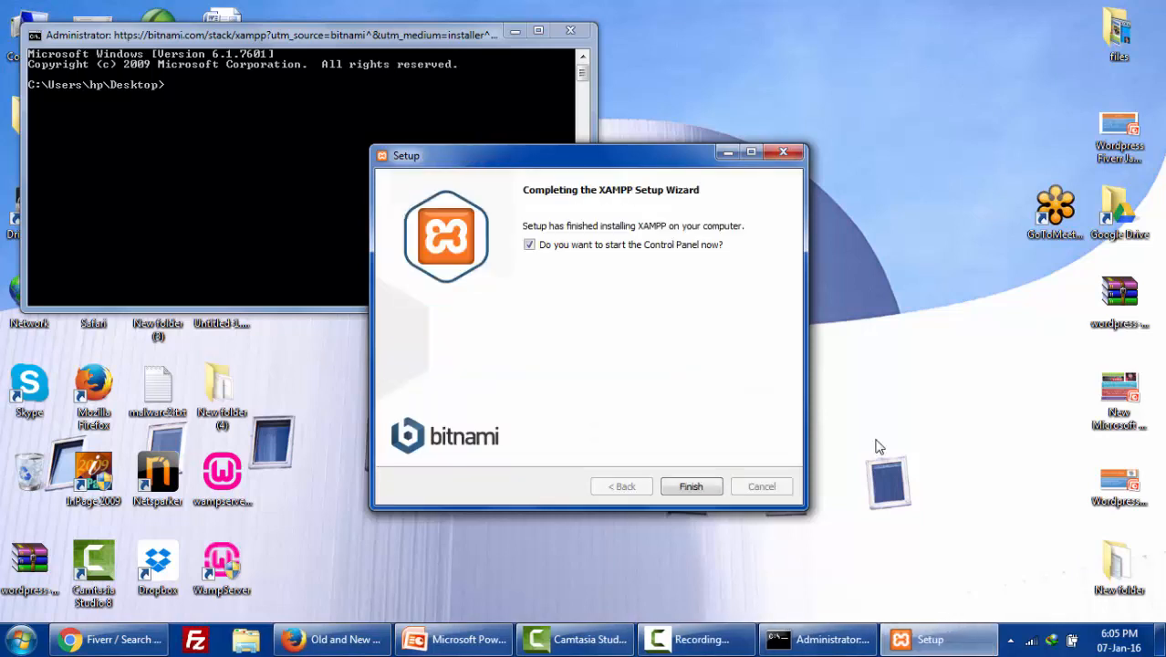
- Finish setup, start Apache (ports 80, 443) and MySQL (3306), and allow mysqld.exe through the firewall
key("Return")
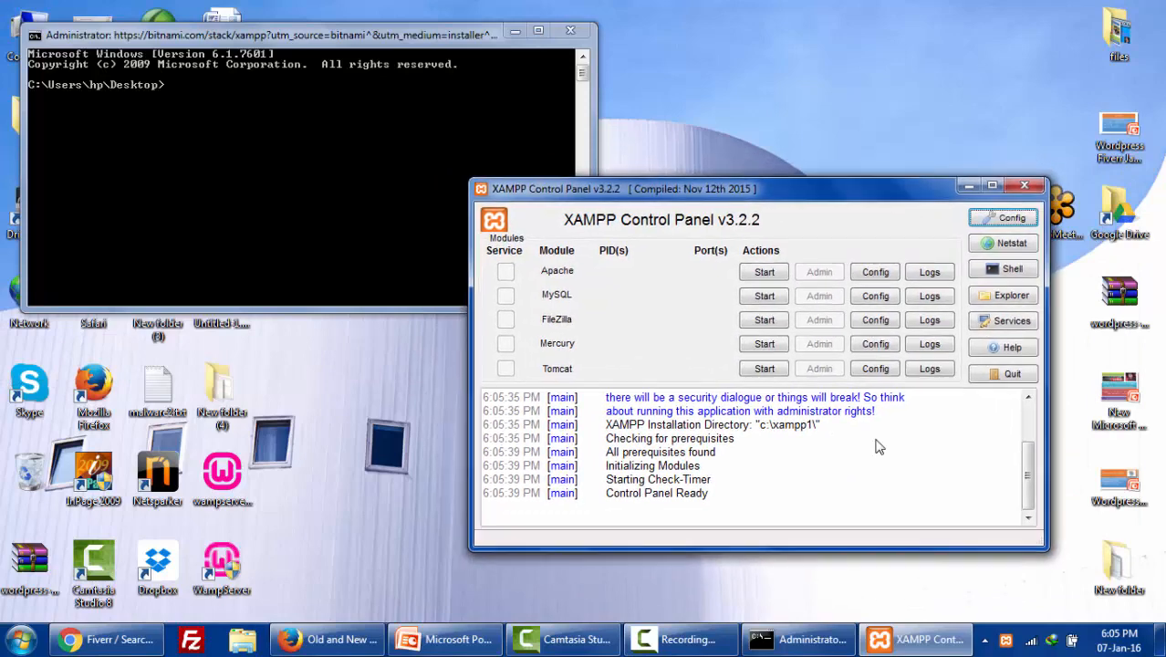
left_click(765, 271)
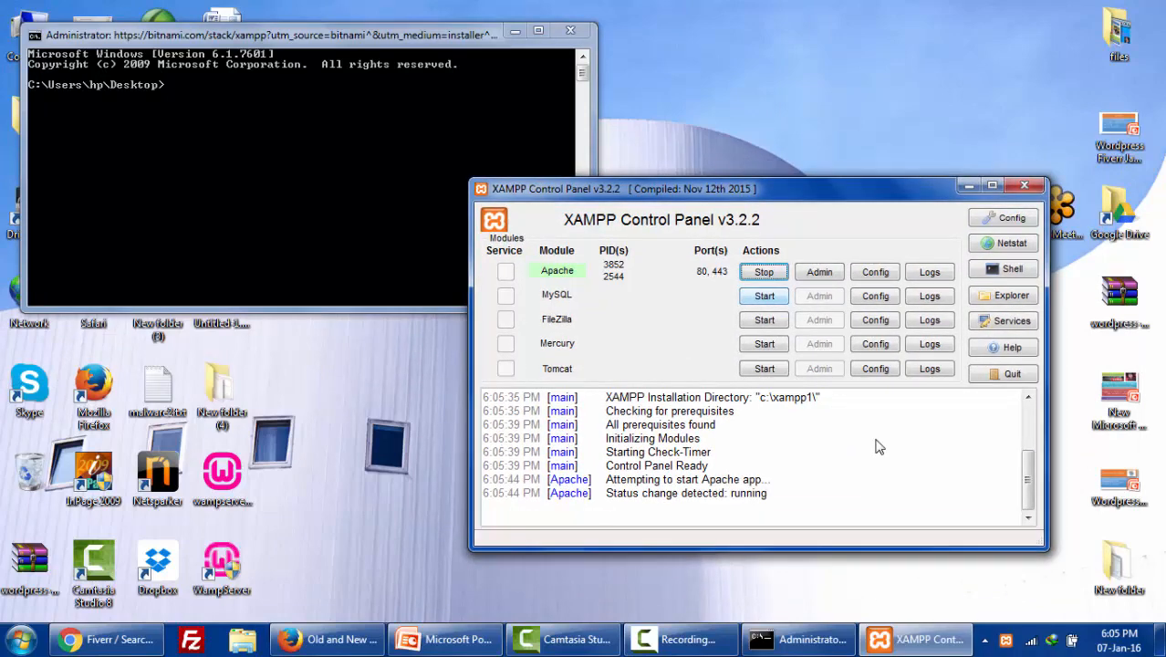
left_click(764, 296)
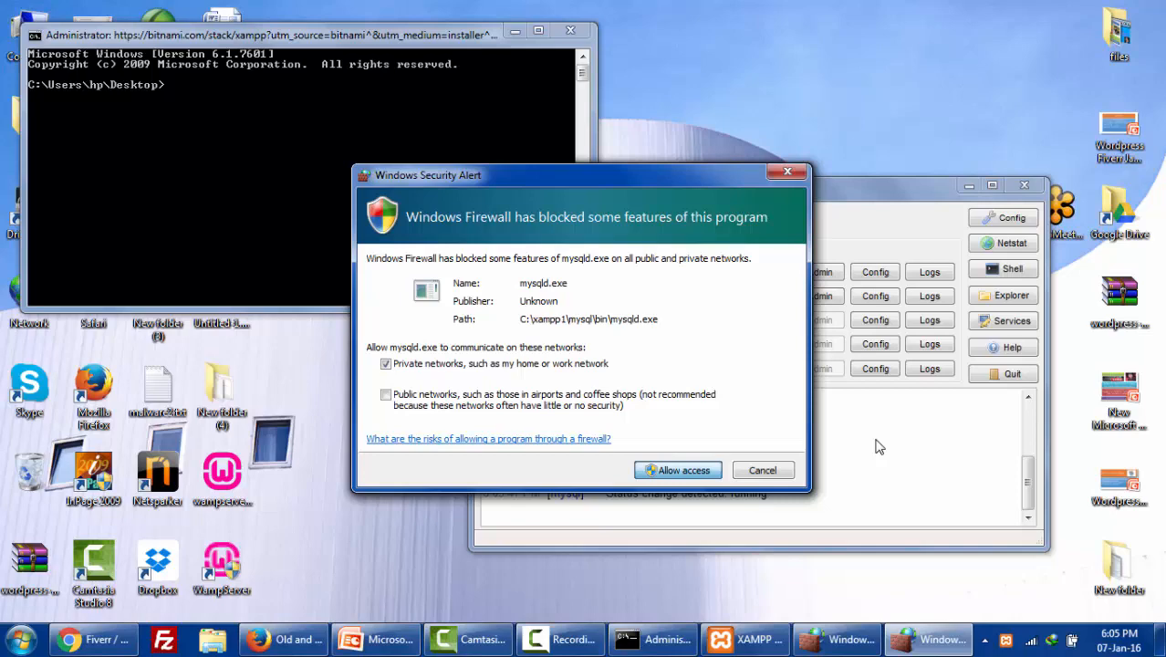
key("Return")
key("Return")
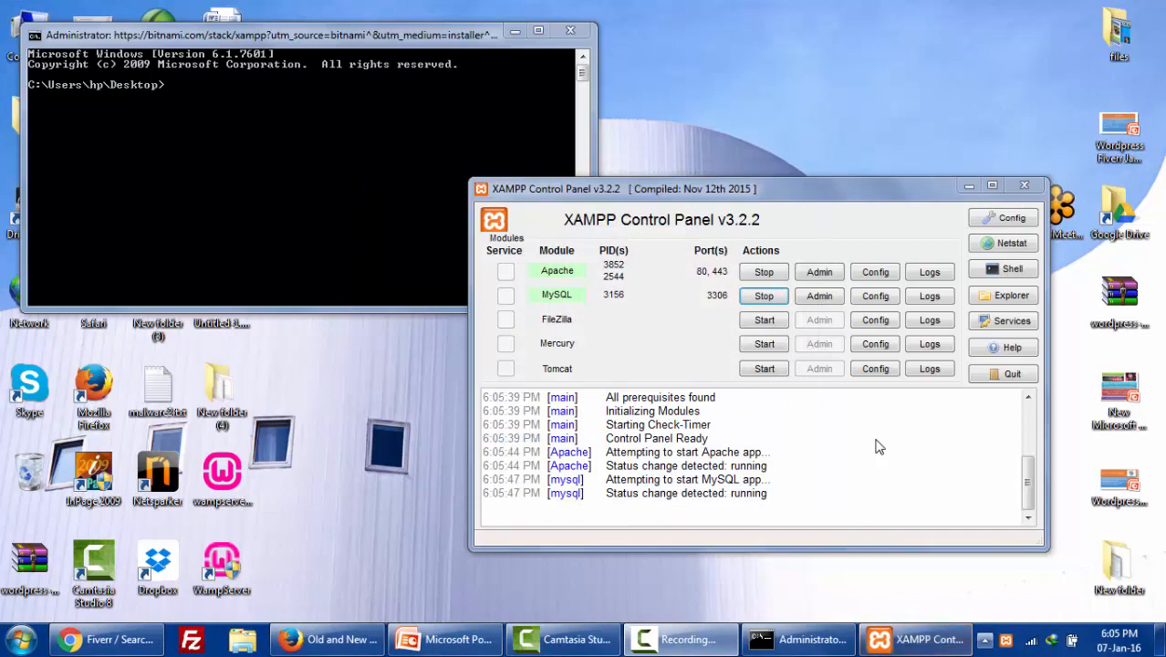
- Launch Skype from a Start-menu search for 'skyp' and show the hidden tray icons
key("super")
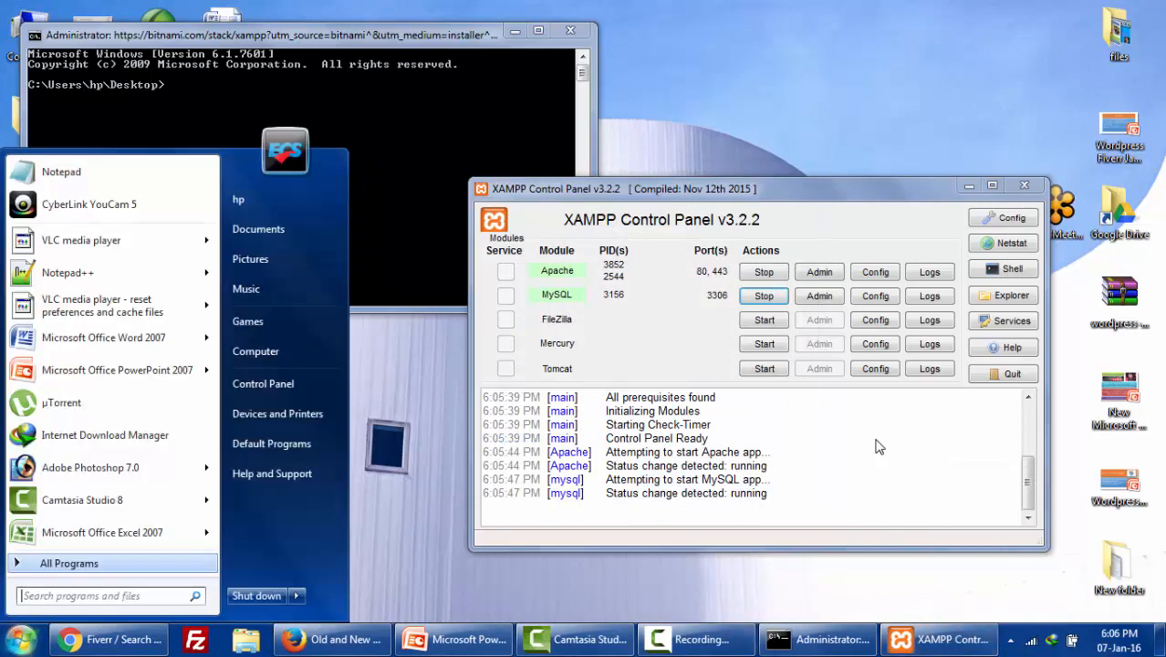
type("sk")
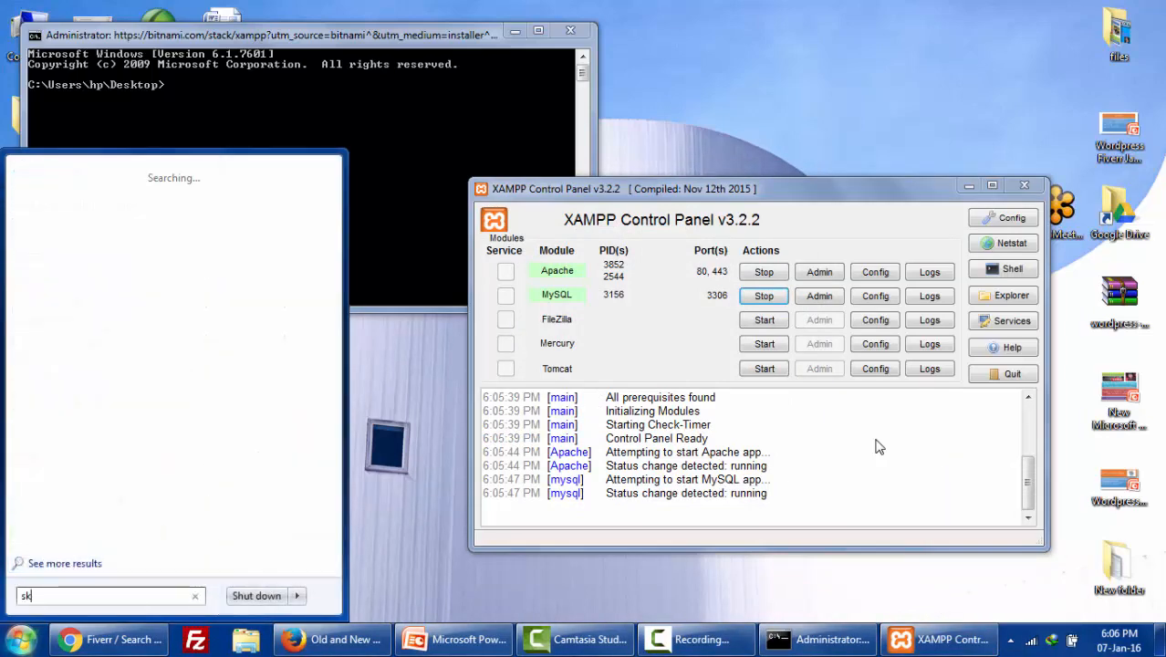
type("yp")
key("Return")
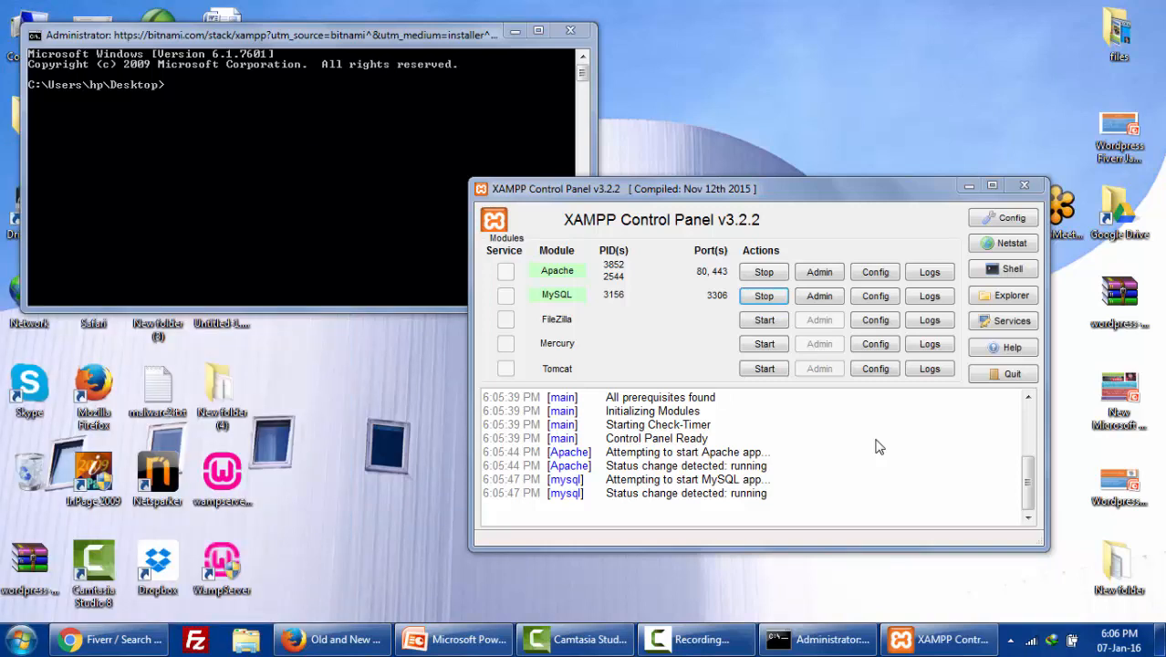
mouse_move(699, 640)
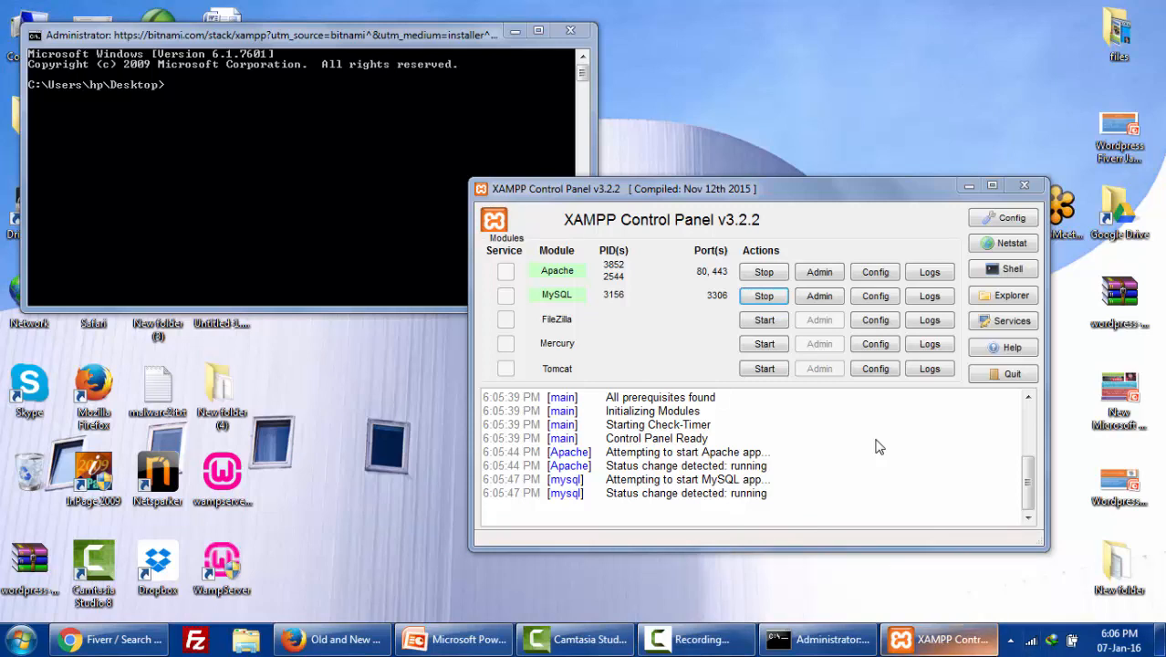
left_click(1010, 640)
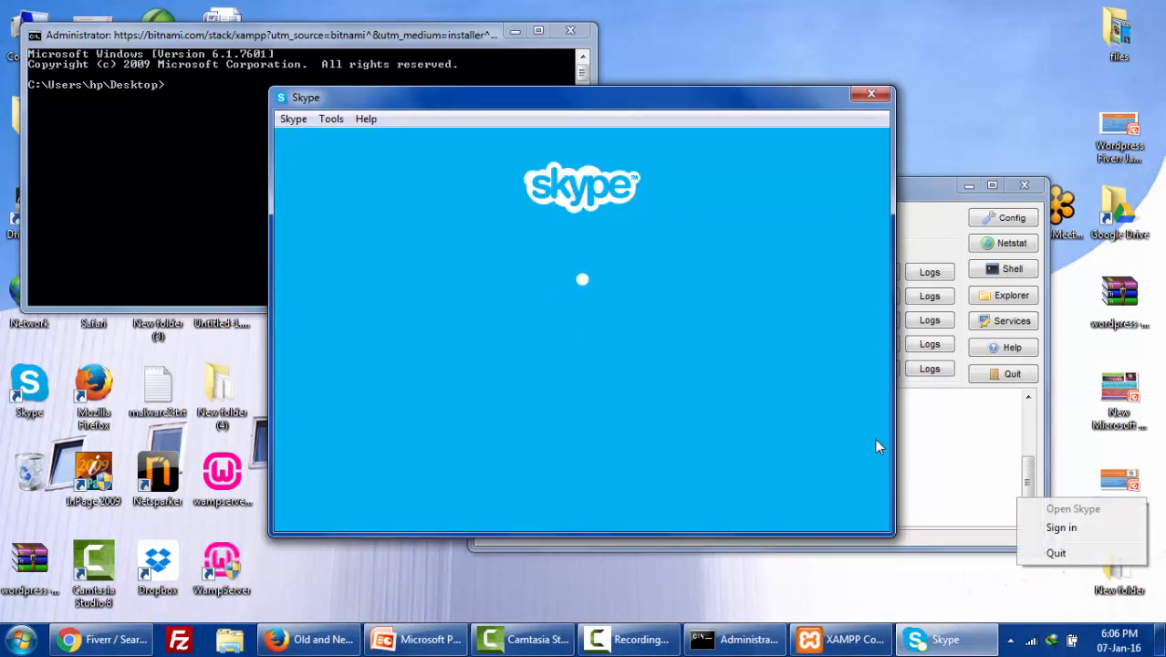
- Confirm Skype's connection options use port 12556, not 80/443, then close Skype
key("alt+t")
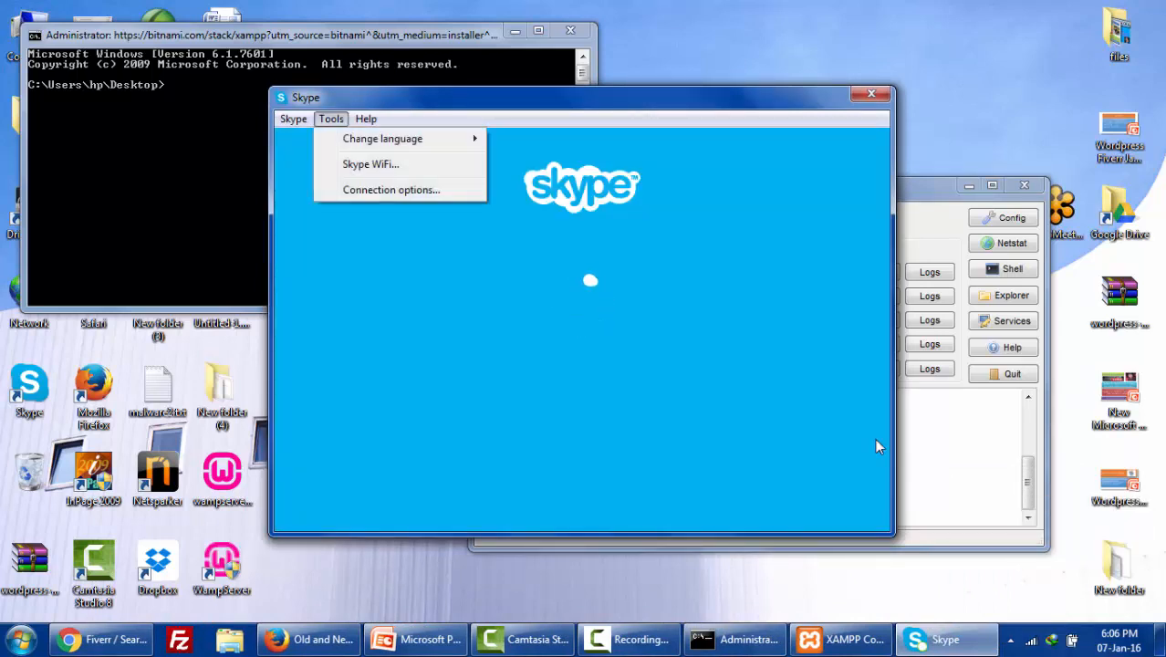
key("Down")
key("Down")
key("Down")
key("Return")
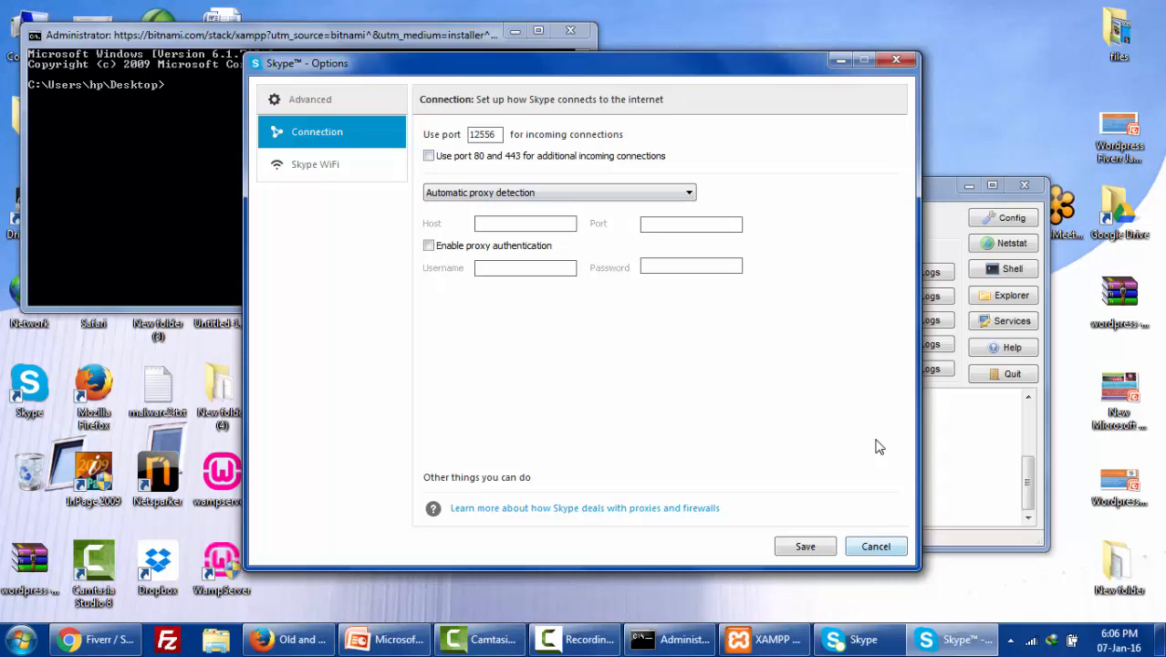
key("Escape")
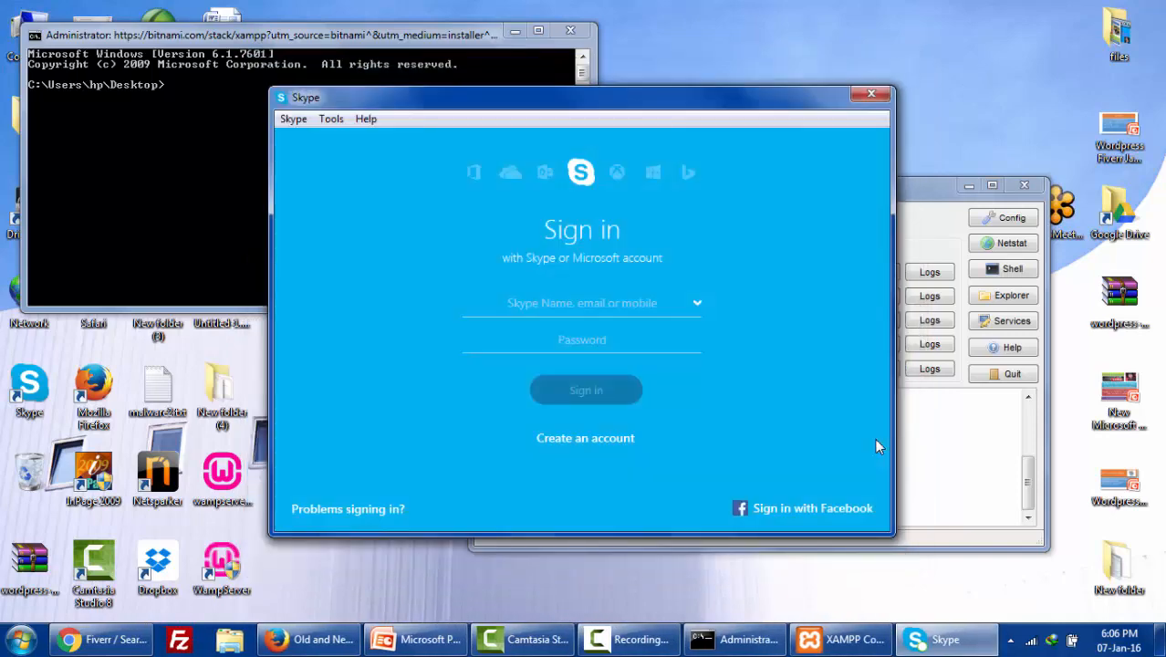
key("alt+F4")
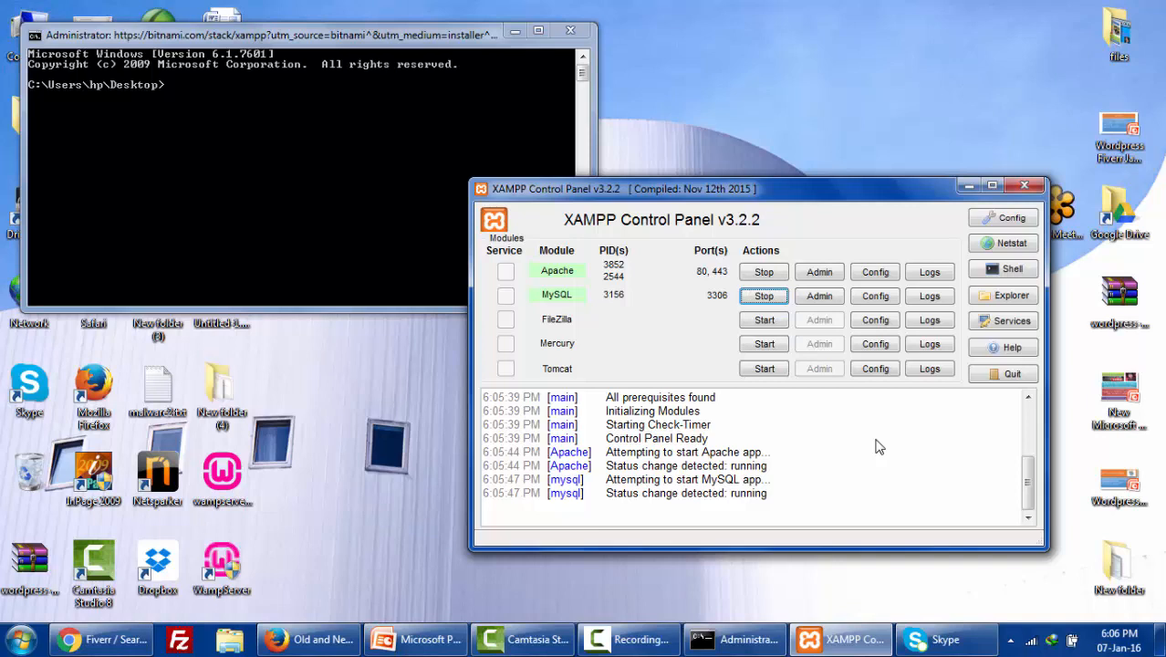
- Search Apache's httpd-xampp.conf for '80', find no match, close it, and list Apache's config files again
left_click(1003, 218)
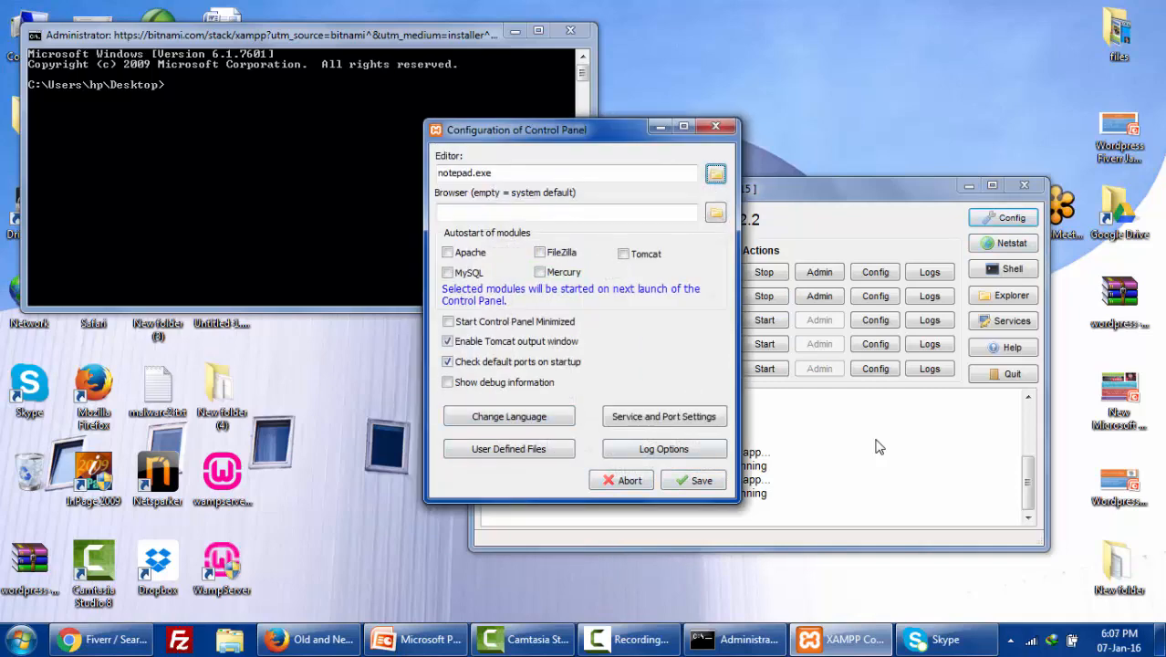
left_click(716, 127)
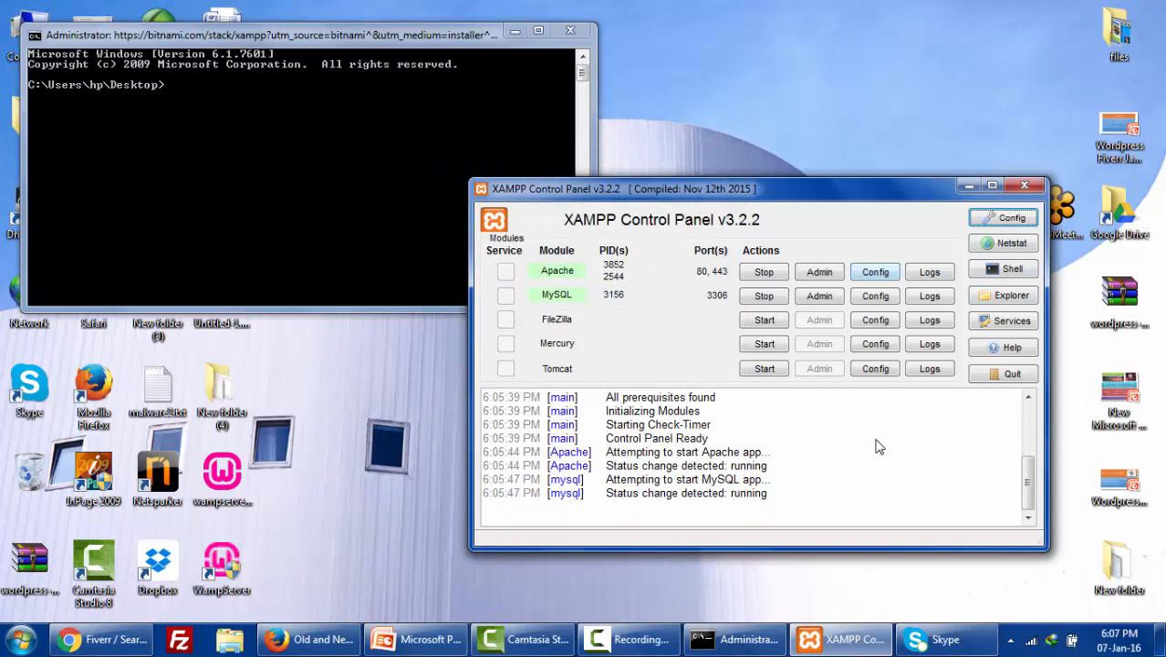
left_click(875, 271)
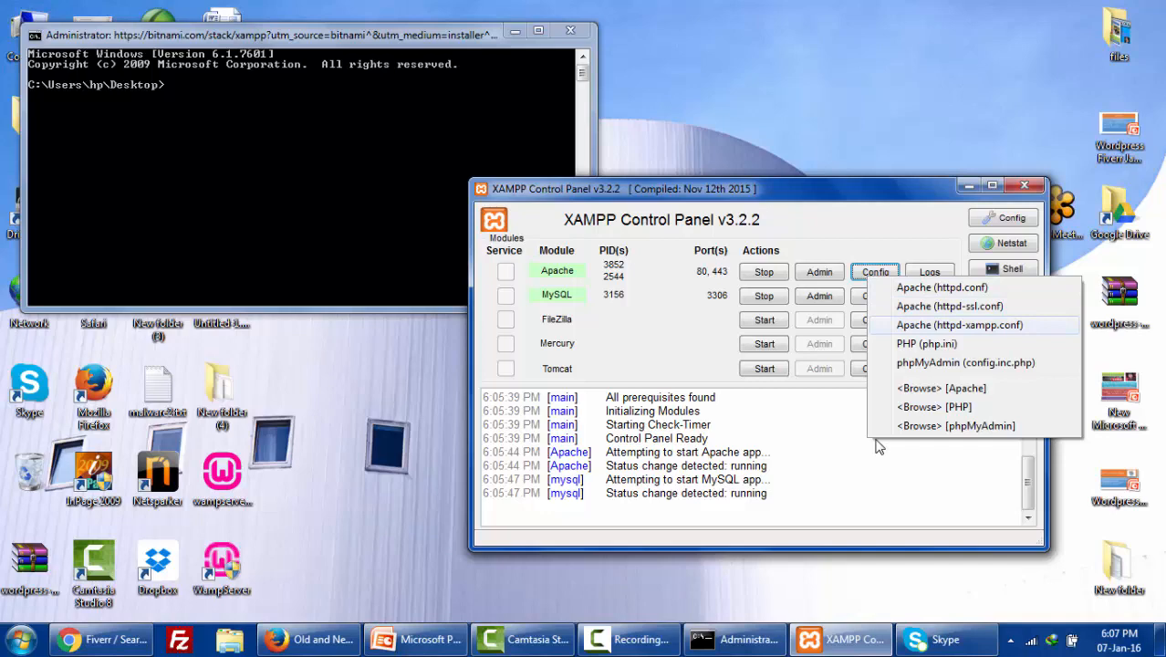
key("Return")
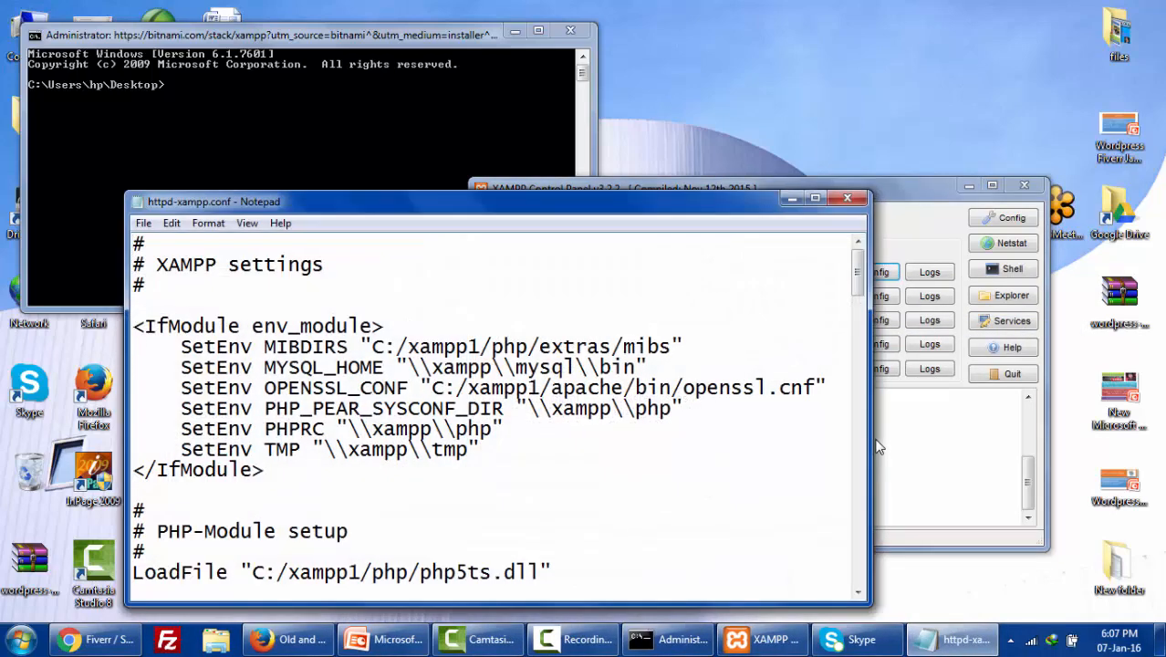
key("ctrl+f")
type("80")
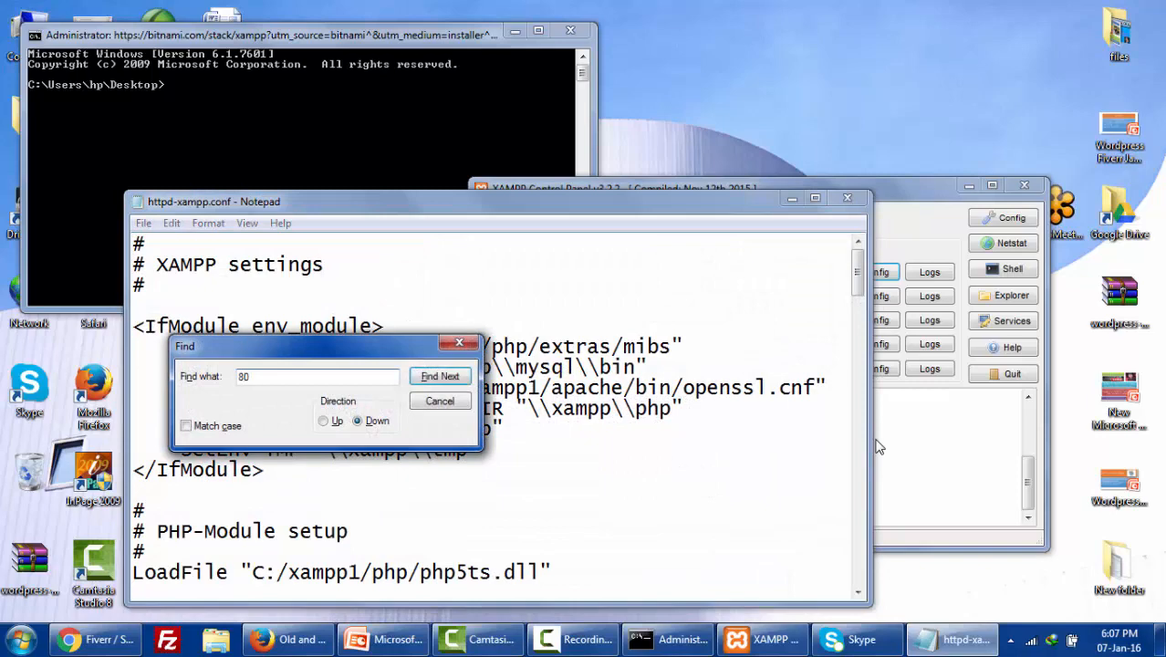
key("Return")
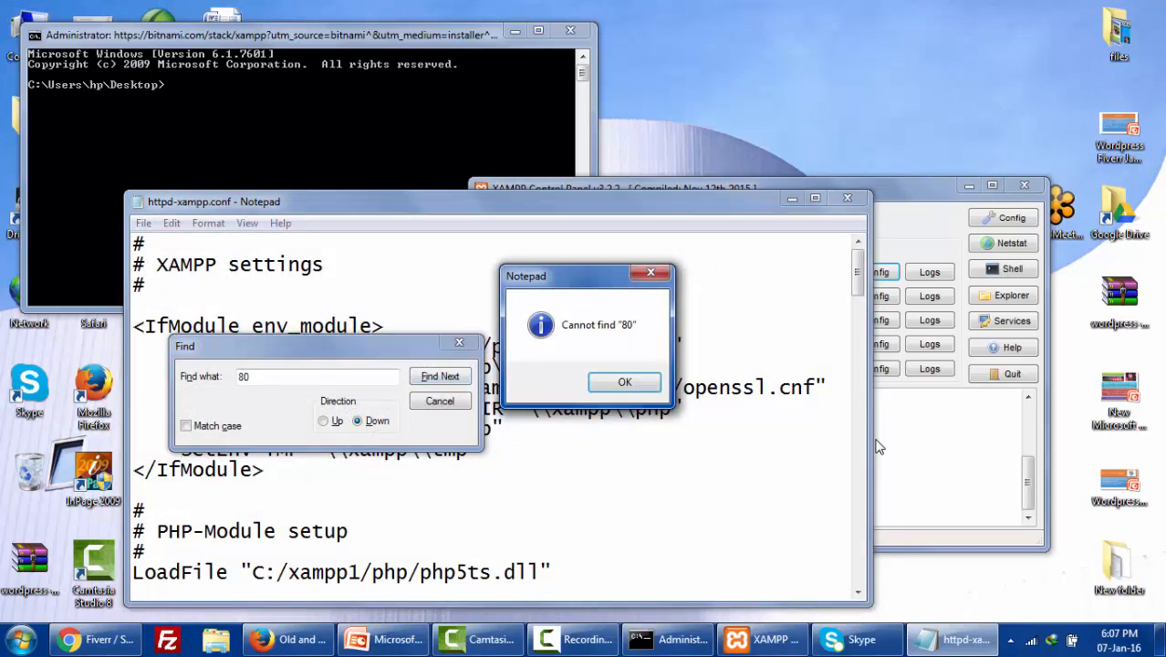
key("Return")
key("Escape")
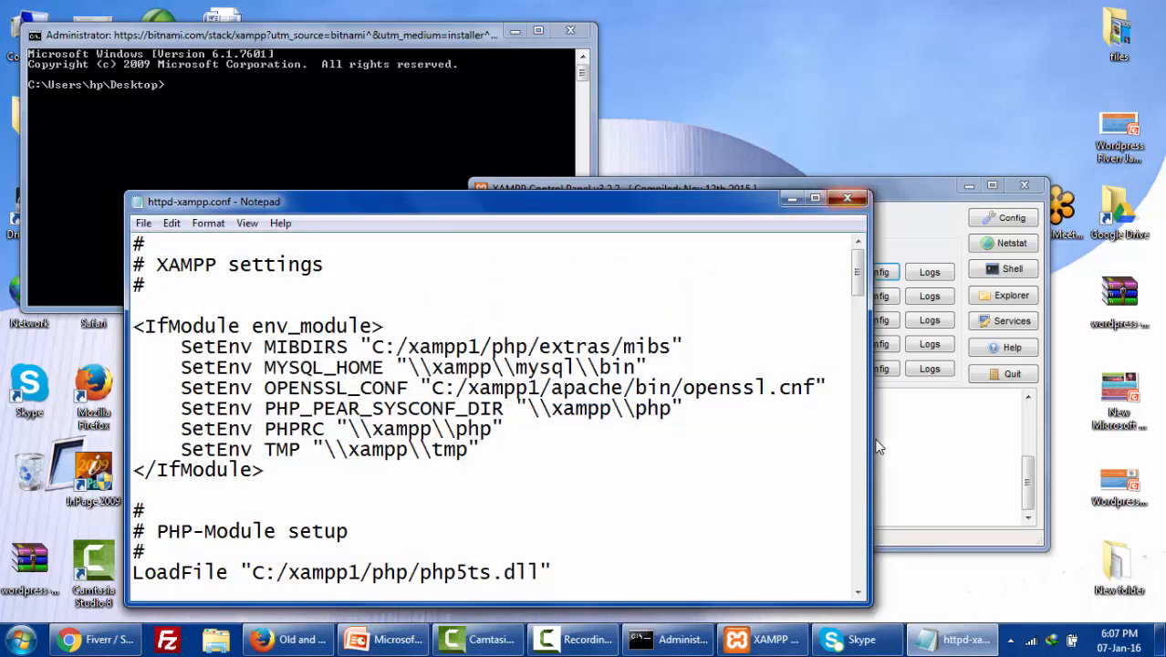
key("alt+F4")
key("space")
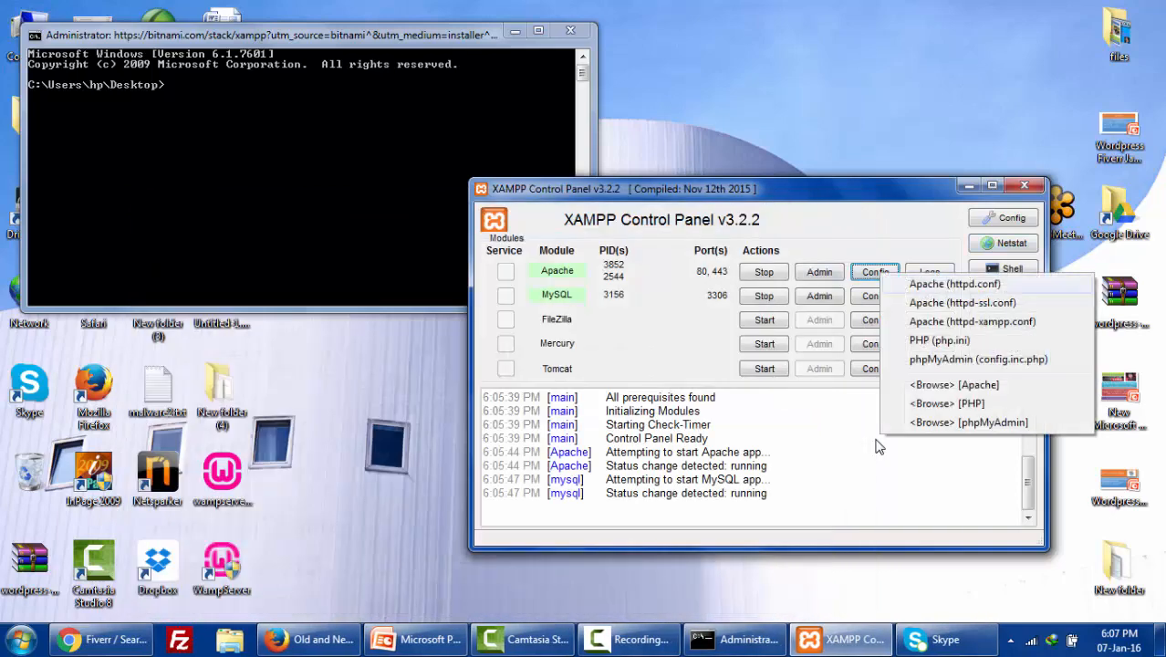
- In httpd.conf, search for '80' and change the Listen port to 8080
key("Return")
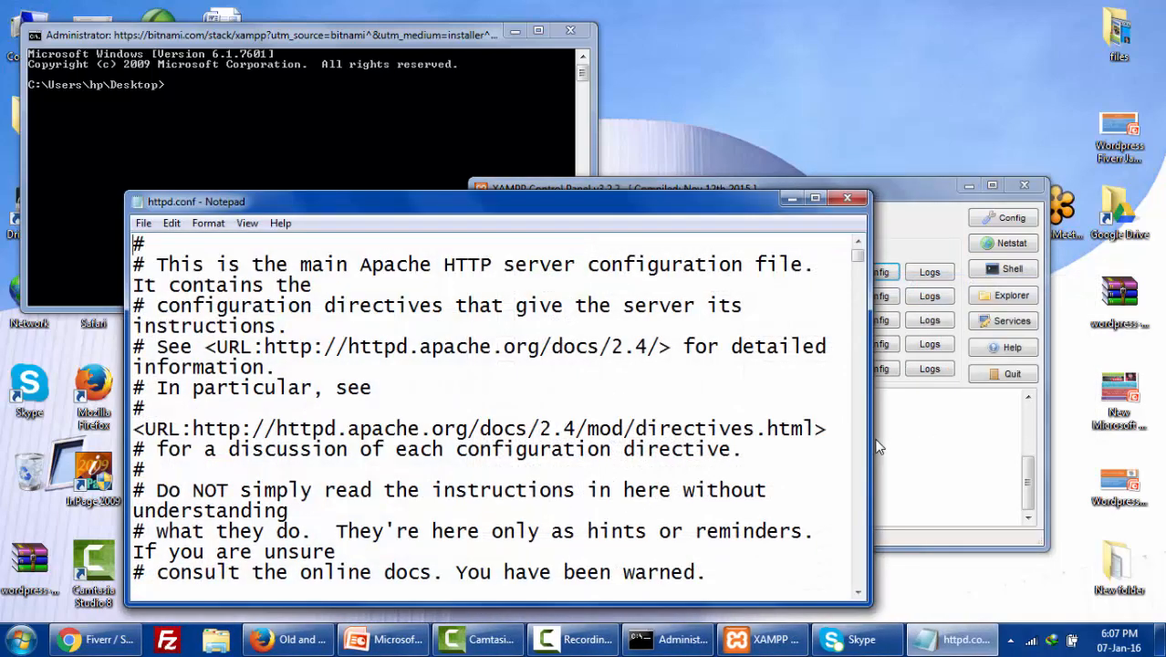
key("ctrl+f")
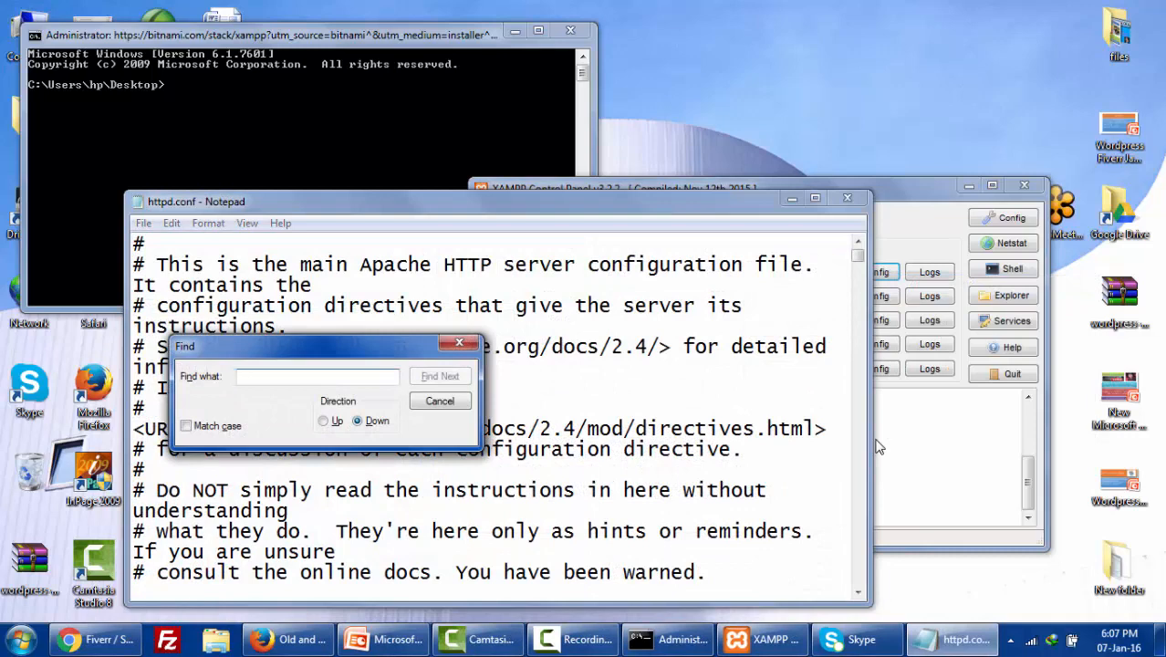
type("80")
key("Return")
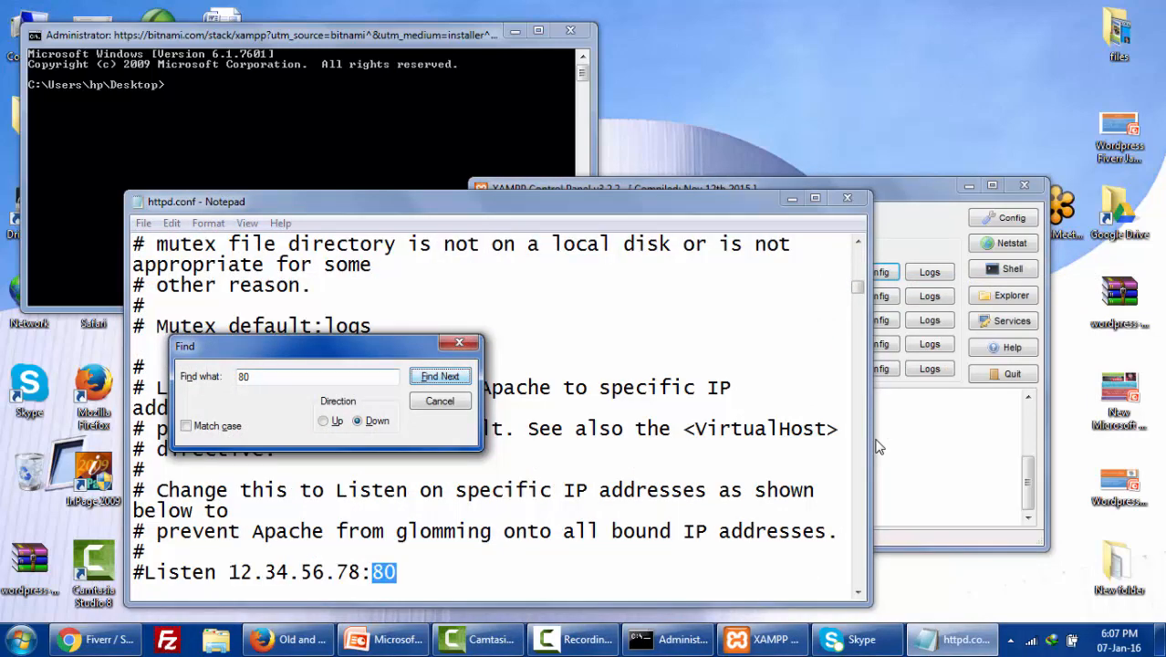
left_click_drag(326, 345, 401, 252)
left_click(397, 572)
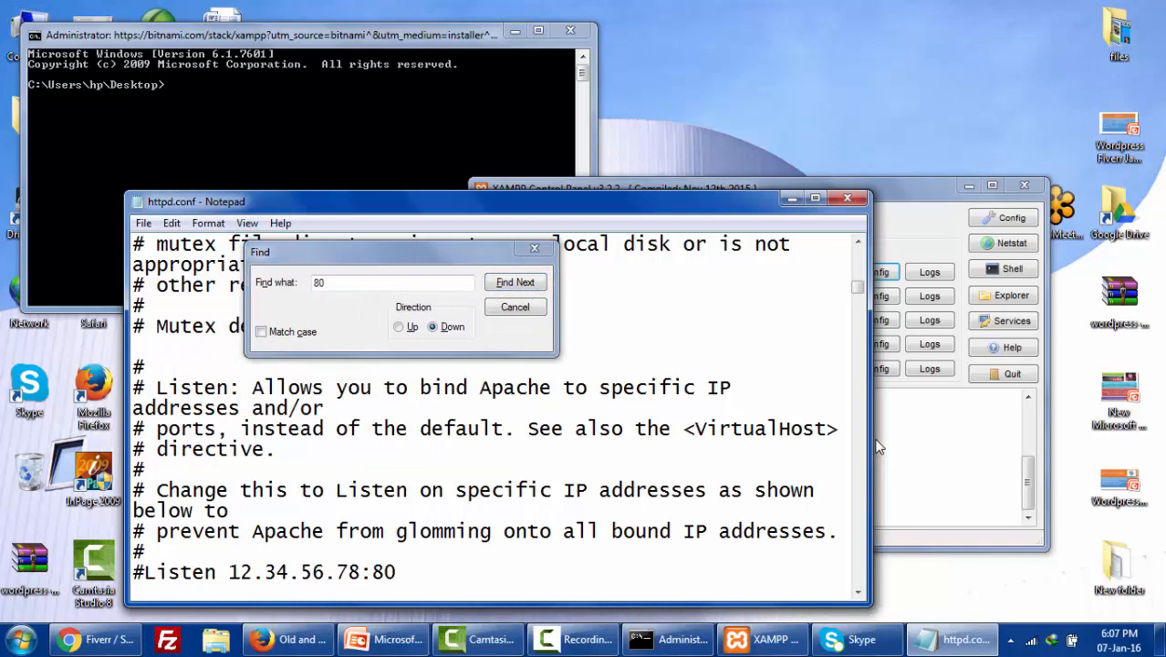
type("80")
left_click(515, 282)
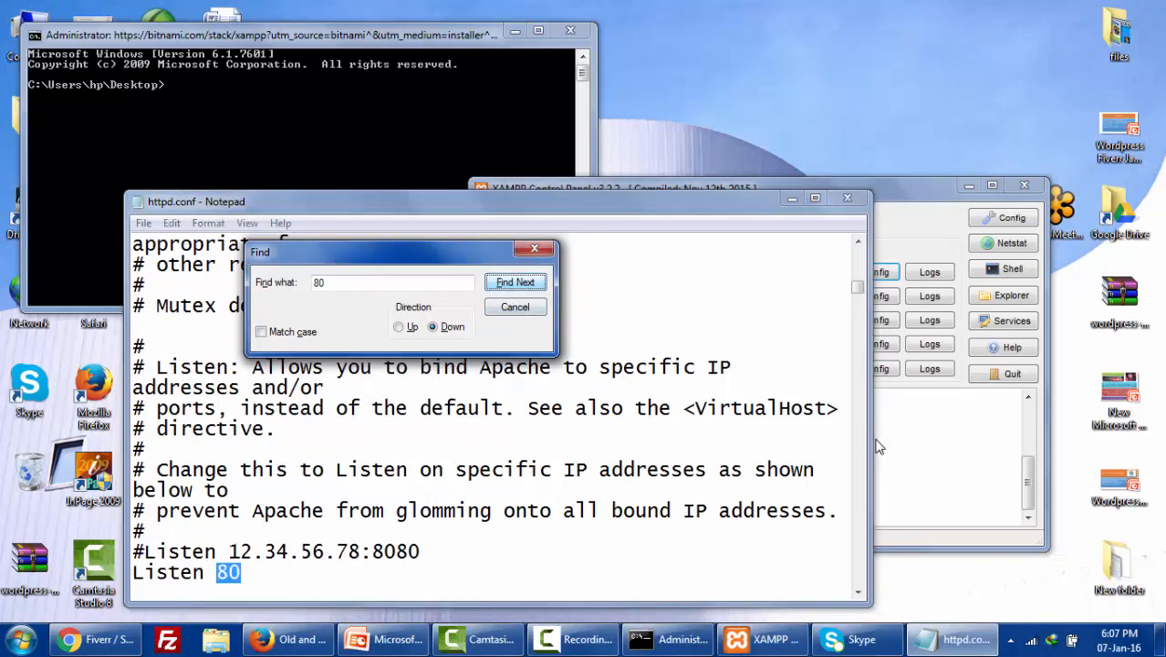
left_click(242, 573)
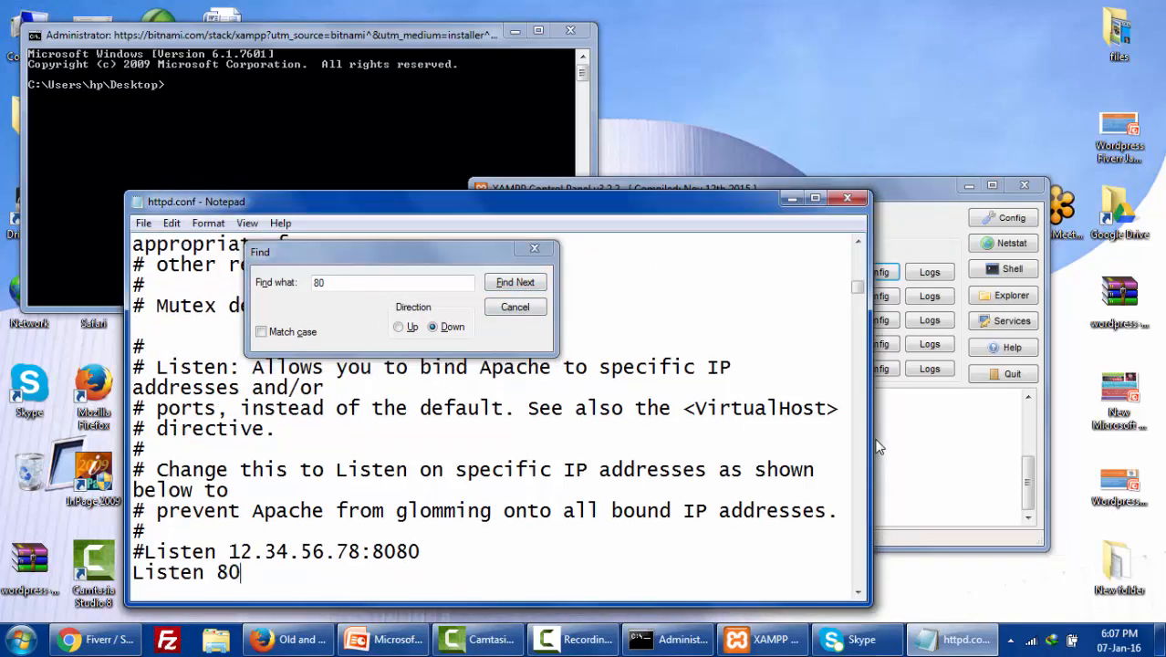
type("80")
left_click(515, 282)
- Change ServerName to localhost:8080, then close the Find box and httpd.conf
left_click(410, 573)
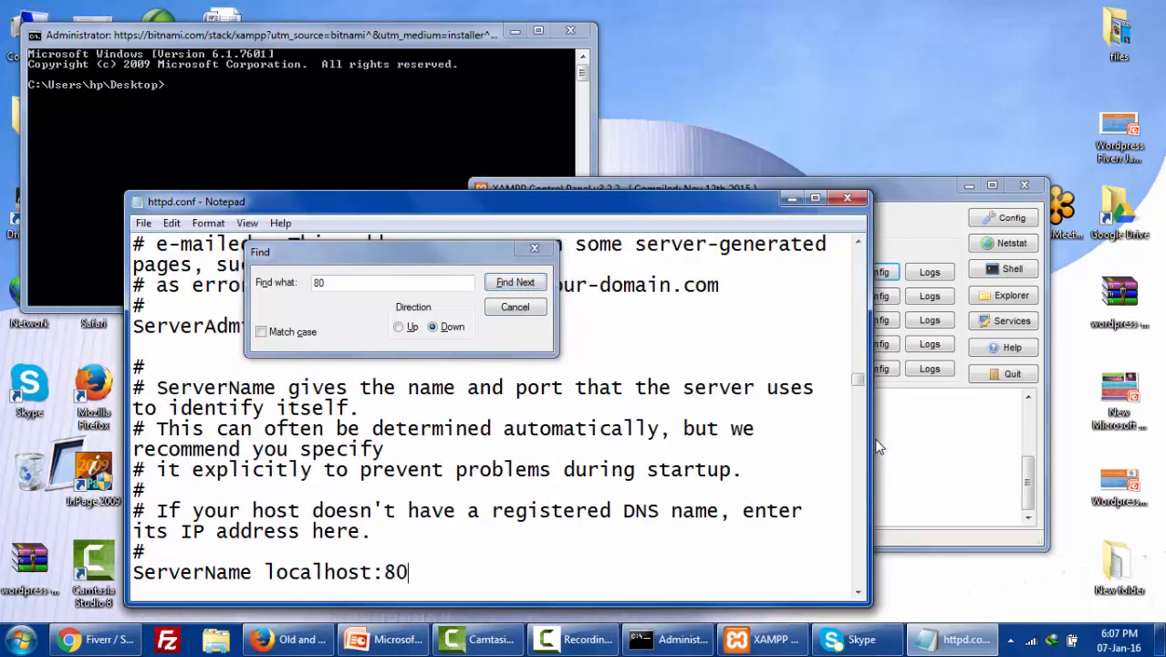
type("80")
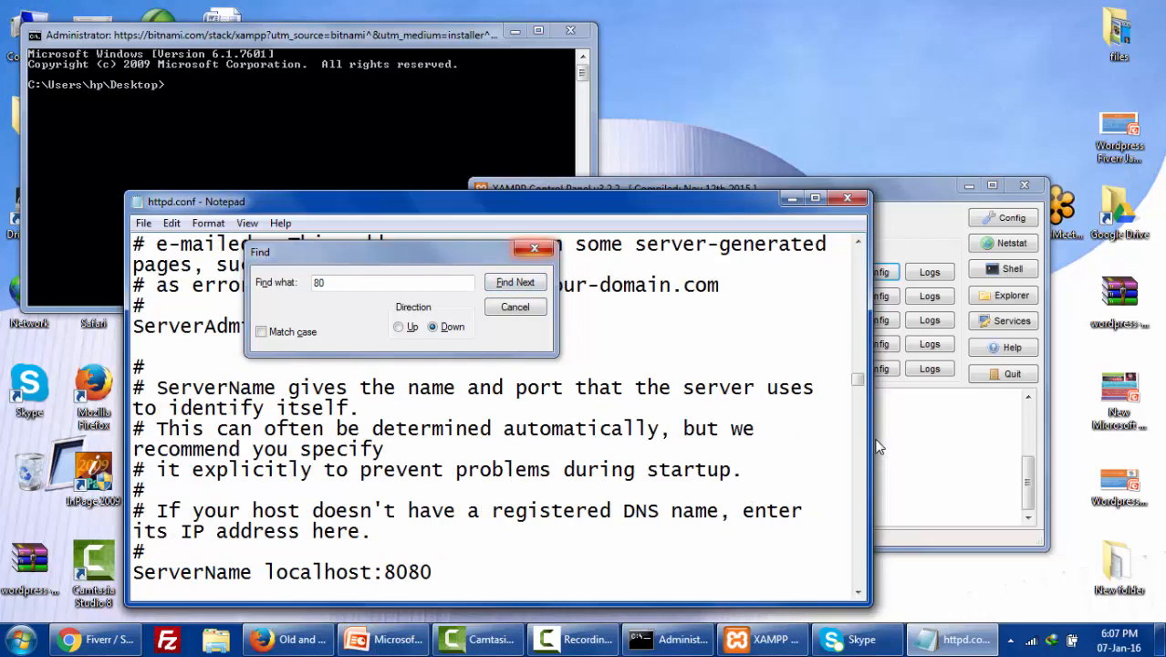
left_click(516, 282)
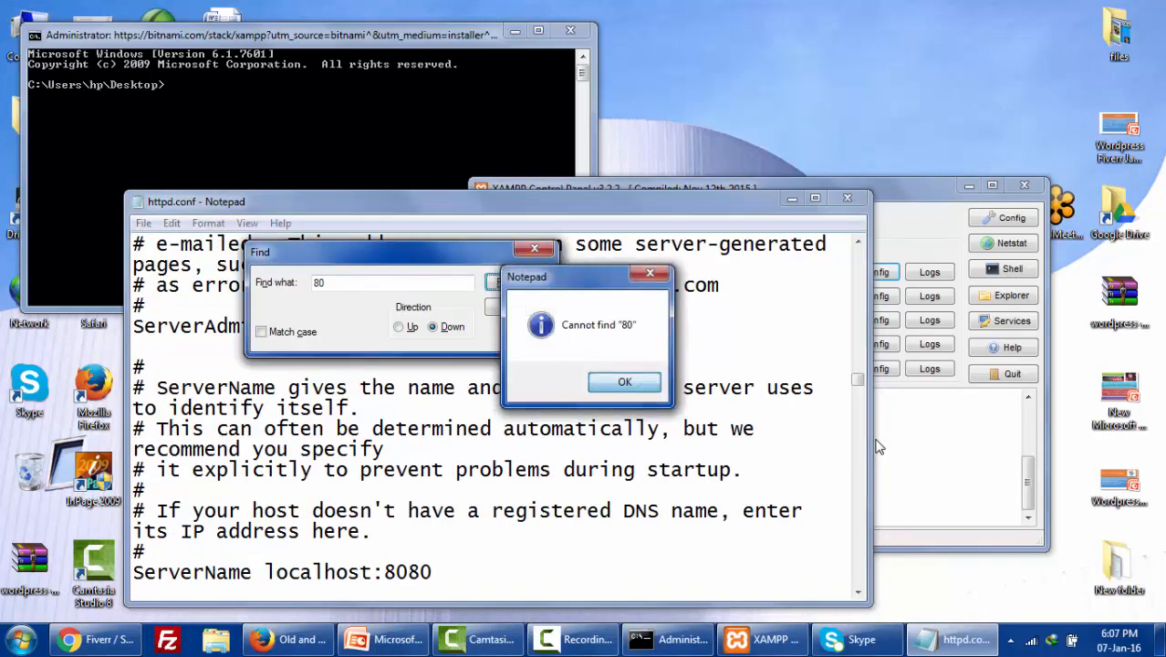
key("Return")
key("Escape")
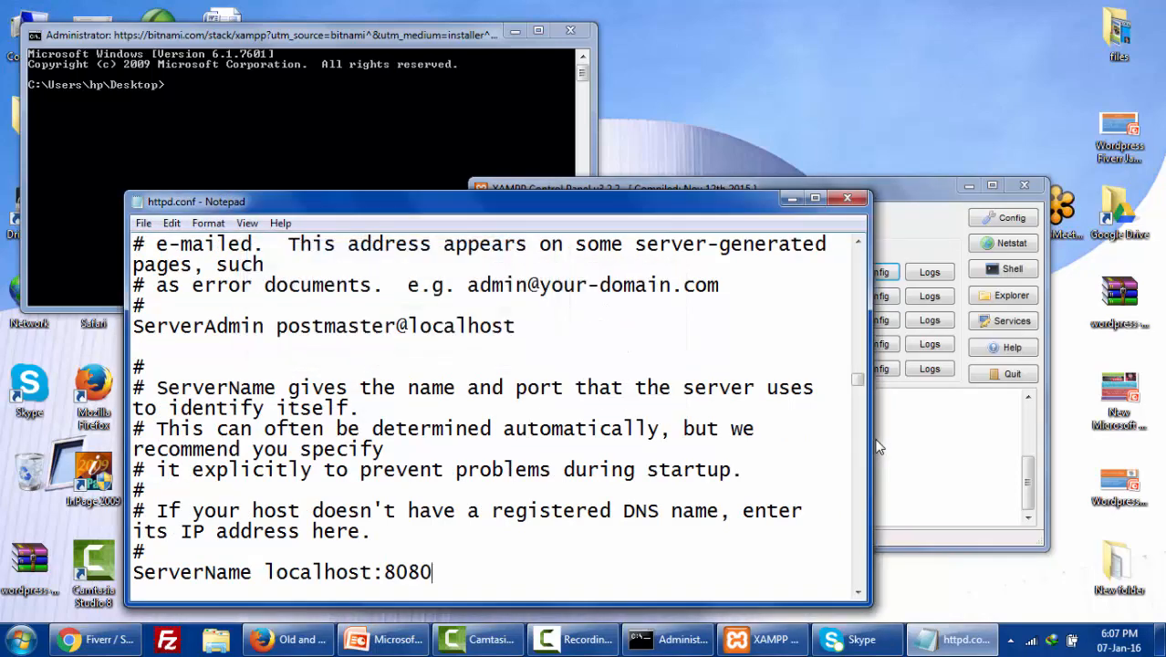
key("alt+F4")
key("Tab")
key("Return")
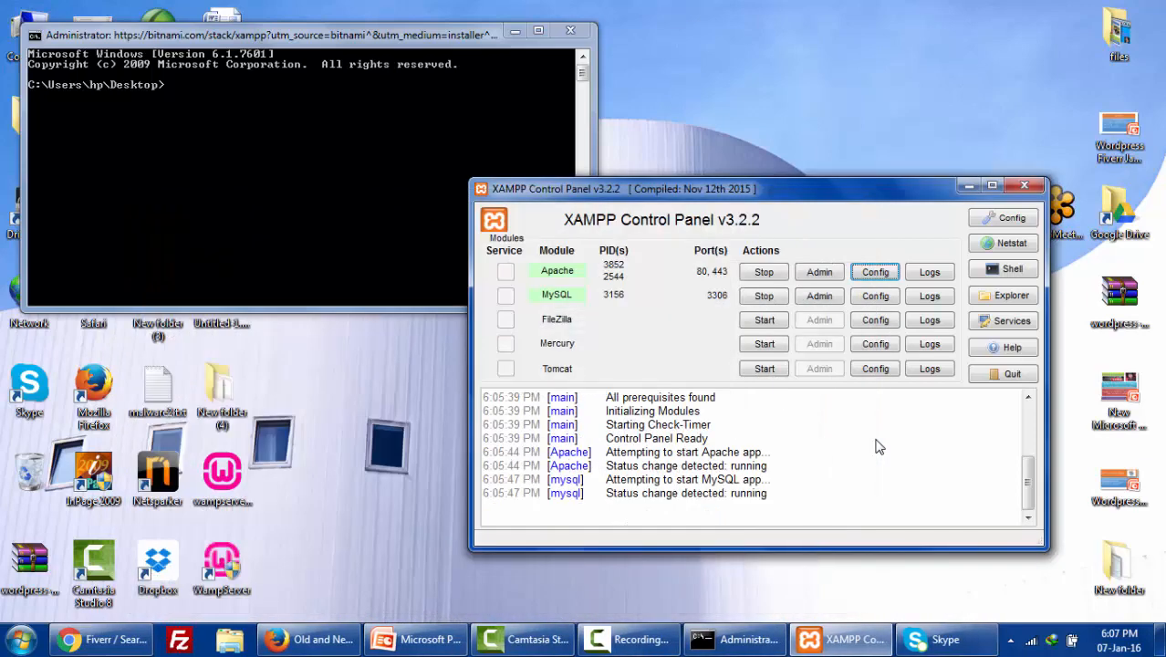
- Close the command prompt and open the local XAMPP dashboard at localhost/dashboard through Apache's Admin
key("alt+Tab")
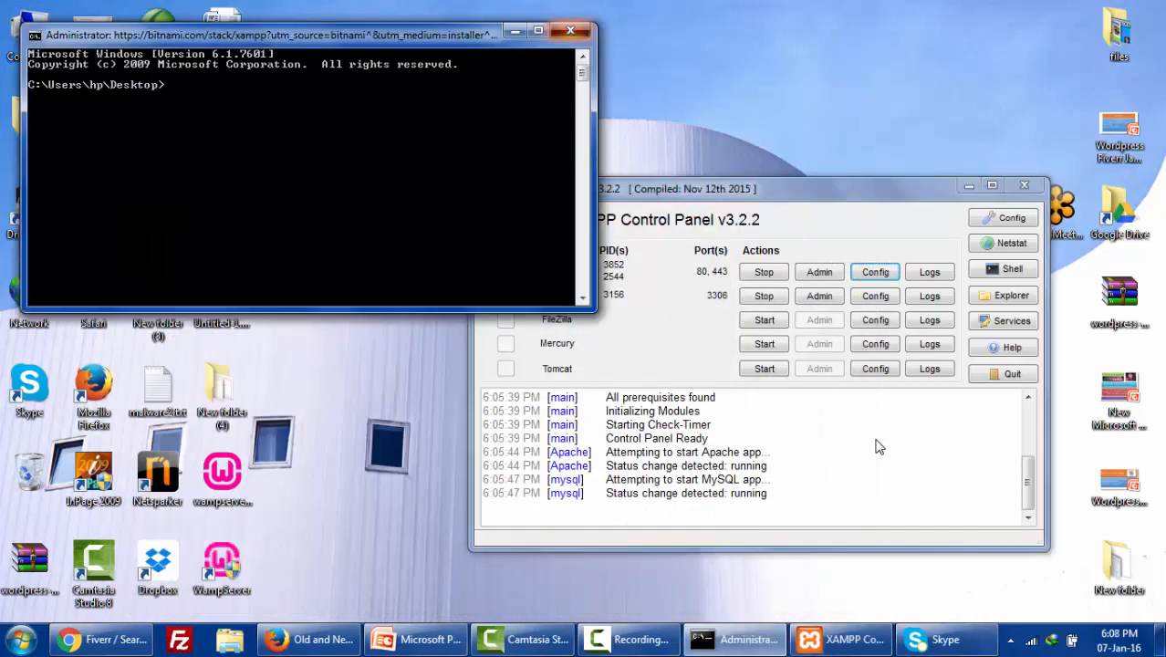
key("alt+F4")
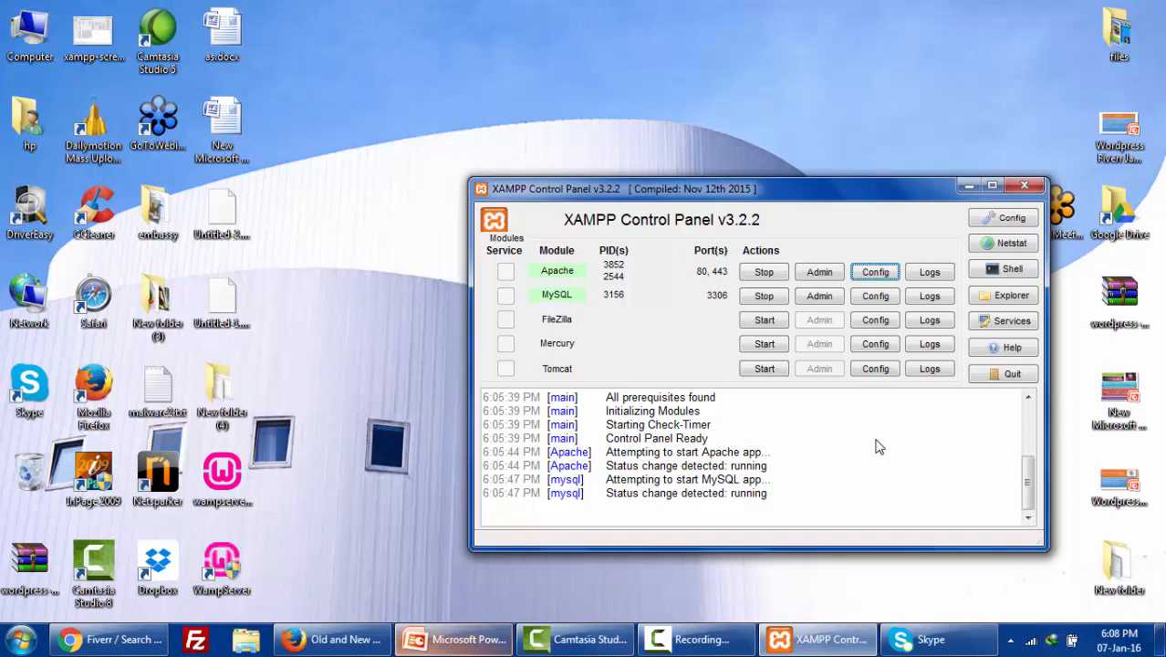
key("shift+Tab")
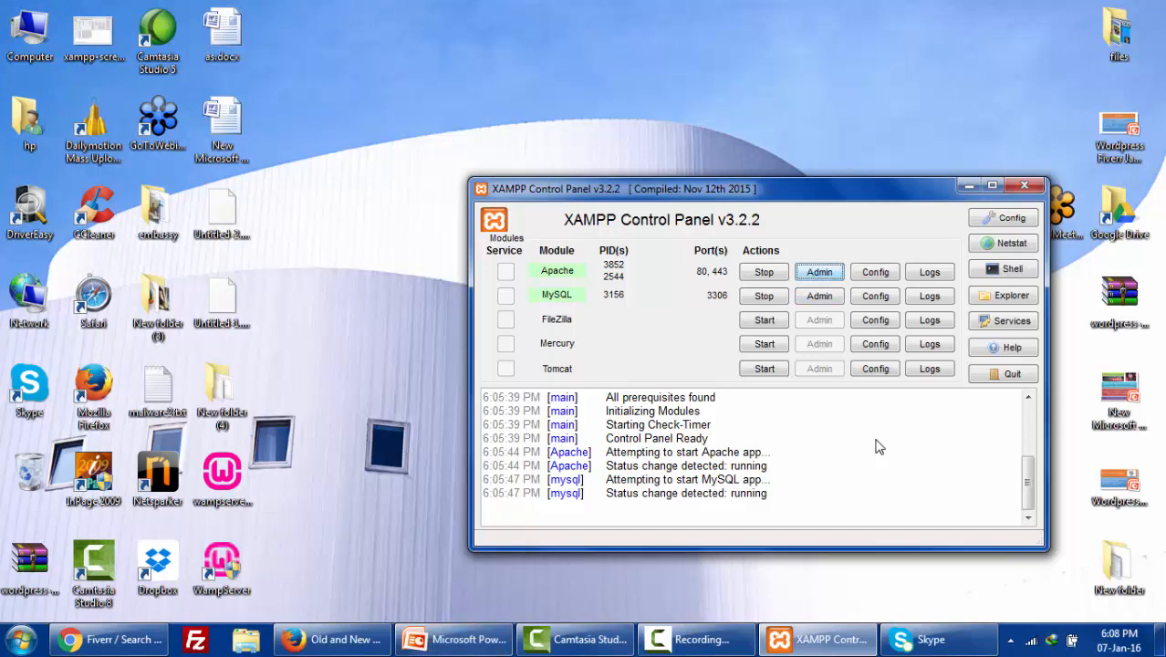
key("Return")
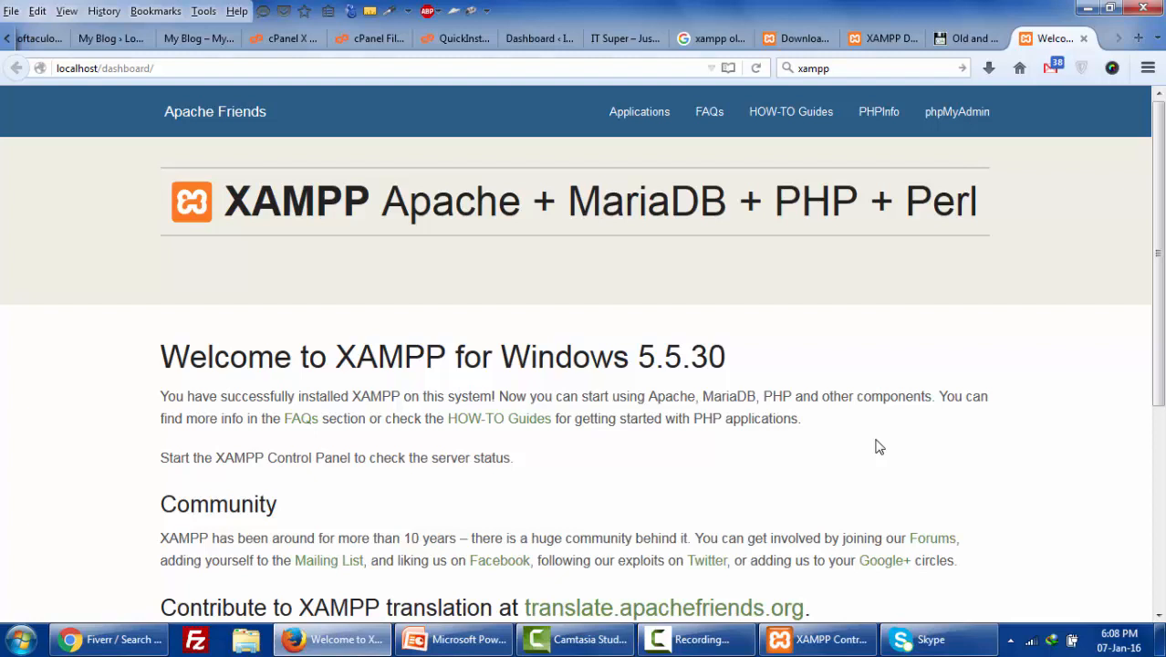
left_click(73, 69)
left_click(108, 68)
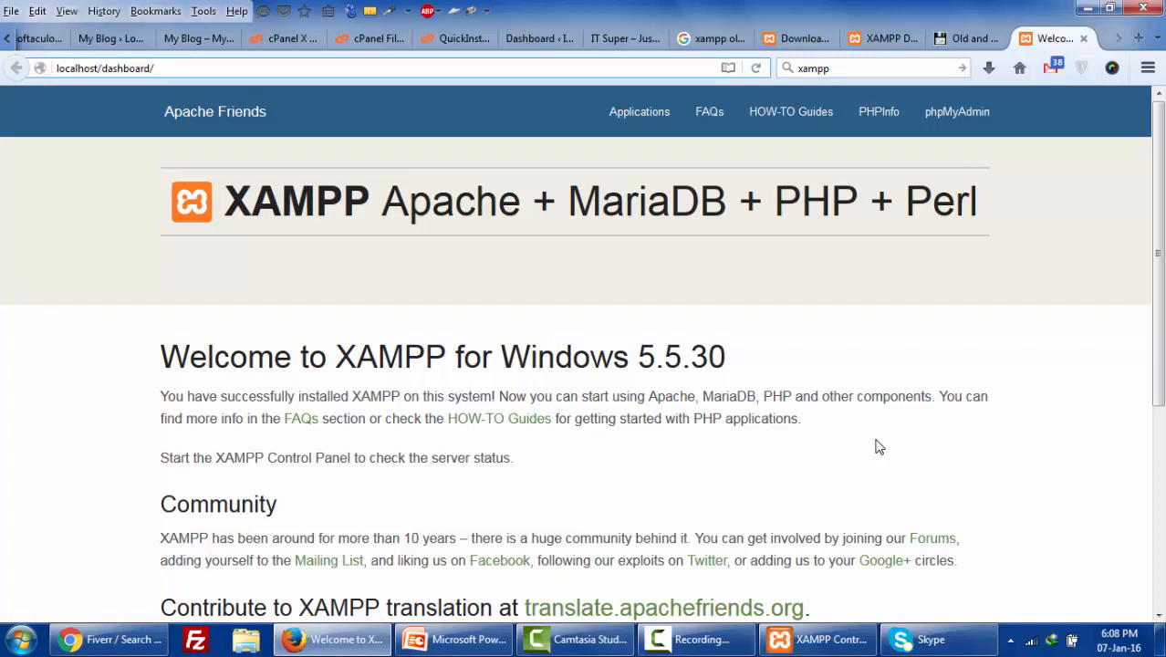
scroll(878, 447, "down", 5)
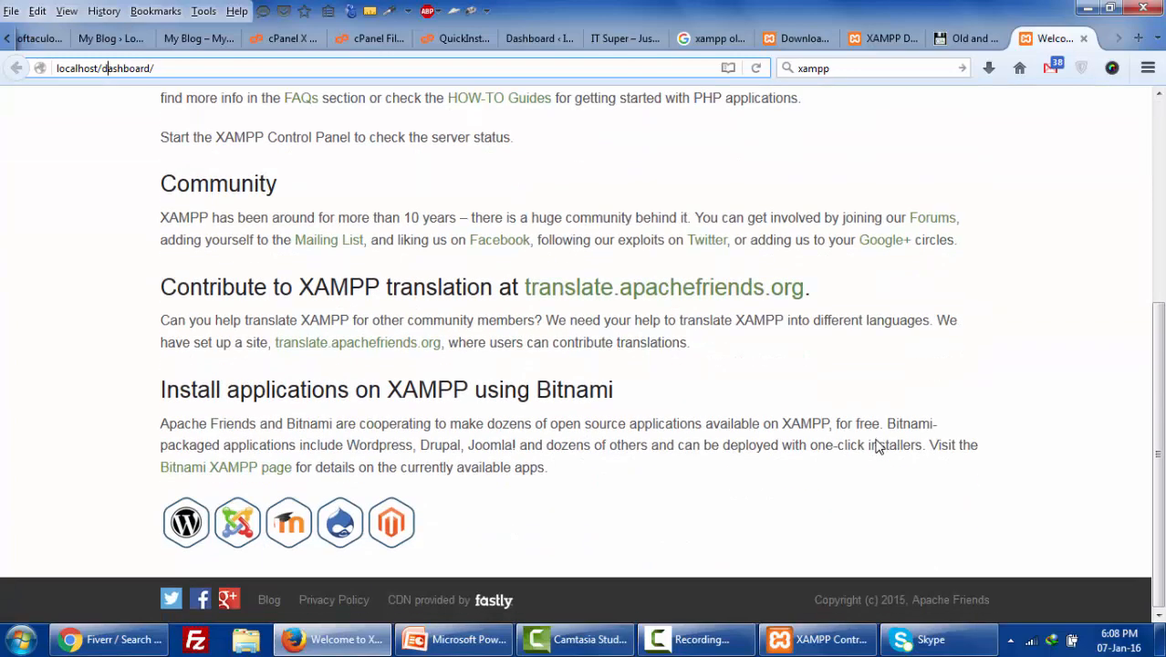
scroll(875, 447, "up", 5)
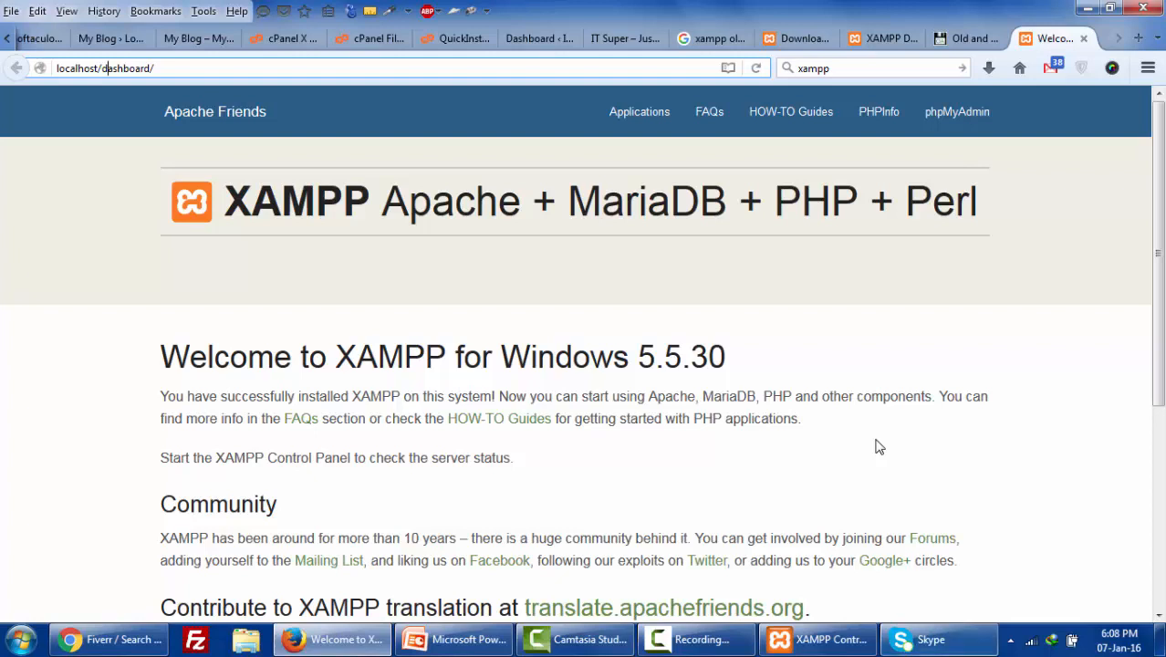
- Quit Skype from its taskbar icon and confirm the quit
right_click(937, 639)
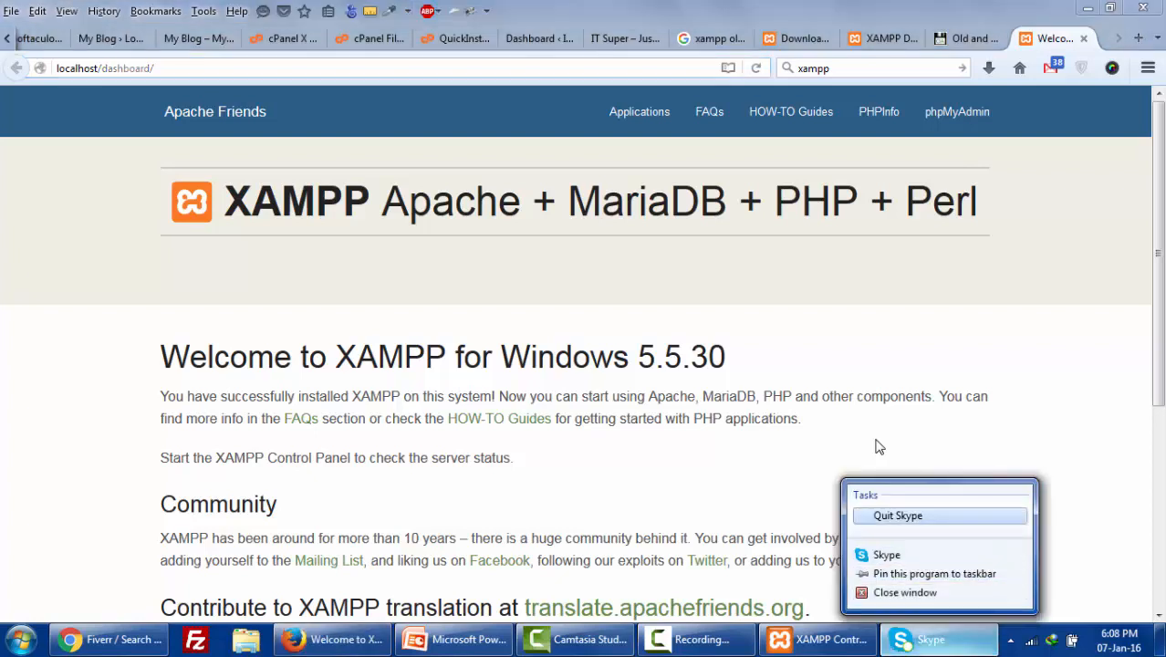
left_click(897, 515)
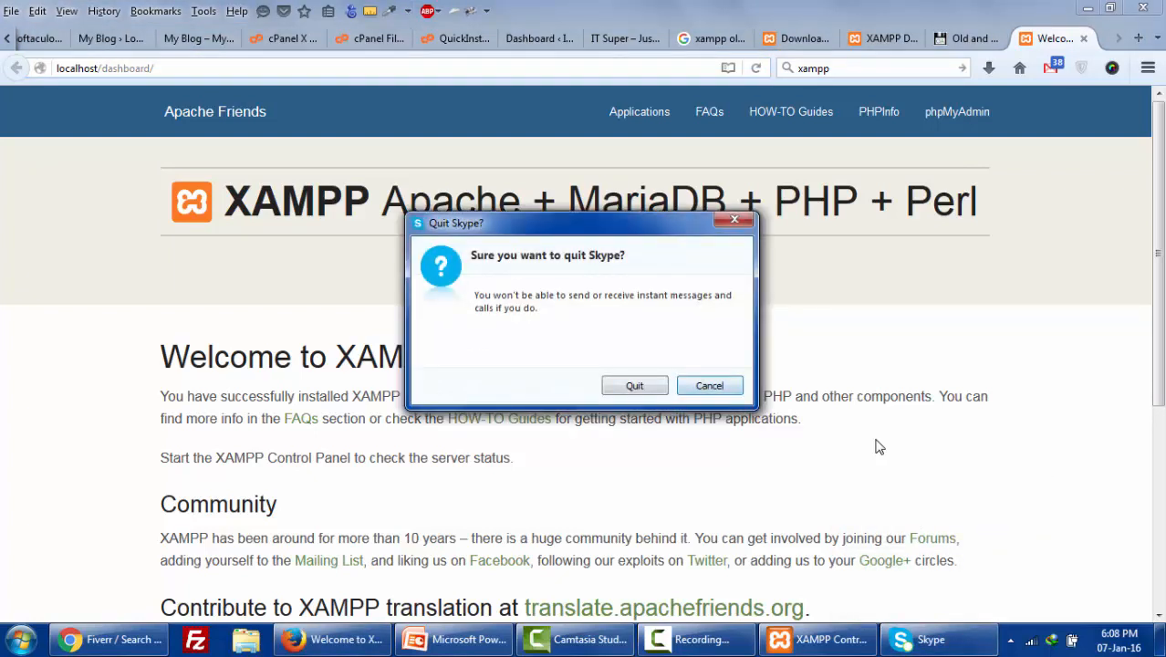
key("Return")
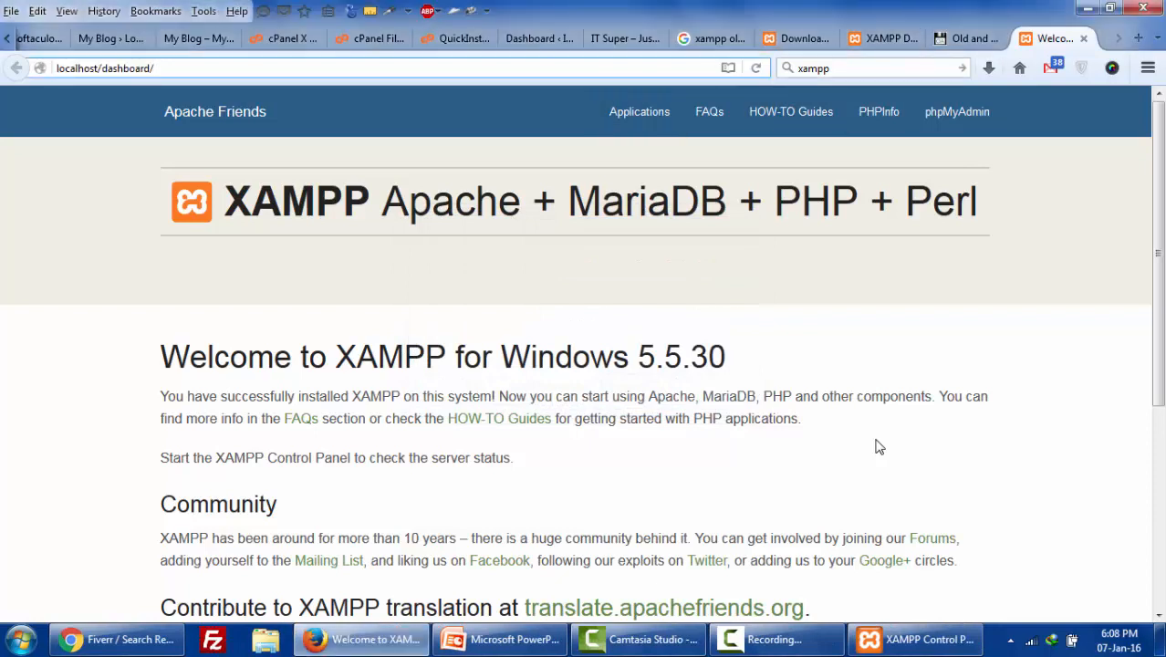
- Search Google for wordpress in a new tab and open the official wordpress.org site
key("ctrl+t")
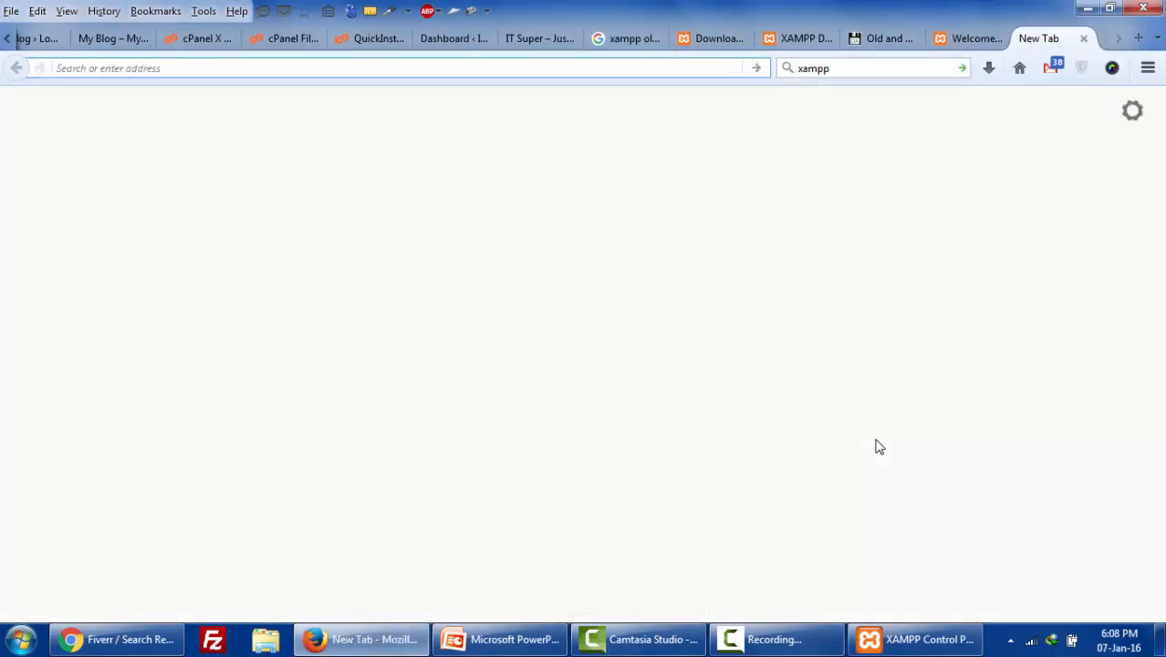
key("ctrl+k")
type("word")
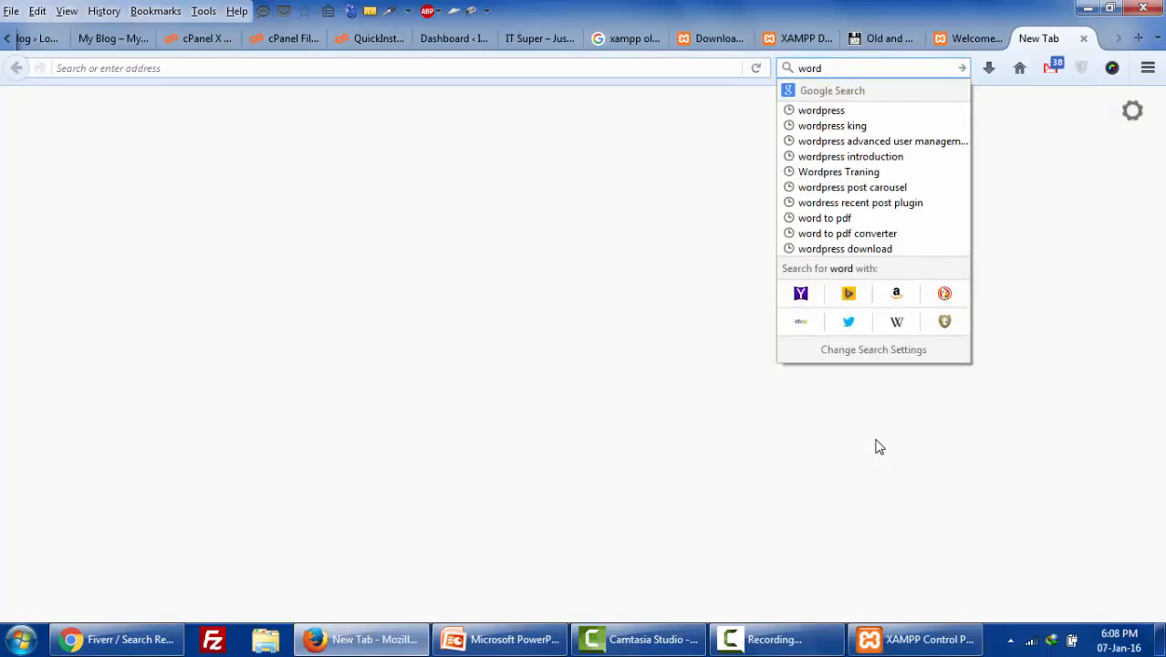
key("Down")
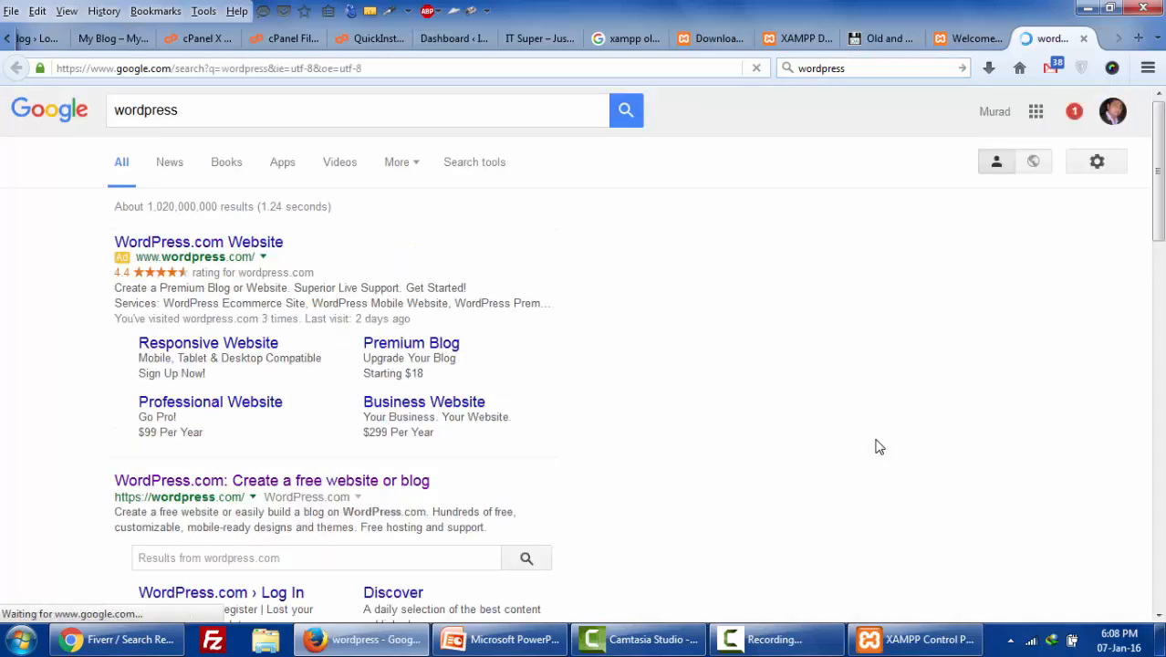
left_click_drag(229, 257, 243, 257)
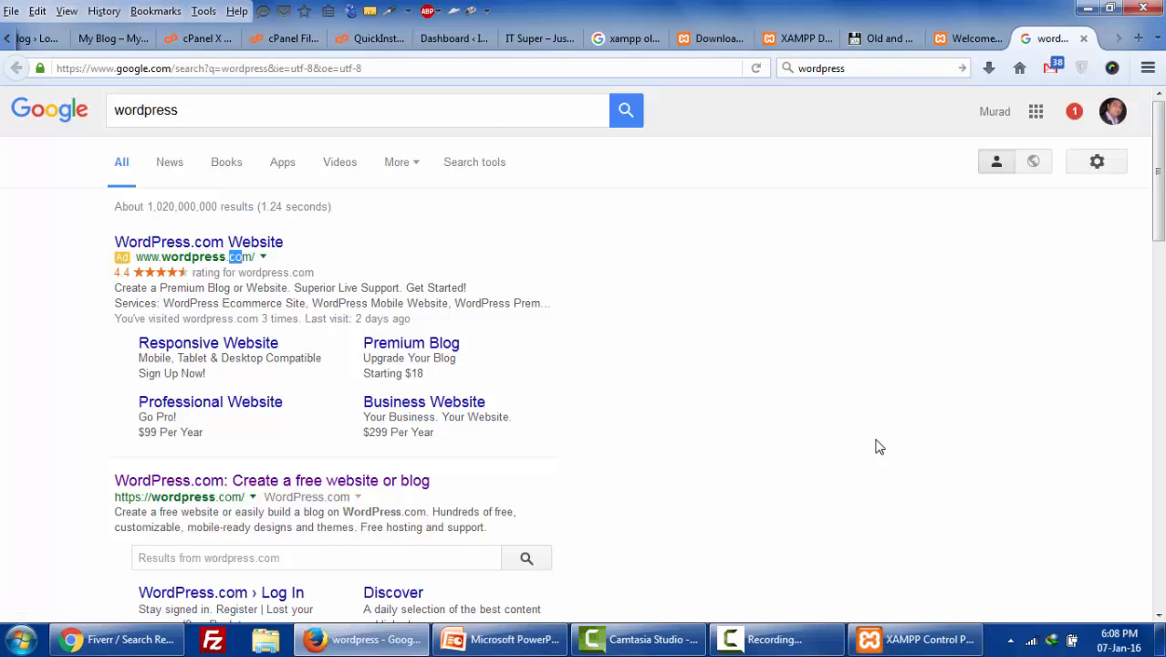
scroll(878, 447, "down", 2)
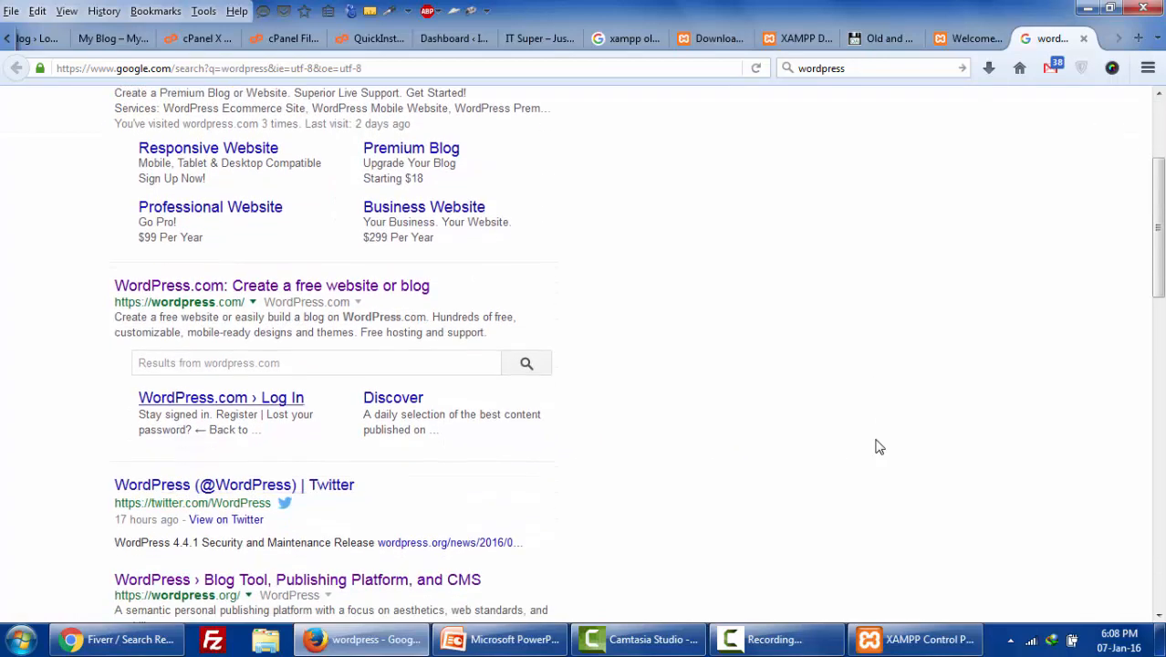
scroll(878, 447, "down", 2)
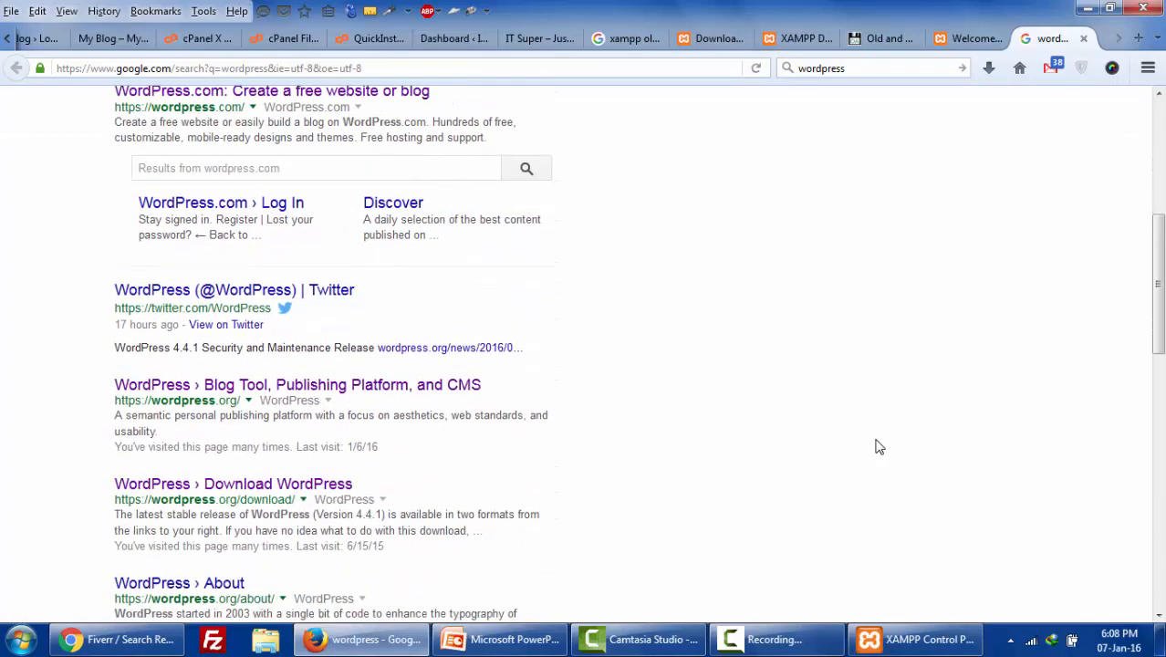
left_click_drag(219, 399, 240, 400)
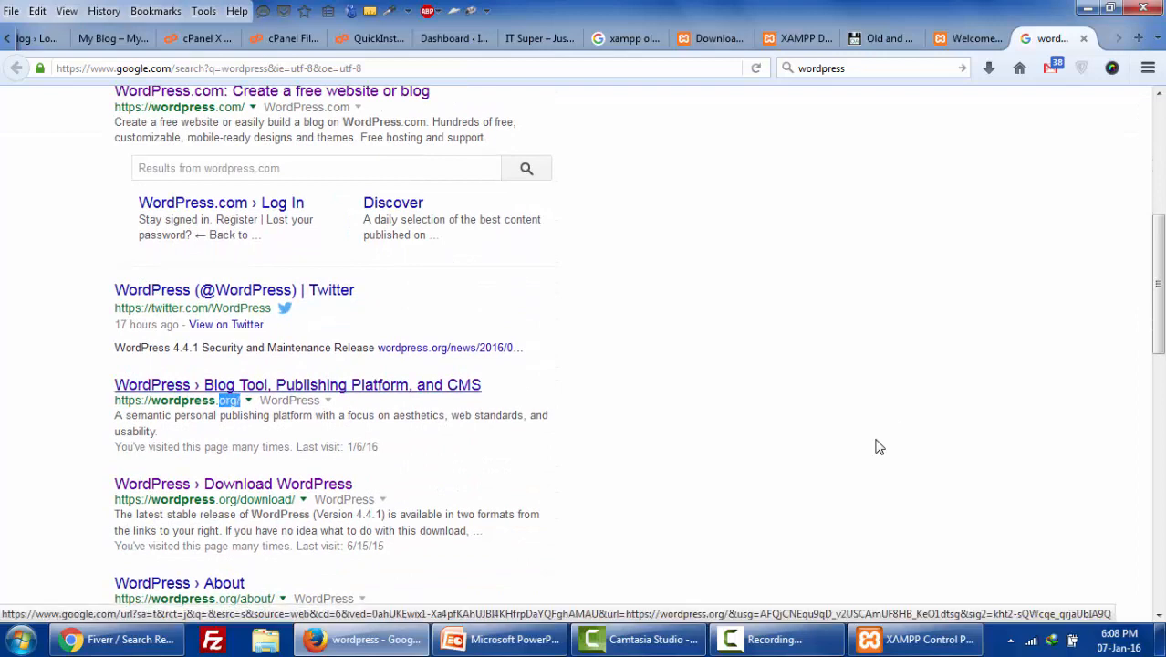
left_click(138, 387)
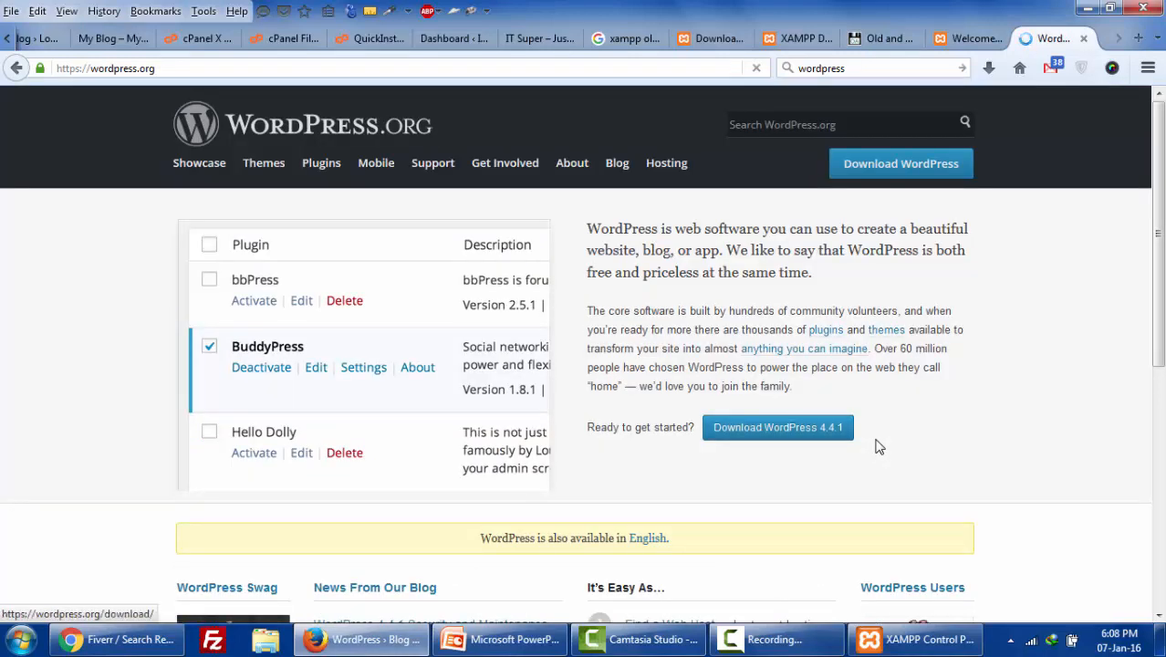
- Download the WordPress 4.4.1 zip and return to the desktop
left_click(848, 436)
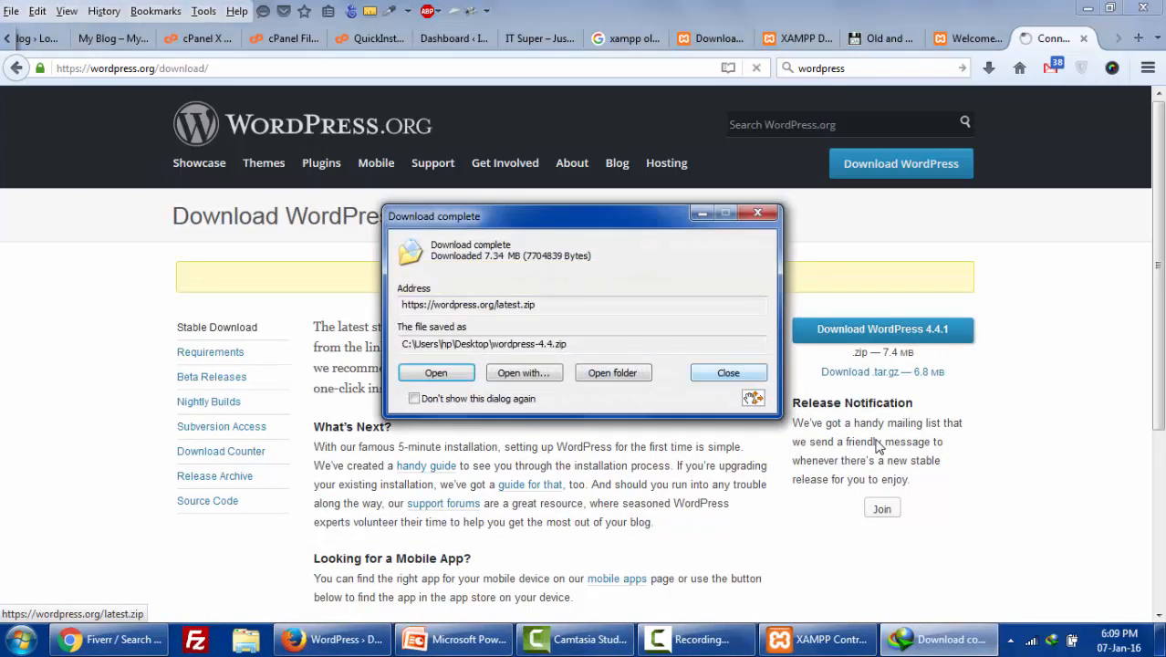
key("Escape")
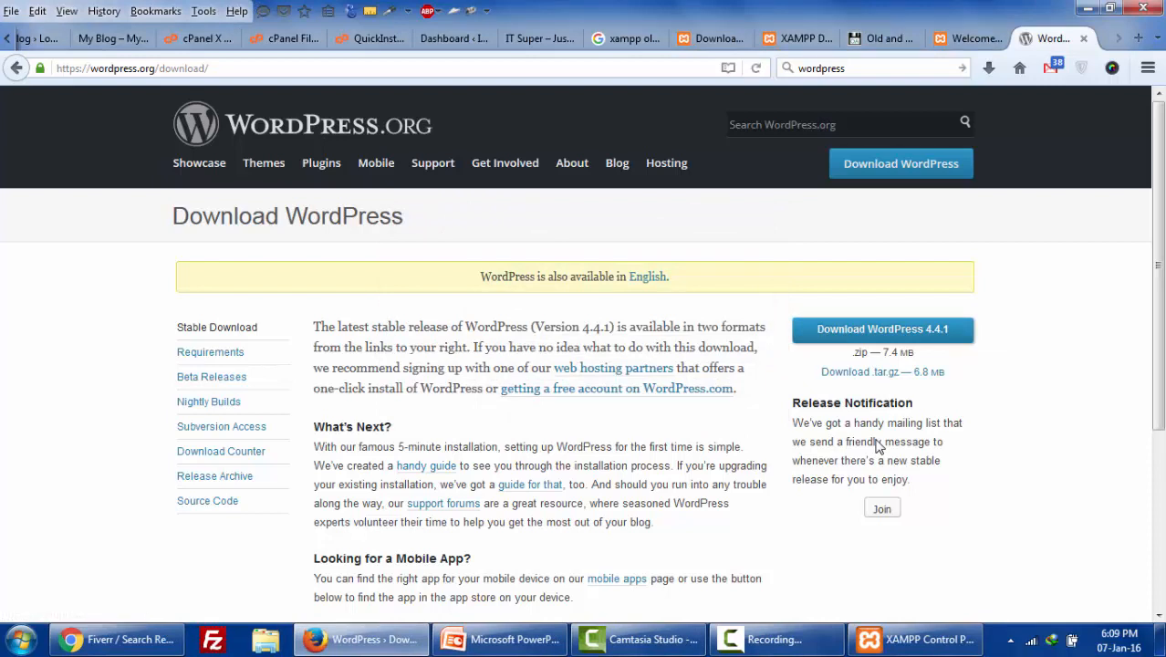
key("super+d")
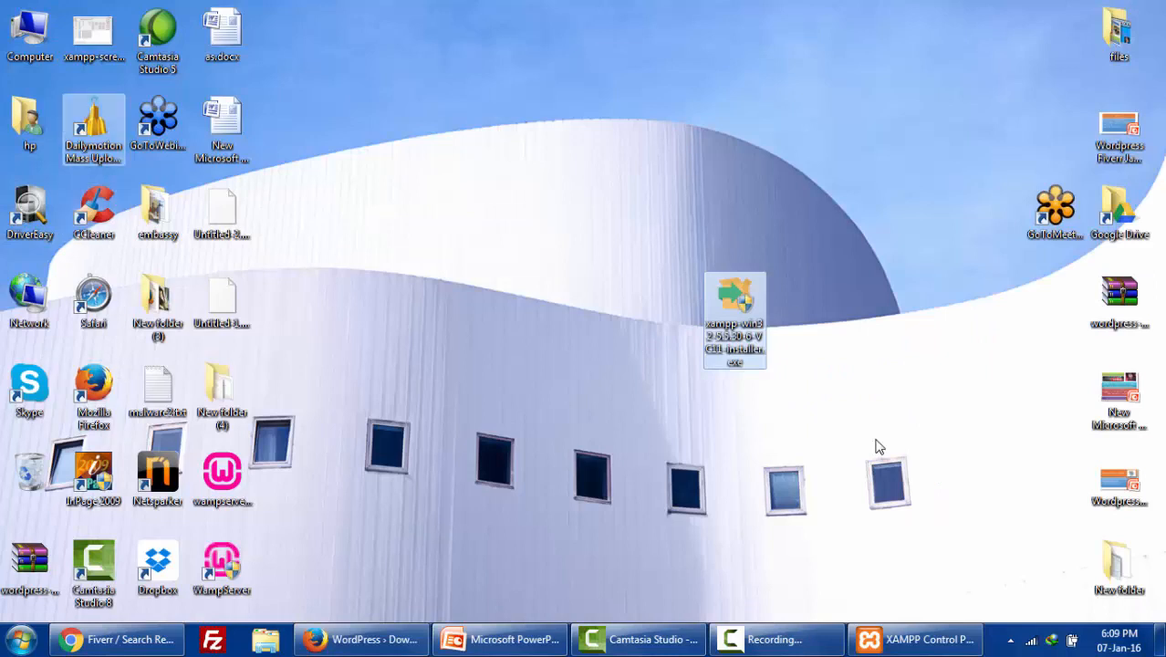
- Copy wordpress-4.4.zip from the desktop and paste it into C:\xampp1\htdocs
left_click_drag(30, 562, 502, 204)
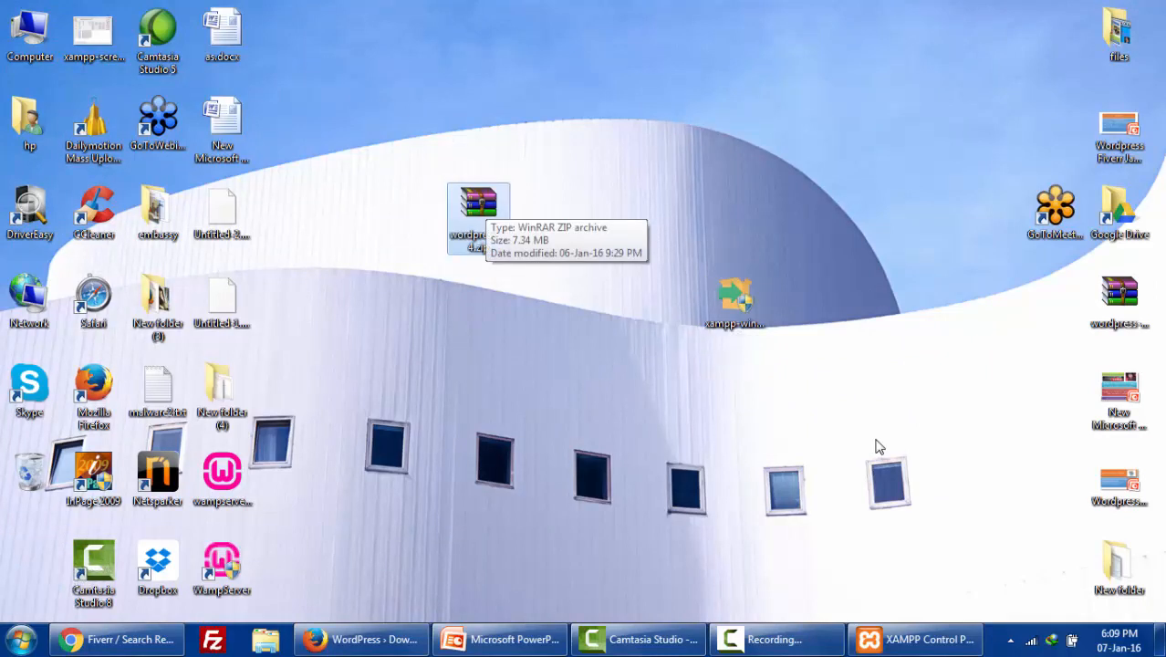
right_click(482, 193)
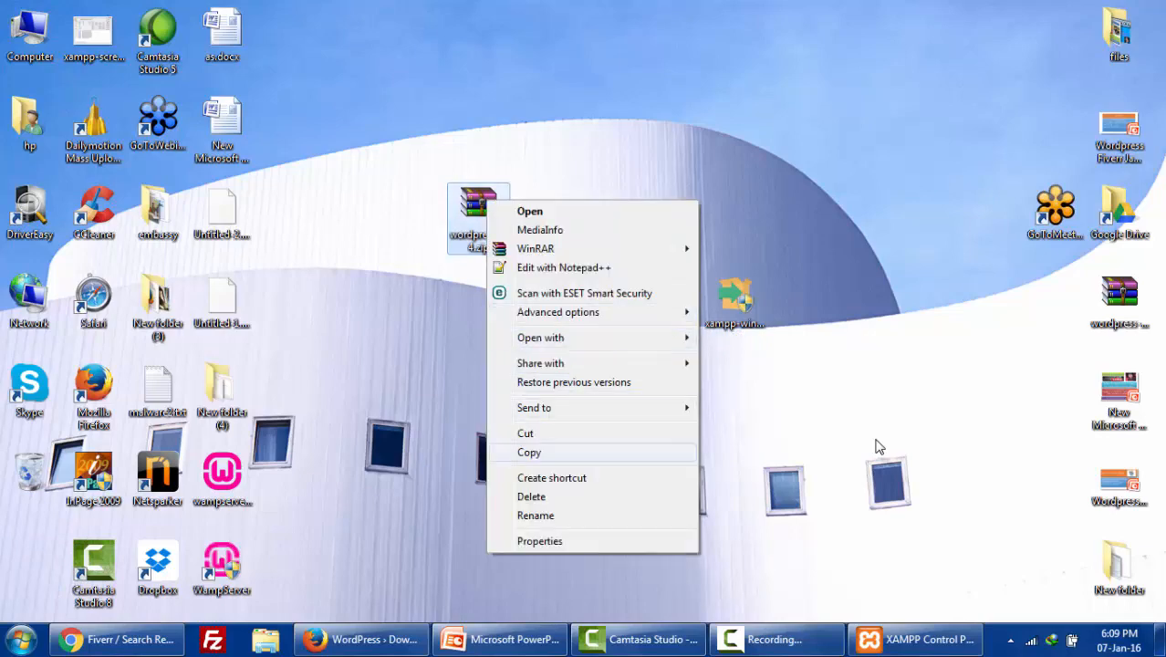
left_click(547, 451)
double_click(30, 35)
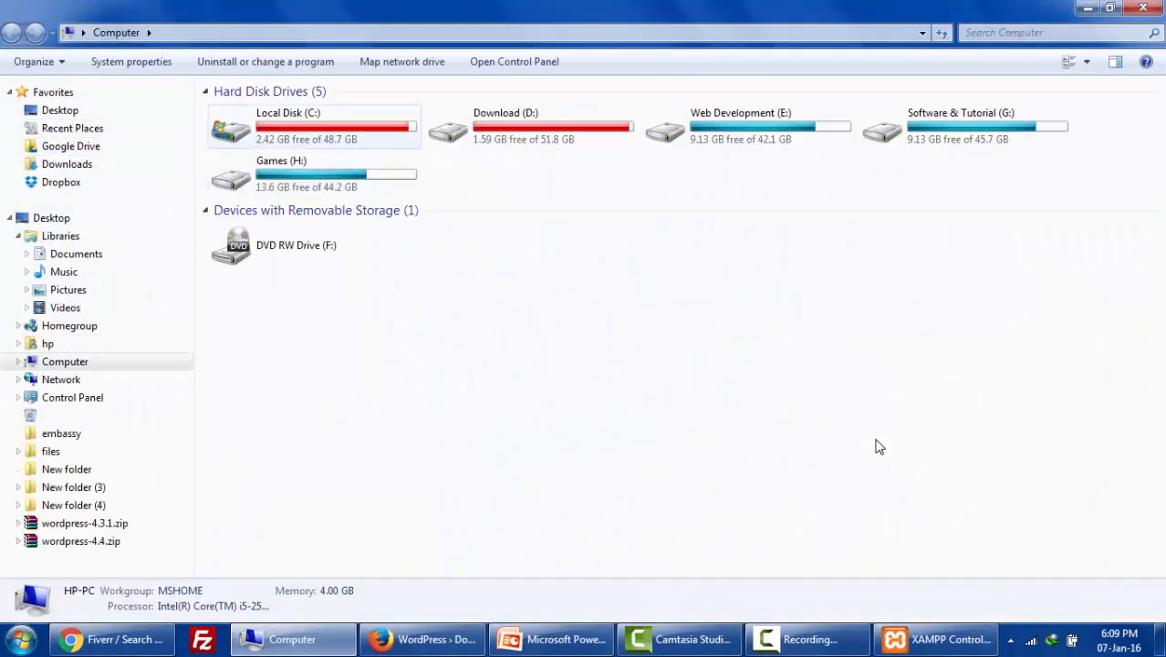
left_click(314, 127)
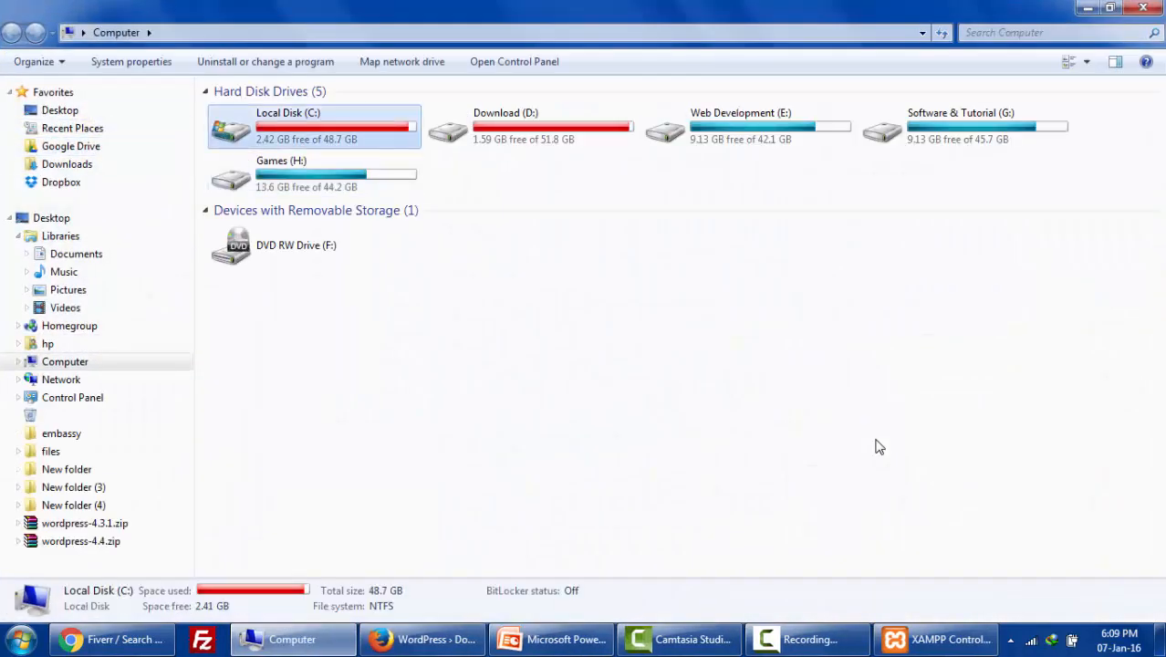
double_click(314, 127)
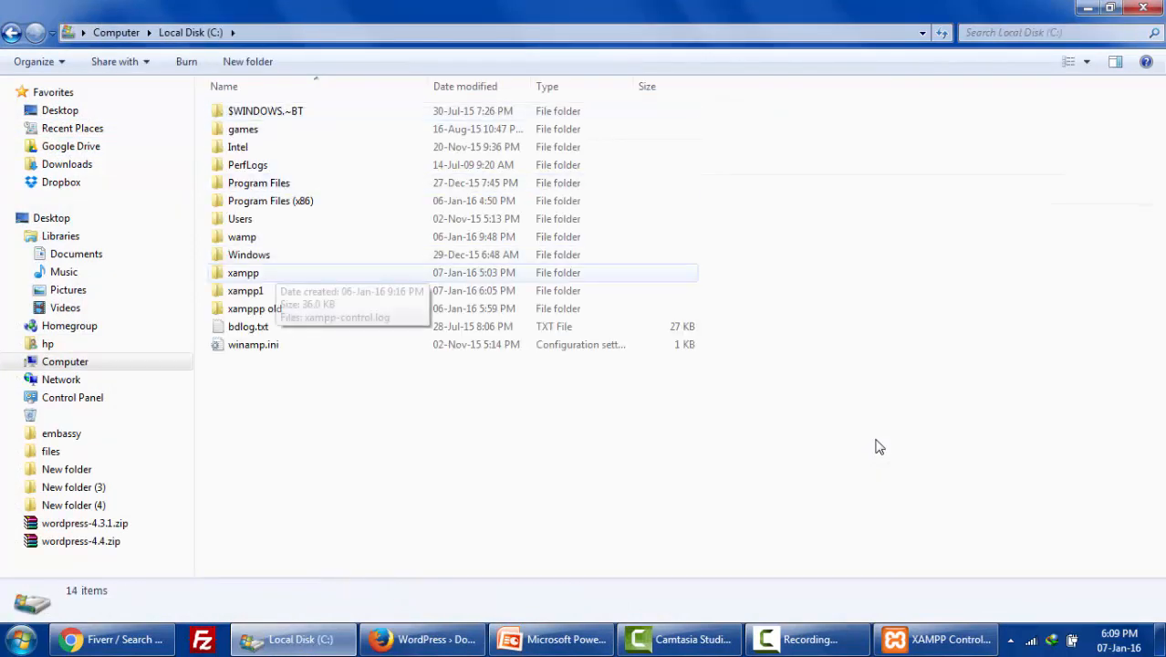
left_click(260, 290)
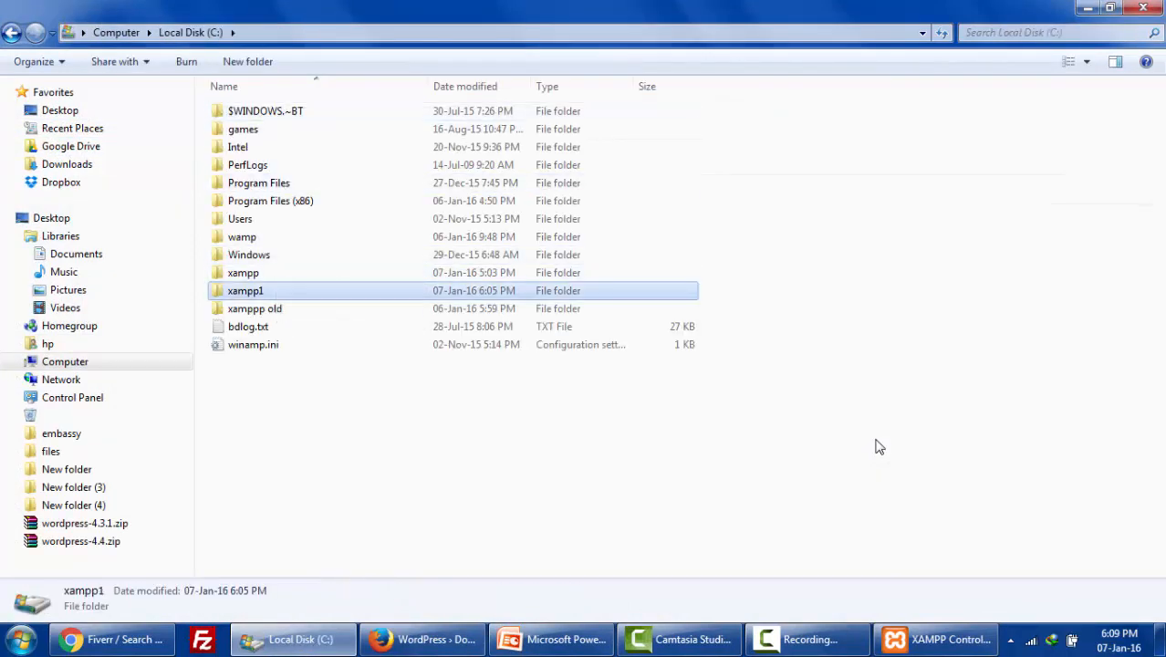
double_click(259, 290)
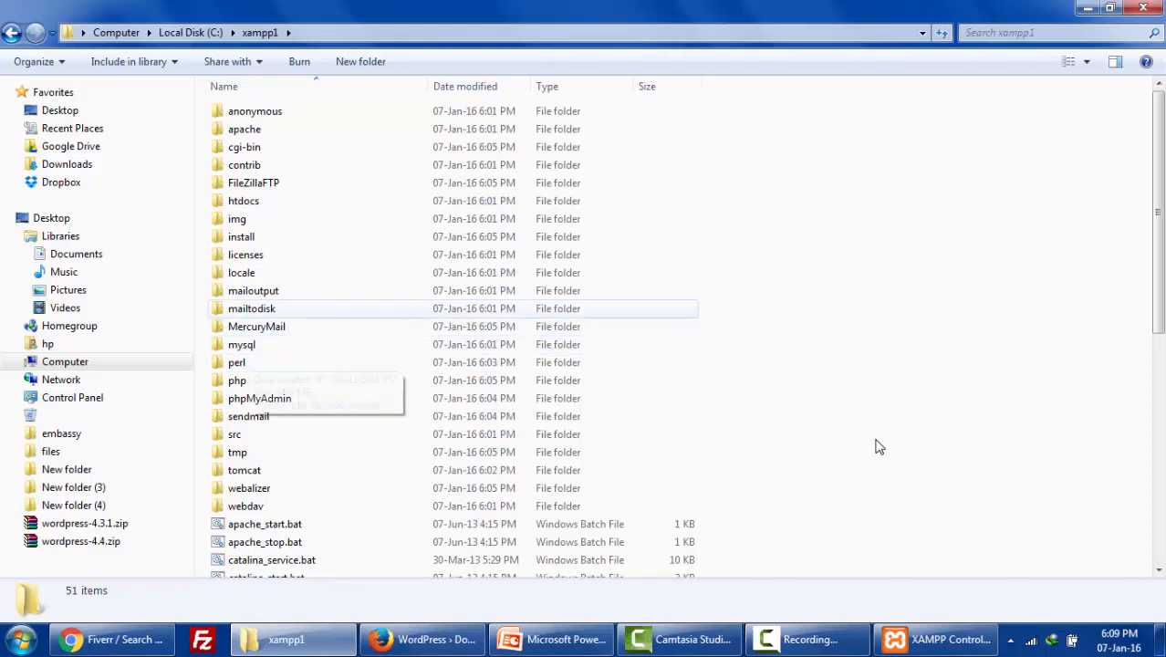
left_click(244, 201)
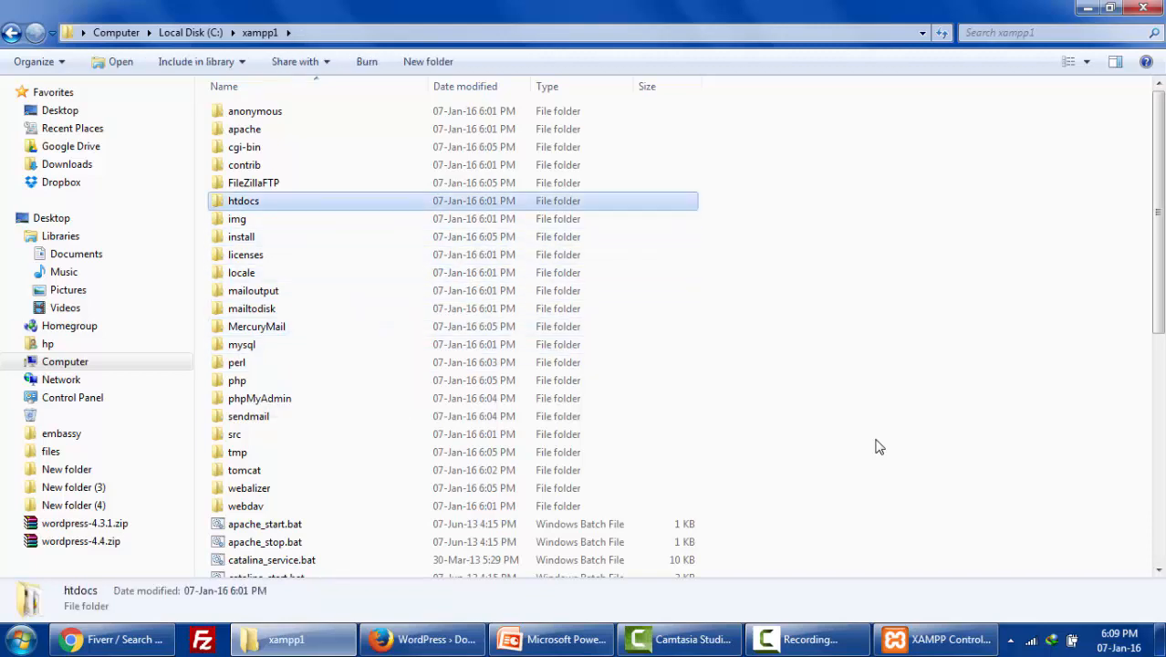
double_click(244, 201)
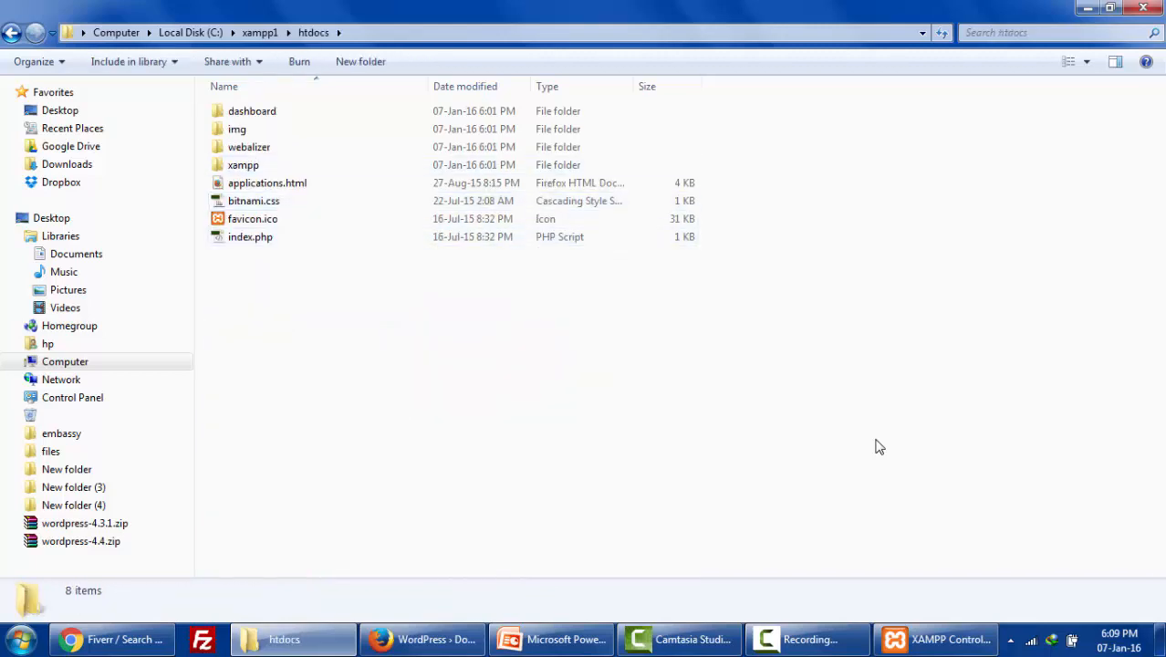
right_click(318, 298)
left_click(361, 417)
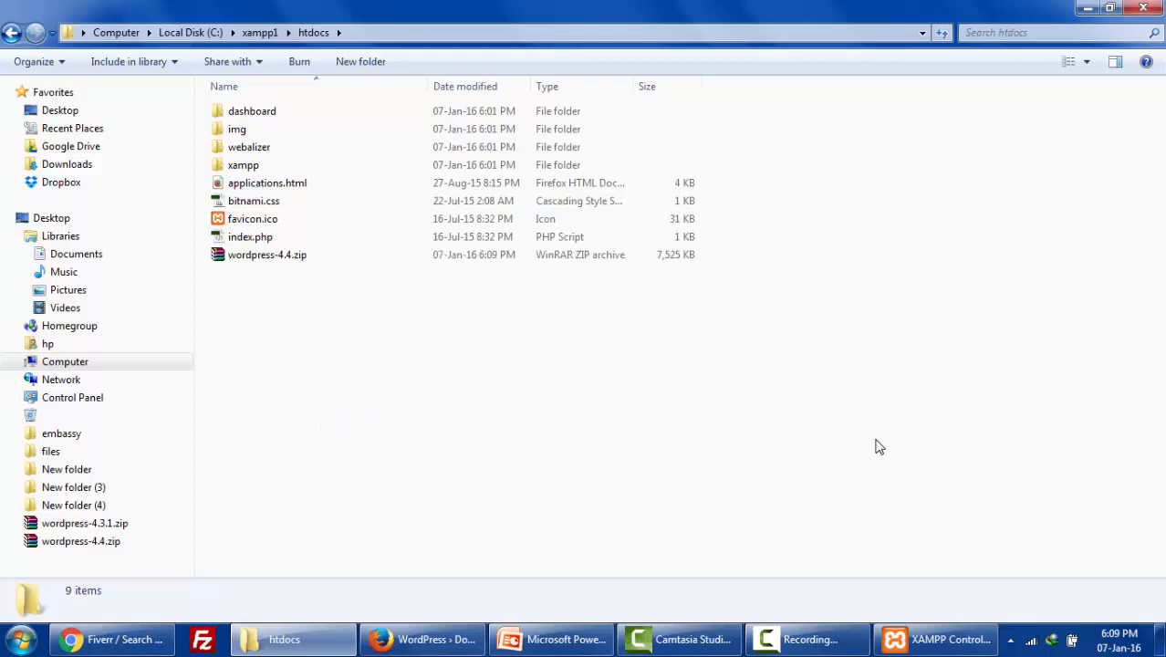
- Extract the zip with WinRAR's Extract Here into a wordpress folder and open it
right_click(277, 250)
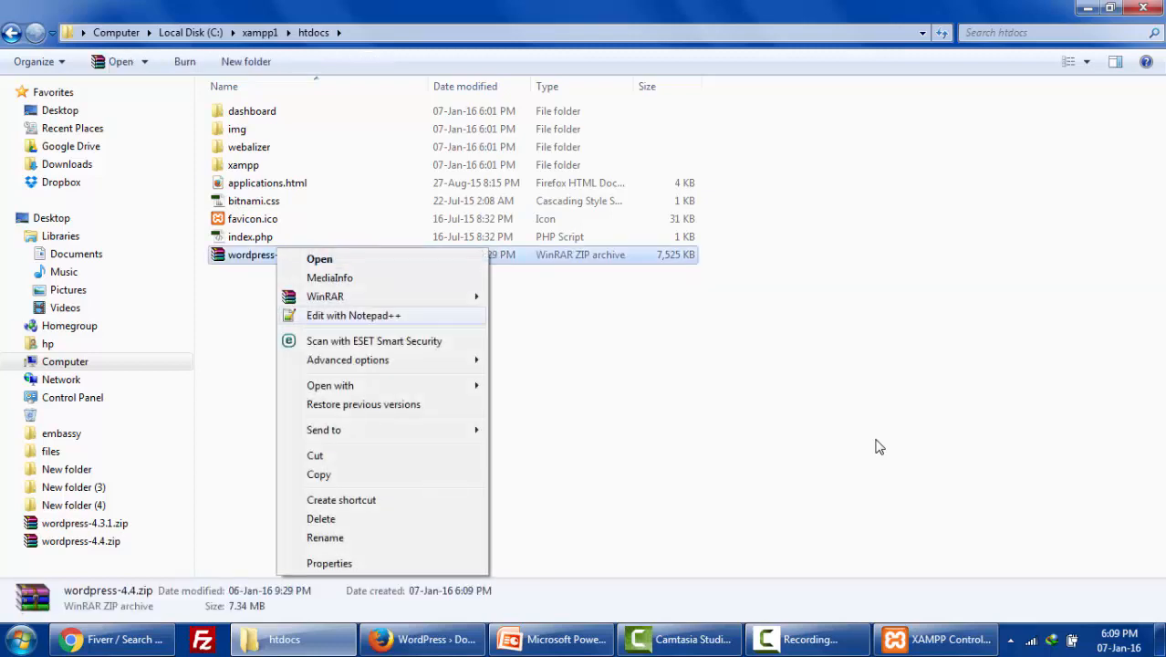
mouse_move(365, 296)
left_click(540, 333)
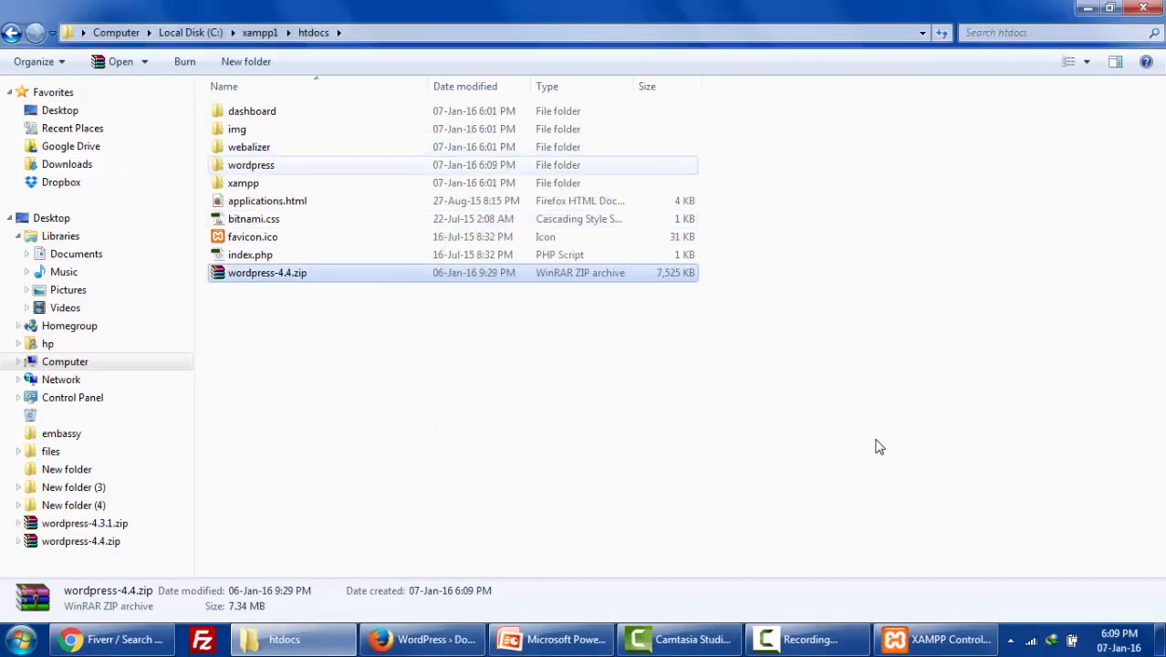
double_click(241, 165)
left_click(422, 639)
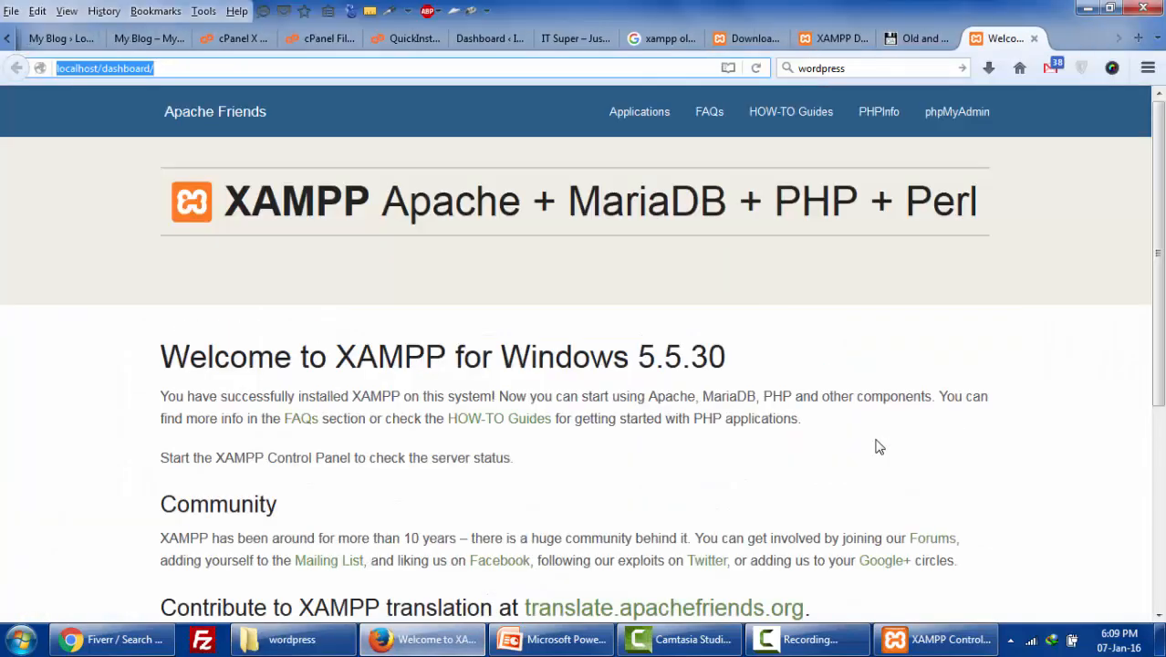
- Load localhost/wordpress, continue with English (United States), and reach the database connection form
key("ctrl+w")
left_click(108, 69)
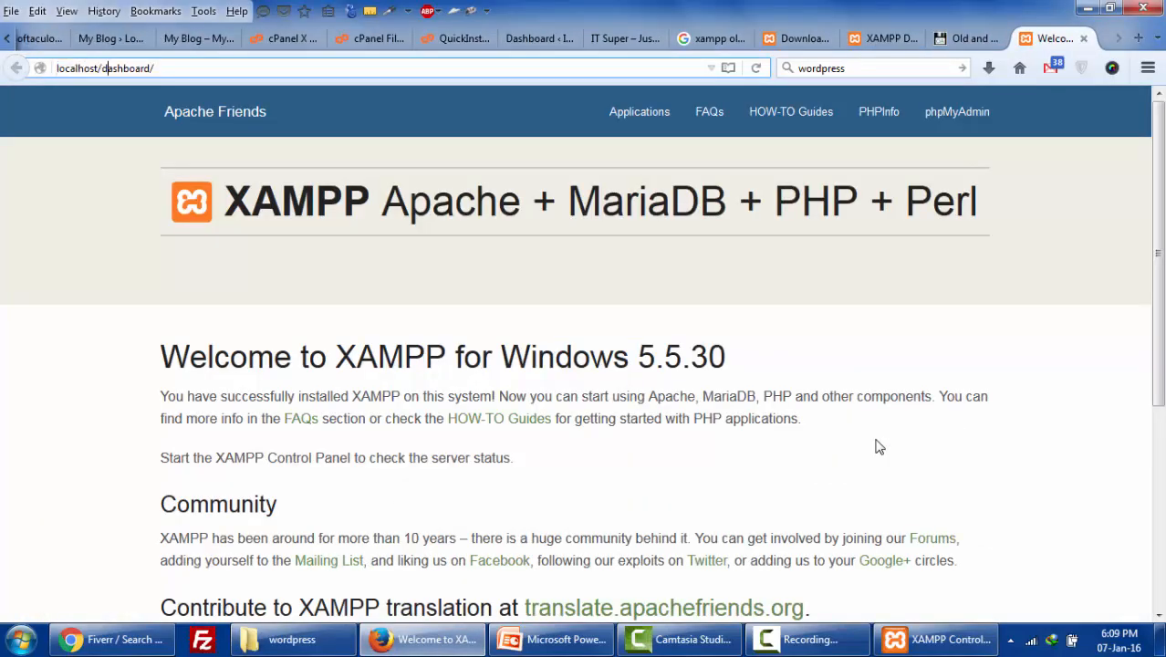
left_click_drag(100, 68, 153, 69)
type("wo")
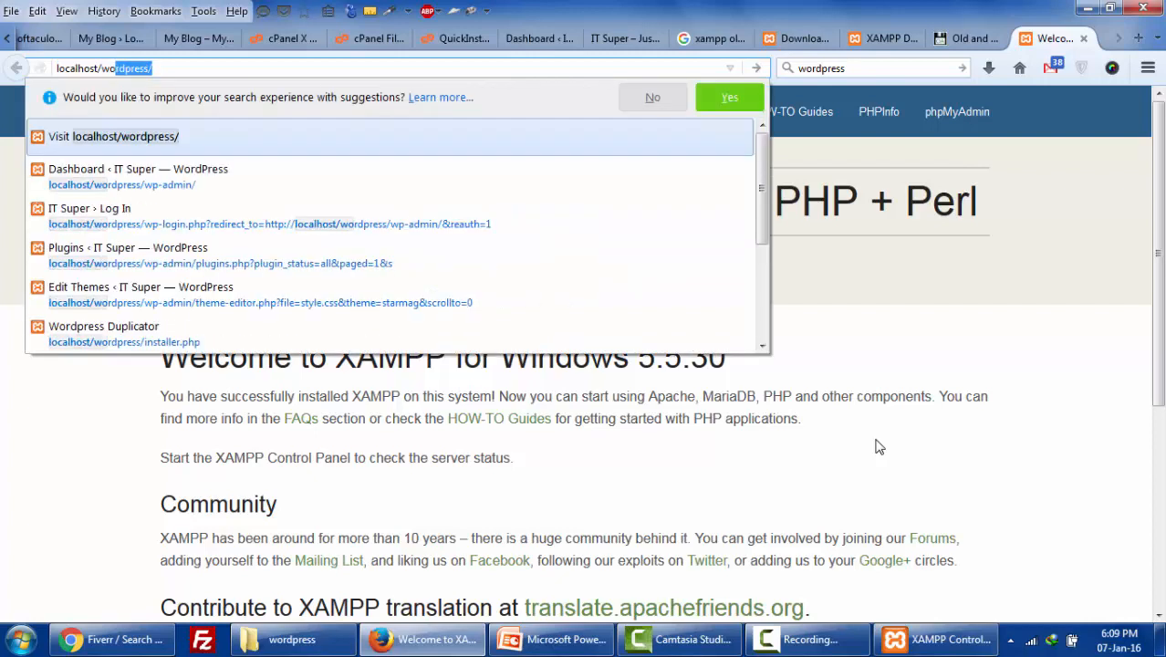
key("Return")
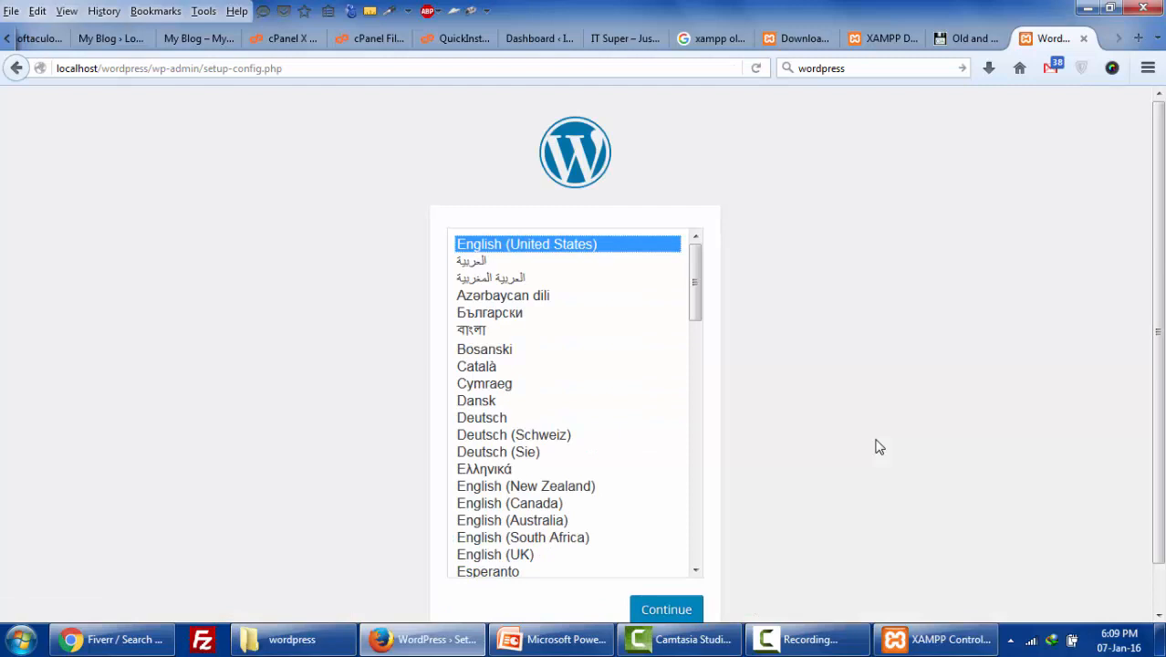
scroll(876, 446, "down", 1)
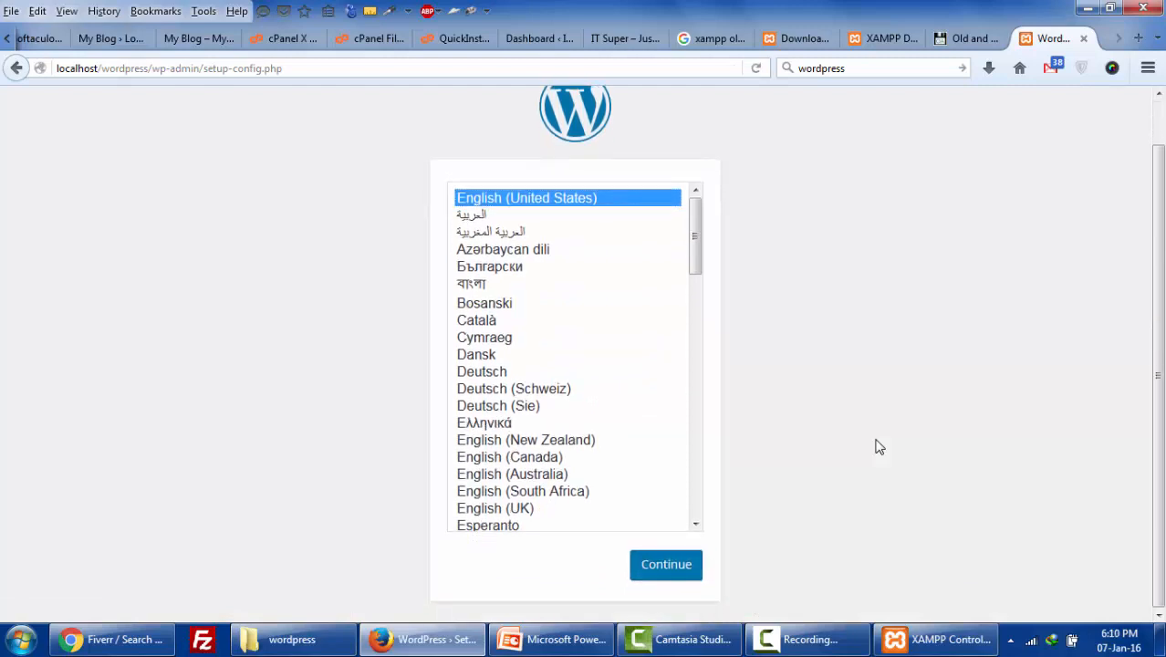
key("Return")
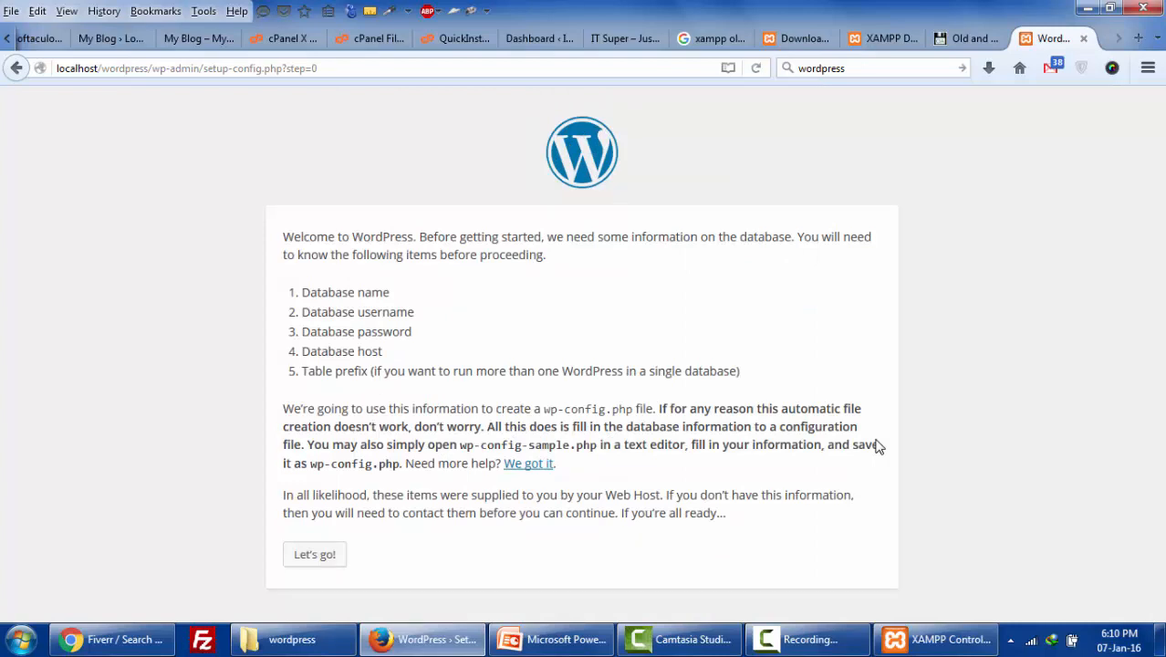
mouse_move(302, 292)
left_mouse_down()
mouse_move(349, 351)
mouse_move(382, 371)
mouse_move(384, 353)
left_mouse_up()
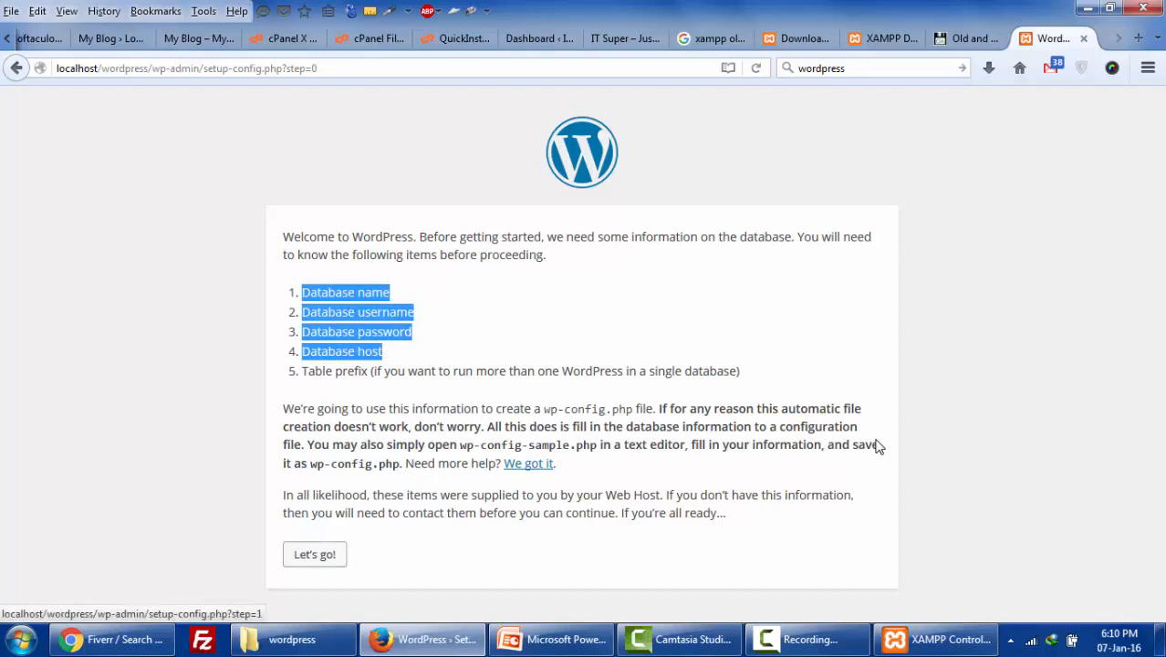
left_click(315, 553)
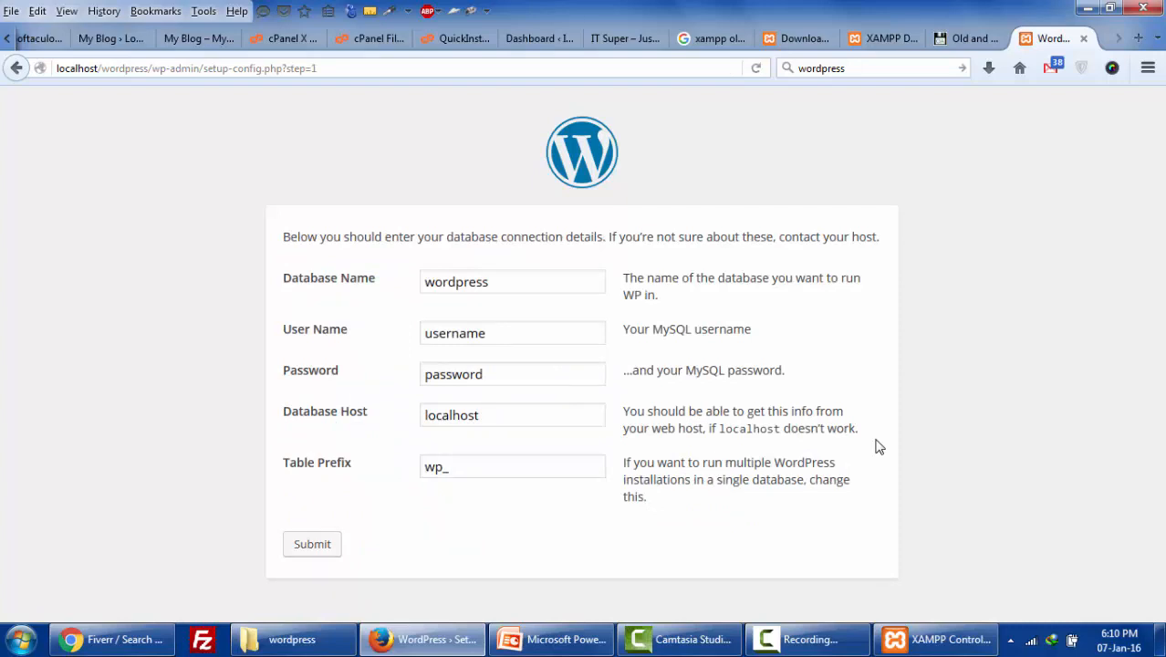
key("alt+Tab")
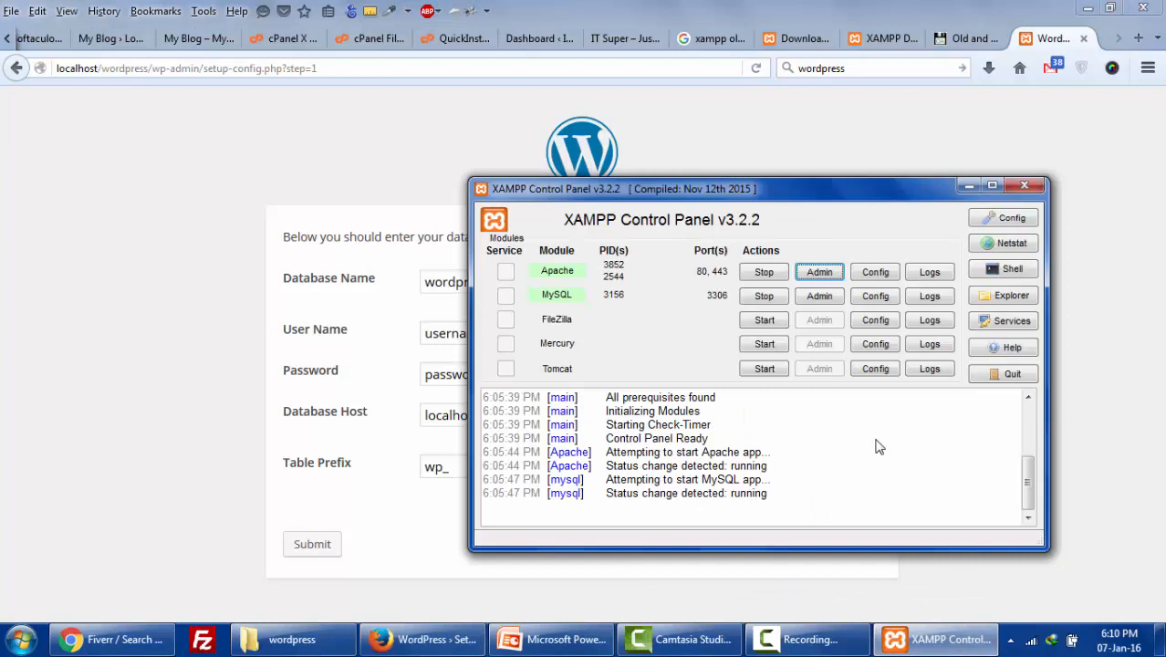
- Create an empty wp1 database in phpMyAdmin via MySQL Admin, then return to WordPress setup
left_click_drag(803, 189, 837, 239)
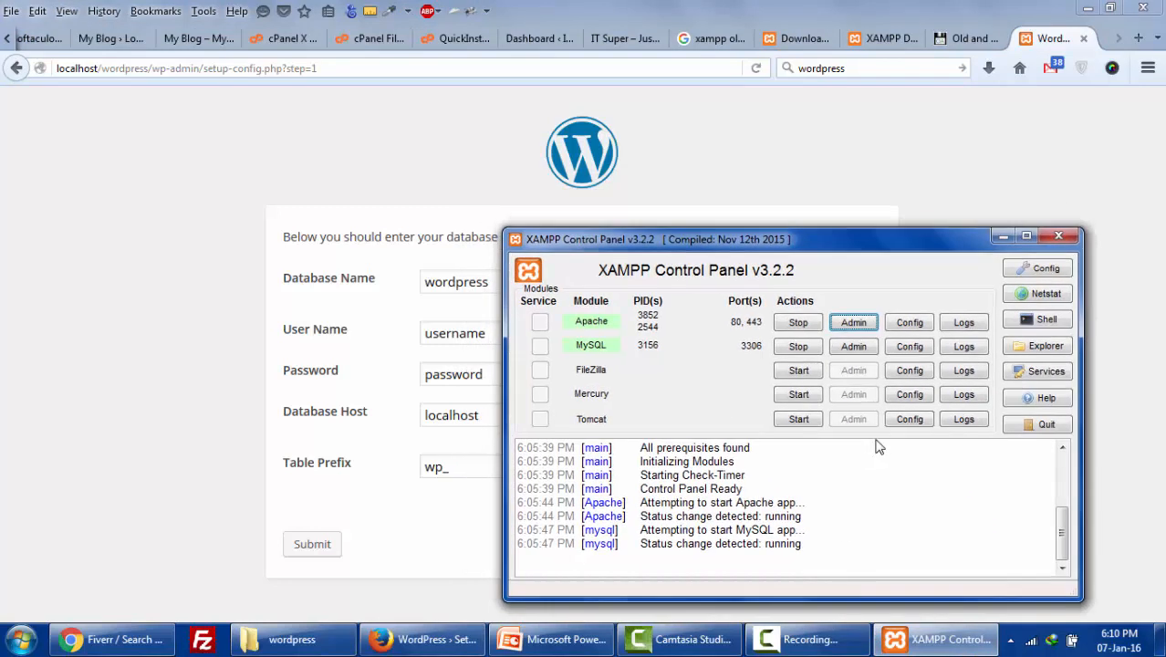
left_click(854, 347)
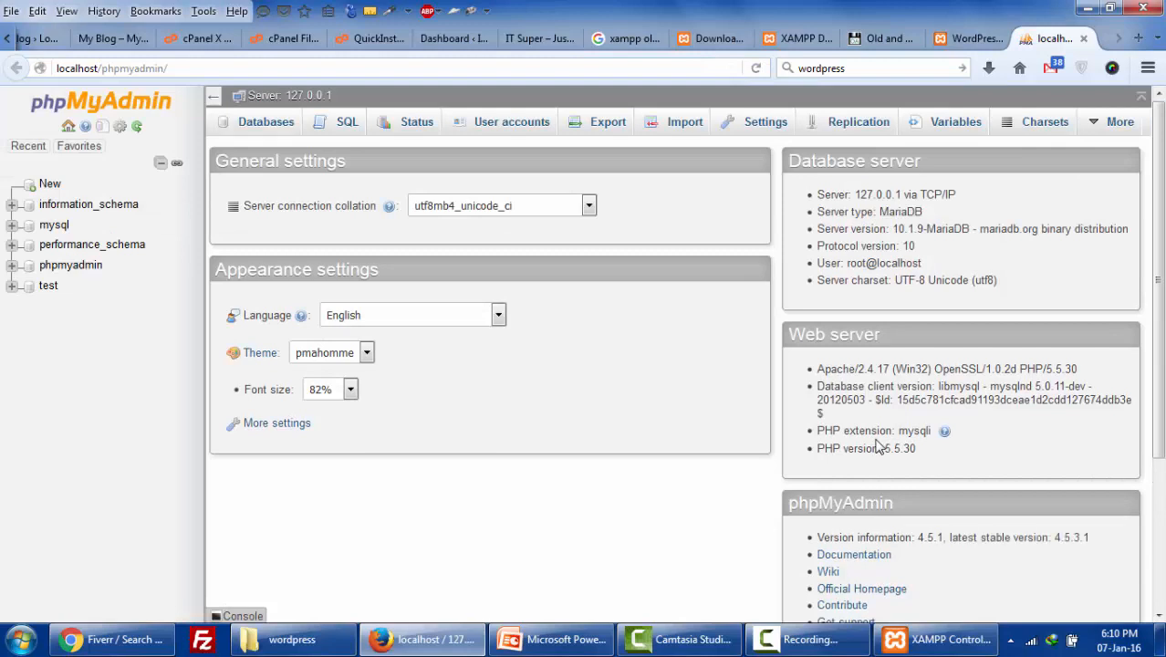
left_click(266, 122)
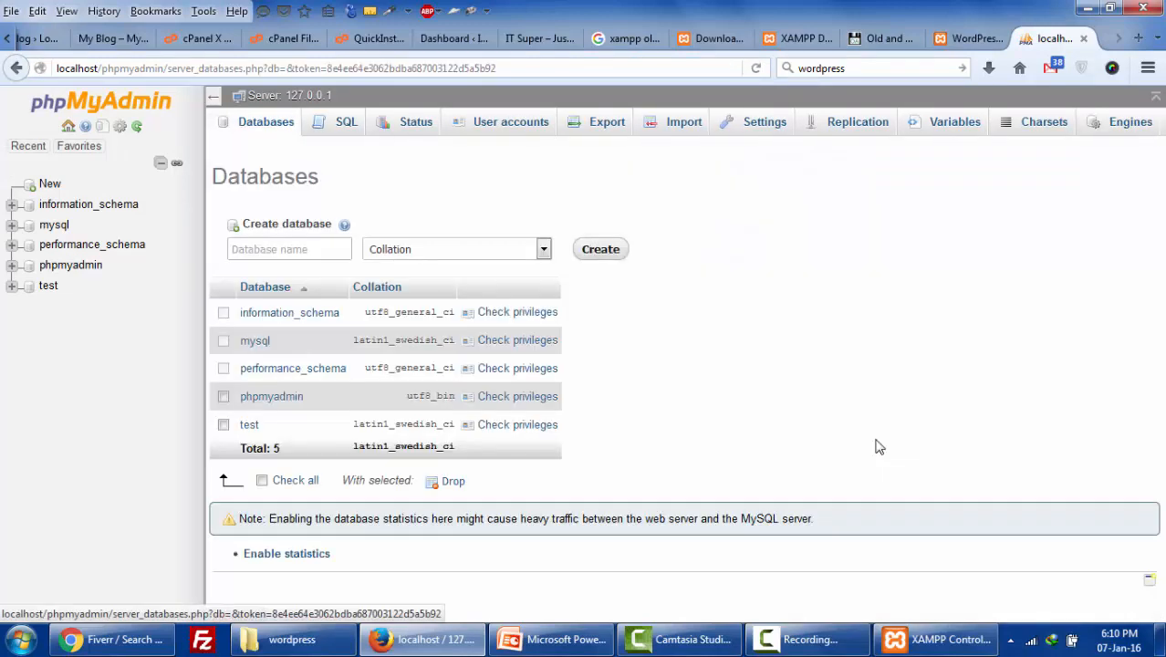
left_click(290, 249)
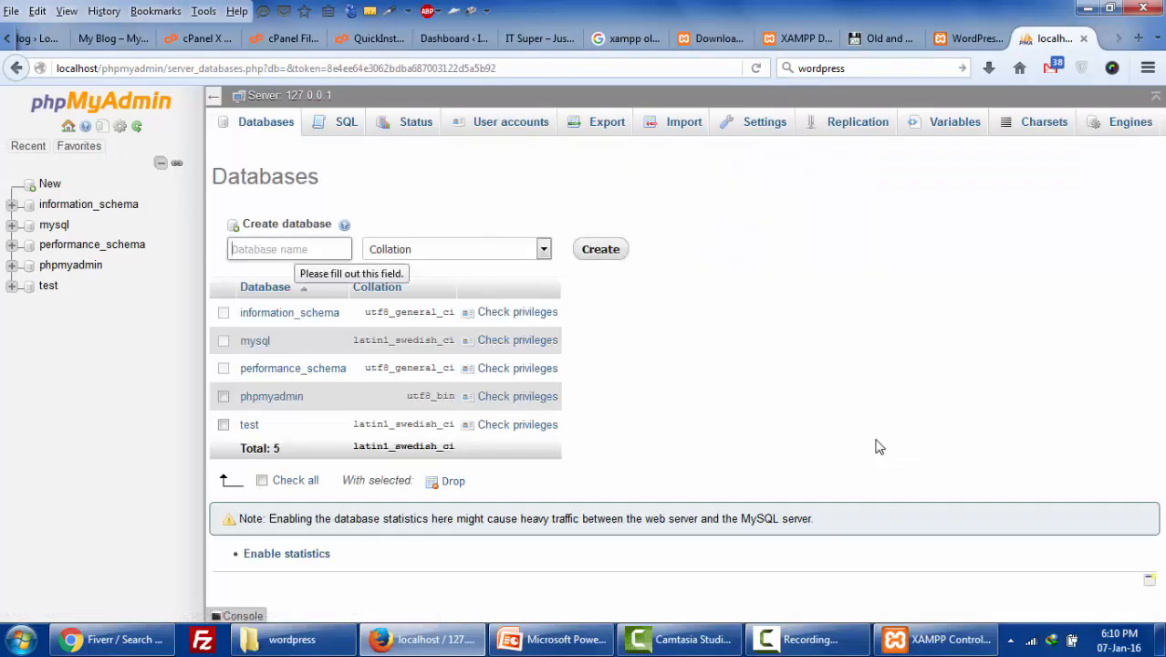
type("wp")
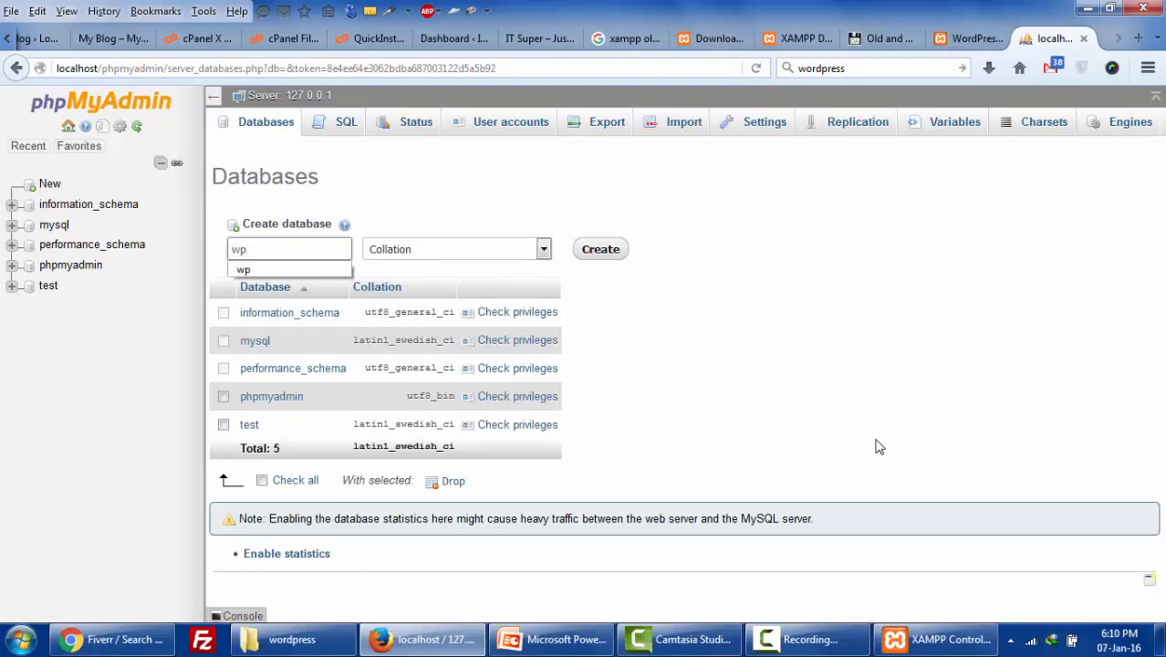
type("1")
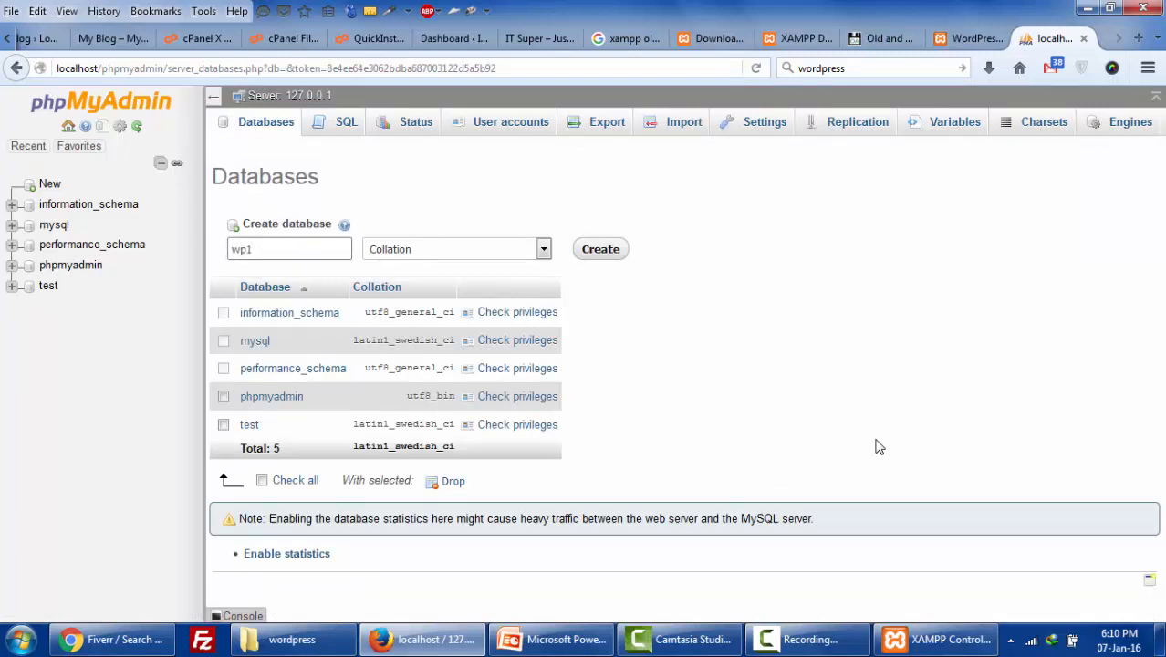
key("Return")
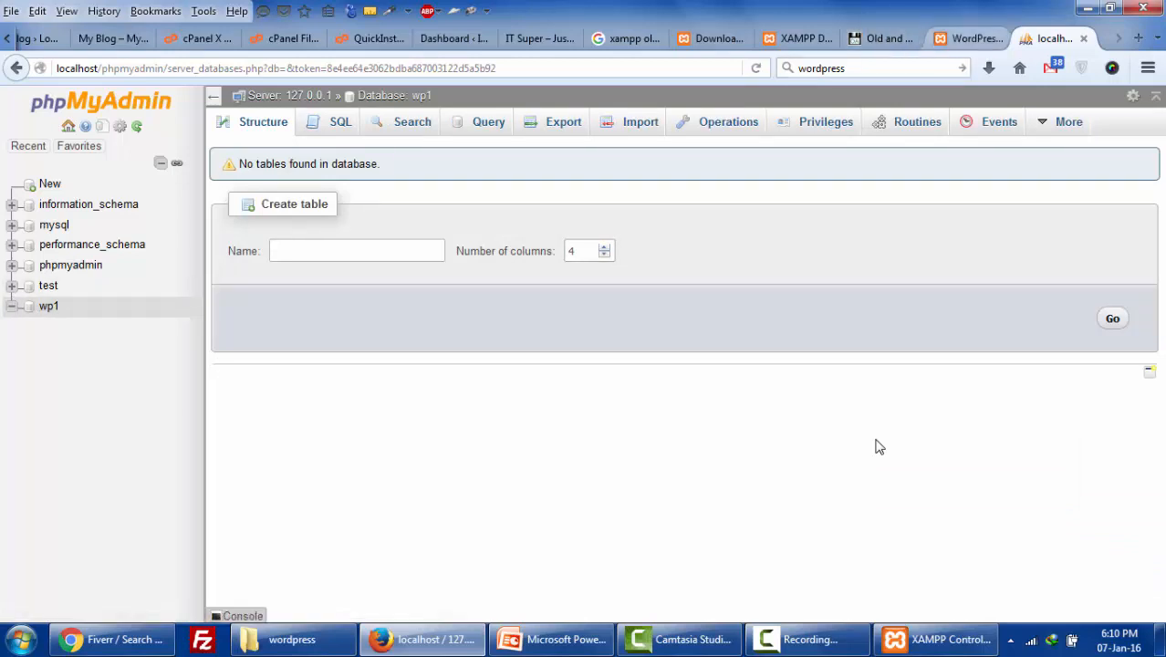
key("ctrl+Page_Up")
- Enter database wp1, user root, an empty password and host localhost, then switch to cPanel
key("ctrl+a")
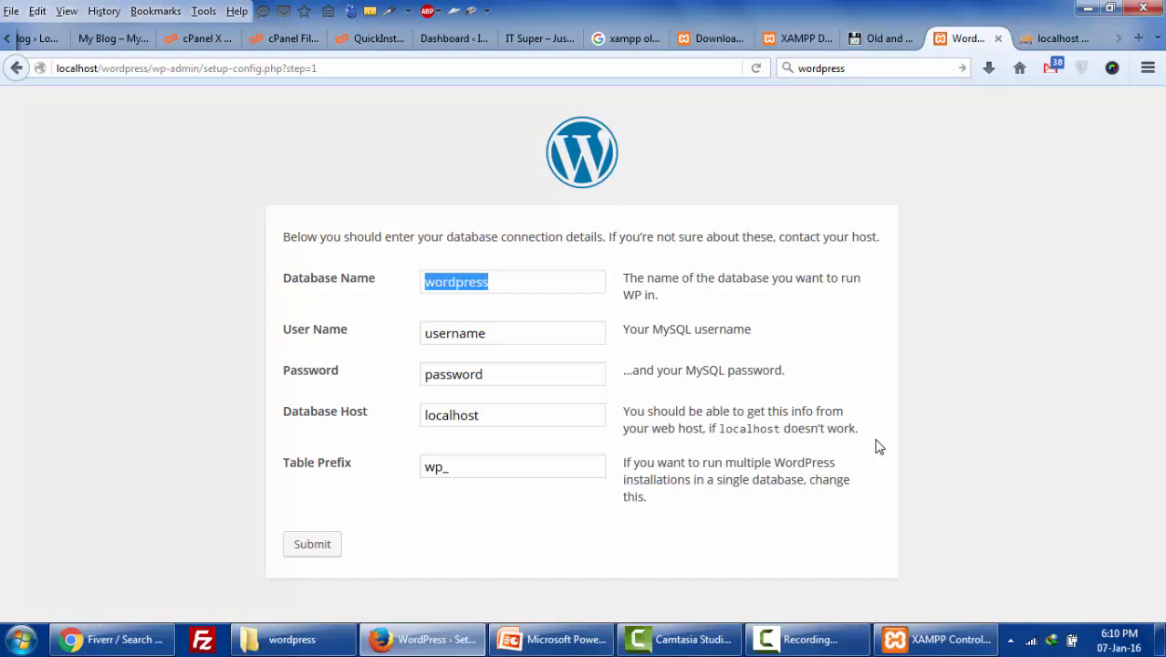
type("wp1")
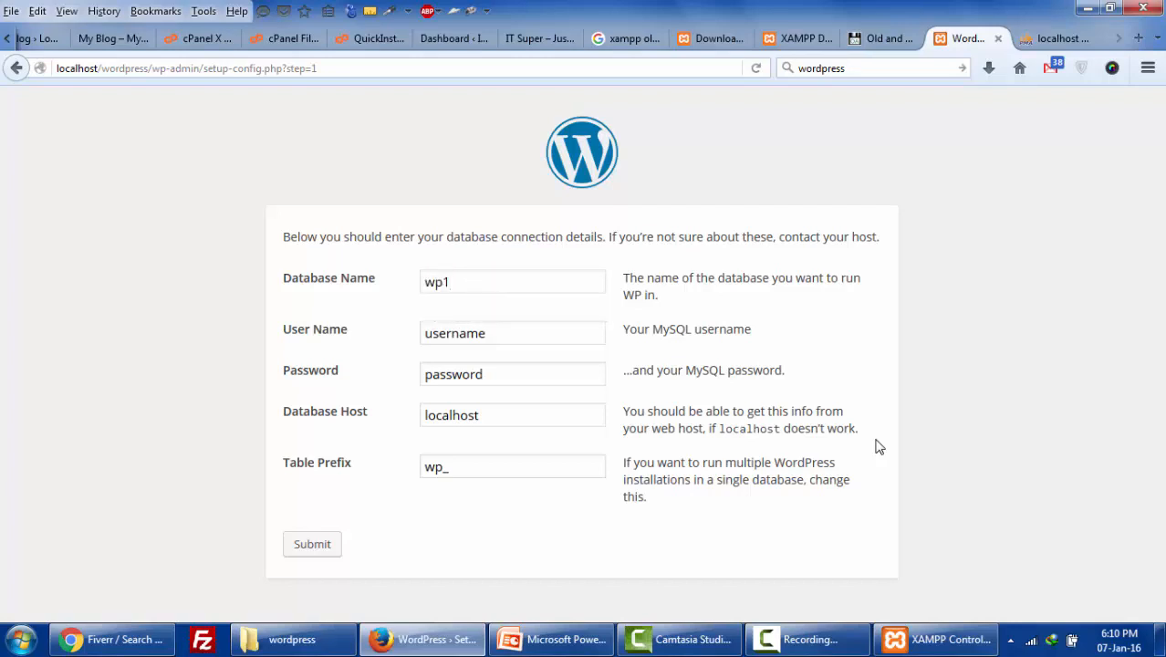
key("Tab")
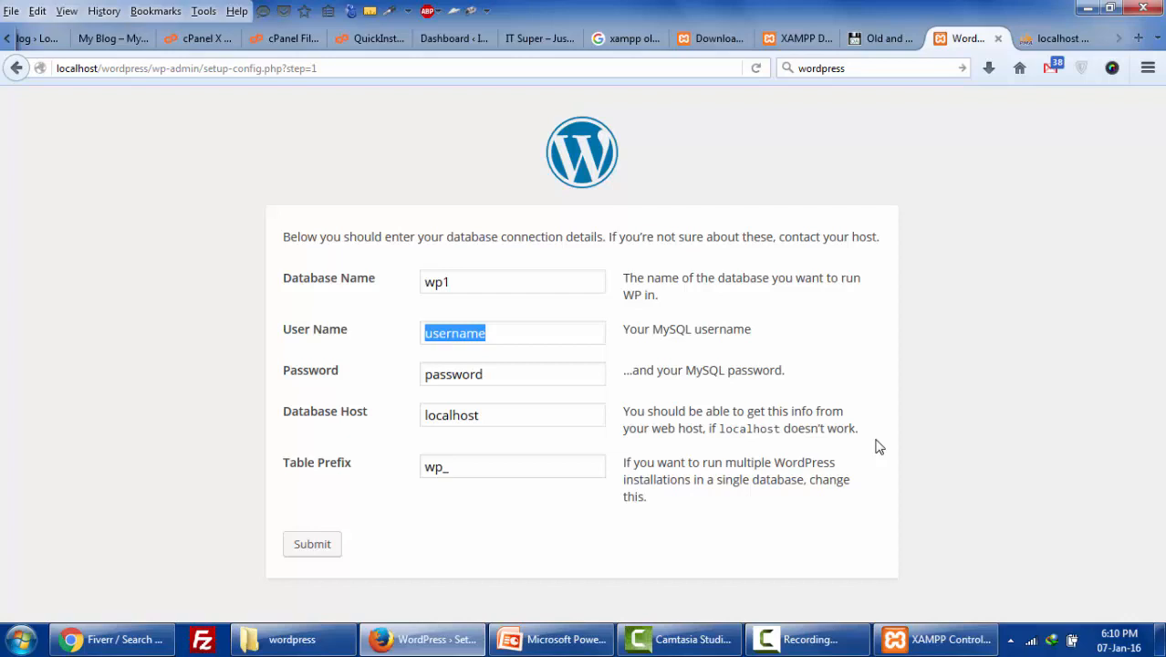
type("root")
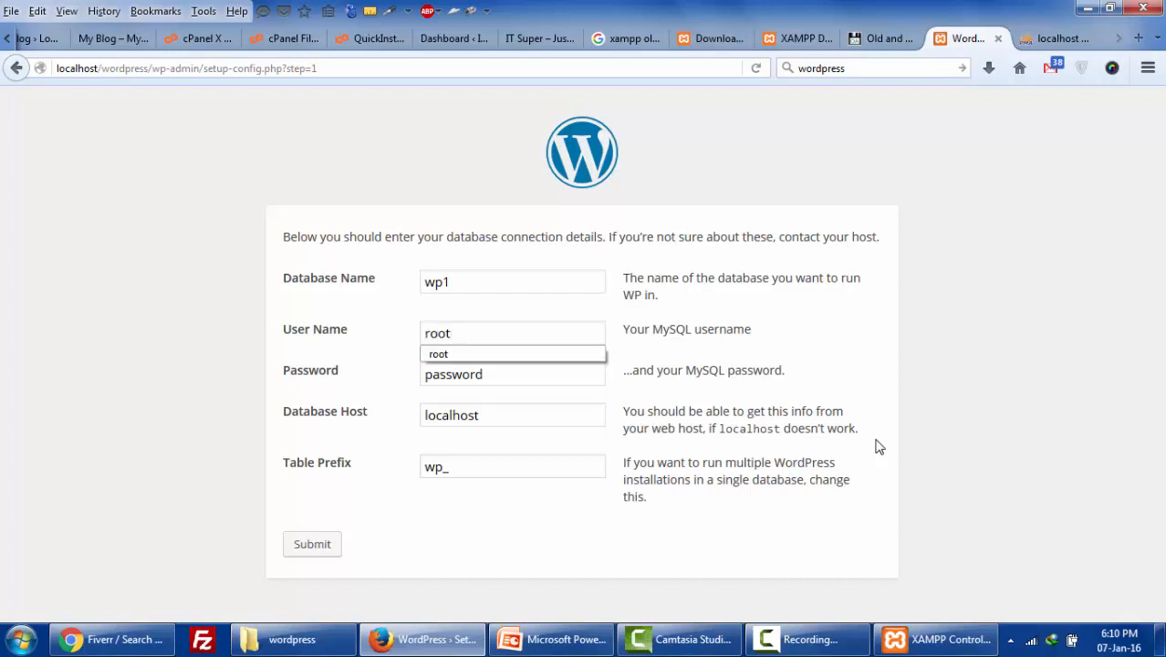
key("Tab")
key("ctrl+a")
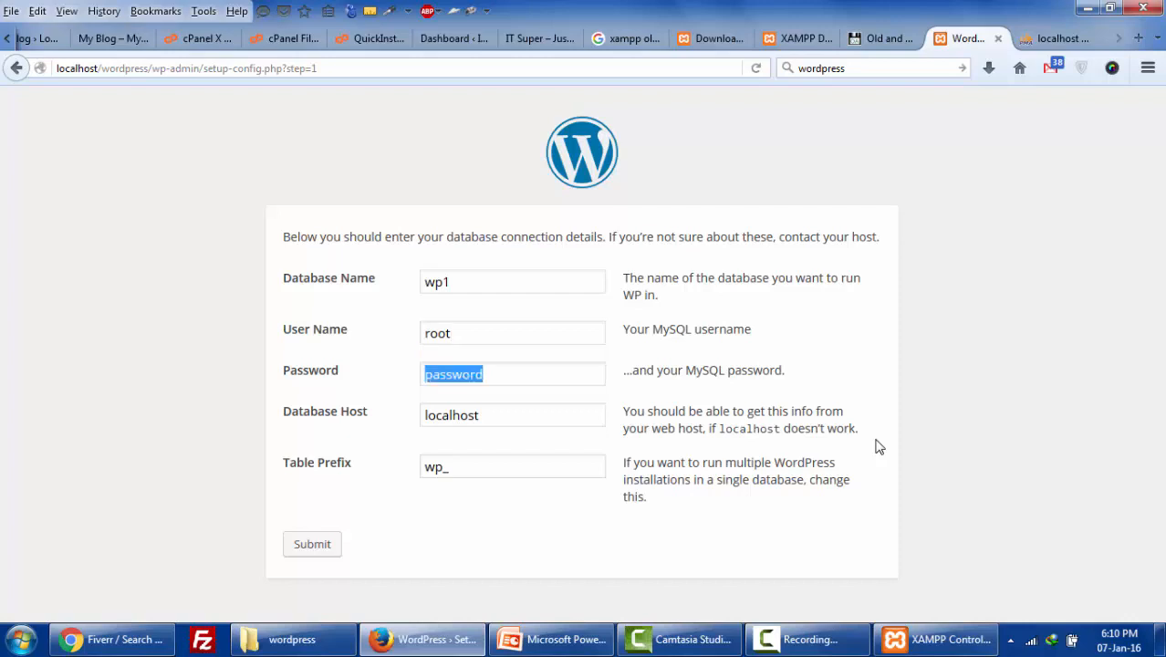
key("BackSpace")
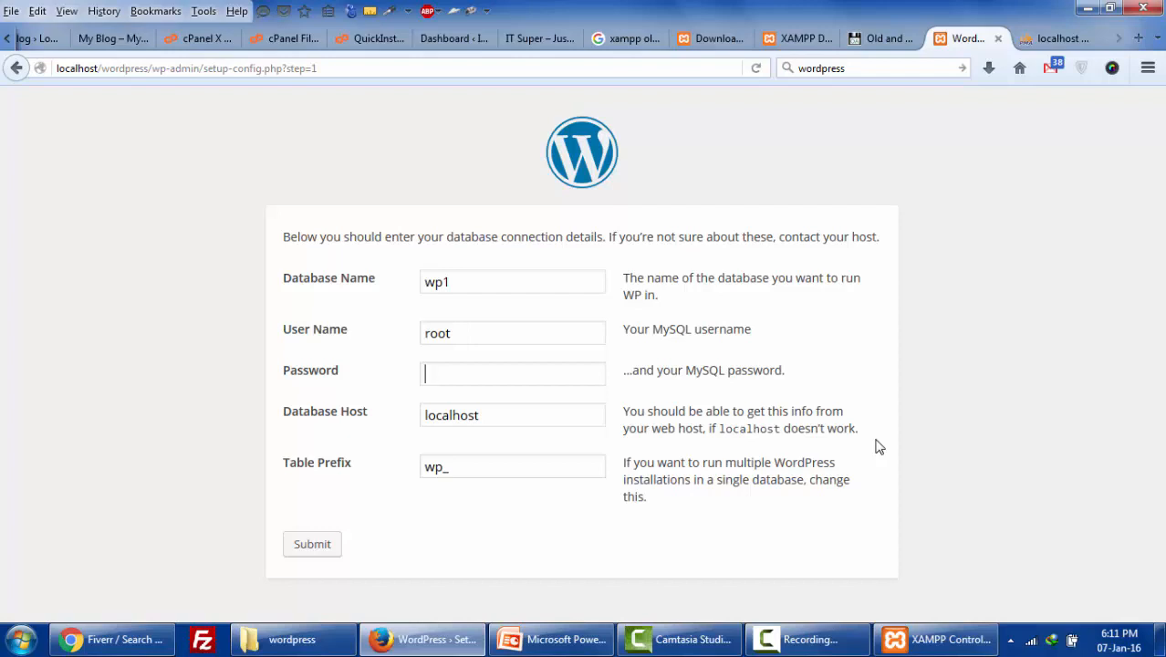
mouse_move(936, 639)
key("Tab")
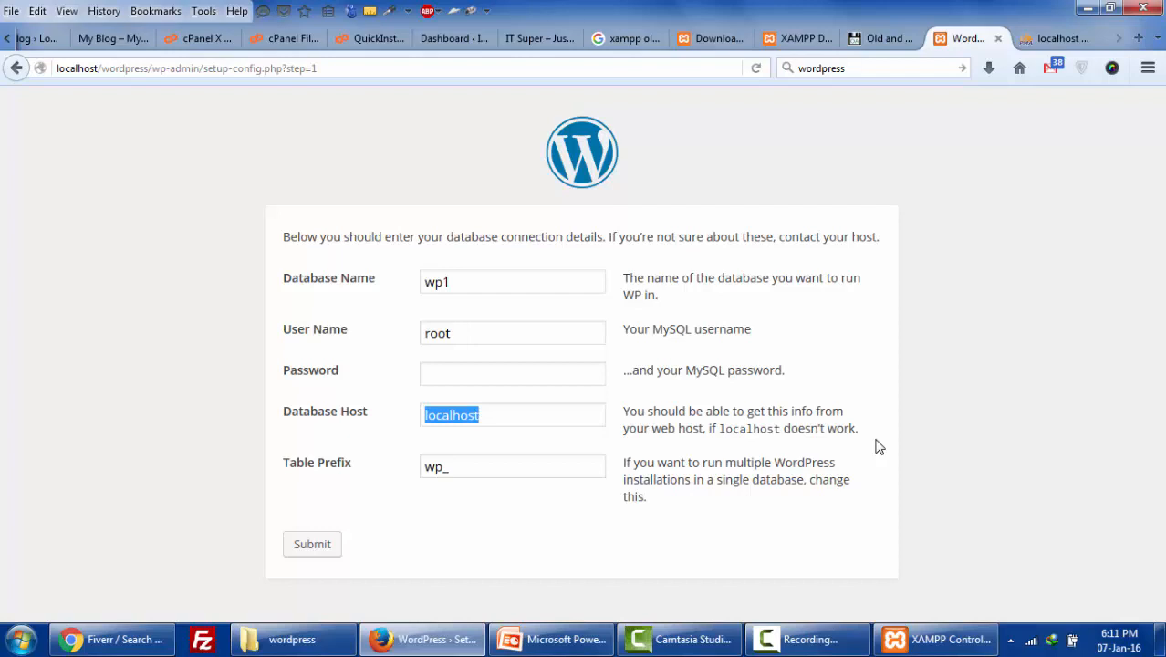
key("End")
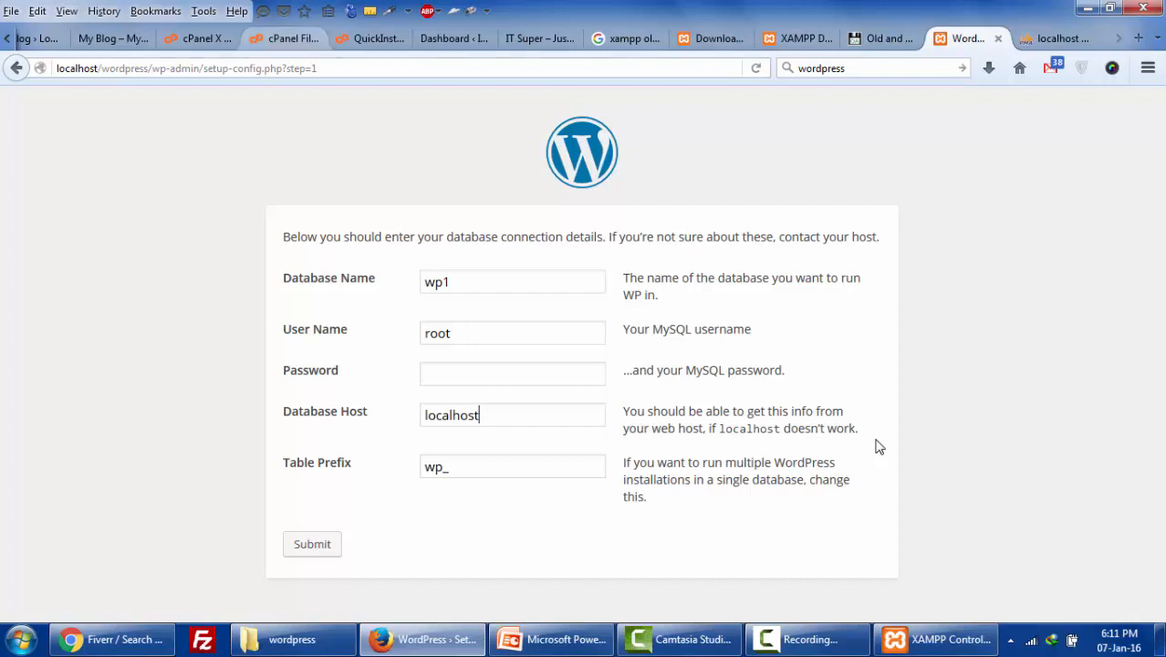
left_click(277, 36)
left_click(199, 38)
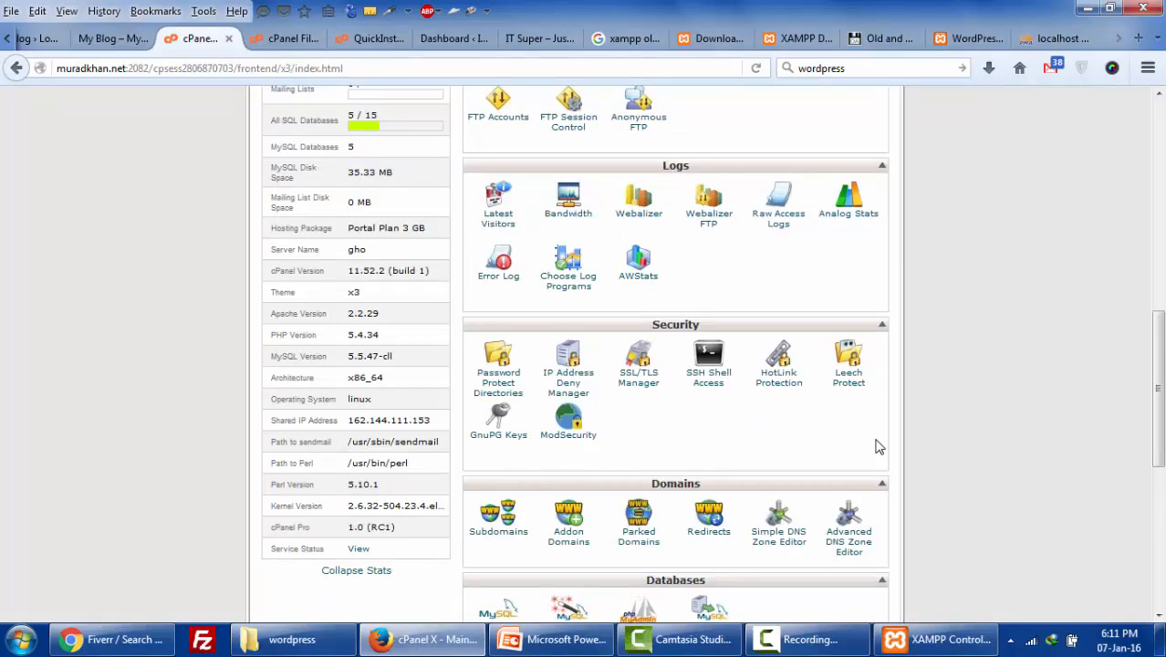
- Scroll through the cPanel home page to review its stats
scroll(876, 446, "up", 5)
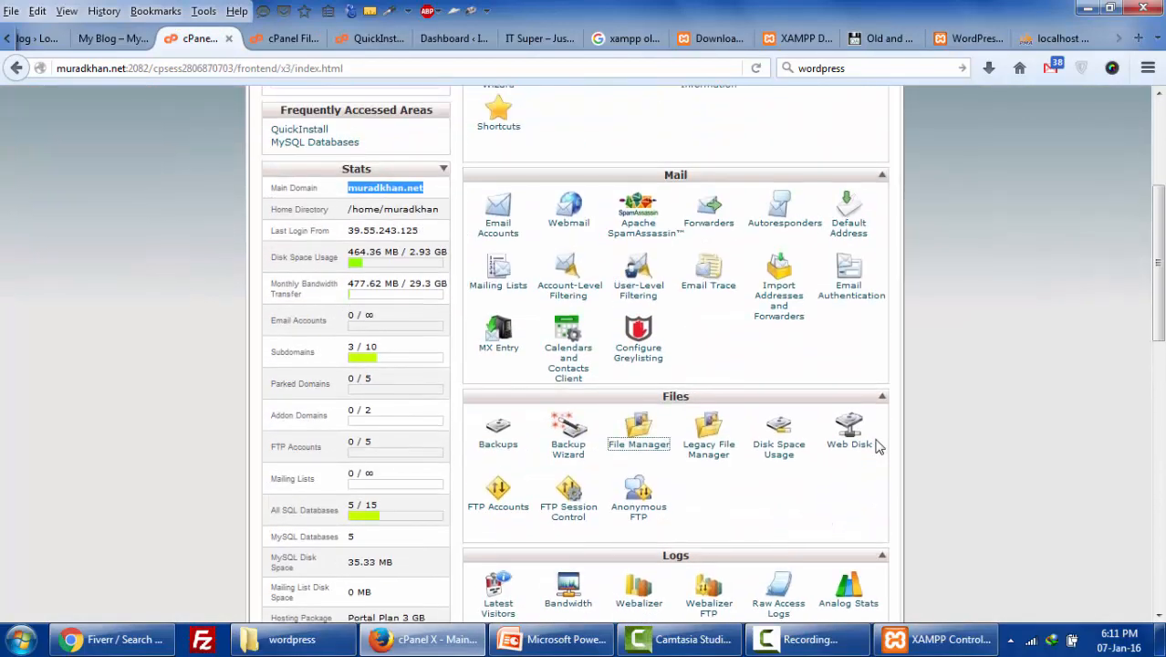
scroll(878, 446, "down", 2)
scroll(878, 446, "down", 3)
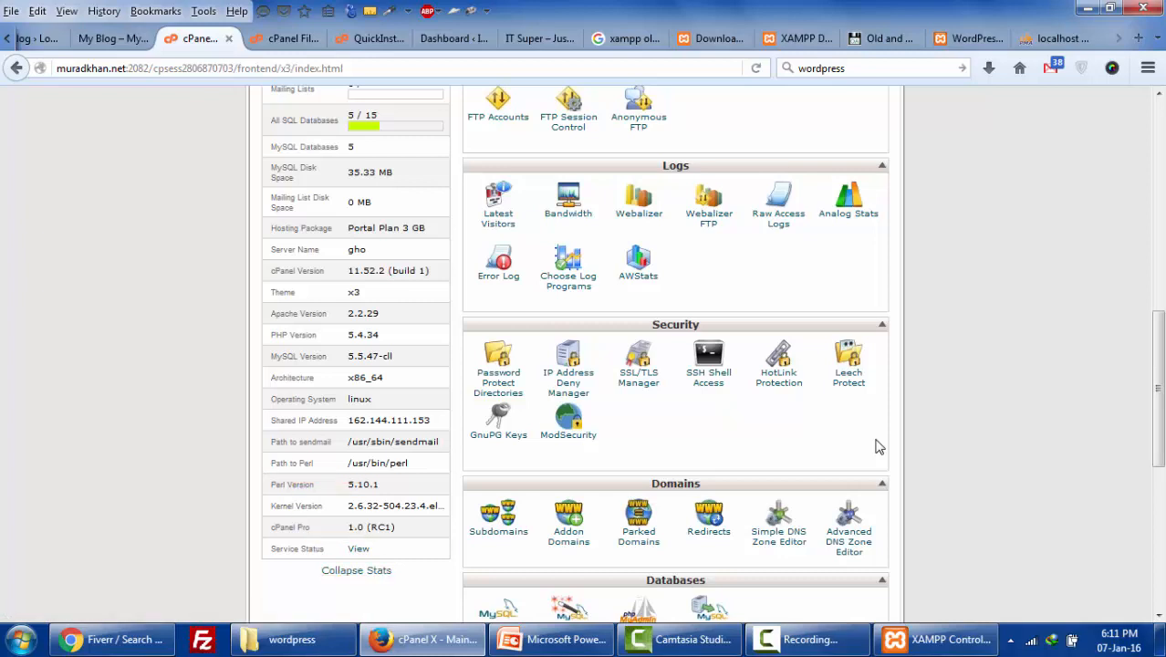
scroll(878, 446, "up", 4)
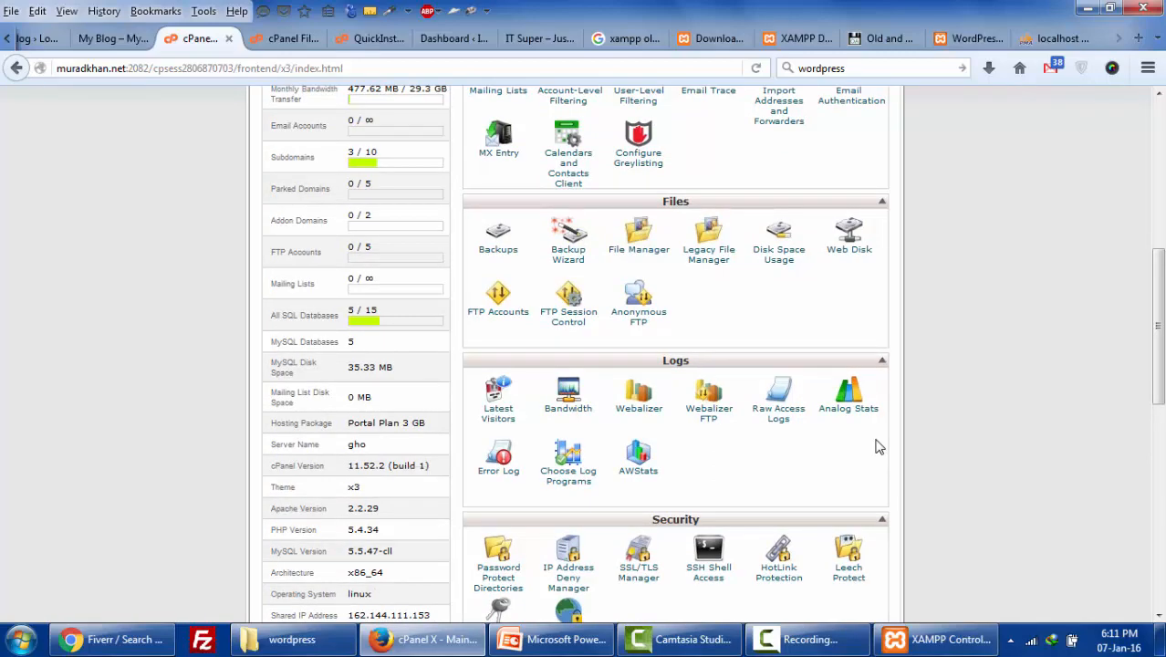
scroll(877, 446, "down", 10)
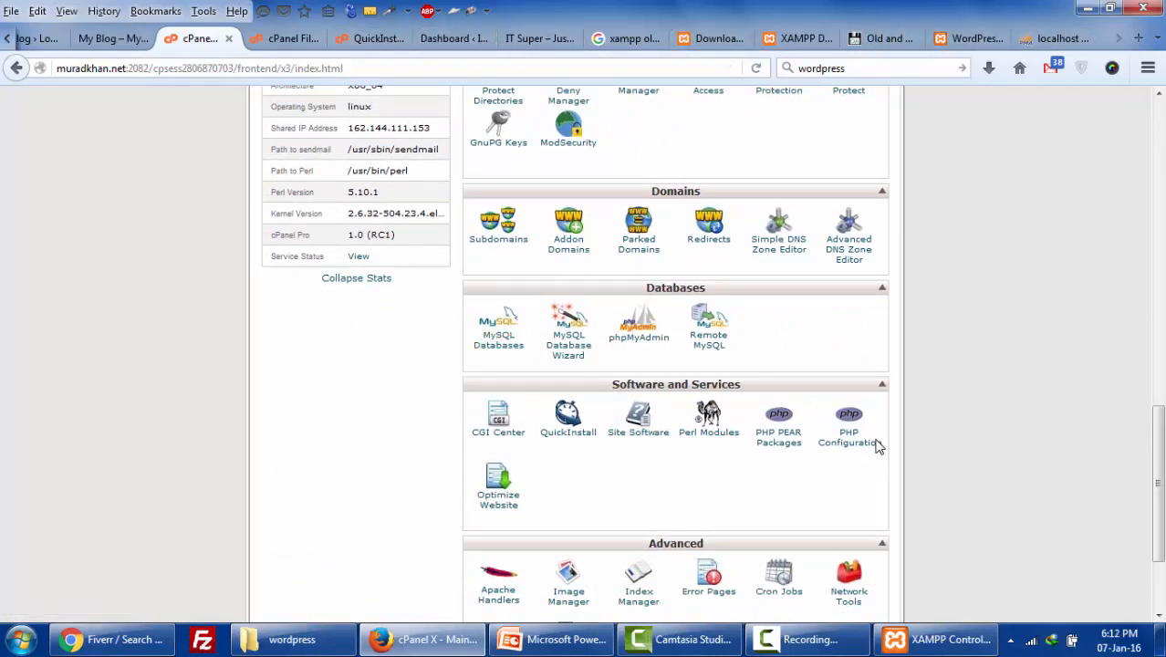
scroll(879, 444, "up", 5)
scroll(879, 445, "up", 6)
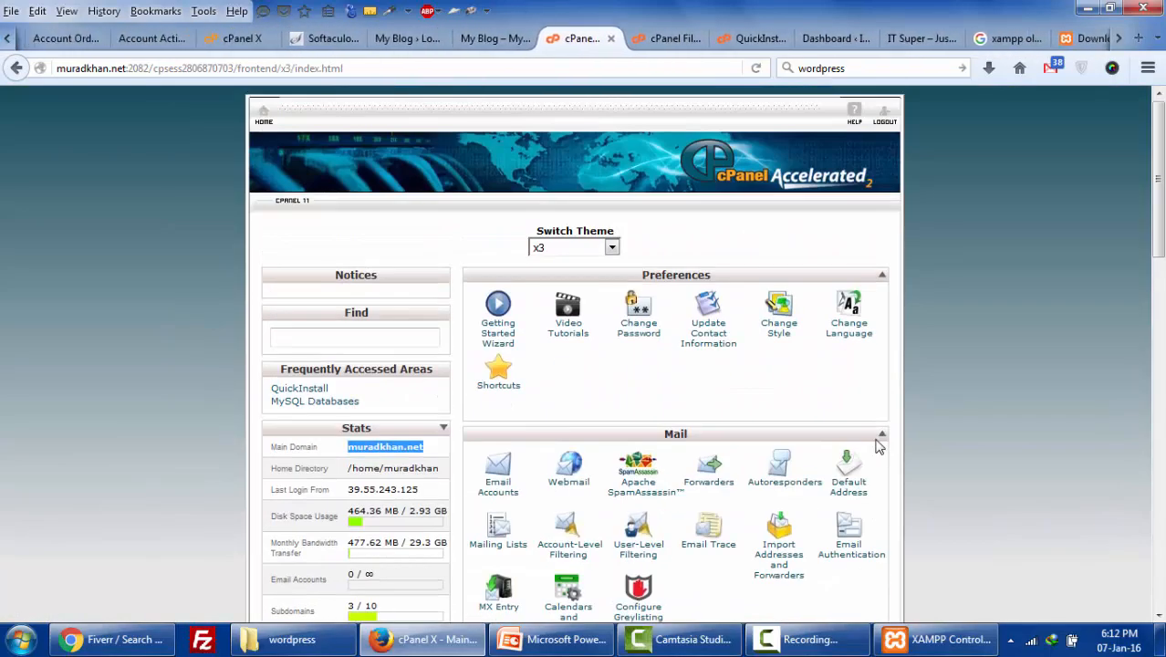
- Switch to the Byethost cPanel and select the MySQL hostname in Account Details
left_click(408, 39)
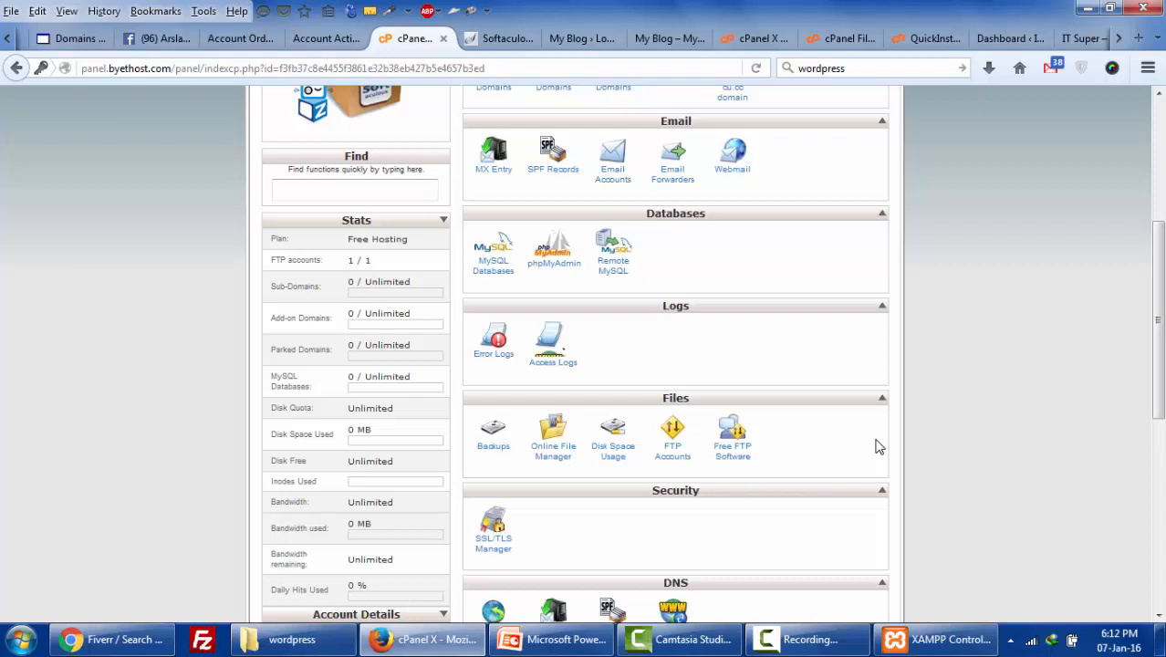
scroll(878, 446, "up", 4)
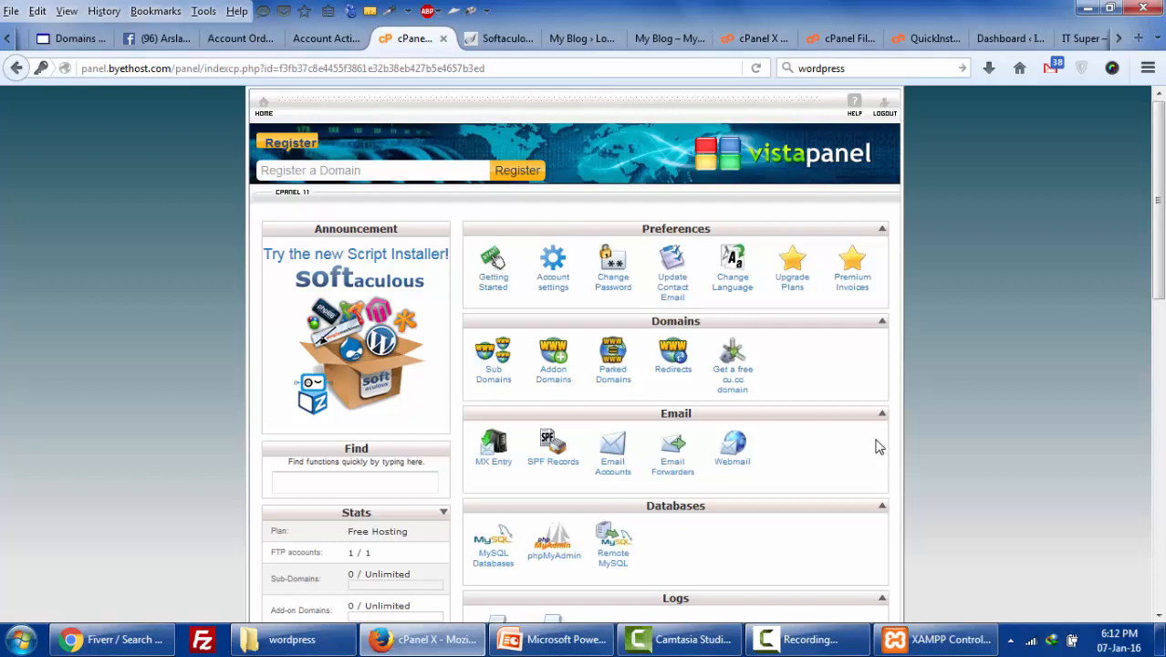
scroll(875, 446, "down", 5)
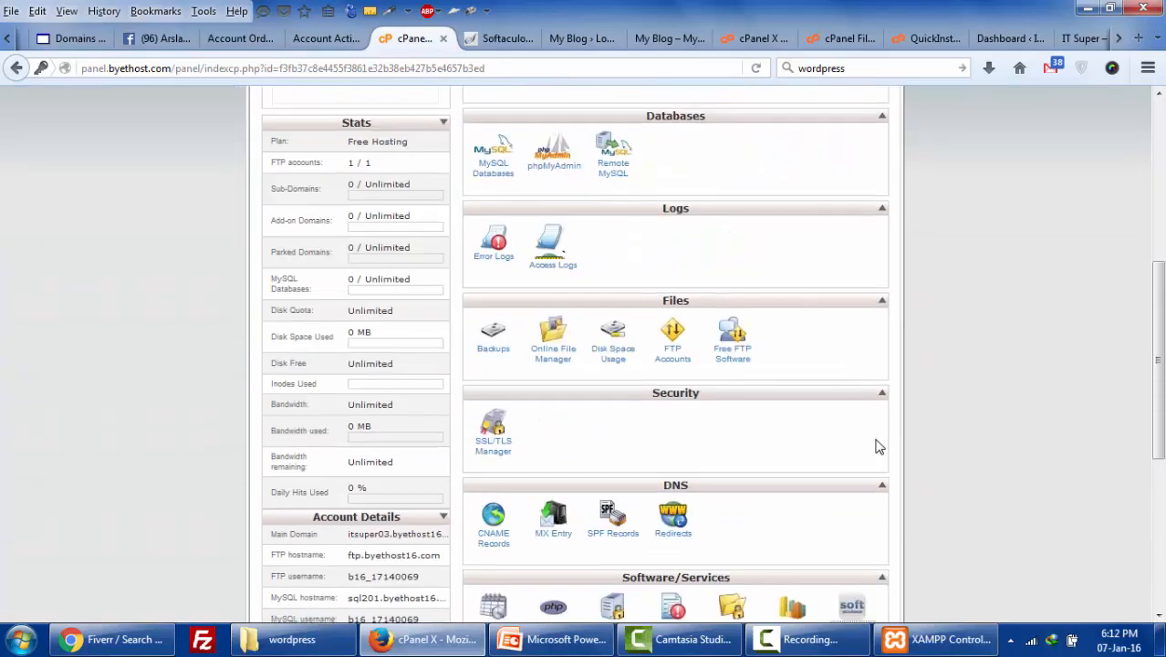
scroll(876, 447, "down", 1)
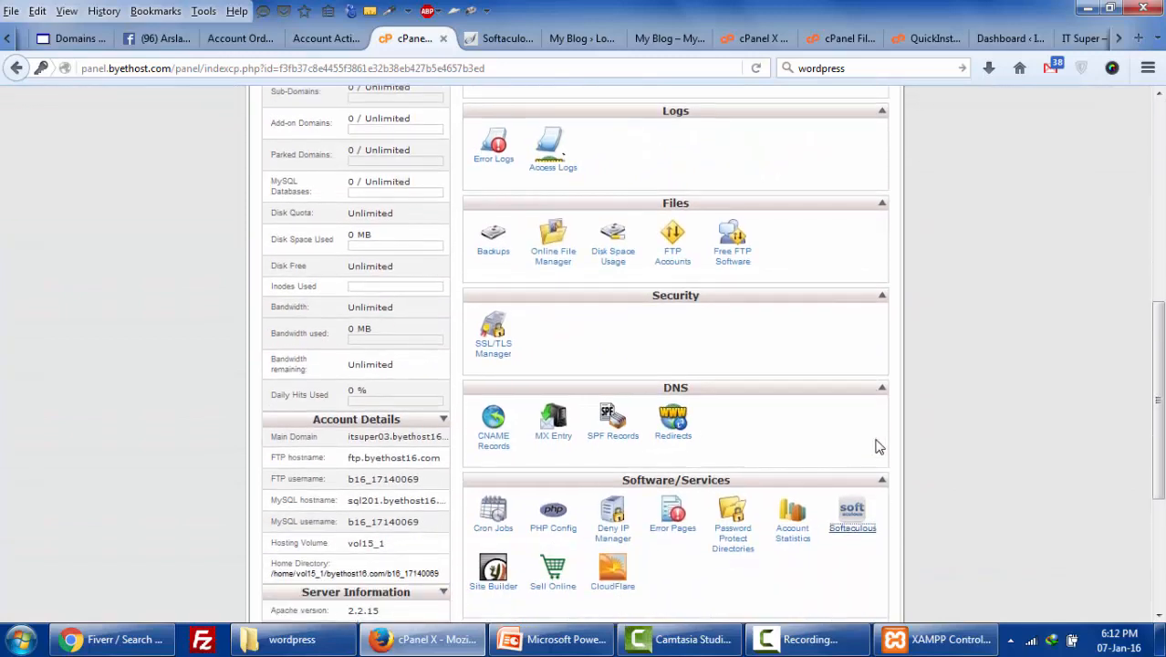
scroll(876, 446, "down", 1)
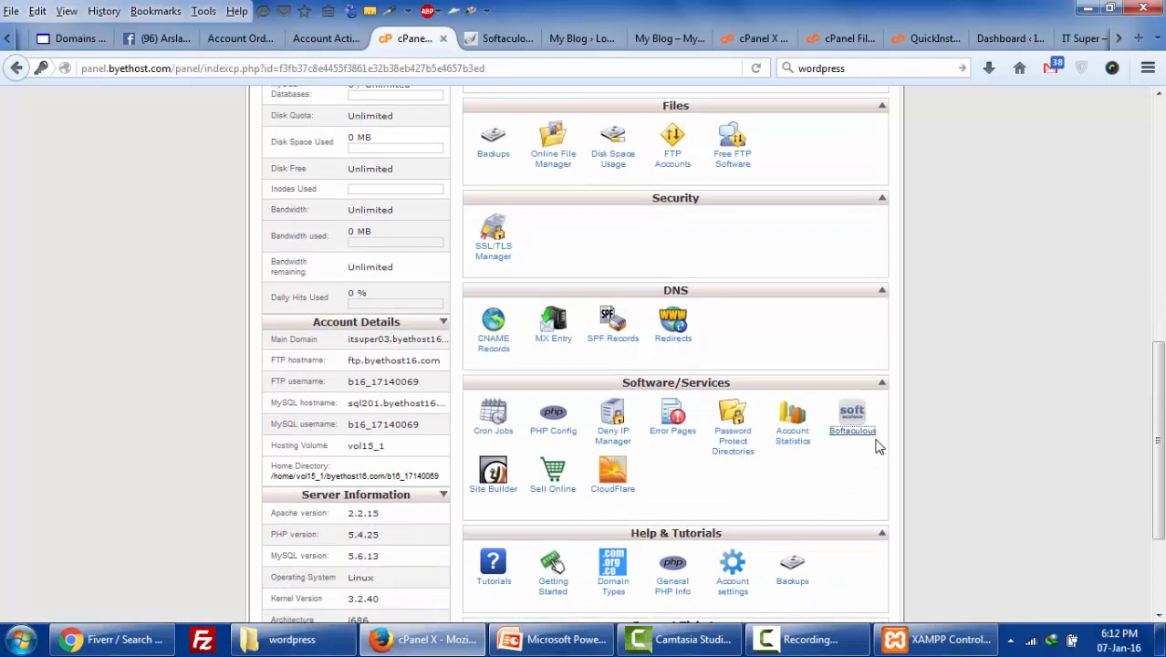
left_click_drag(349, 404, 436, 403)
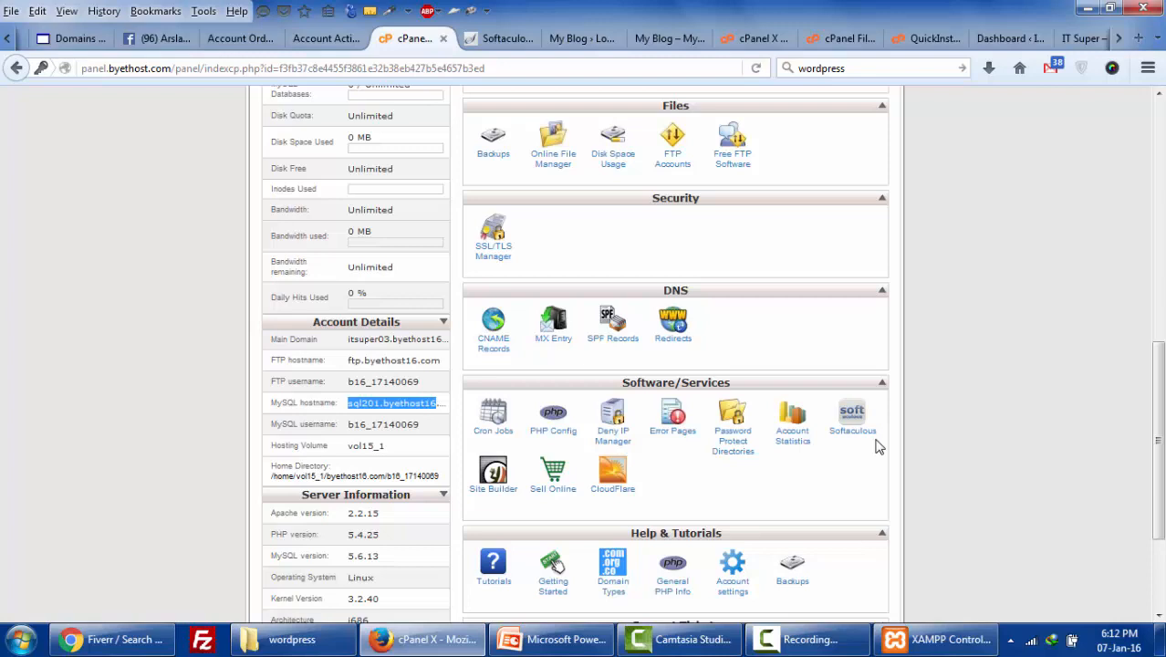
scroll(876, 446, "down", 3)
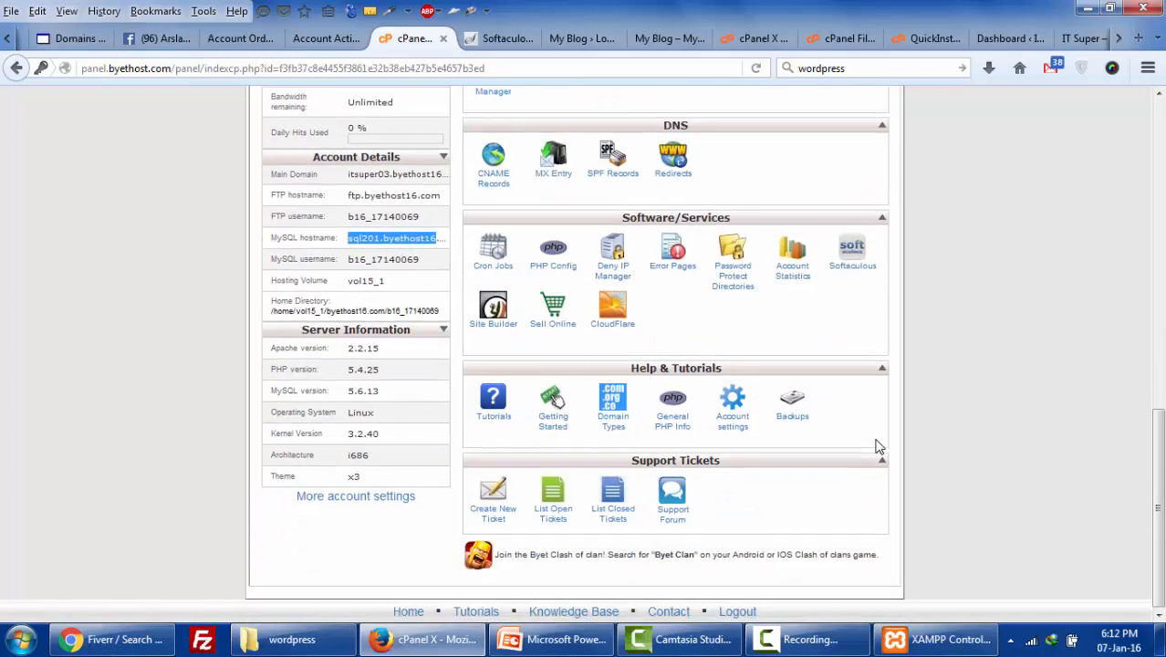
scroll(876, 446, "up", 7)
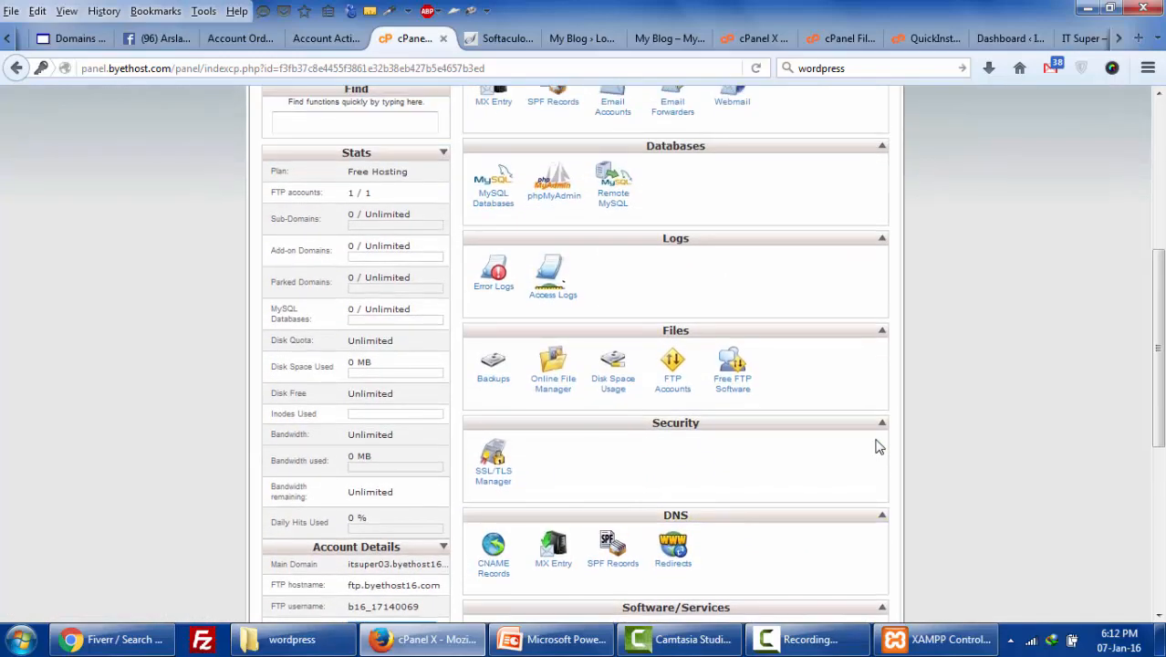
scroll(876, 446, "down", 4)
scroll(876, 446, "up", 4)
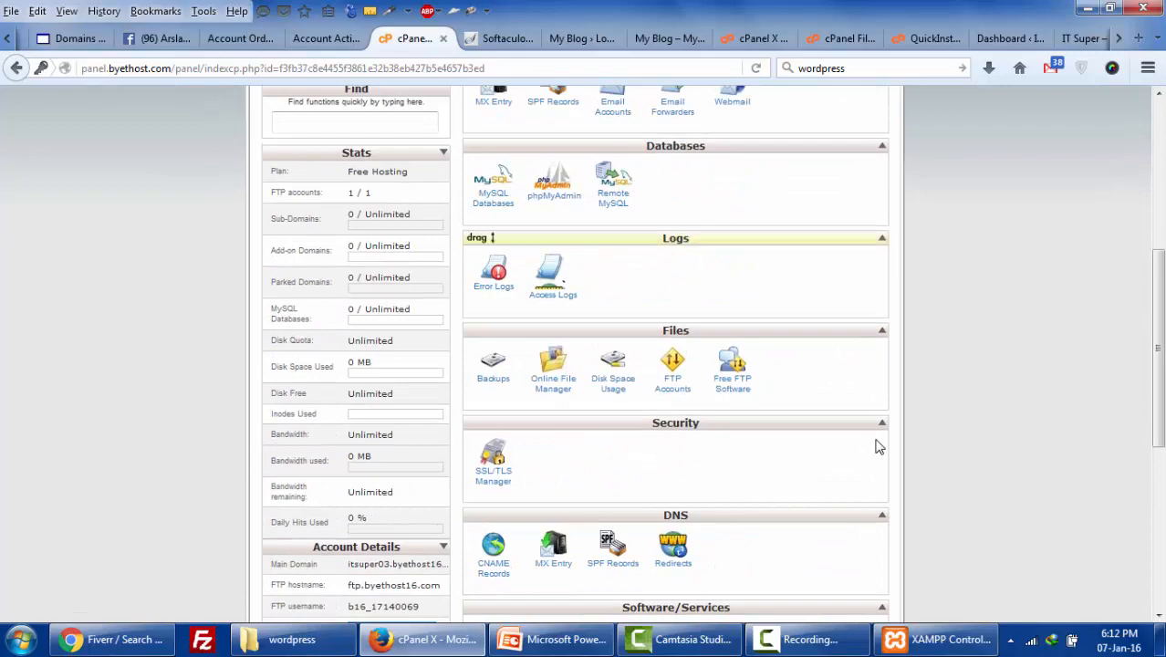
- Open MySQL Databases and select the wp477 database's host name sql201.byethost16.com
left_click(493, 198)
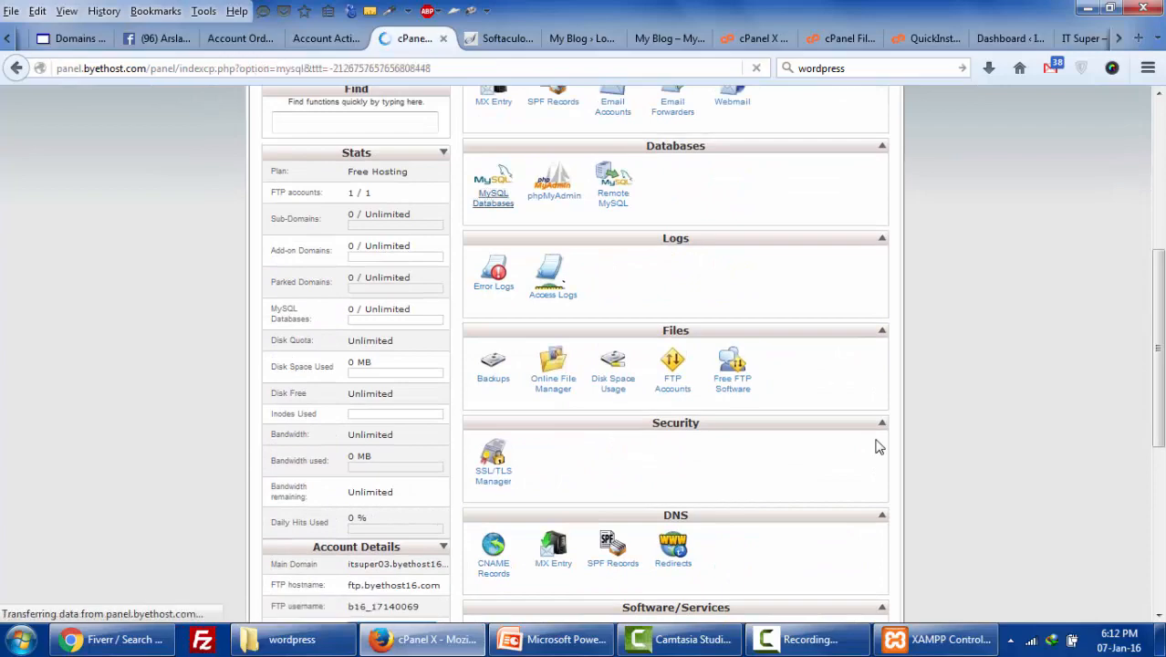
scroll(876, 446, "down", 7)
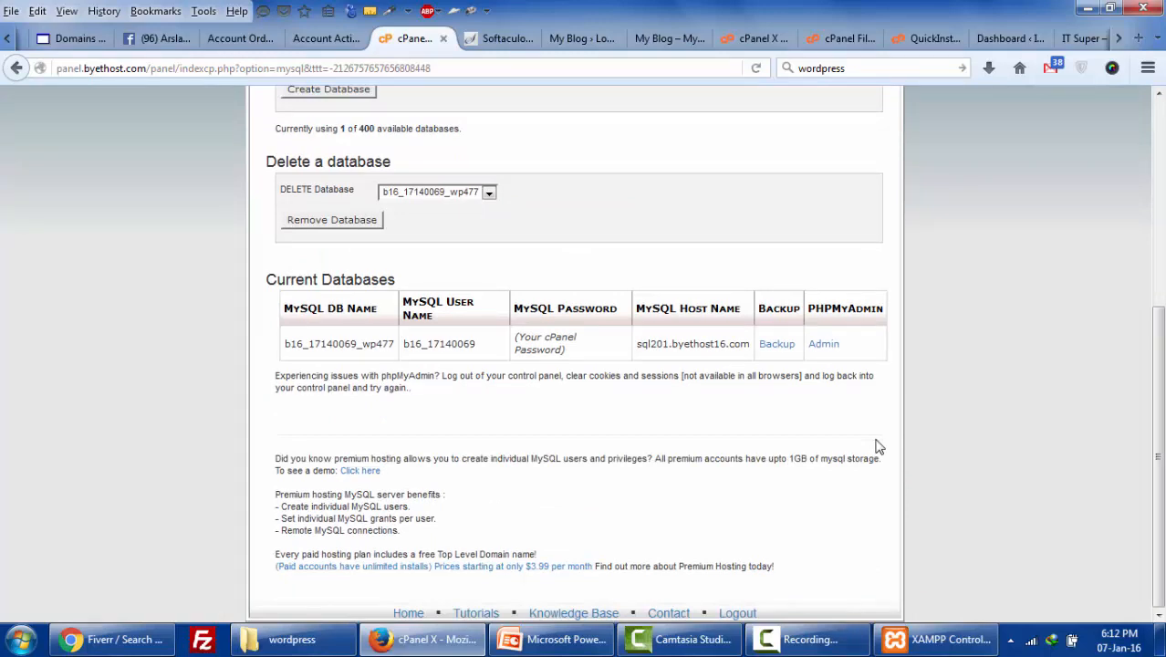
left_click_drag(642, 344, 746, 344)
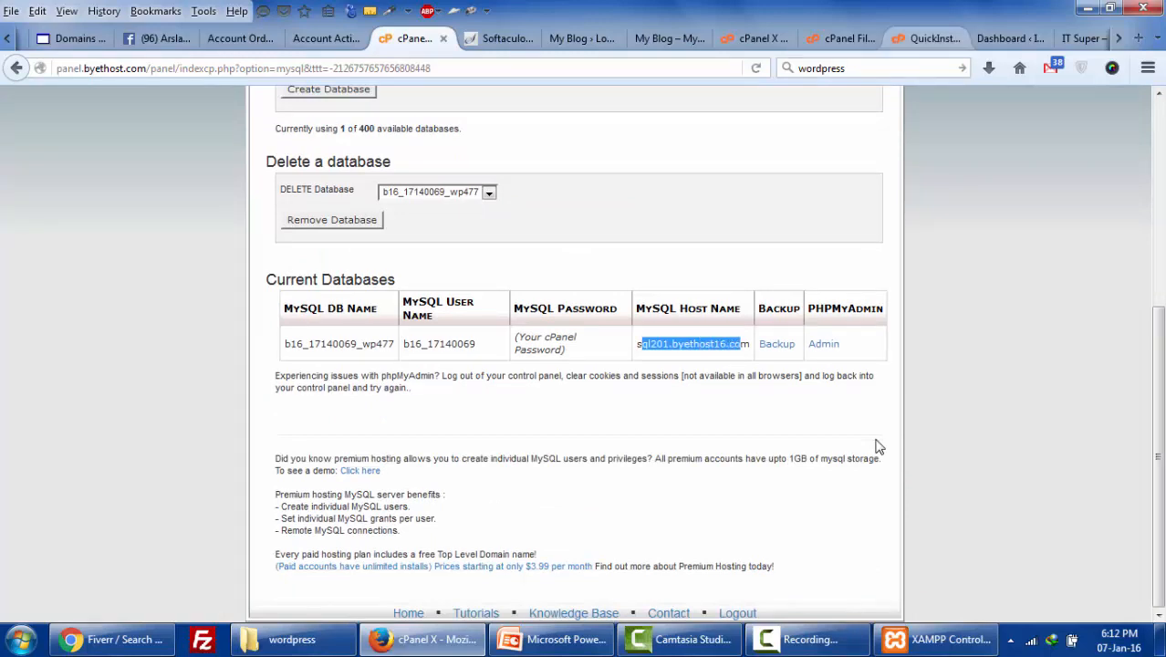
- Return to the other account's cPanel home page and scroll down its sections
left_click(849, 39)
left_click(753, 38)
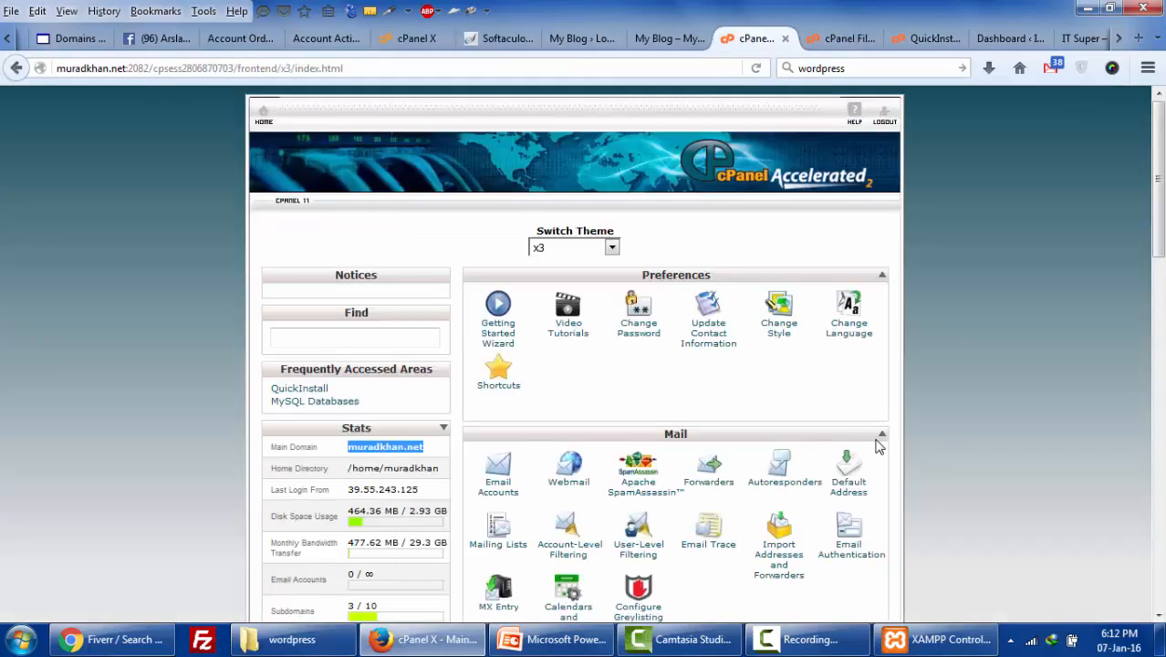
scroll(876, 446, "down", 4)
scroll(875, 446, "down", 8)
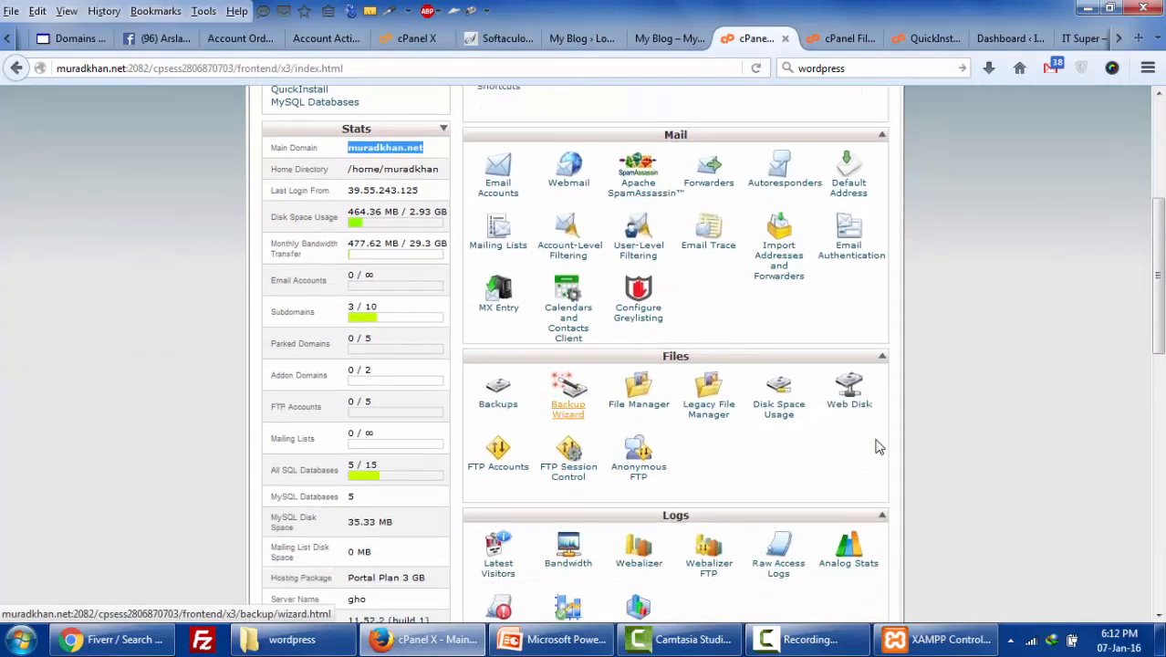
scroll(875, 446, "down", 4)
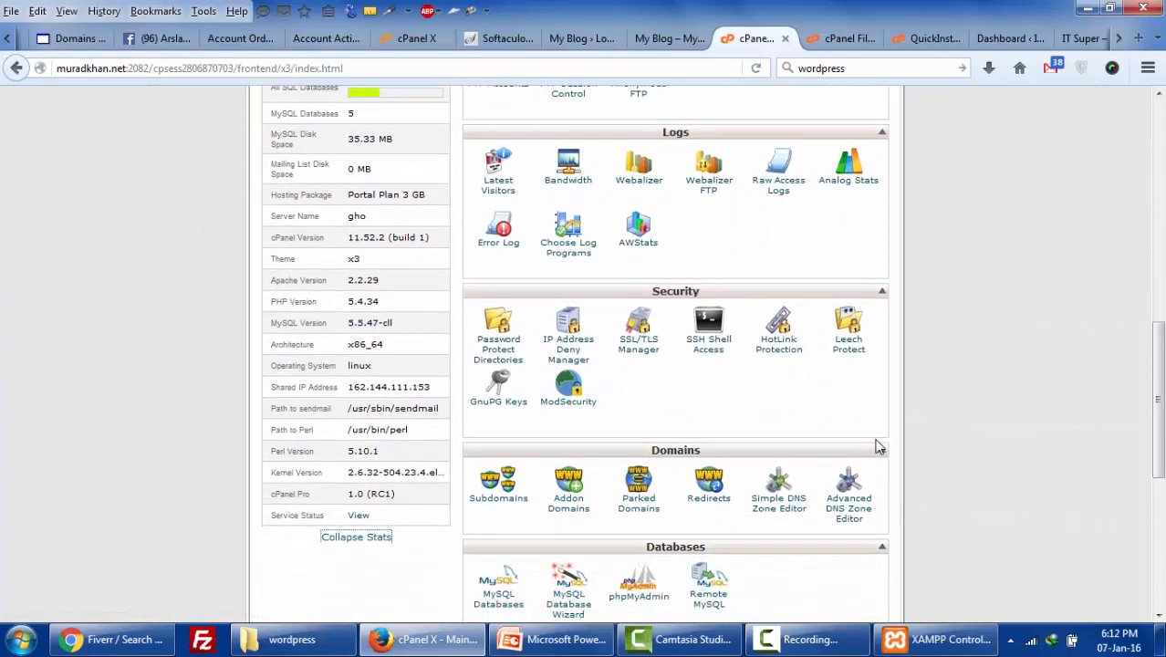
- Open the other account's MySQL Databases page and look over its existing databases and create form
left_click(498, 501)
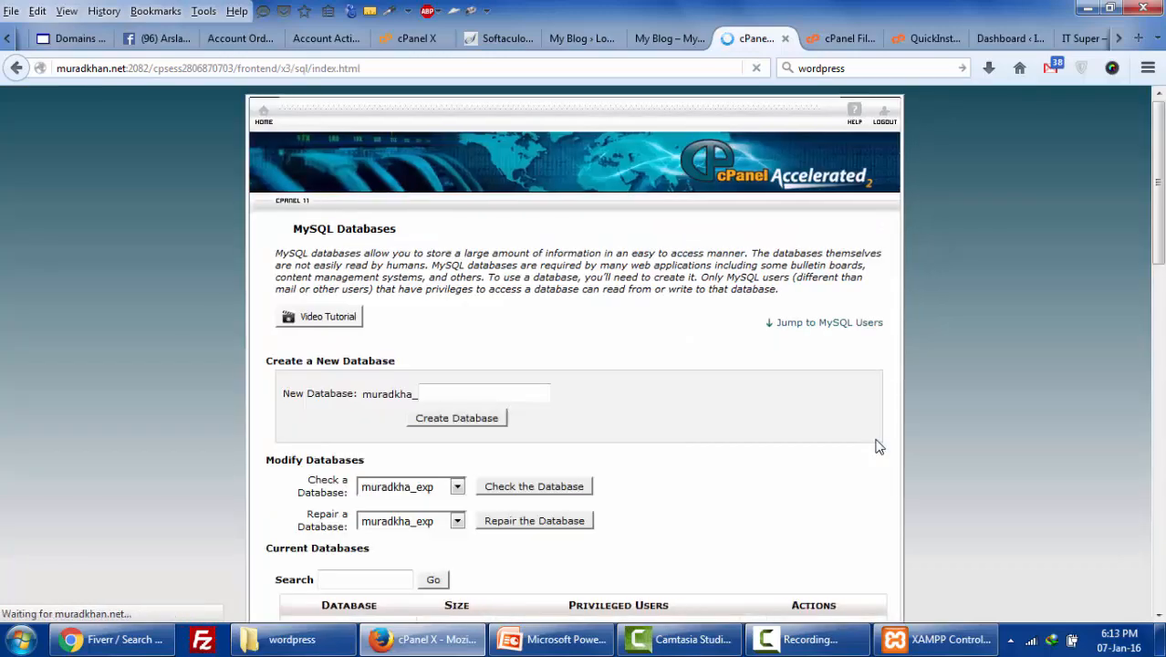
scroll(875, 446, "down", 7)
scroll(876, 446, "down", 5)
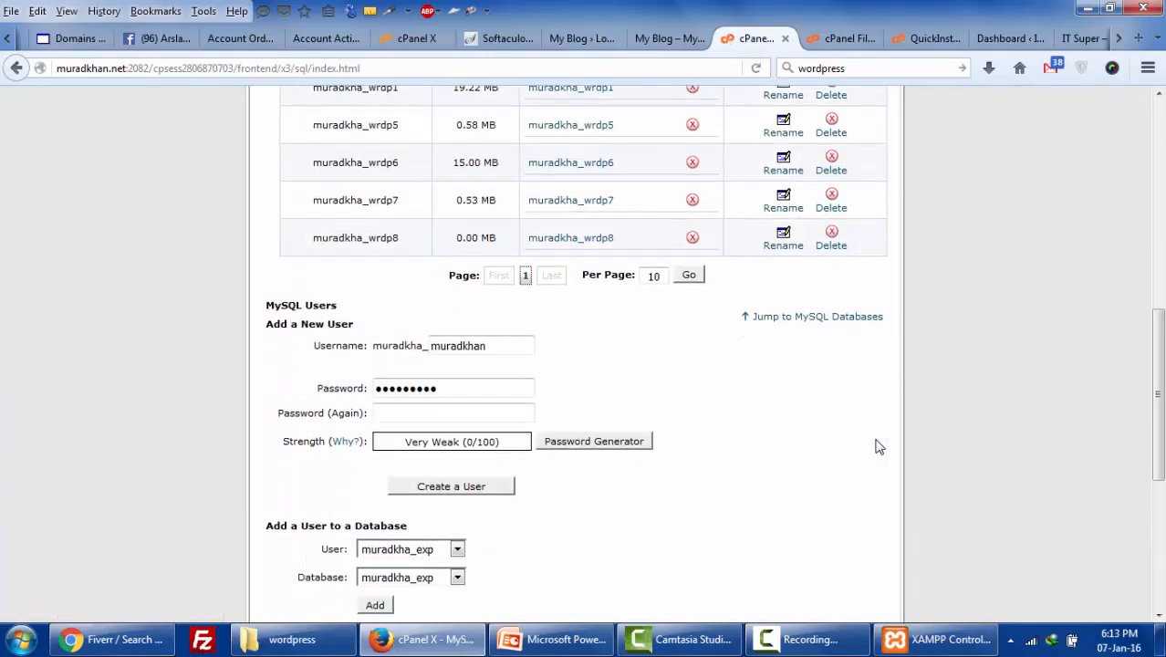
scroll(876, 446, "up", 5)
scroll(876, 447, "up", 5)
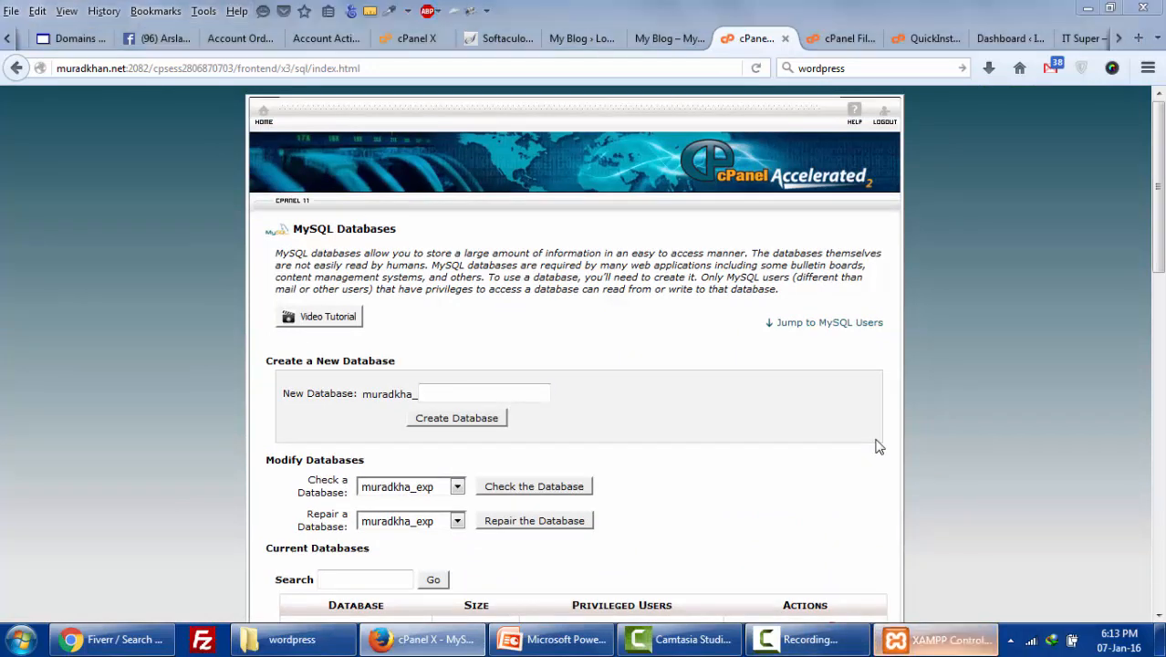
left_click(937, 639)
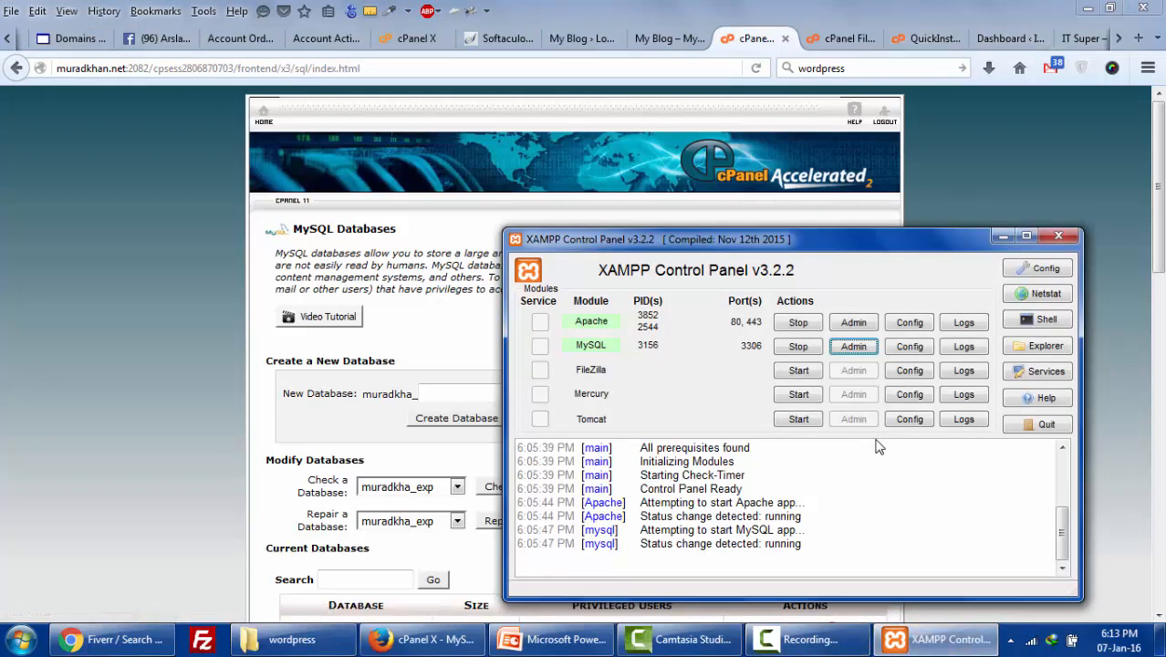
left_click(1119, 39)
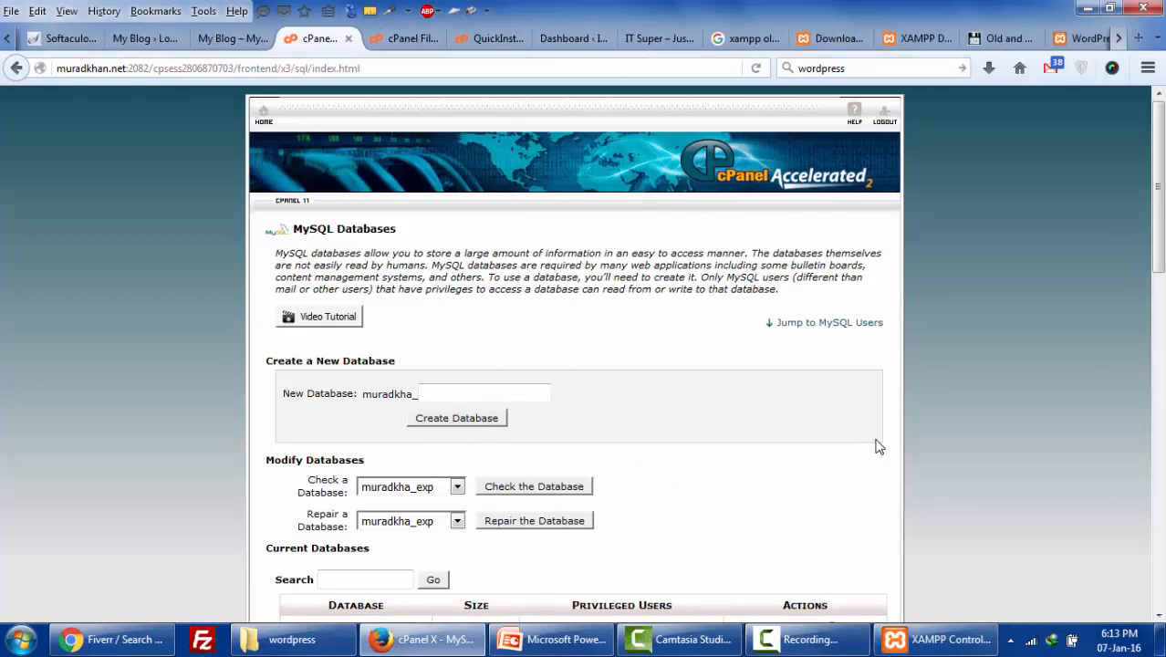
- Review the WordPress form fields: wp1, root, empty password, localhost, prefix wp_
left_click(1050, 38)
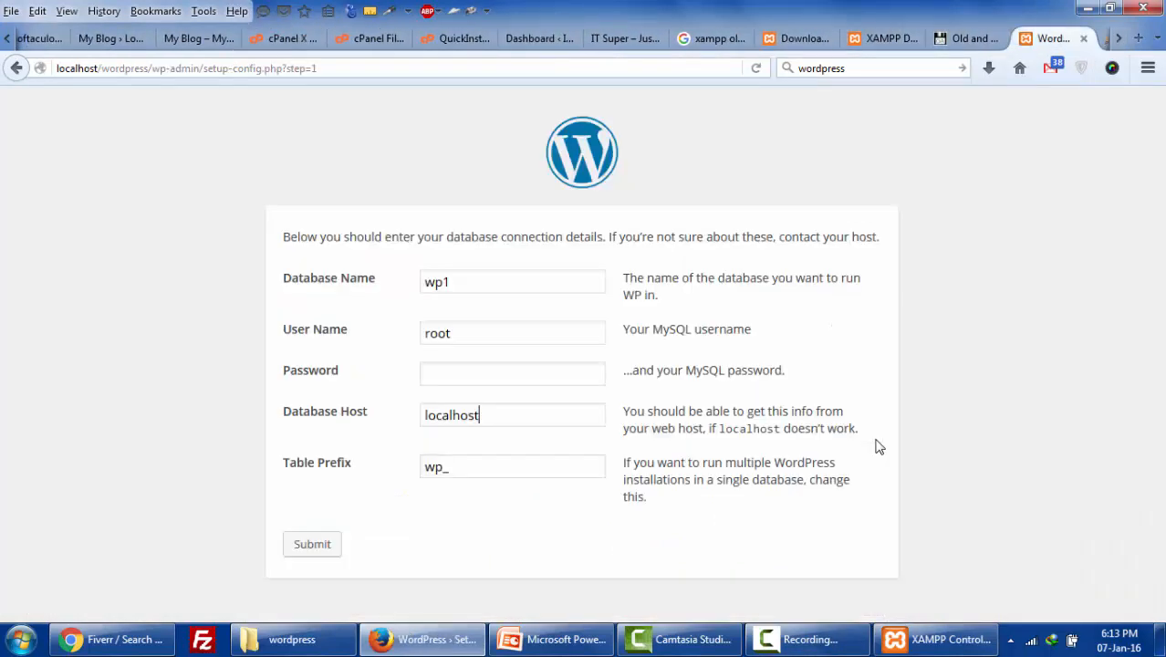
left_click(479, 282)
left_click(479, 333)
left_click(493, 374)
left_click(493, 415)
left_click(493, 466)
- Change the table prefix to asdf_ and submit the database details
key("Left")
key("Left")
key("shift+Left")
key("Right")
key("Right")
key("shift+Left")
key("shift+Left")
type("asdf")
key("Return")
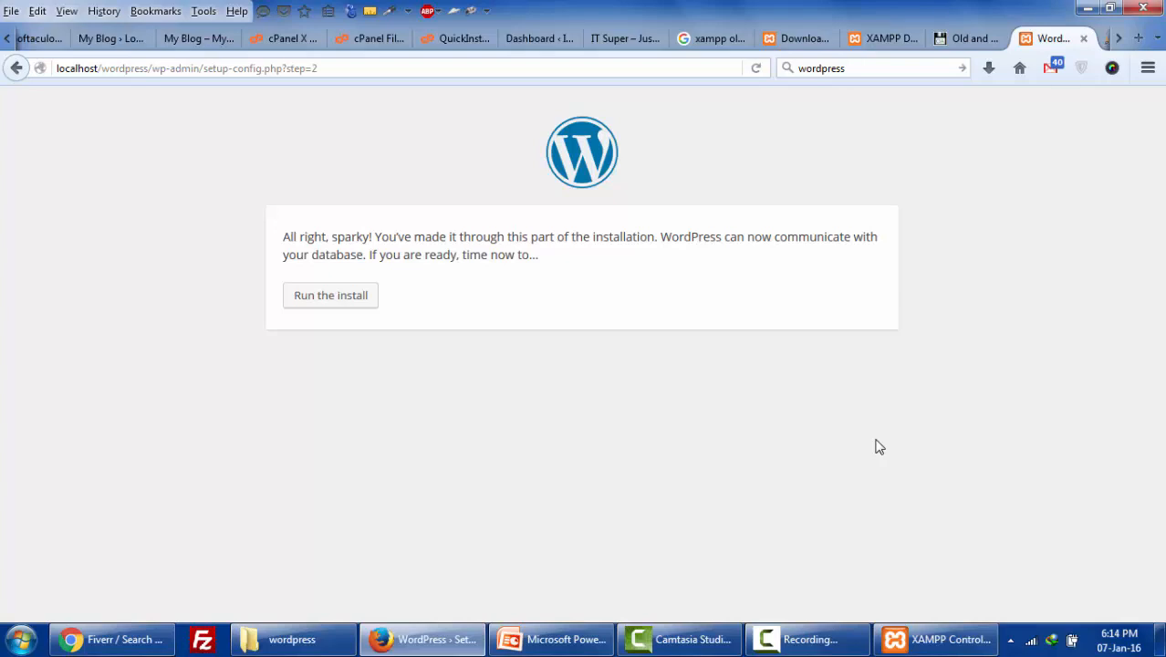
- Start the WordPress installation and enter IT Super as the site title
key("Tab")
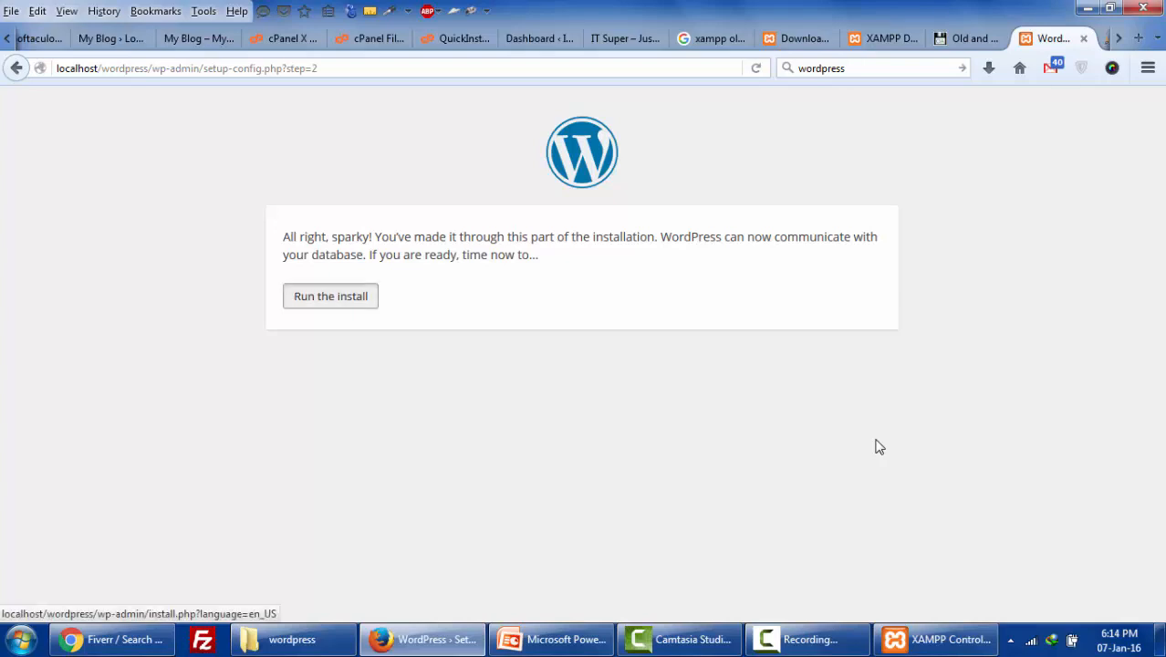
key("Return")
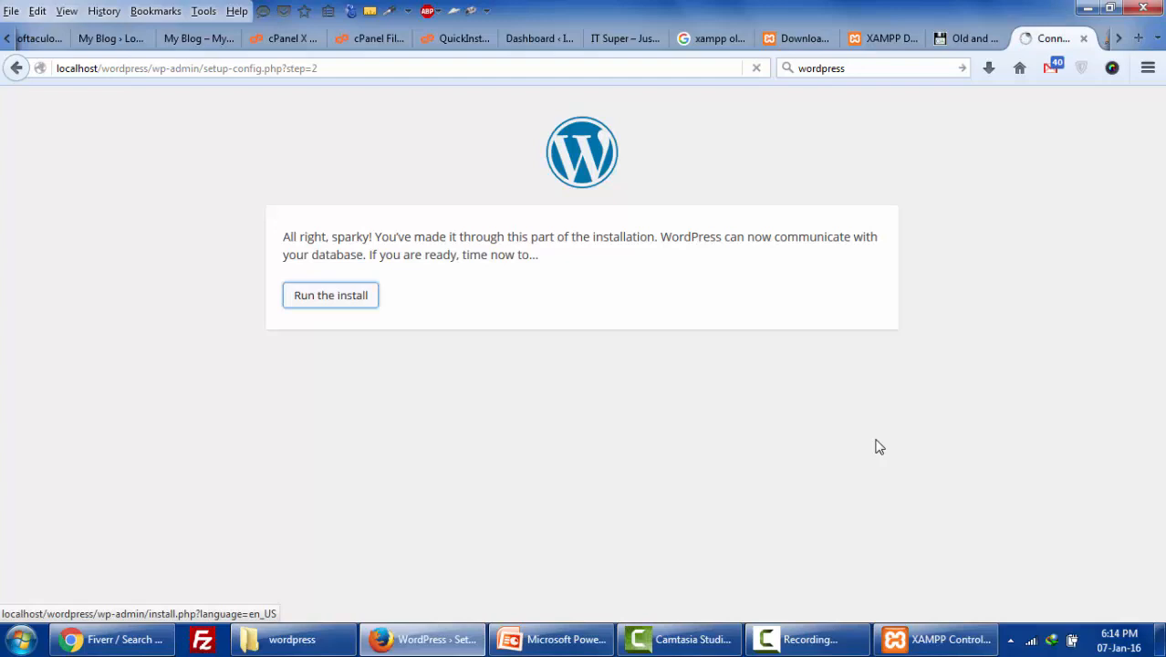
scroll(878, 447, "down", 2)
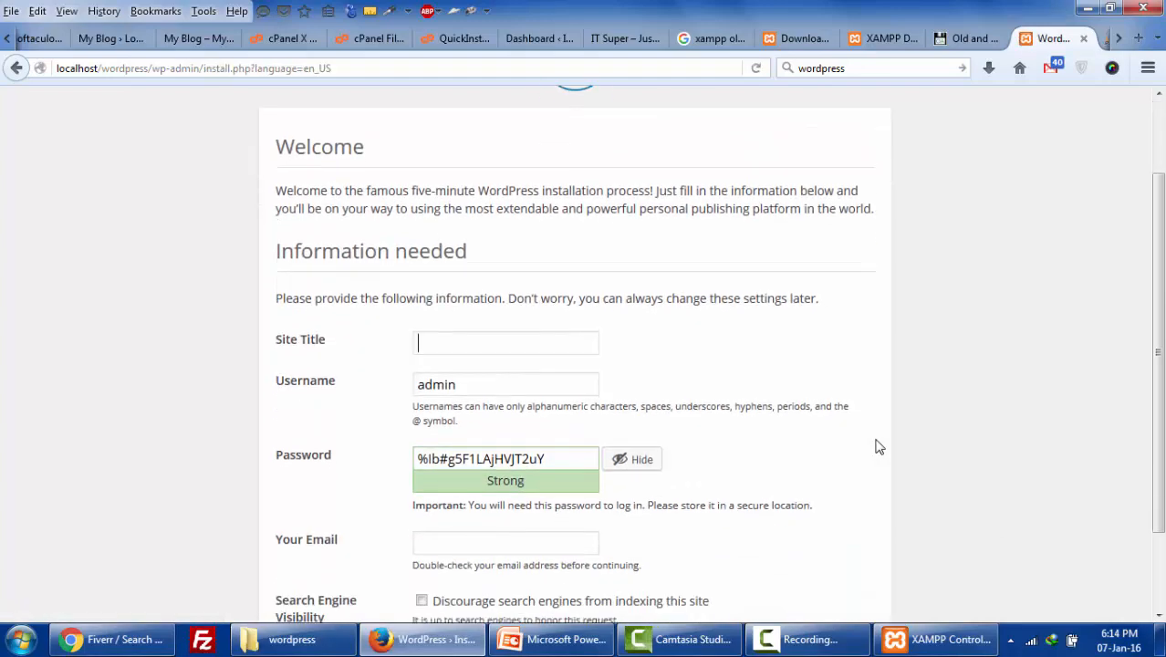
type("IT")
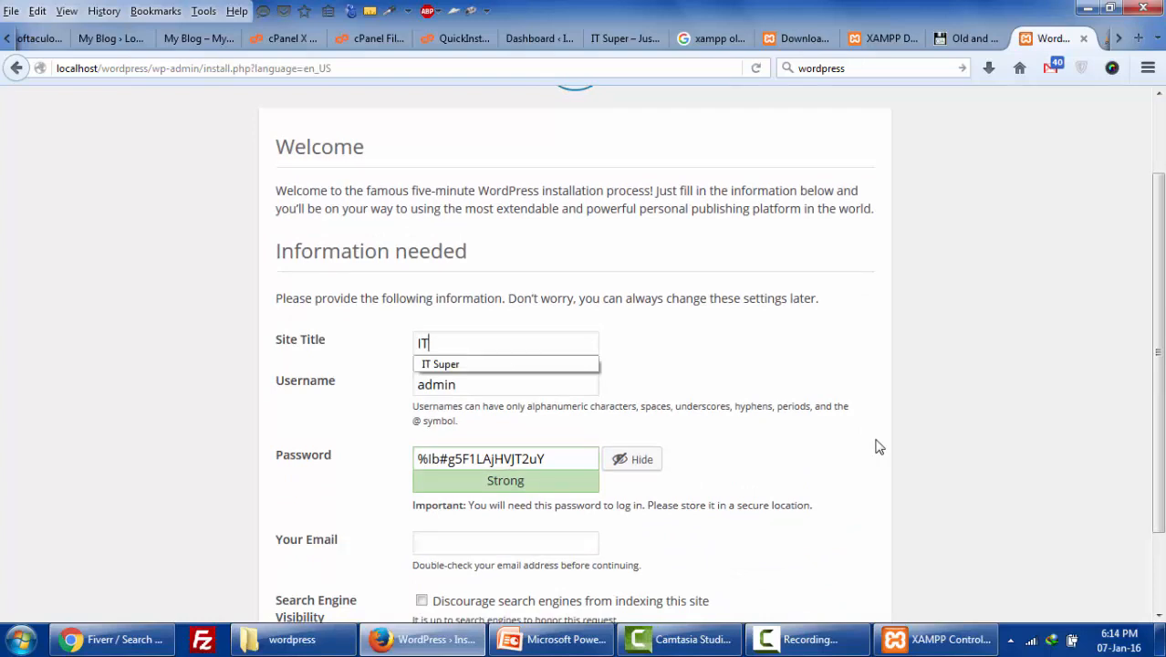
key("Down")
key("Return")
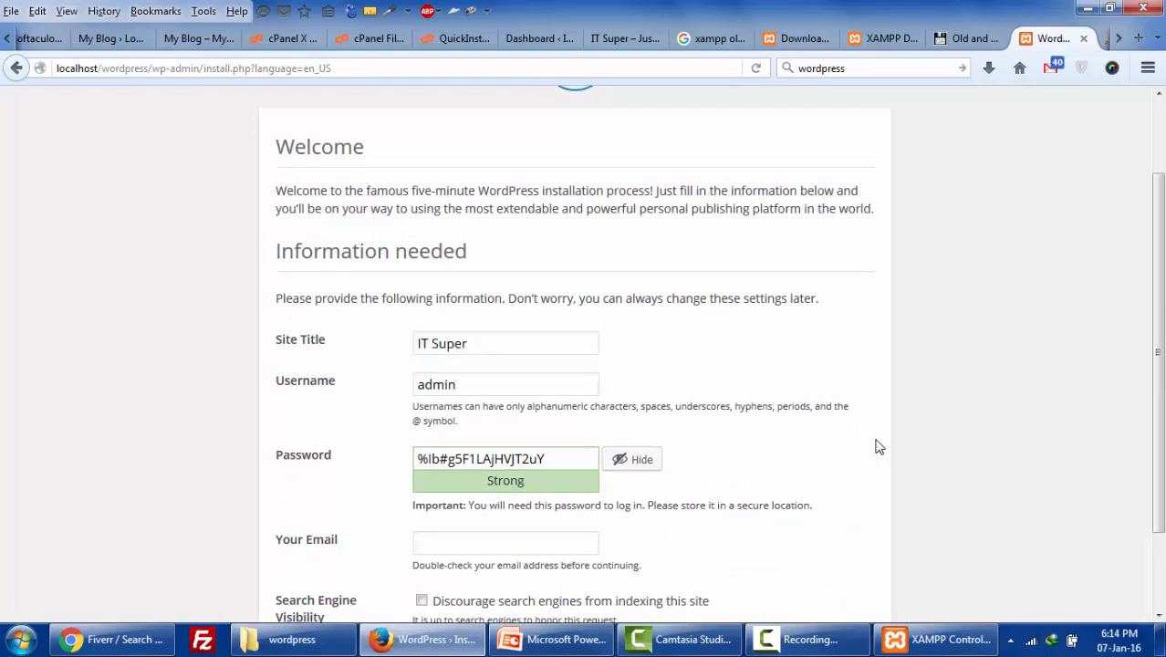
- Copy the generated admin password into a new Notepad document
scroll(876, 447, "down", 2)
key("shift+Left")
key("shift+Left")
key("shift+Left")
key("shift+Left")
key("shift+Left")
key("shift+Left")
key("shift+Left")
key("shift+Left")
key("shift+Left")
key("shift+Left")
key("shift+Left")
key("shift+Left")
key("shift+Left")
key("shift+Left")
key("shift+Left")
key("shift+Left")
key("shift+Left")
key("shift+Left")
key("ctrl+c")
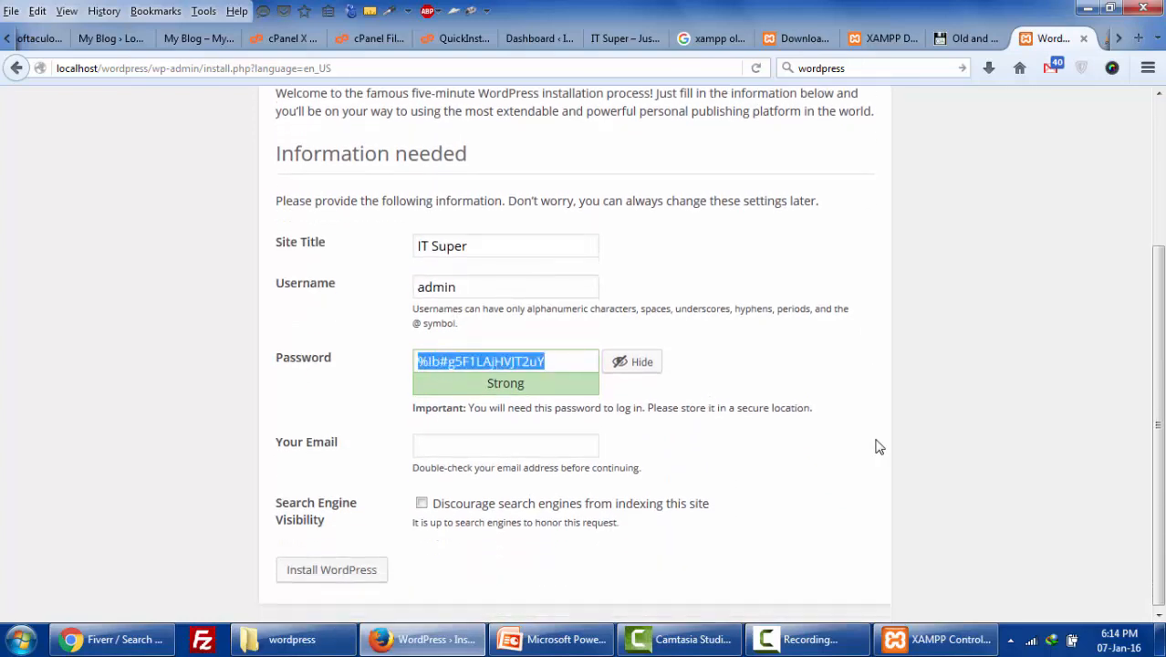
key("super")
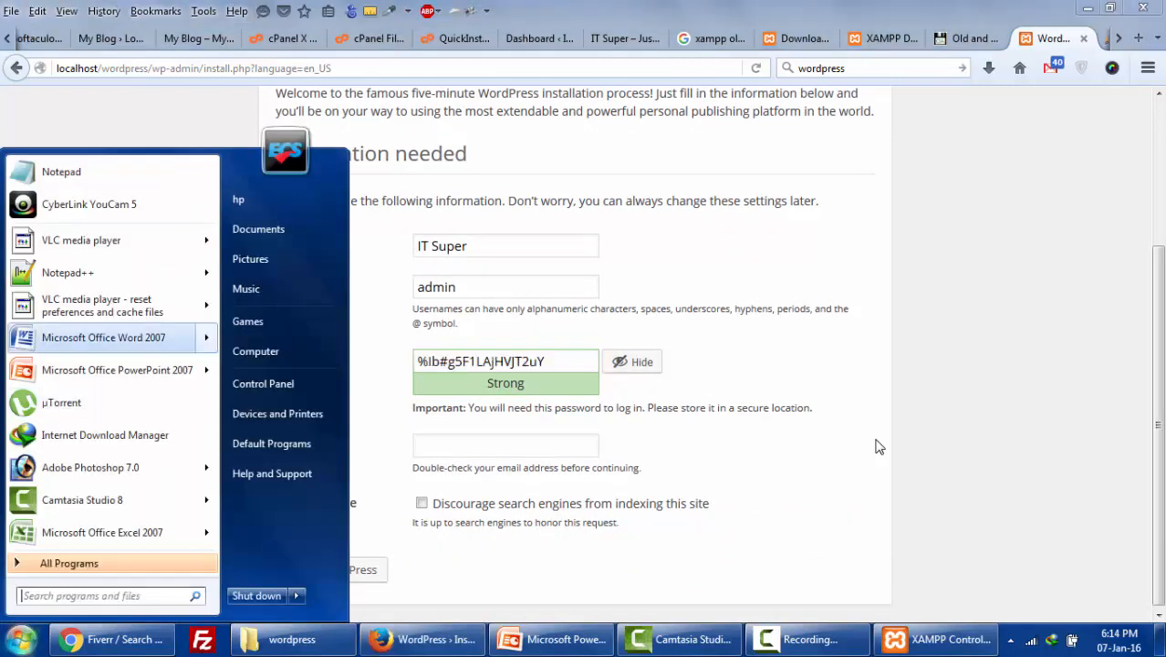
key("Down")
key("Return")
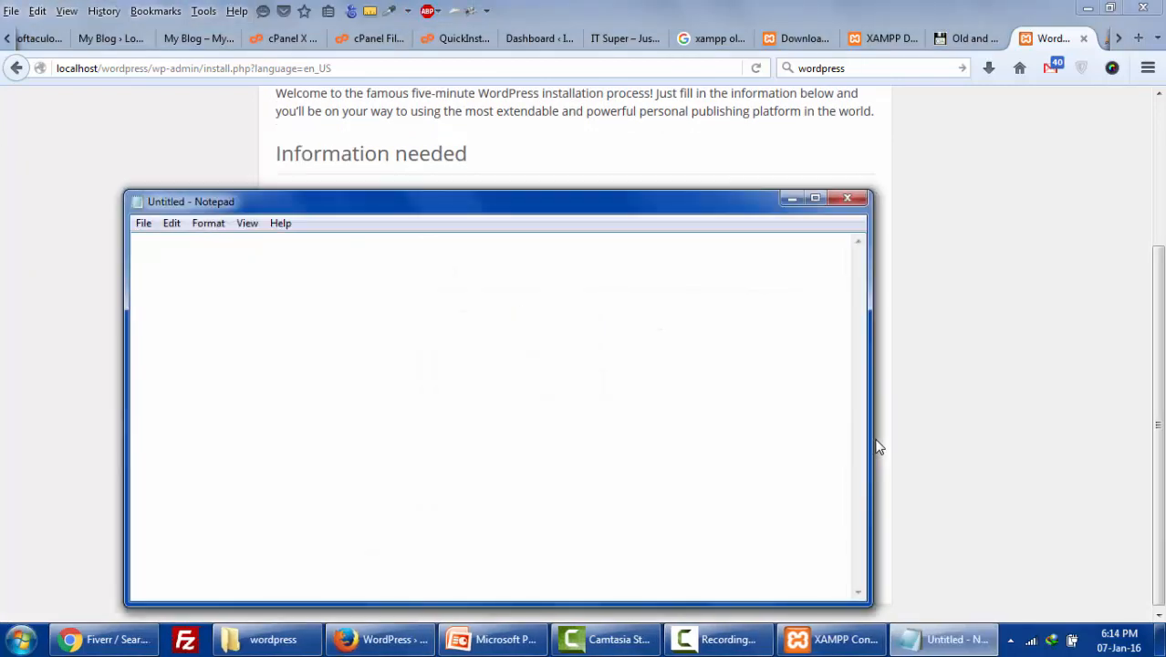
key("ctrl+v")
key("alt+Tab")
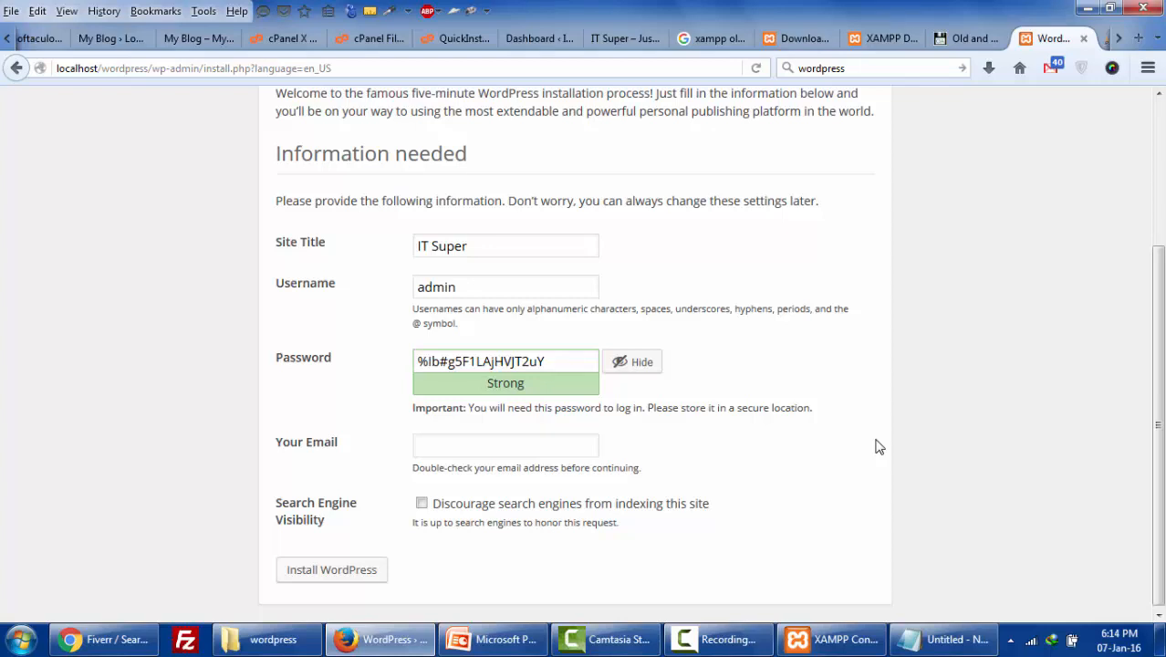
- Fill in the saved email address and submit the form to install WordPress
key("Tab")
key("Tab")
key("Down")
key("Down")
key("Down")
key("Return")
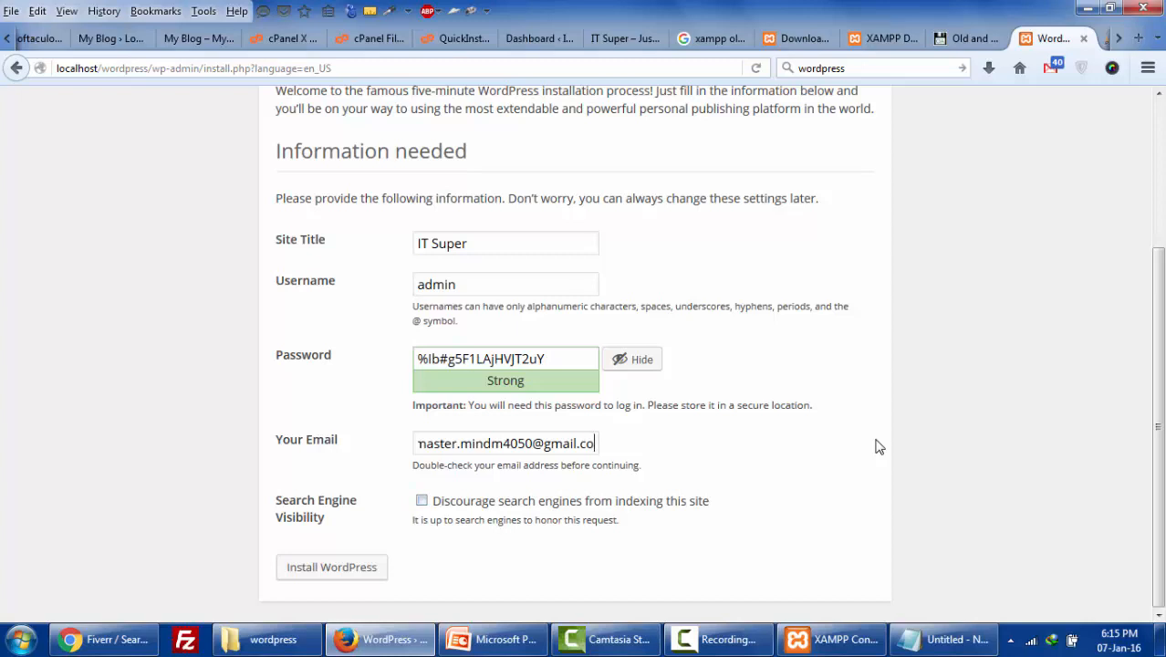
left_click(332, 566)
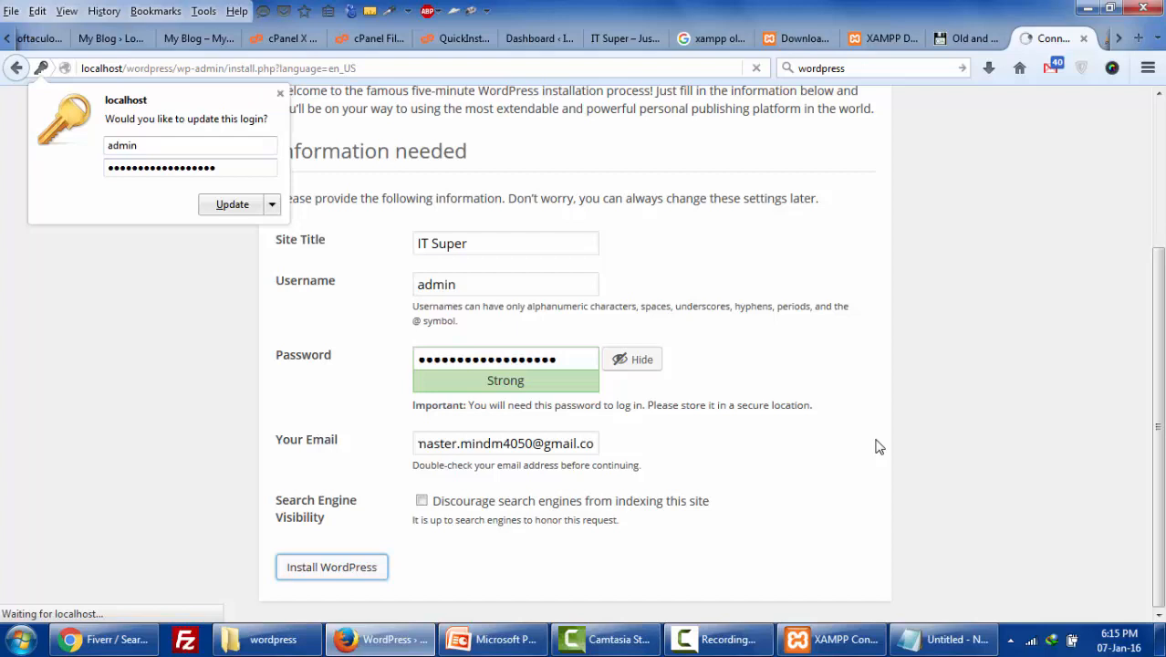
- Log in to the new IT Super site using the pasted password
left_click(280, 93)
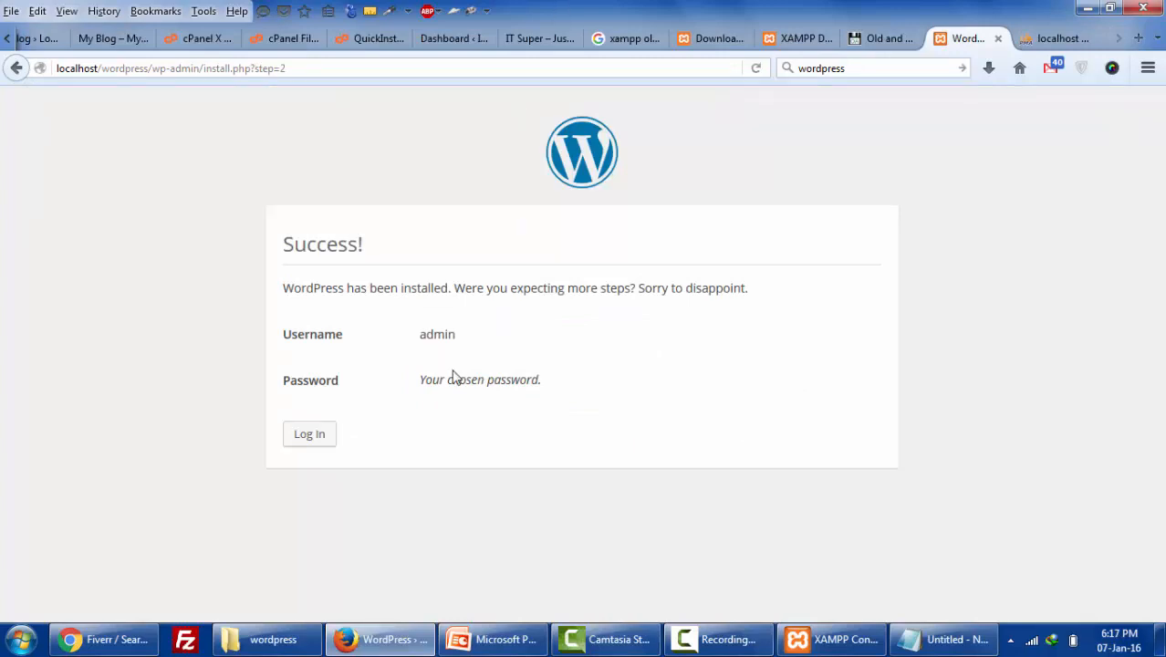
left_click(301, 442)
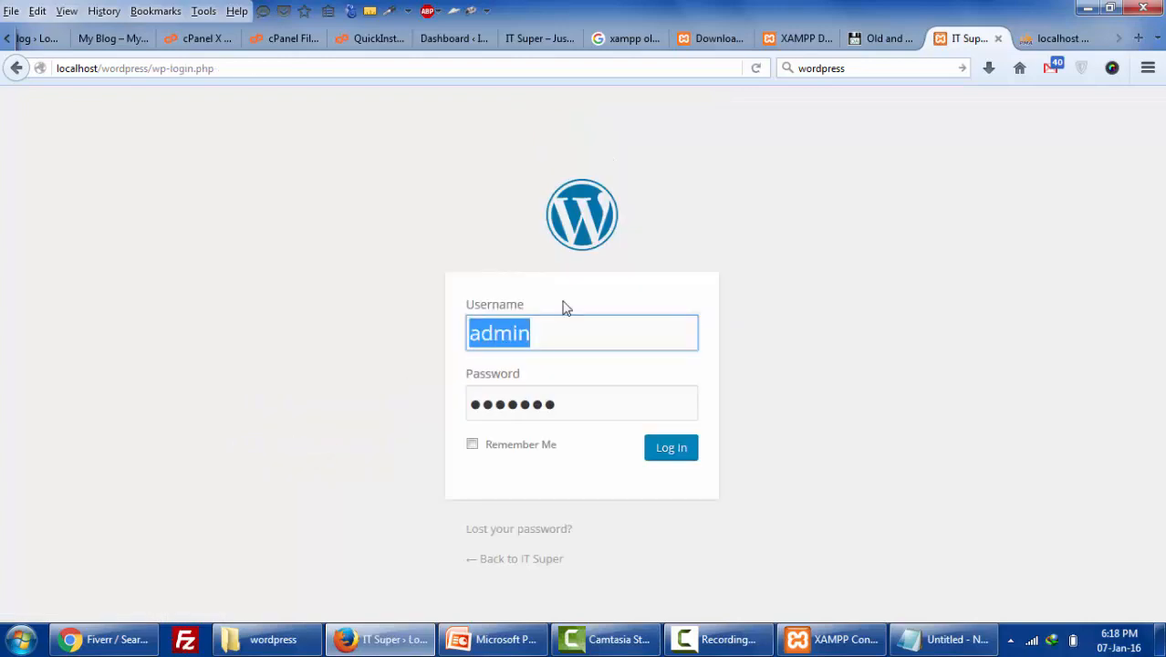
left_click(586, 401)
double_click(589, 403)
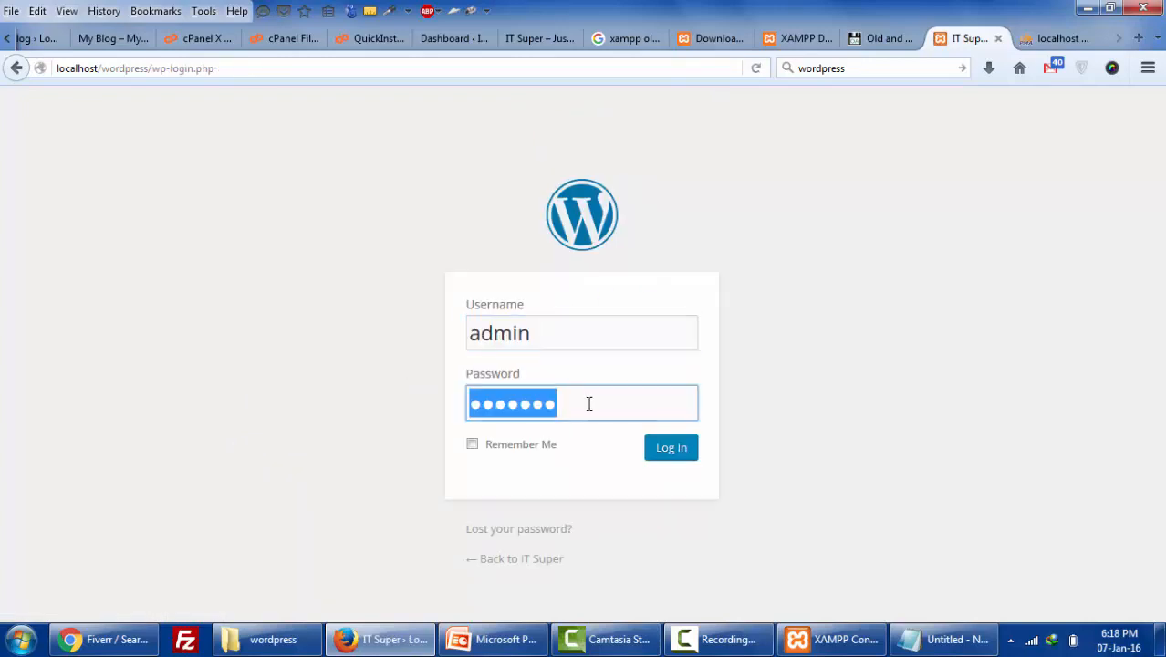
key("ctrl+v")
left_click(663, 446)
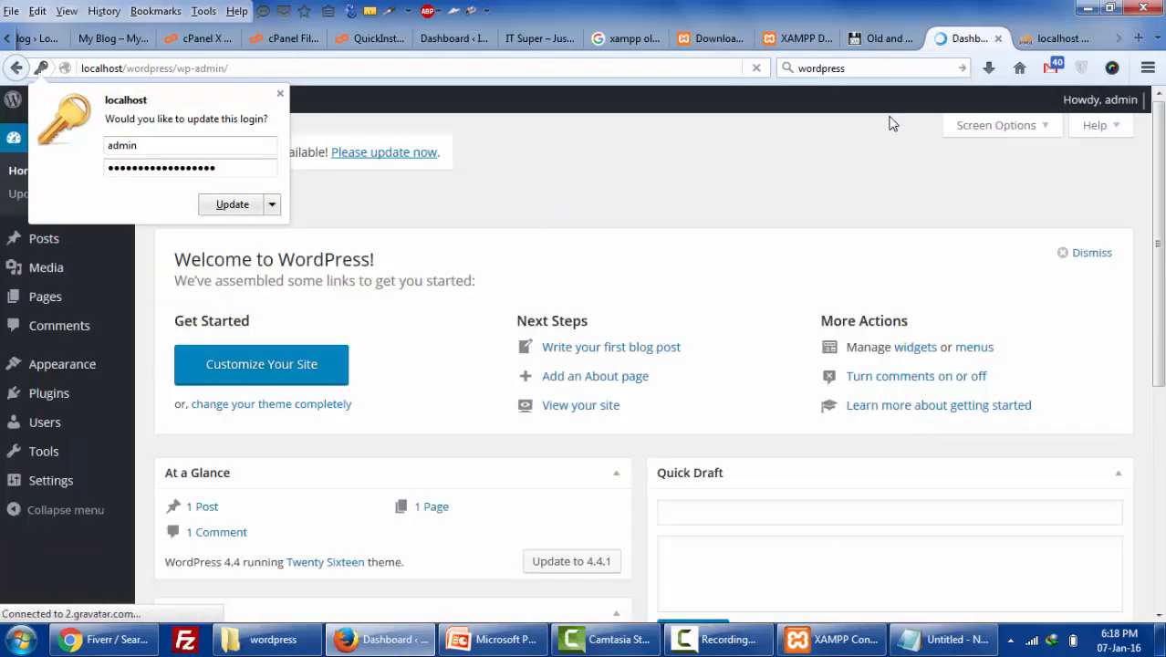
- Open the public site in a new tab and take a look at it
left_click(280, 93)
mouse_move(68, 100)
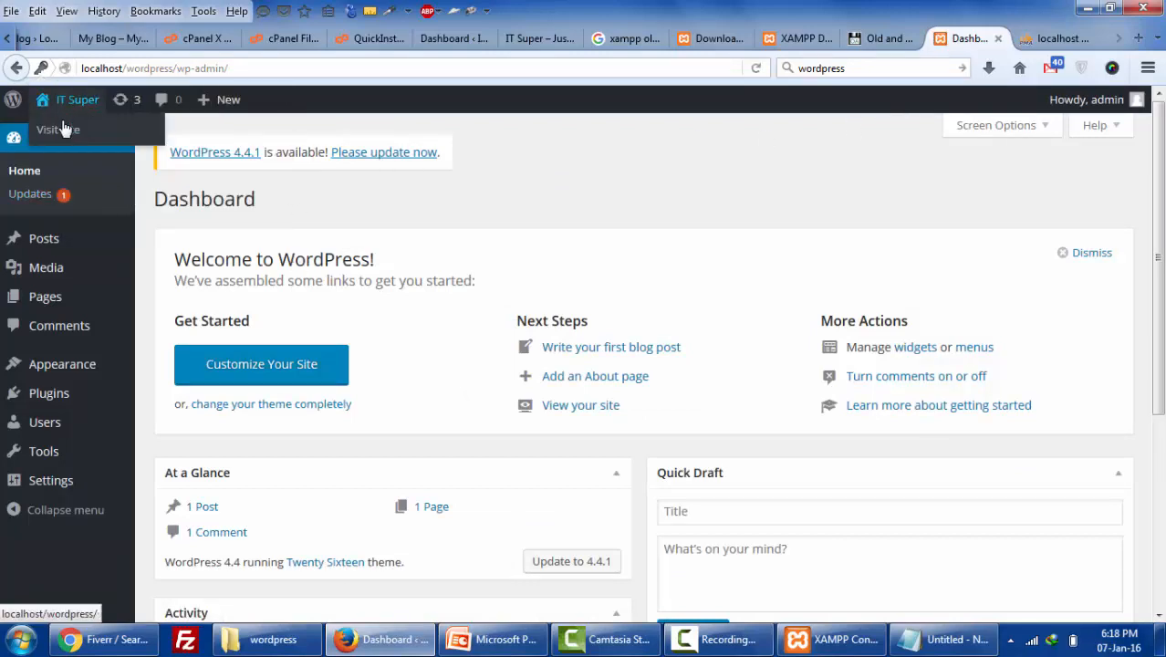
right_click(66, 132)
left_click(88, 143)
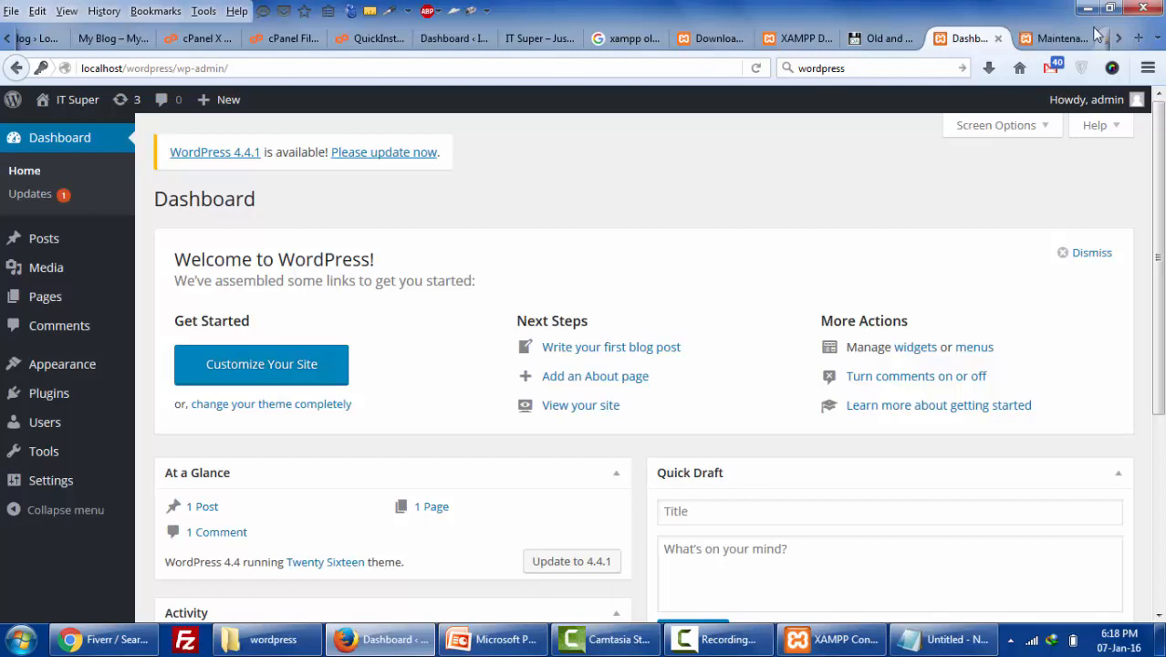
left_click(1057, 39)
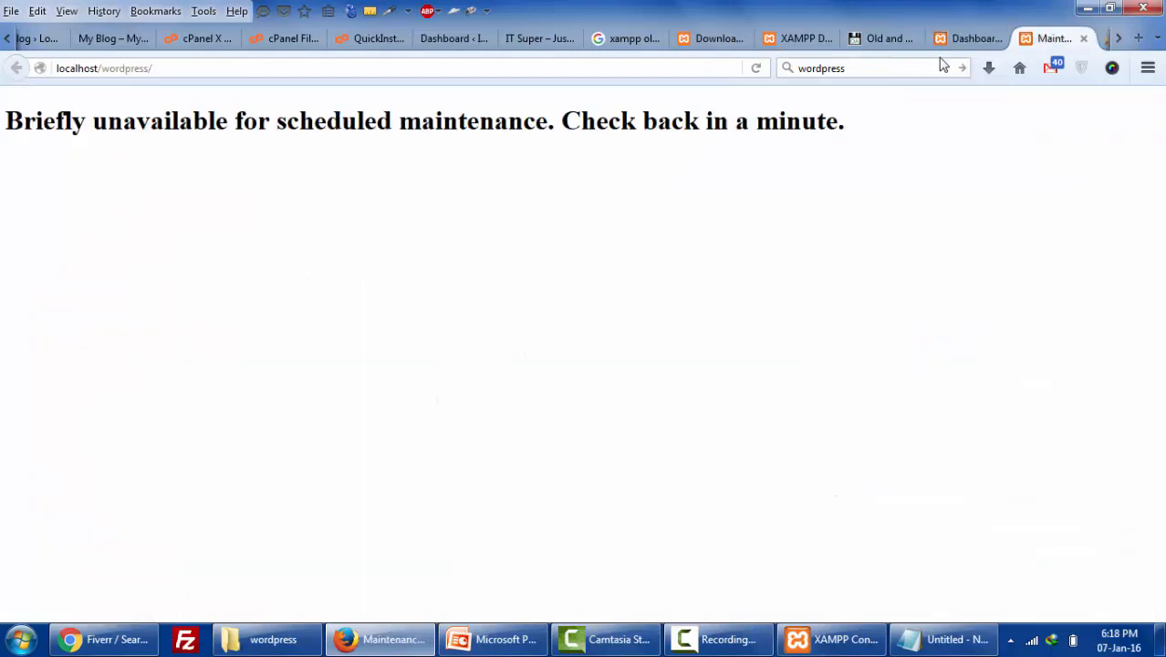
- From the dashboard, start the WordPress update, then check the public site tab
left_click(963, 40)
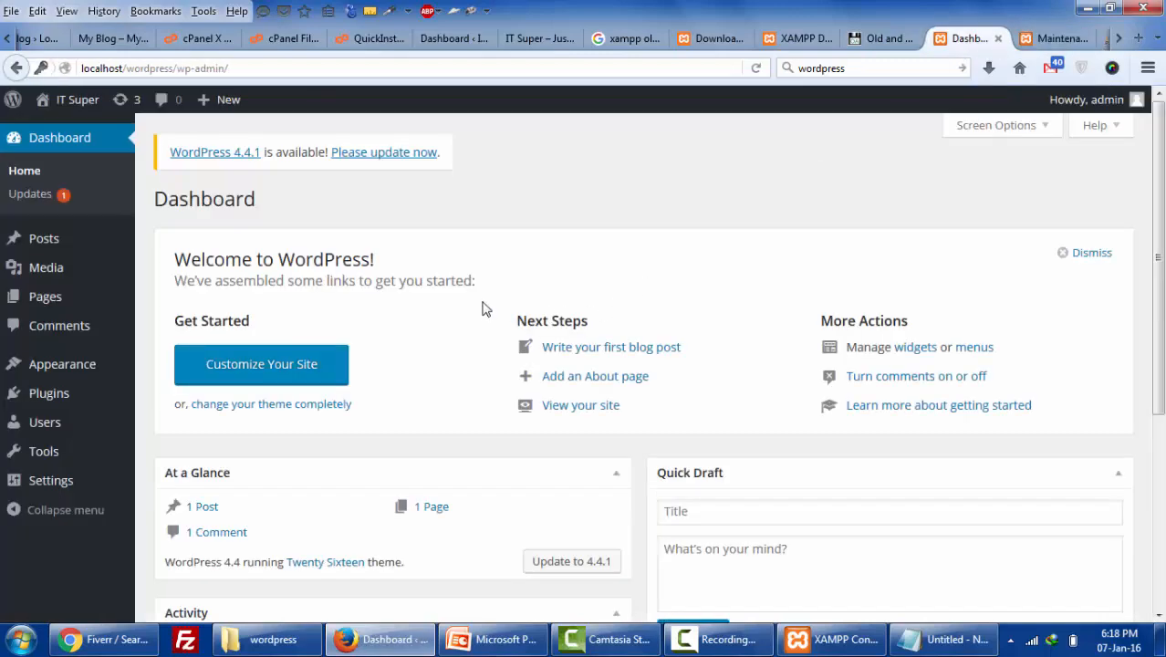
scroll(483, 307, "down", 5)
scroll(481, 307, "up", 5)
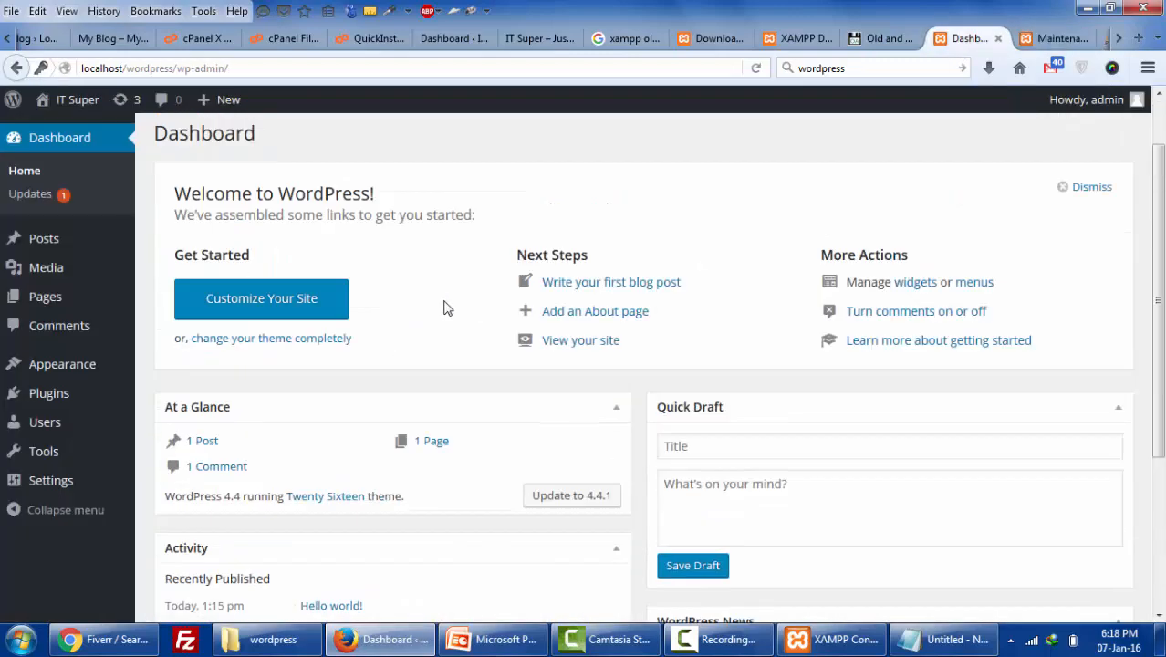
left_click(355, 164)
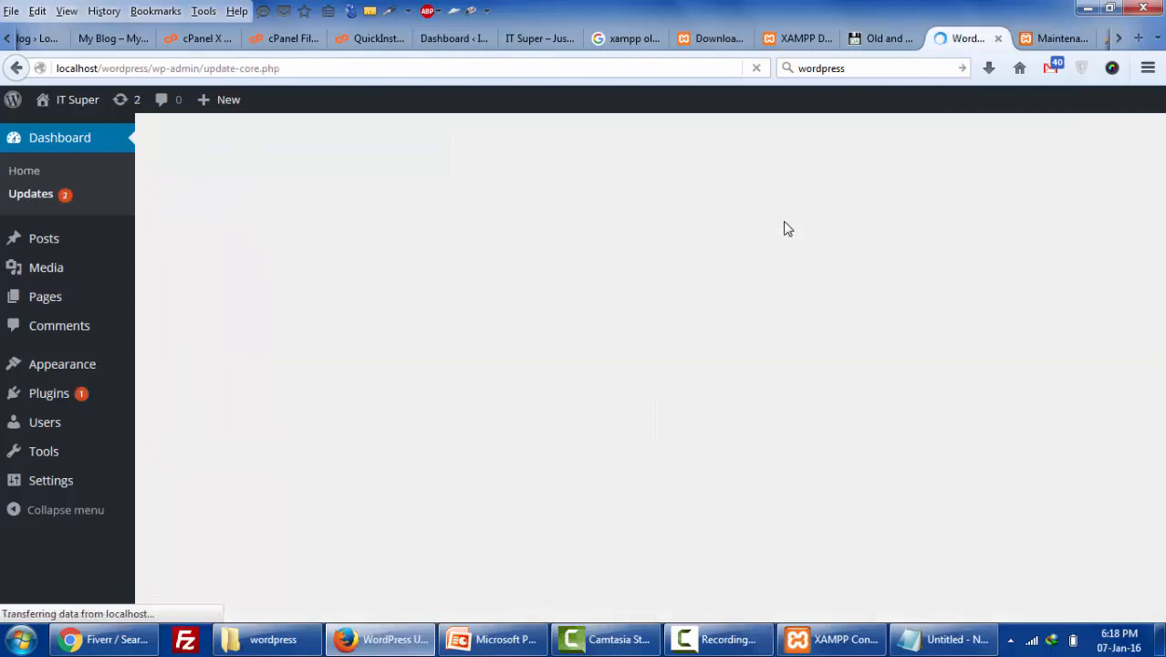
left_click(1061, 38)
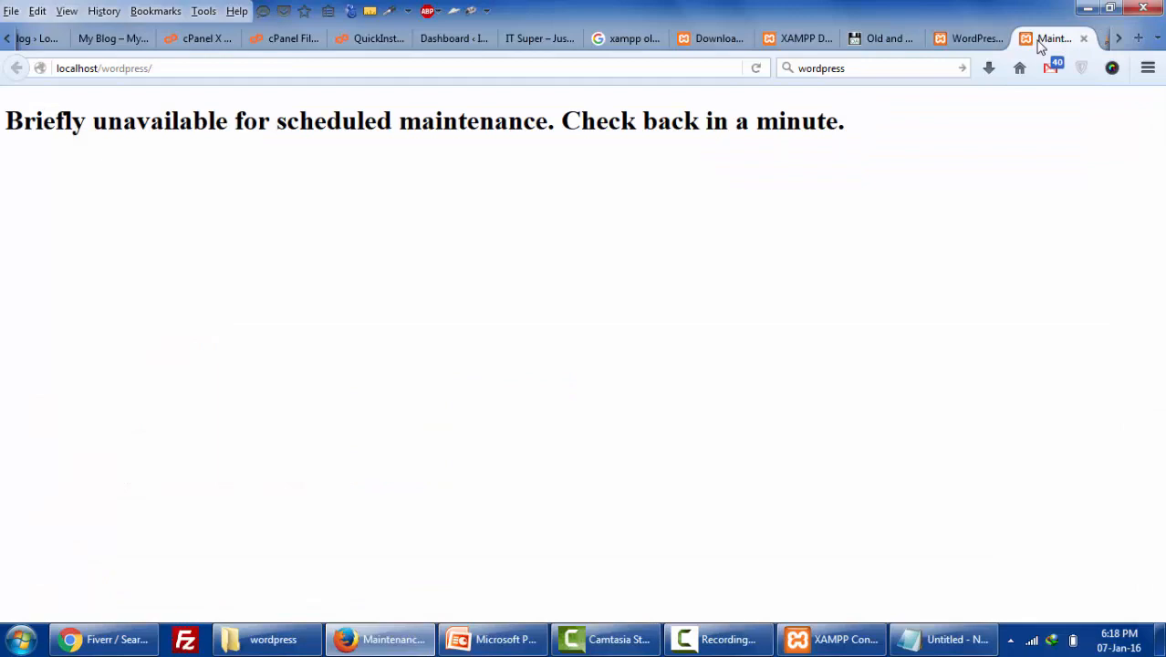
- Reload localhost/wordpress so the IT Super homepage with Hello world! replaces the maintenance notice
left_click(969, 39)
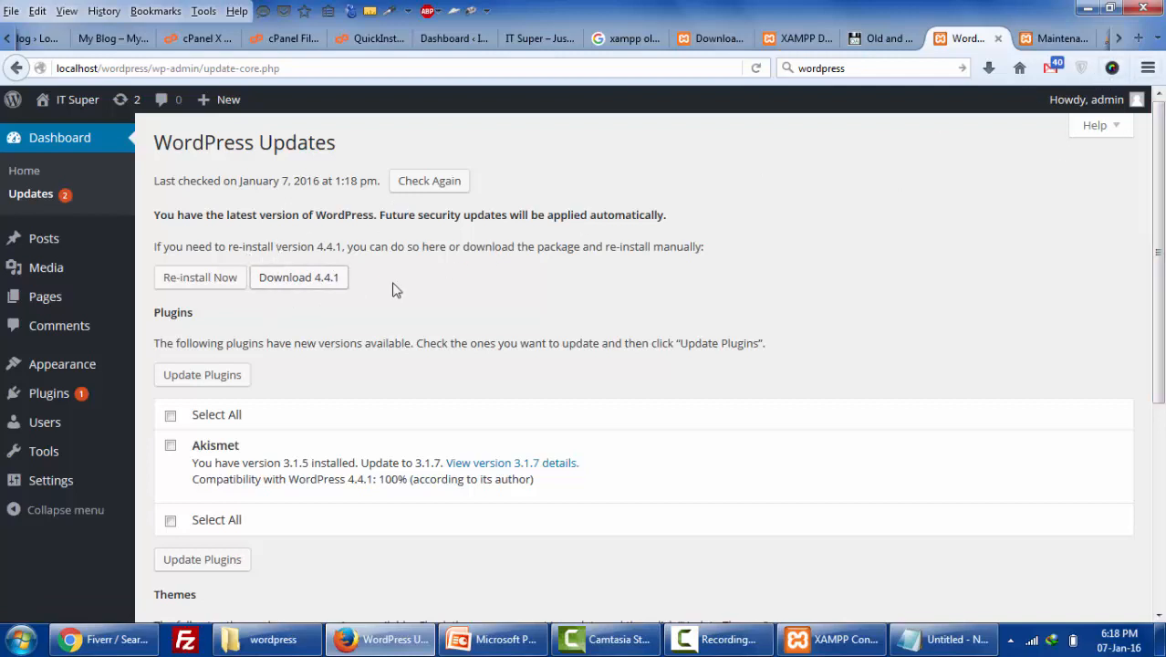
left_click(1046, 45)
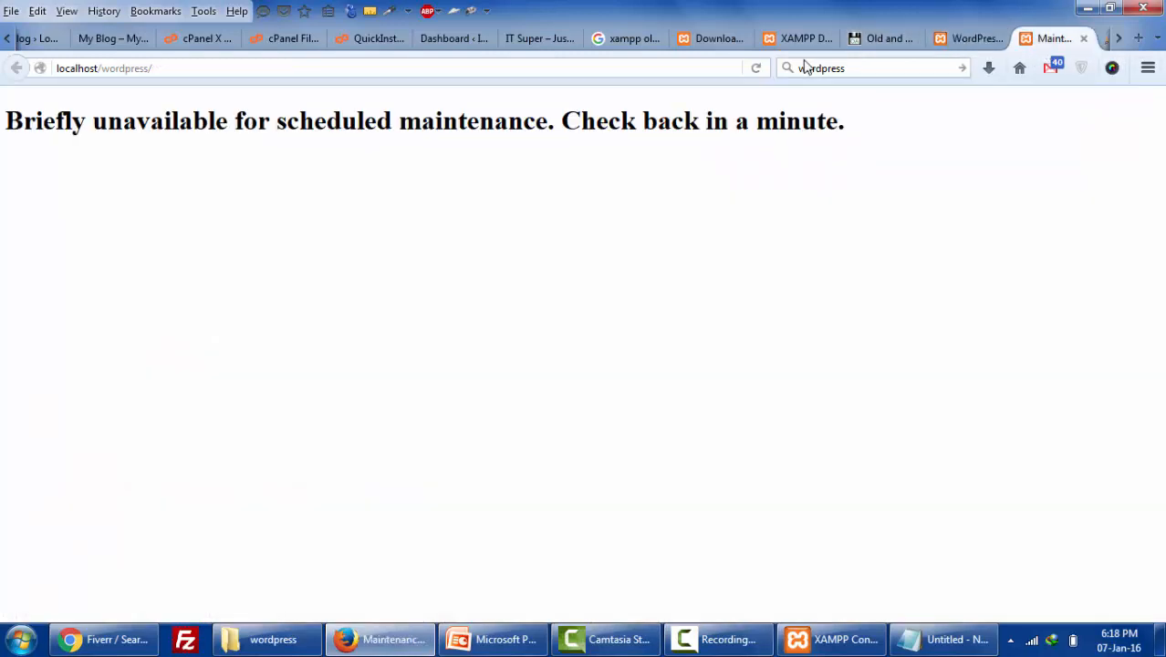
left_click(756, 69)
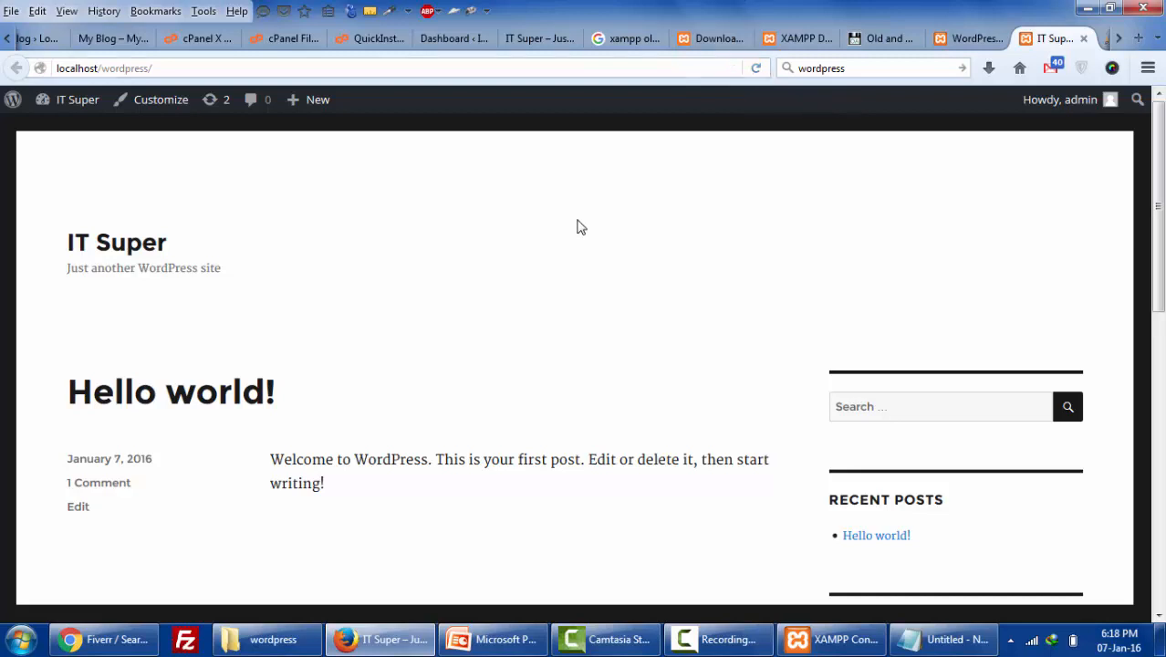
scroll(643, 349, "down", 5)
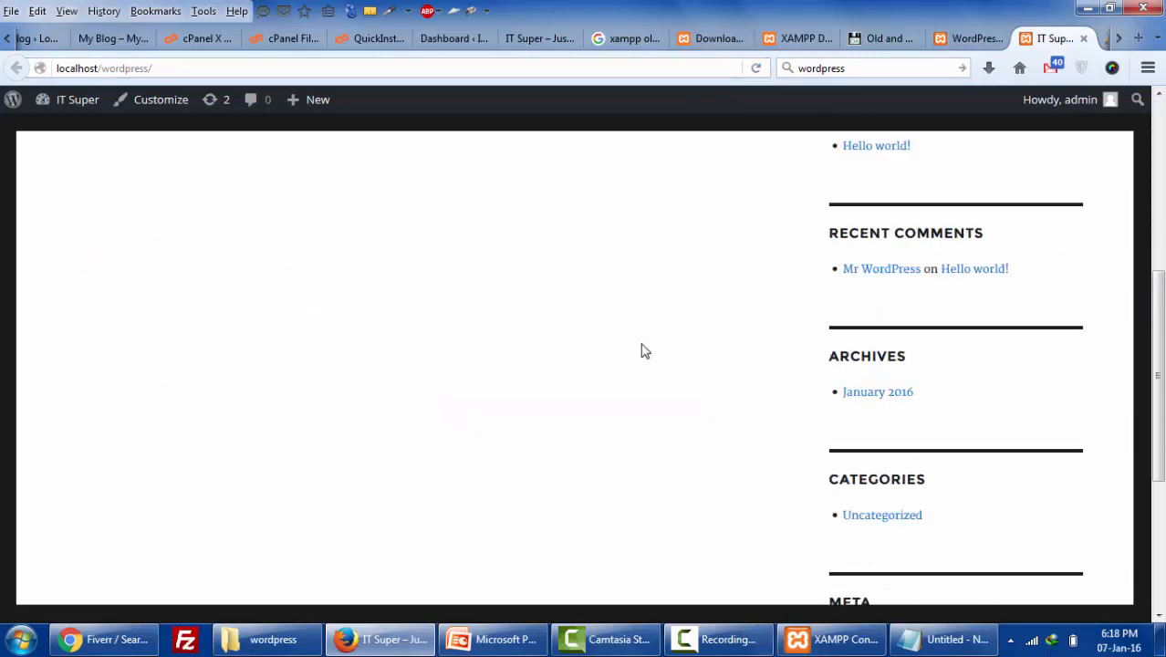
scroll(643, 349, "up", 5)
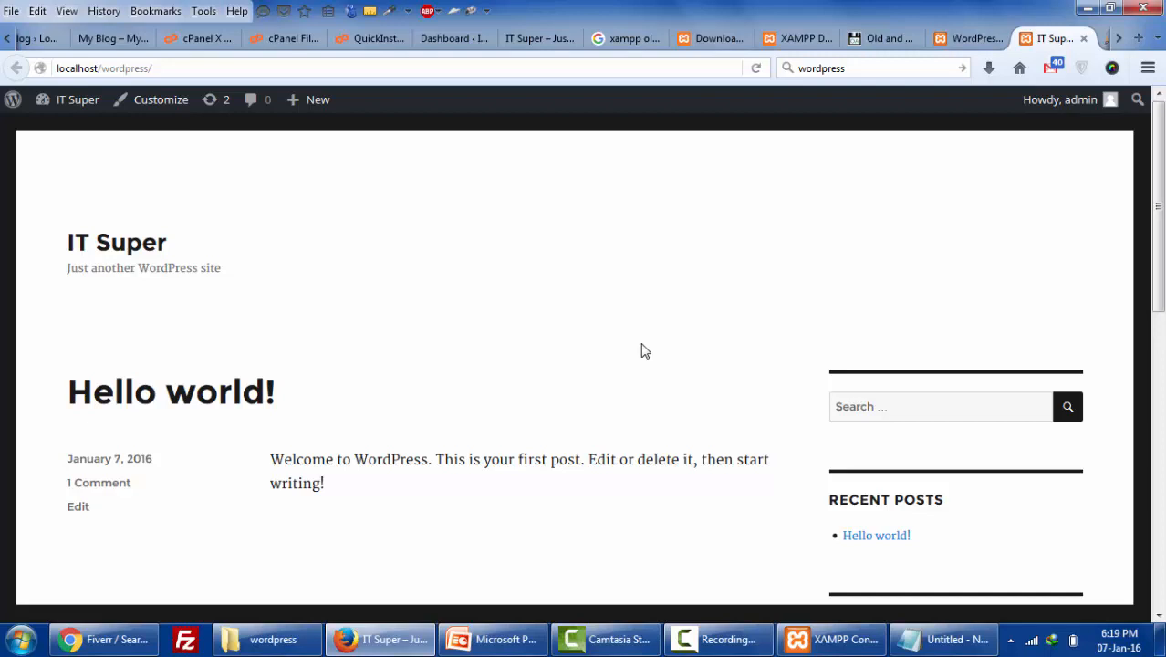
scroll(626, 363, "down", 4)
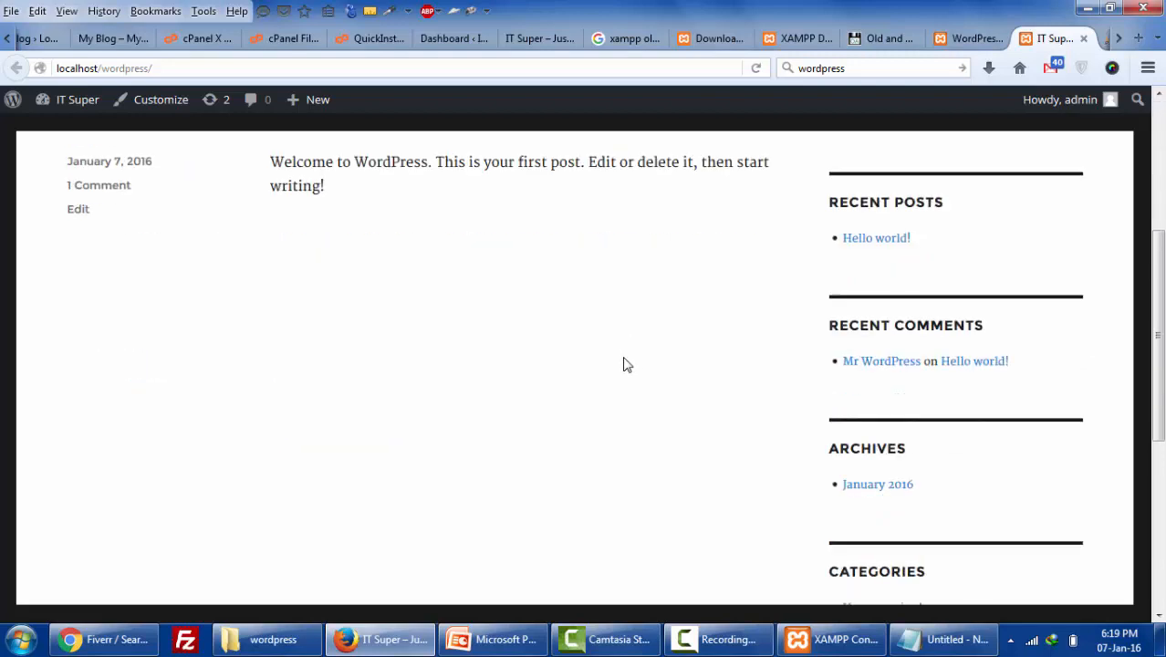
scroll(626, 363, "up", 4)
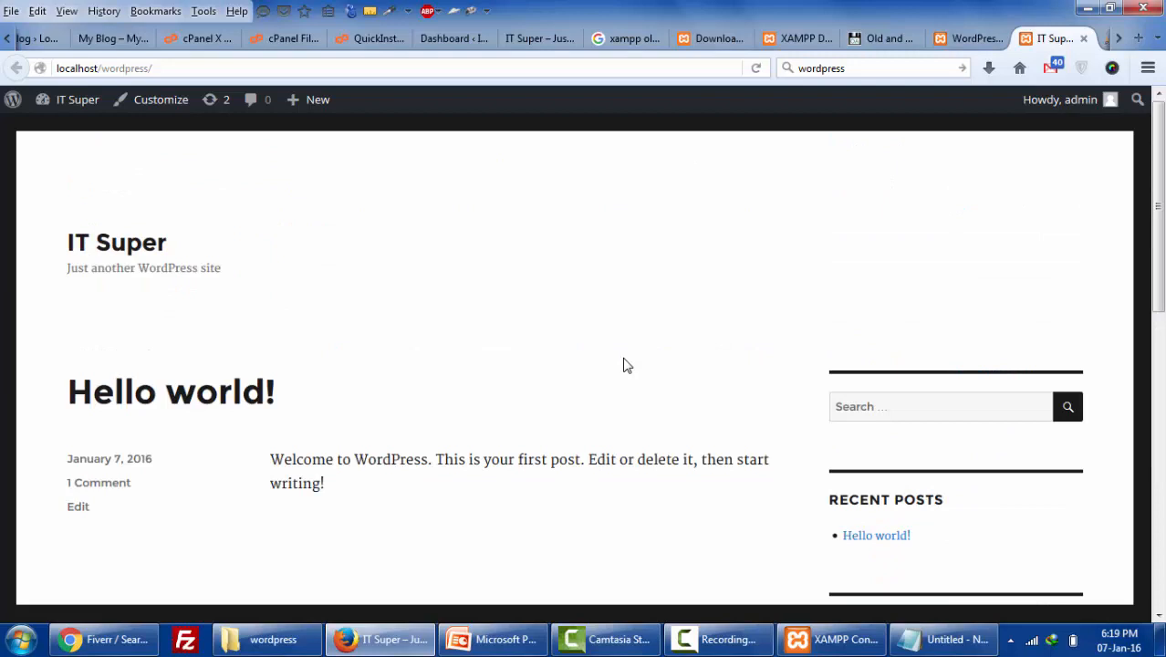
- Return to the hosting panel's MySQL Databases page
left_click(183, 38)
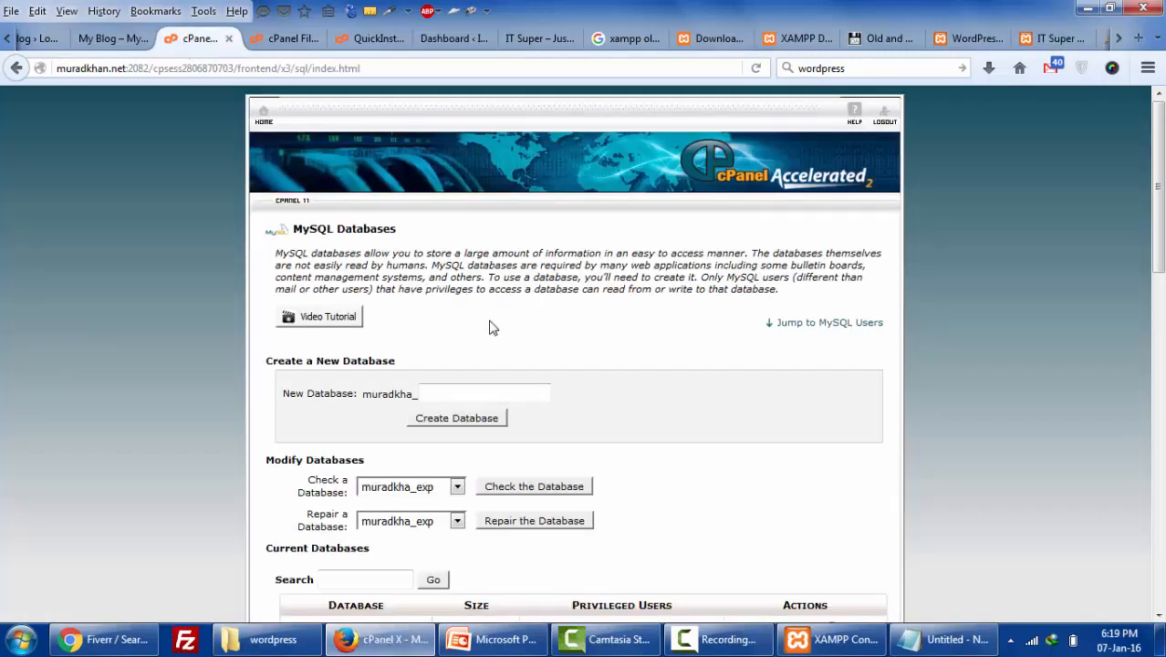
scroll(490, 326, "down", 4)
scroll(490, 326, "up", 4)
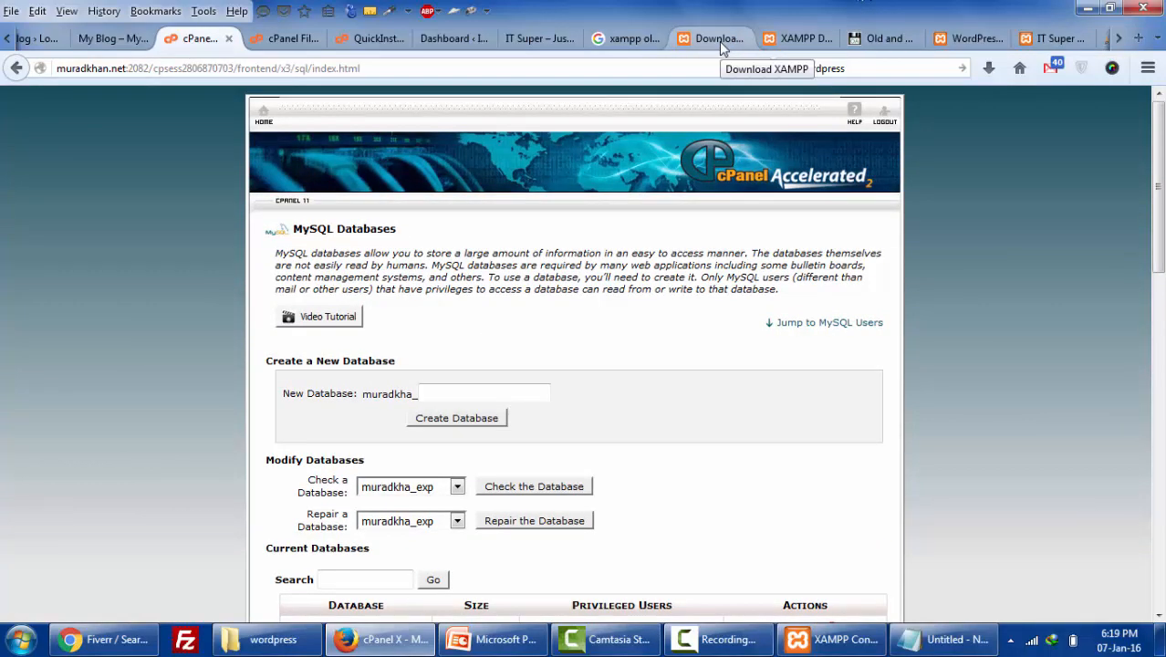
left_click(379, 42)
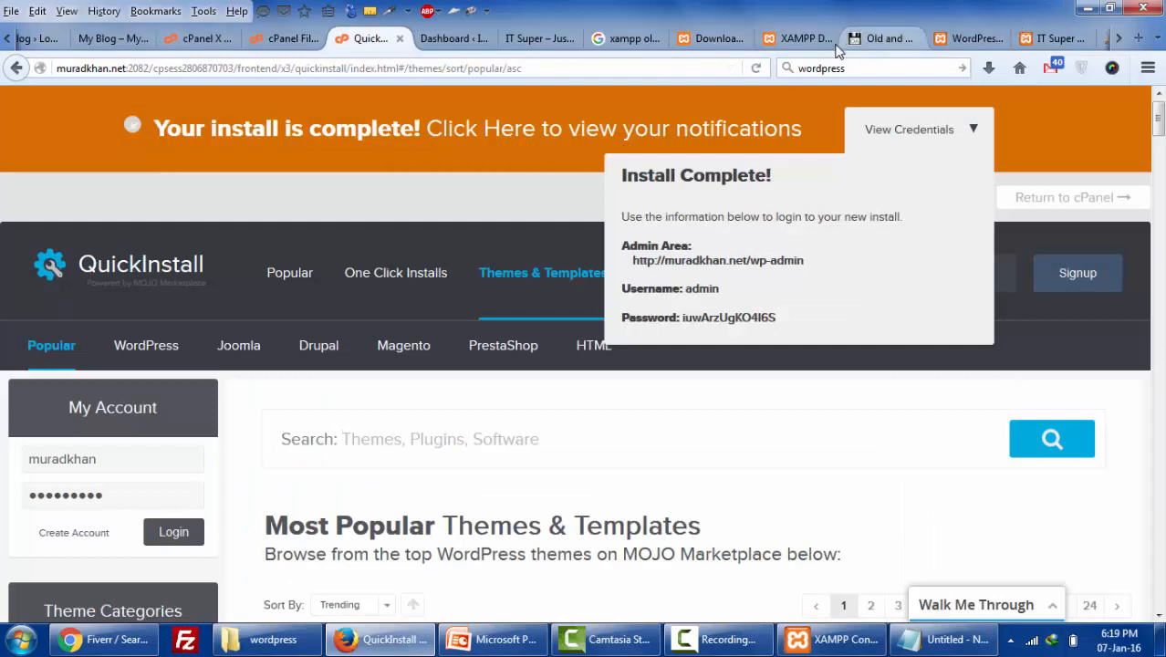
left_click(7, 40)
left_click(155, 39)
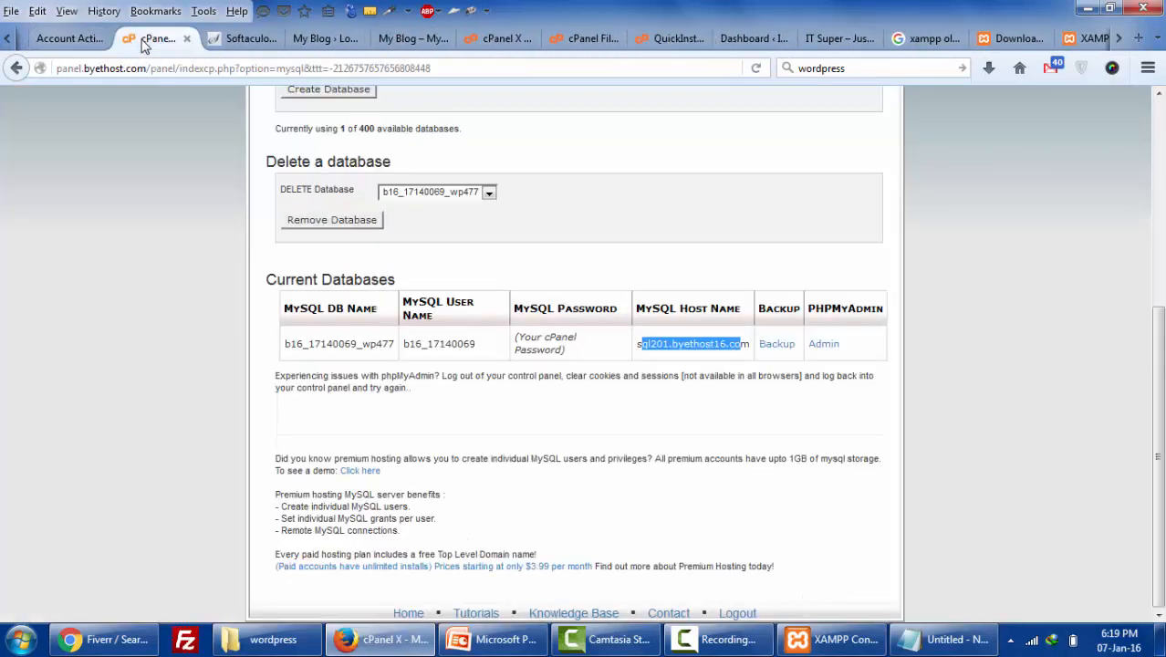
scroll(648, 264, "up", 4)
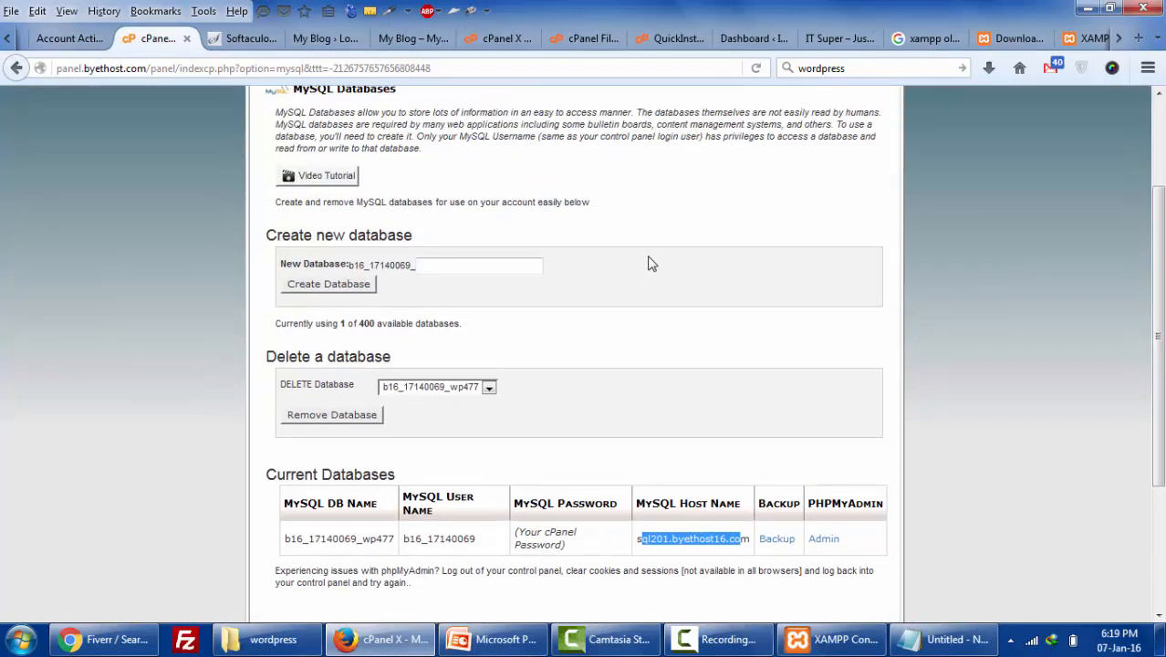
- Create a new database named wp and check it under Current Databases
left_click(444, 265)
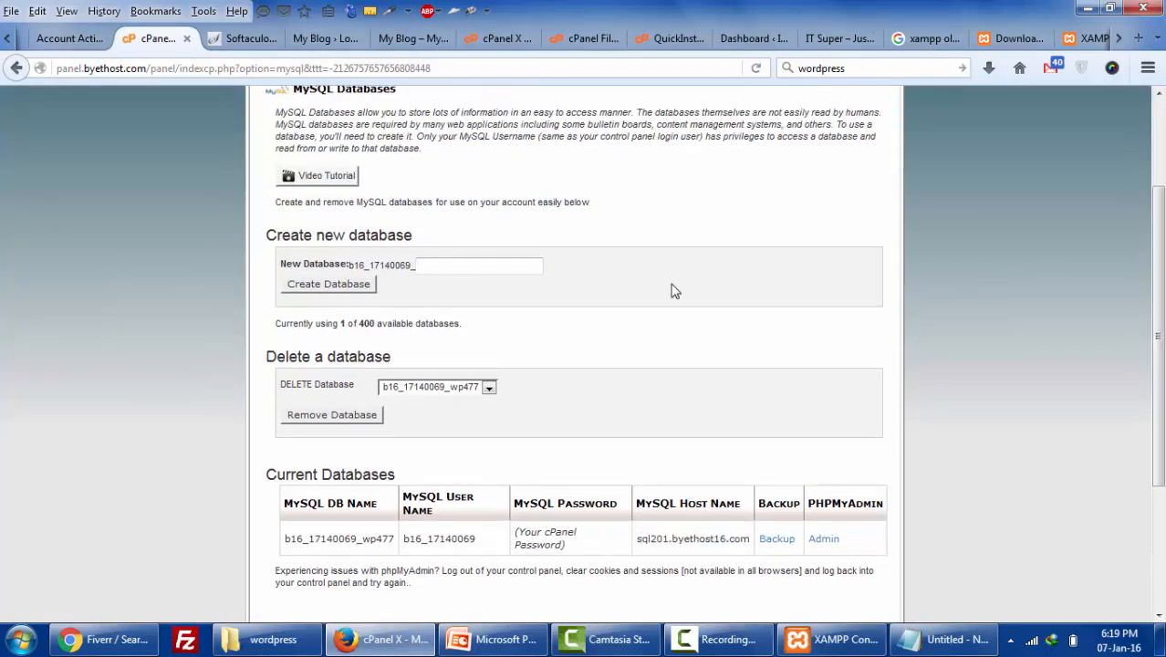
type("wp")
key("Down")
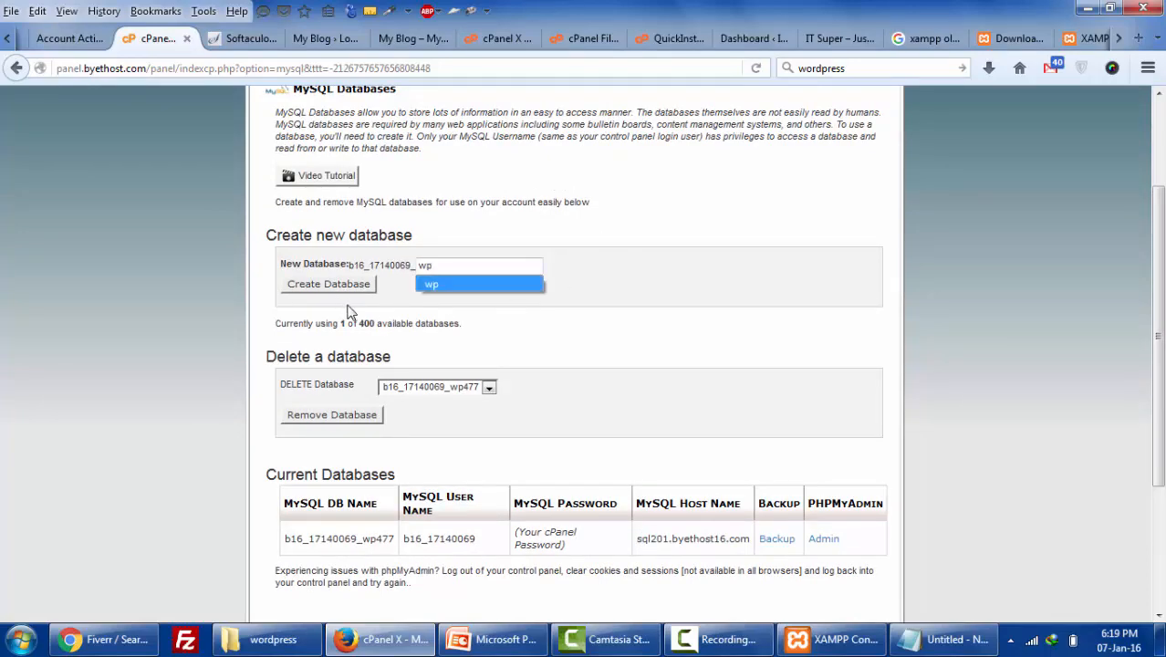
key("Return")
left_click(349, 285)
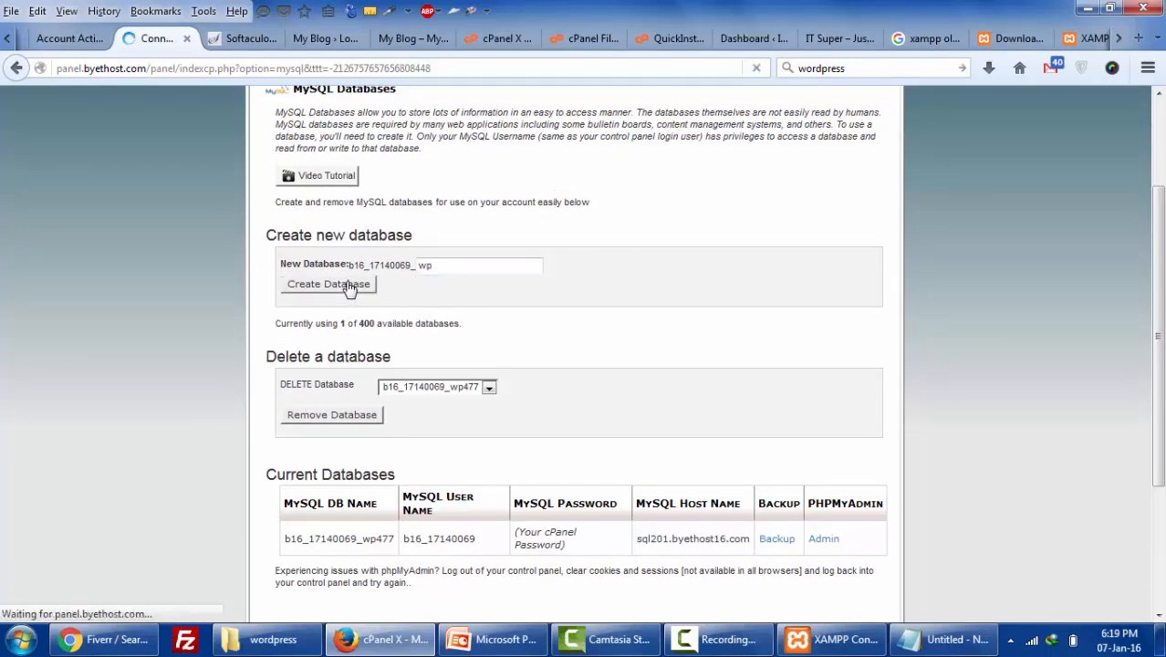
scroll(351, 301, "down", 7)
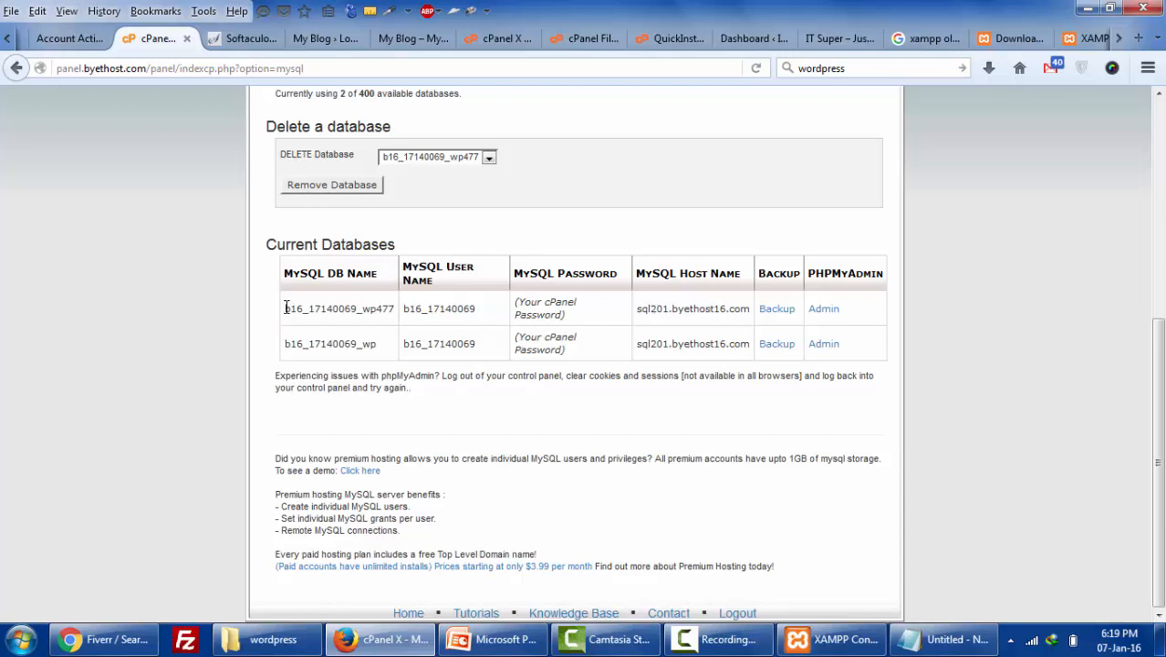
left_click_drag(286, 308, 368, 314)
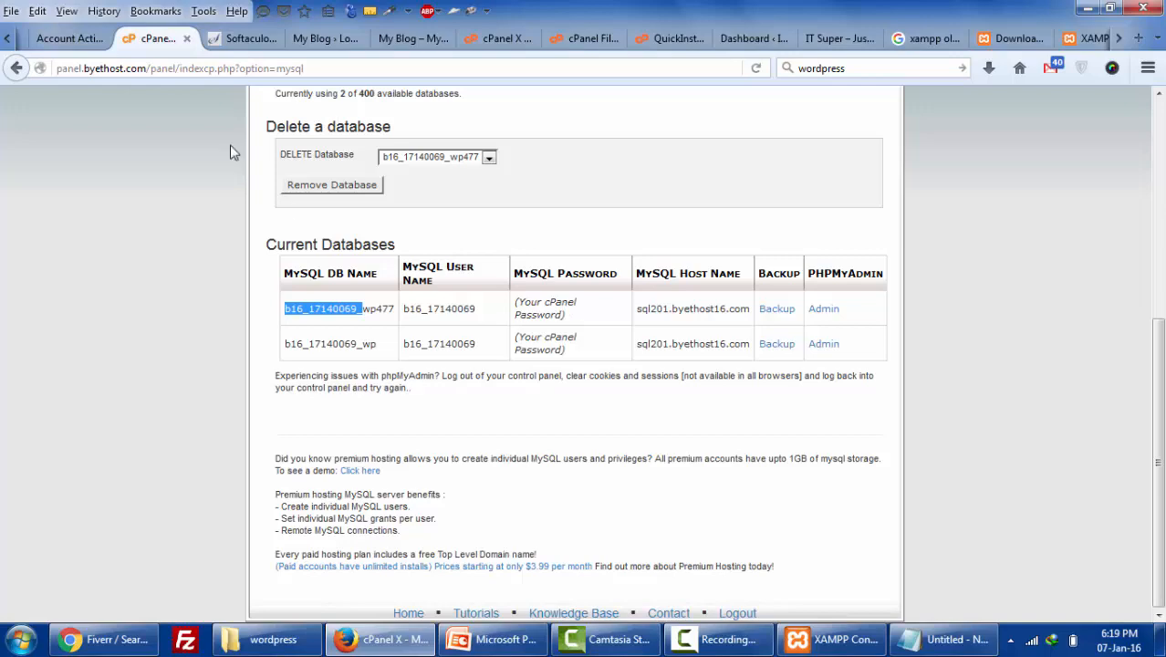
- Open the control panel home page in a new tab
left_click(472, 46)
left_click(171, 39)
scroll(247, 255, "up", 5)
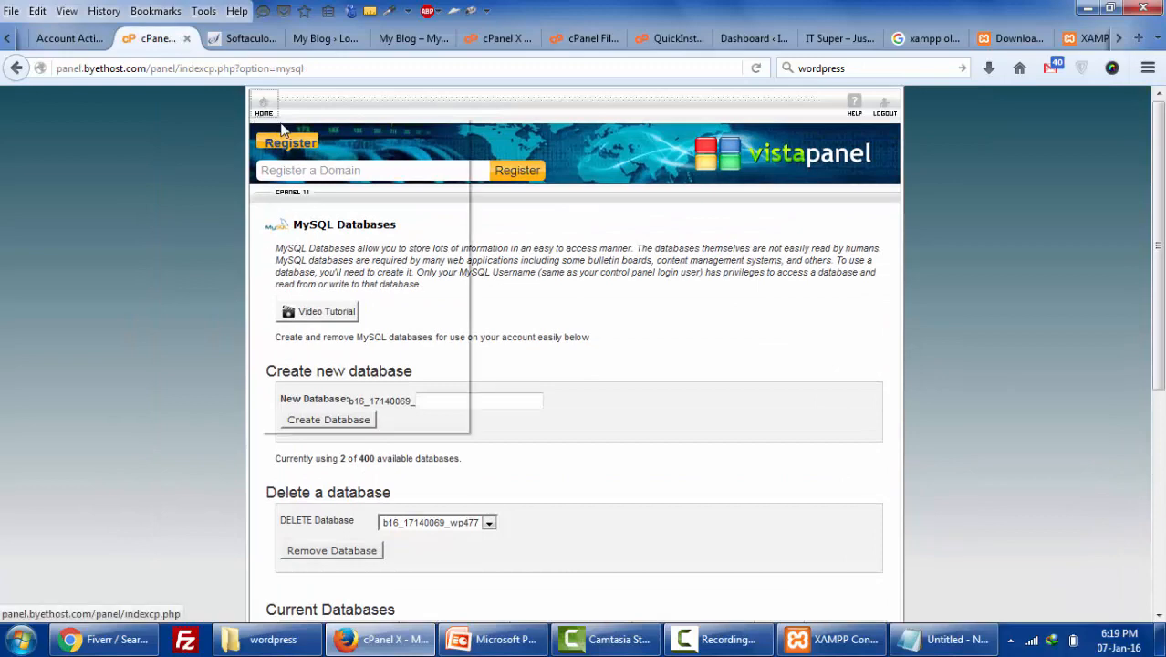
right_click(282, 131)
left_click(301, 125)
left_click(234, 39)
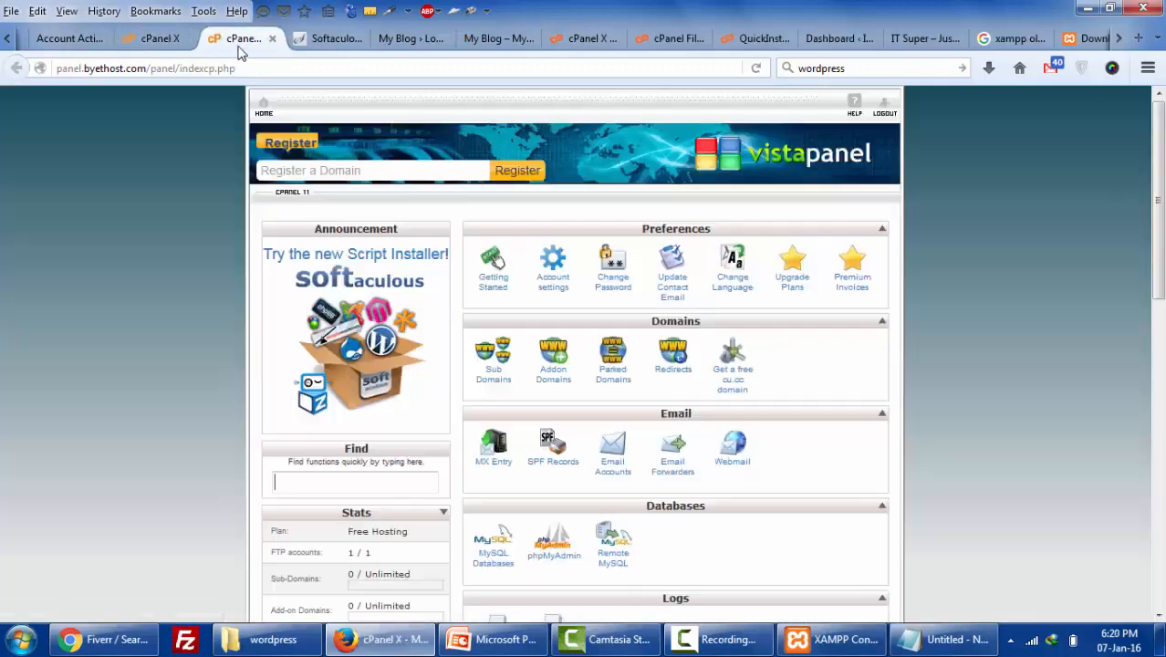
- Open the Online File Manager from the Files section in a new tab
scroll(566, 410, "down", 6)
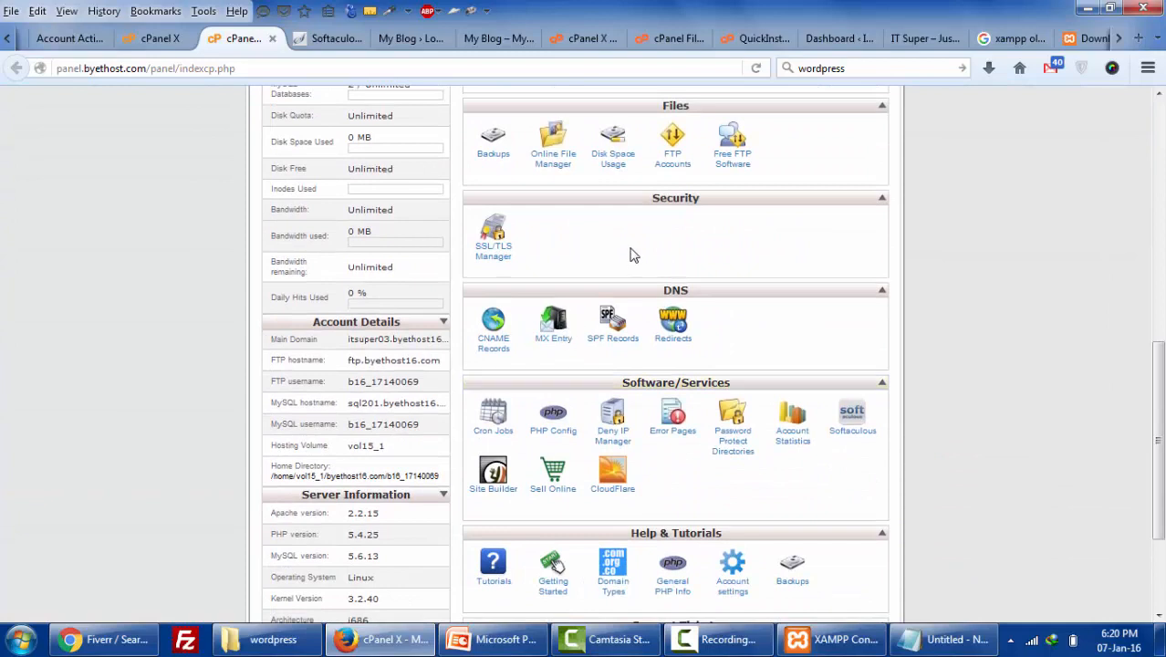
right_click(562, 164)
left_click(604, 176)
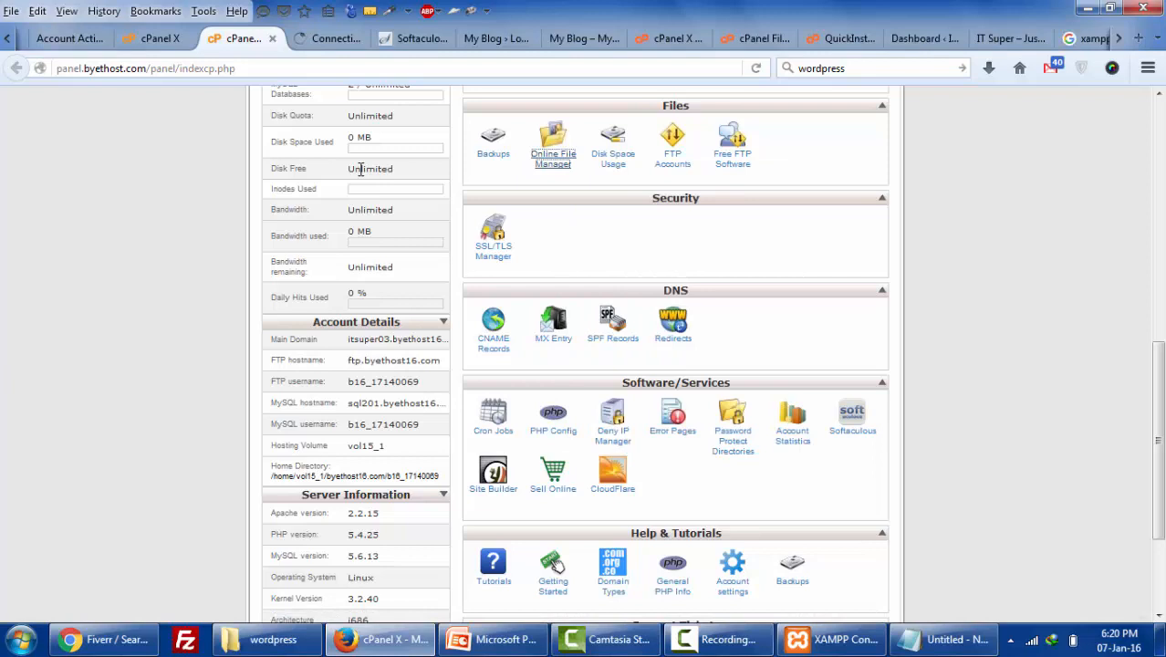
left_click(314, 40)
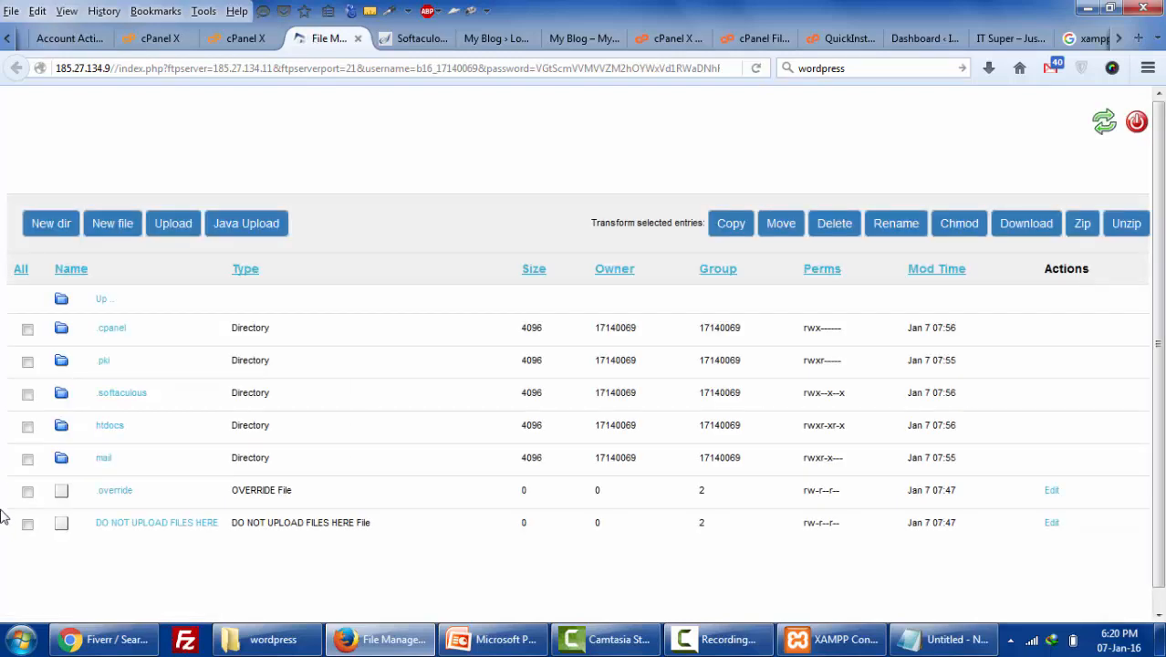
- Select all files and folders in htdocs and delete them
left_click(109, 427)
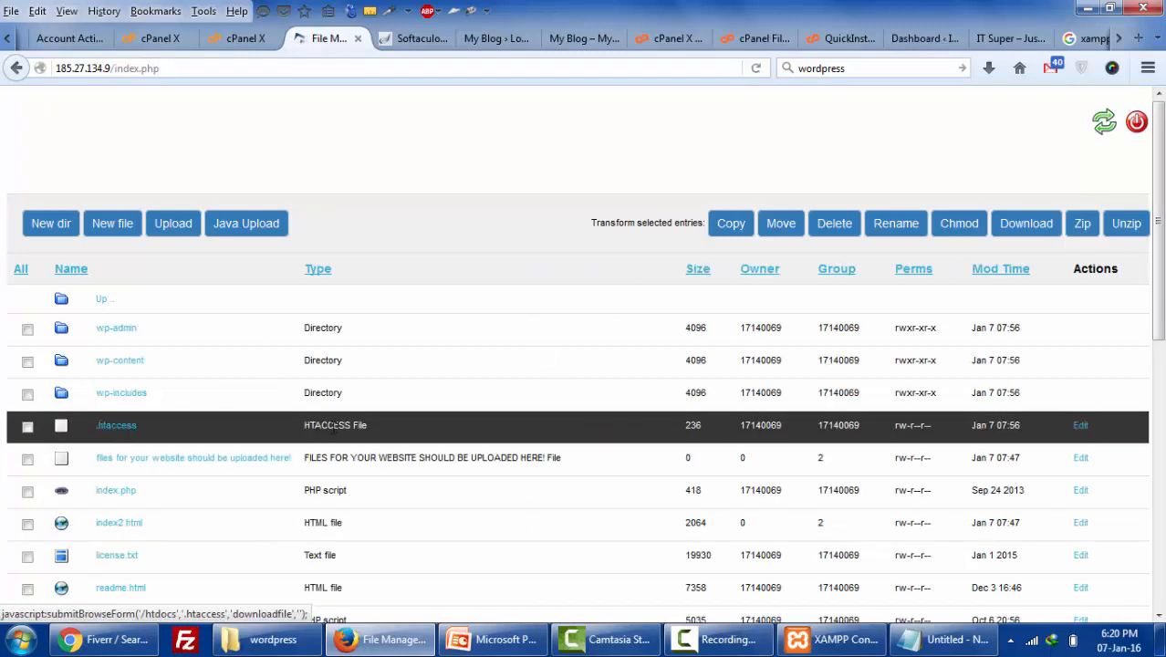
scroll(335, 425, "down", 7)
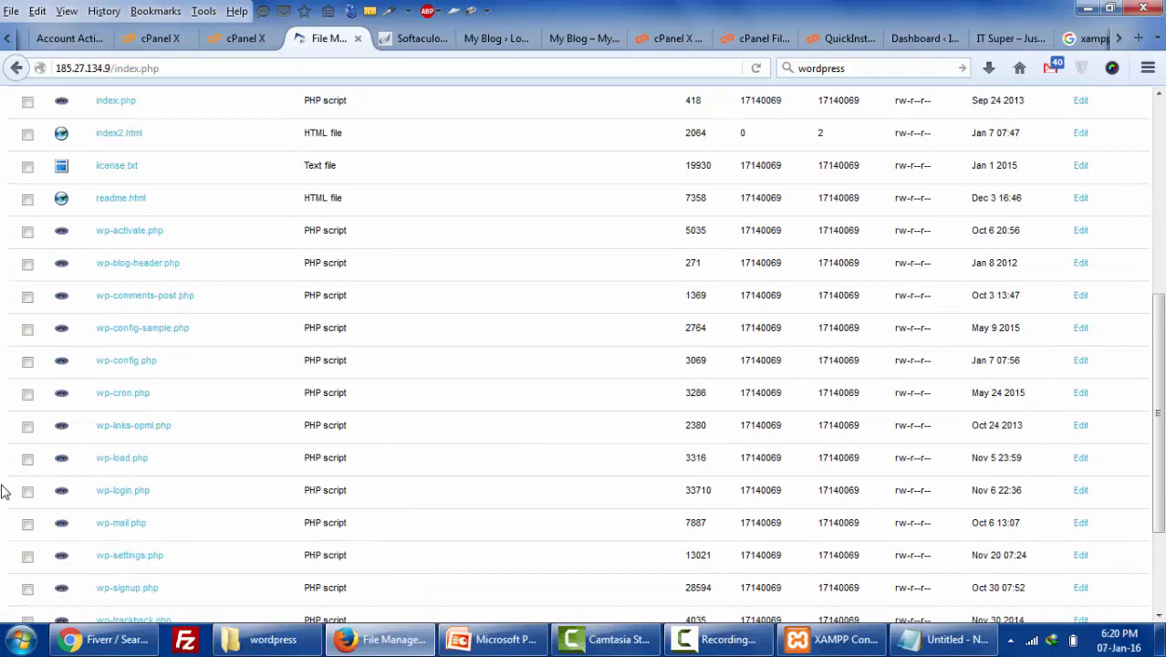
scroll(5, 490, "up", 7)
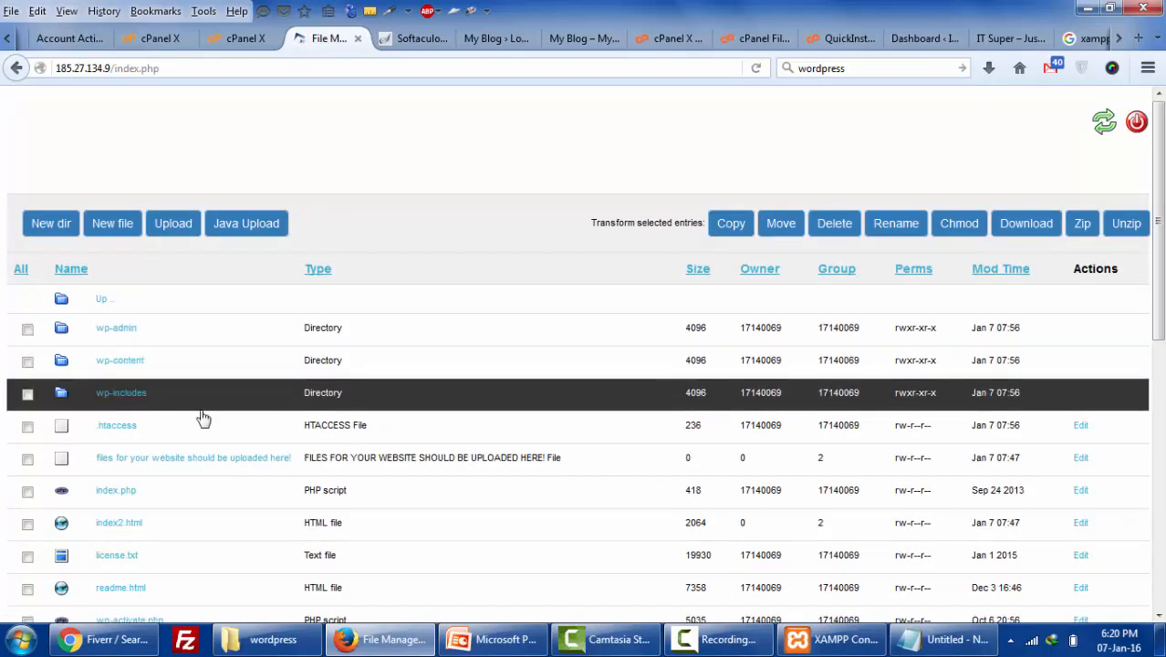
scroll(164, 396, "down", 1)
scroll(133, 383, "down", 1)
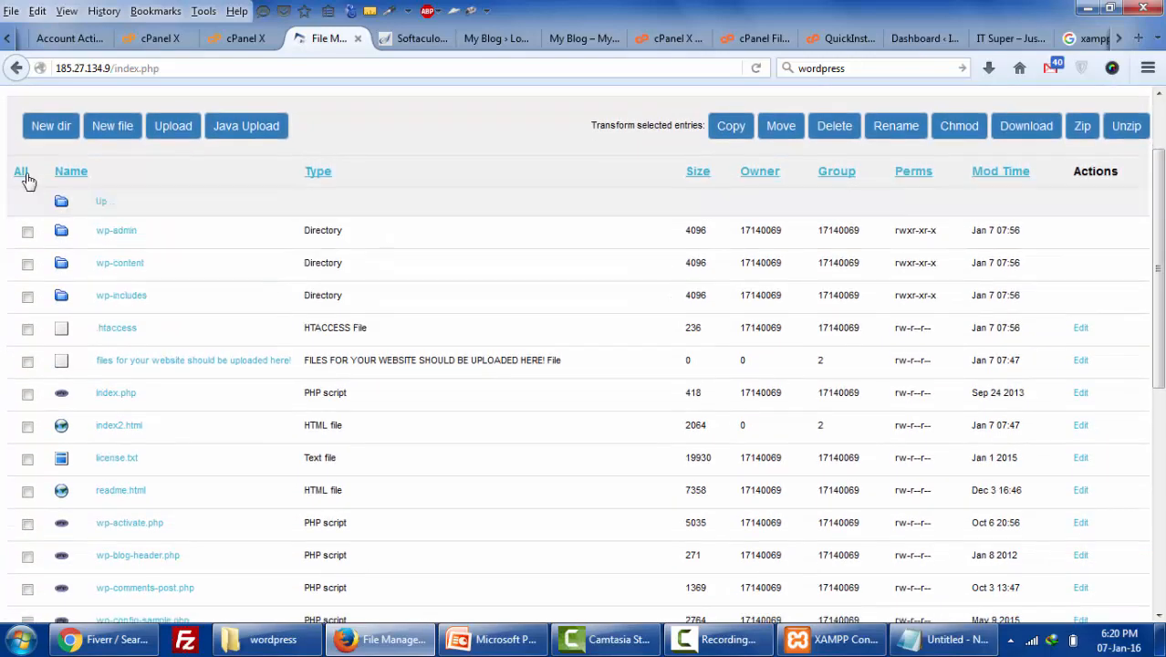
left_click(21, 172)
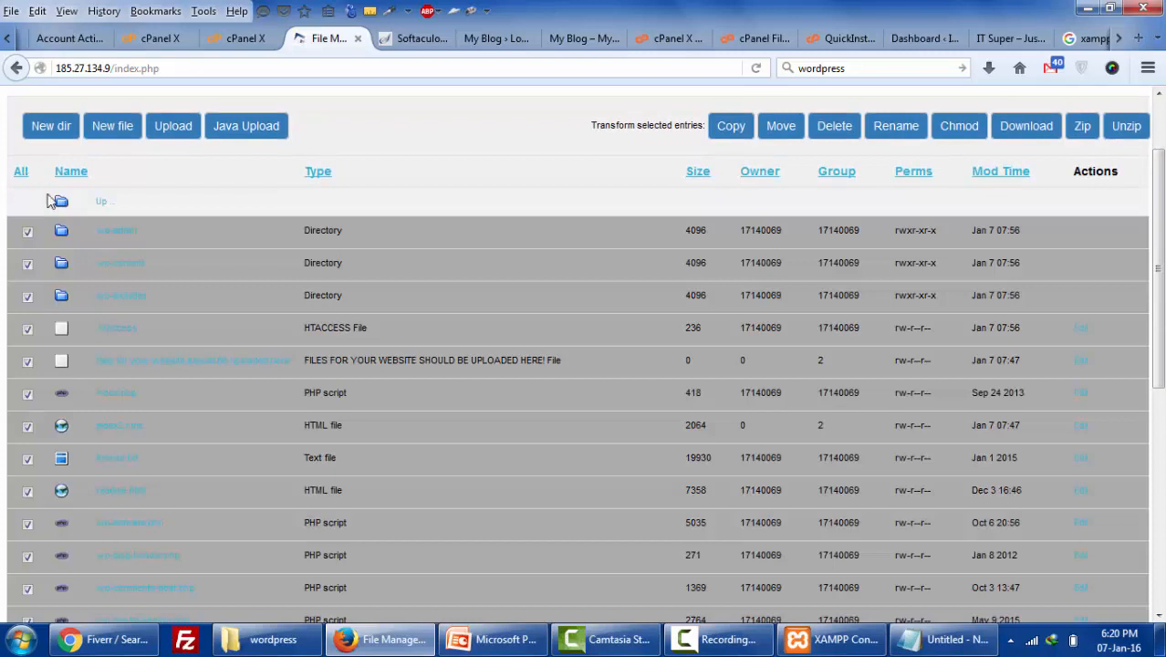
left_click(833, 137)
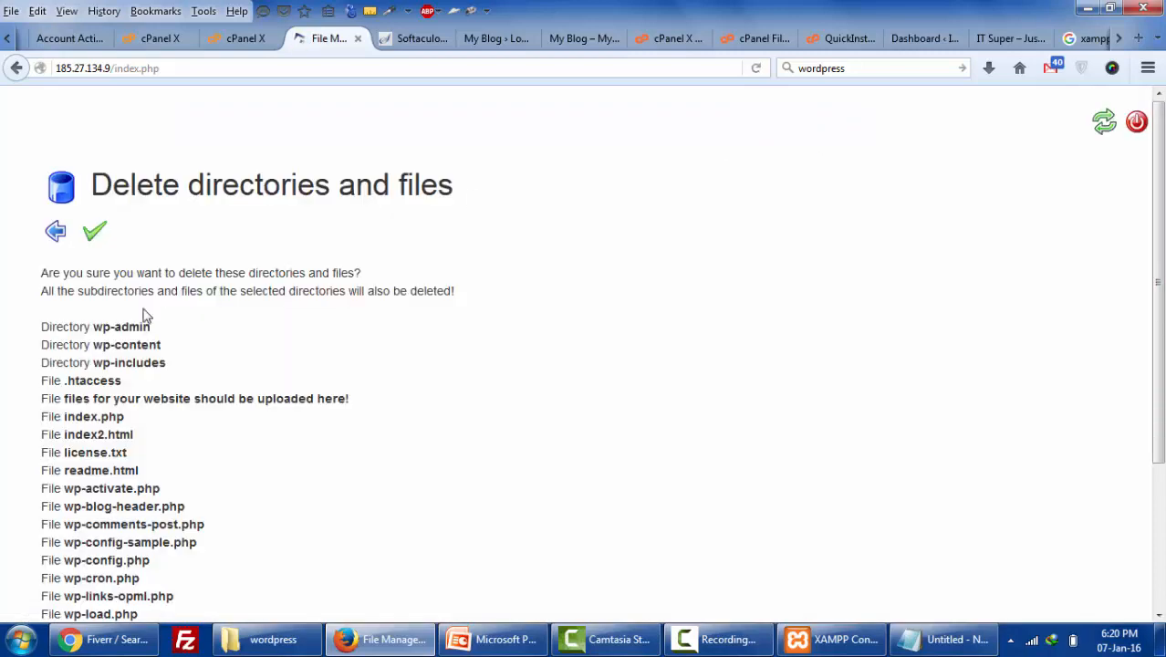
left_click(93, 235)
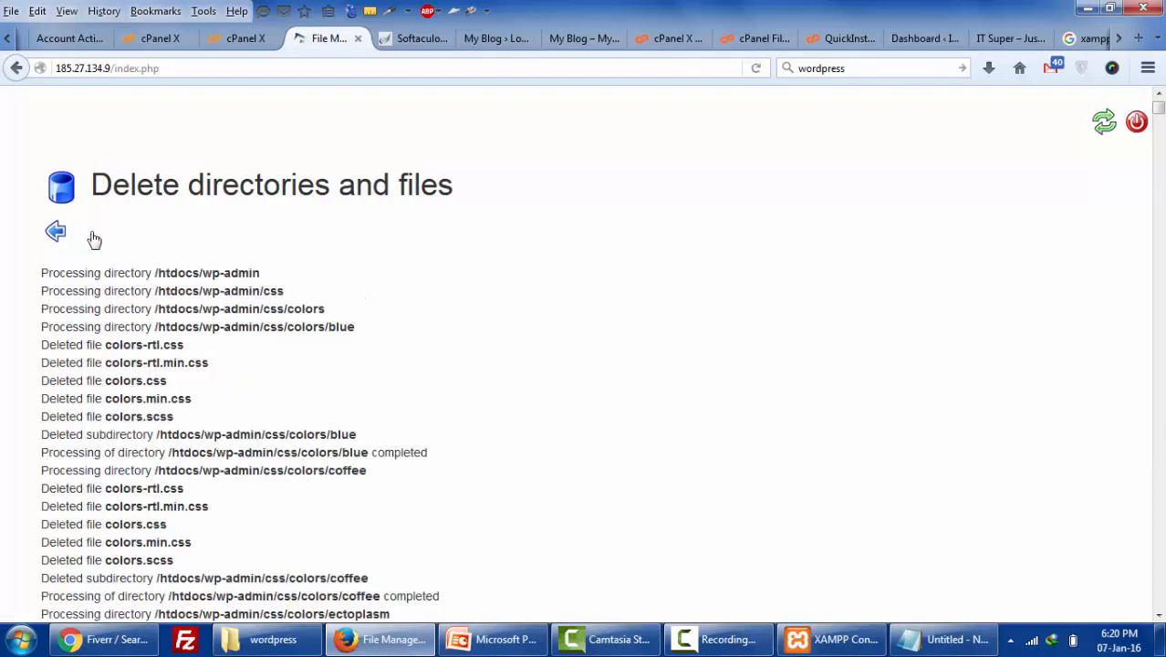
- Go back to the file listing, then return to the control panel dashboard
scroll(185, 326, "down", 5)
scroll(185, 326, "up", 5)
left_click(62, 235)
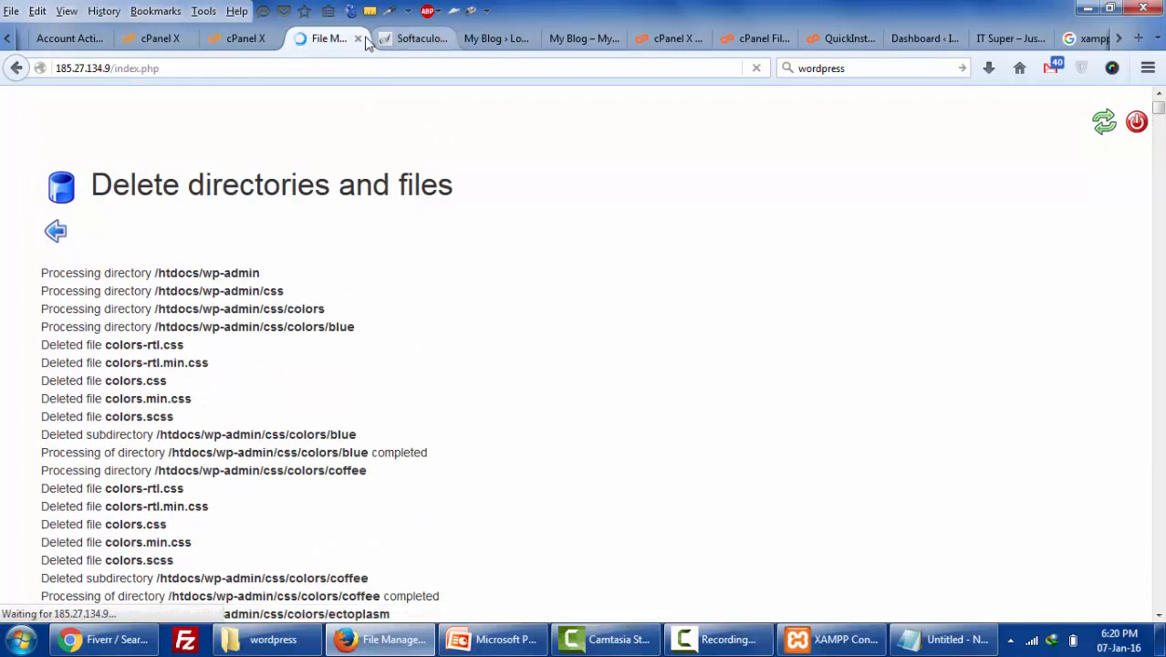
left_click(219, 44)
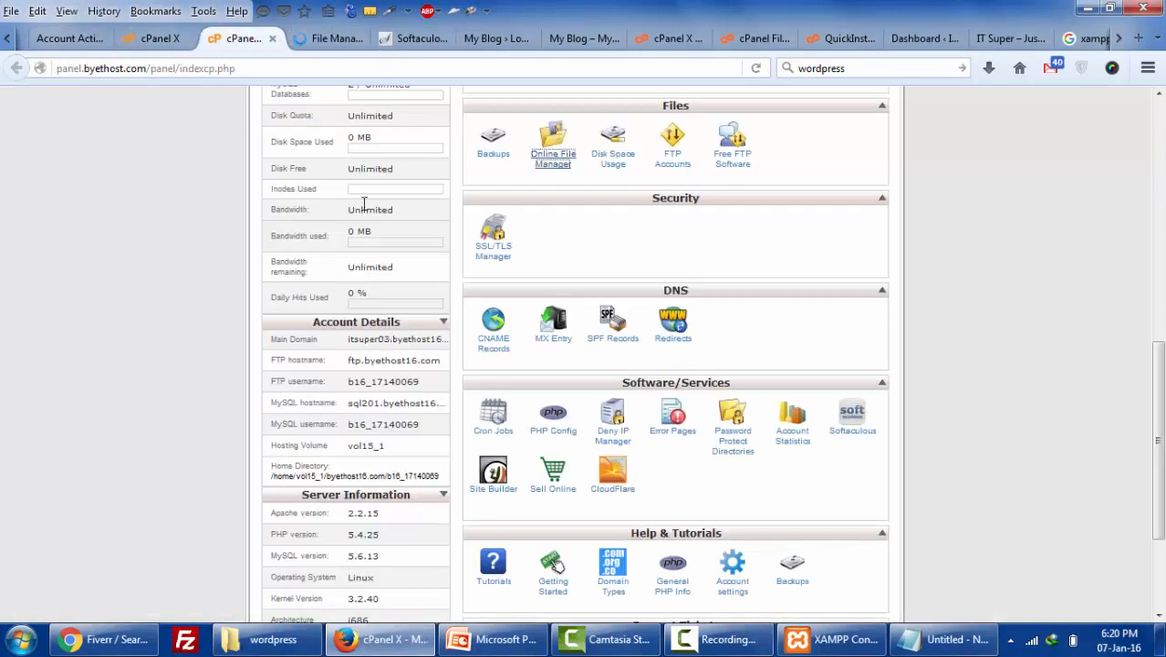
- Reload the blog to confirm an empty Directory Listing, close the stale login tab, and return to File Manager
left_click(483, 40)
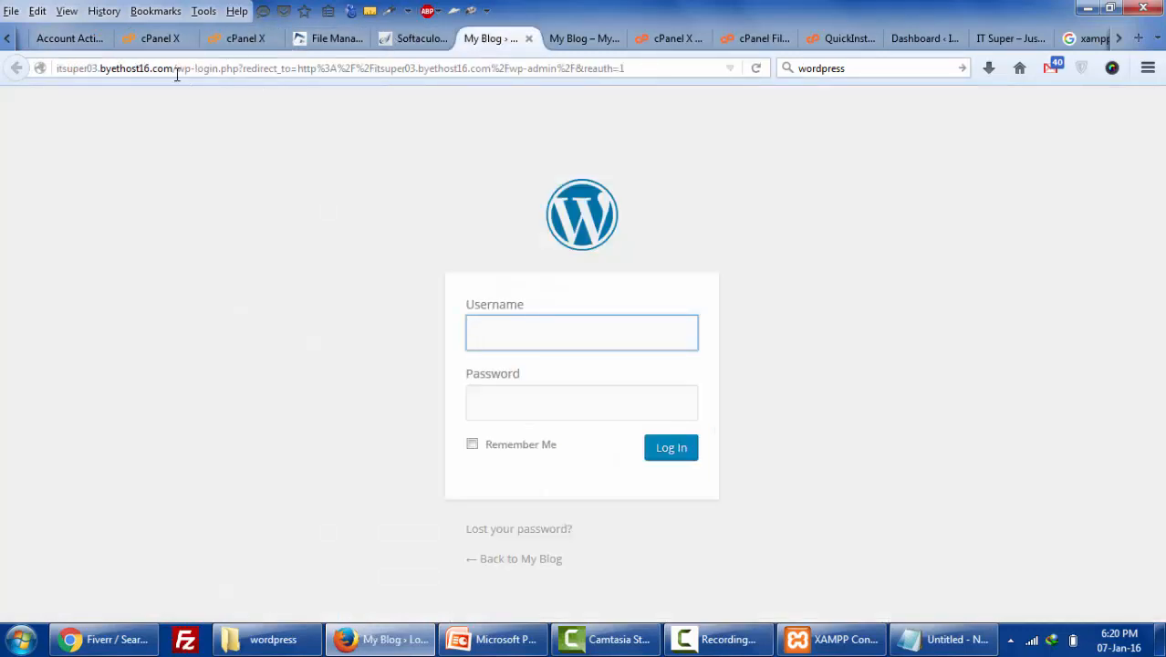
left_click(598, 38)
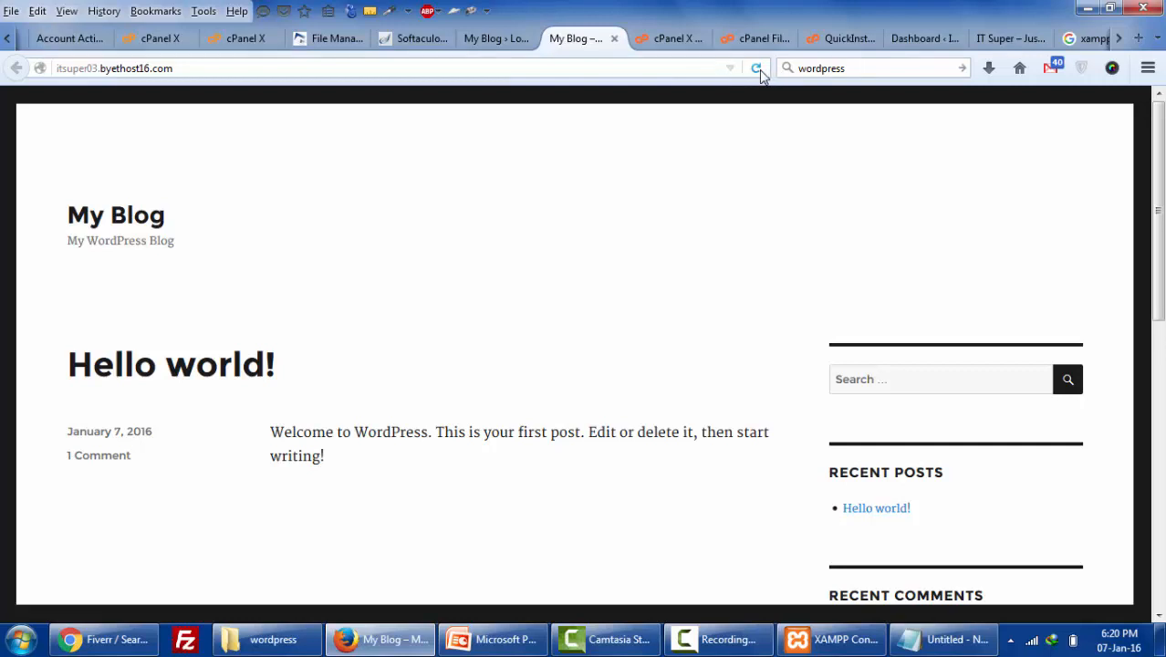
left_click(758, 70)
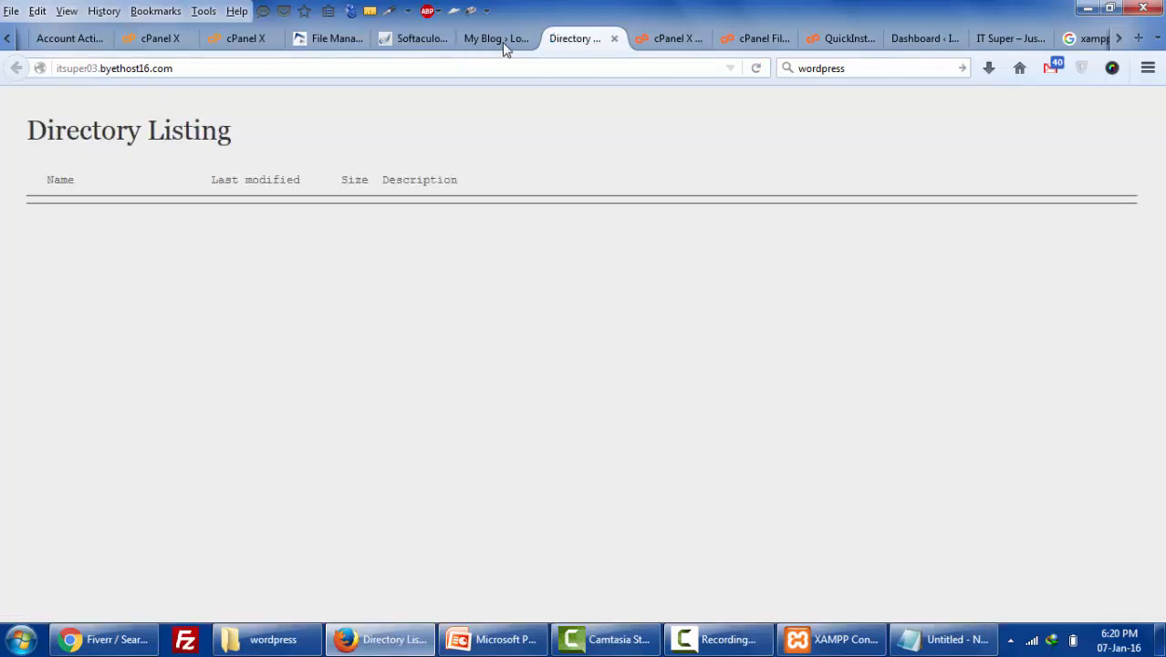
left_click(483, 38)
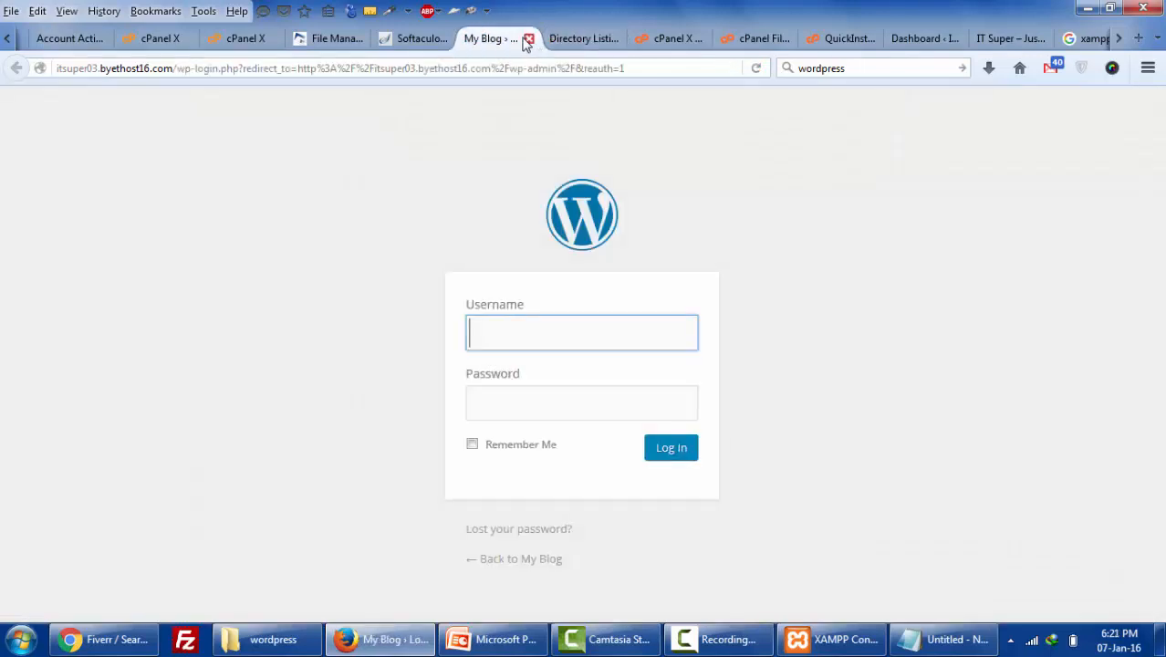
left_click(528, 40)
left_click(334, 45)
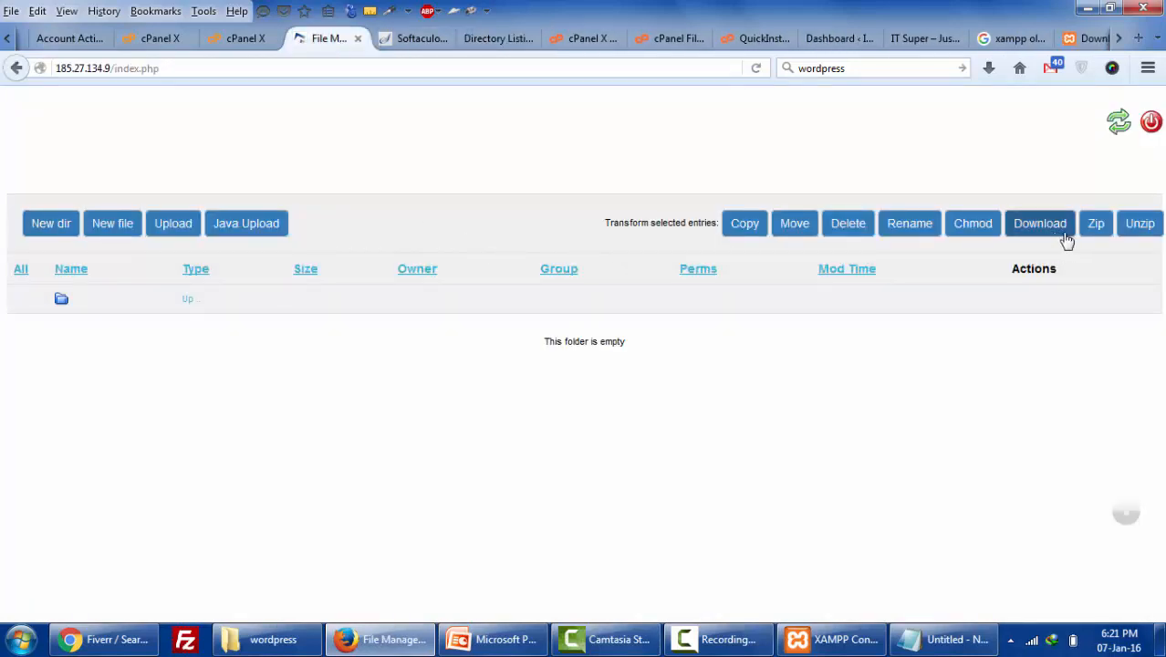
- Upload wordpress-4.4.zip as an archive to be extracted into /htdocs
left_click(177, 235)
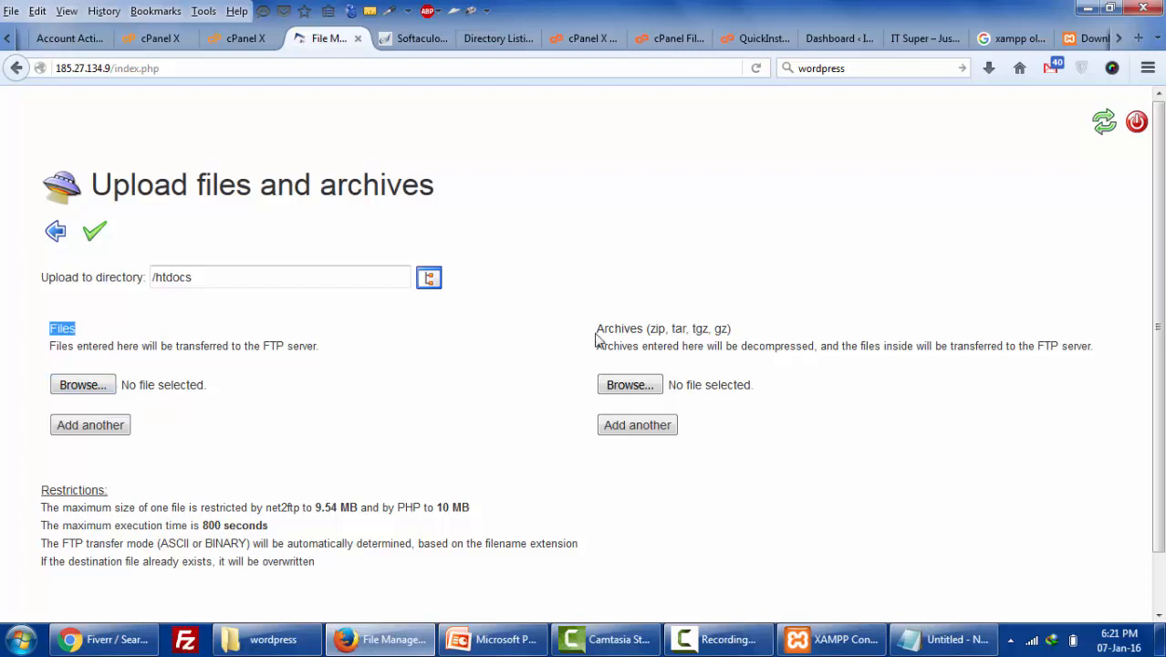
left_click_drag(653, 333, 673, 344)
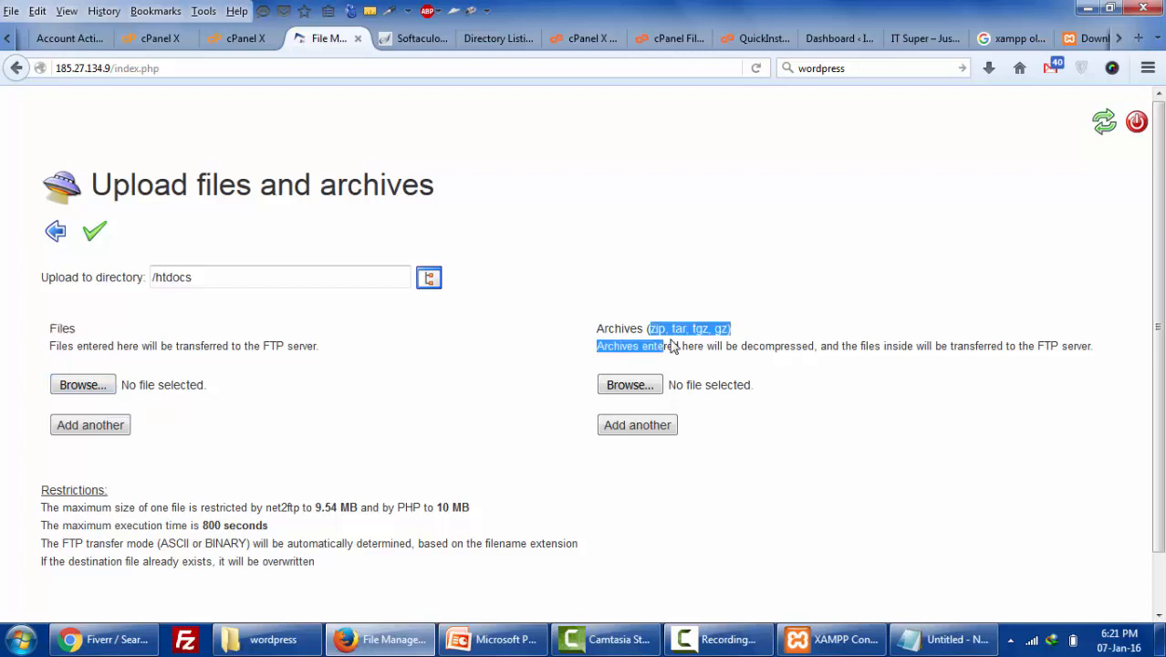
left_click(653, 387)
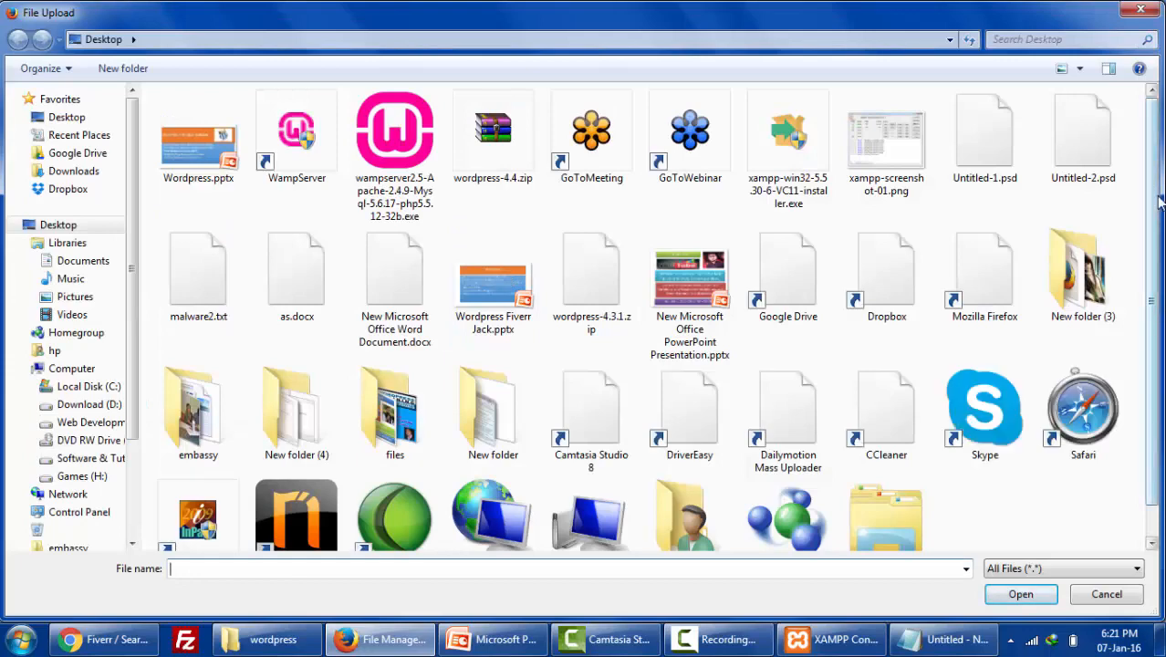
double_click(481, 153)
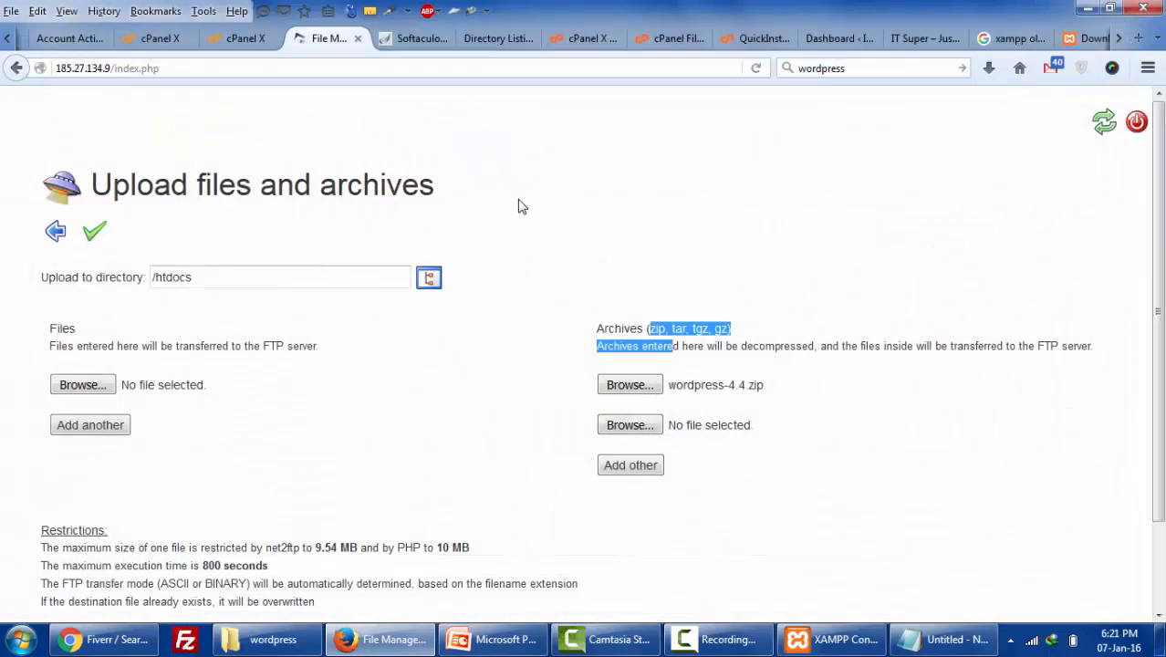
left_click(105, 237)
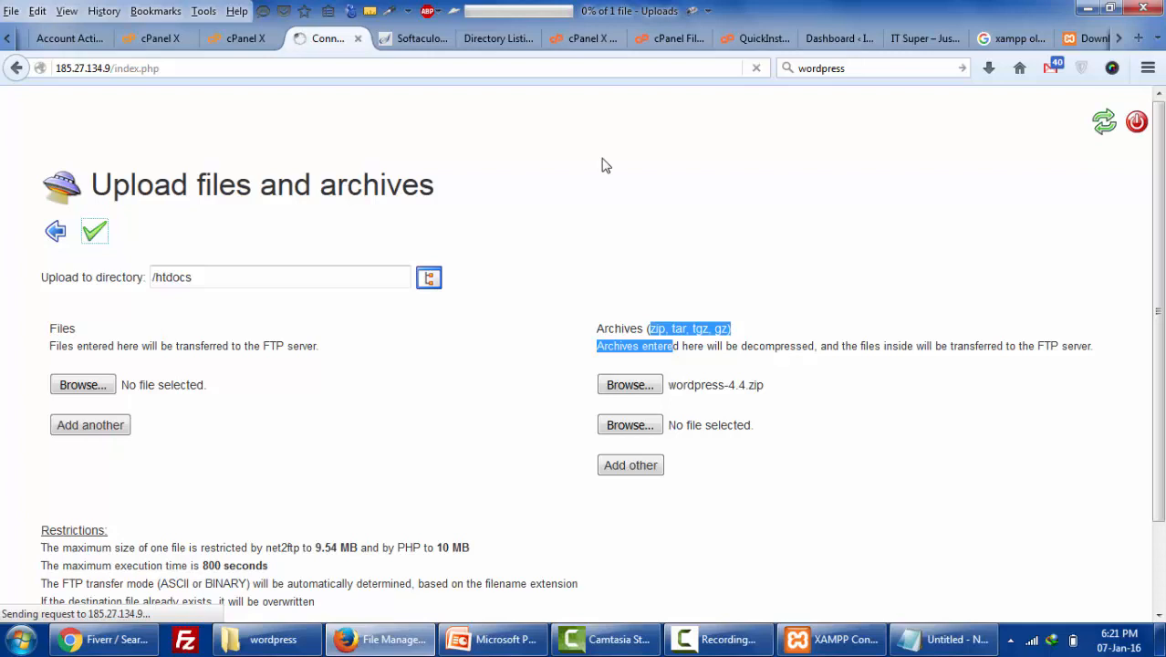
- Check the wordpress-4.4.zip upload progress in Firefox's Uploads window, then close it
left_click(552, 11)
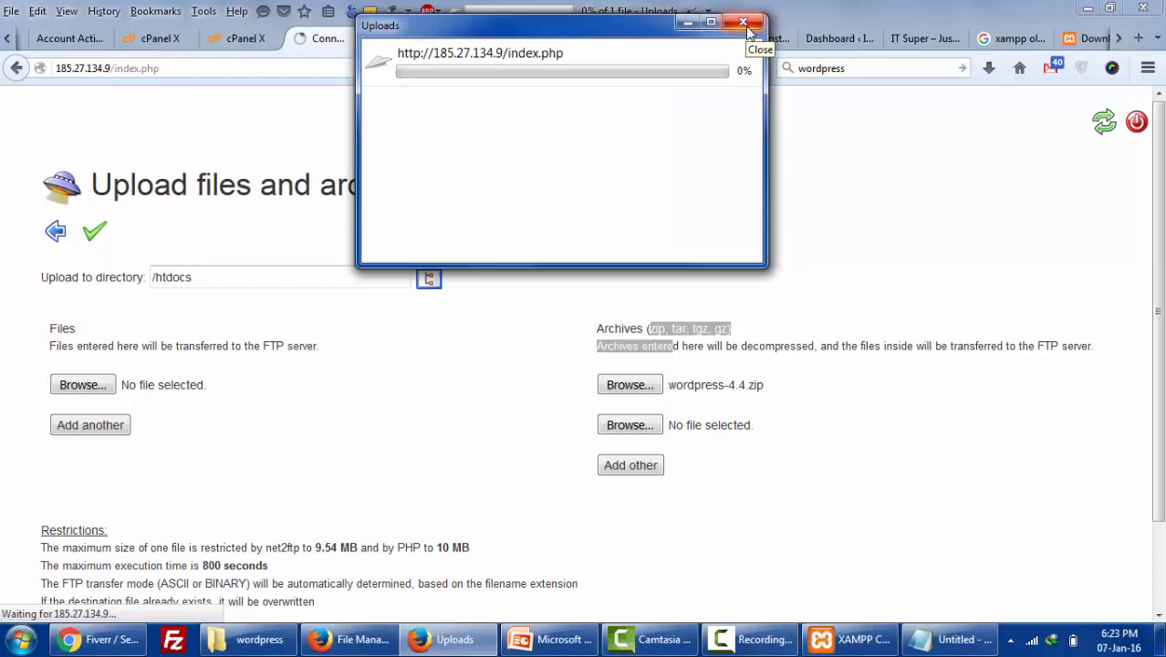
left_click(746, 27)
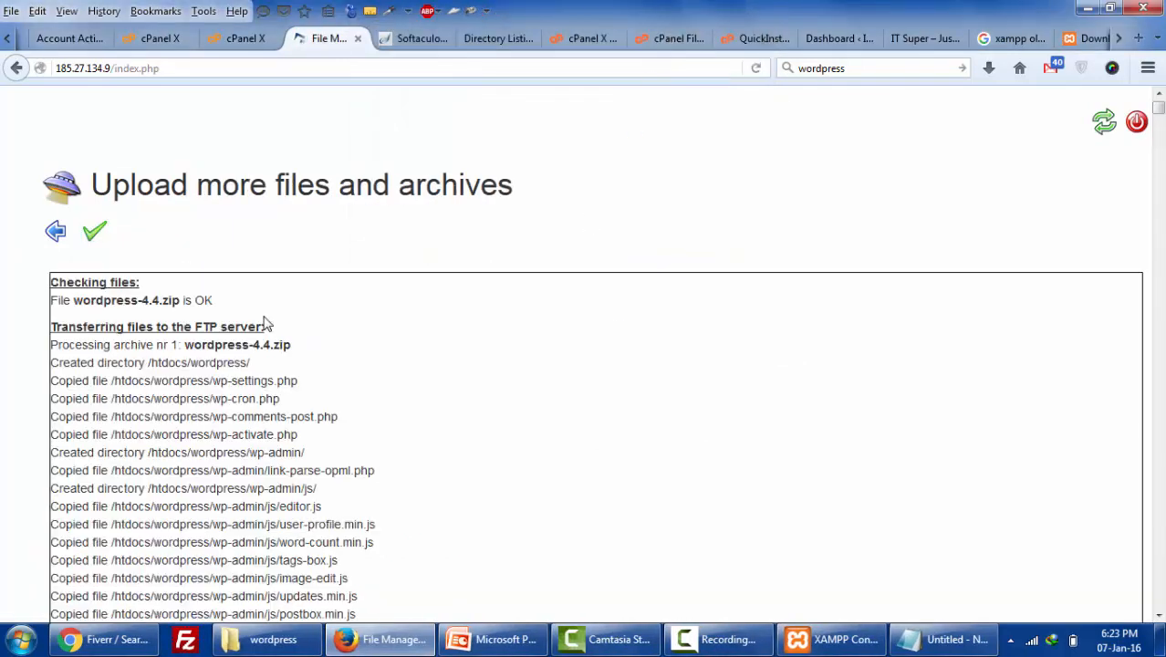
- Continue past the net2ftp upload results and return to the server's file listing
scroll(263, 326, "down", 4)
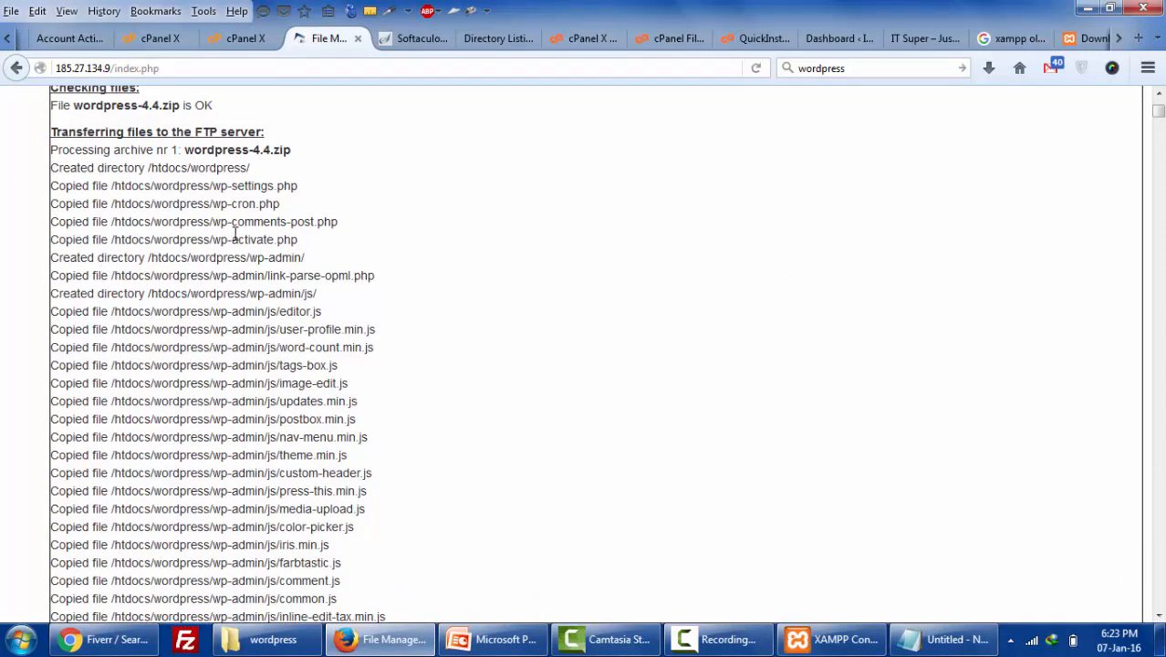
scroll(170, 363, "up", 4)
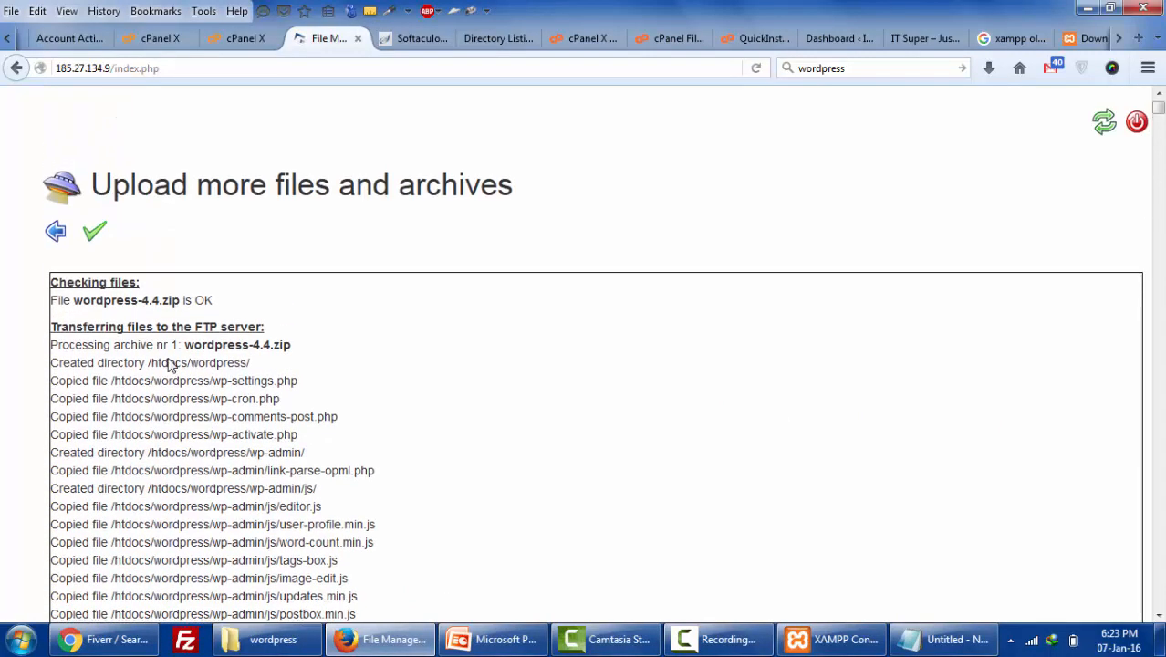
left_click(95, 236)
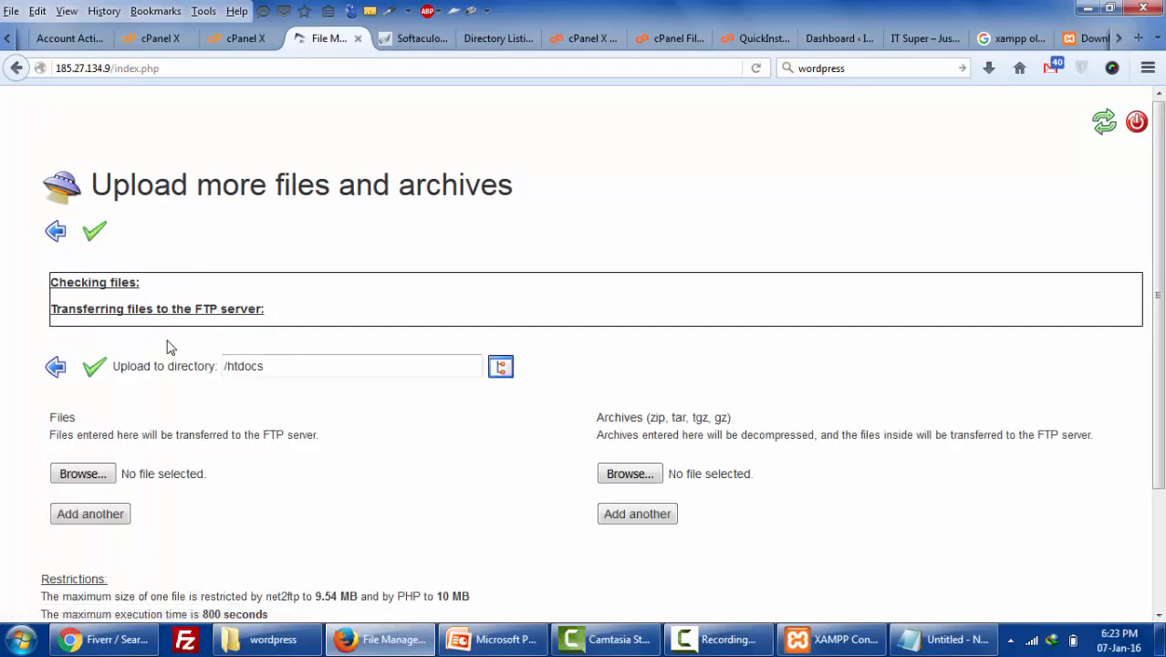
scroll(169, 347, "down", 3)
scroll(87, 262, "up", 3)
left_click(57, 234)
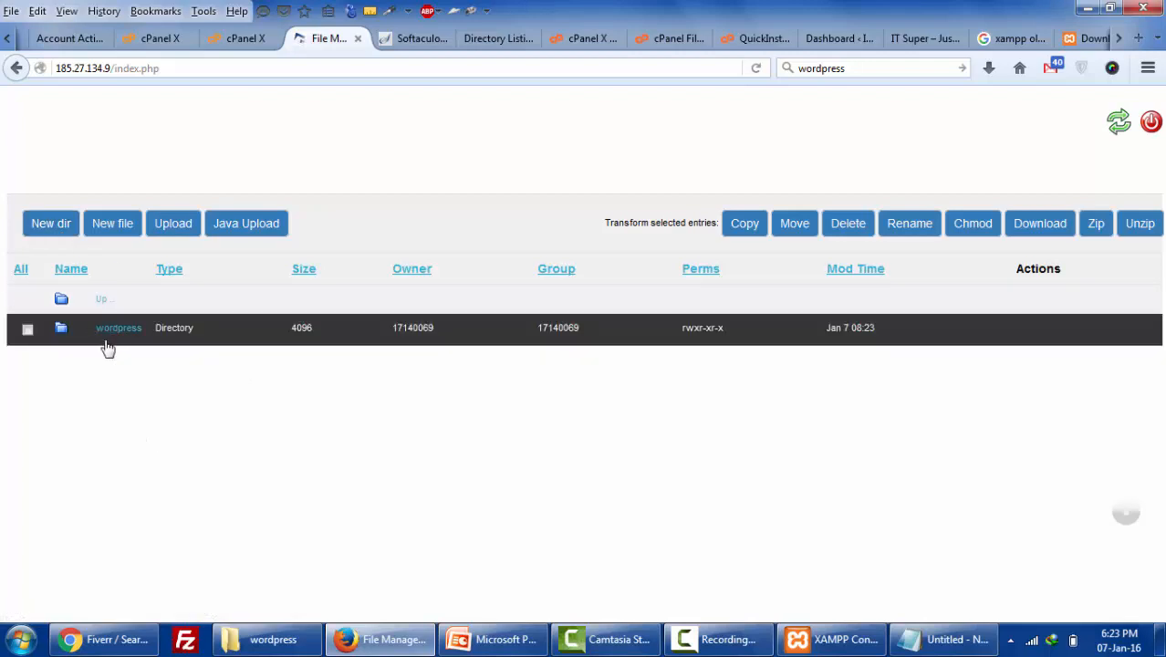
- Reload the live site's Directory Listing to see the wordpress folder, then open it in File Manager
left_click(493, 39)
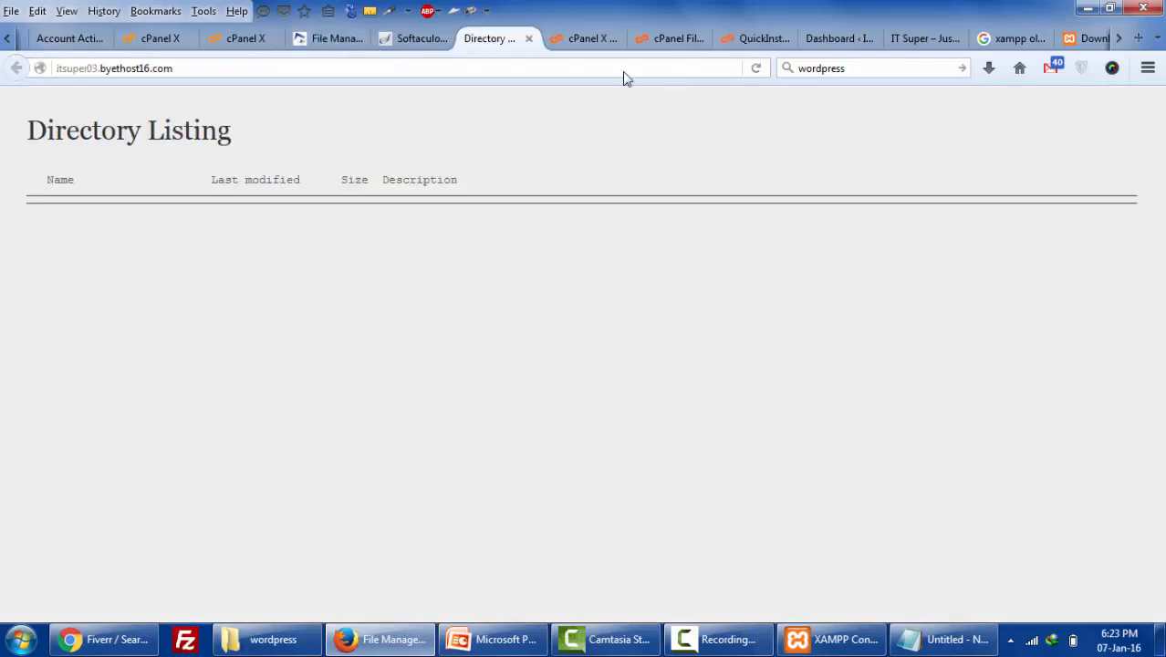
left_click(756, 69)
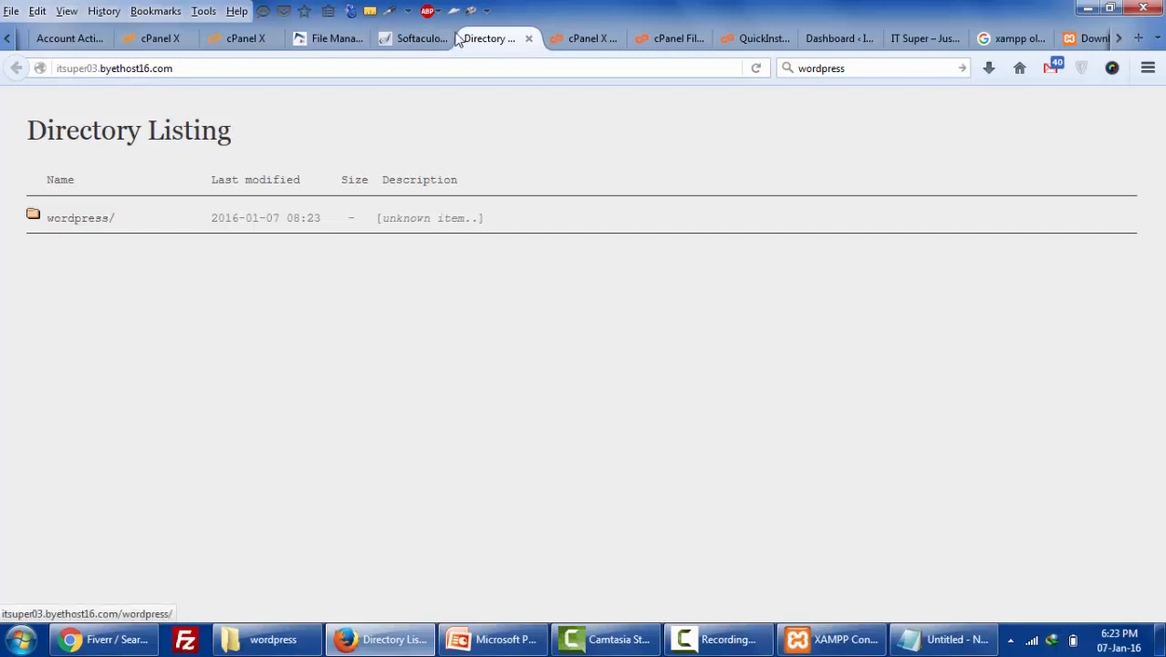
left_click(418, 45)
left_click(505, 42)
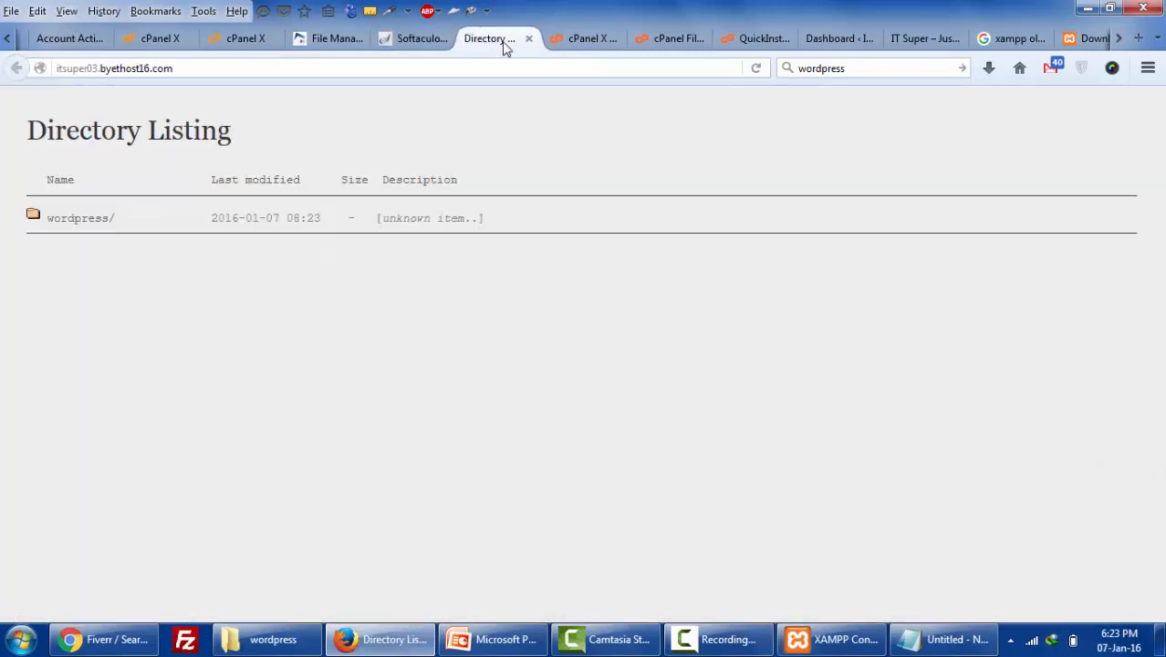
left_click(241, 41)
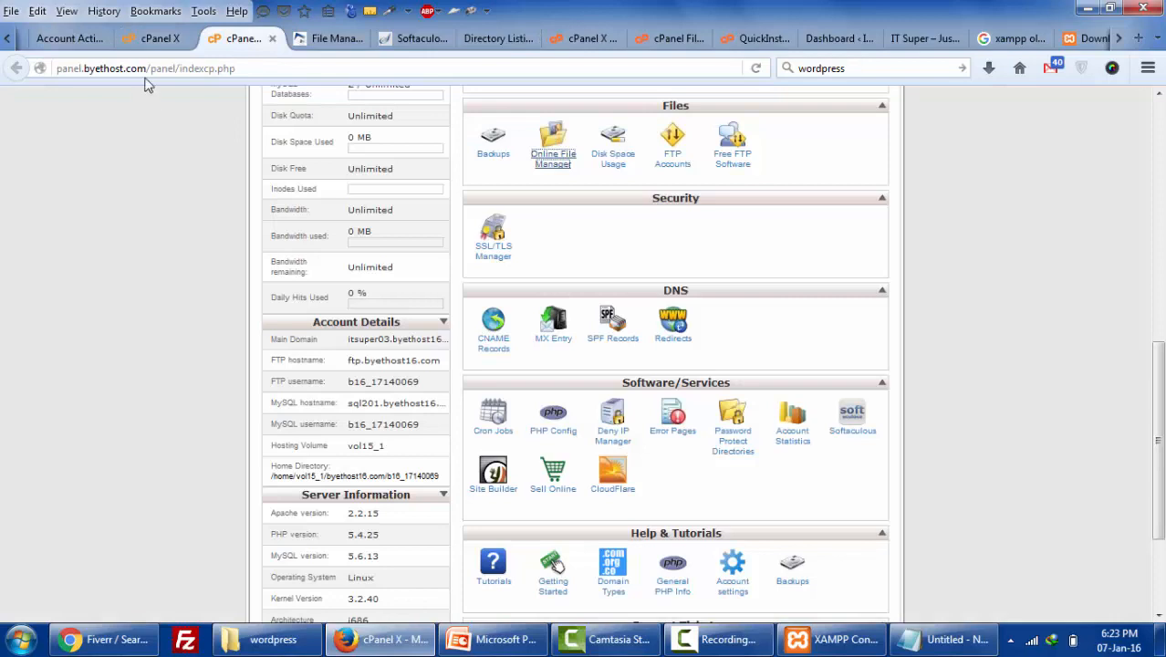
left_click(303, 38)
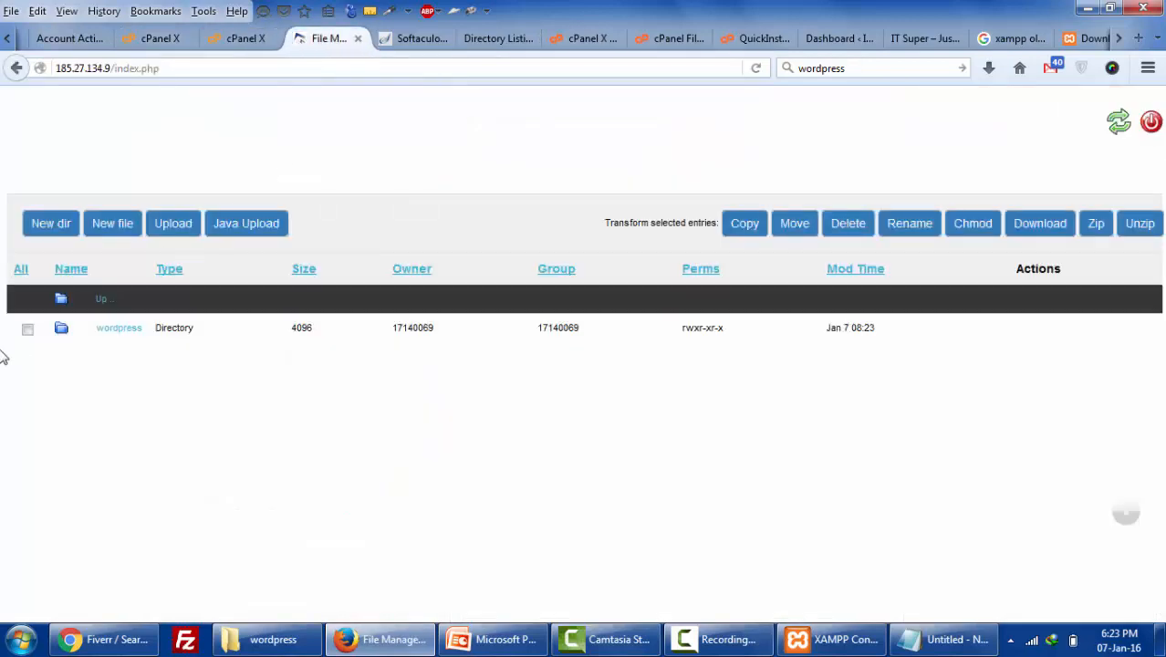
left_click(107, 330)
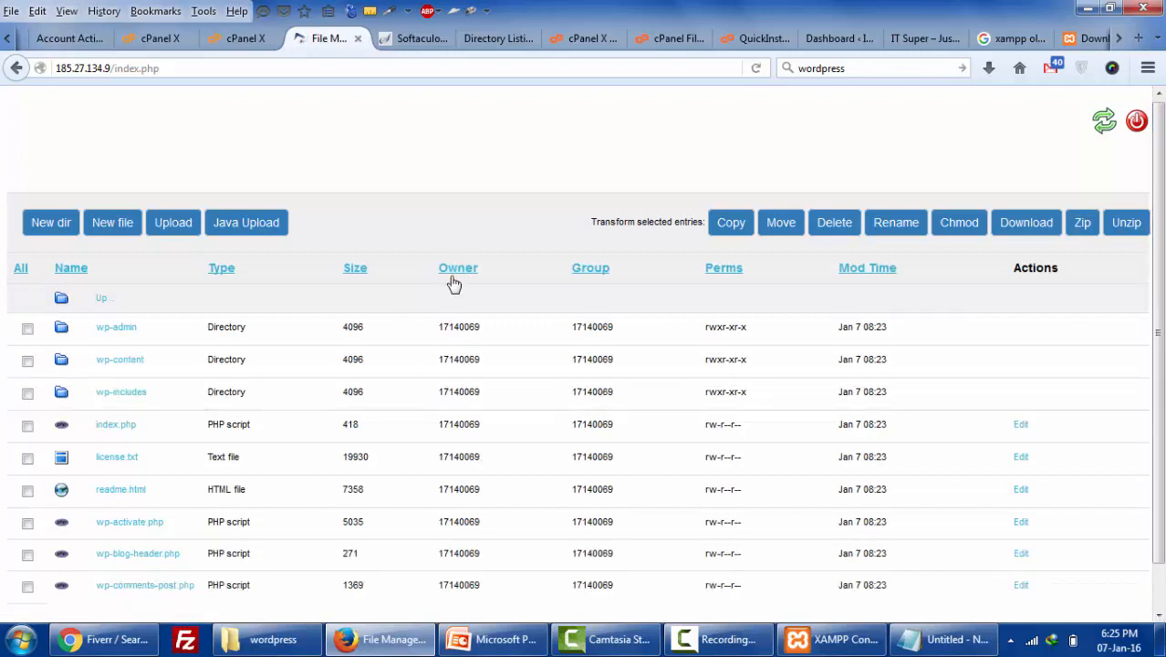
- Check every entry inside /htdocs/wordpress and choose Move for them
scroll(220, 372, "down", 1)
scroll(251, 436, "up", 1)
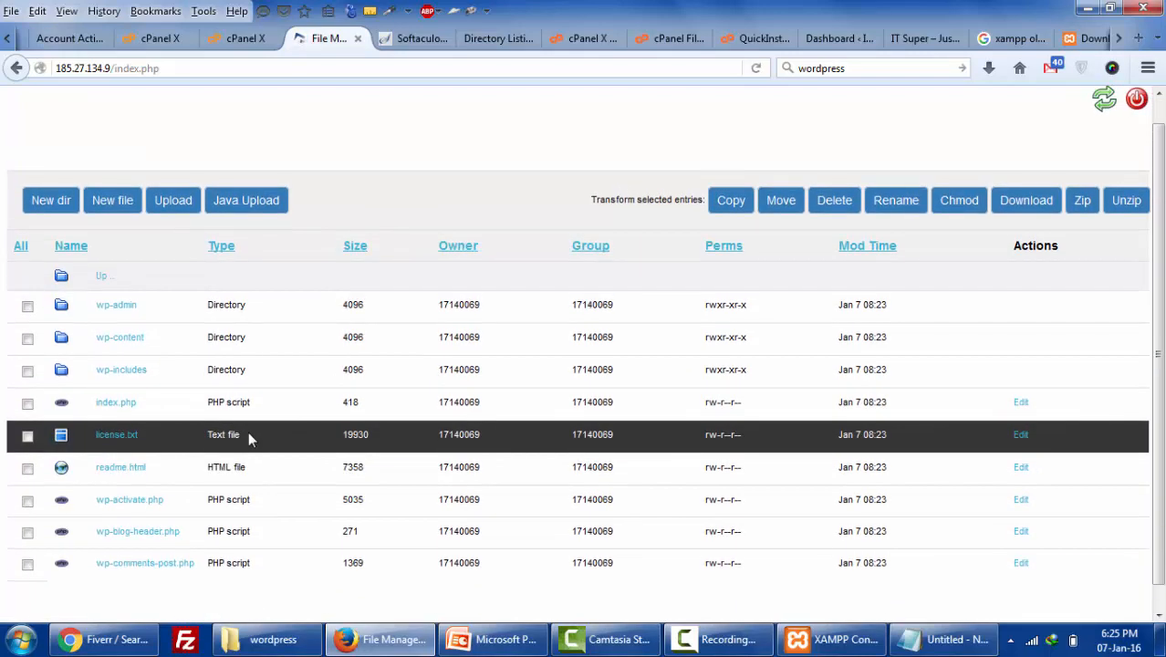
scroll(3, 311, "down", 1)
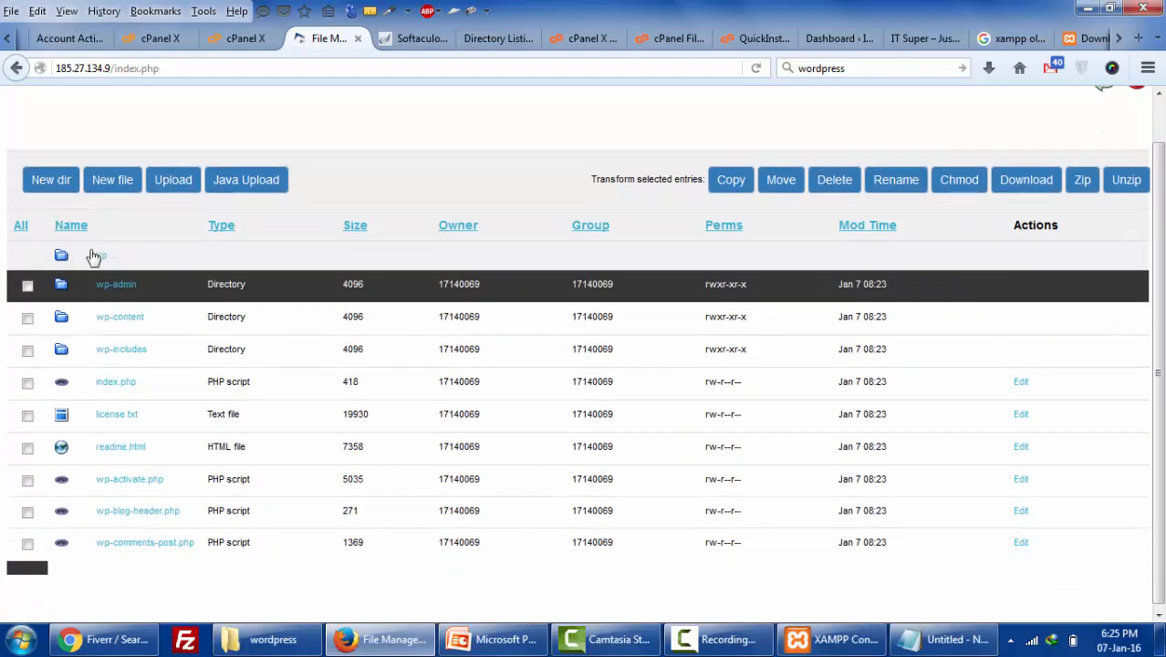
left_click(22, 224)
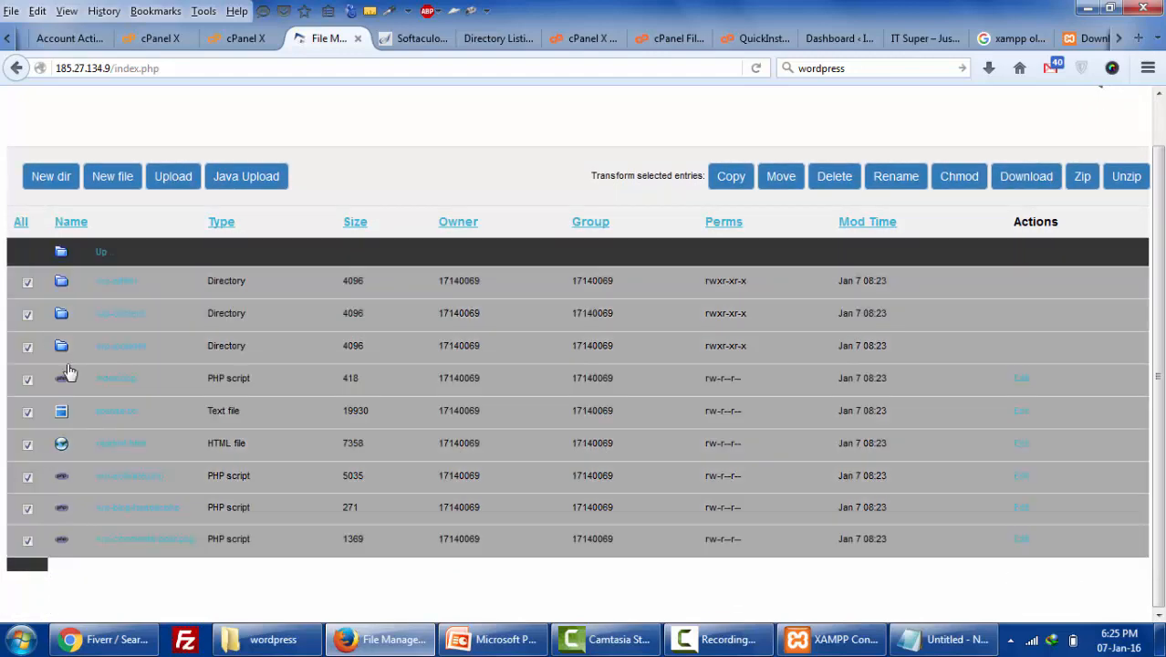
left_click(786, 176)
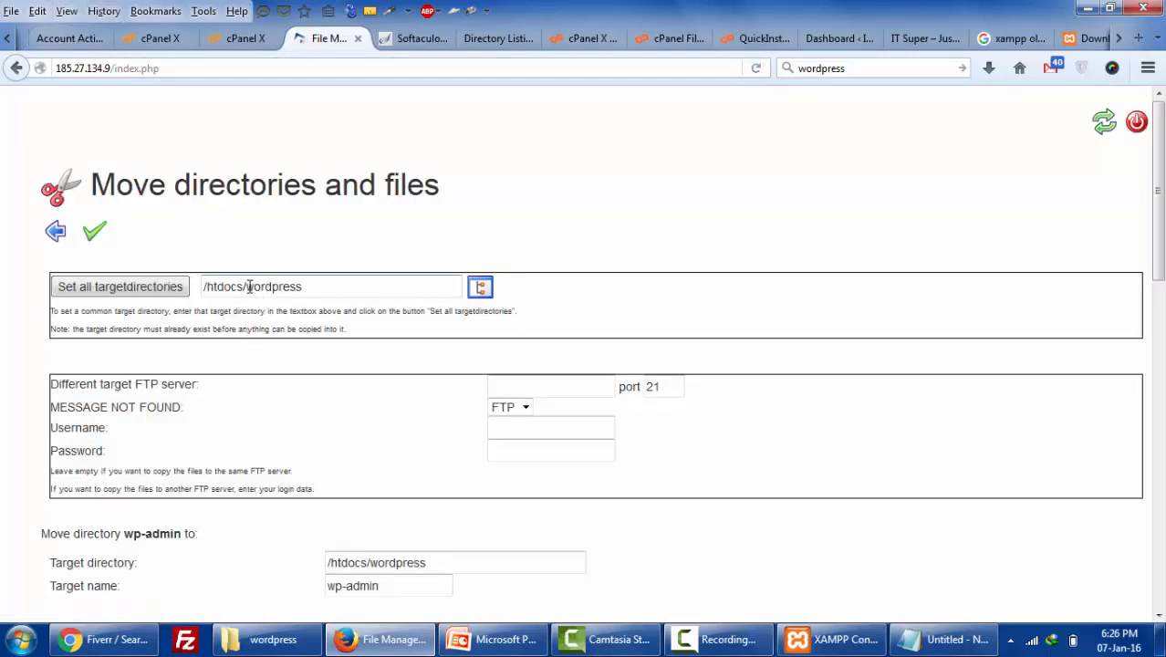
- Set /htdocs/ as every entry's target directory, move them there, and go back
left_click_drag(249, 287, 338, 287)
key("BackSpace")
left_click(111, 289)
scroll(396, 491, "down", 2)
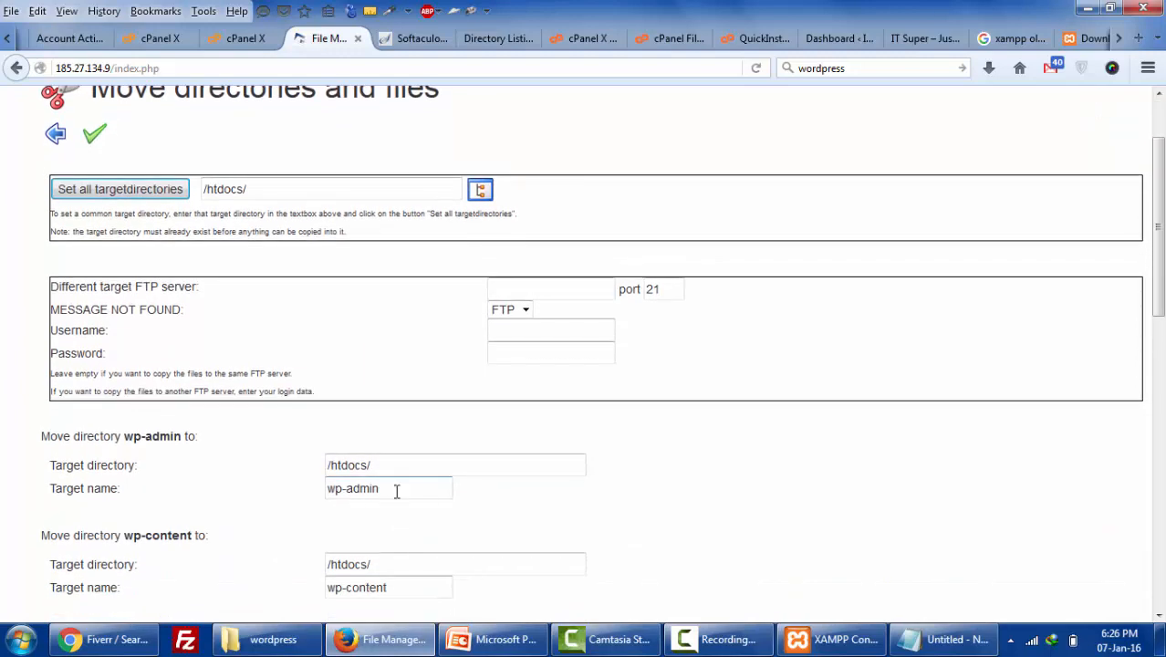
left_click(398, 472)
scroll(407, 570, "down", 15)
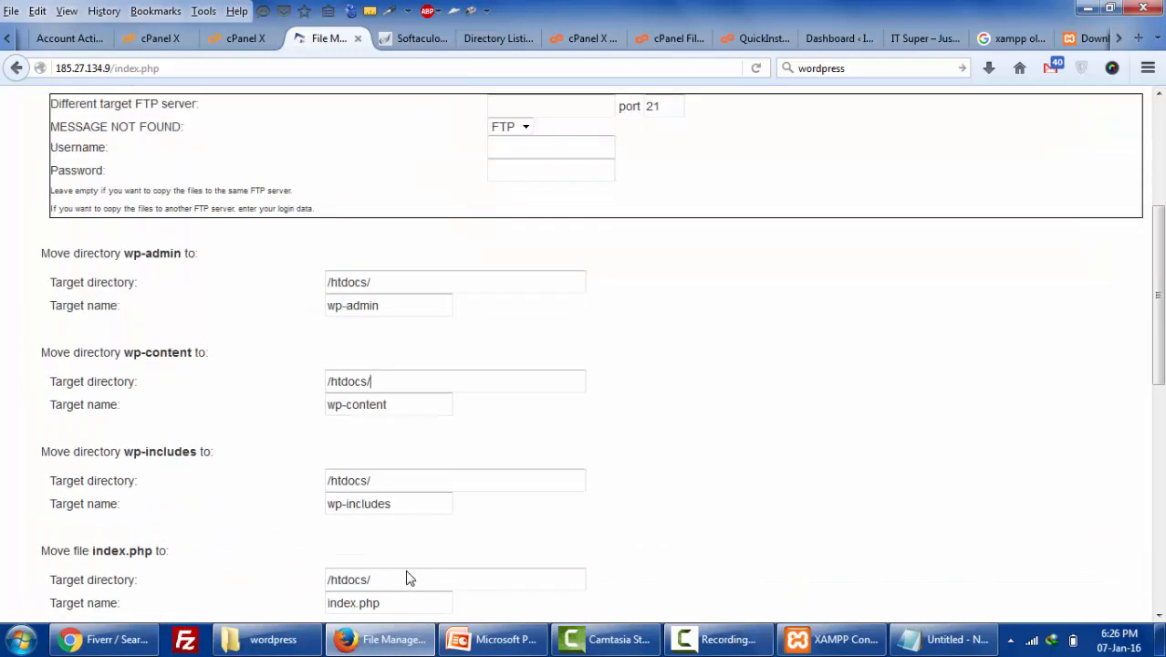
scroll(407, 571, "up", 14)
scroll(408, 570, "up", 4)
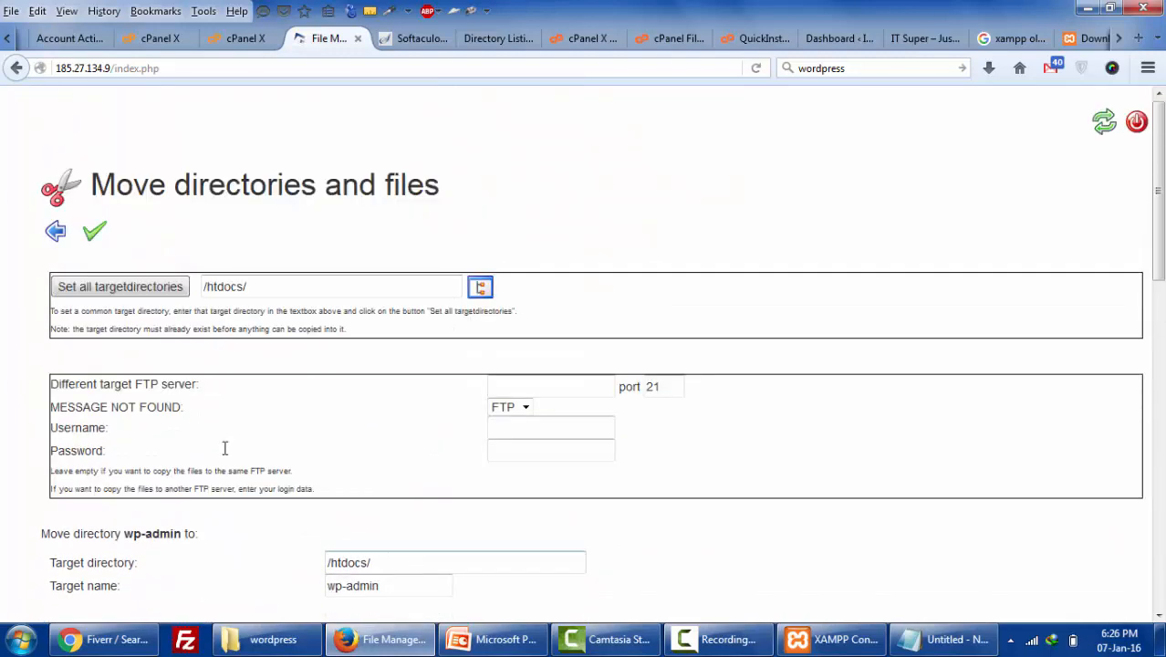
left_click(95, 232)
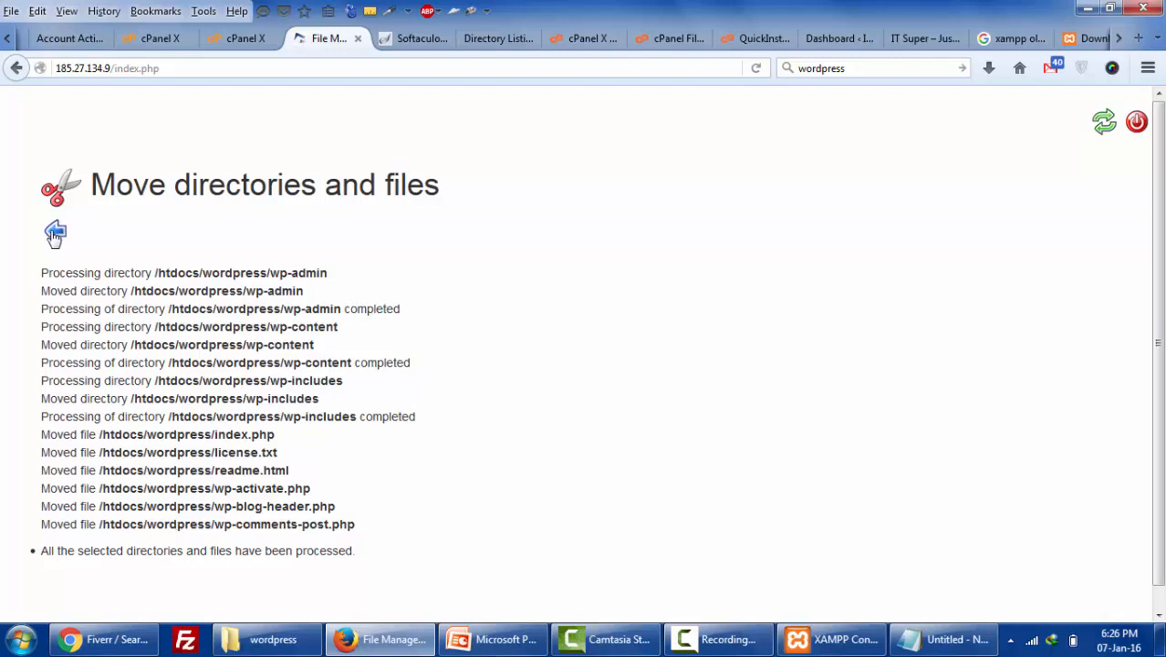
left_click(53, 232)
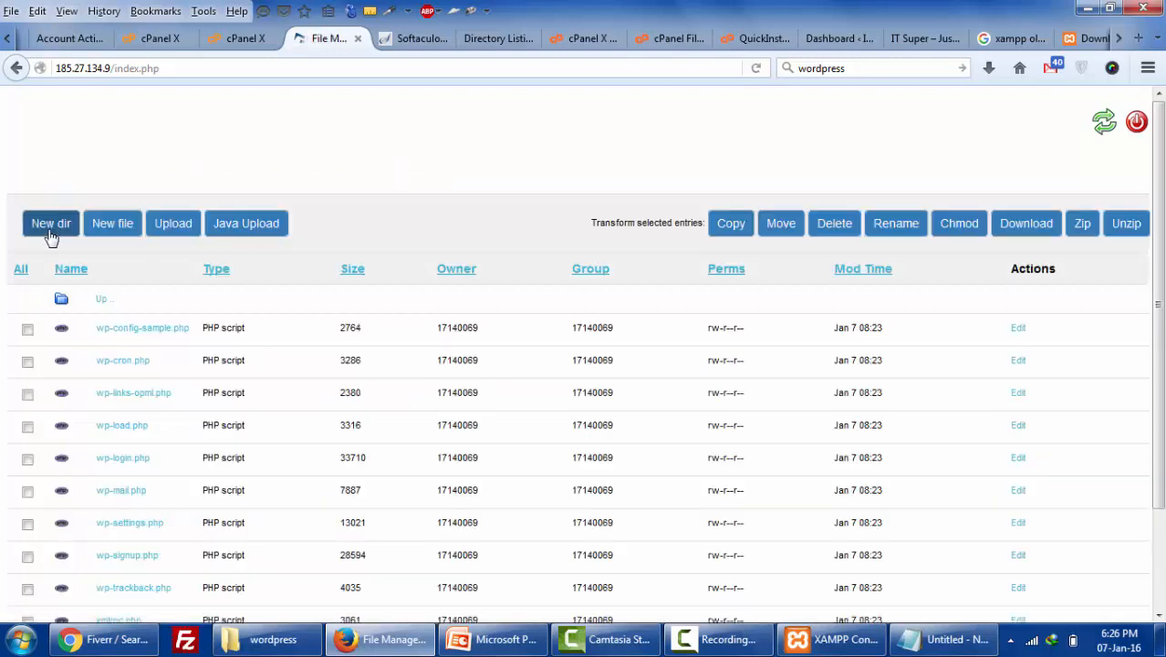
- Check the listing, go up to /htdocs, and reopen the wordpress folder
scroll(125, 383, "down", 2)
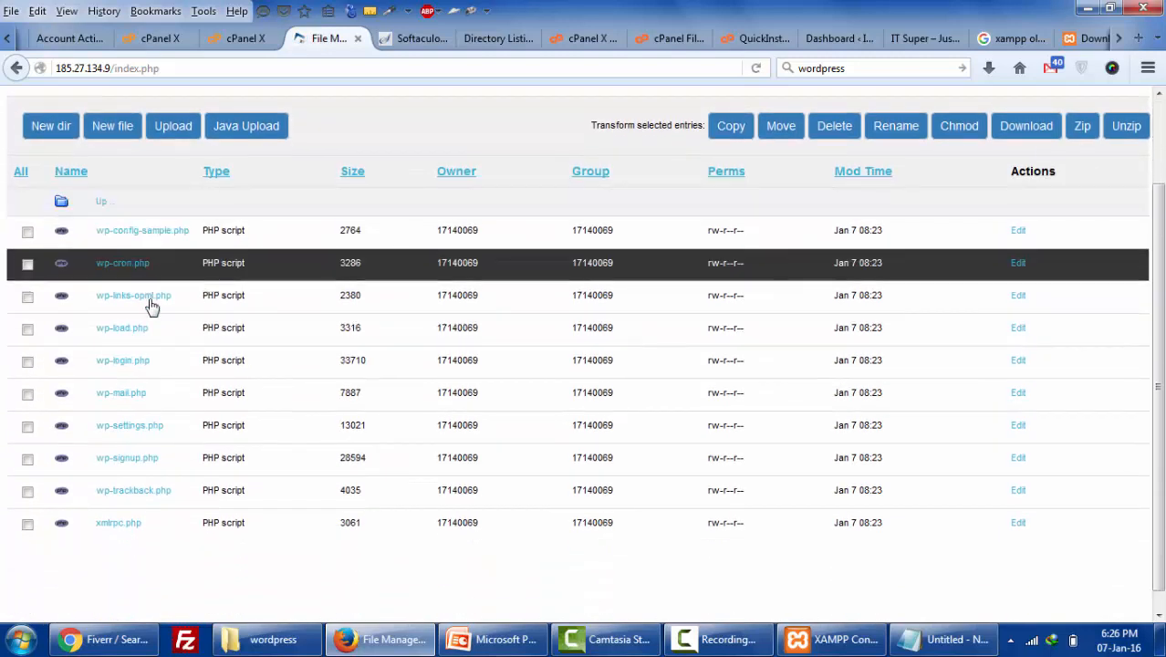
scroll(137, 433, "down", 1)
scroll(109, 323, "up", 3)
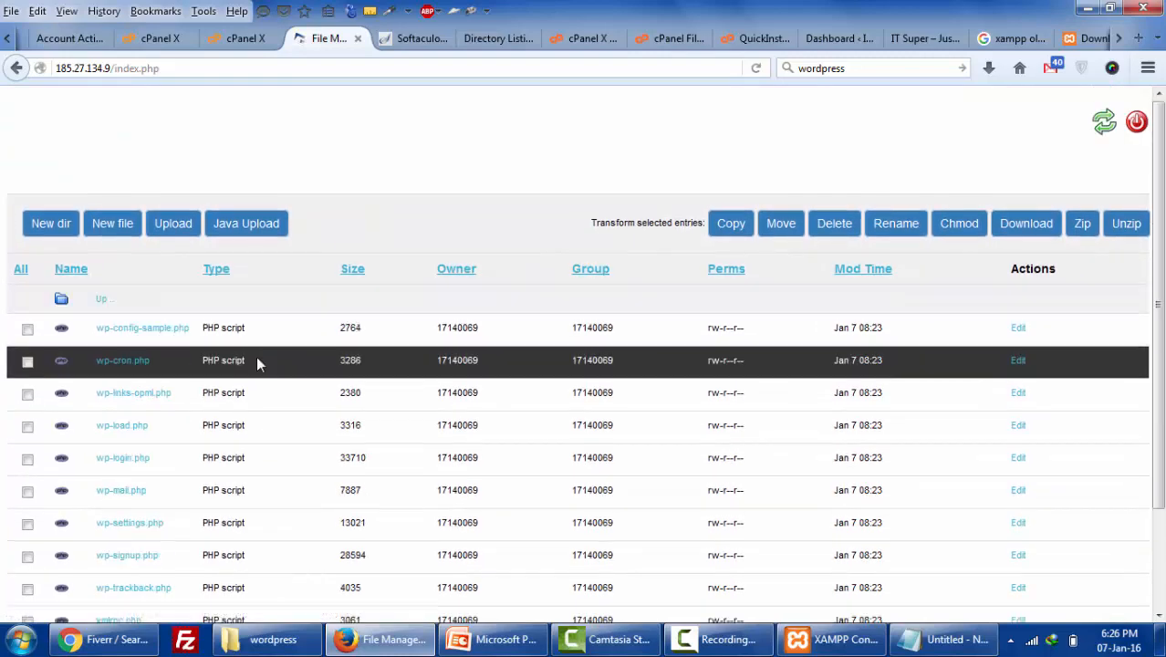
scroll(257, 361, "down", 2)
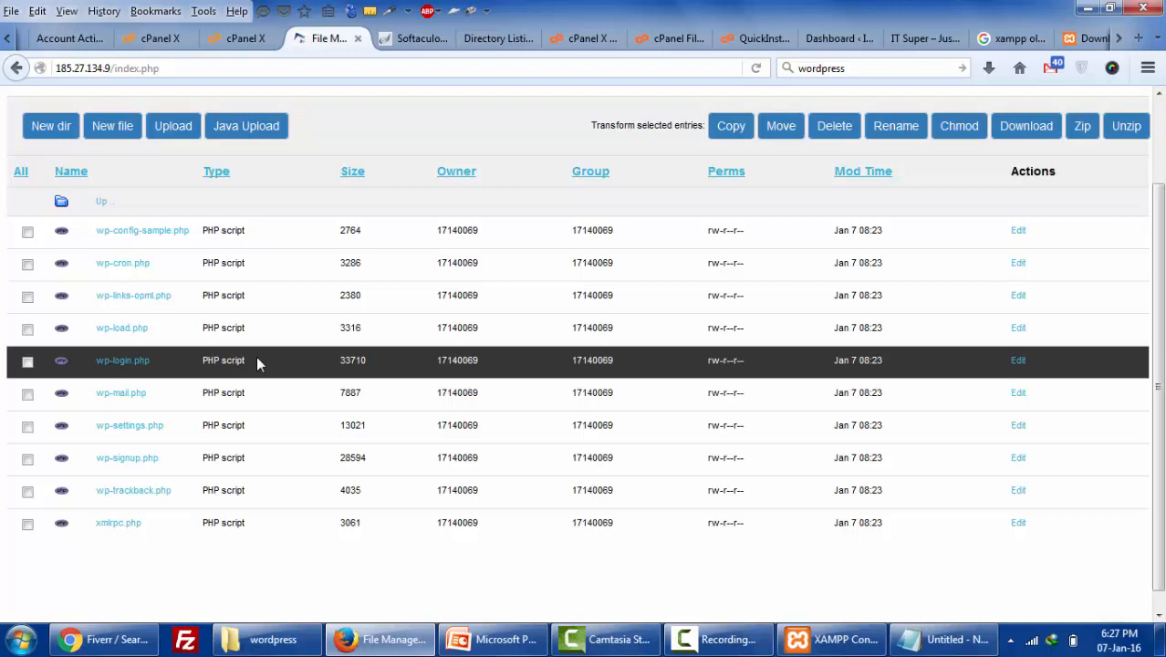
scroll(257, 361, "up", 2)
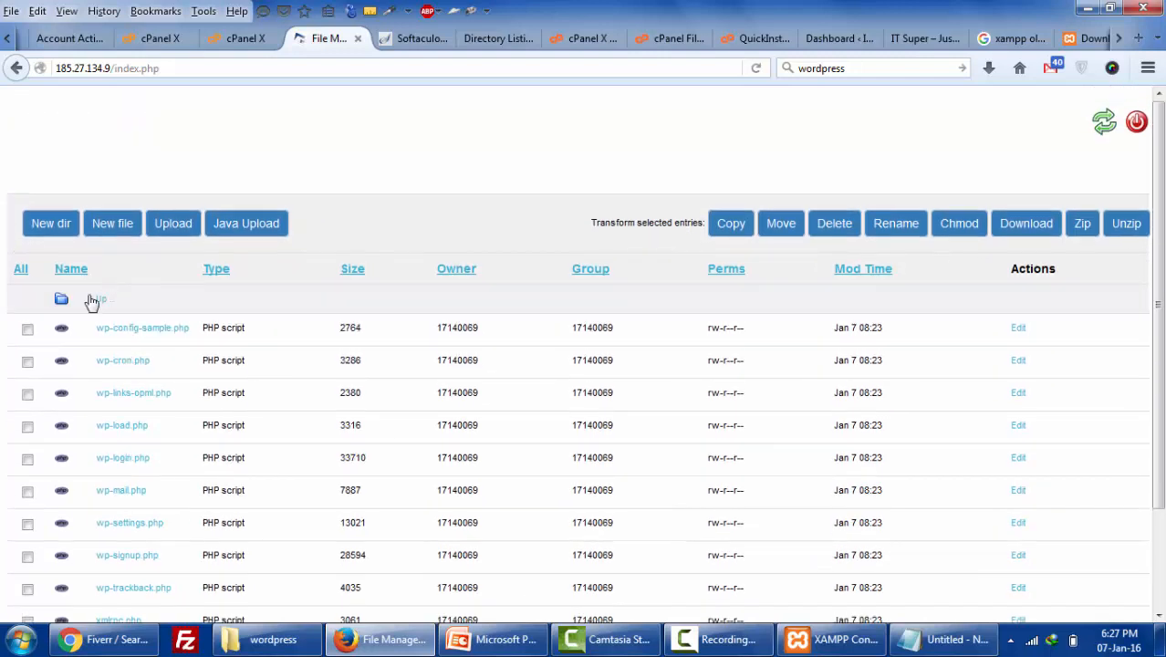
left_click(103, 303)
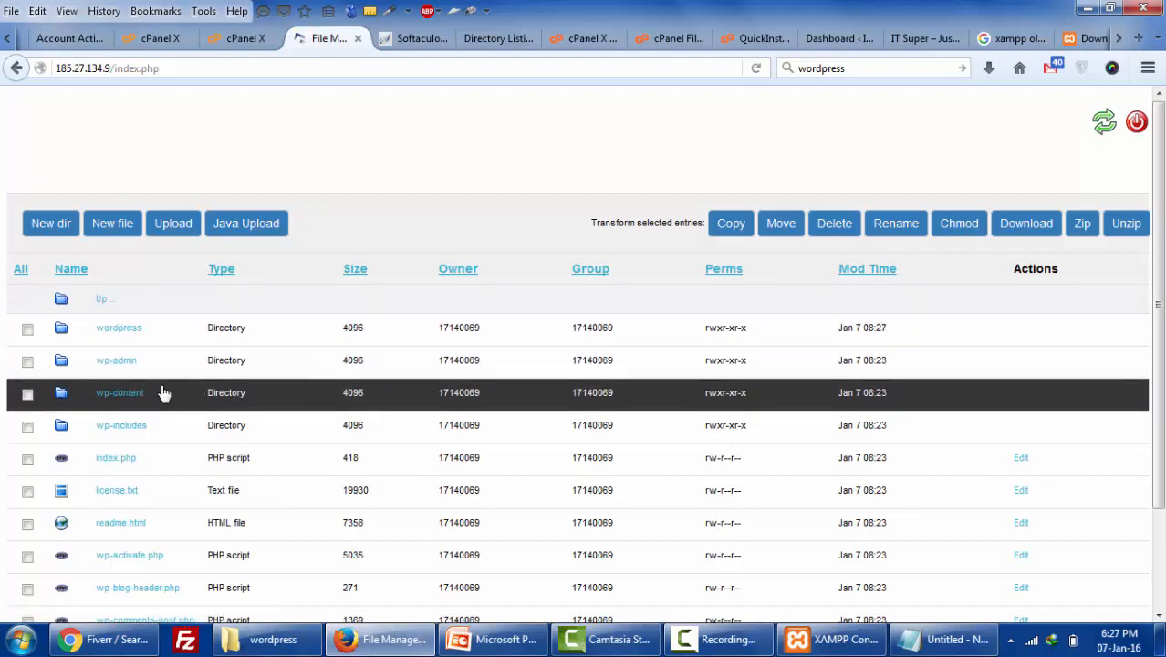
left_click(124, 340)
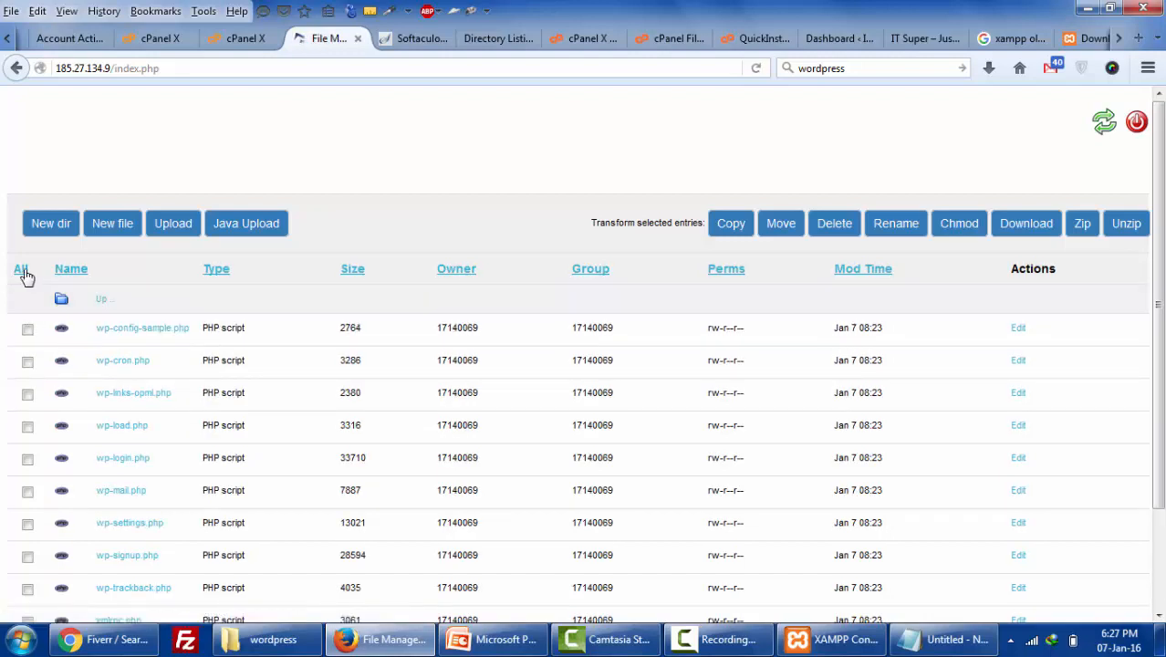
- Move all remaining files from the wordpress folder to /htdocs/, then return to the listing
left_click(24, 272)
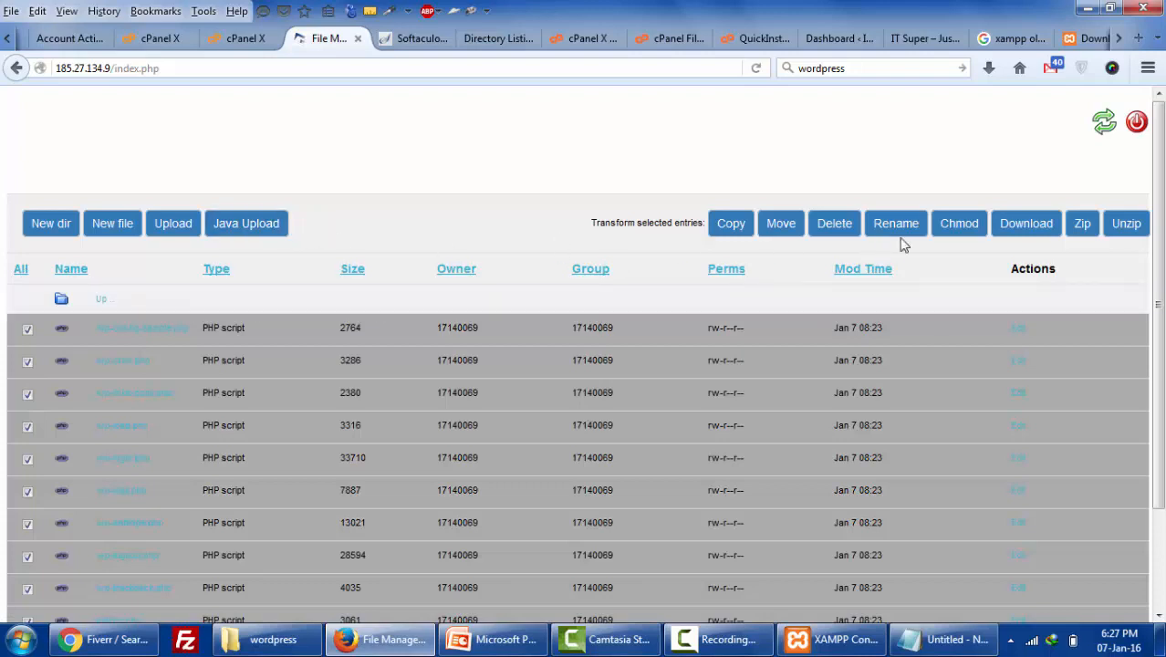
left_click(780, 232)
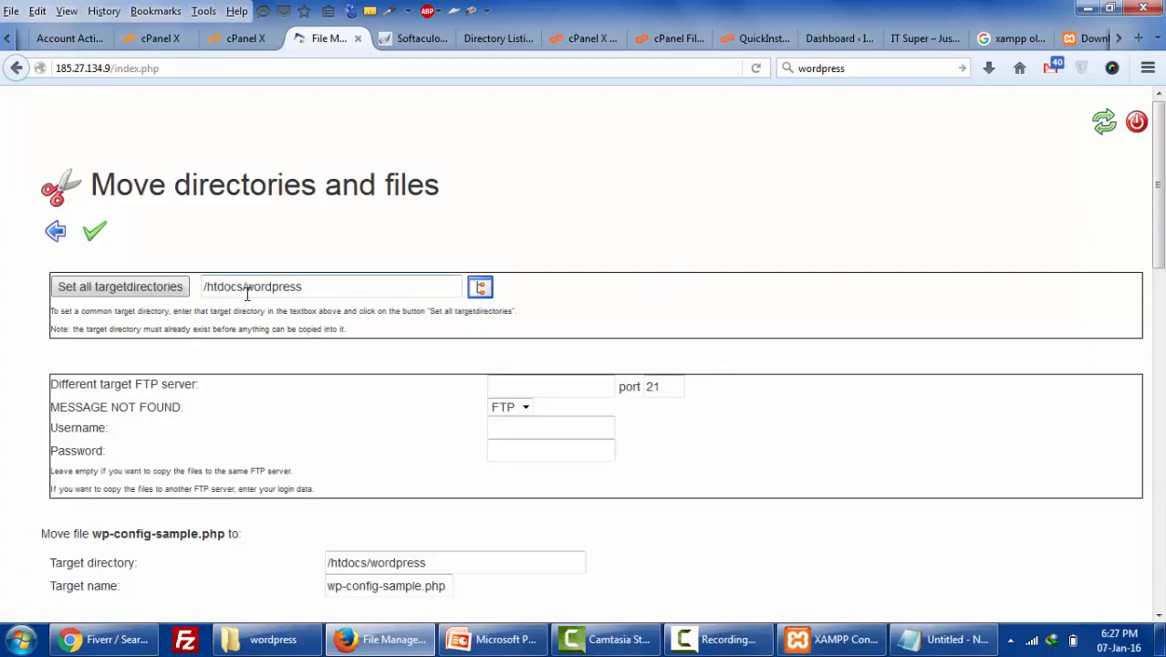
left_click_drag(246, 288, 343, 291)
key("BackSpace")
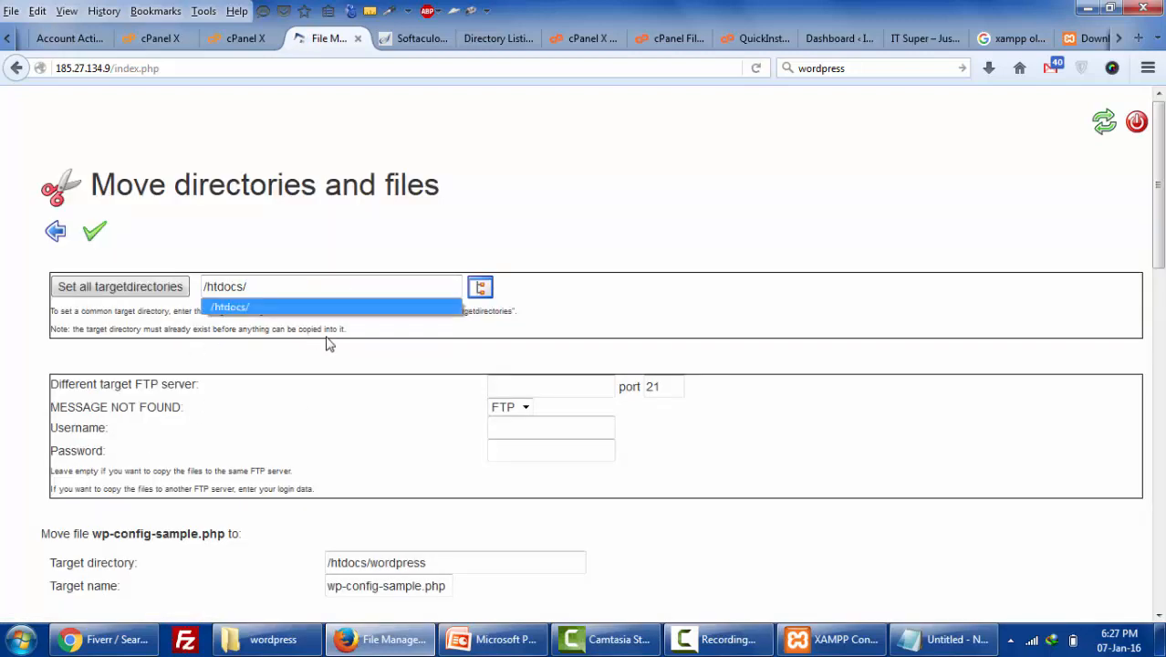
left_click(132, 288)
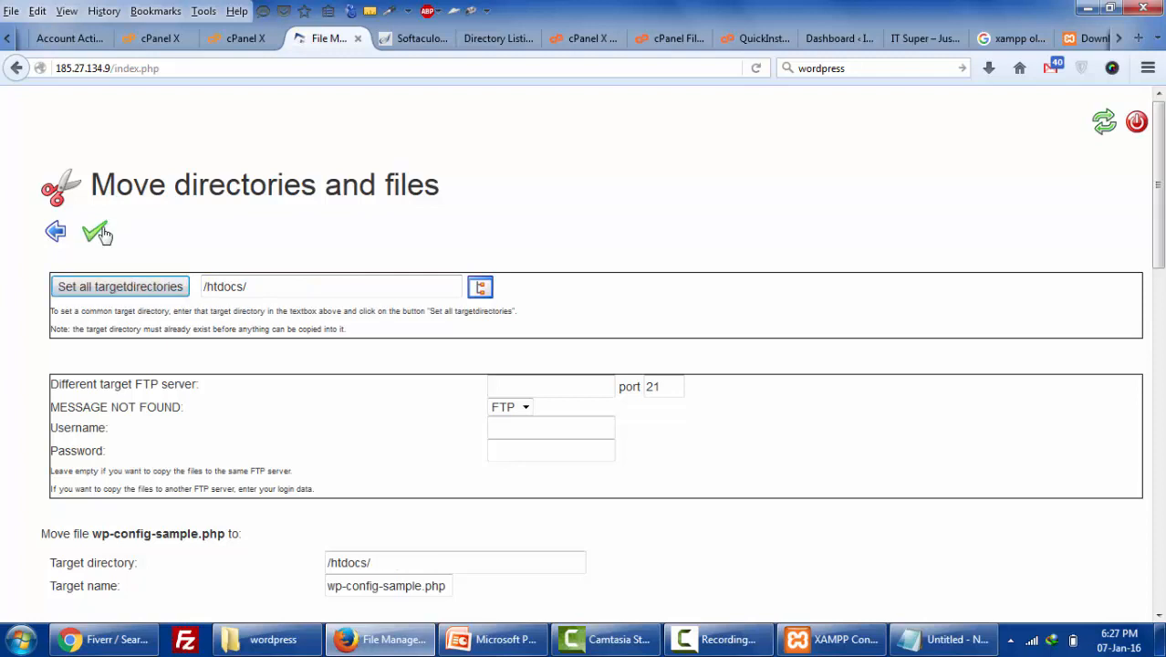
left_click(96, 231)
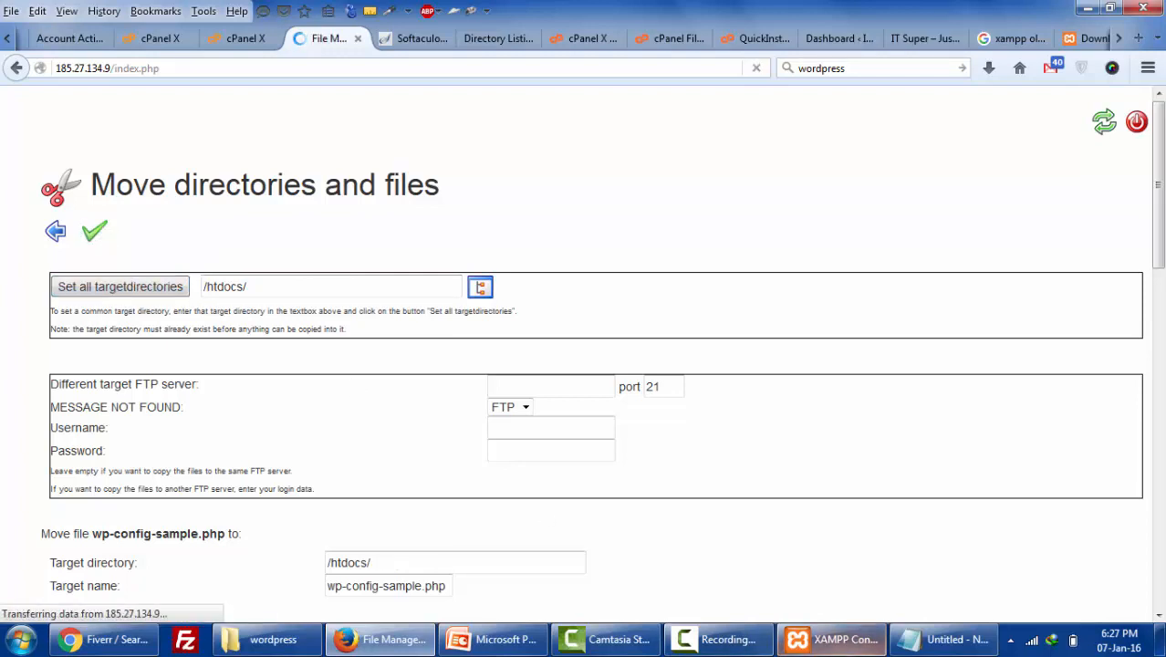
mouse_move(847, 653)
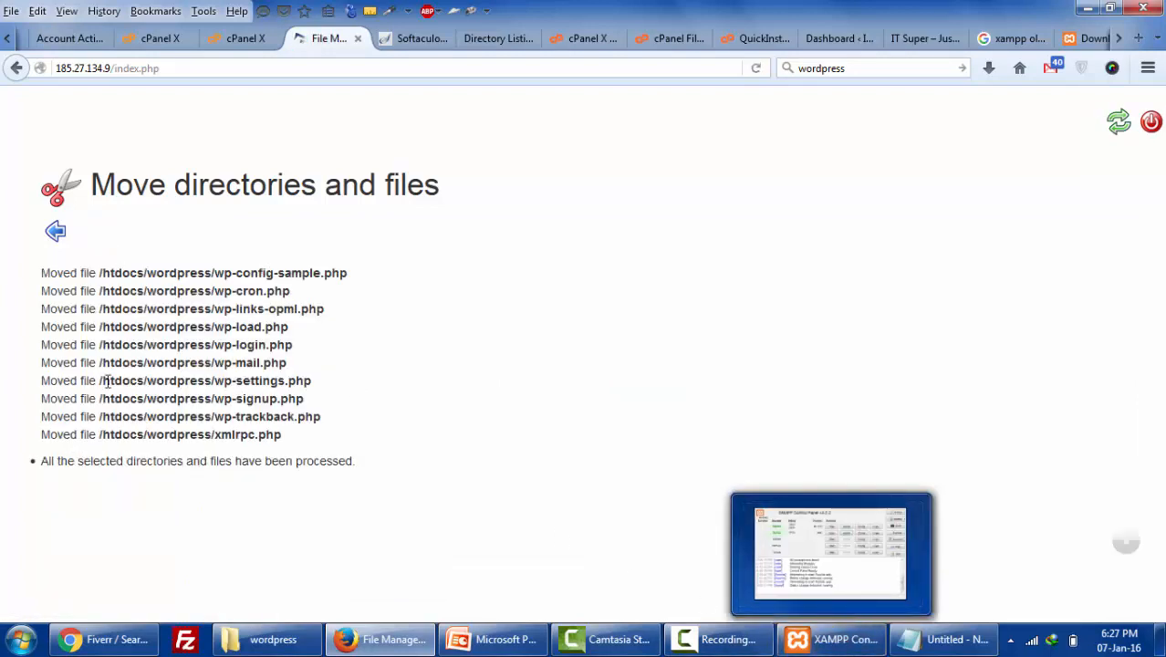
left_click(57, 240)
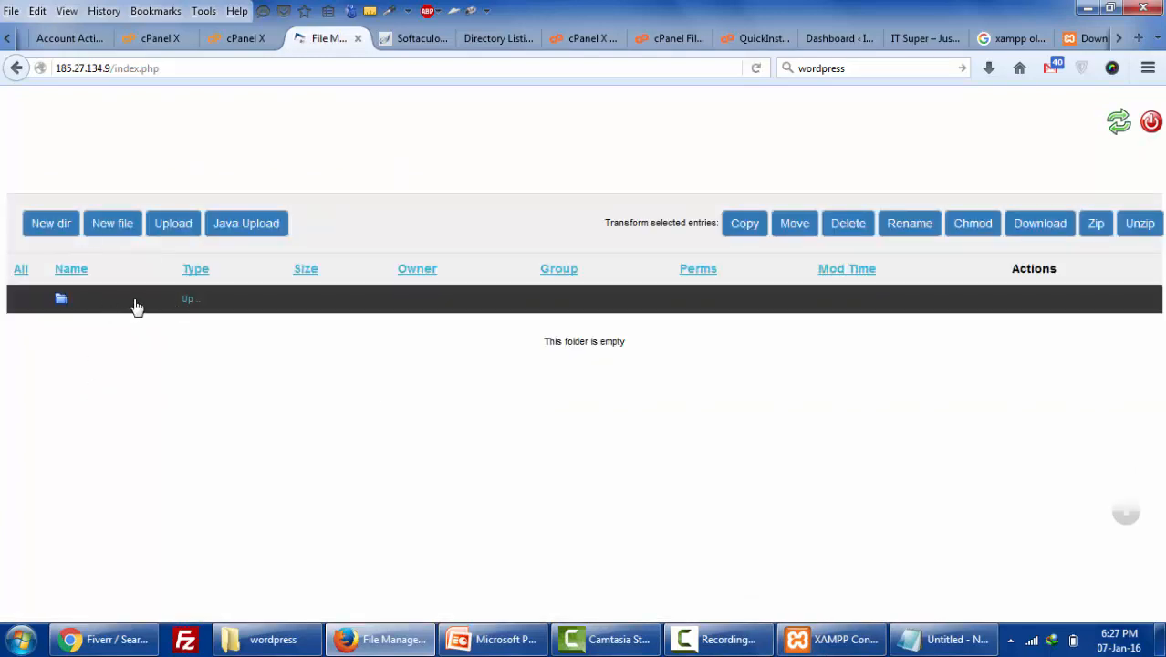
- Go up to /htdocs and reload the Byethost site to launch the WordPress installer
left_click(136, 308)
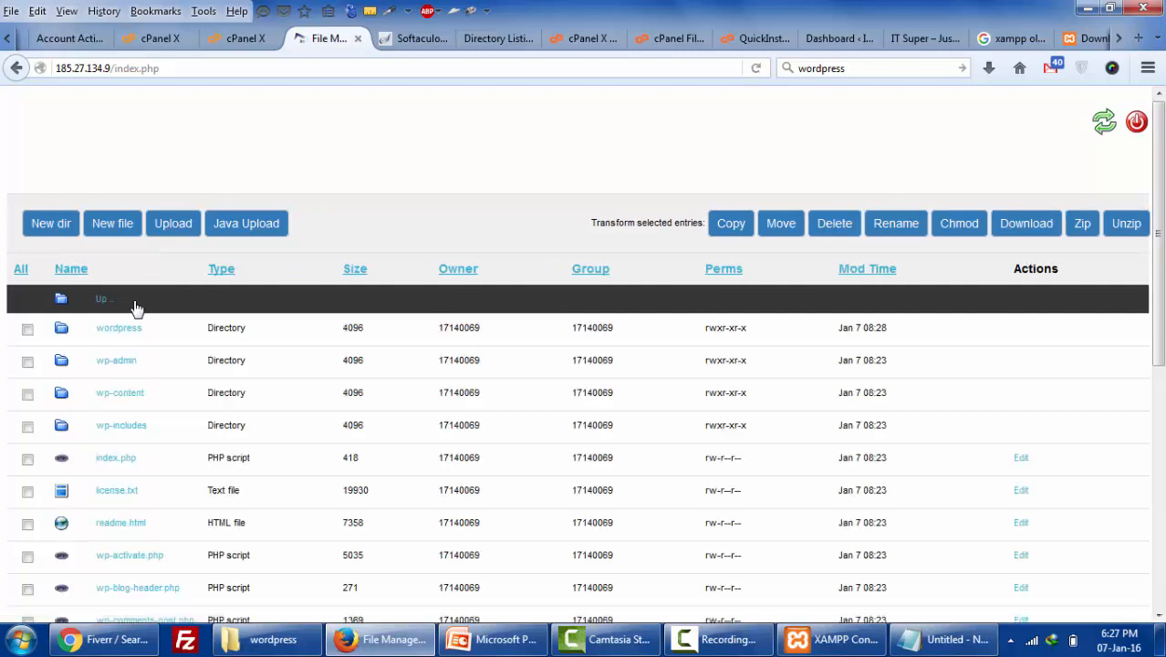
scroll(187, 449, "down", 7)
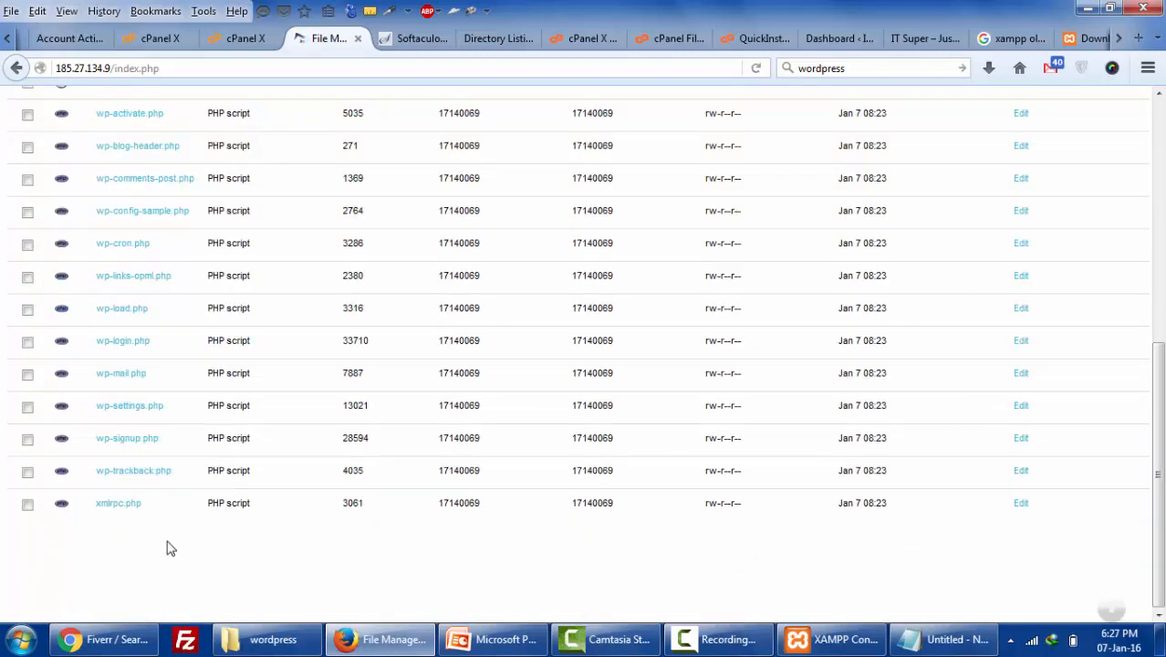
scroll(169, 548, "up", 7)
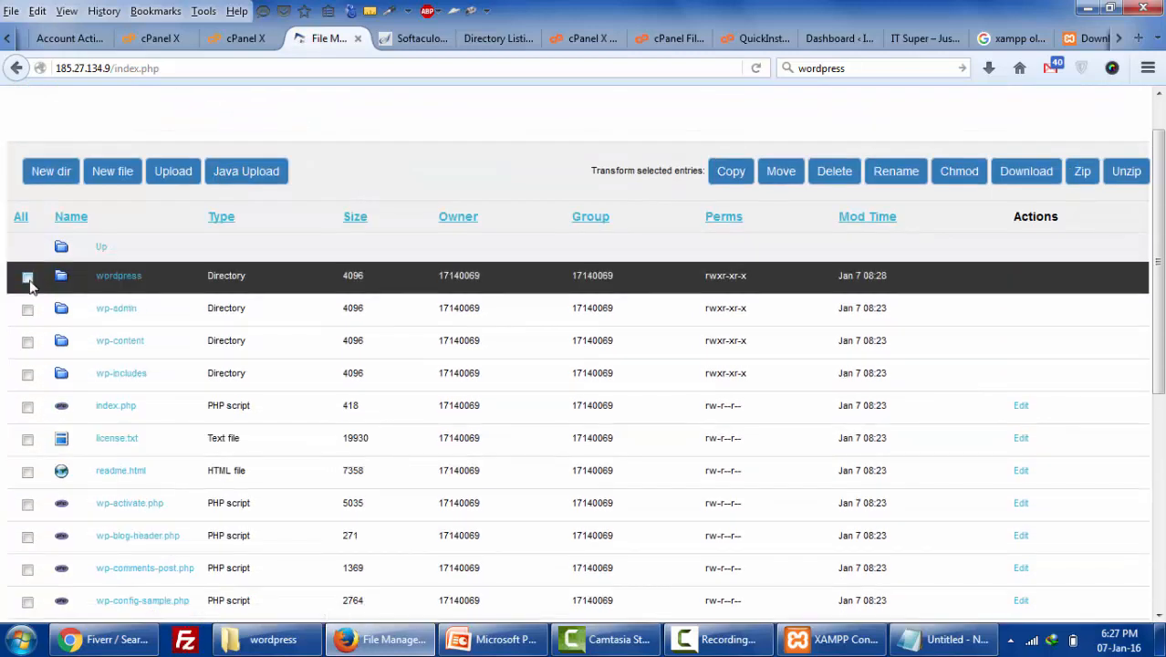
left_click(504, 38)
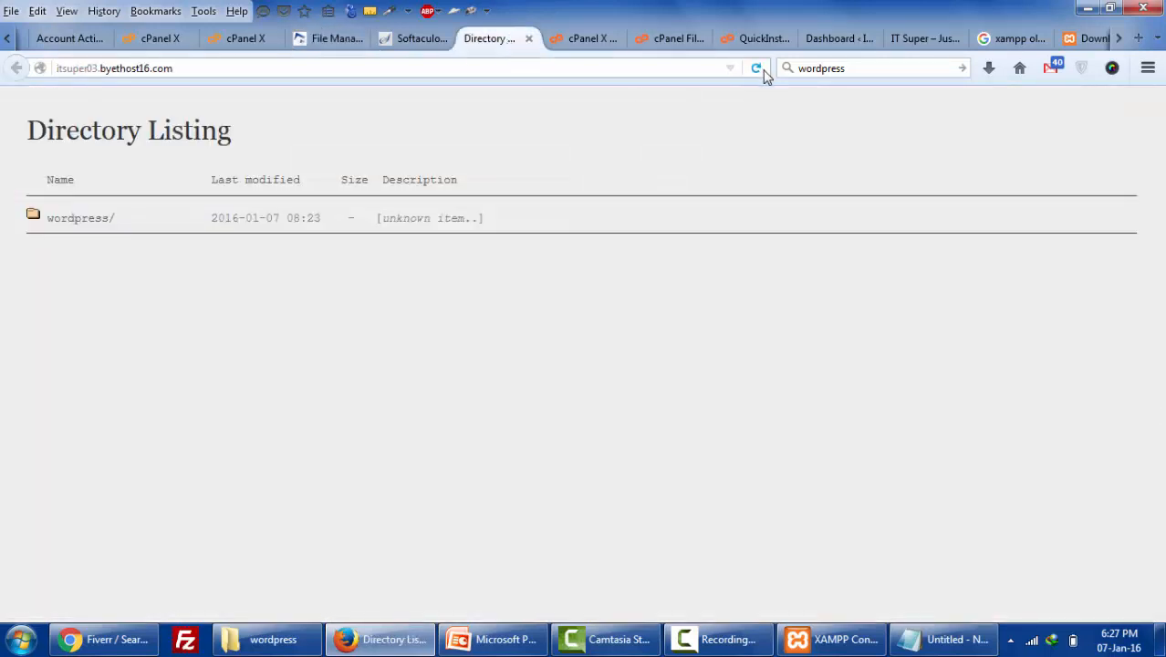
left_click(756, 68)
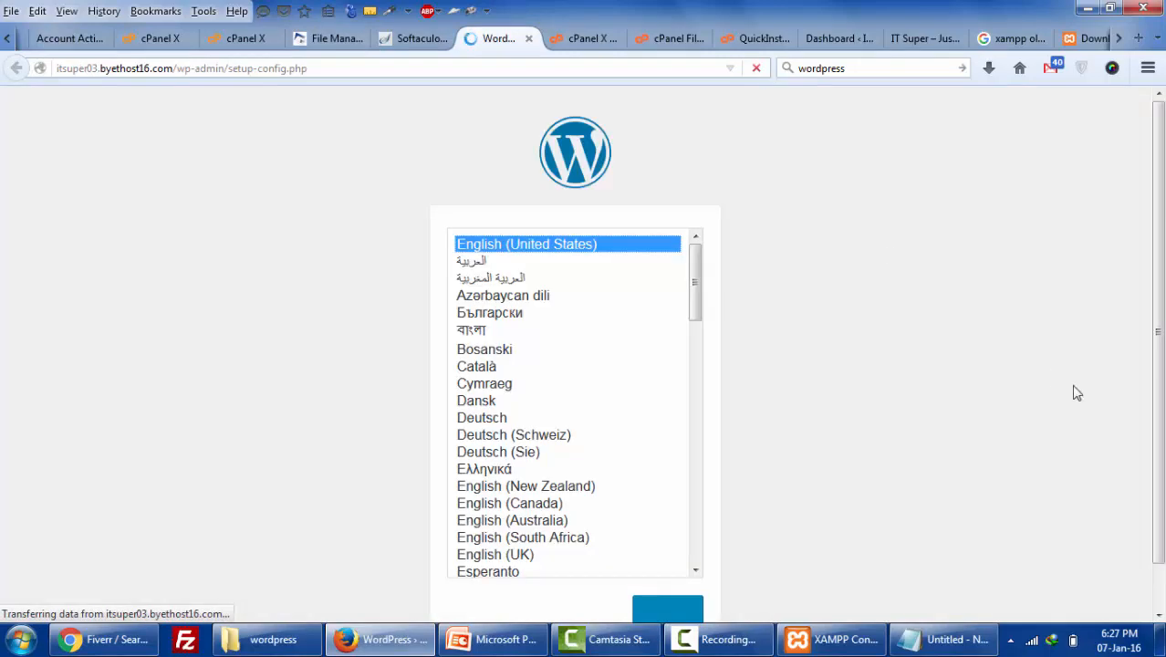
- Keep English (United States) as the setup language and continue
scroll(803, 411, "down", 1)
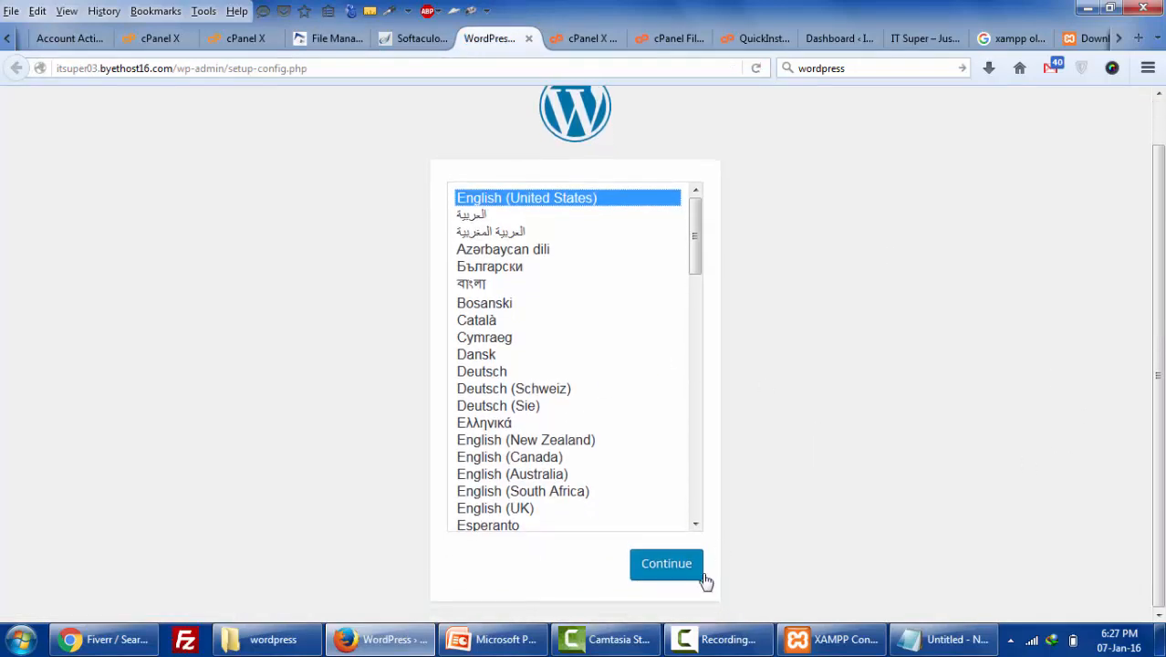
left_click(830, 638)
left_click(825, 638)
left_click(720, 638)
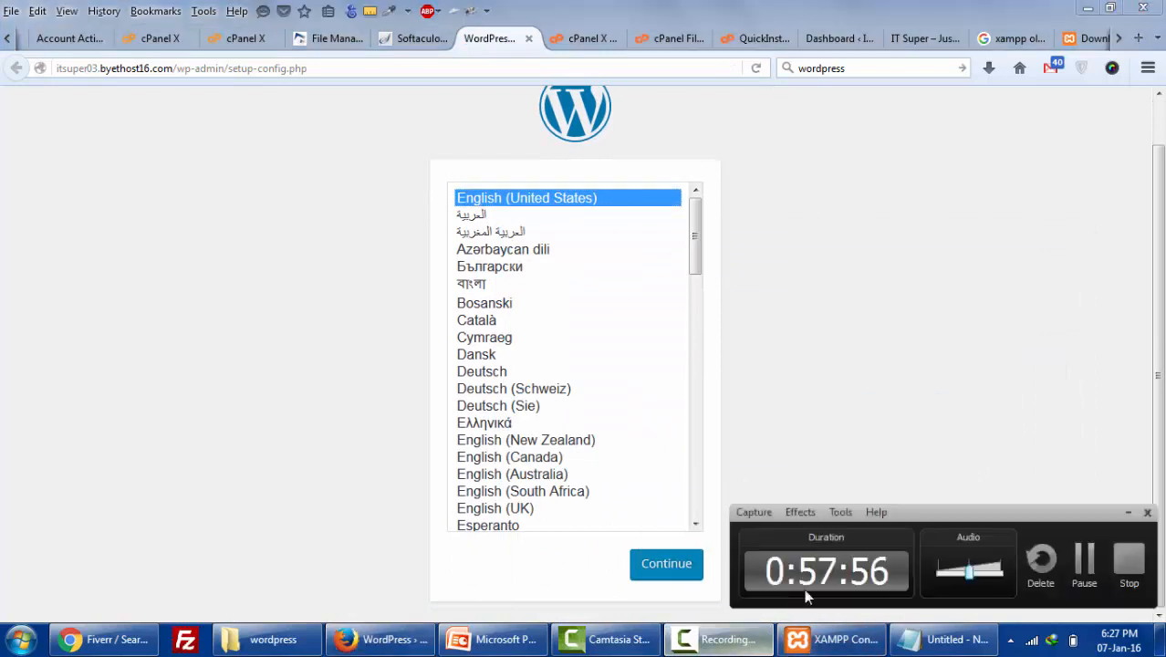
left_click(1084, 561)
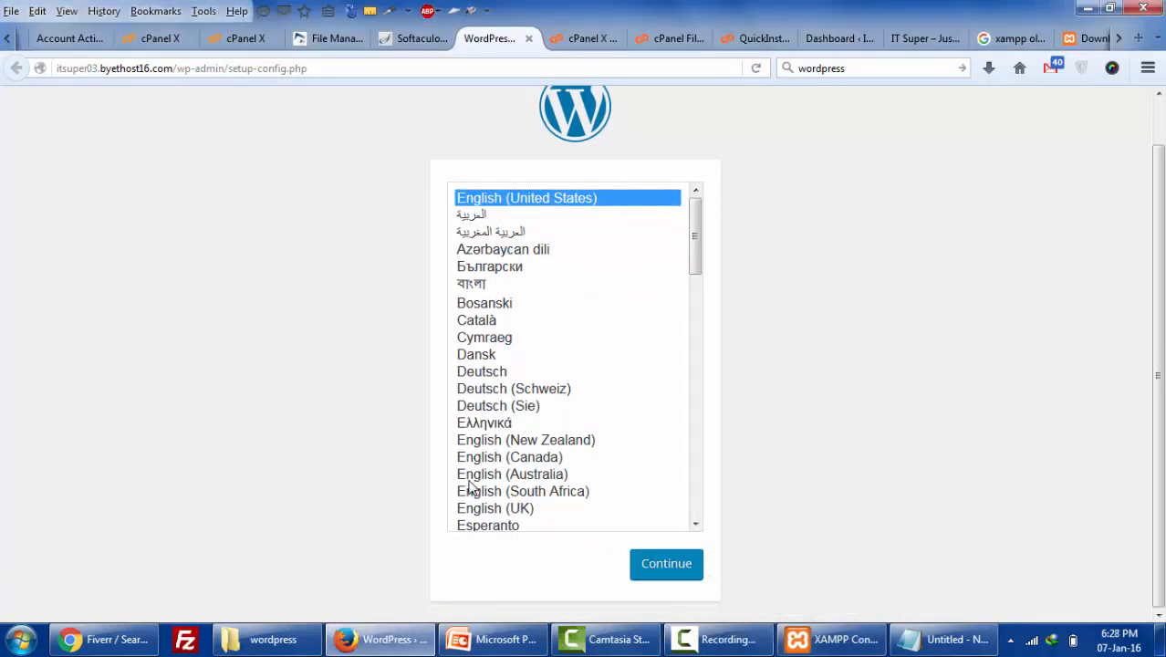
left_click(667, 566)
mouse_move(607, 641)
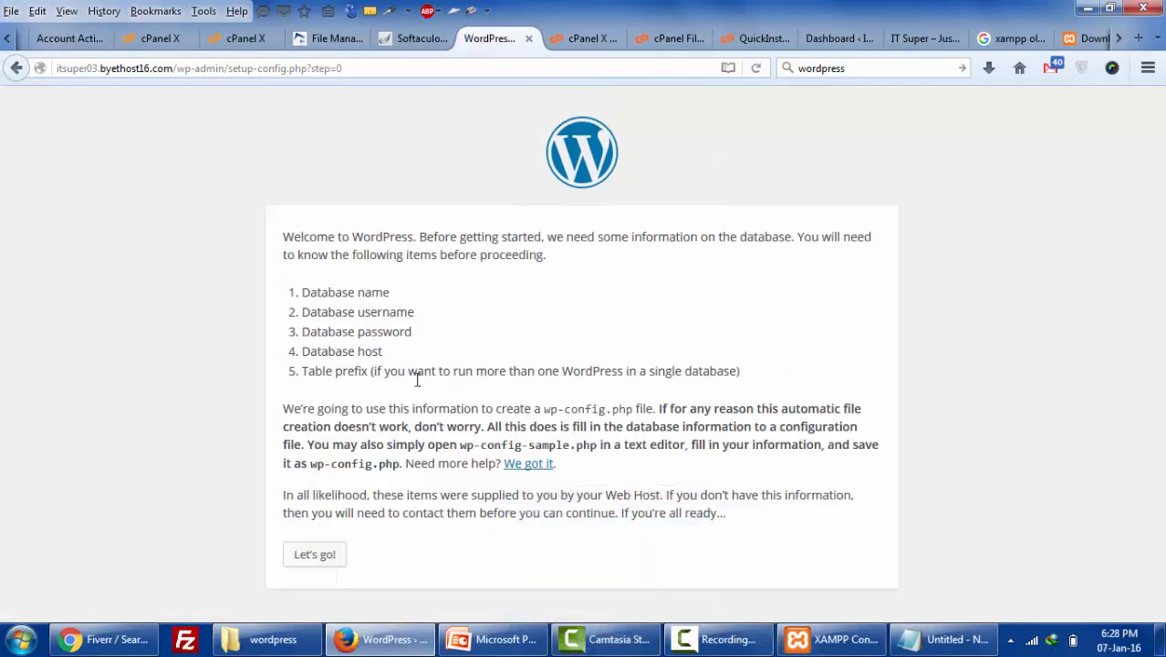
- Fill Database Name with the _wp database name copied from cPanel's MySQL Databases list
left_click(308, 559)
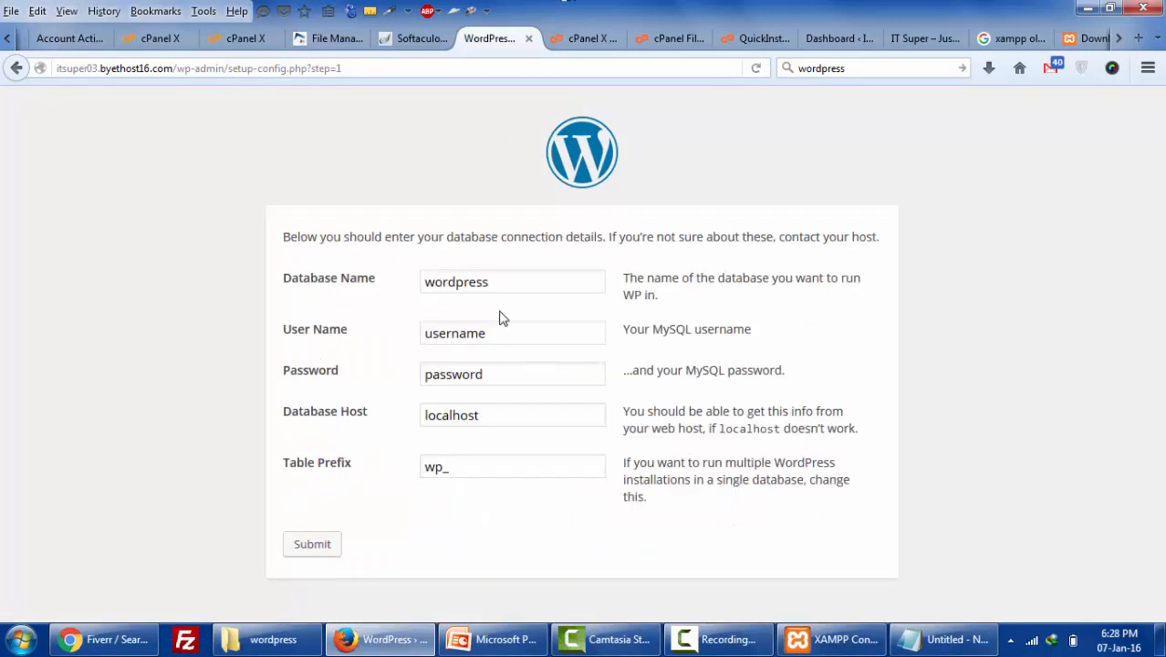
double_click(523, 285)
key("BackSpace")
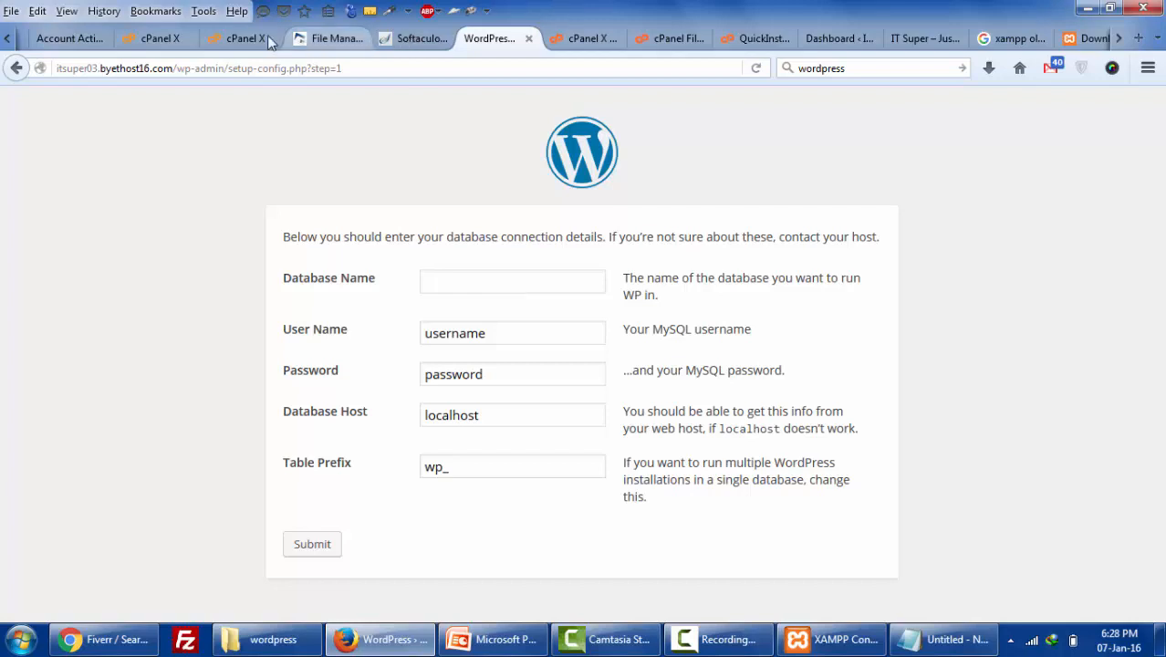
left_click(240, 41)
left_click(169, 41)
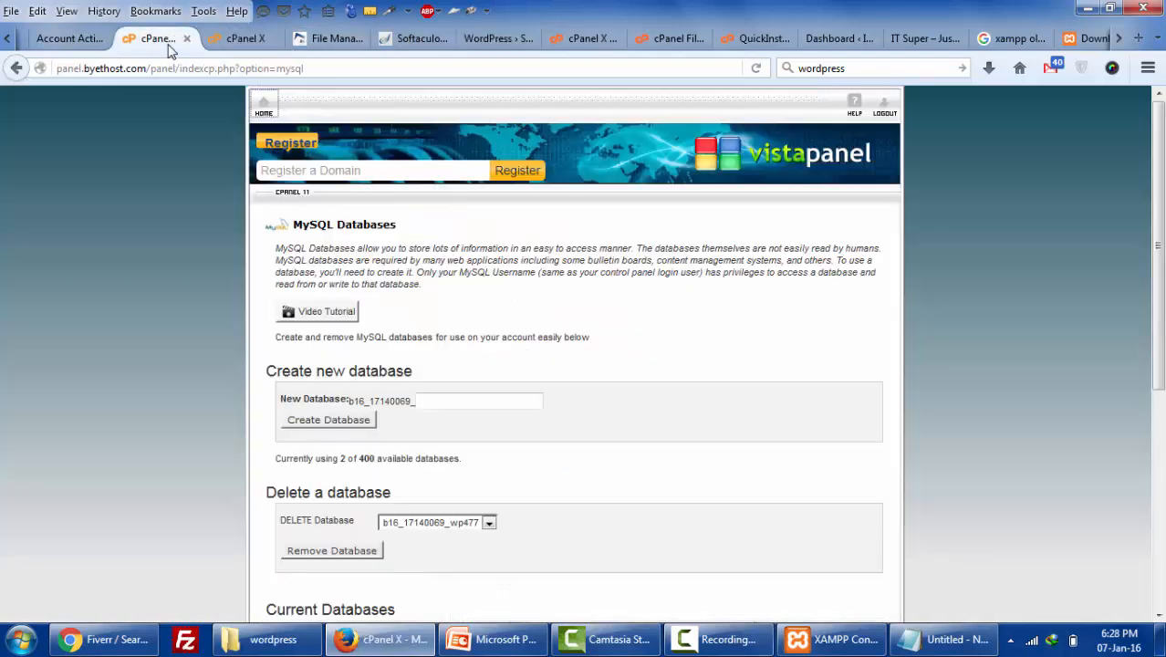
scroll(719, 458, "down", 4)
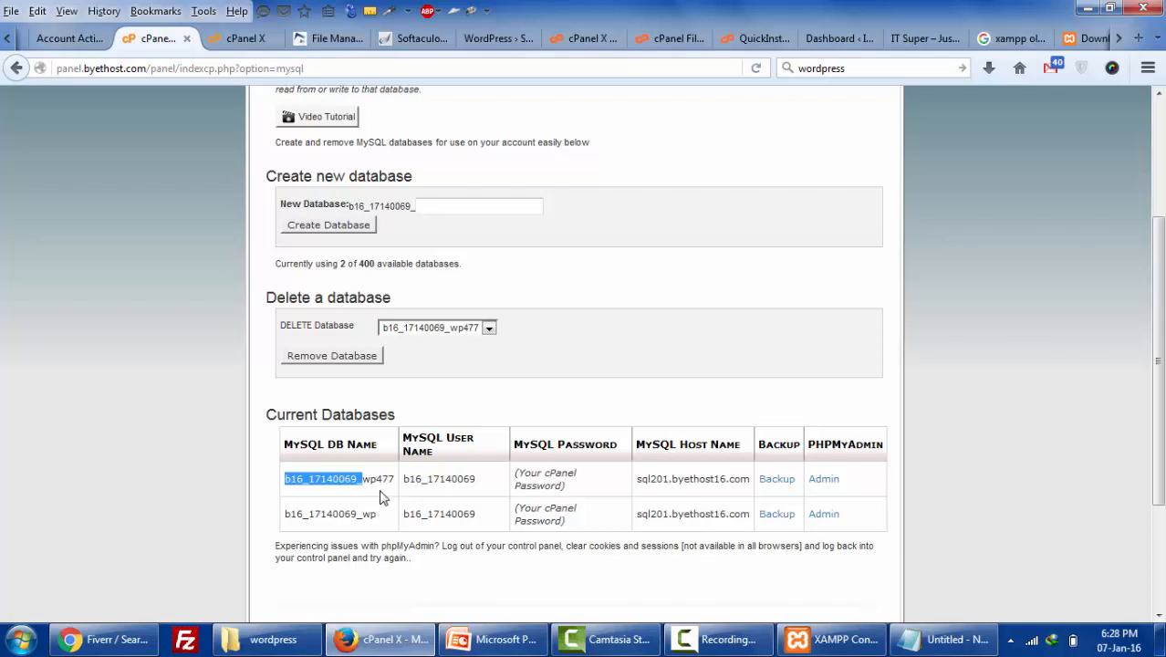
left_click(394, 494)
left_click_drag(391, 475, 285, 476)
left_click_drag(376, 515, 272, 519)
key("ctrl+c")
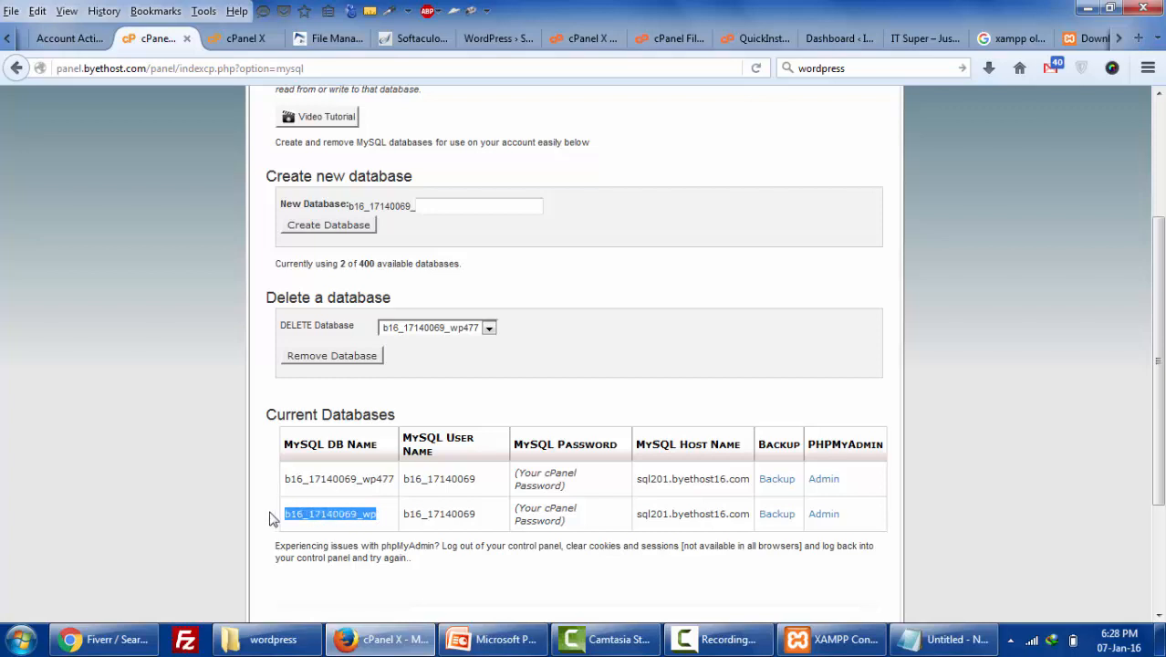
left_click(345, 44)
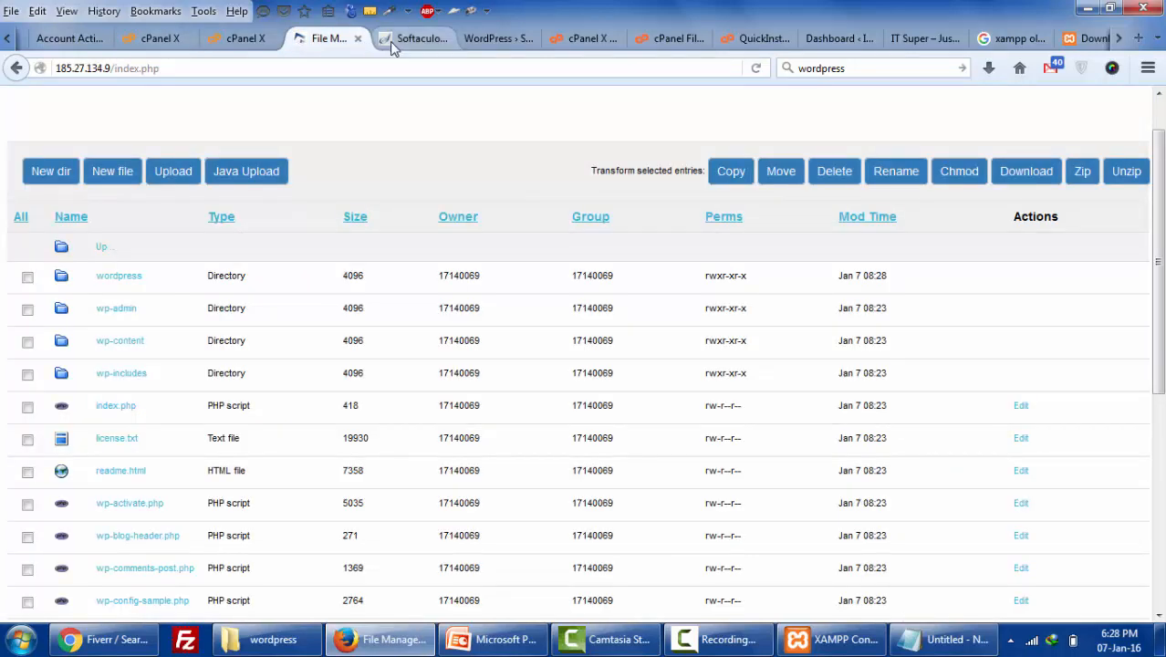
left_click(435, 42)
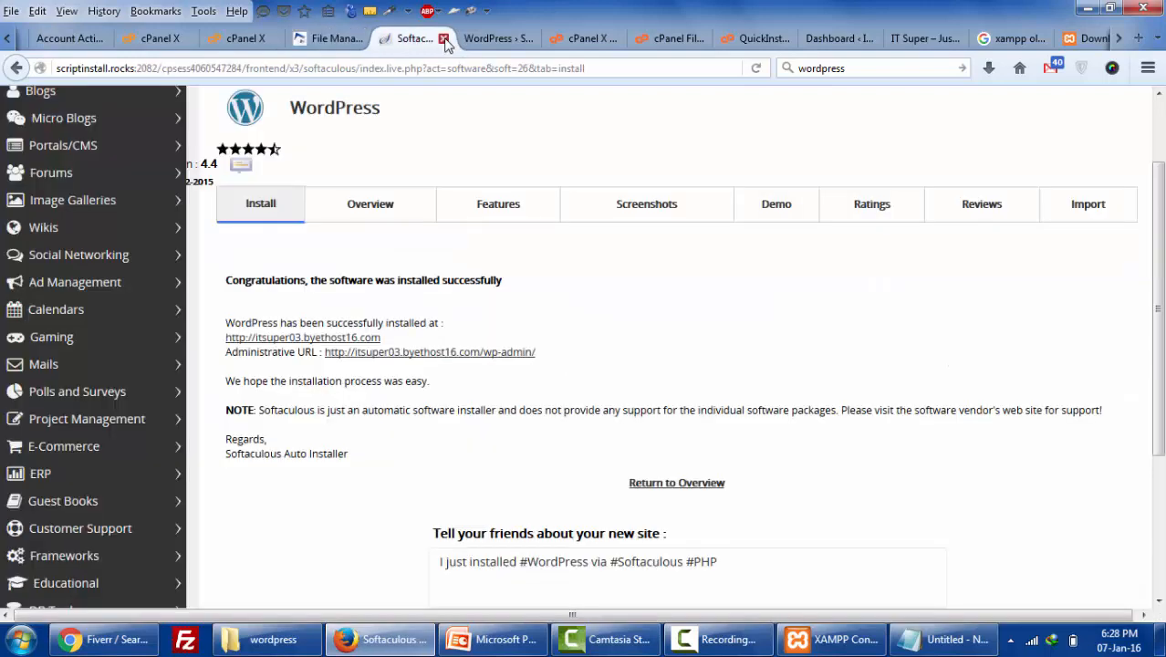
left_click(443, 39)
key("ctrl+v")
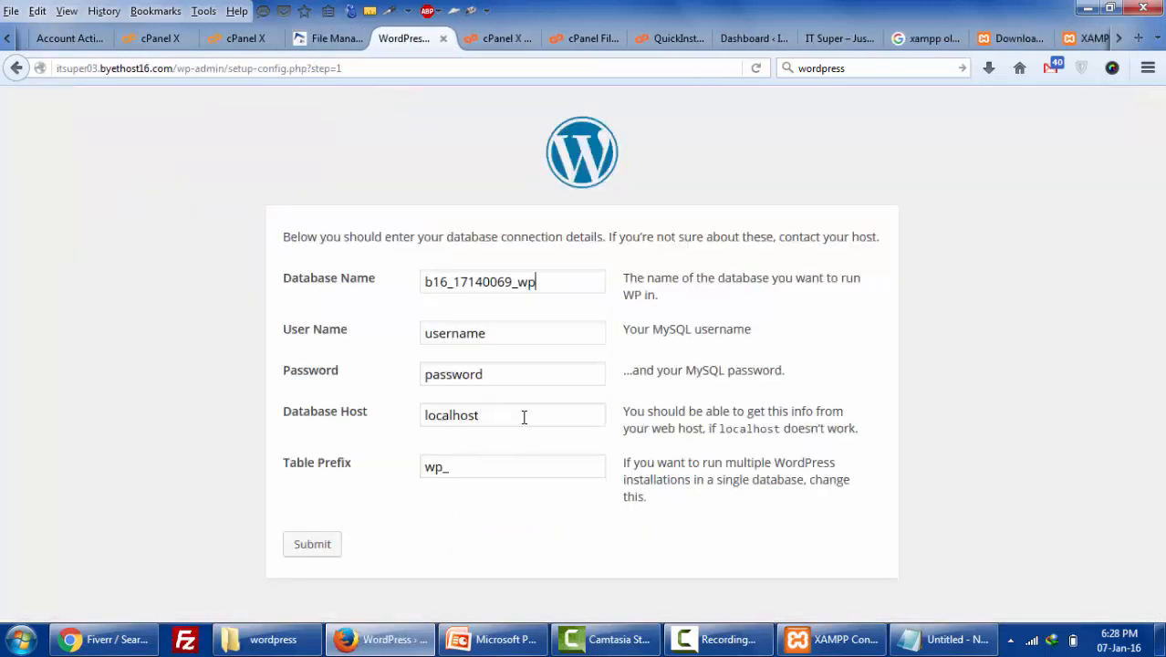
- Close spare tabs and paste that database's MySQL user name into User Name
left_click(254, 40)
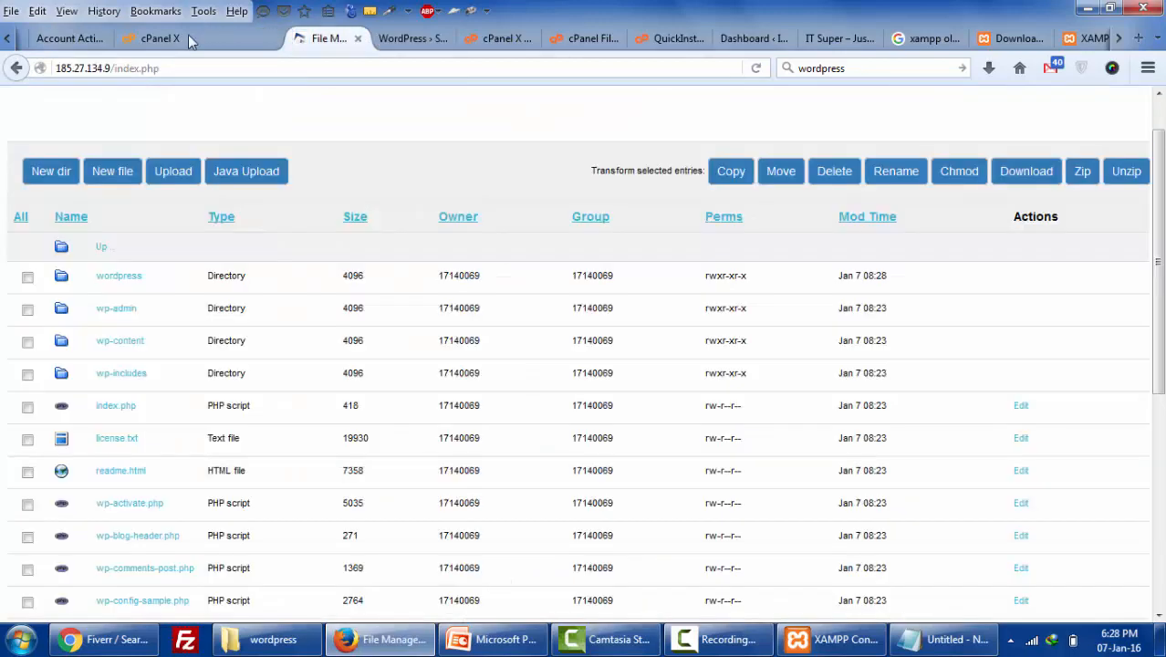
left_click(271, 40)
left_click(271, 38)
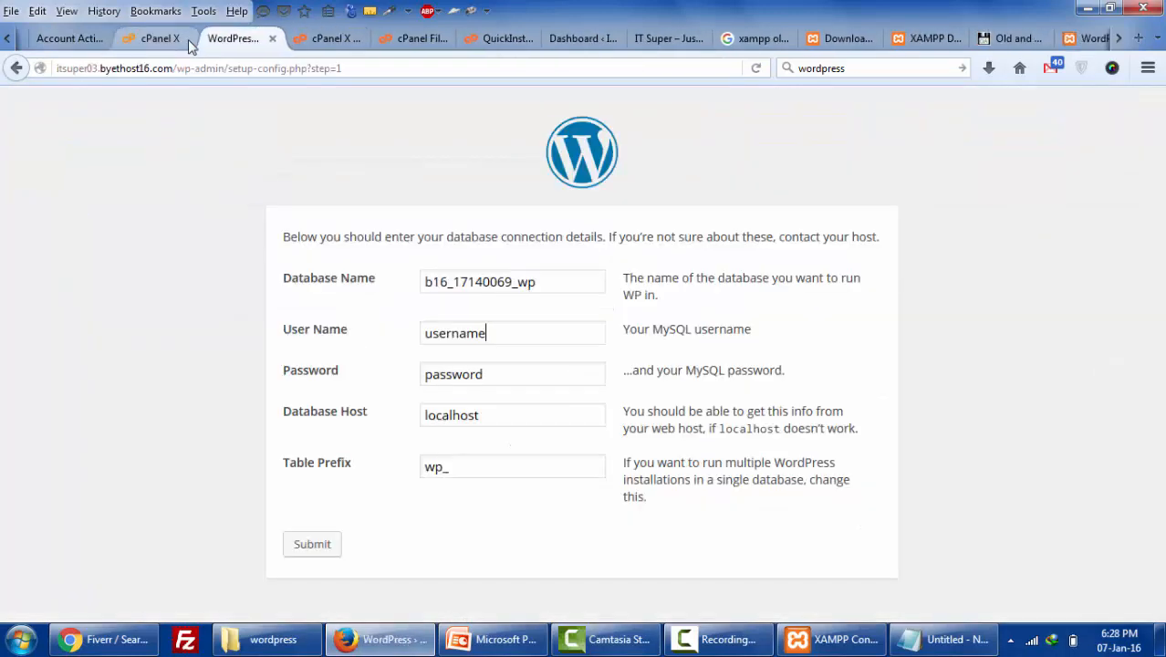
left_click(159, 38)
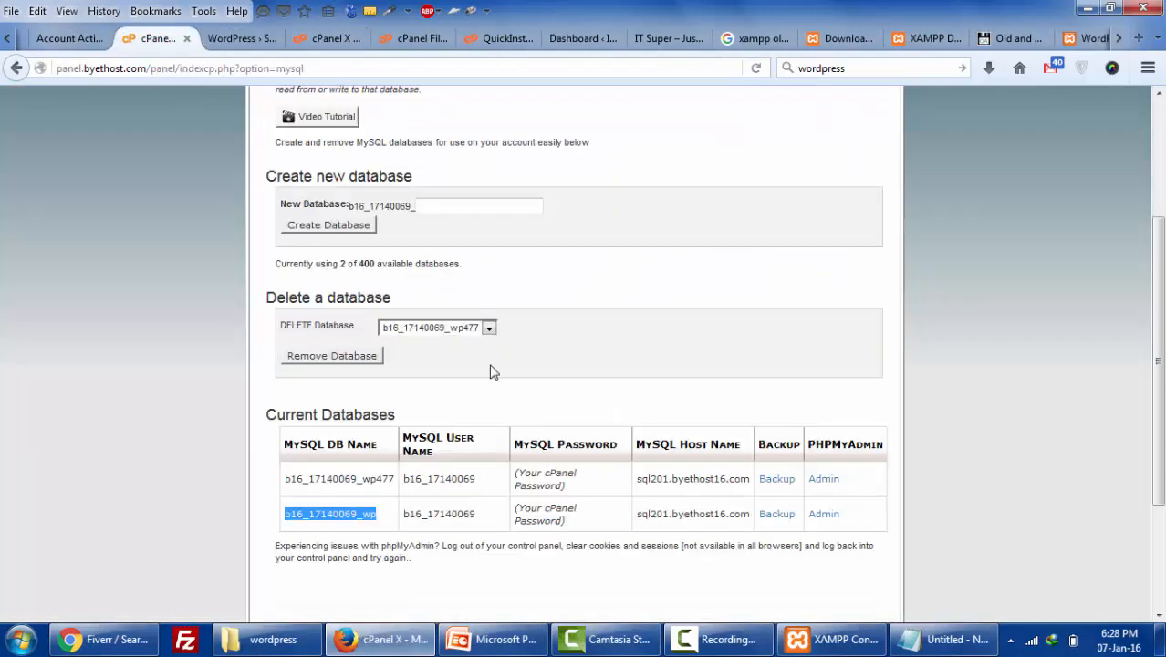
double_click(471, 513)
key("ctrl+c")
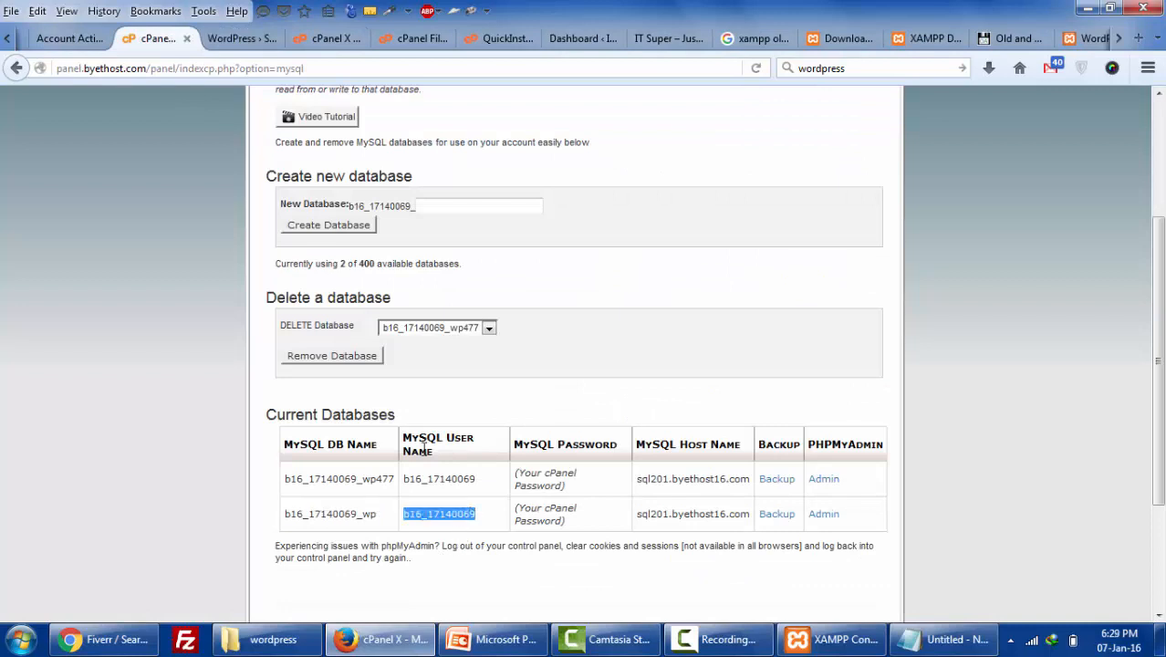
left_click(228, 39)
left_click(590, 335)
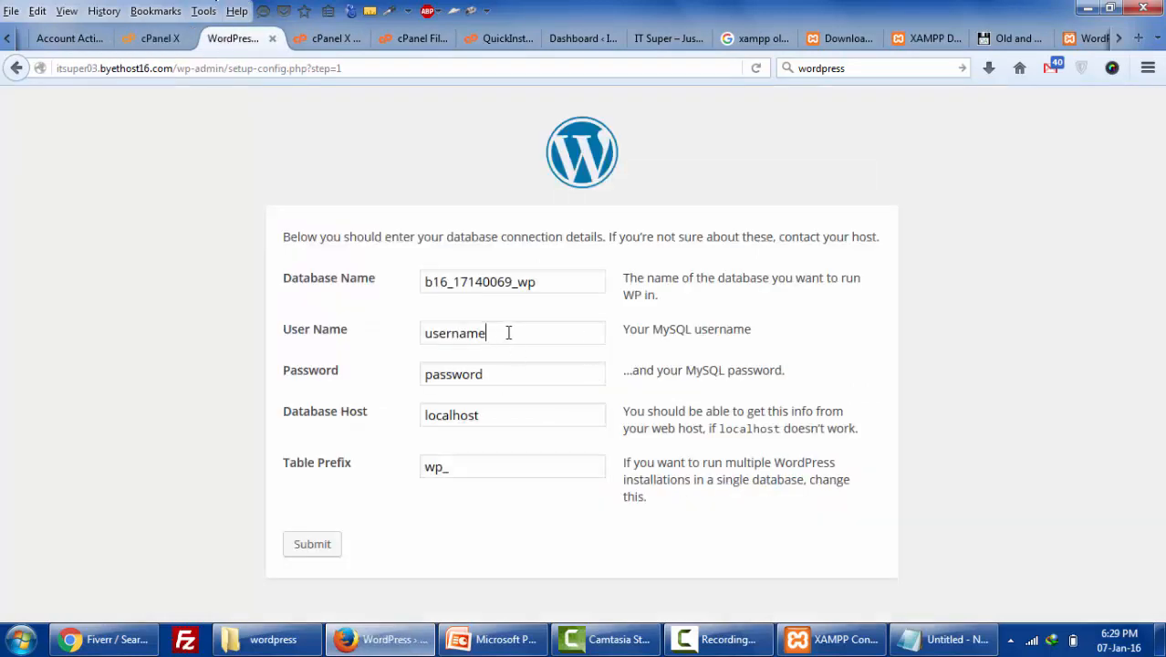
left_click_drag(508, 332, 385, 333)
key("ctrl+v")
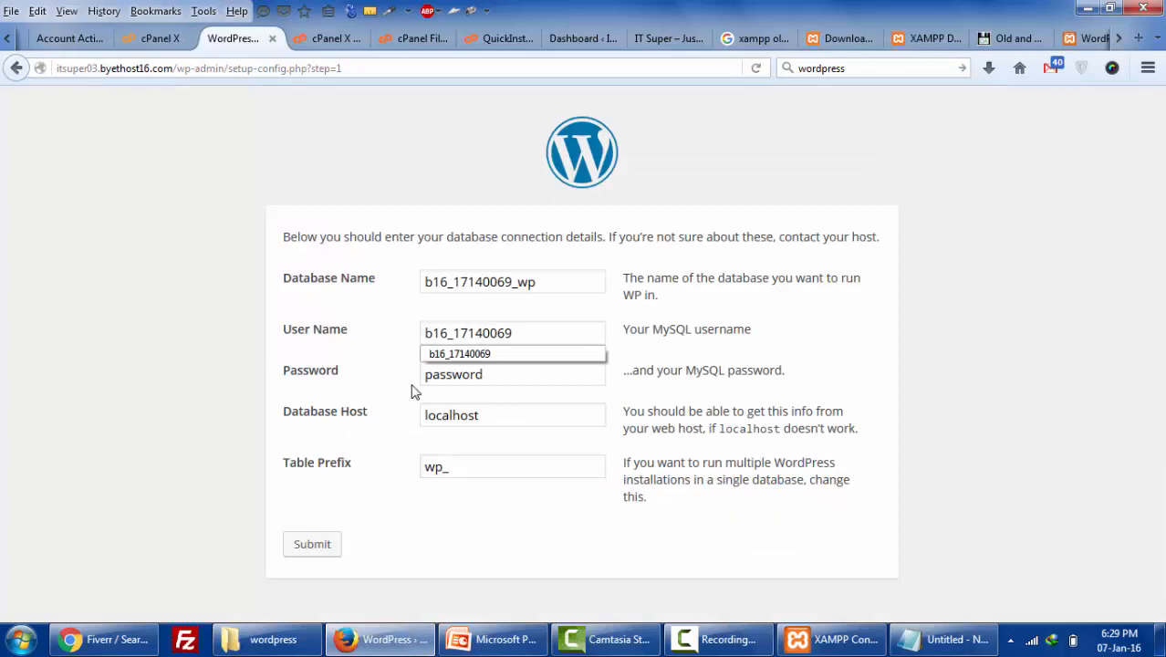
left_click(382, 348)
left_click(162, 41)
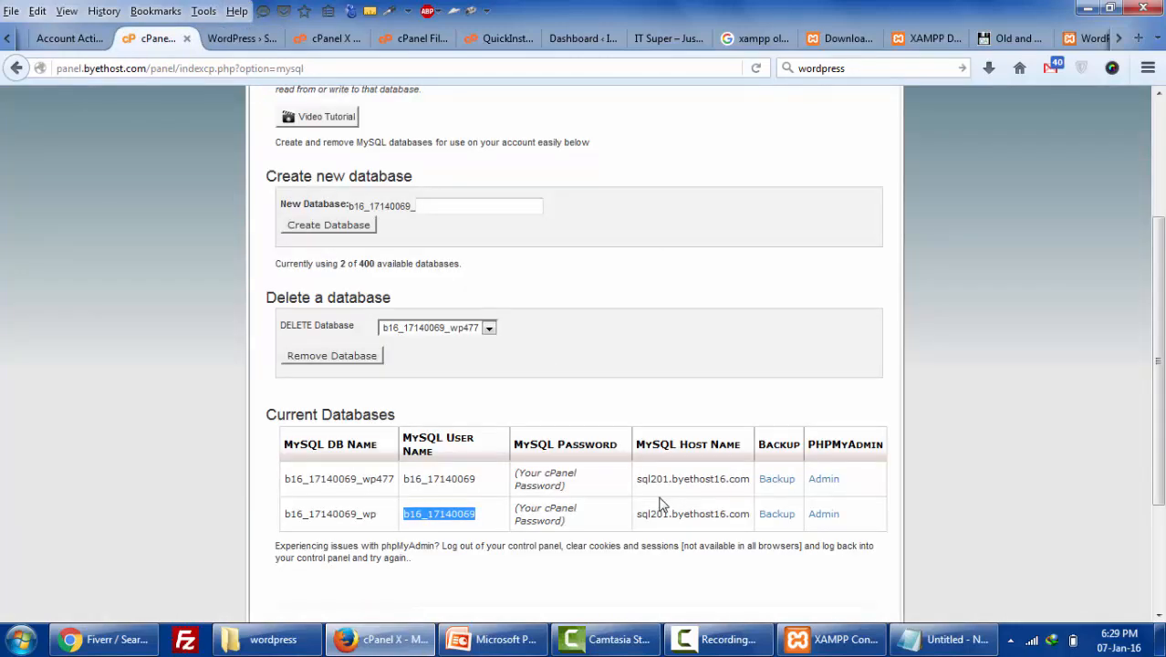
left_click(233, 39)
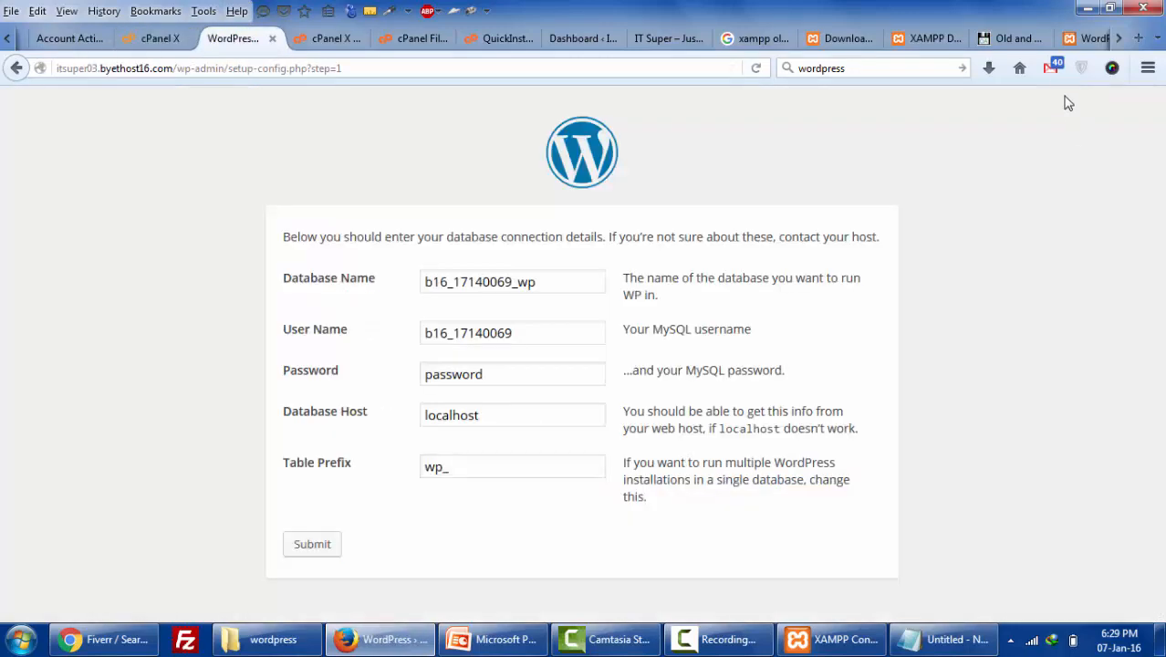
- Copy the new MySQL password from the password reset email into the Password field
left_click(1053, 71)
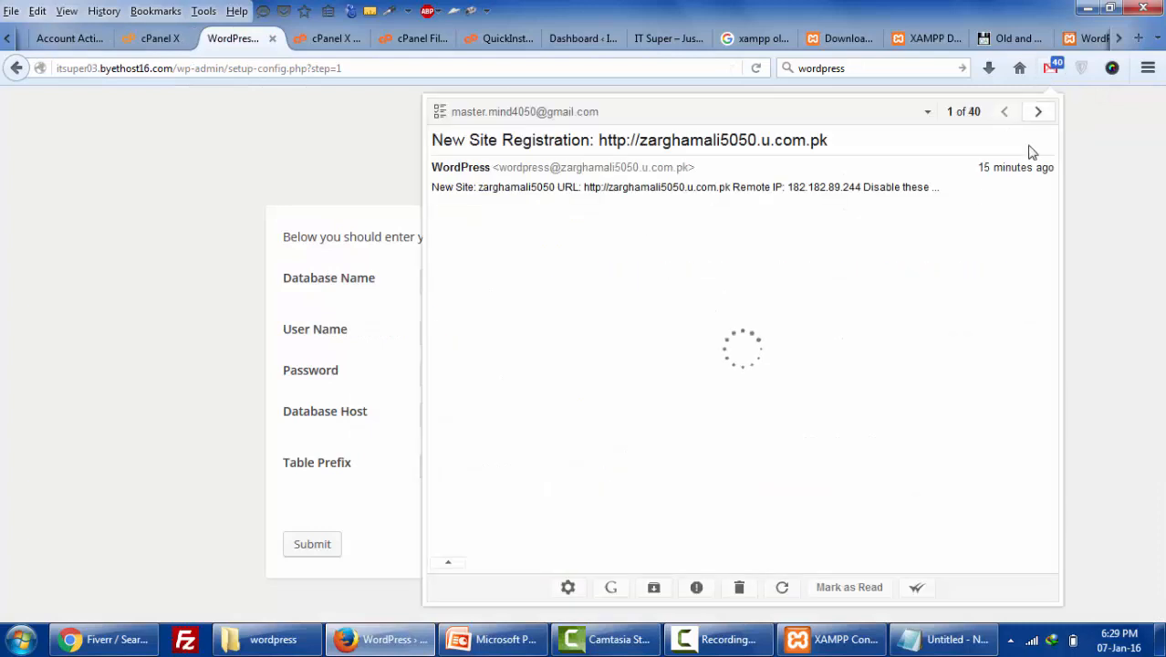
left_click(1042, 122)
left_click(1042, 121)
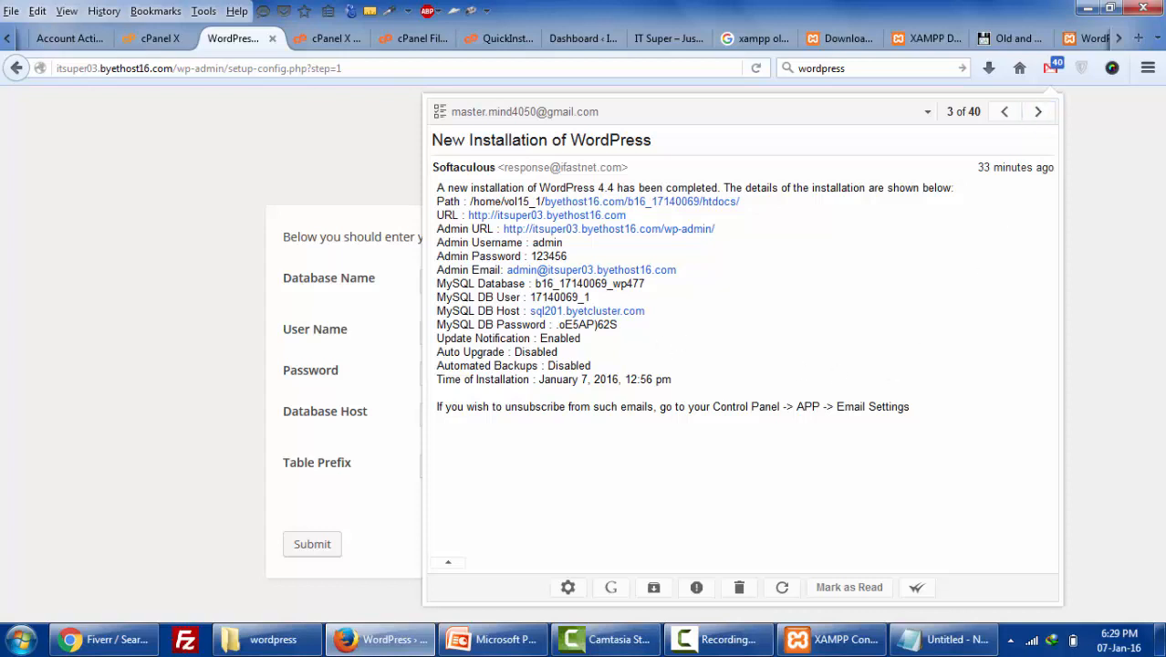
left_click(1037, 112)
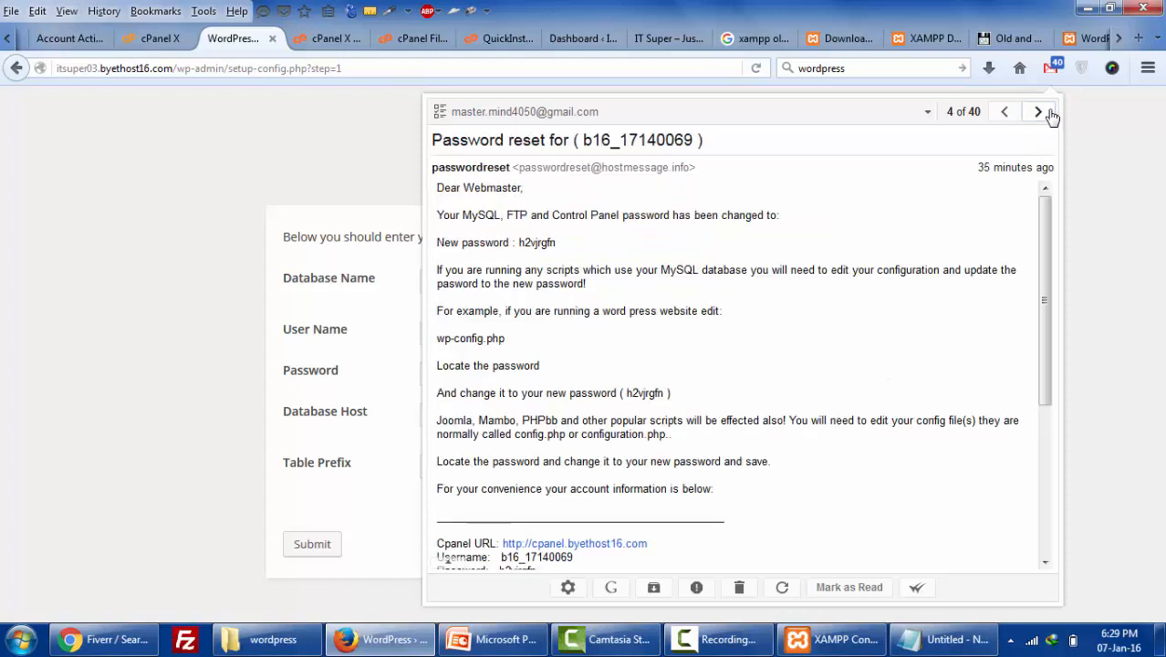
left_click_drag(517, 243, 560, 249)
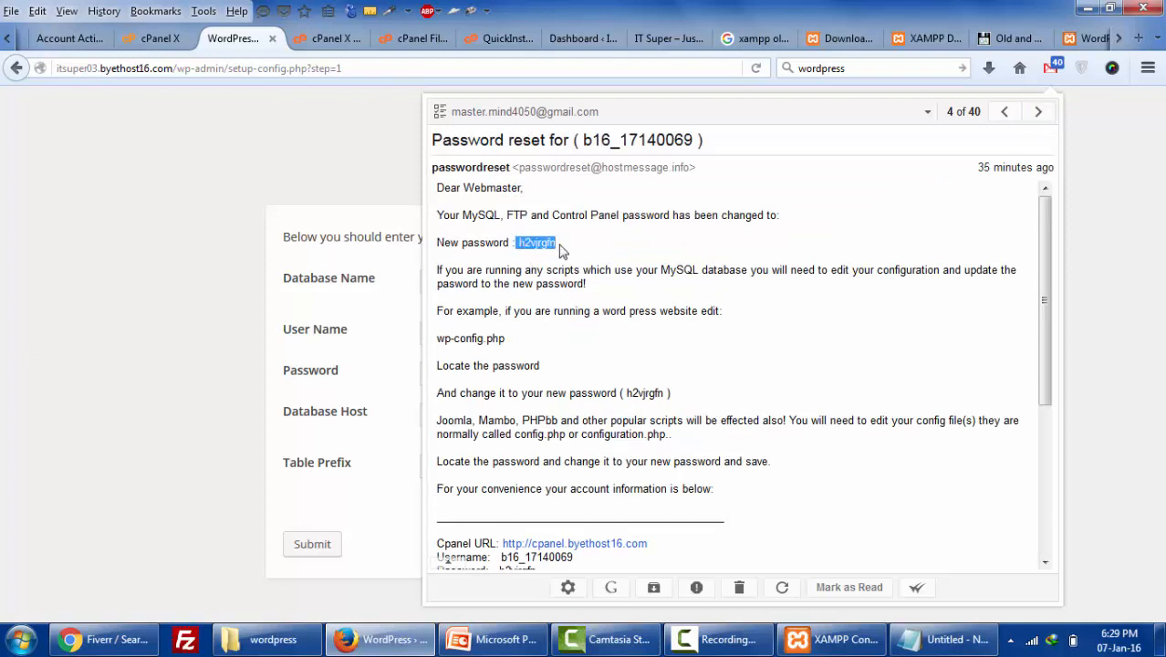
left_click(560, 249)
double_click(529, 243)
key("ctrl+c")
left_click(135, 360)
double_click(519, 378)
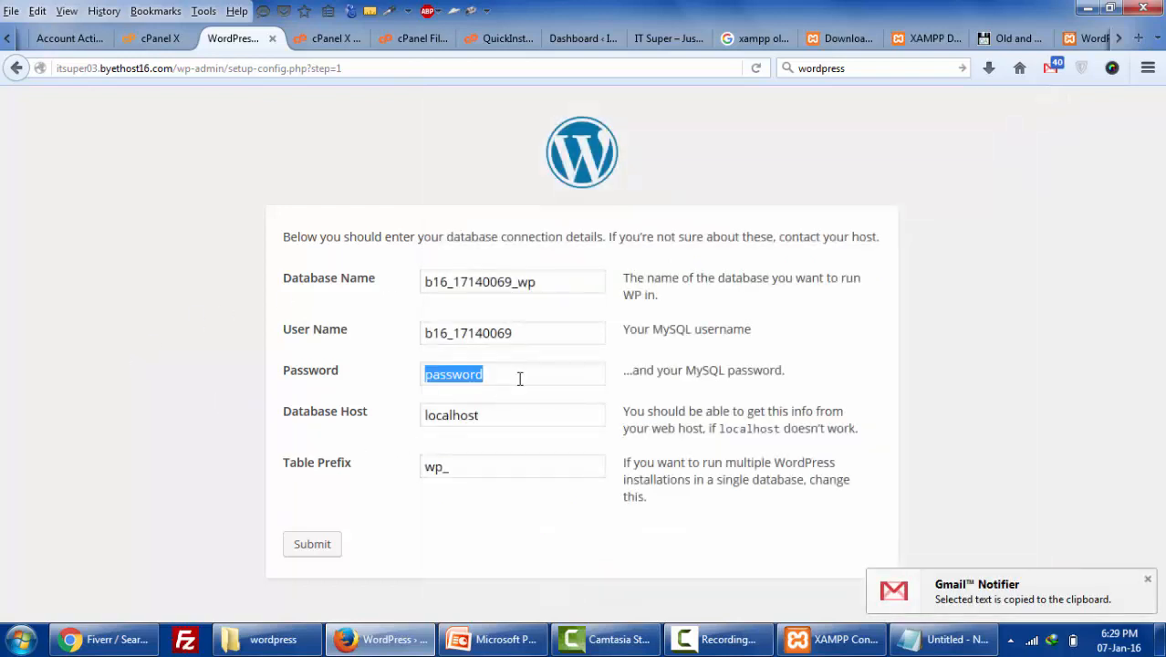
key("ctrl+v")
- Replace localhost with sql201.byethost16.com as Database Host and submit the form
left_click(518, 411)
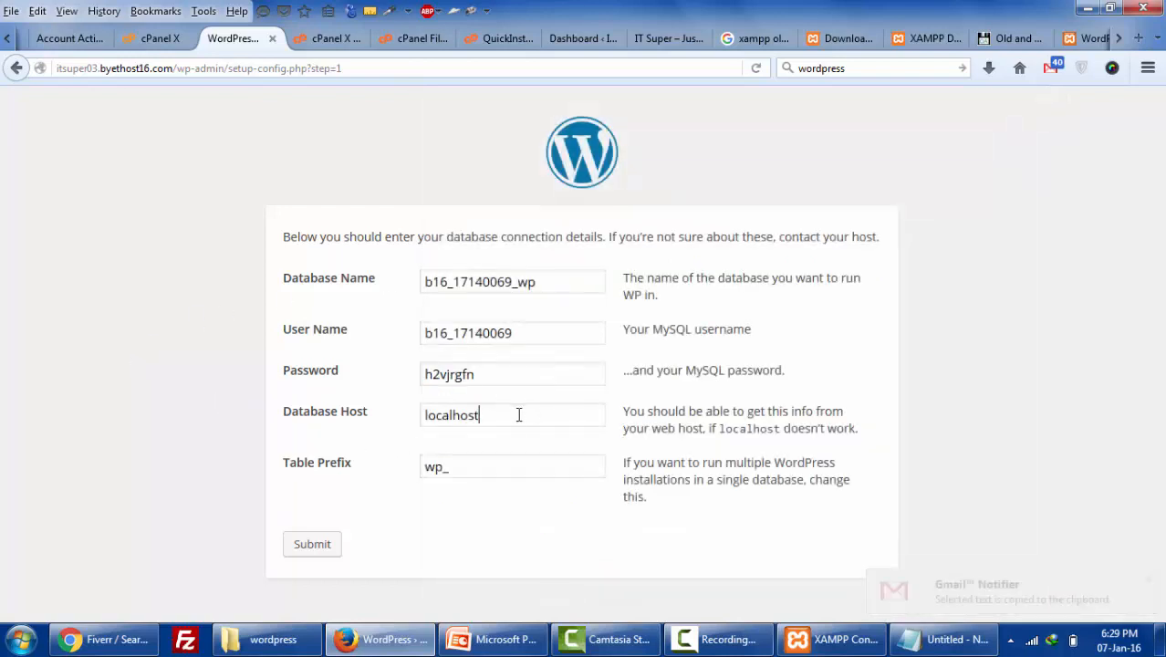
left_click(159, 39)
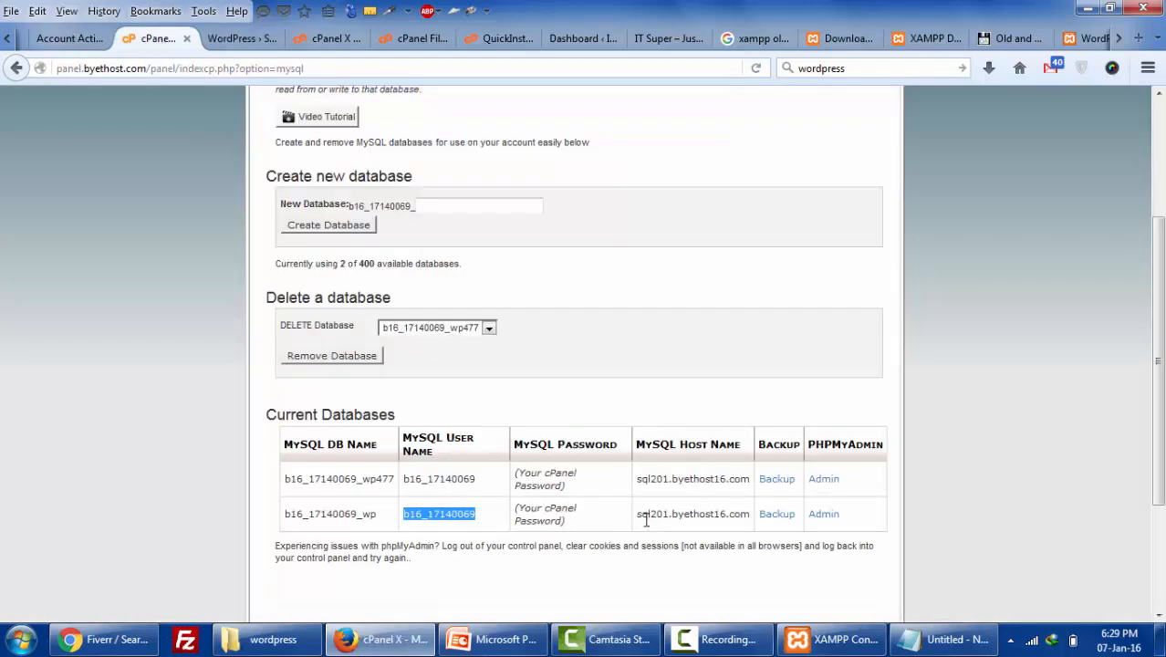
left_click_drag(639, 515, 750, 529)
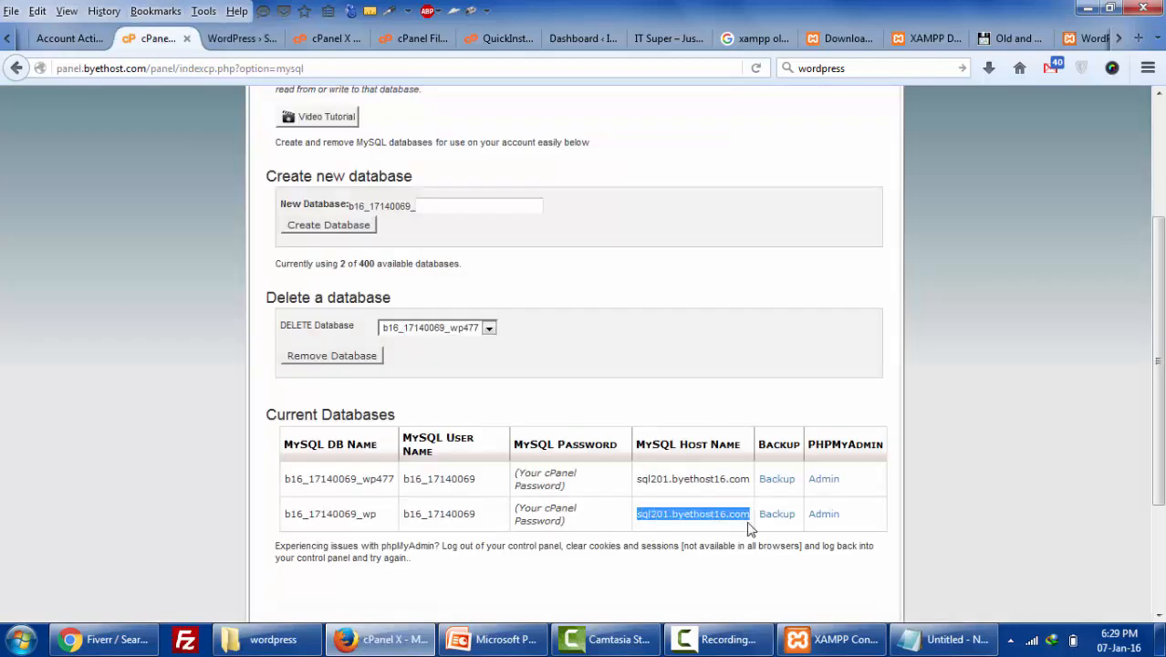
left_click(242, 40)
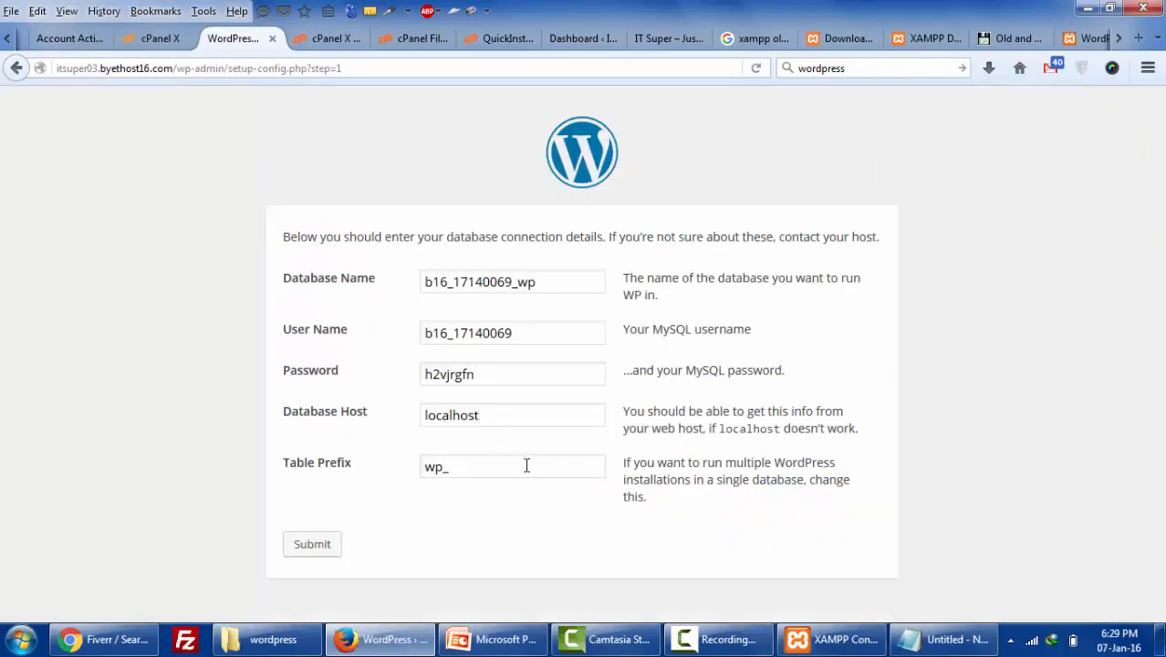
left_click_drag(500, 417, 341, 402)
key("ctrl+v")
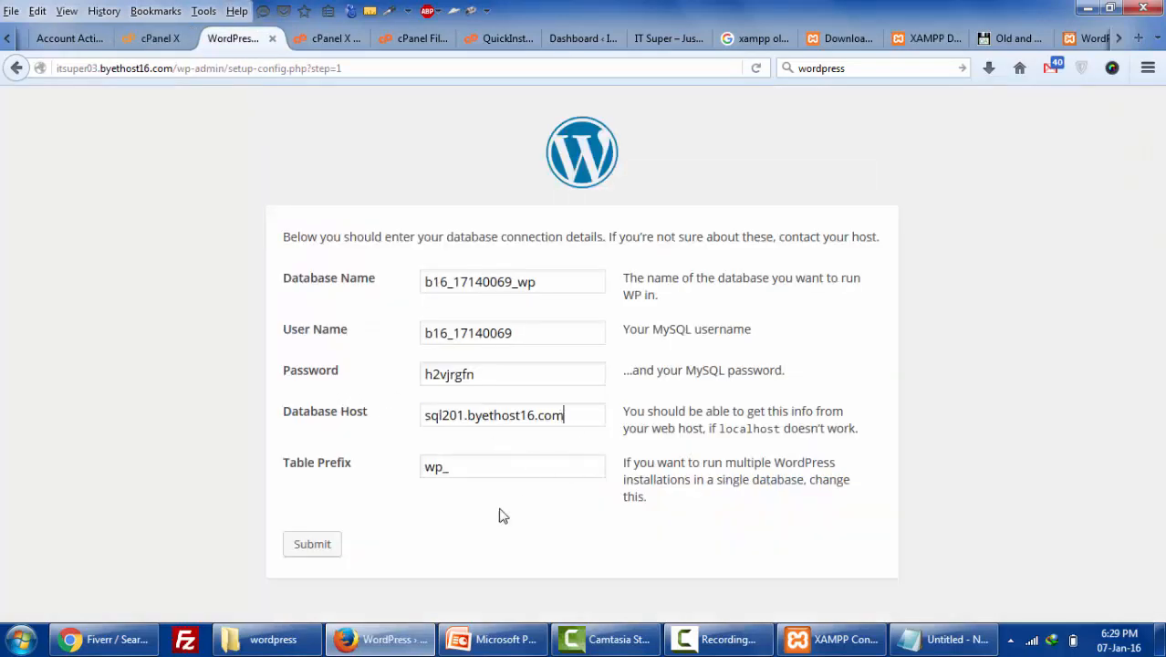
left_click(326, 547)
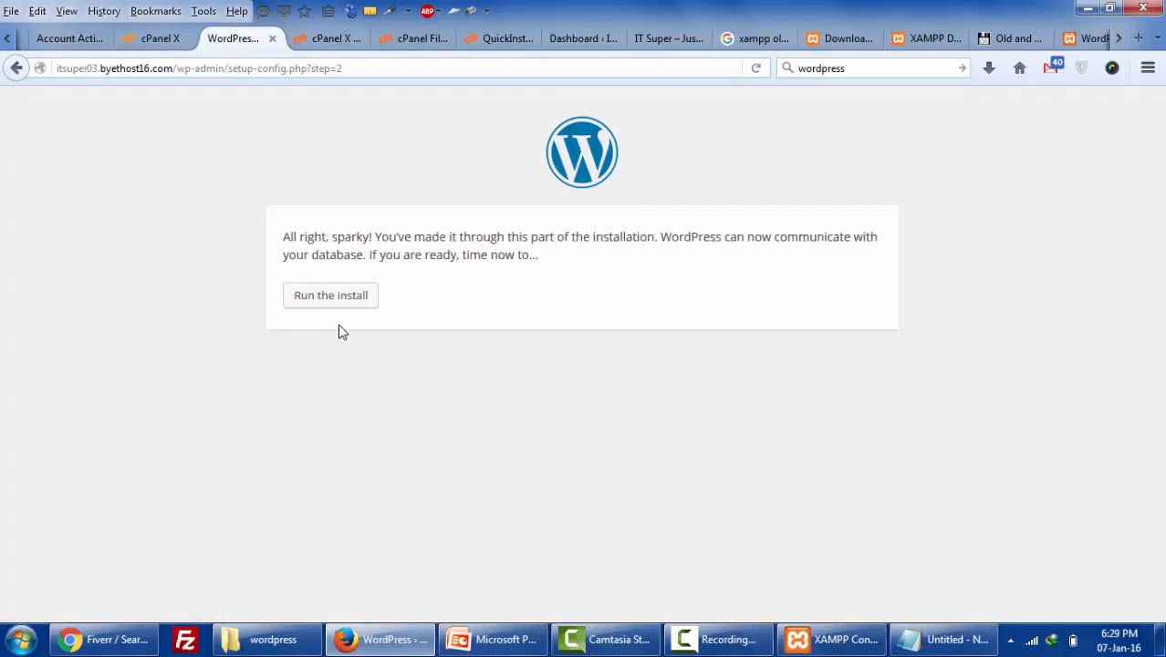
- Run the install and fill Site Title 'IT Super' and Username 'admin'
left_click_drag(337, 239, 379, 241)
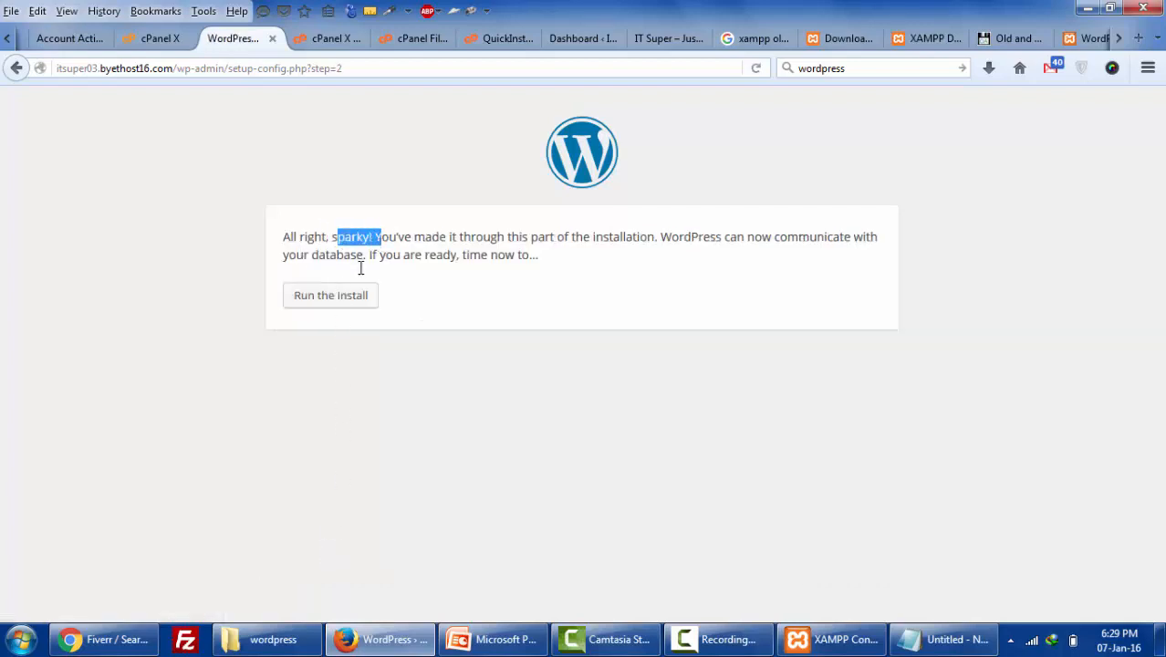
left_click(326, 306)
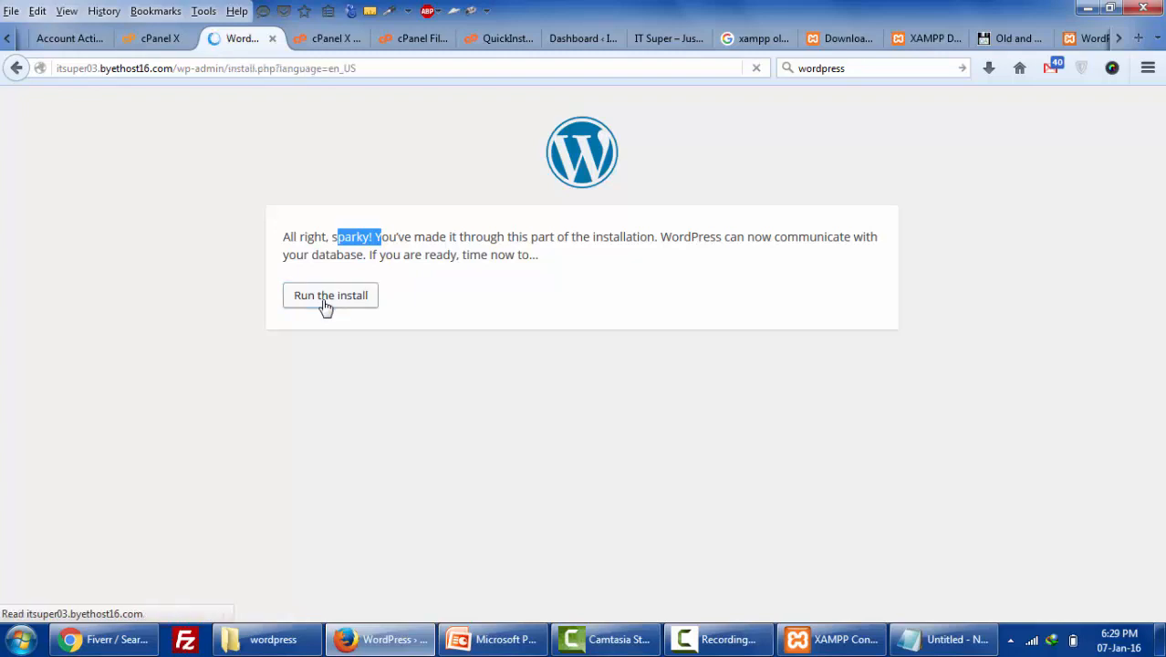
scroll(511, 365, "down", 3)
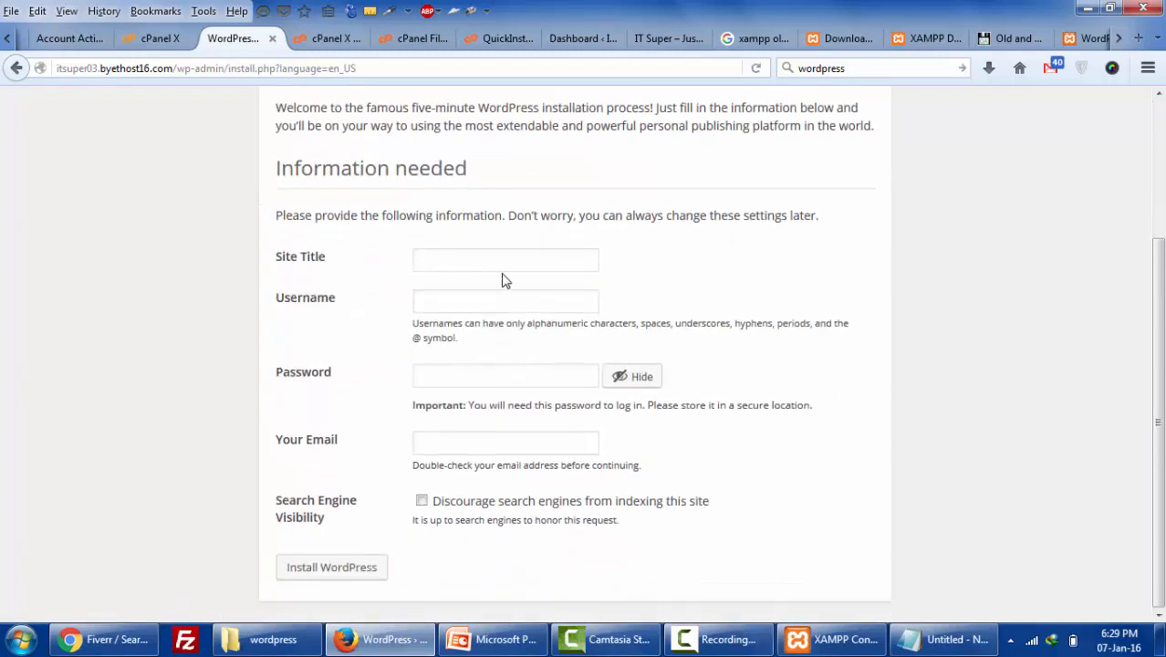
left_click(506, 261)
left_click(474, 281)
left_click(471, 302)
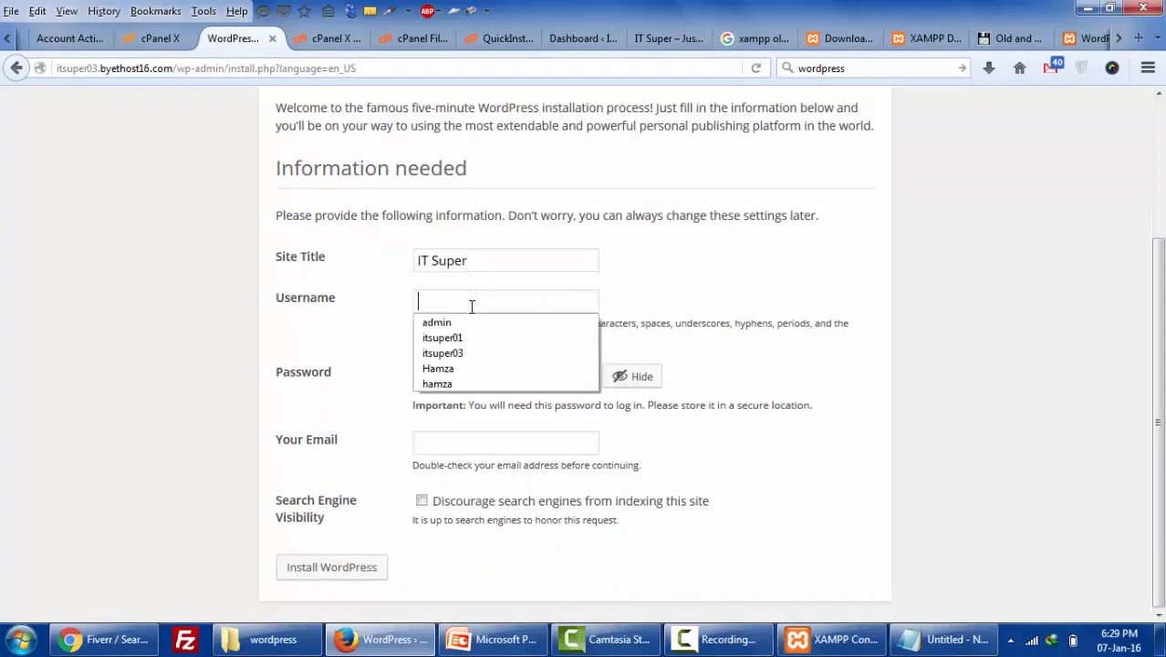
left_click(471, 319)
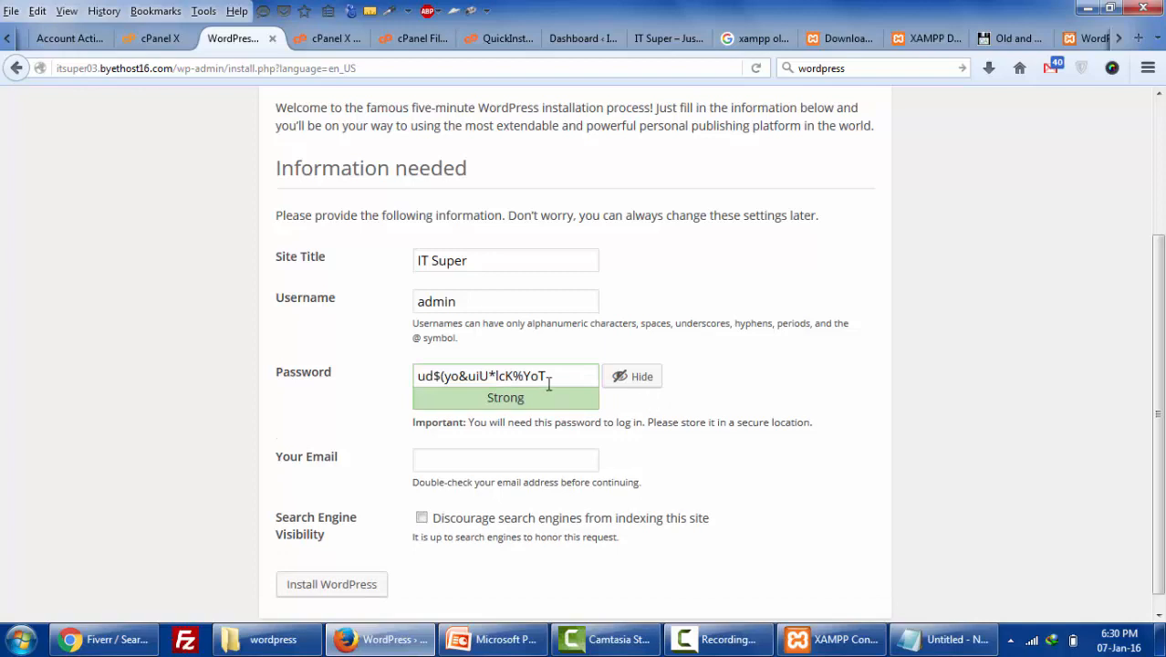
- Save the generated password in Notepad, fill the admin email, and install WordPress
triple_click(548, 384)
key("ctrl+c")
left_click(948, 638)
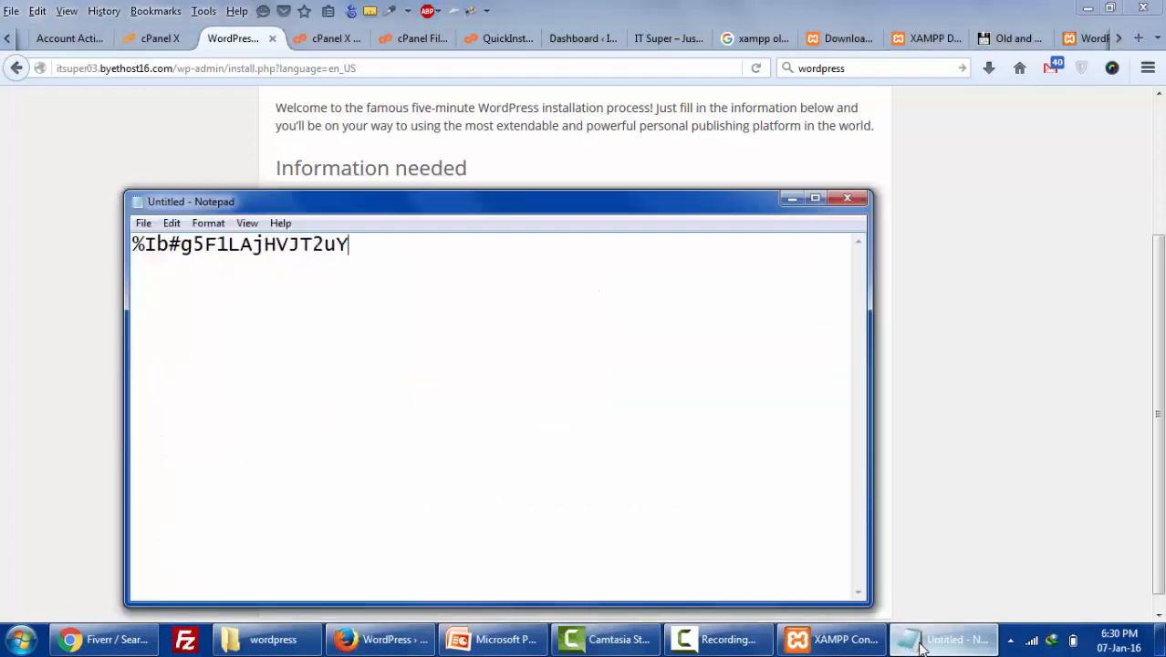
key("ctrl+a")
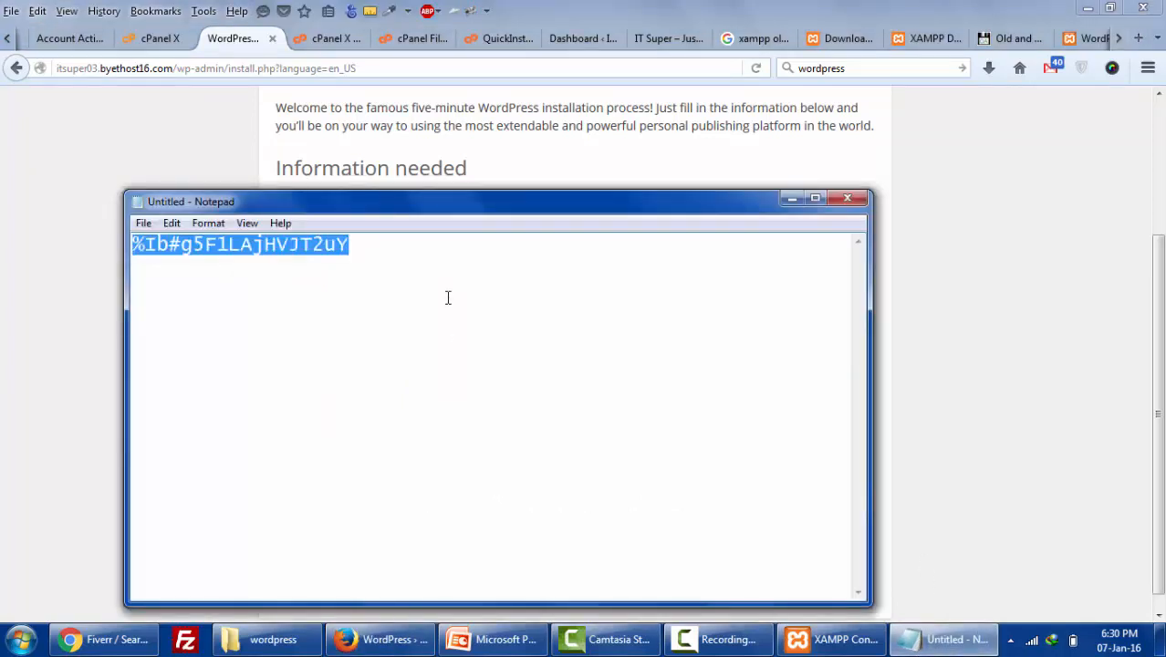
key("ctrl+v")
left_click(966, 369)
scroll(402, 432, "down", 1)
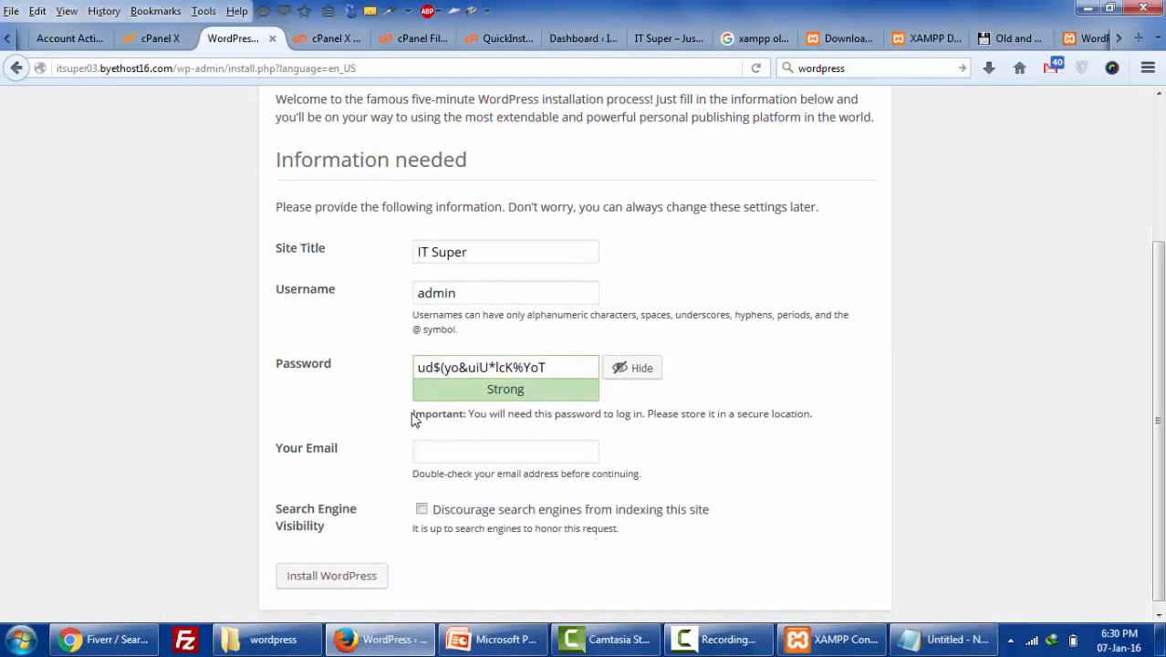
left_click(464, 437)
left_click(474, 458)
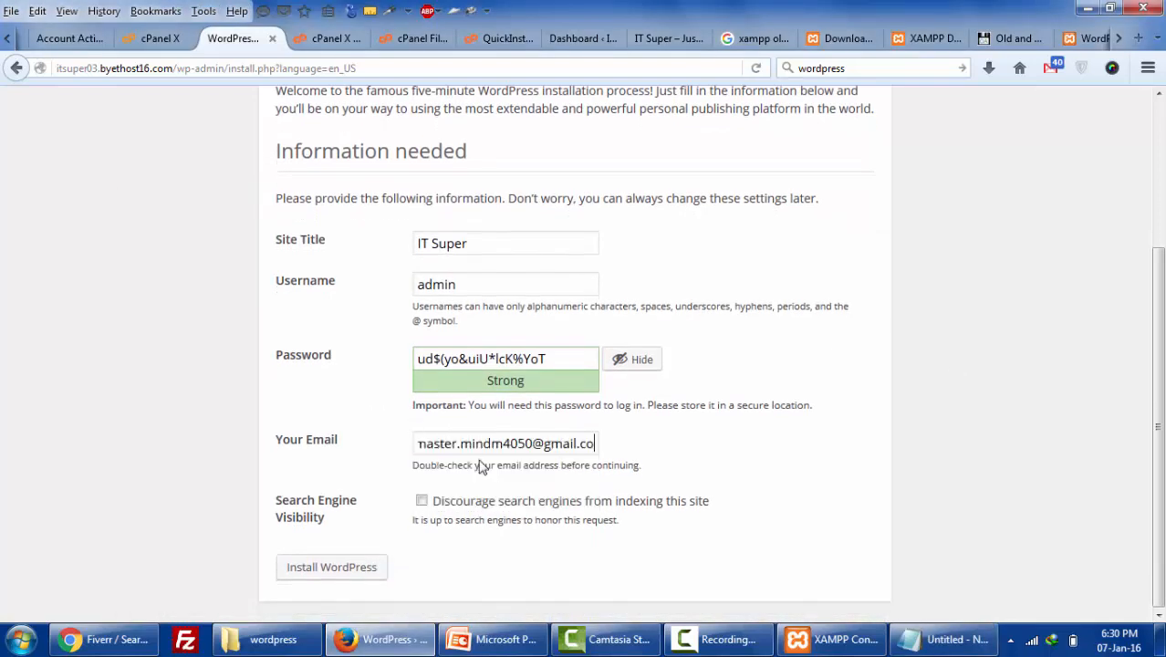
left_click(325, 572)
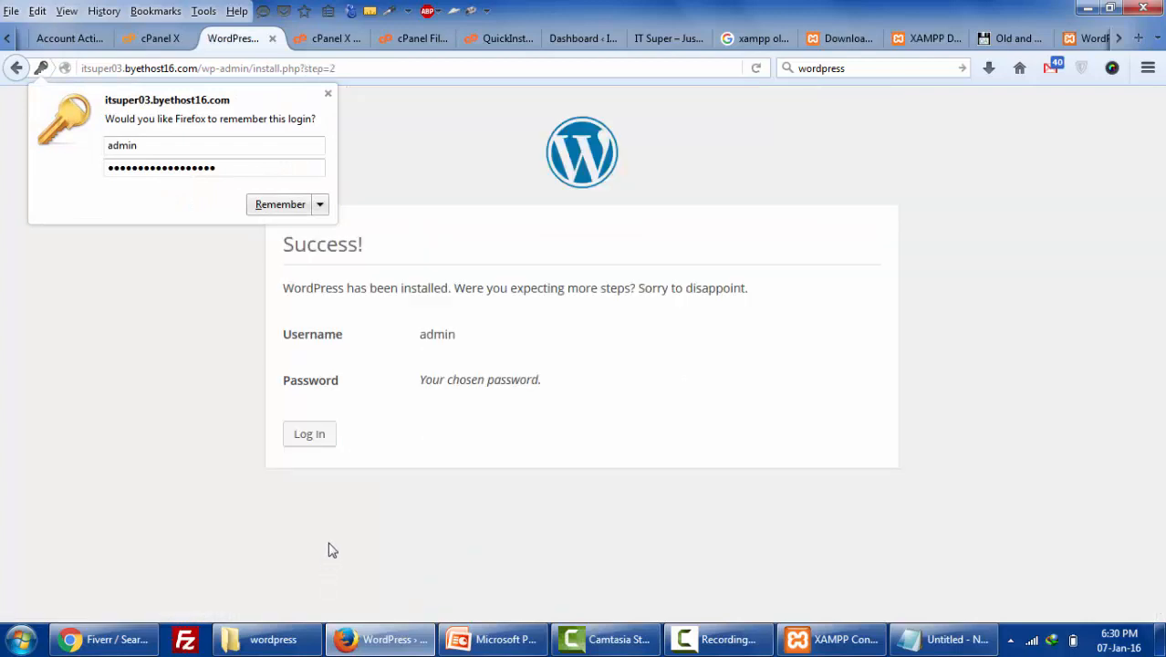
- Look at the IT Super front page and admin dashboard, then return to the success page
left_click(664, 41)
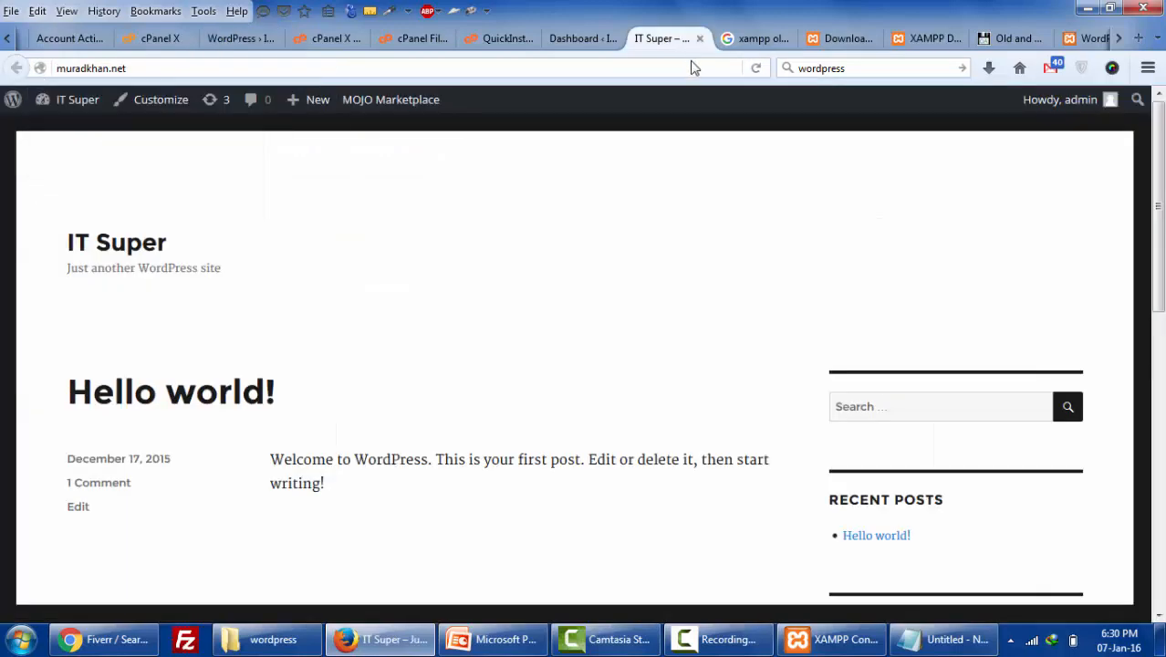
left_click(575, 43)
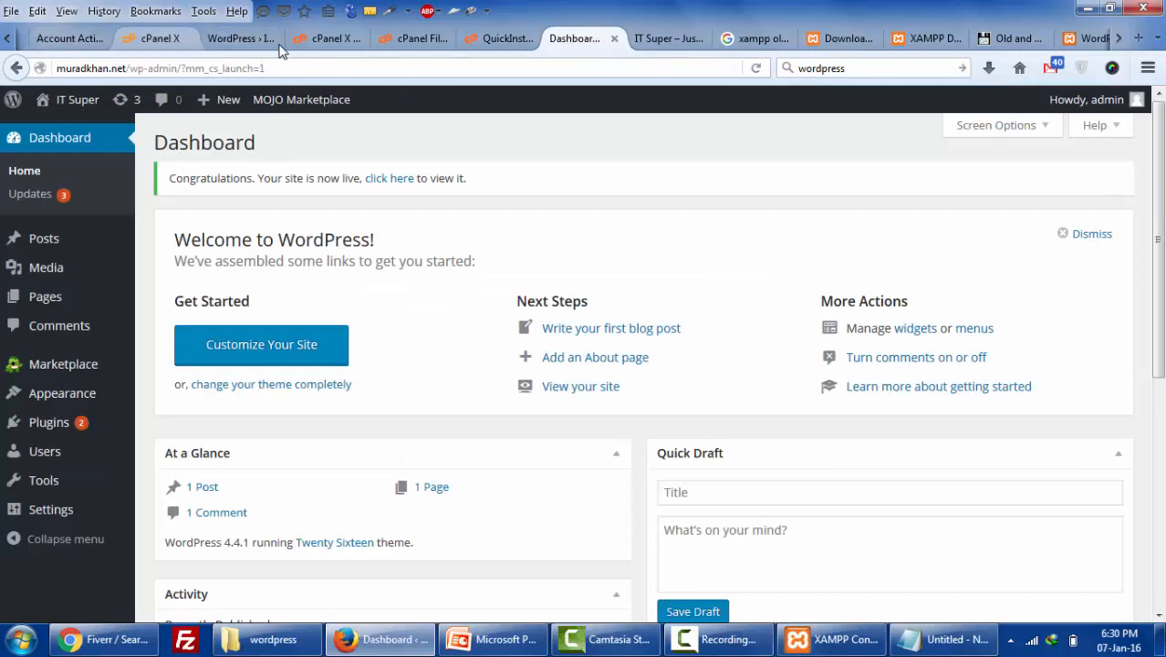
left_click(650, 41)
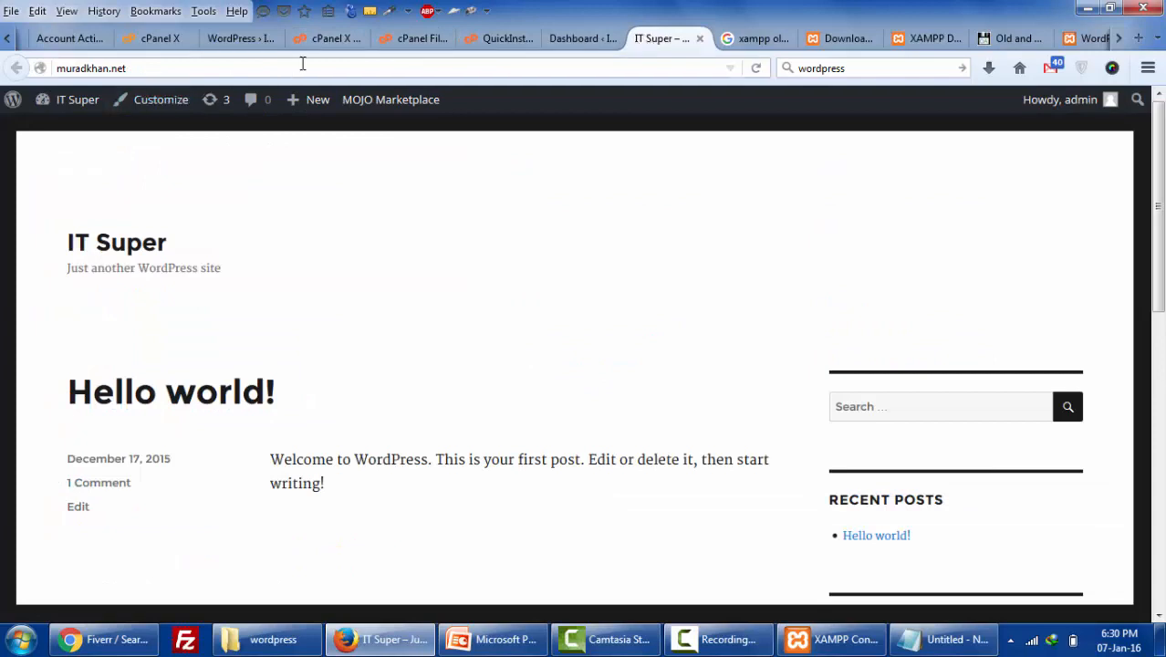
left_click(263, 40)
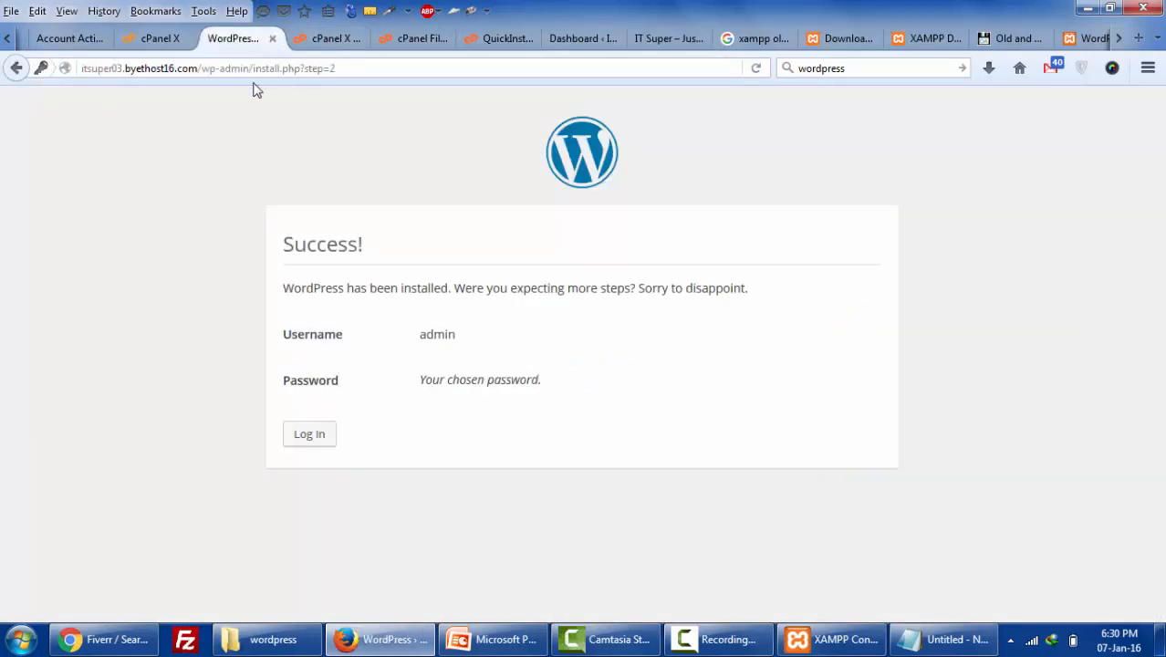
- Load itsuper03.byethost16.com in another tab and scroll through the new site
left_click_drag(197, 71, 48, 73)
key("ctrl+c")
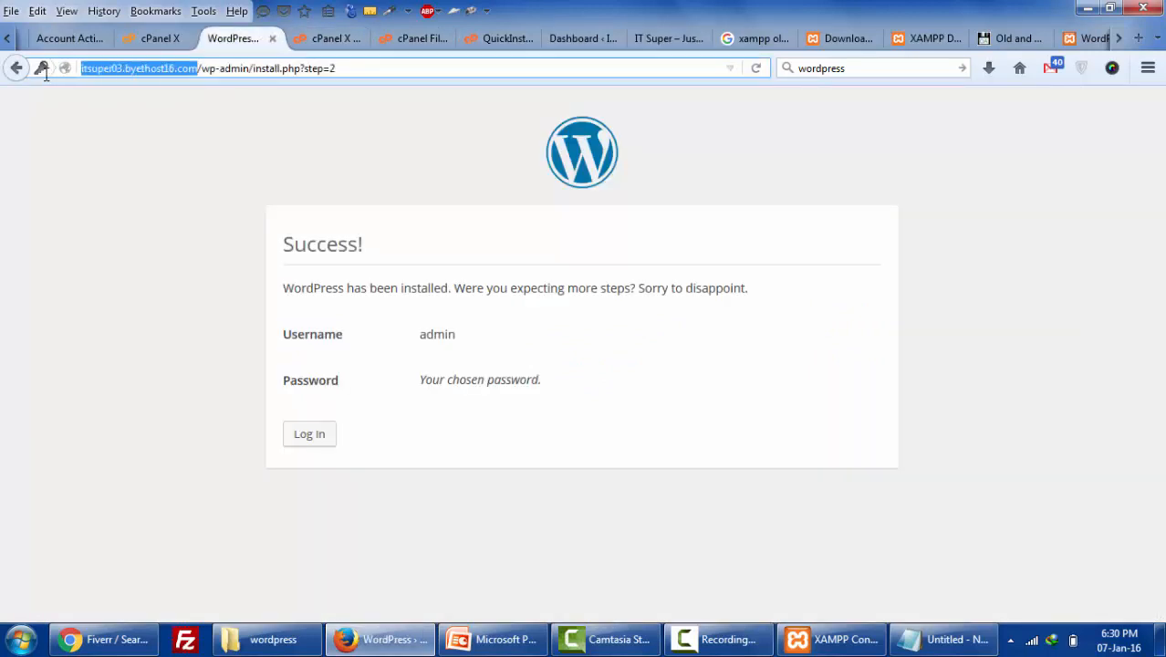
left_click(333, 40)
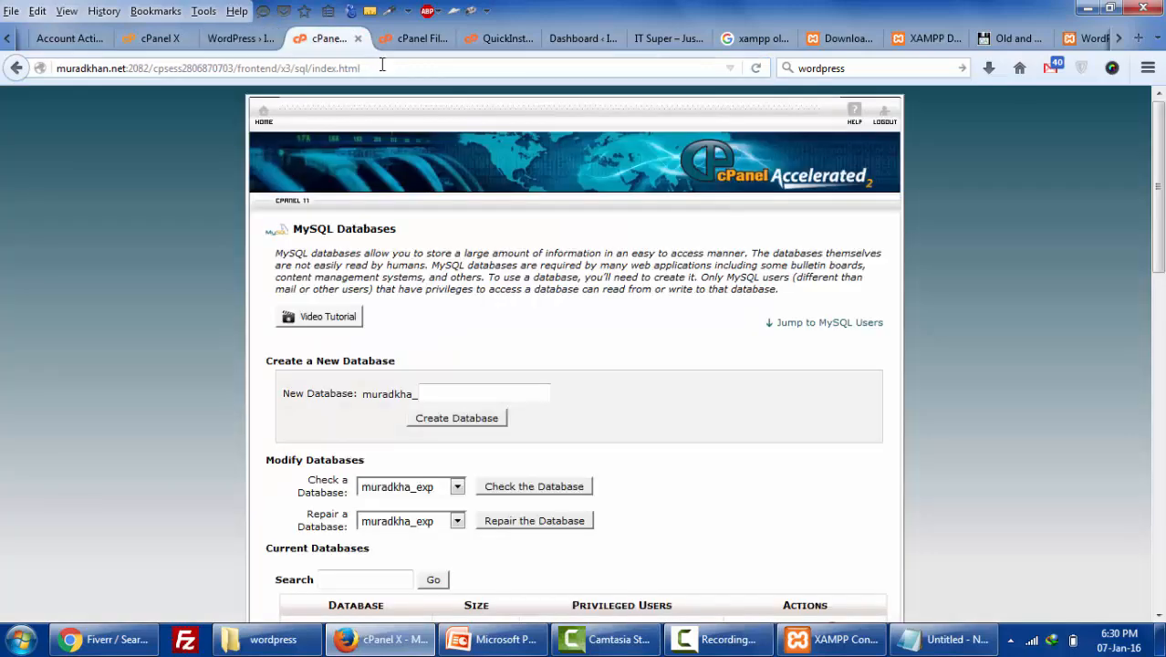
left_click(387, 68)
key("ctrl+v")
key("Return")
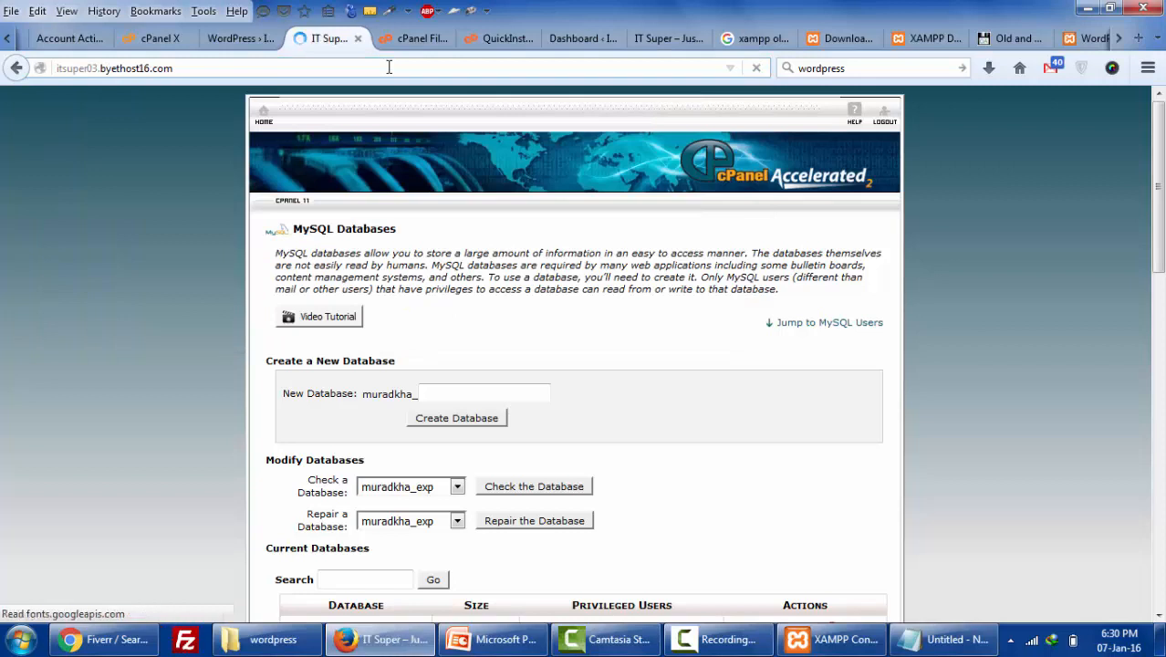
scroll(365, 244, "down", 5)
scroll(364, 244, "down", 3)
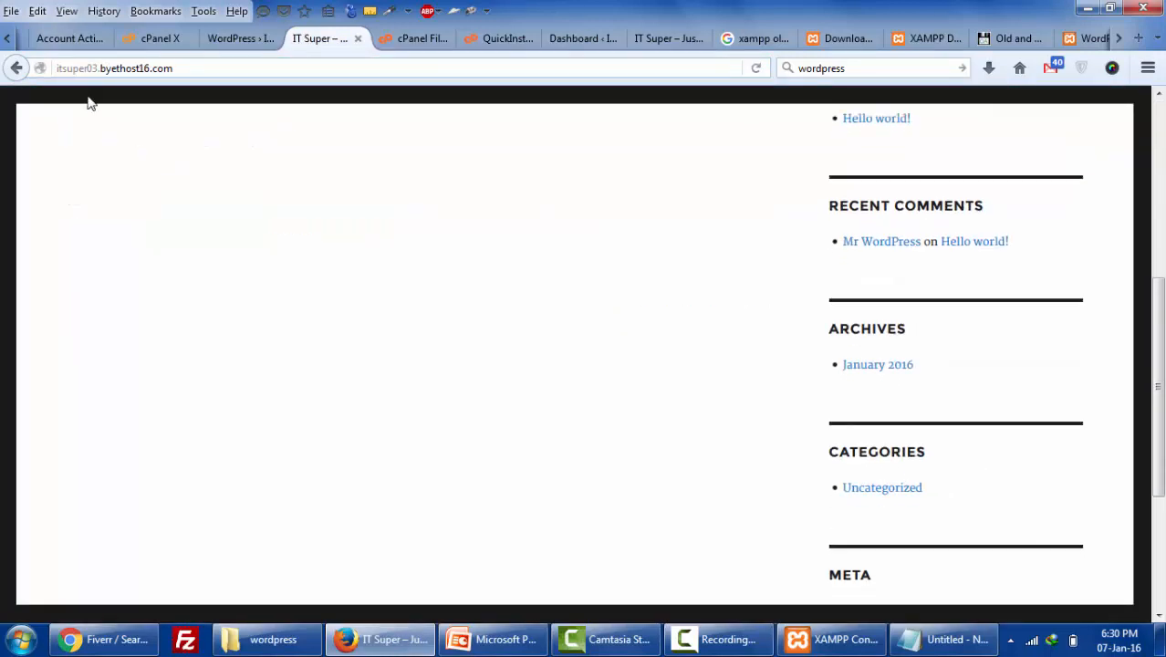
scroll(866, 442, "up", 7)
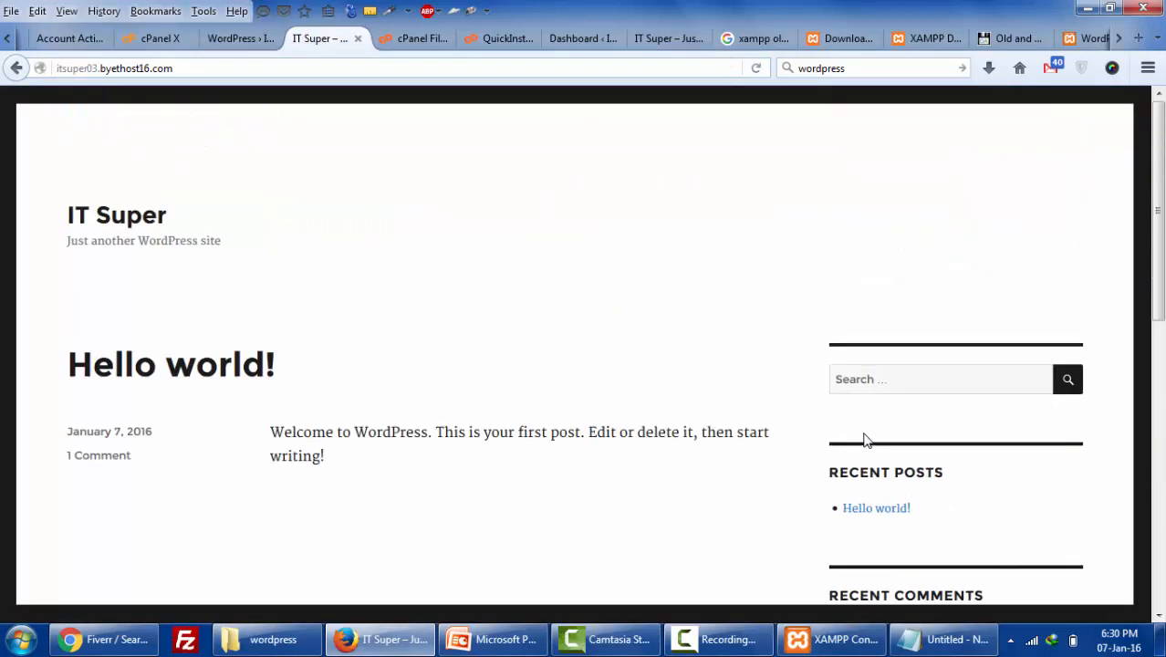
- Switch to the muradkhan.net WordPress site and bring up its cPanel X home page
left_click(243, 40)
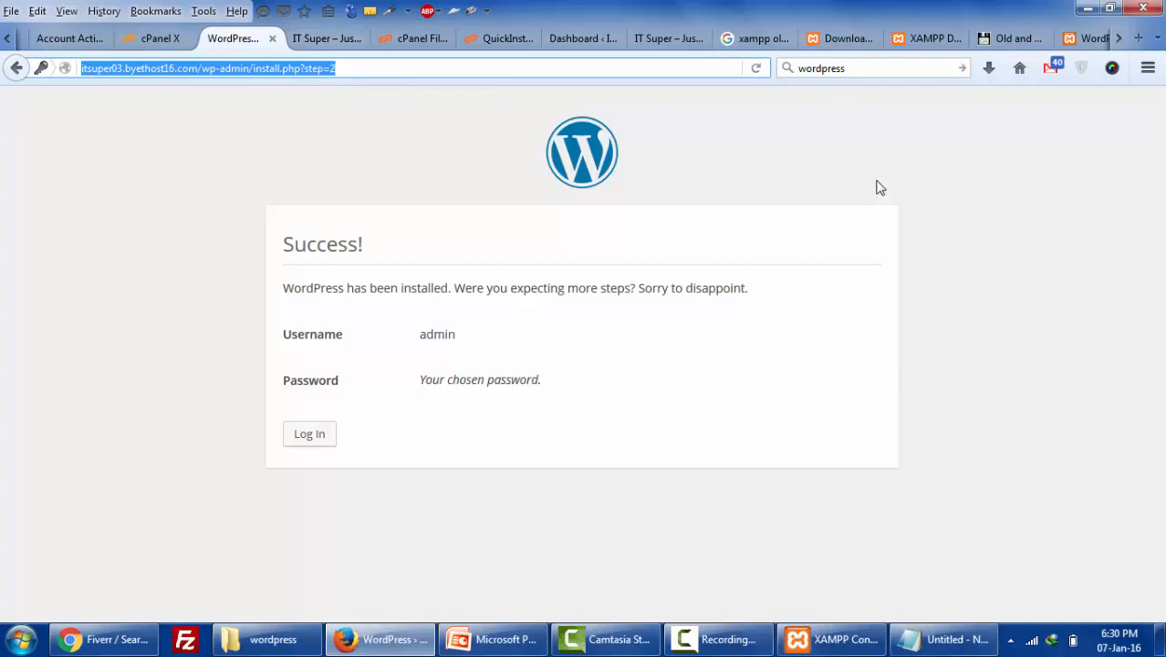
left_click(1118, 38)
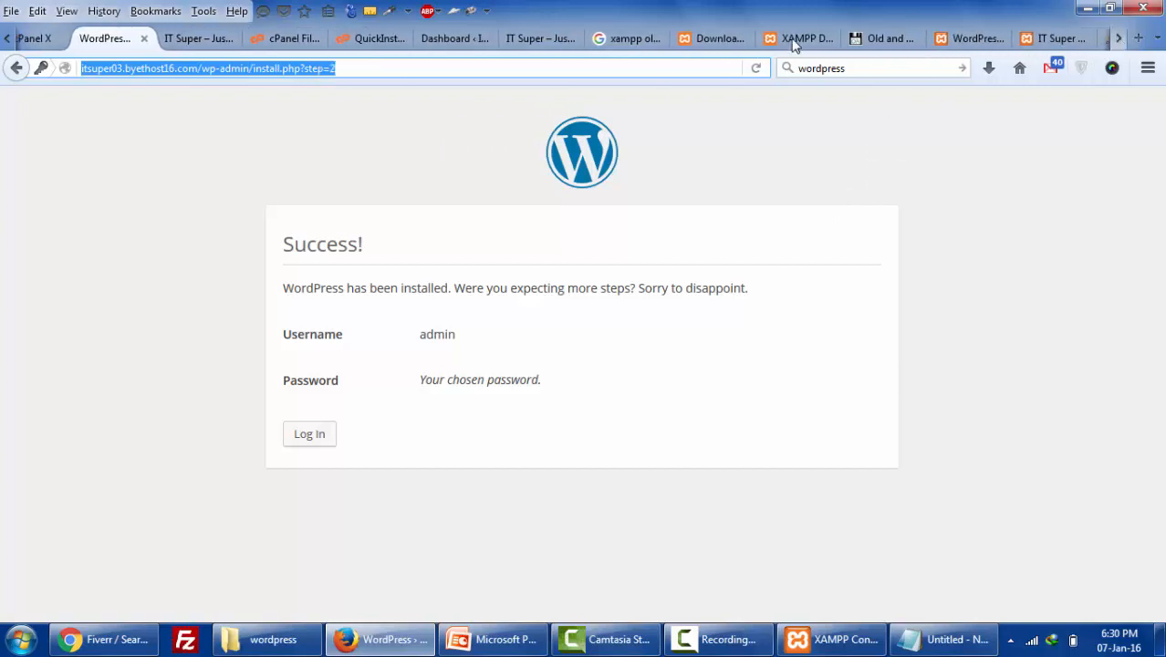
left_click(269, 41)
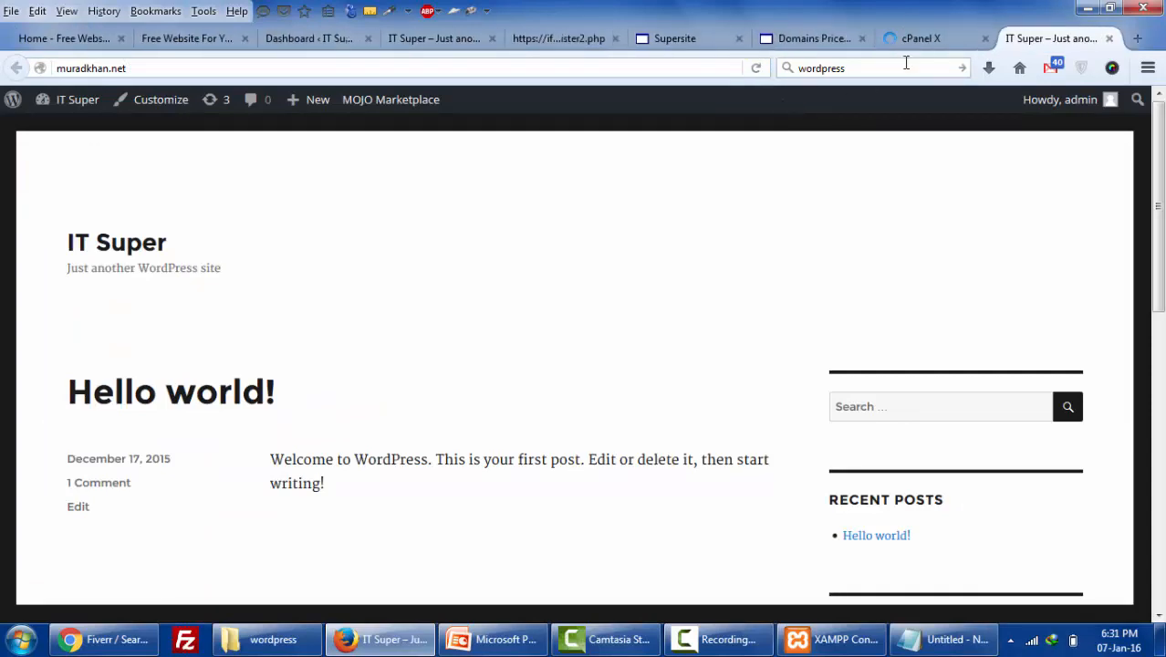
left_click(915, 50)
scroll(600, 456, "down", 4)
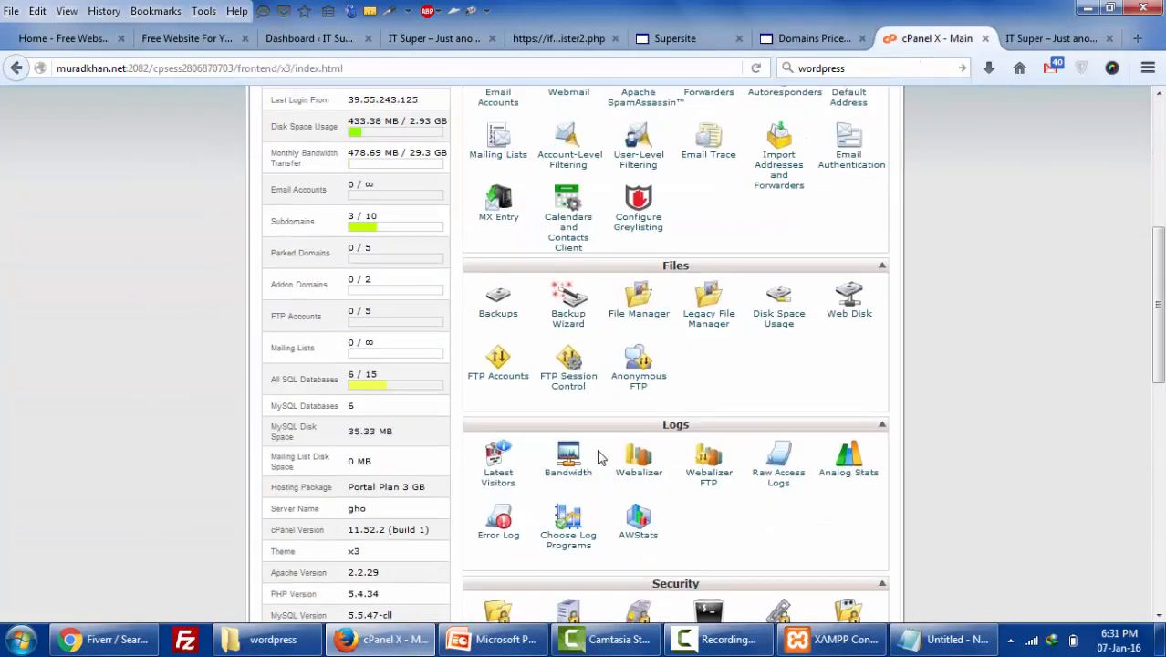
- Open File Manager in a new tab and delete everything in public_html except the old folder
scroll(599, 455, "down", 3)
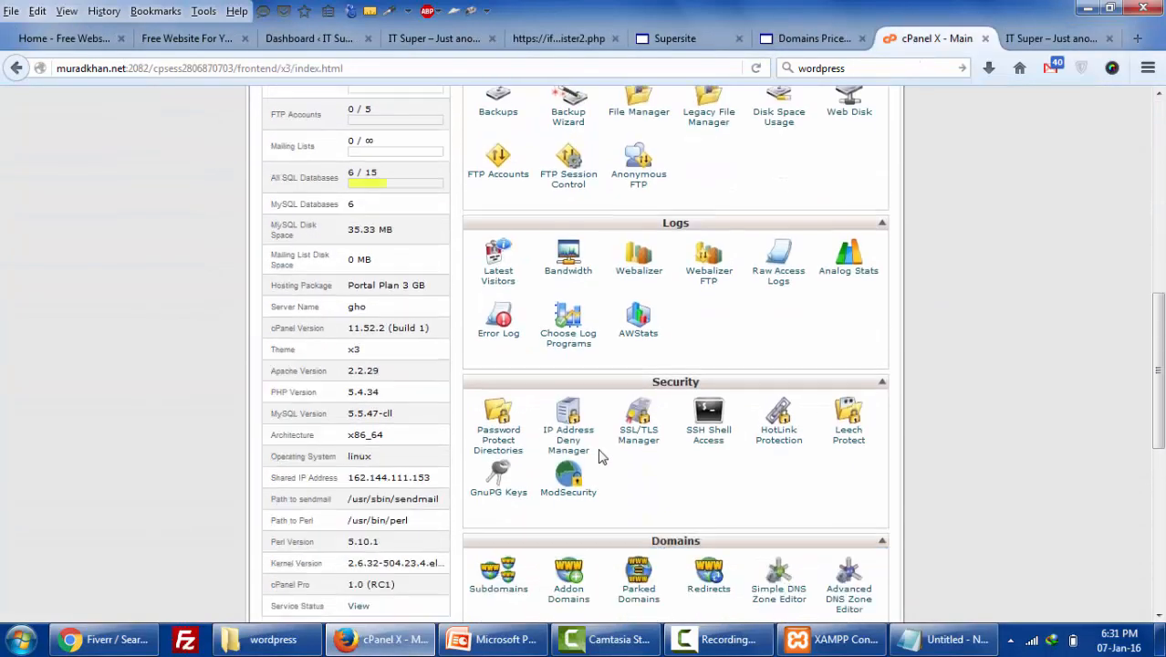
scroll(606, 435, "up", 3)
right_click(629, 325)
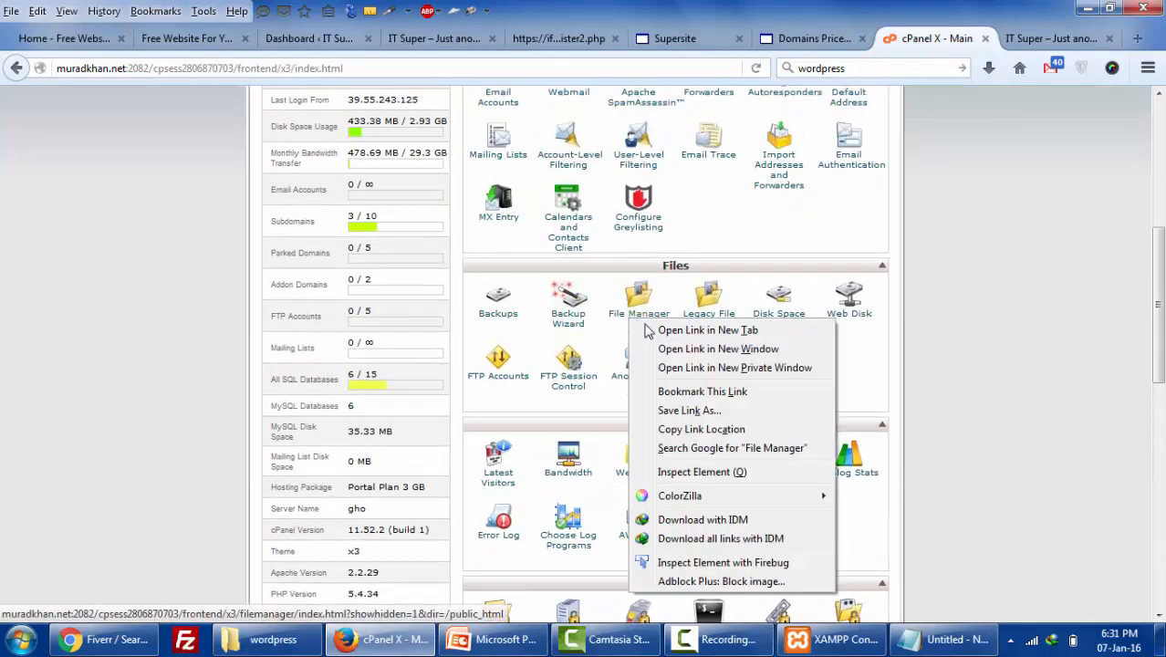
left_click(652, 330)
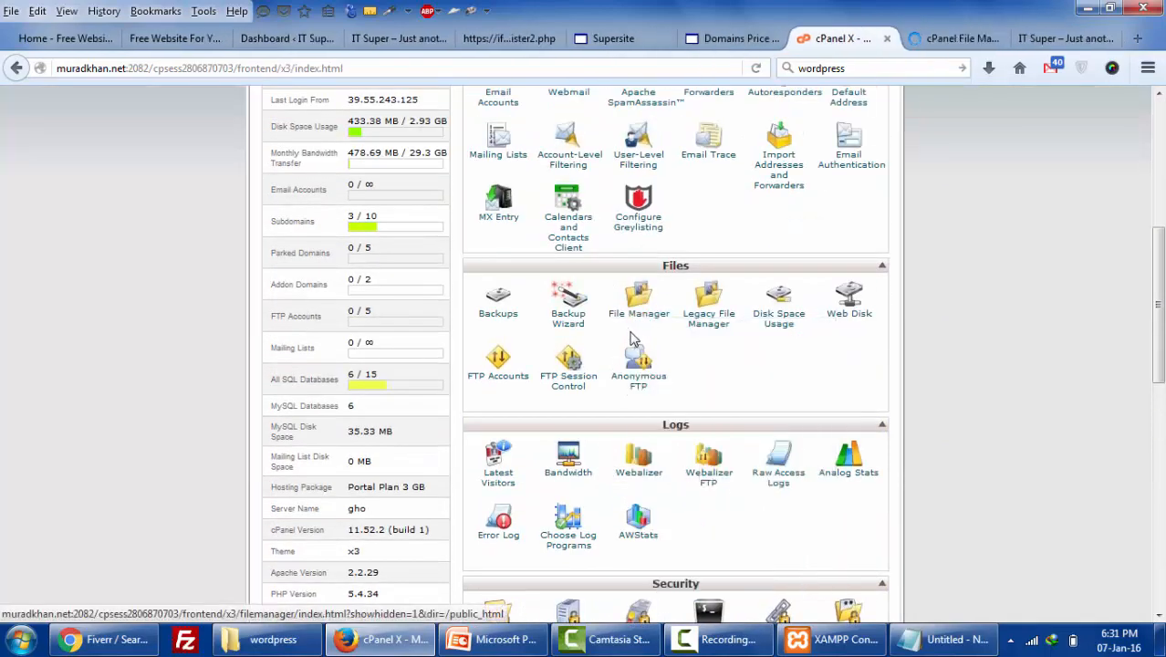
left_click(954, 40)
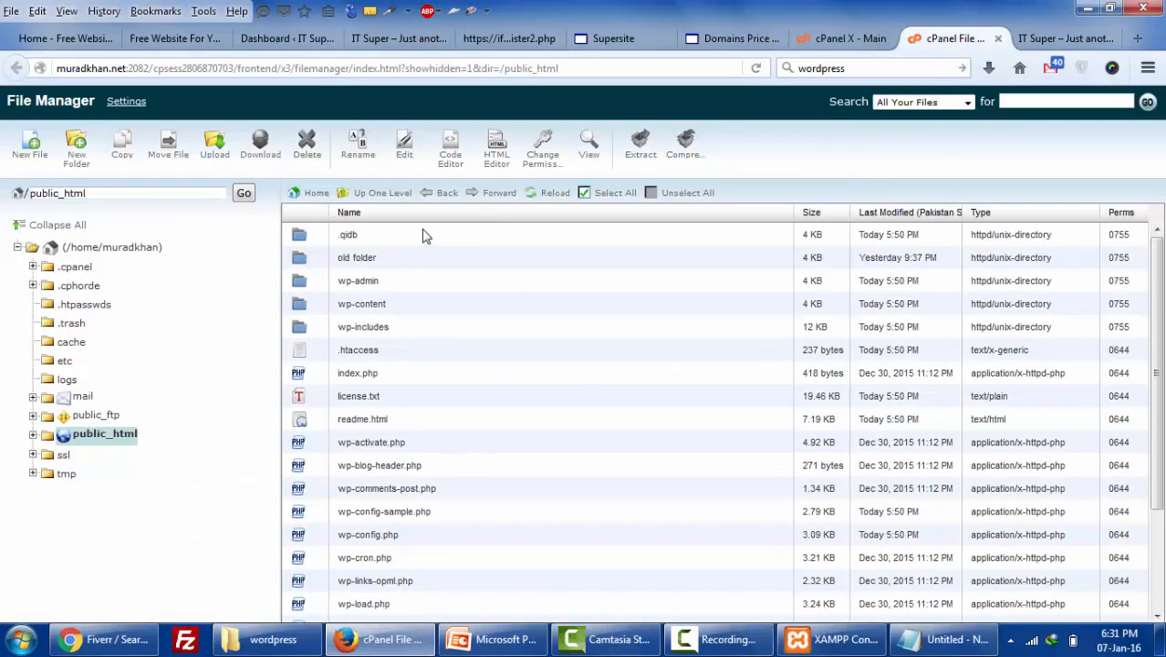
left_click(586, 194)
left_click(306, 260, "ctrl")
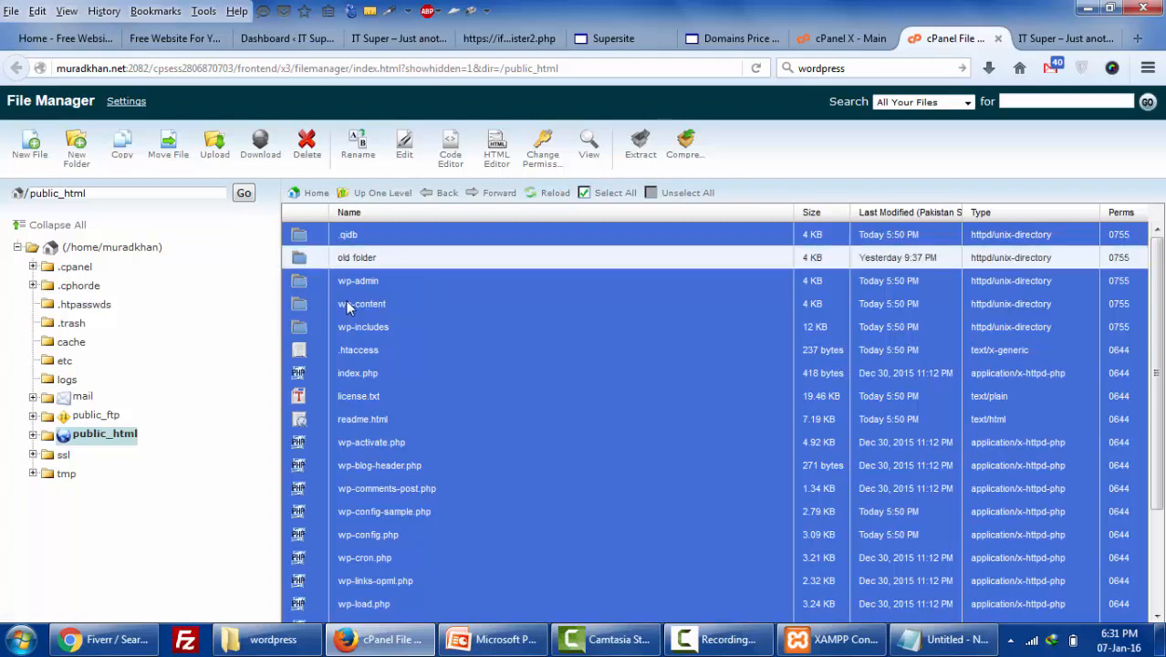
key("Delete")
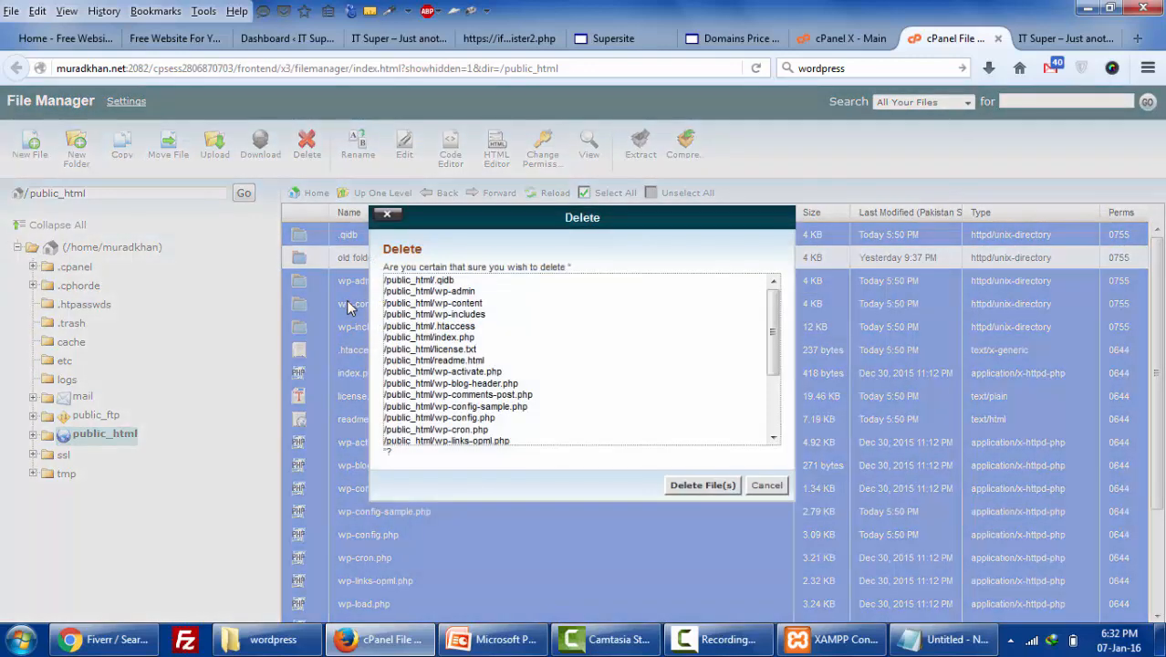
key("Escape")
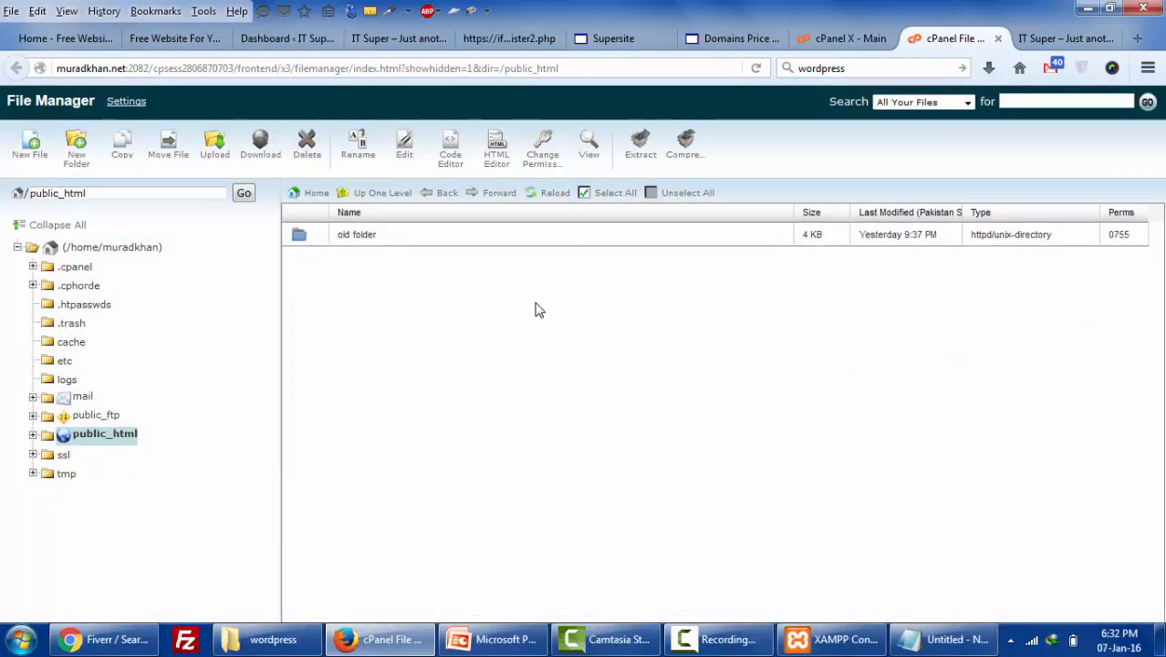
- Start uploading wordpress-4.4.zip into public_html, then return to the cPanel home page
left_click(215, 149)
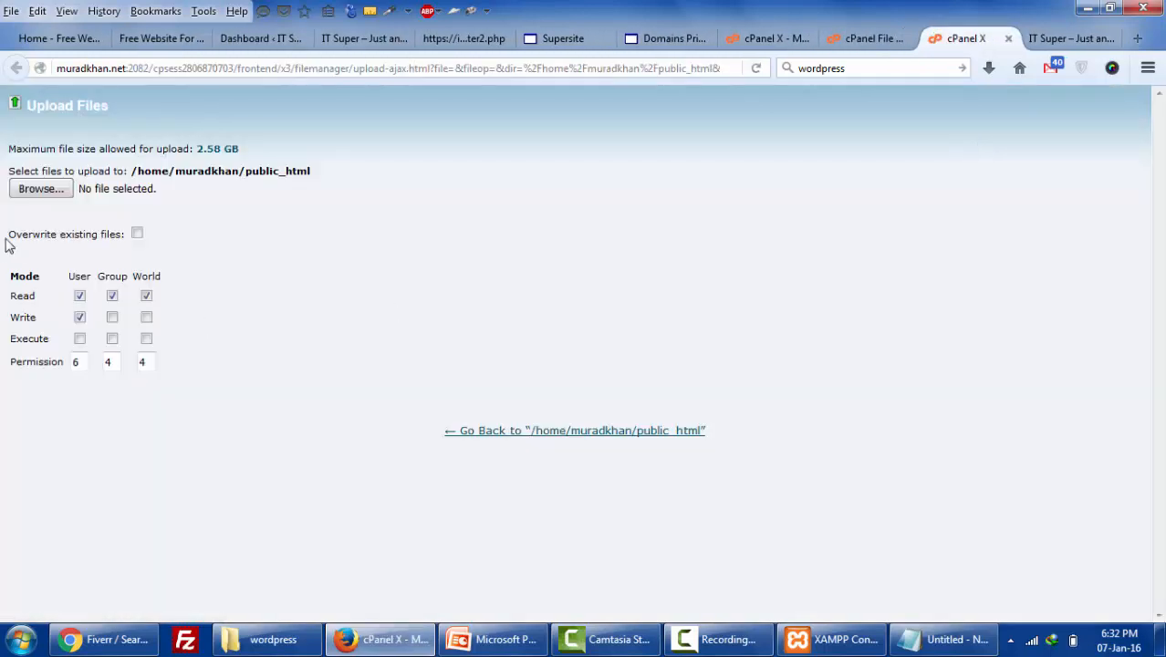
left_click(35, 193)
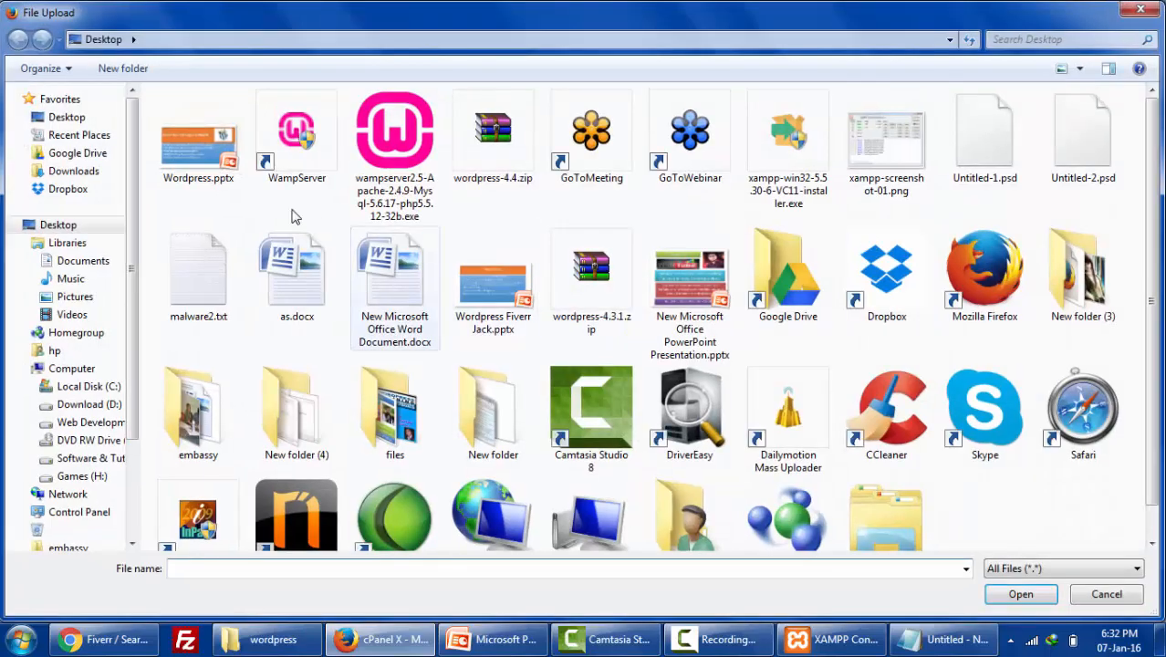
double_click(466, 163)
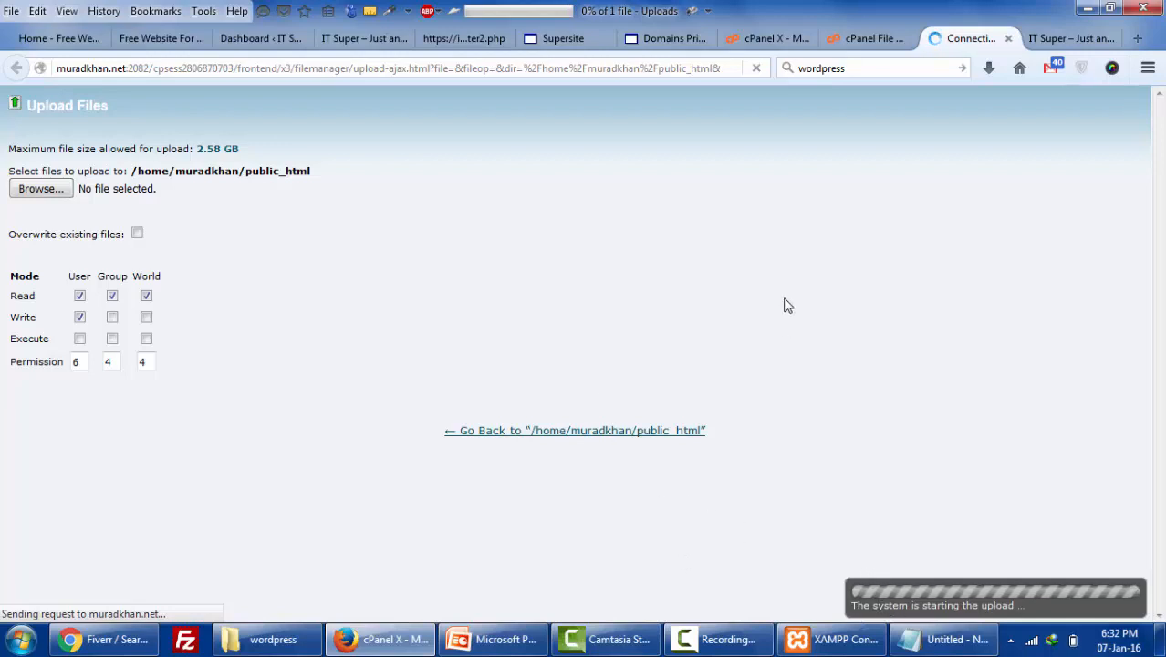
left_click(776, 39)
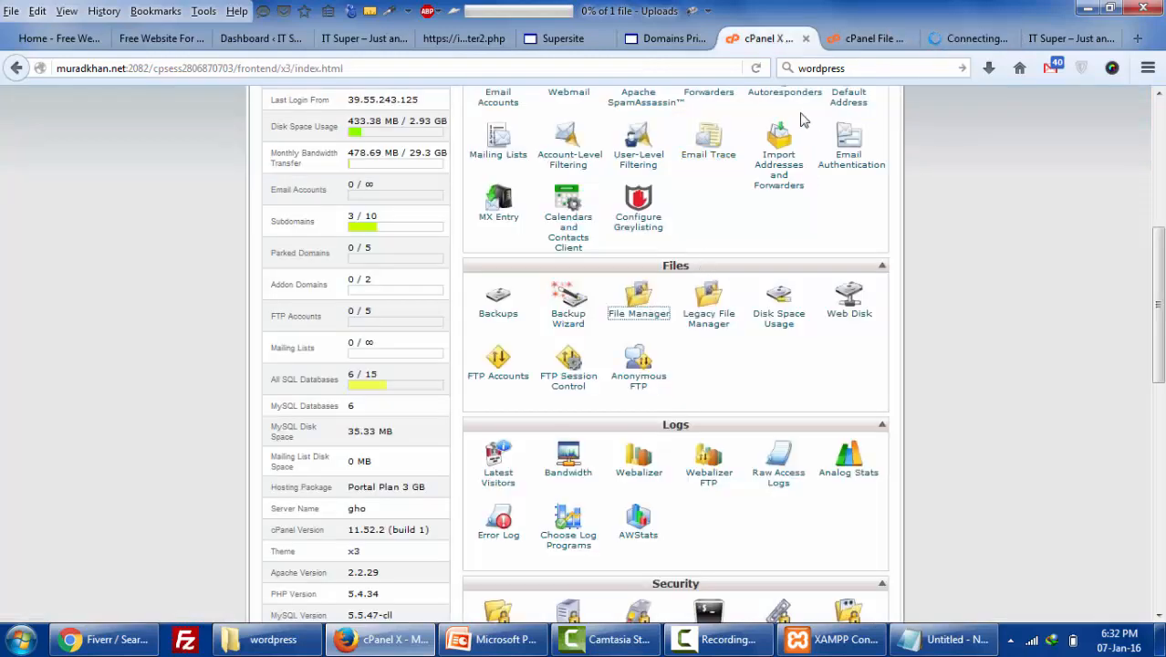
- Create the MySQL database muradkha_wp1
scroll(552, 393, "down", 5)
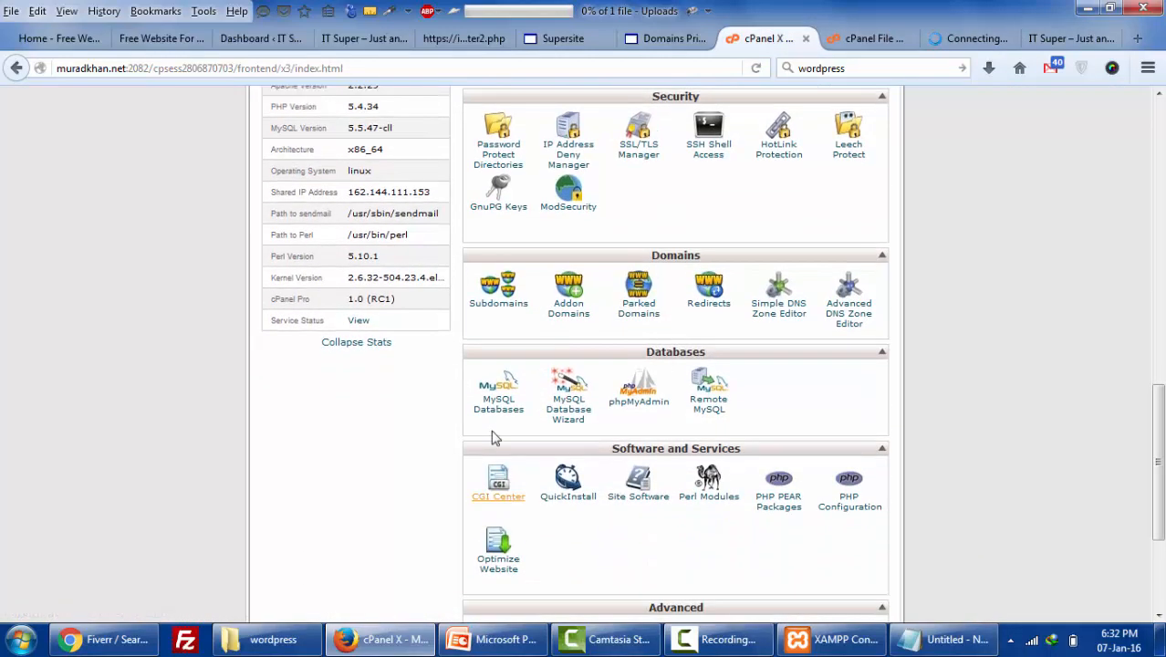
left_click(492, 413)
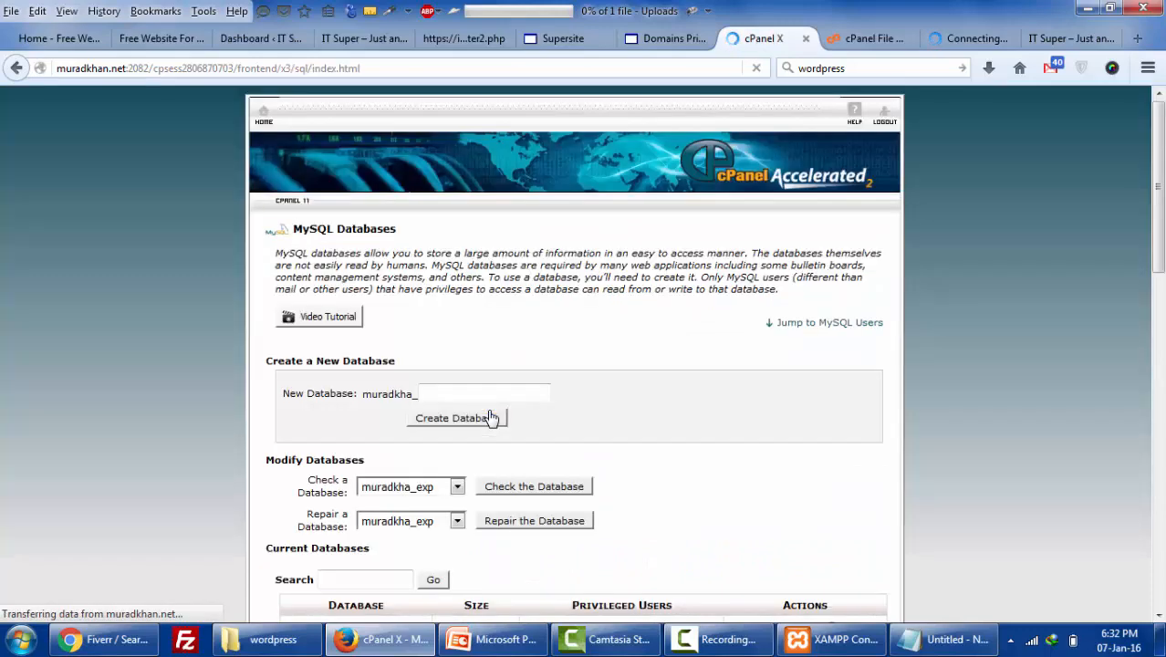
left_click(487, 391)
type("w")
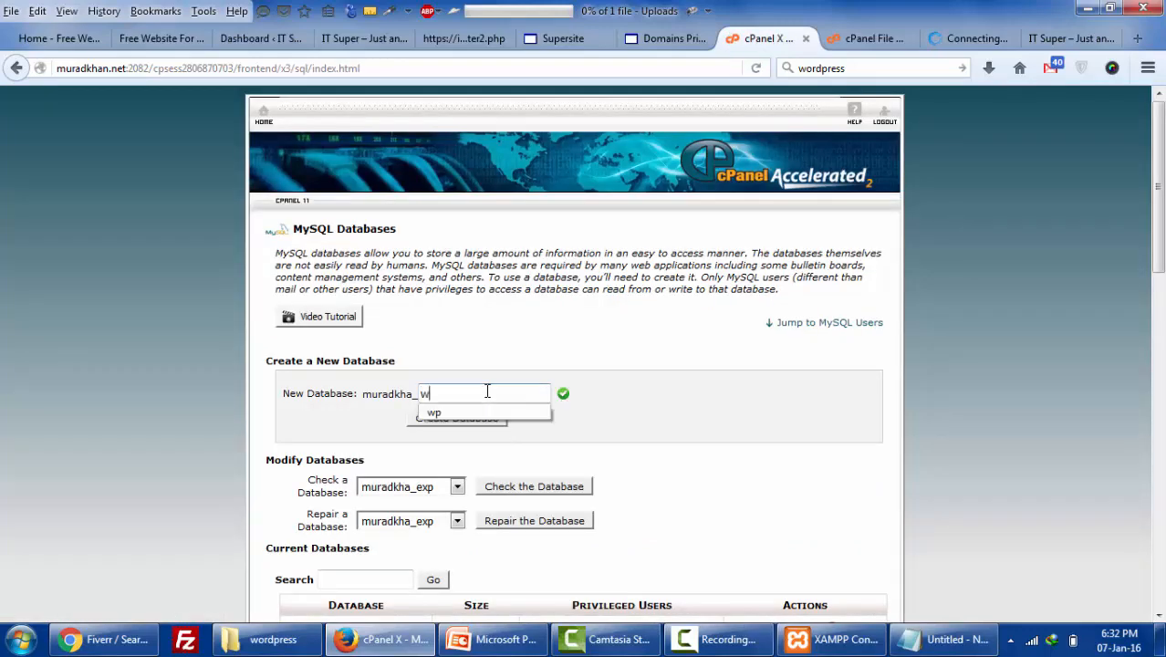
type("p1")
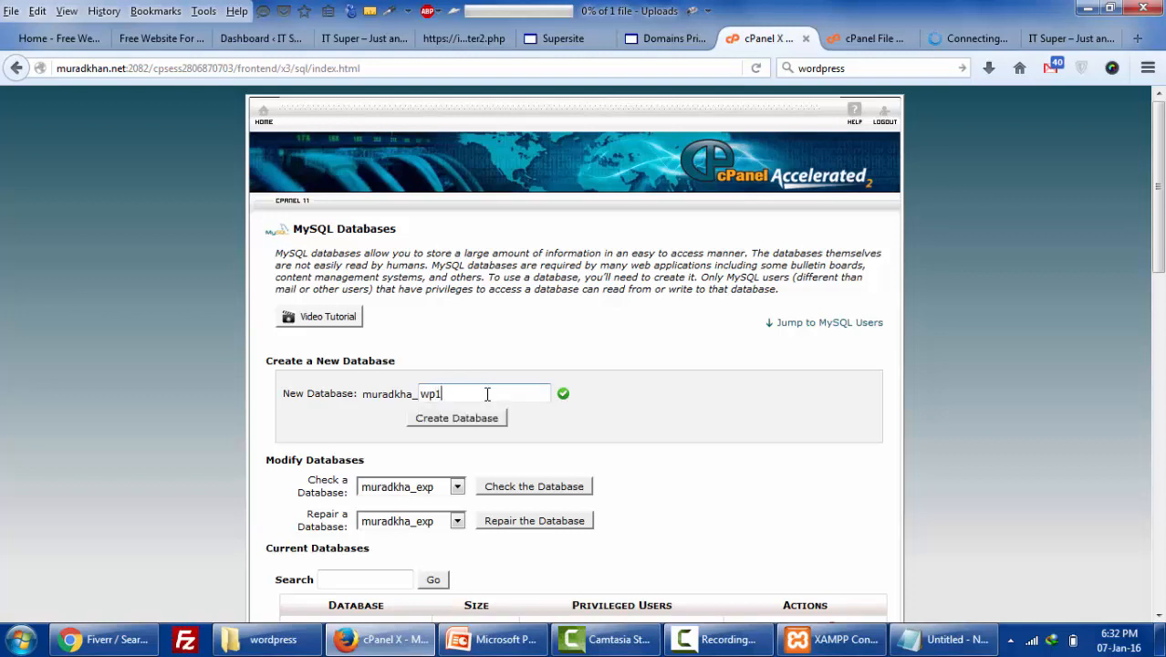
scroll(488, 394, "down", 2)
left_click(491, 327)
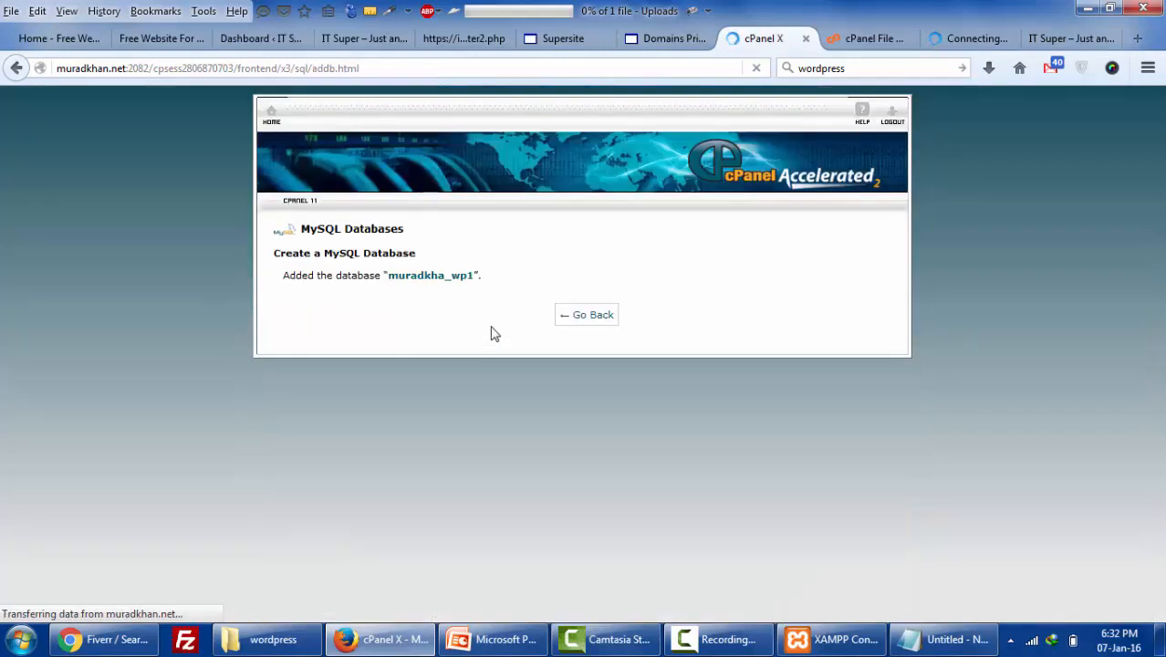
left_click(580, 319)
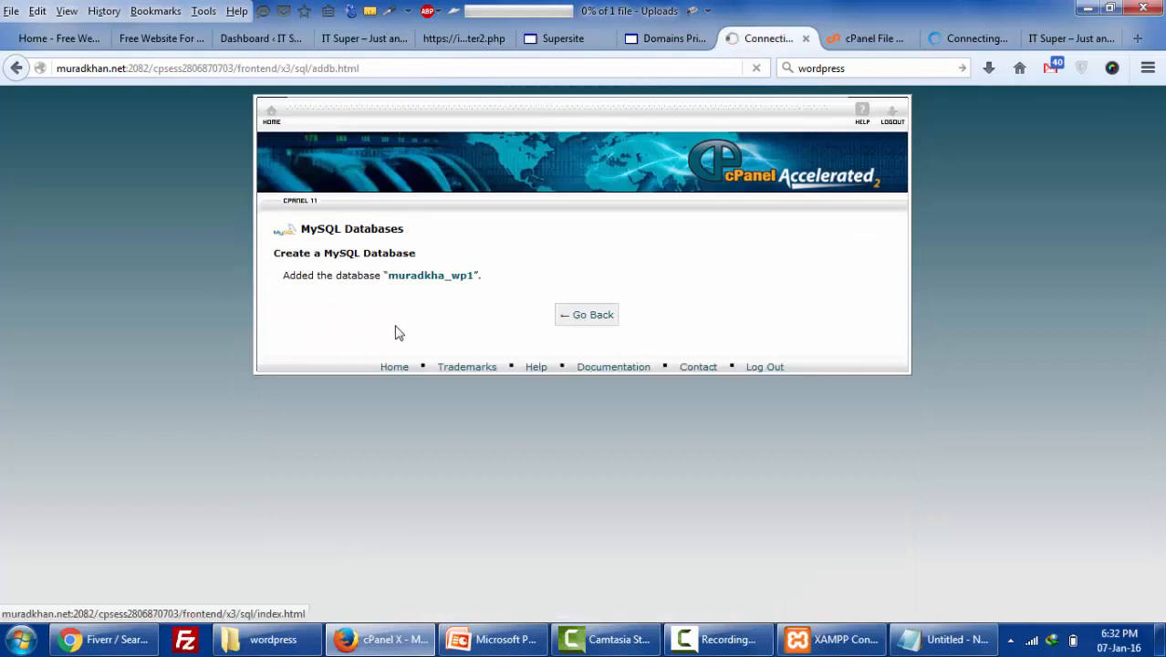
- Fill in the new MySQL user with a very strong generated password, saving a copy in Notepad
scroll(670, 319, "down", 3)
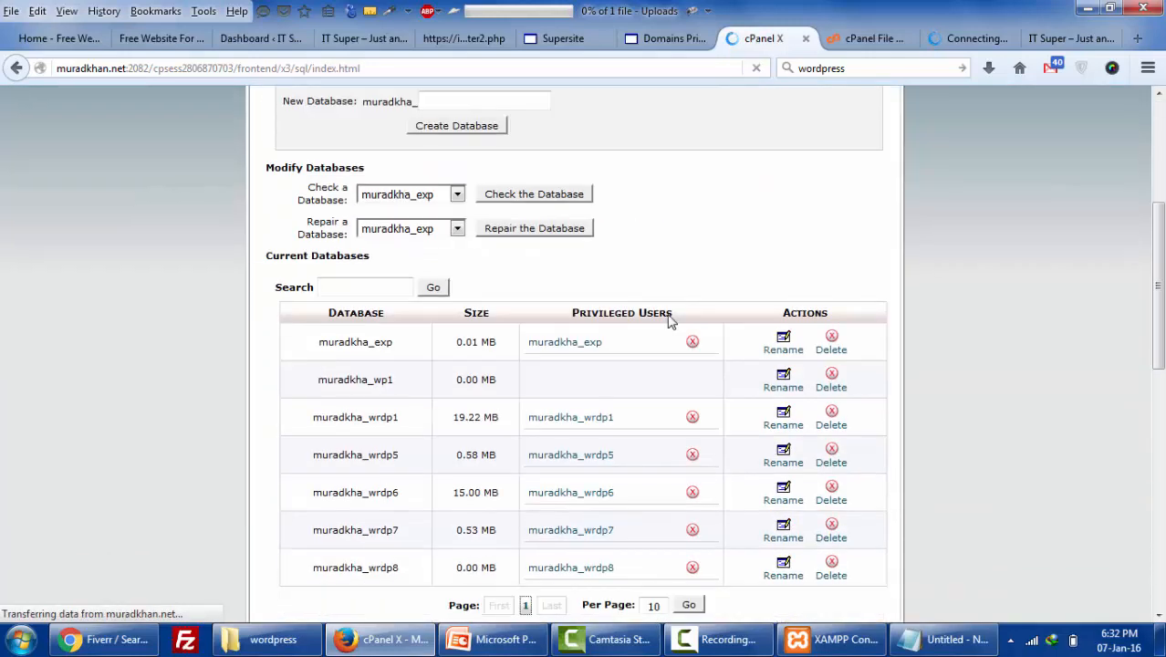
scroll(369, 319, "down", 7)
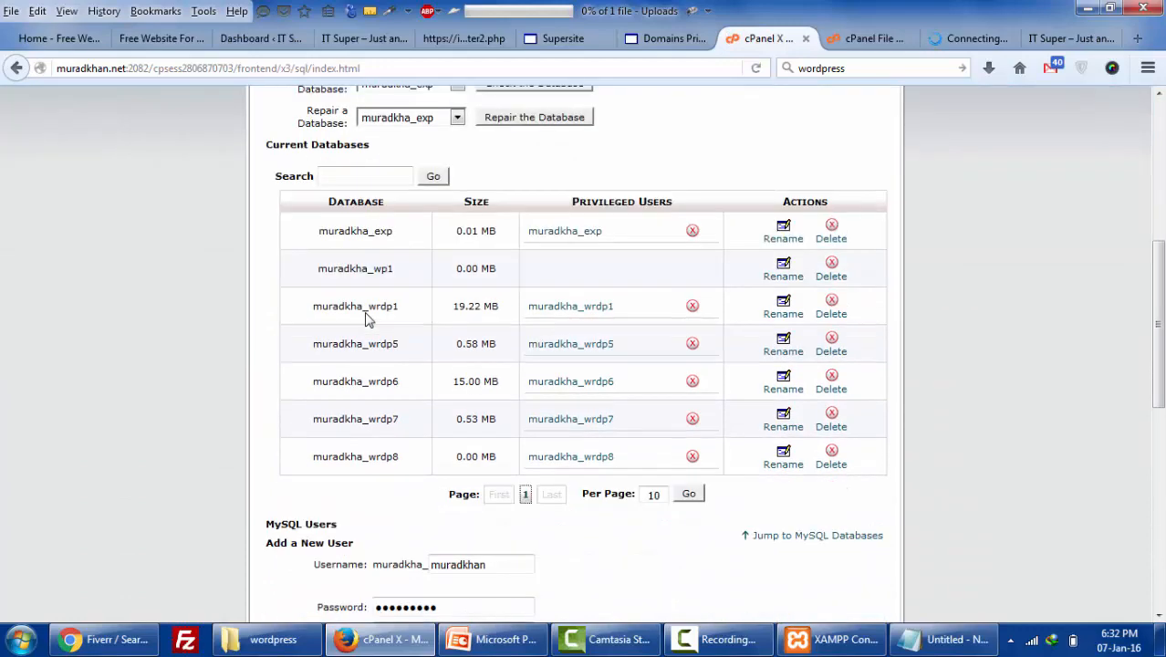
left_click(493, 192)
double_click(492, 192)
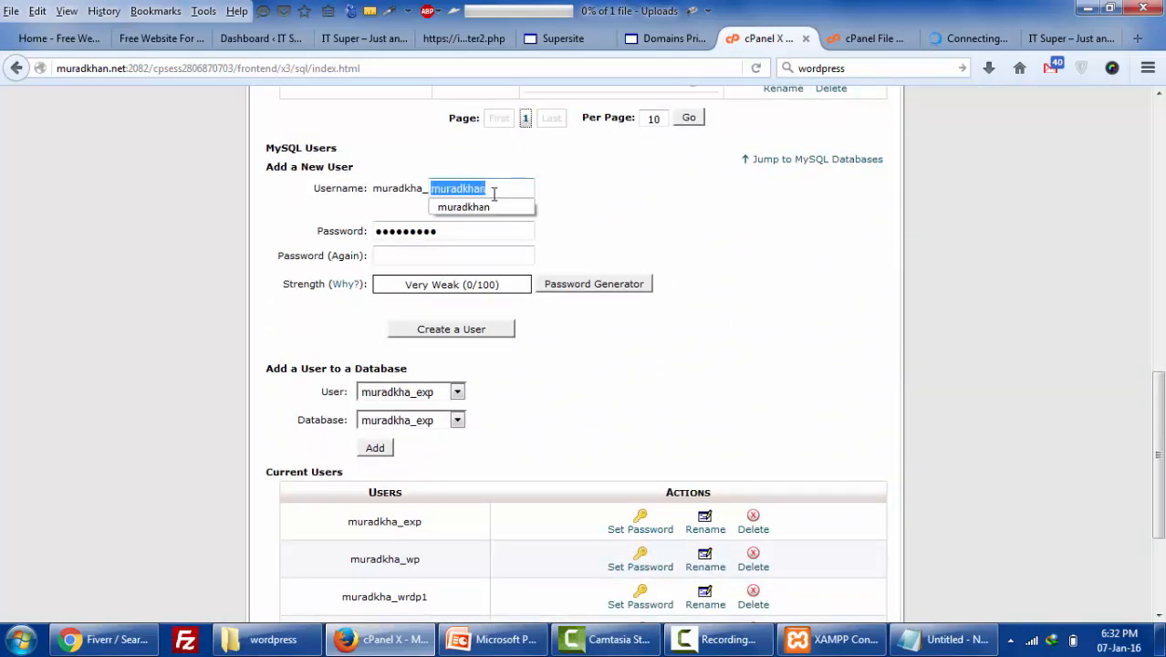
type("wp1")
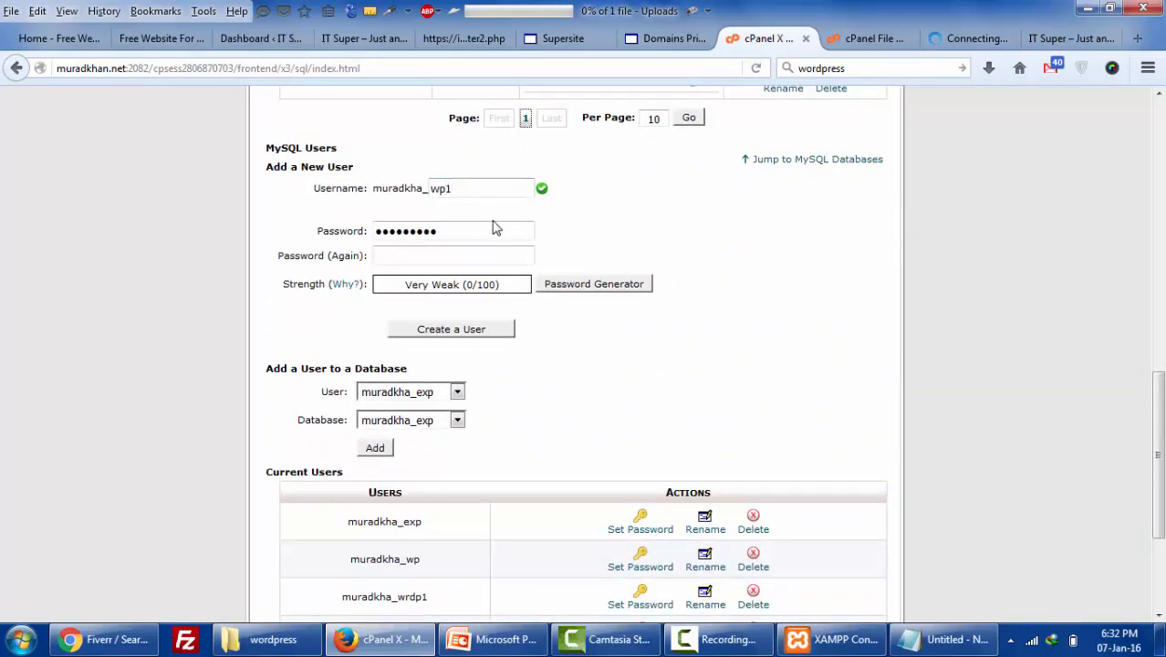
double_click(493, 222)
key("BackSpace")
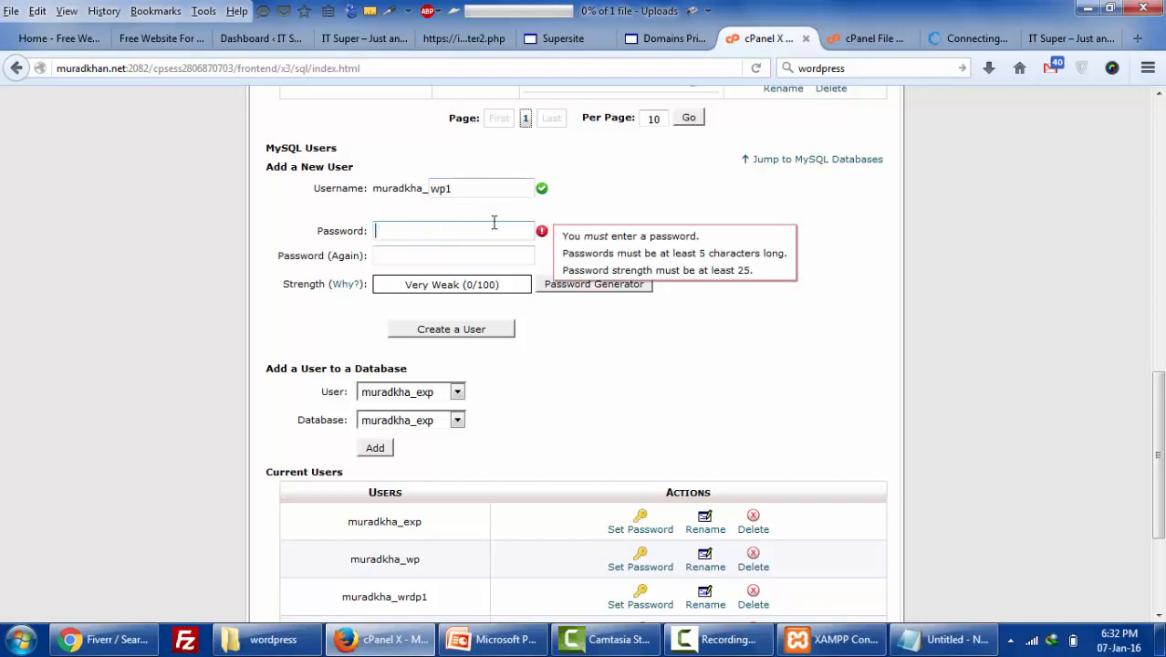
left_click(591, 285)
triple_click(583, 308)
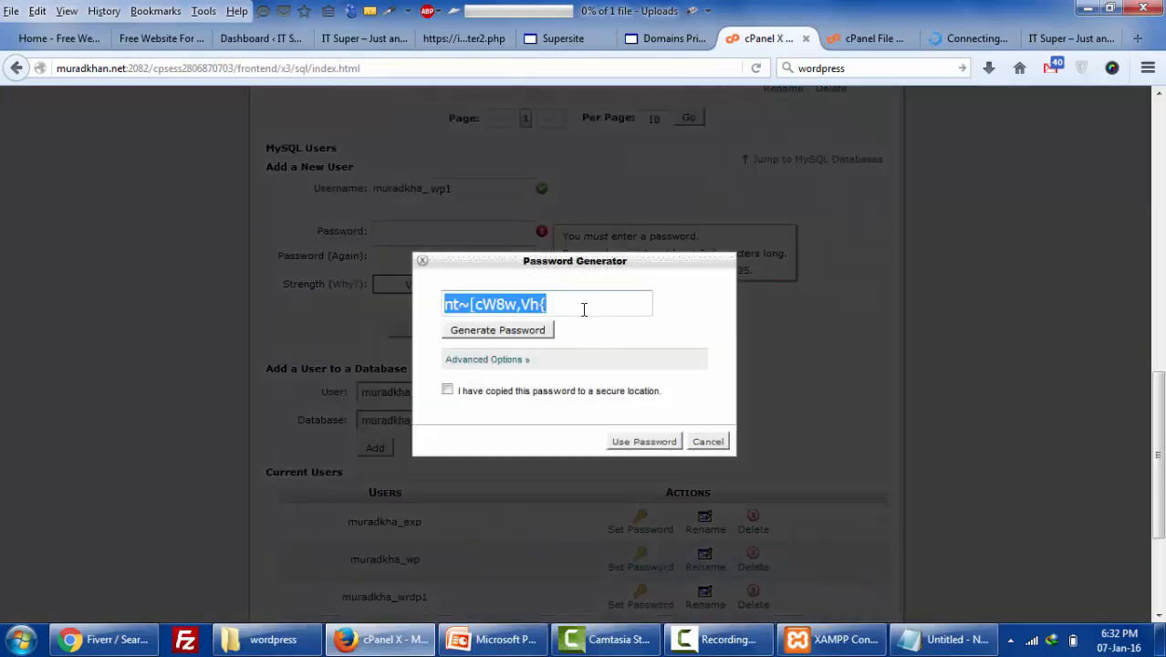
left_click(628, 449)
left_click(555, 392)
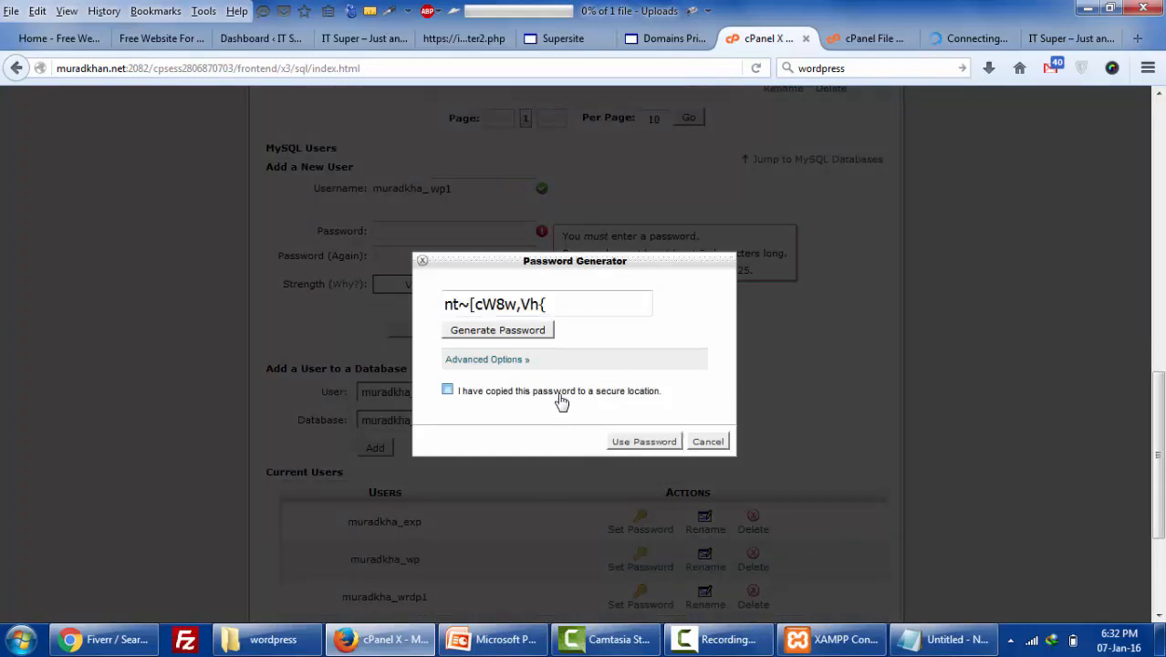
left_click(638, 443)
key("alt+Tab")
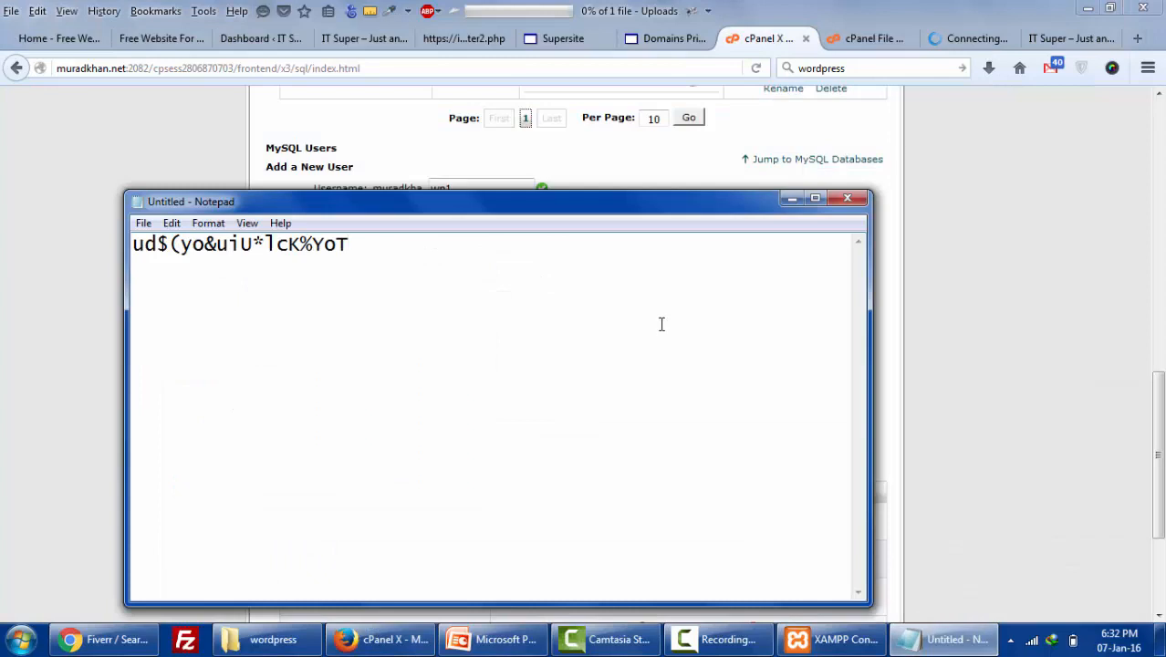
key("ctrl+v")
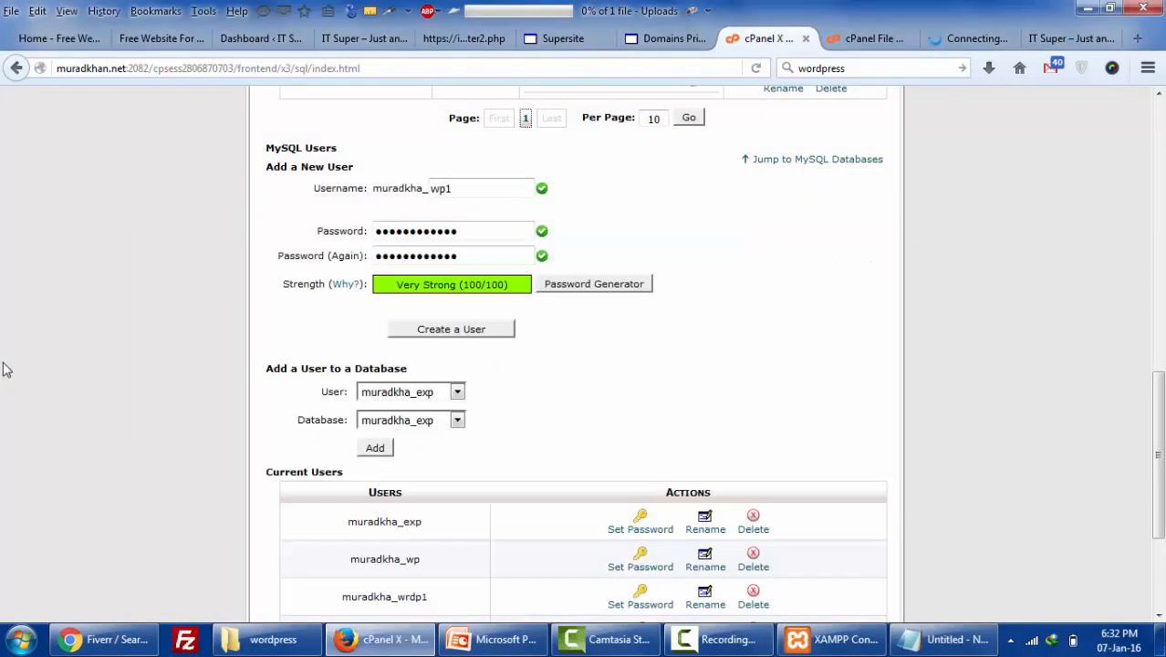
key("alt+Tab")
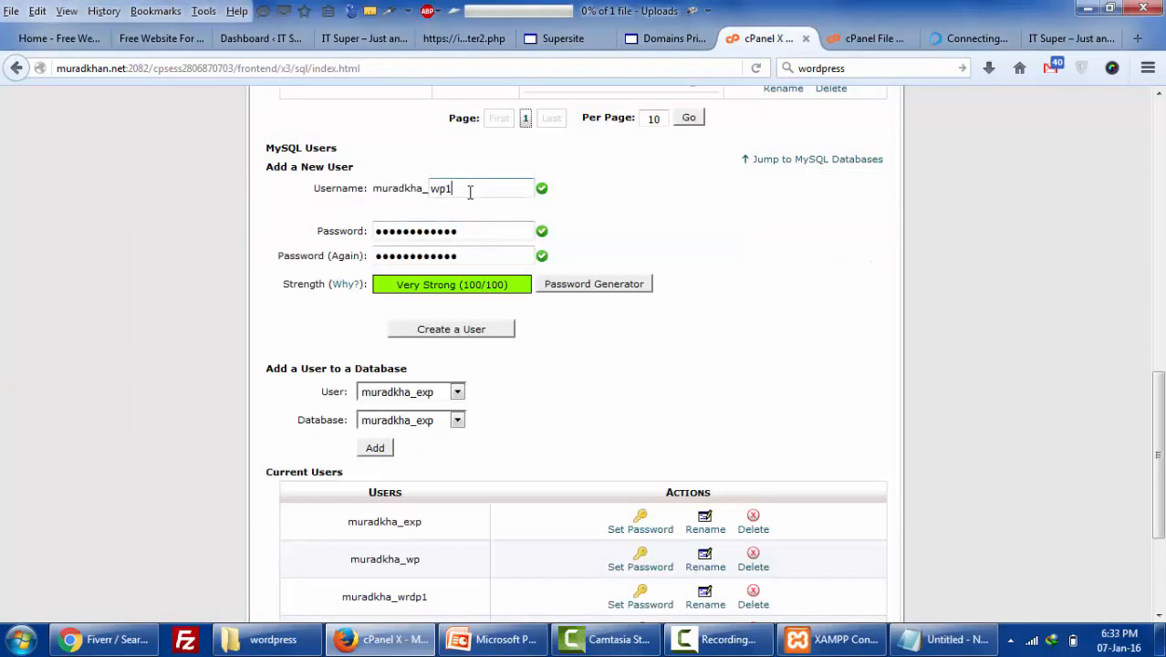
- Create the MySQL user muradkha_wp1 and go back to MySQL Databases
left_click_drag(469, 189, 430, 189)
left_click(468, 336)
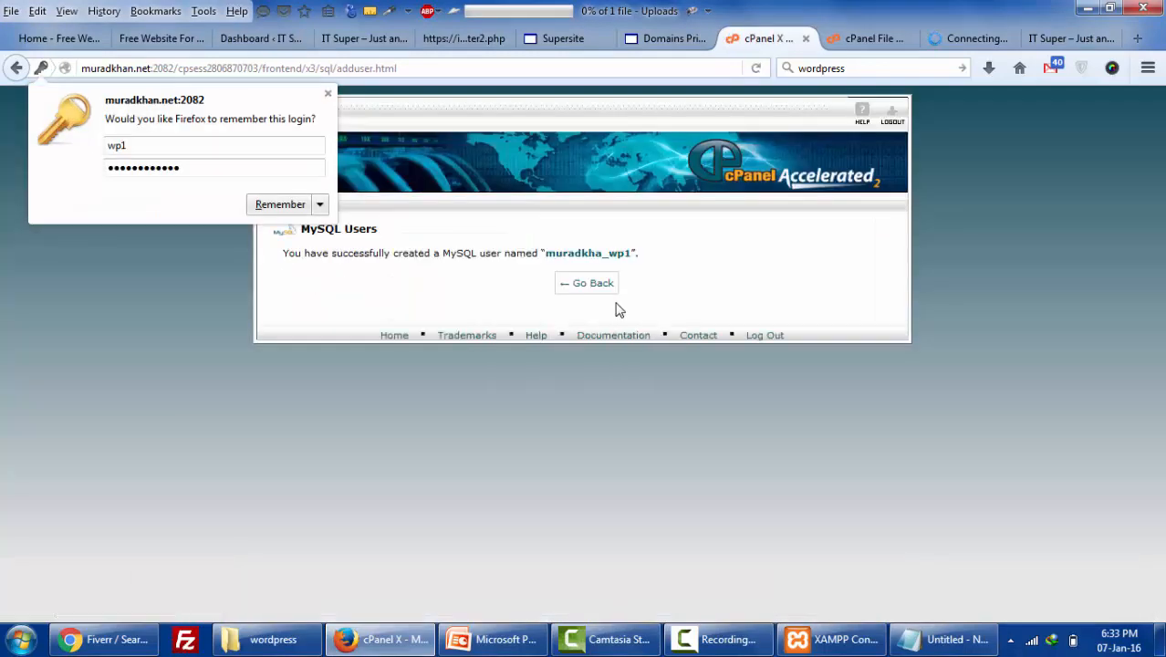
left_click(586, 283)
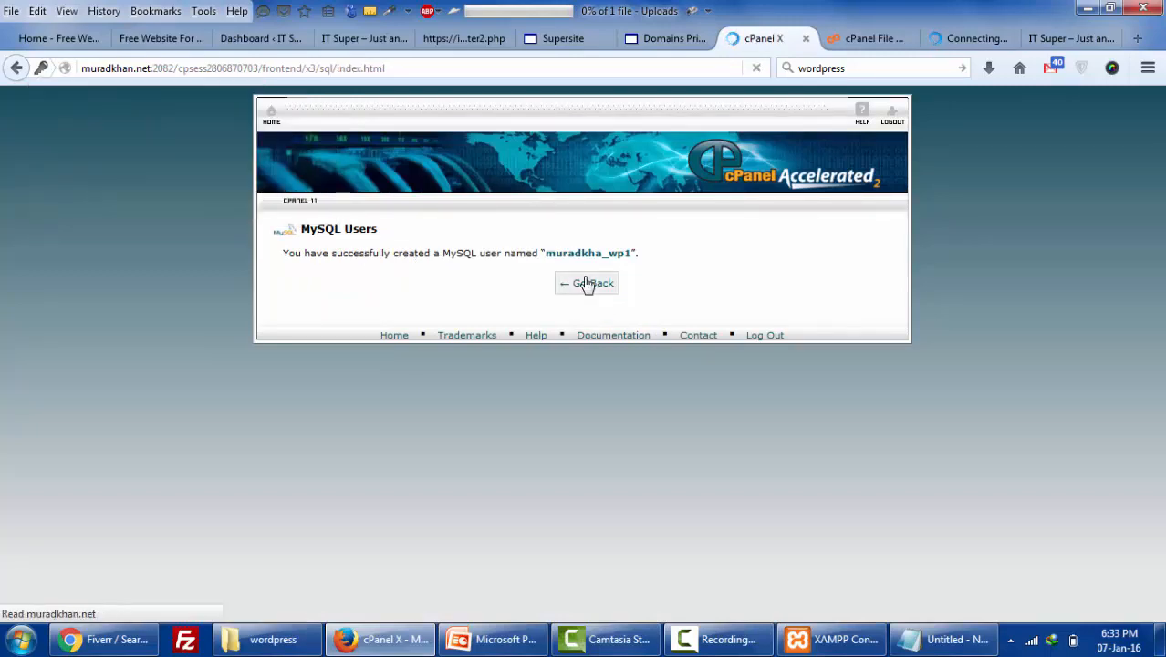
scroll(680, 416, "down", 10)
- Add user muradkha_wp1 to database muradkha_wp1 with ALL PRIVILEGES and save the changes
scroll(486, 493, "down", 1)
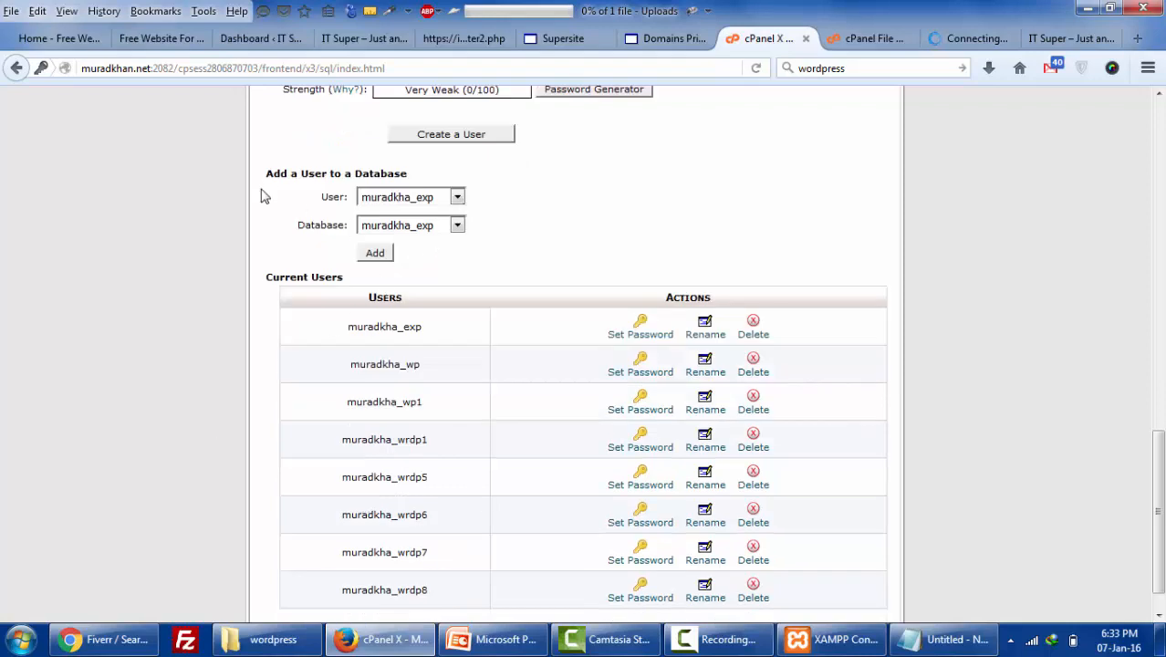
left_click(458, 197)
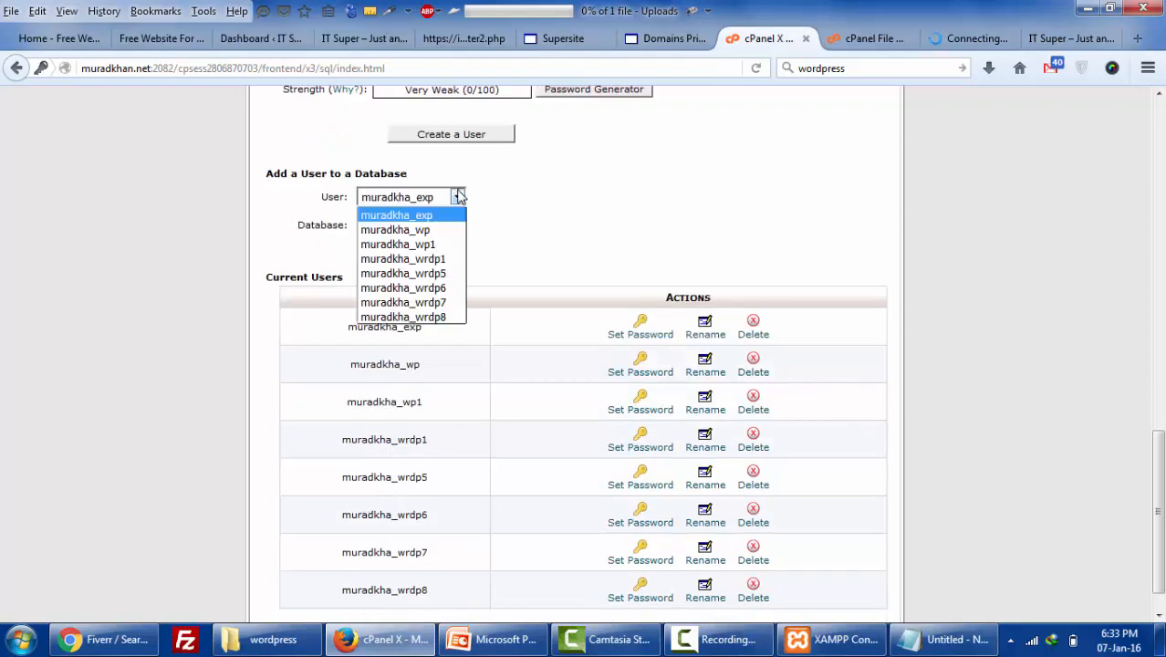
left_click(456, 245)
left_click(458, 226)
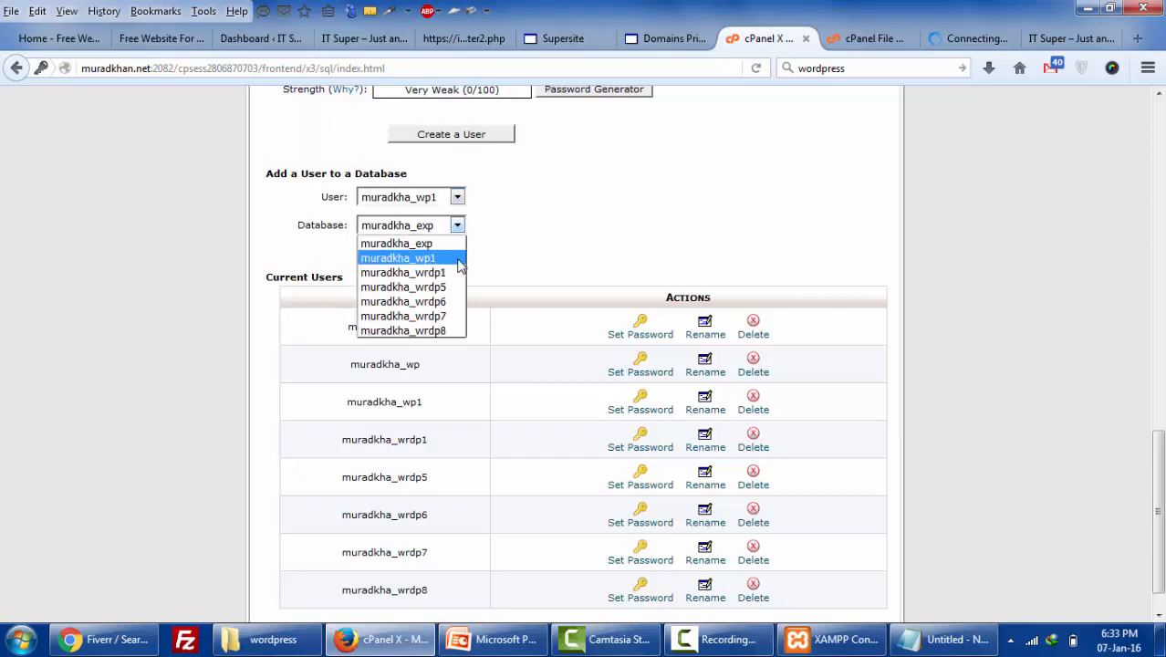
left_click(460, 260)
left_click(376, 253)
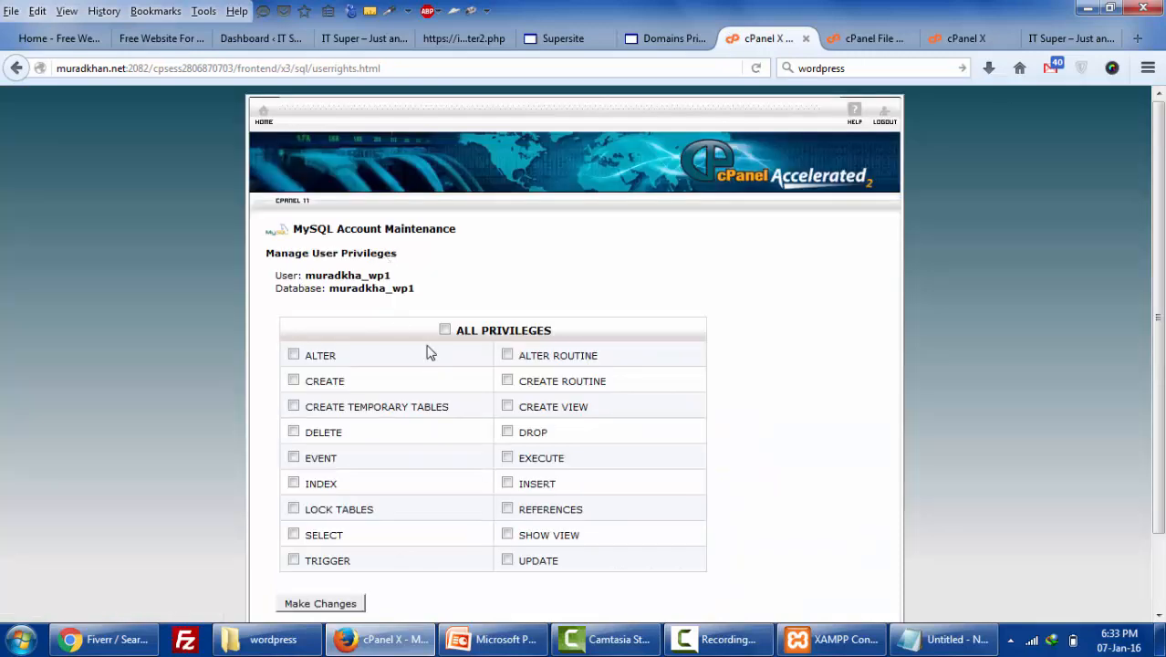
left_click(444, 330)
left_click(337, 606)
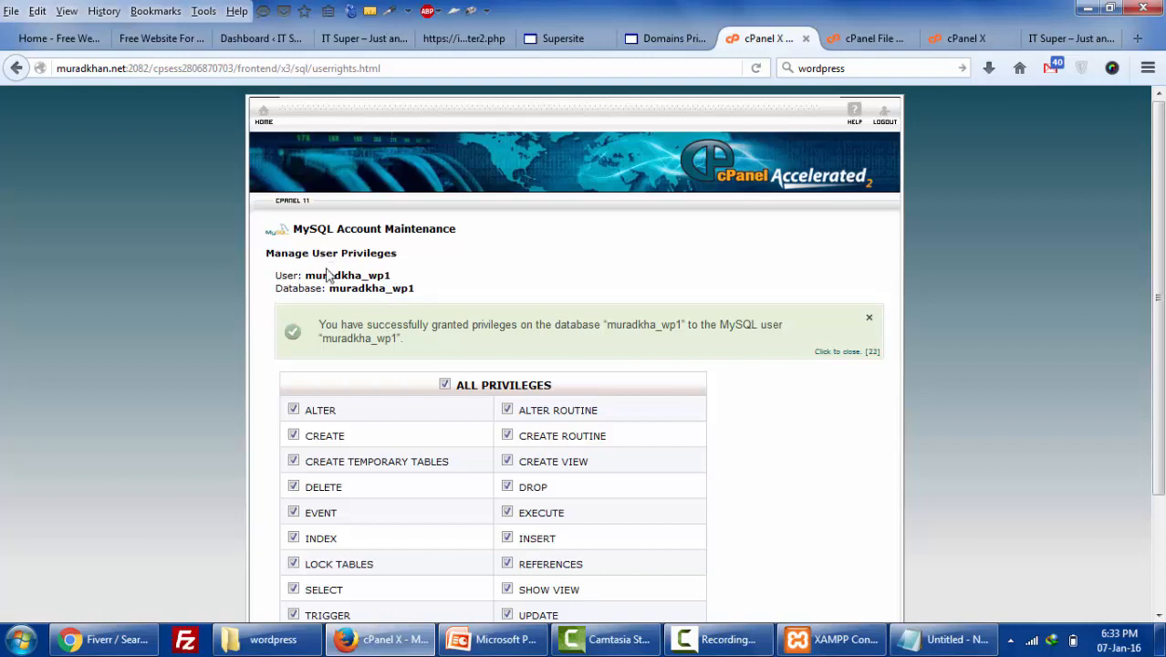
- Close the finished upload page and reload the live site to check its current contents
left_click(949, 41)
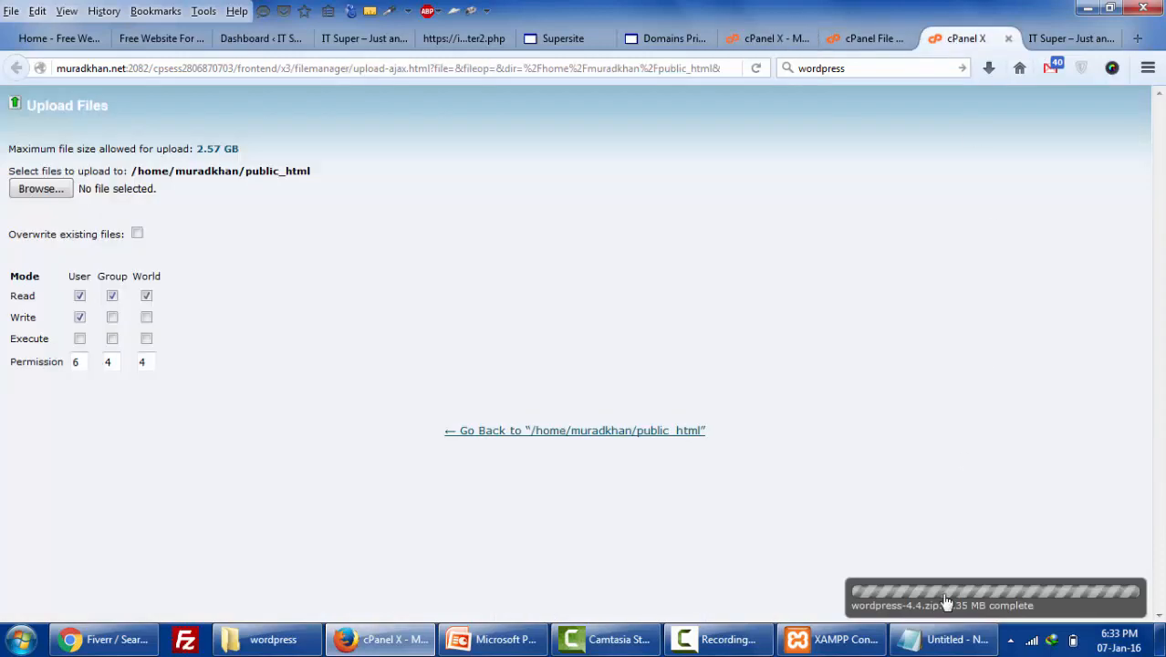
left_click(677, 432)
key("ctrl+w")
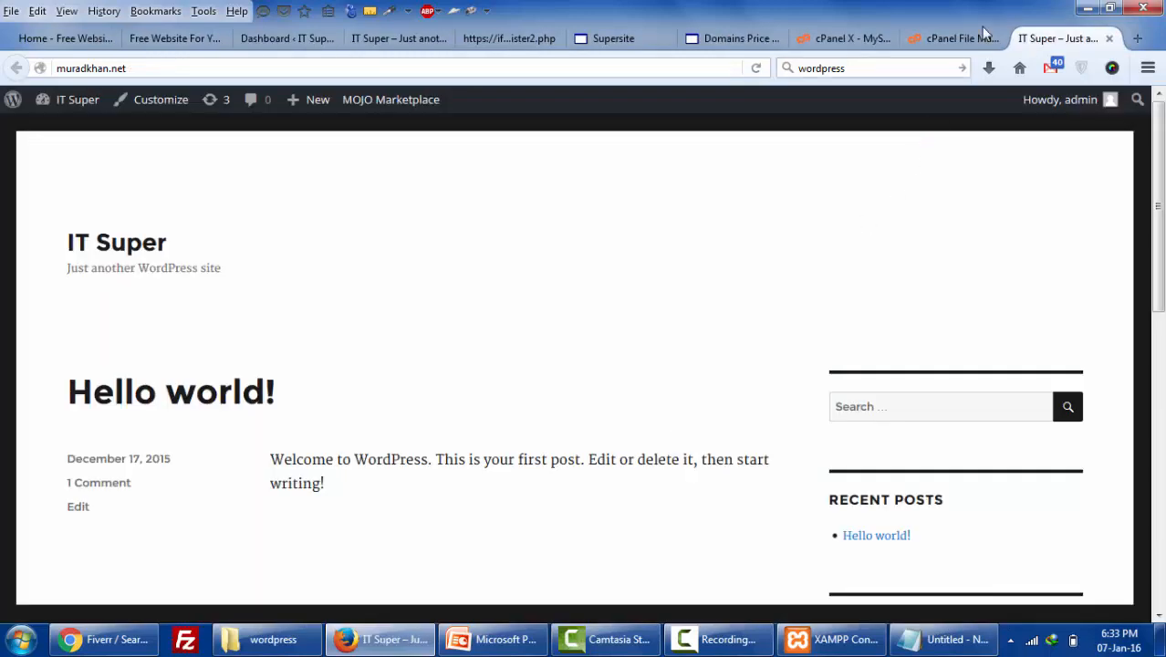
left_click(958, 39)
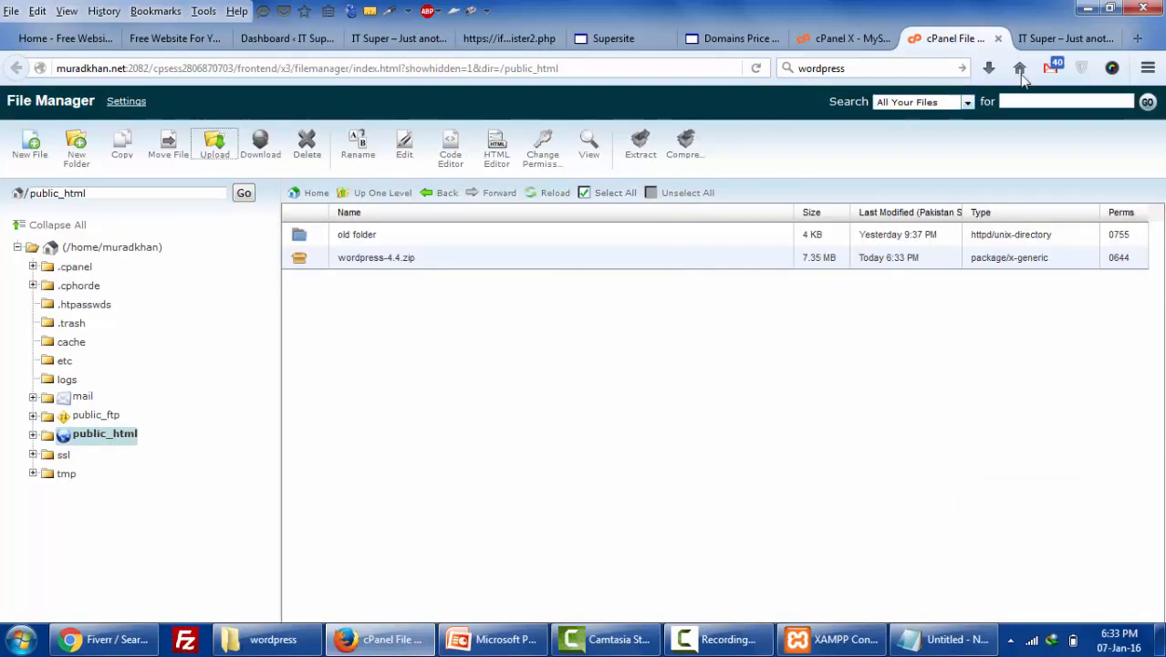
left_click(1054, 38)
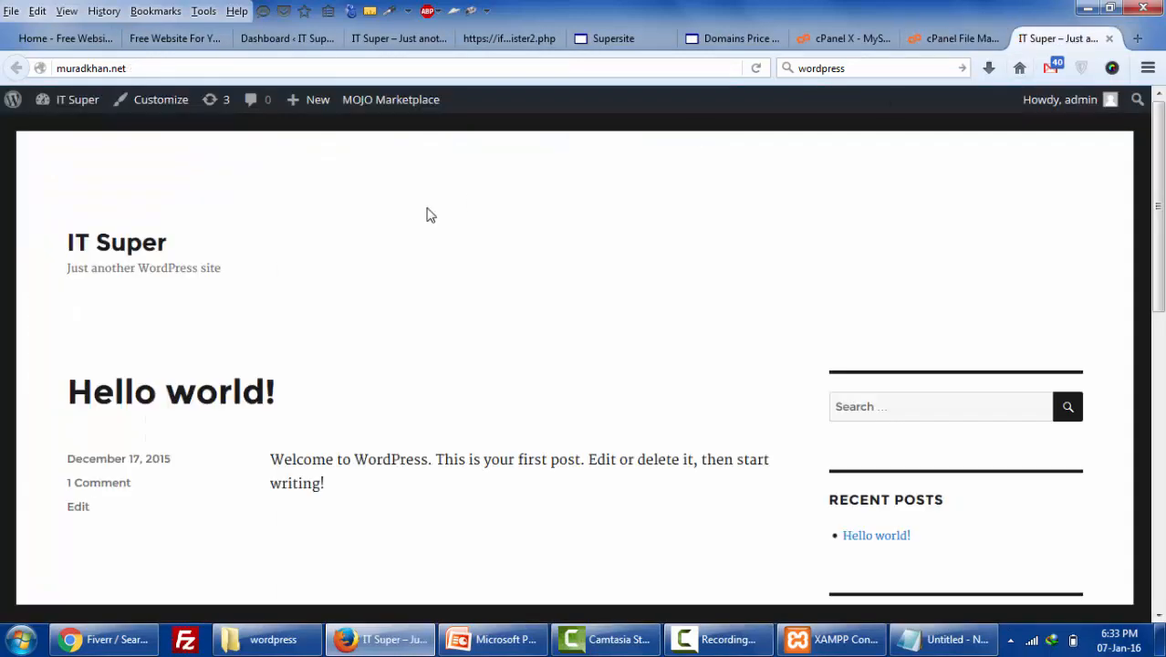
left_click(756, 69)
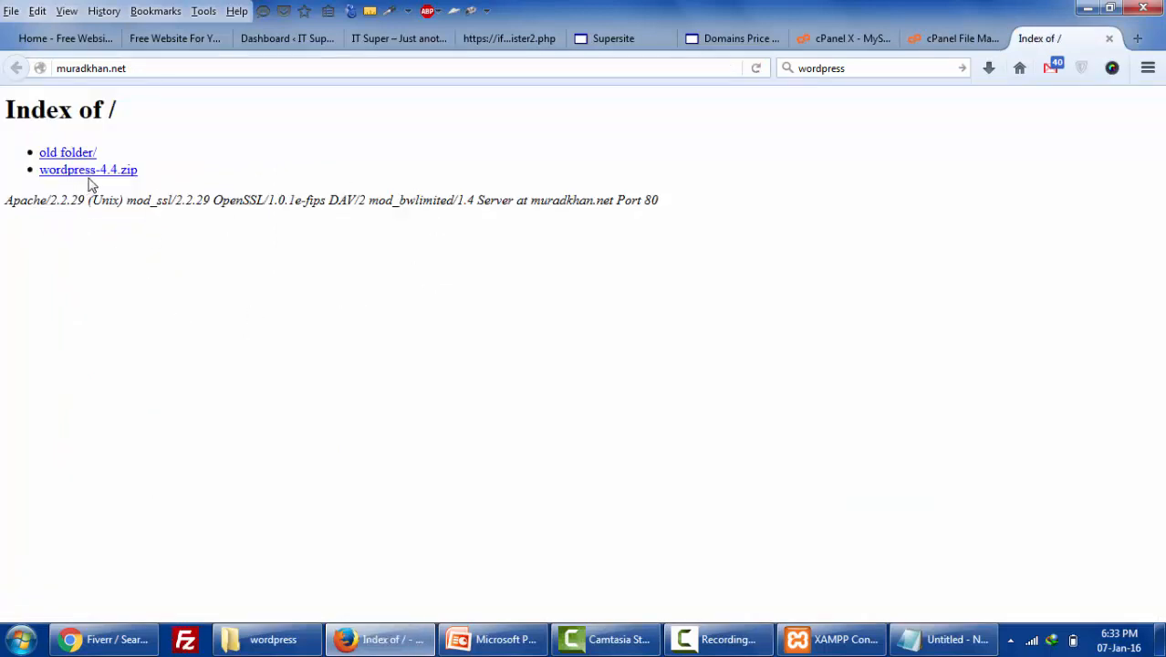
left_click(942, 39)
- Extract wordpress-4.4.zip into public_html
right_click(347, 262)
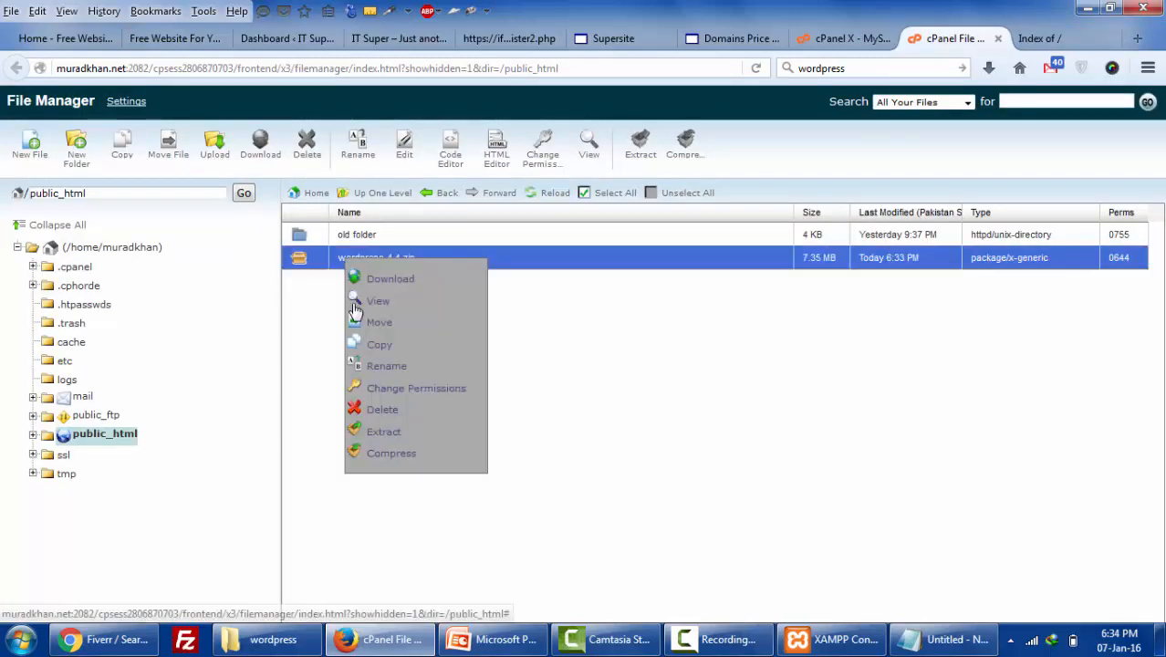
left_click(391, 436)
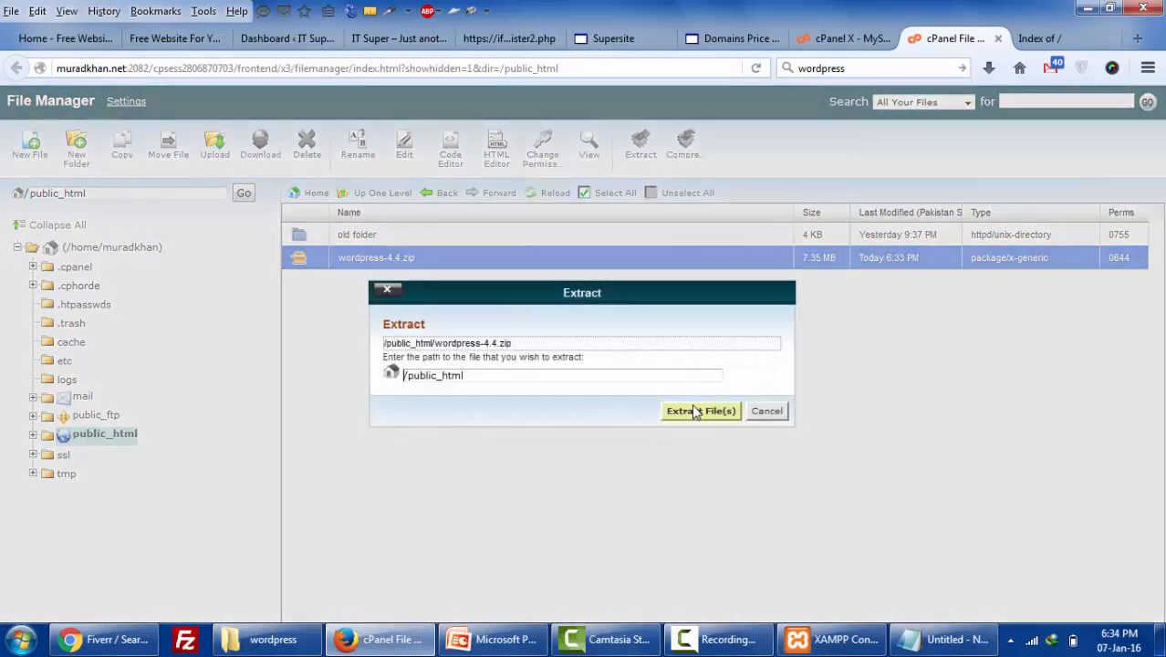
left_click(699, 410)
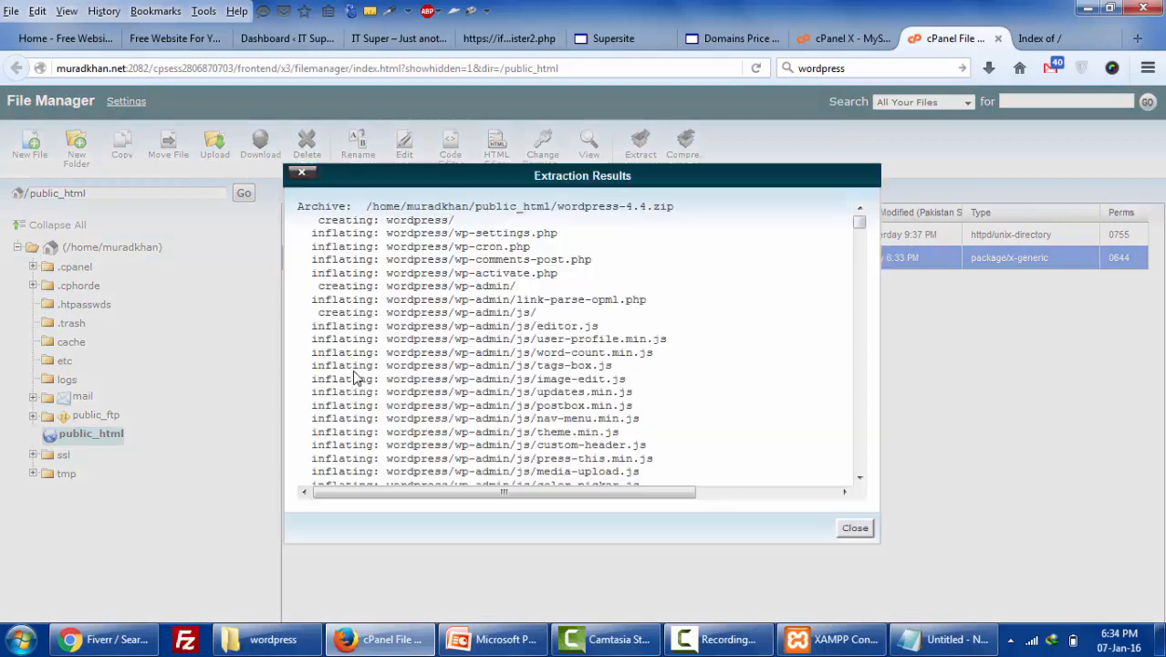
left_click(855, 528)
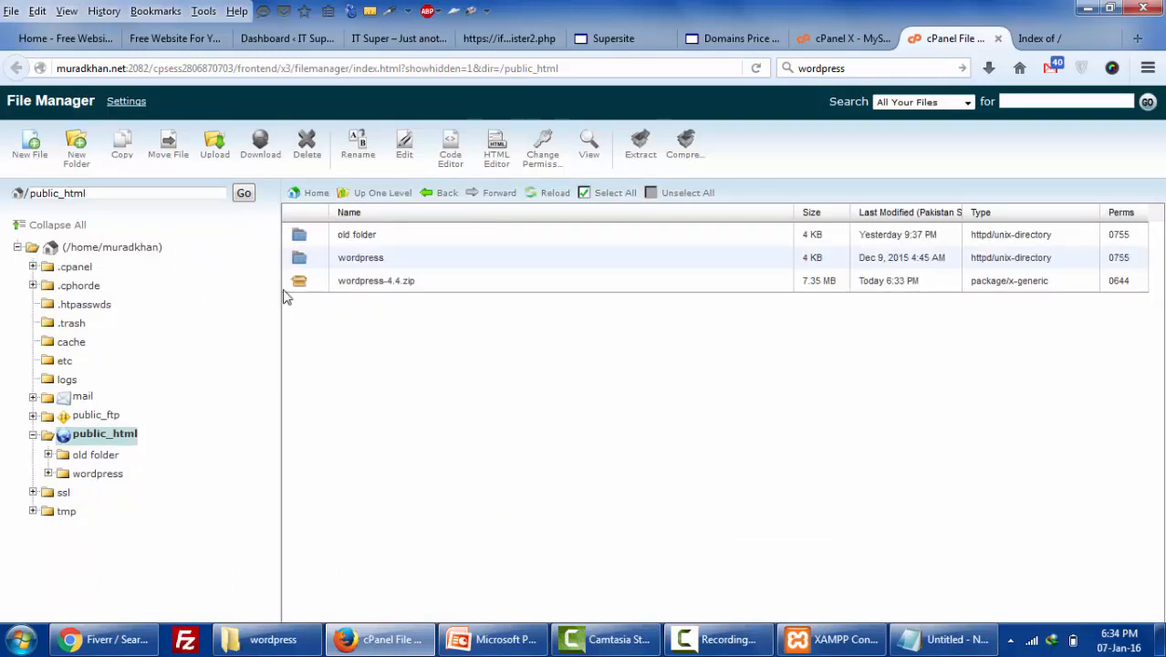
- Move all files from the wordpress folder into /public_html/ and check them there
left_click(308, 264)
double_click(304, 263)
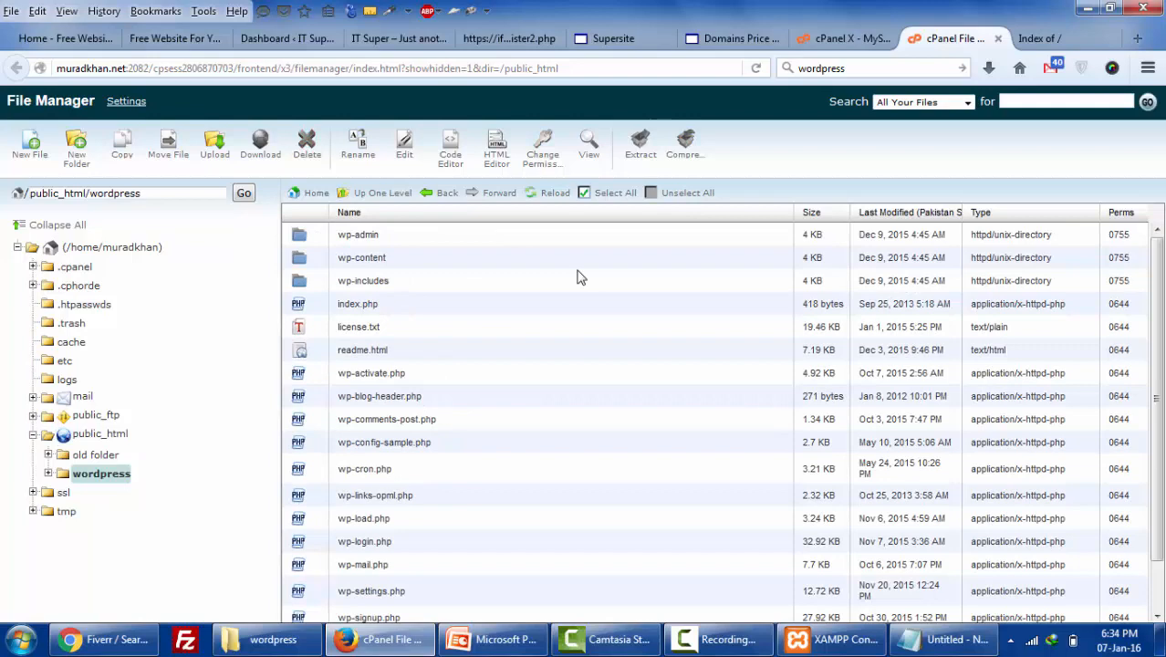
left_click(607, 195)
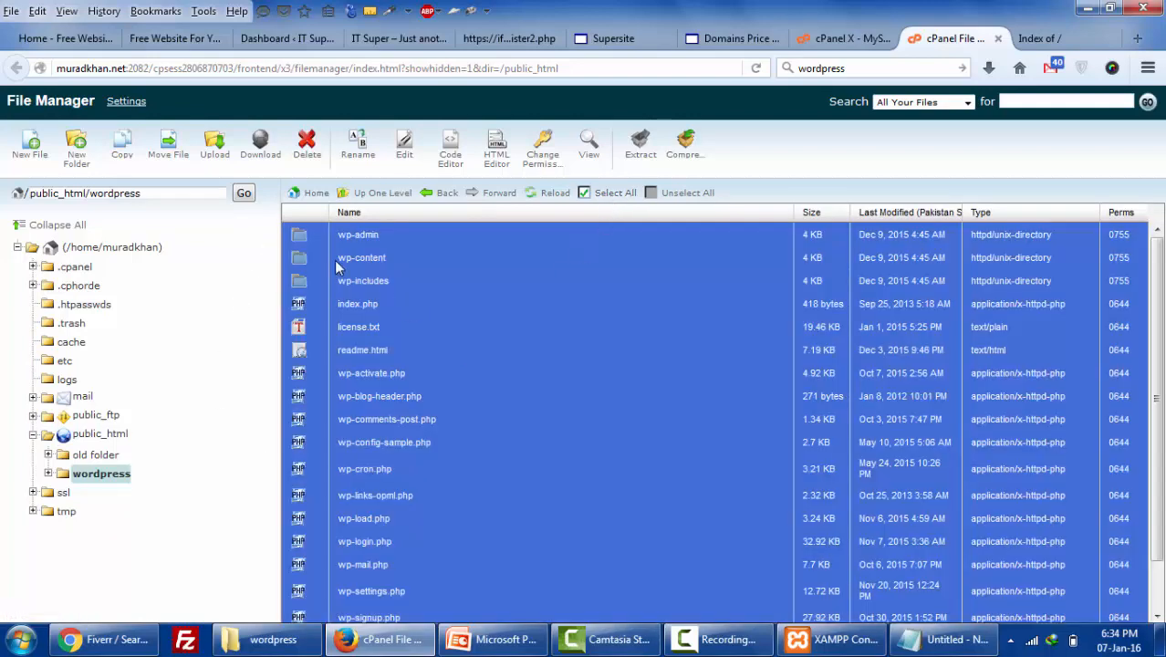
left_click_drag(305, 243, 109, 436)
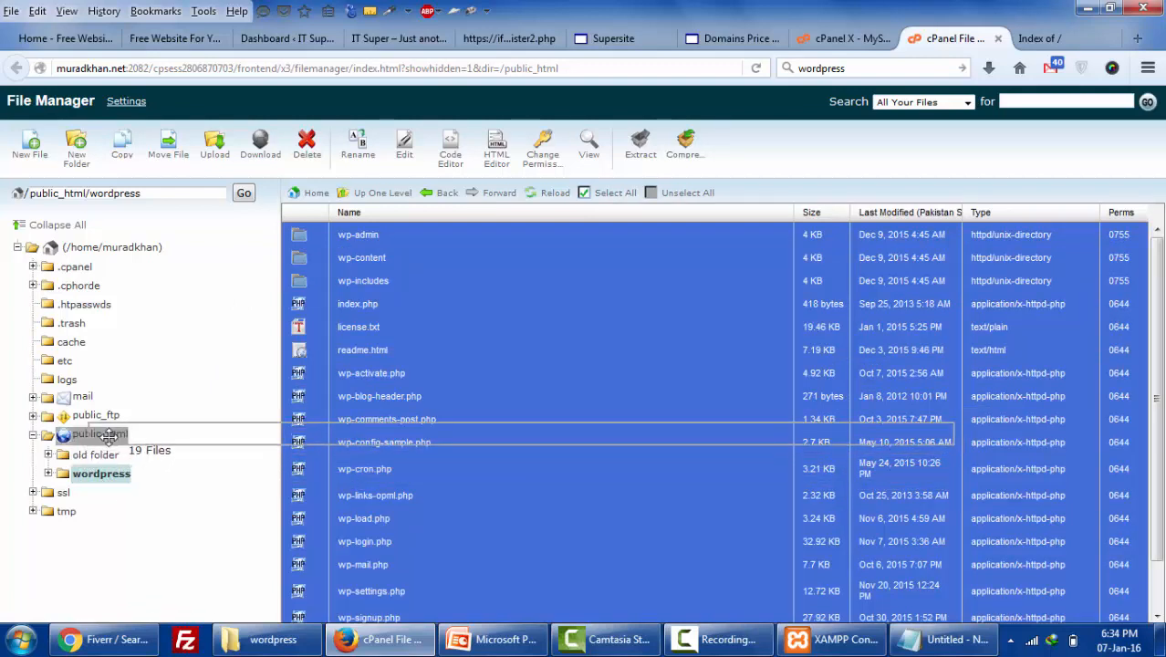
left_click_drag(108, 436, 559, 347)
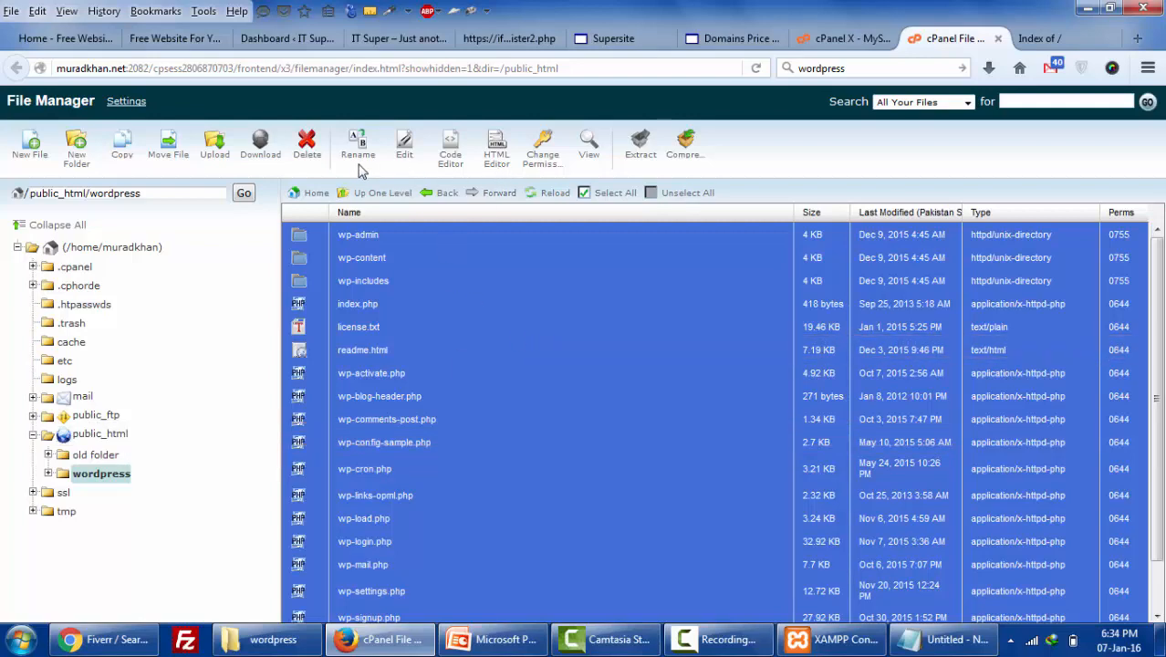
left_click(167, 146)
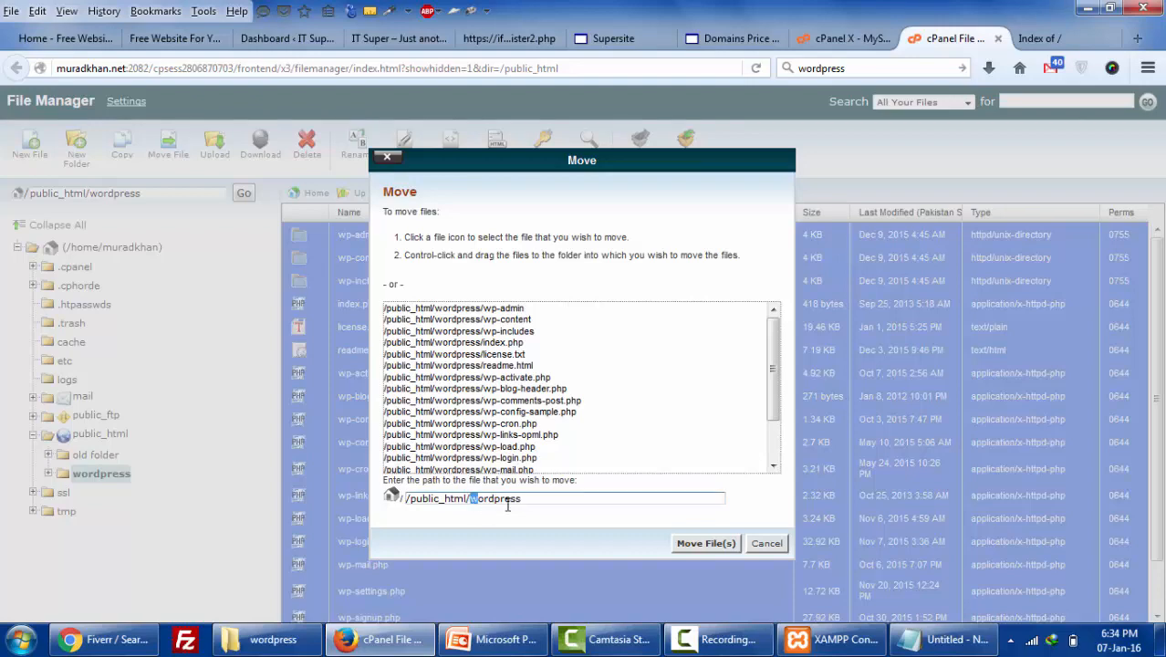
left_click_drag(471, 501, 583, 495)
key("BackSpace")
left_click_drag(504, 504, 400, 501)
left_click(686, 543)
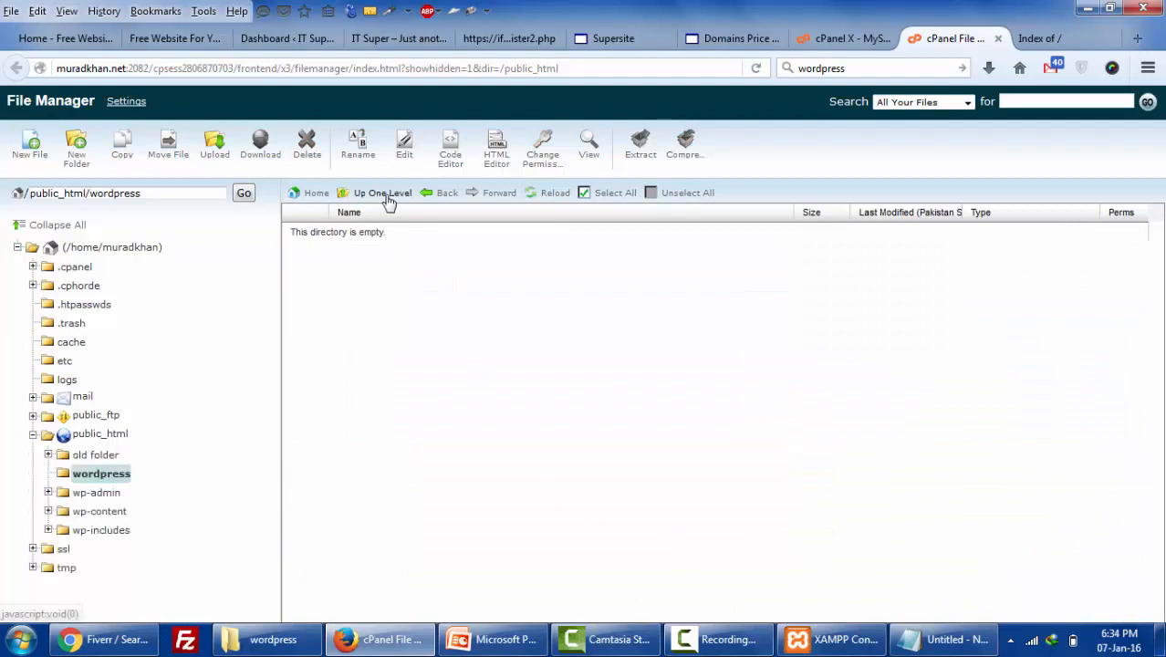
left_click(387, 196)
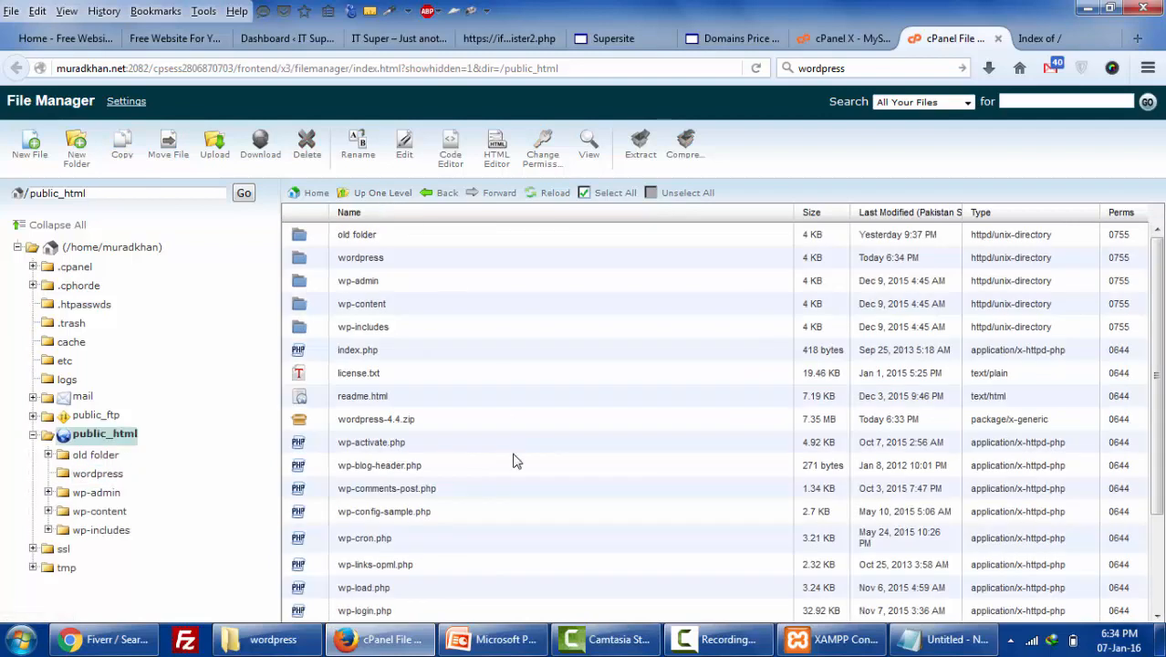
scroll(514, 461, "down", 3)
left_click(1040, 38)
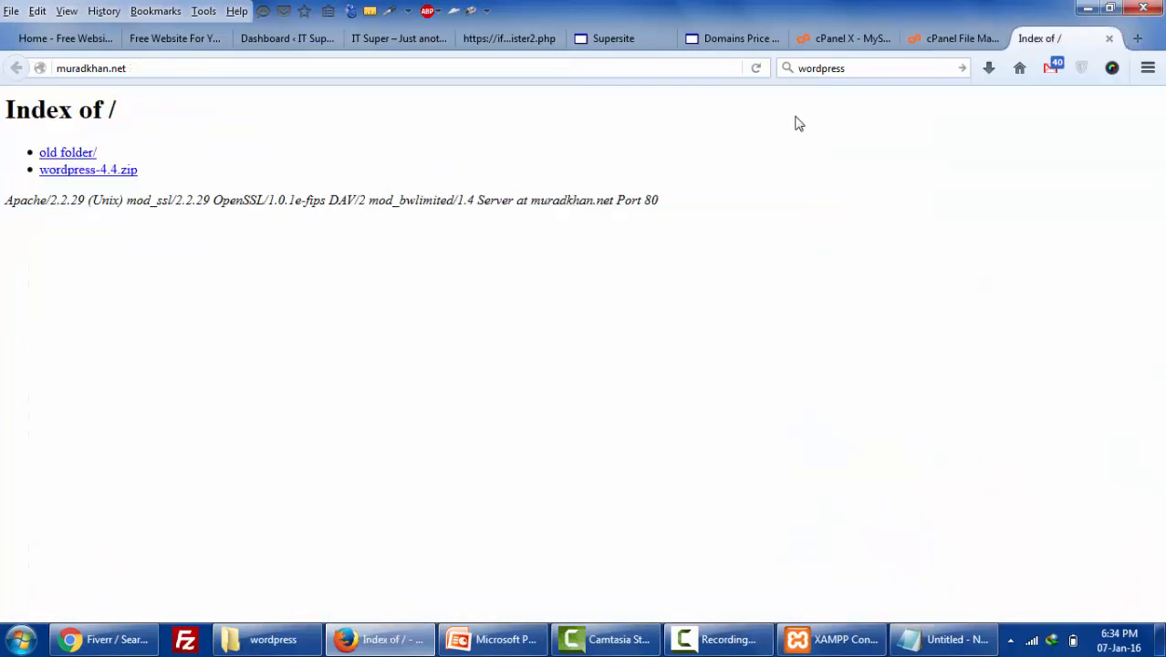
- Reload the site and begin WordPress setup in English (United States)
left_click(754, 73)
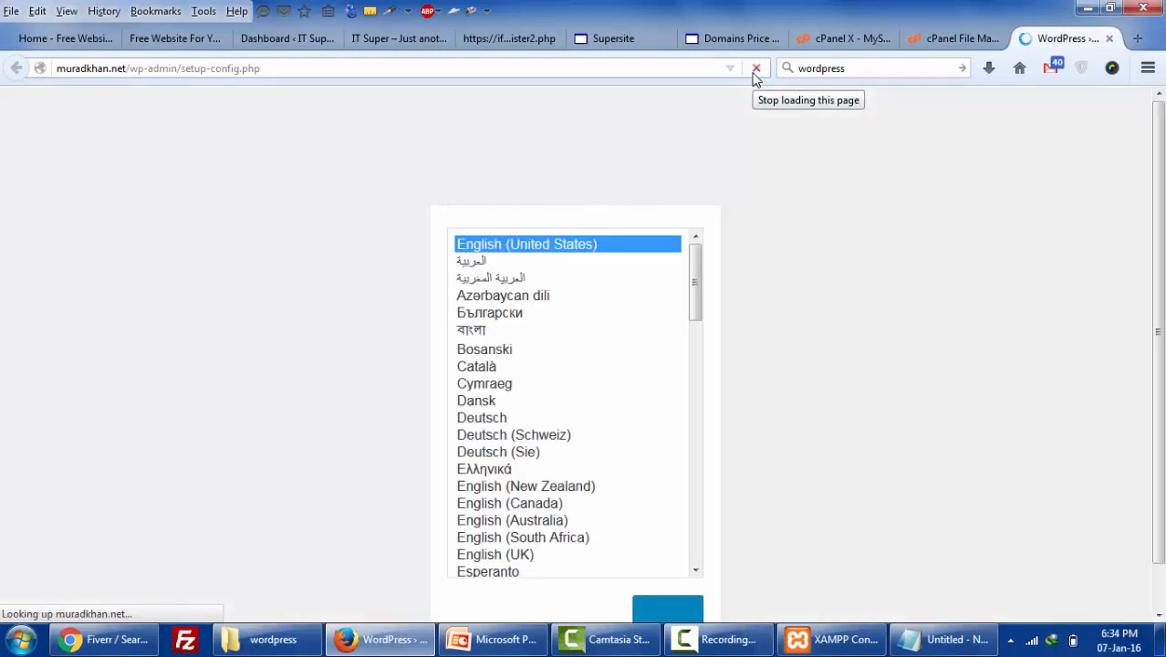
scroll(693, 546, "down", 2)
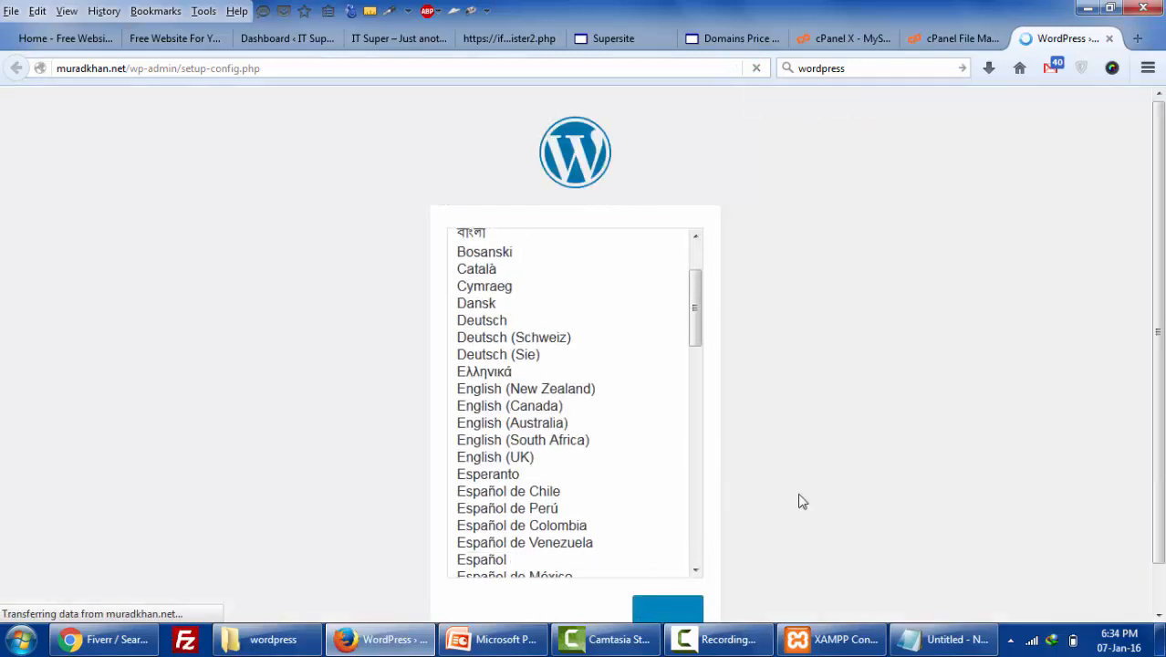
scroll(776, 504, "down", 1)
left_click(684, 564)
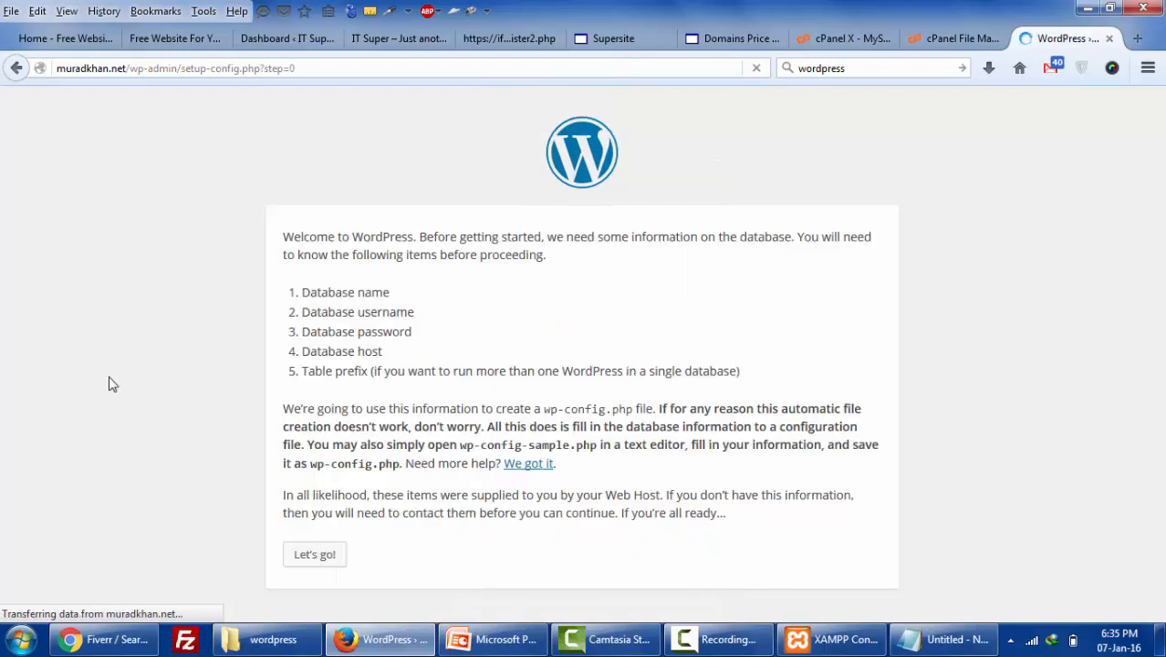
left_click(326, 567)
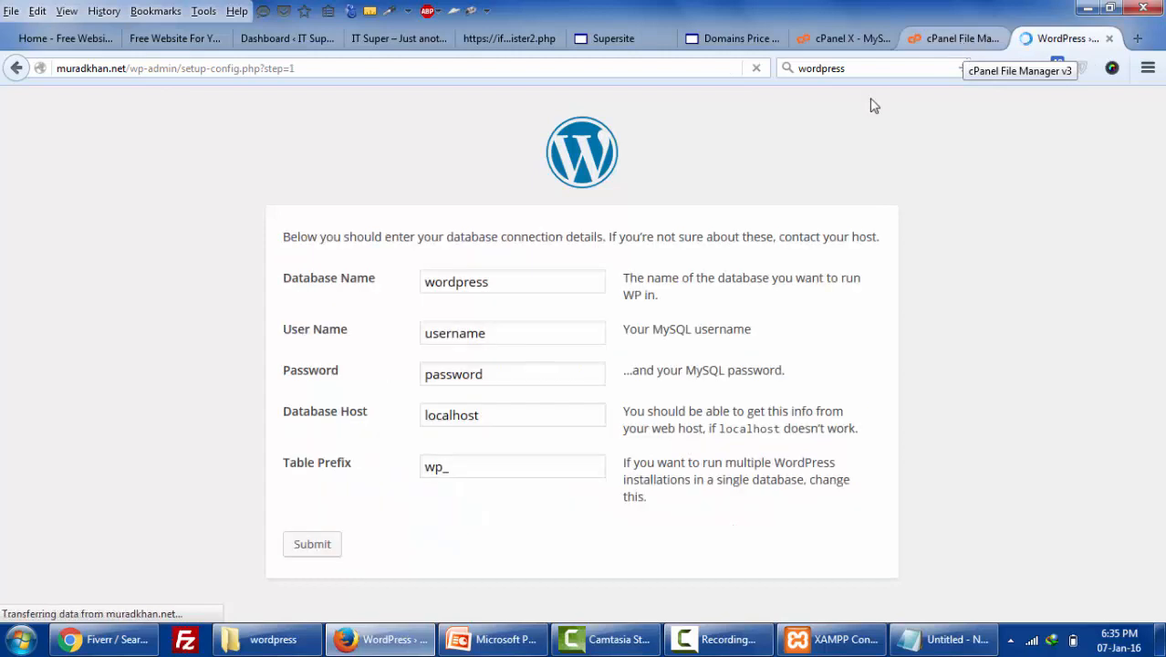
- Fill the database name and user name fields with the values copied from cPanel
left_click(844, 39)
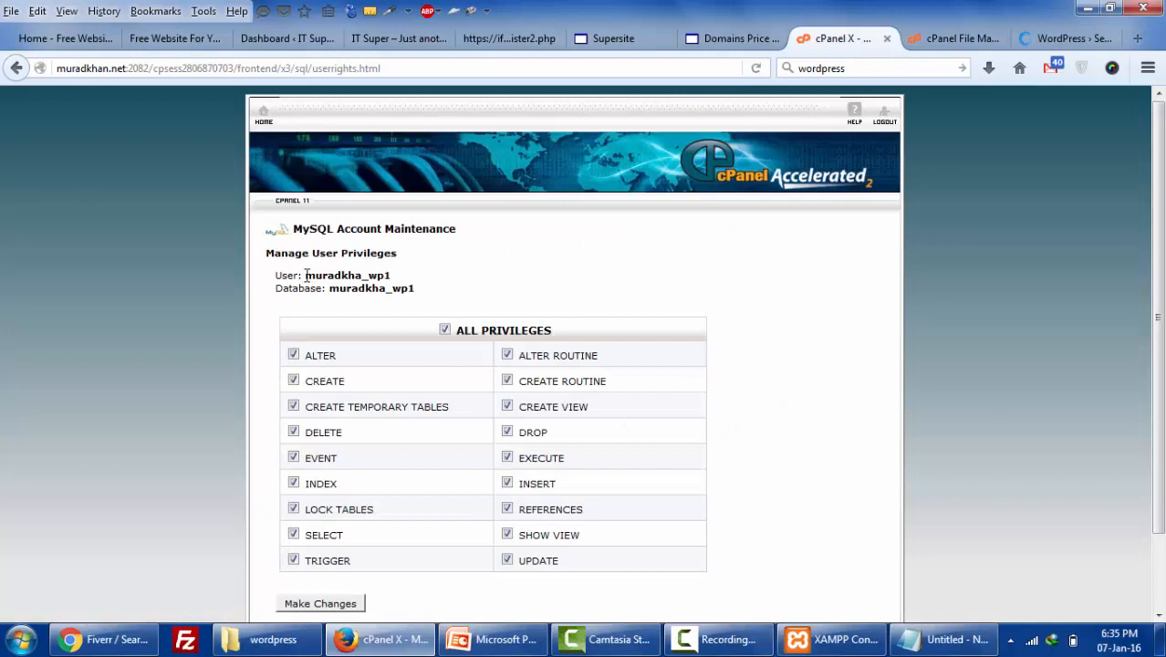
left_click_drag(303, 274, 415, 273)
key("ctrl+c")
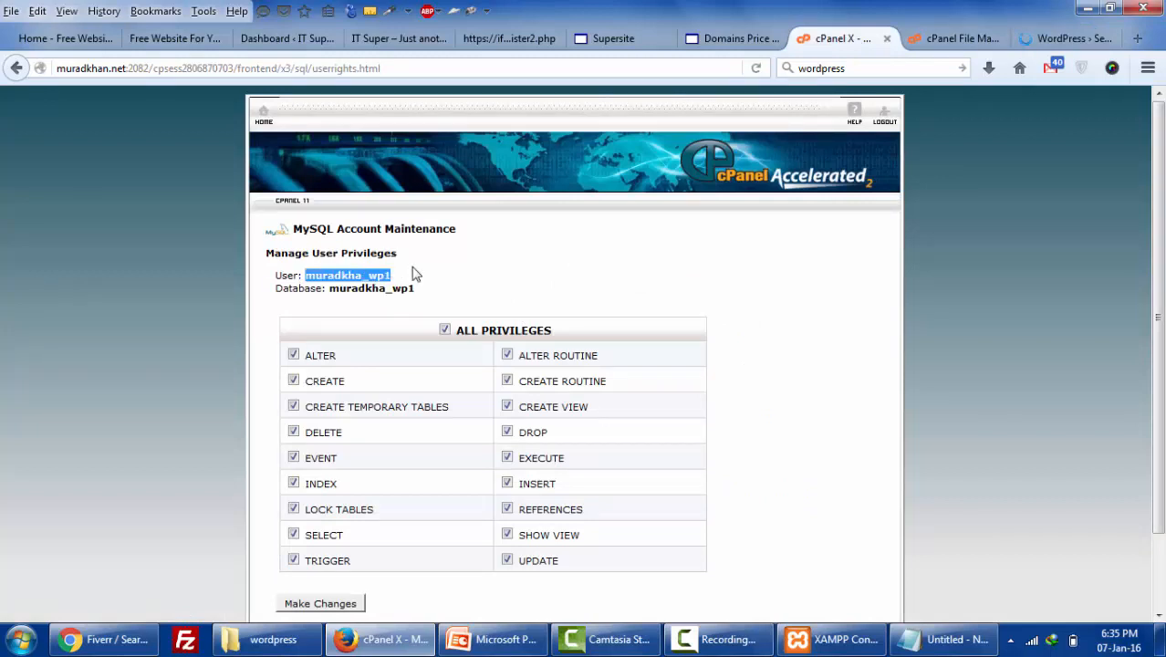
left_click(1069, 38)
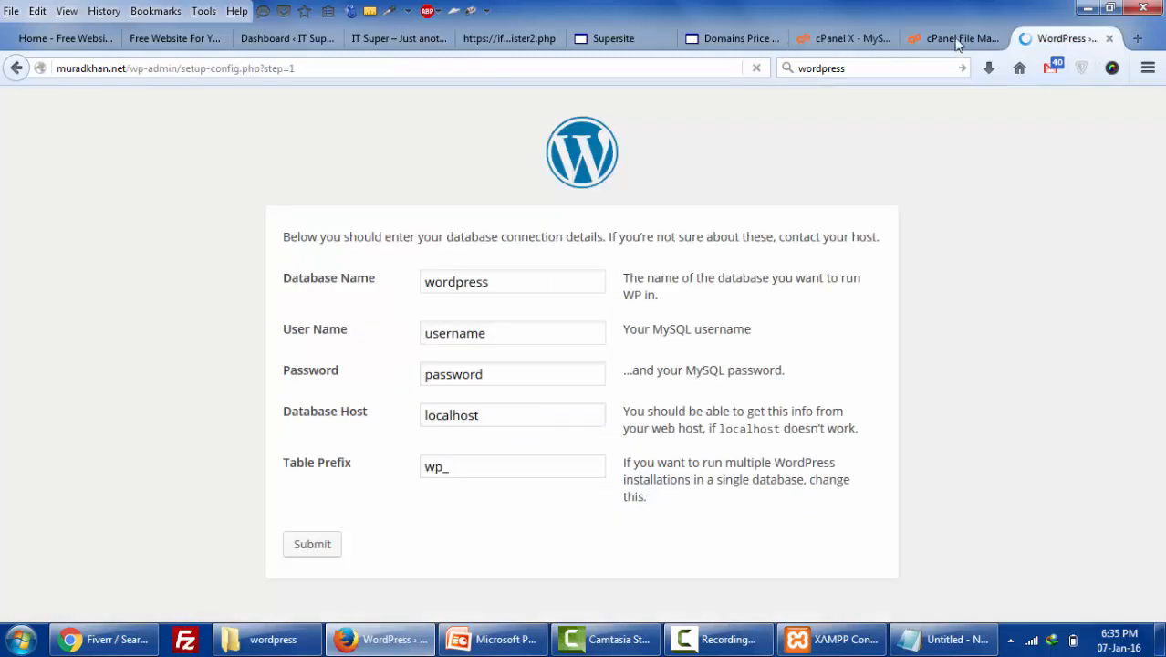
double_click(527, 279)
key("ctrl+v")
left_click(502, 331)
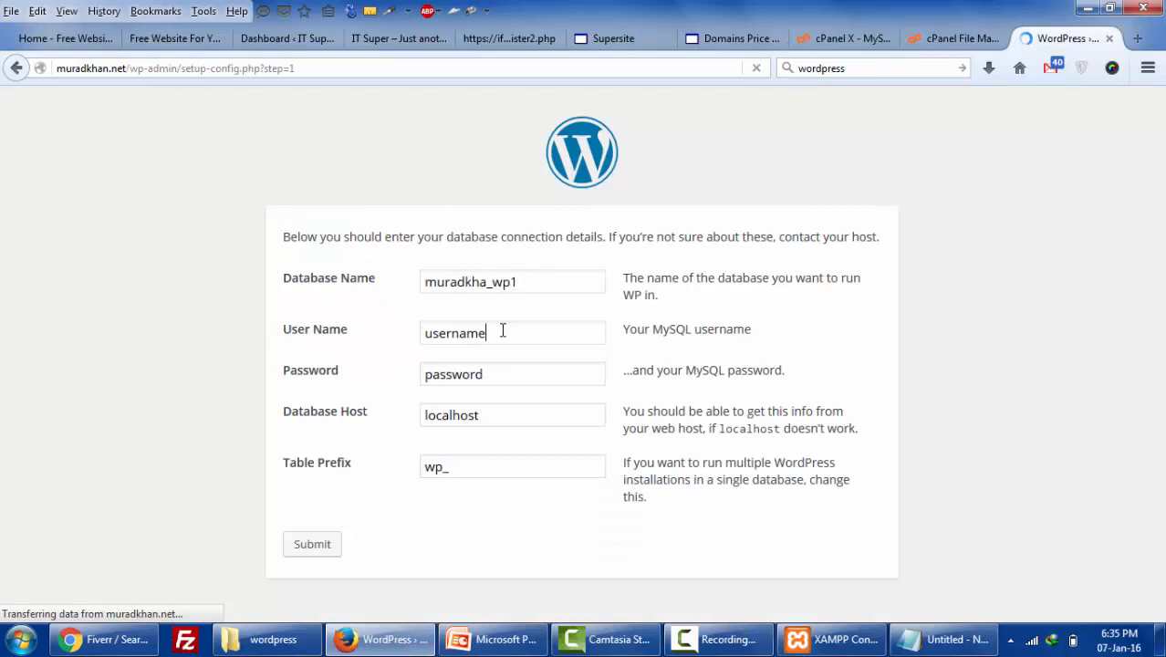
double_click(502, 331)
key("ctrl+v")
- Paste the saved database password from Notepad, submit the details and run the install
double_click(522, 365)
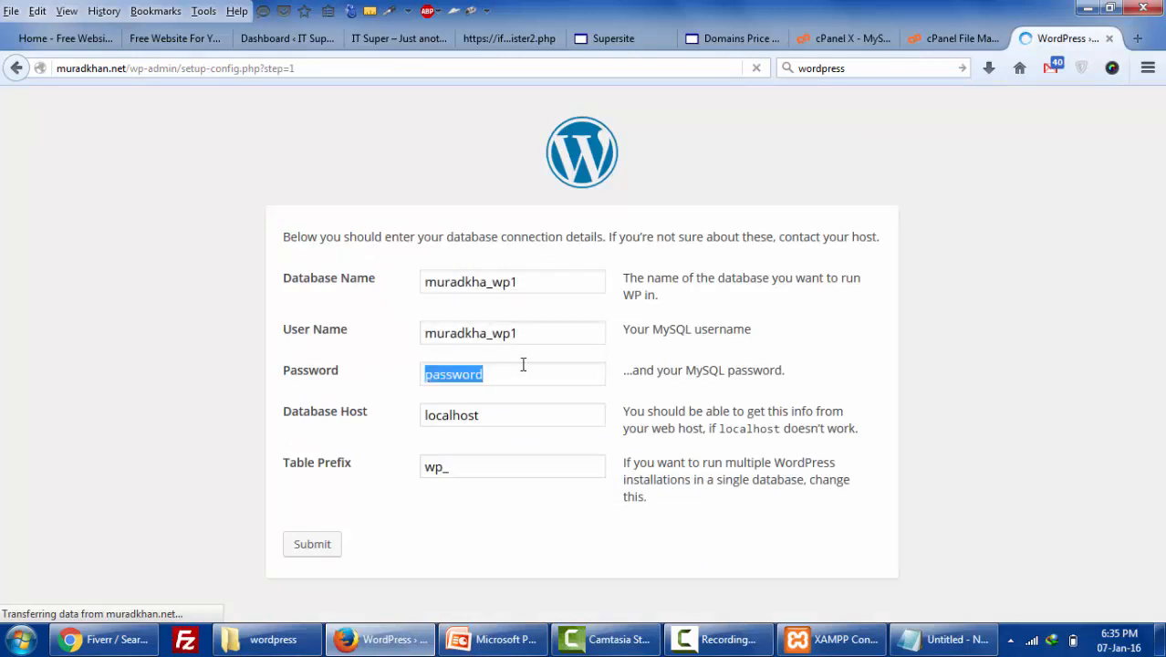
key("BackSpace")
left_click(948, 639)
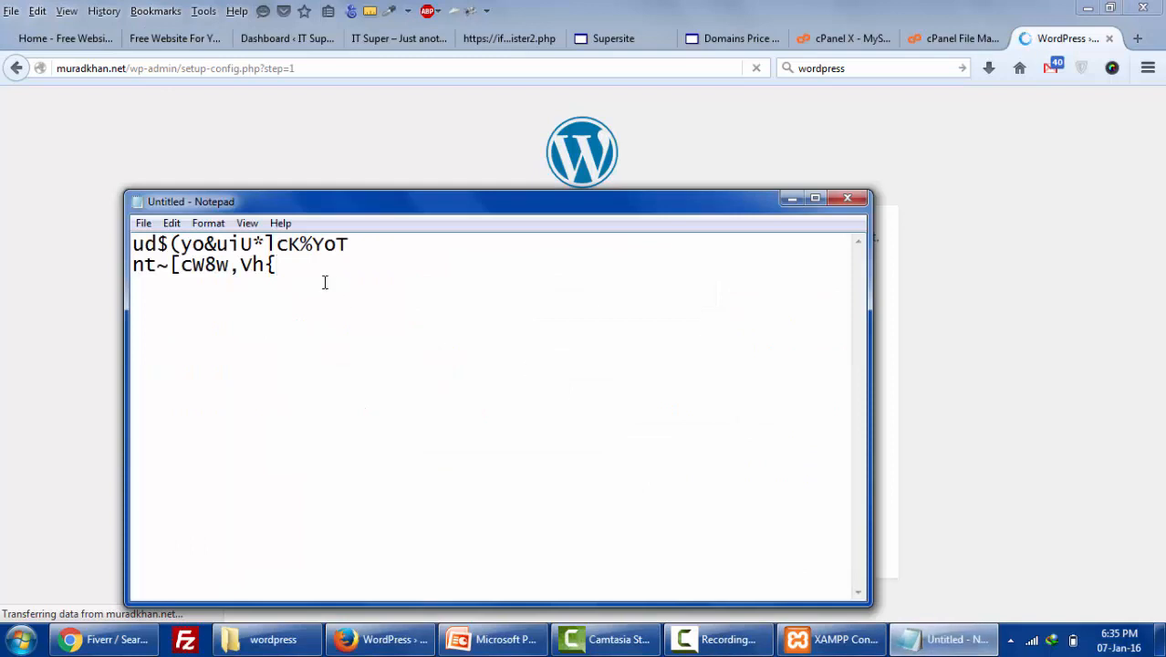
left_click_drag(324, 281, 85, 259)
key("ctrl+c")
left_click(3, 360)
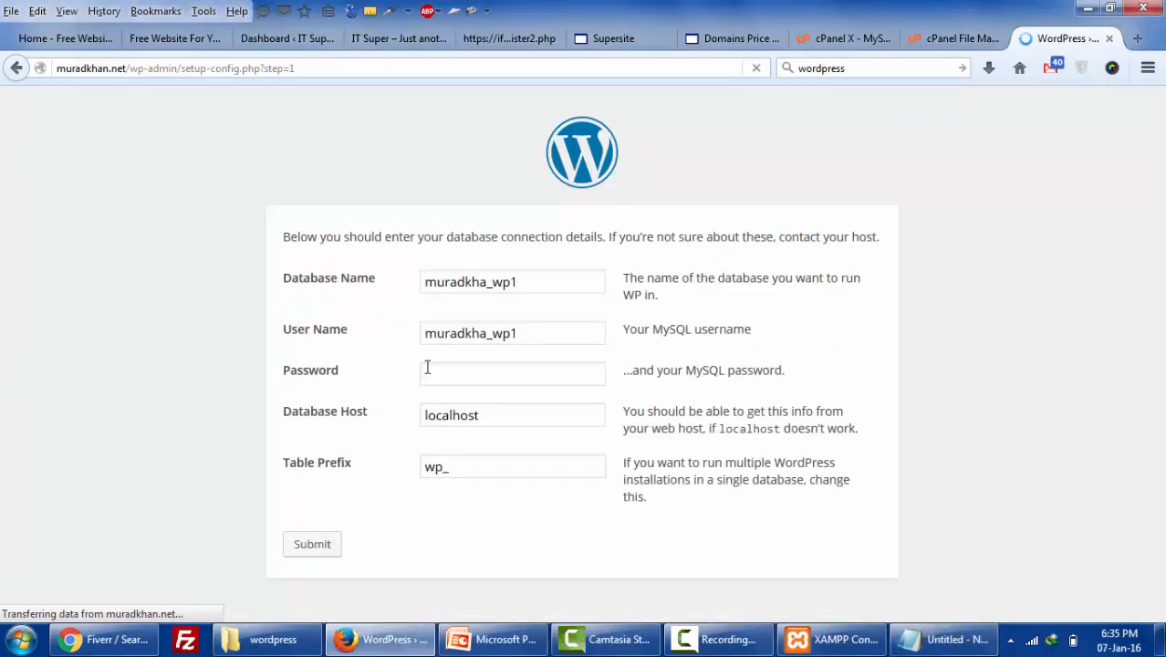
left_click(427, 369)
key("ctrl+v")
left_click(307, 547)
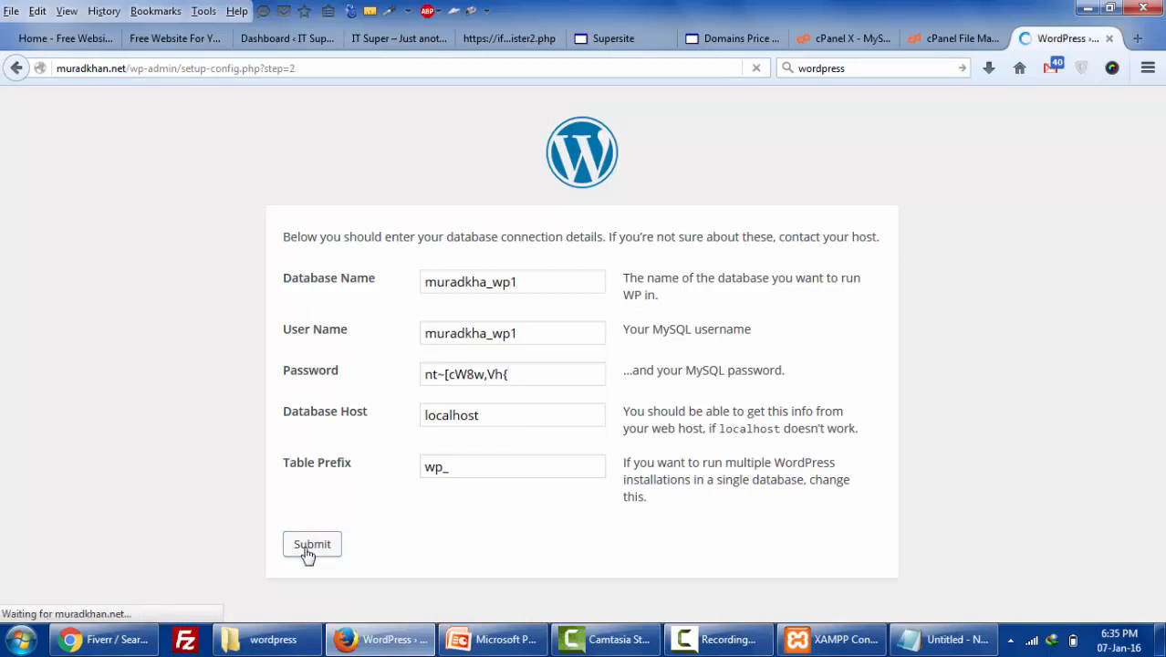
left_click(319, 307)
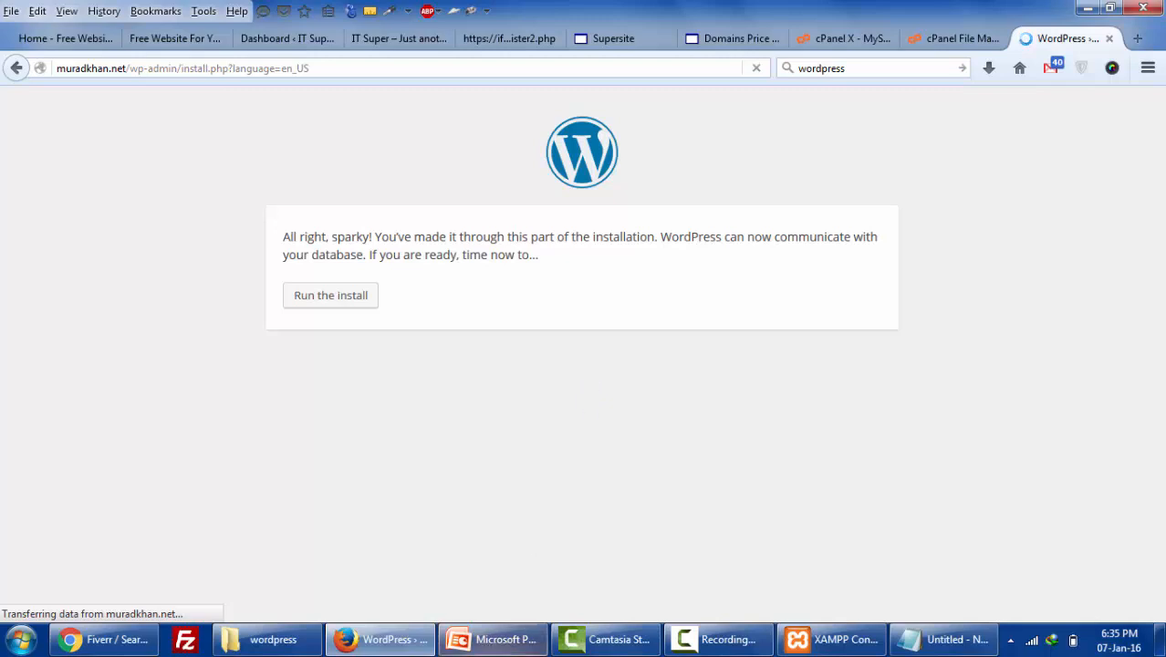
left_click(513, 636)
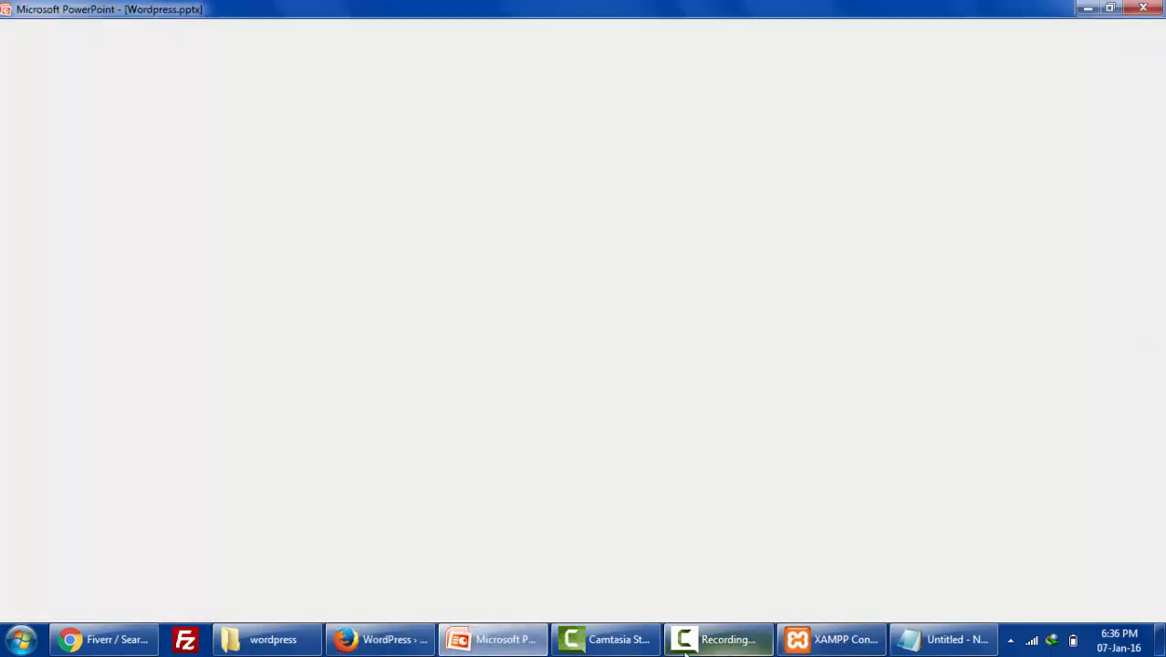
- Type 'by echost.com' after 'free paid' on slide 9's Cpanel Softwares bullet
mouse_move(491, 646)
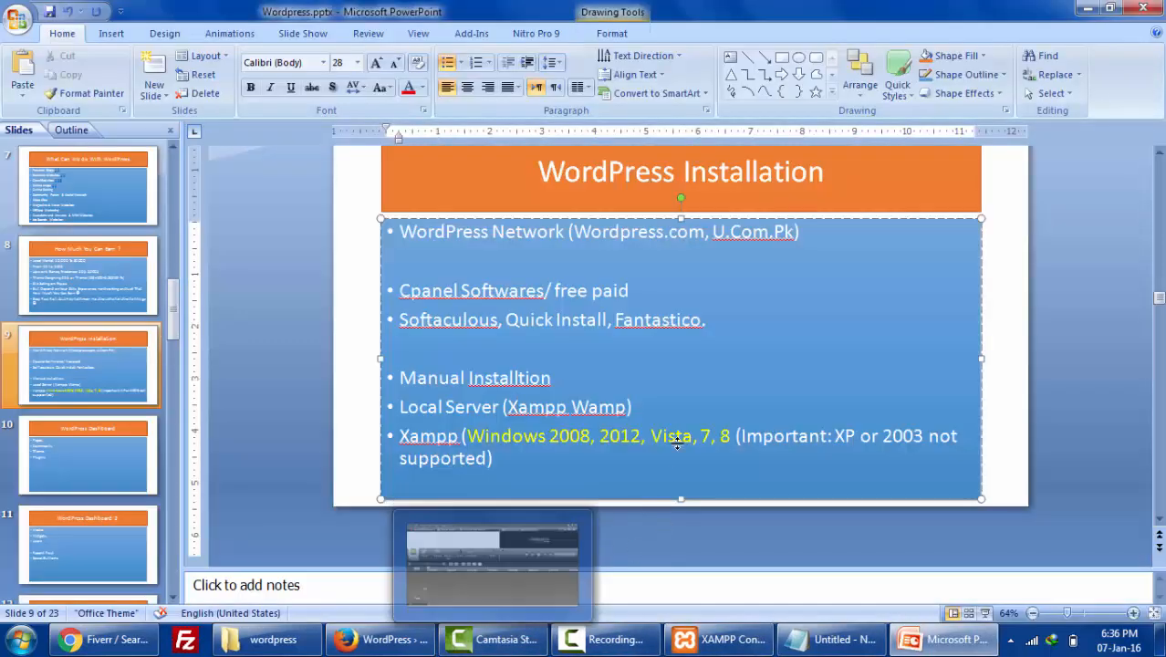
left_click(818, 234)
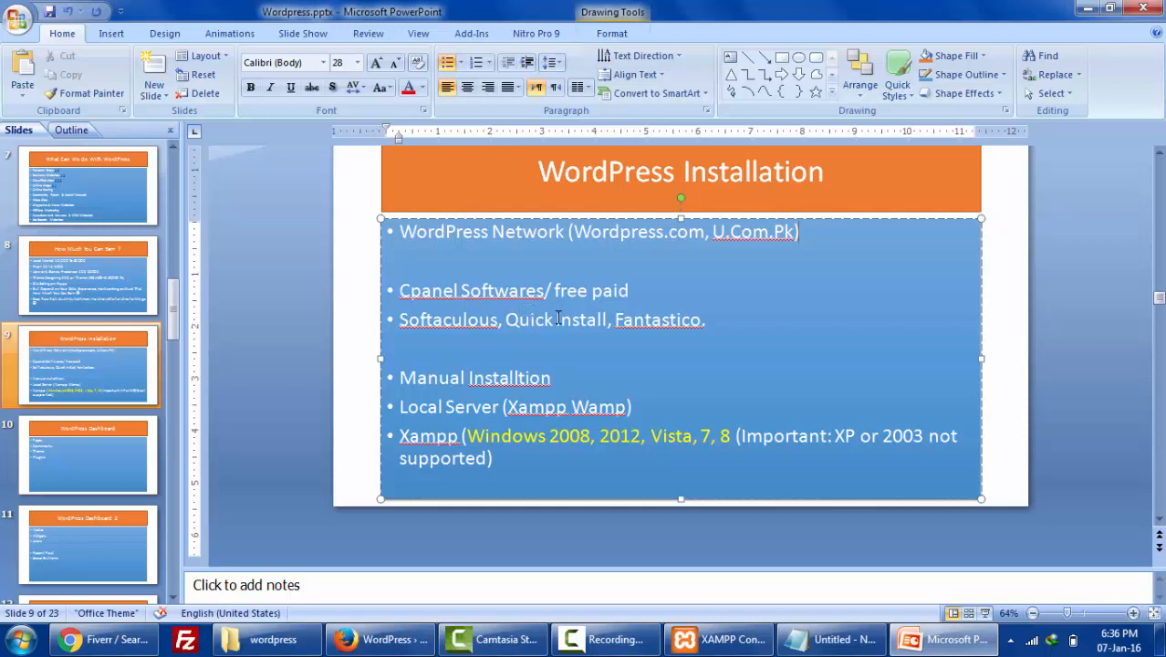
left_click(663, 286)
type("by echo")
type("st.")
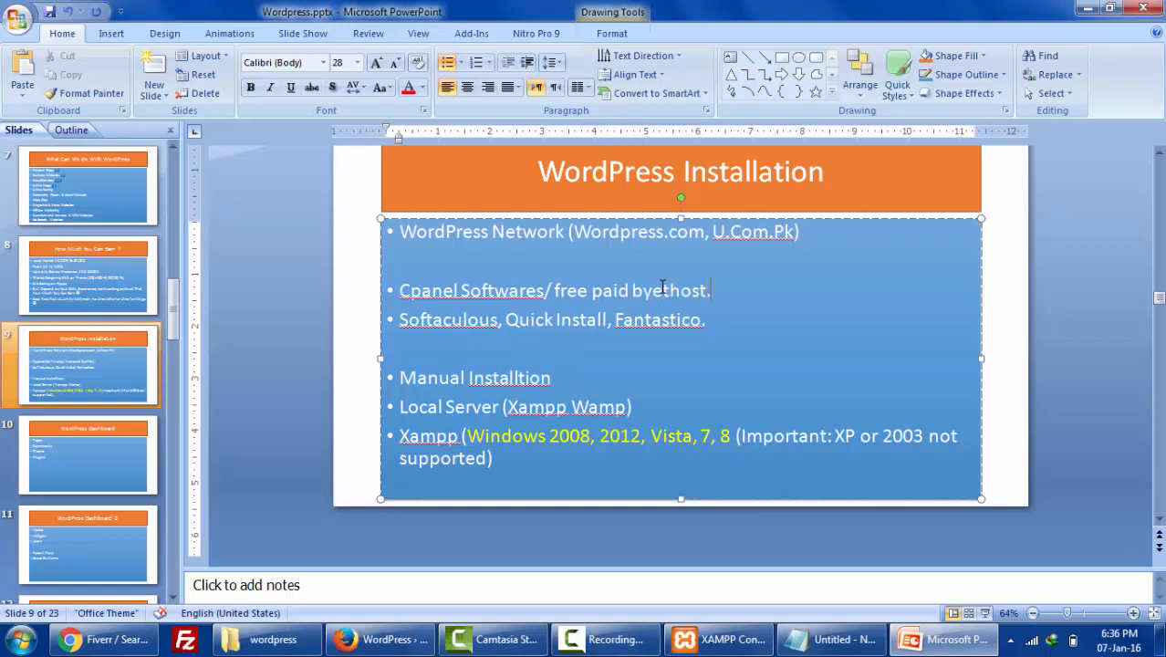
type("com")
- View the live IT Super blog, then go through the admin Dashboard and posts list to start a new post
left_click(383, 639)
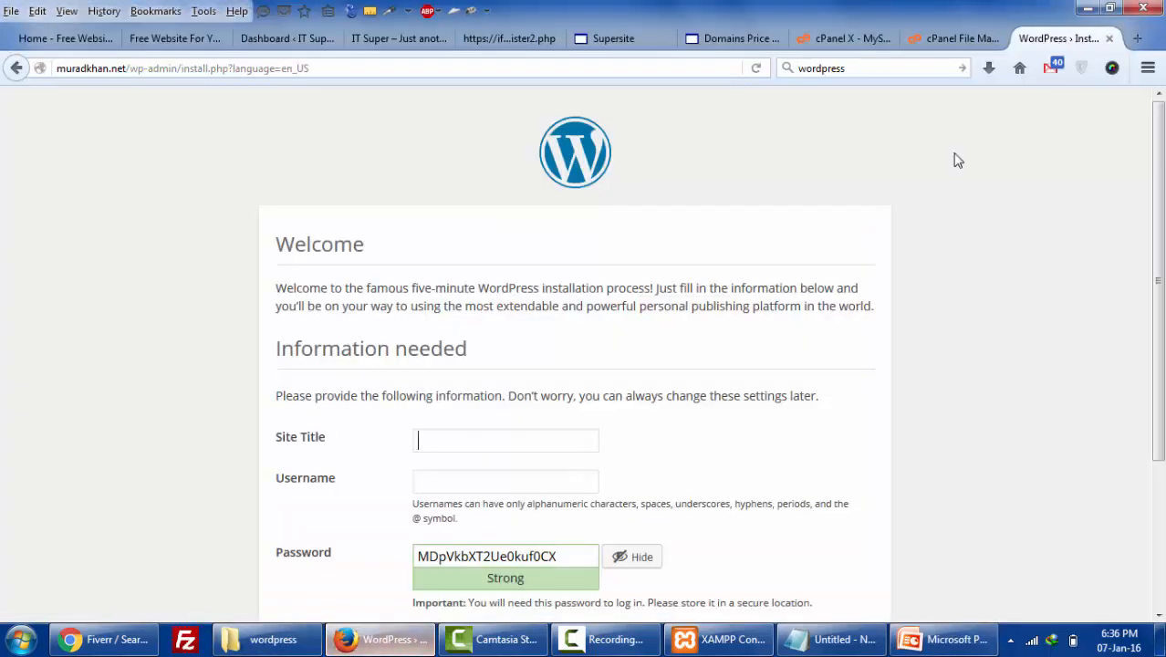
scroll(948, 210, "down", 2)
scroll(333, 216, "up", 4)
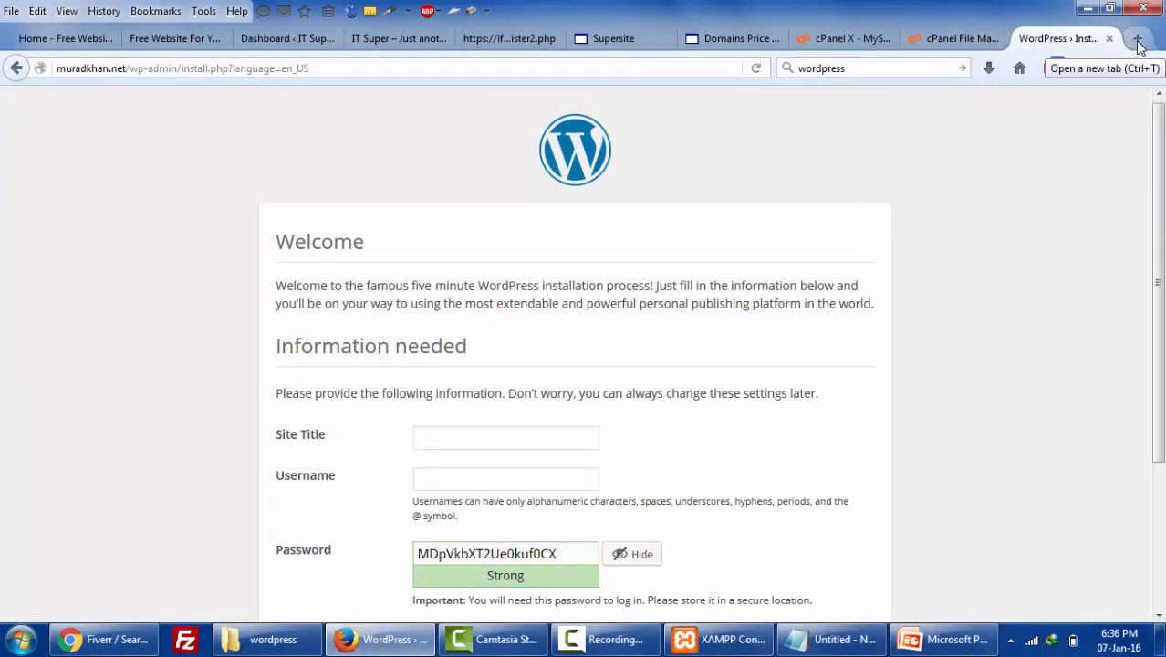
left_click(388, 41)
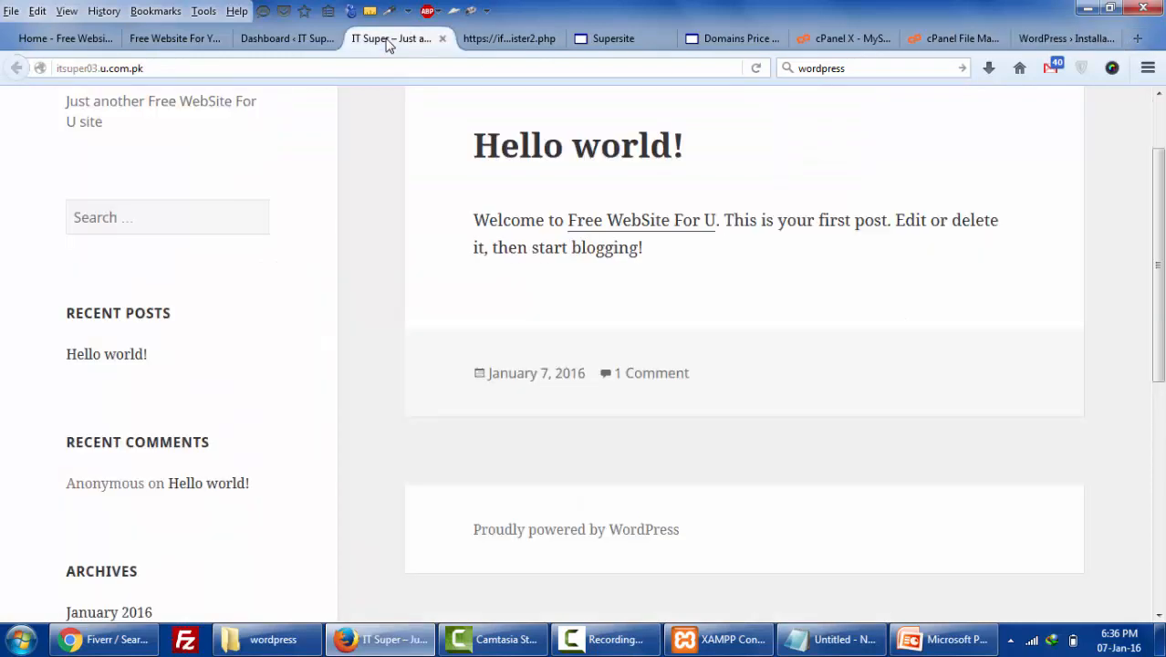
scroll(286, 125, "up", 2)
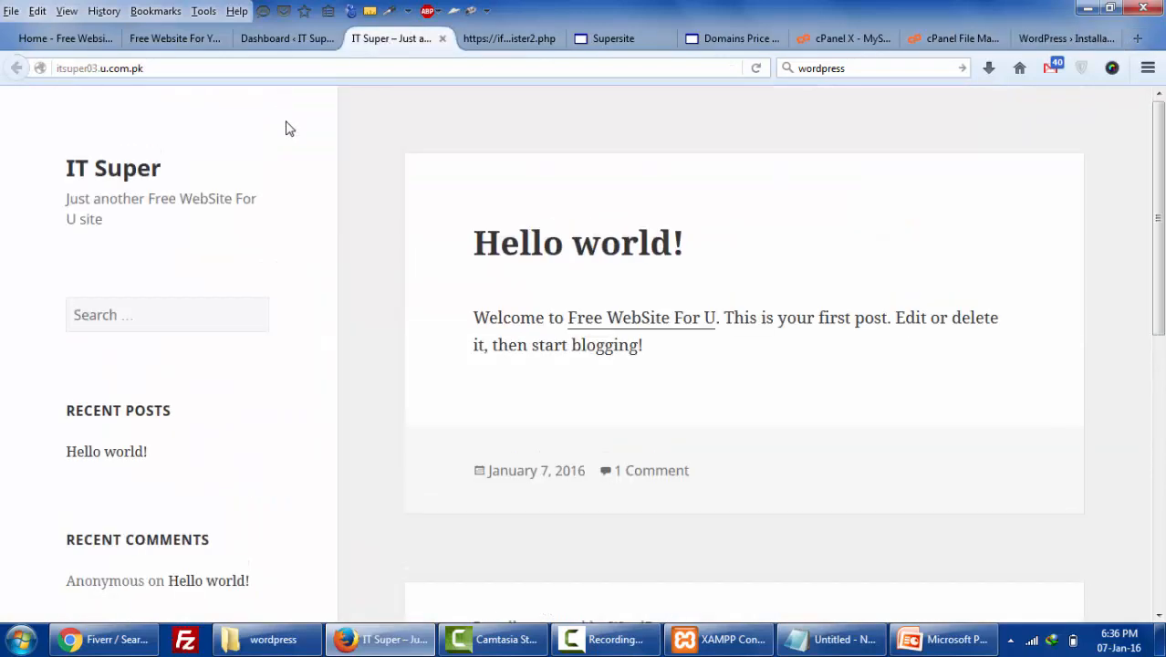
left_click(168, 67)
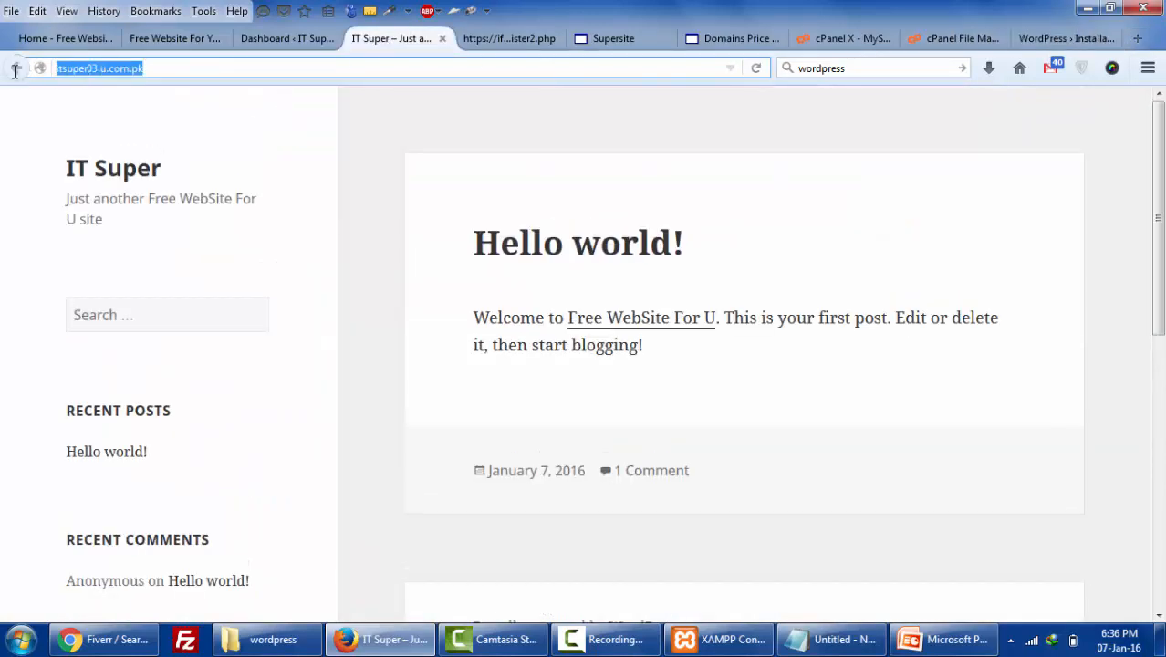
left_click(307, 45)
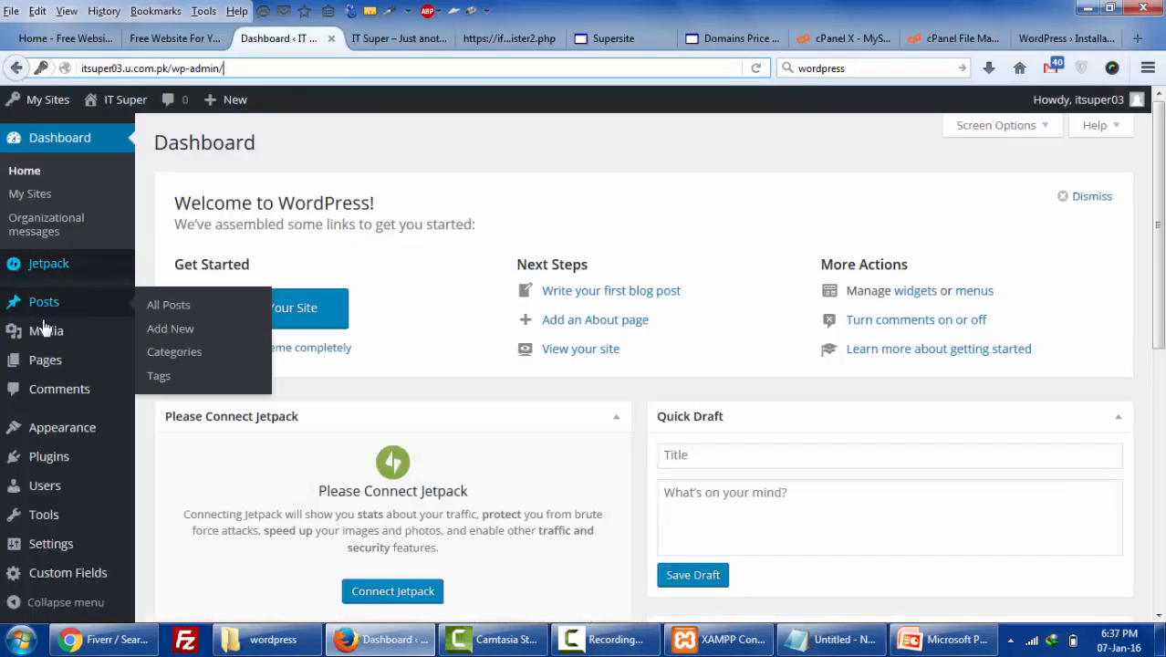
left_click(165, 308)
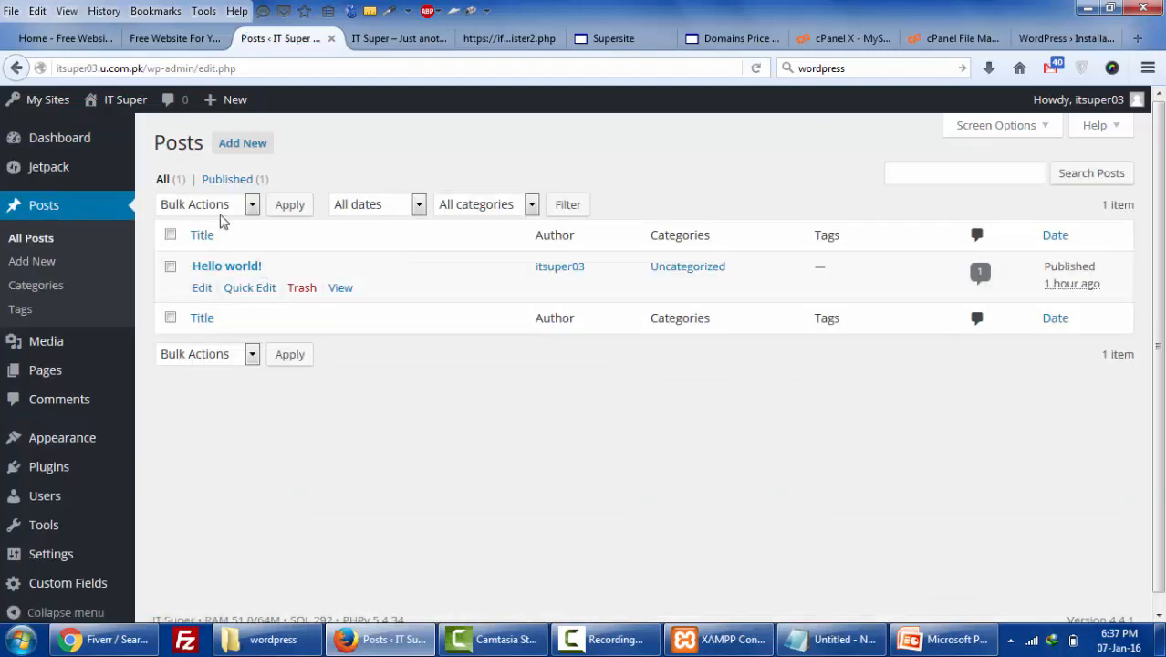
left_click(247, 148)
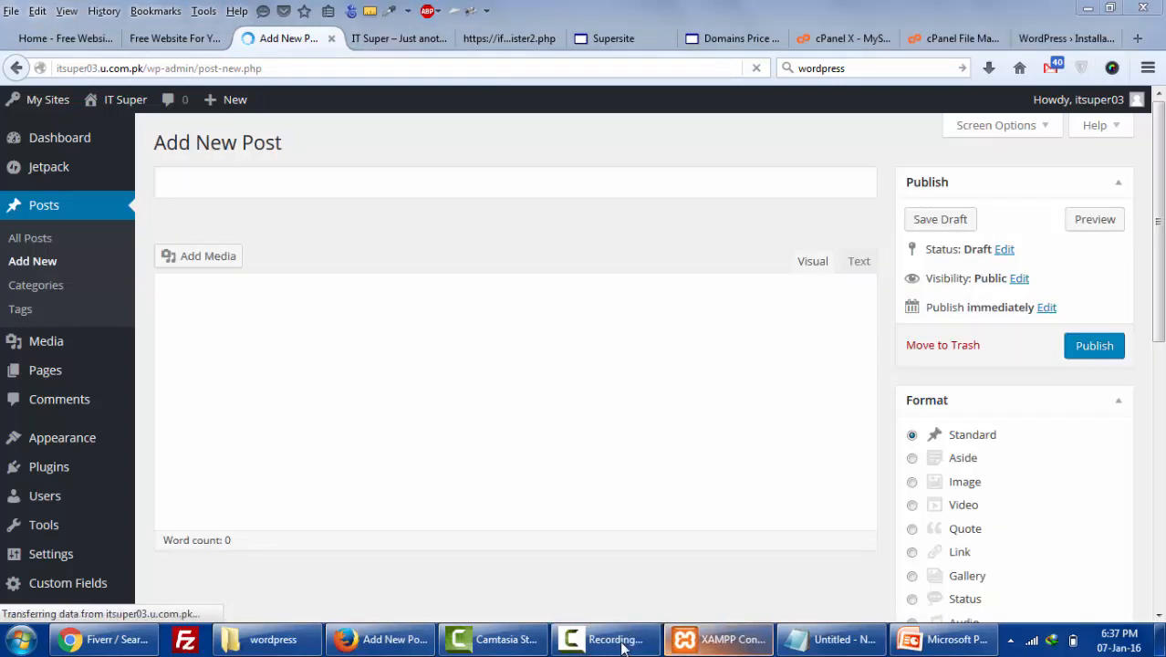
- Title the new post 'My First Assignment', correcting the spelling and the missing space
left_click(602, 639)
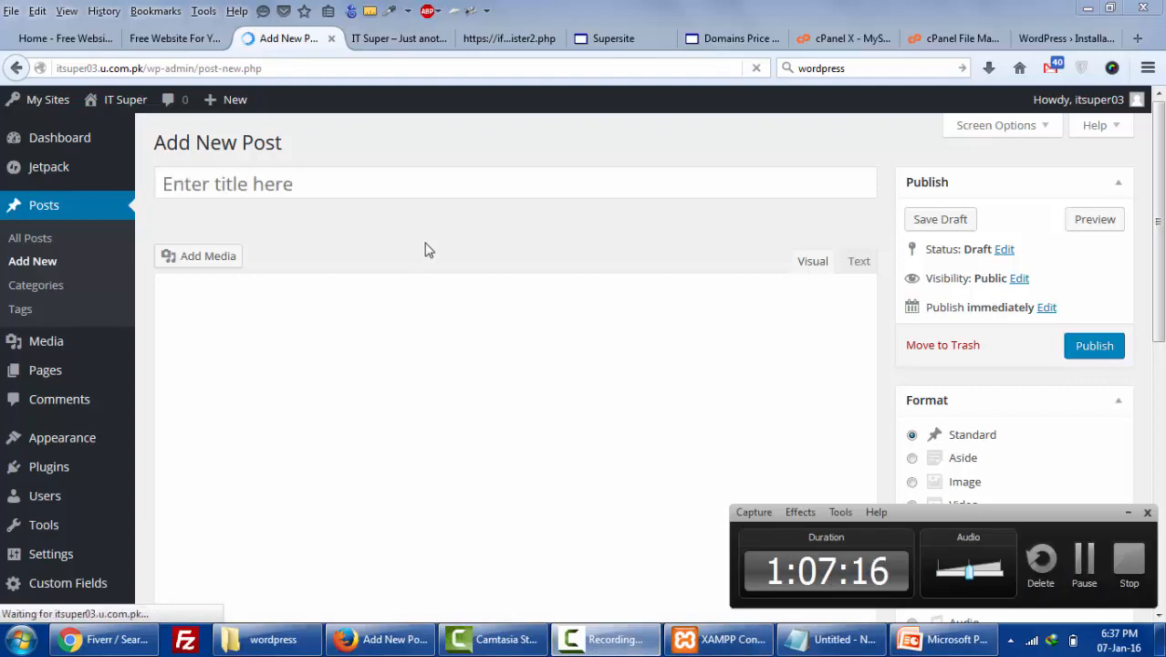
left_click(485, 193)
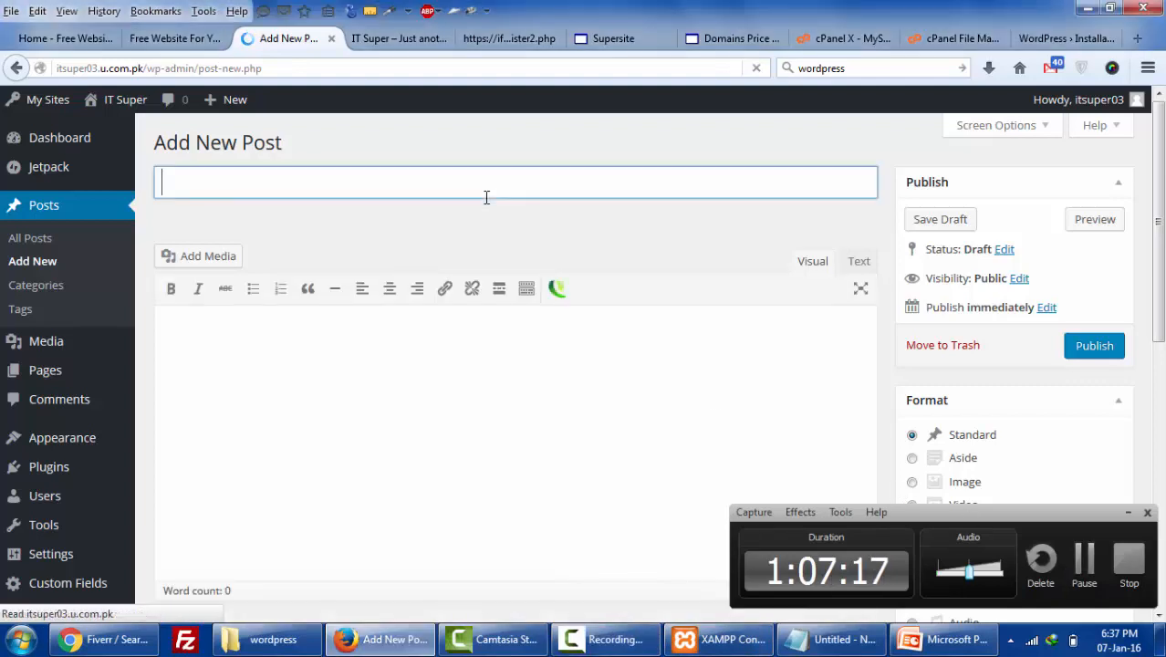
left_click(1087, 580)
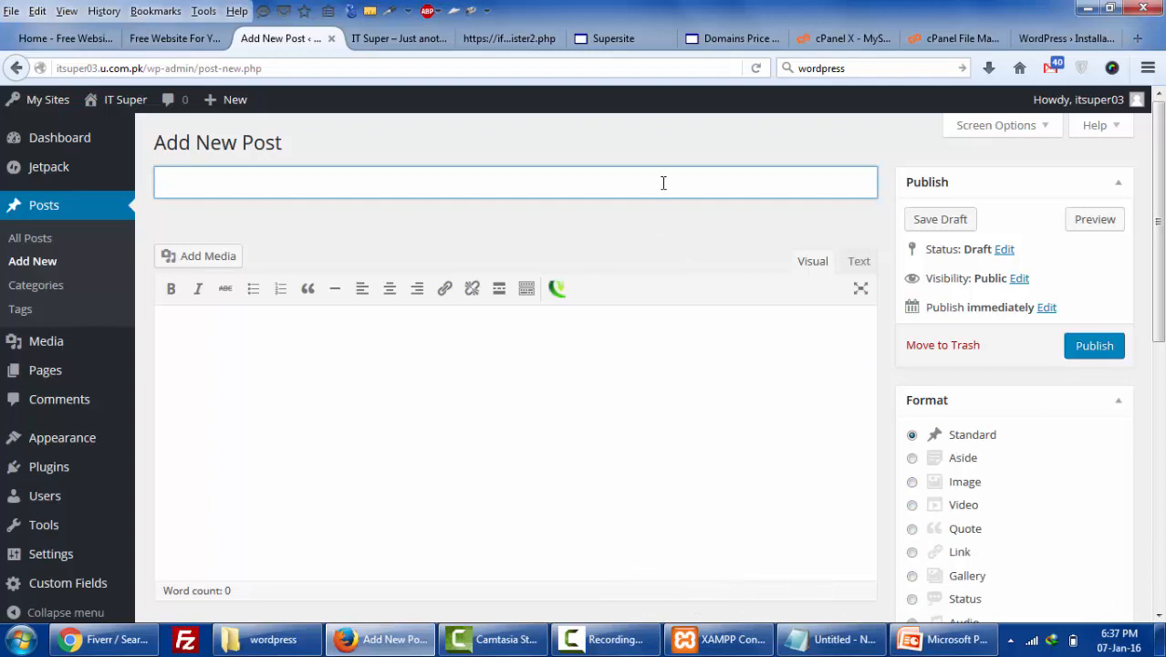
type("F")
key("BackSpace")
type("MyFirst Ass")
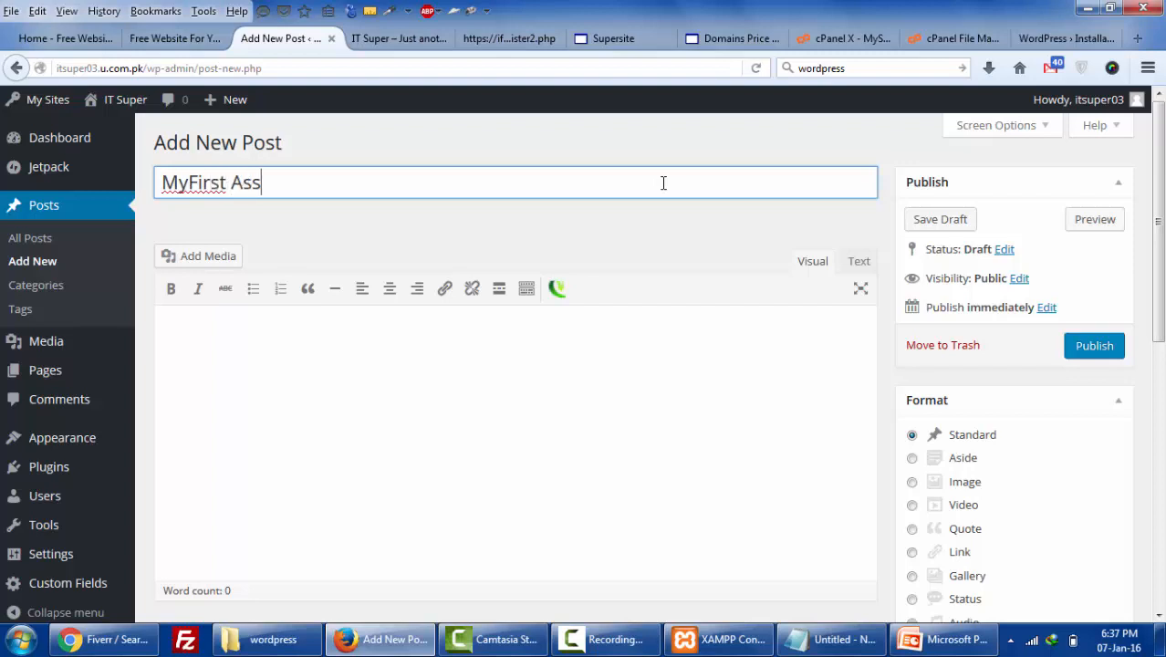
type("igment")
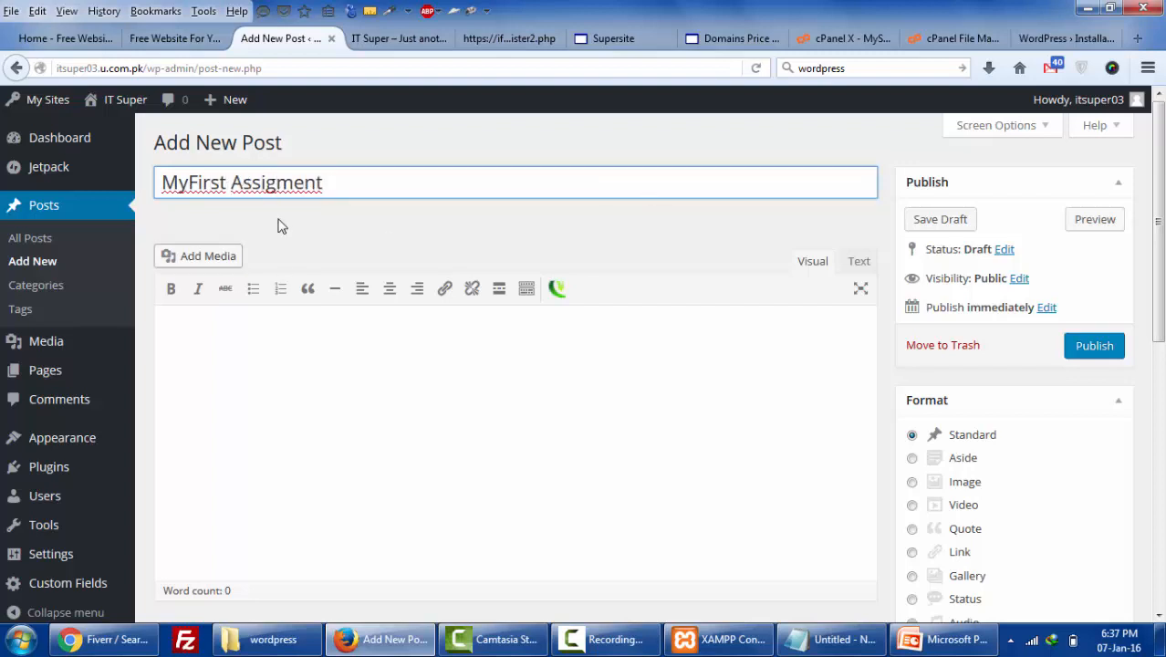
right_click(297, 187)
left_click(337, 199)
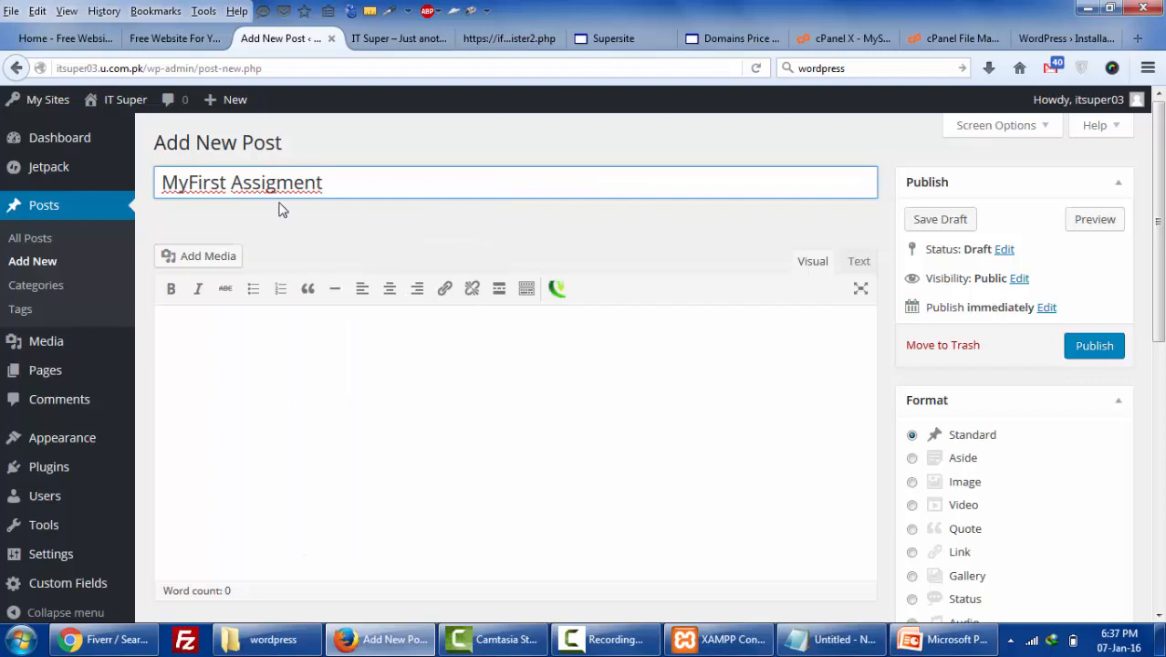
left_click(190, 183)
left_click(362, 384)
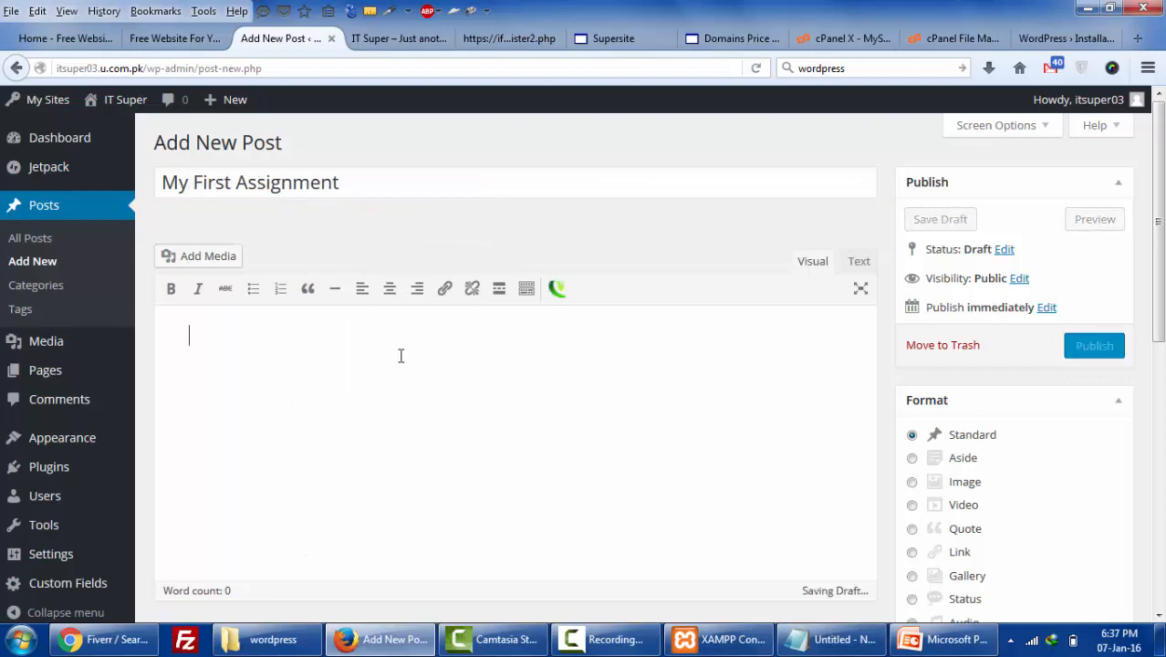
left_click(513, 42)
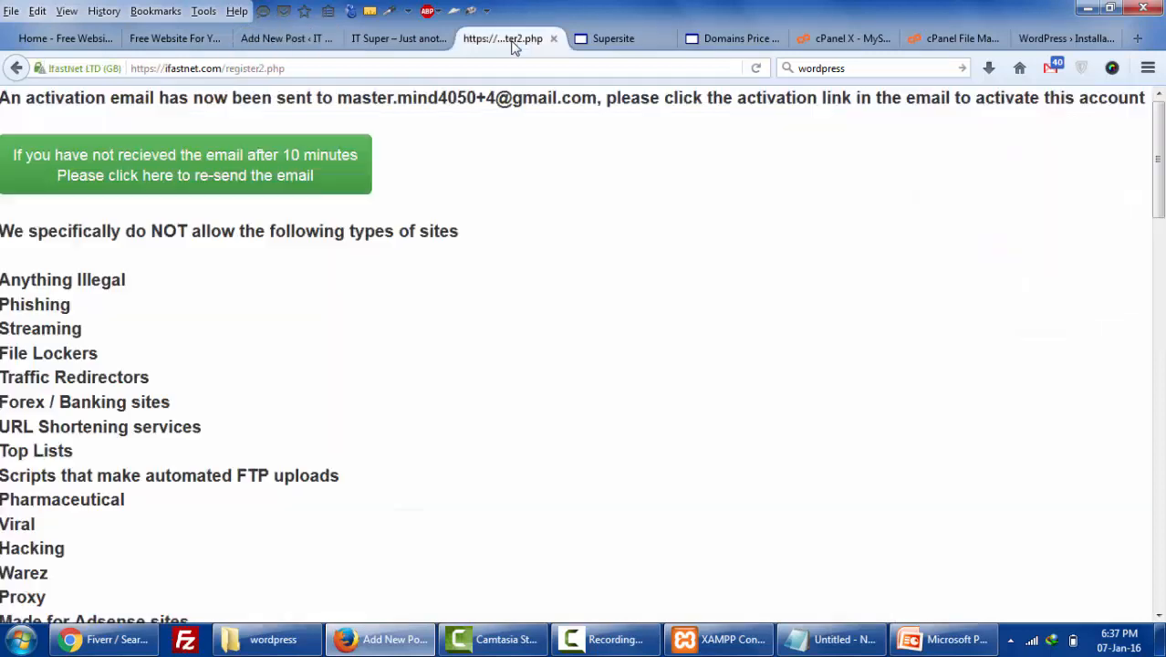
- Look through the open tabs, including the iFastNet activation and account-activated pages
left_click(389, 39)
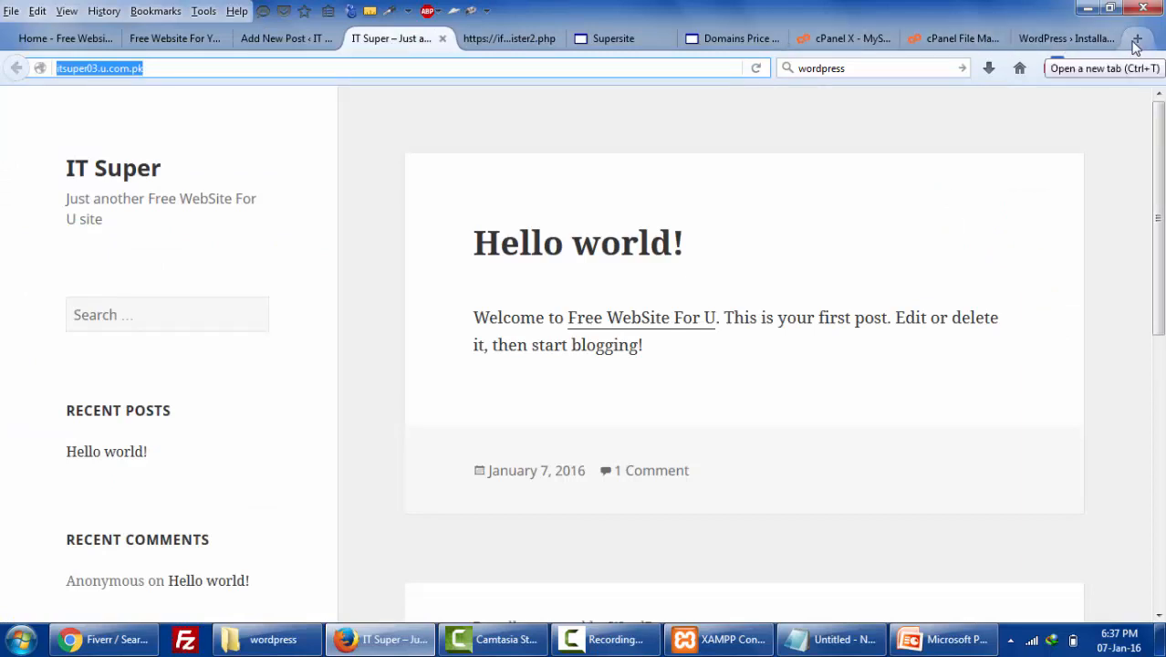
left_click(510, 39)
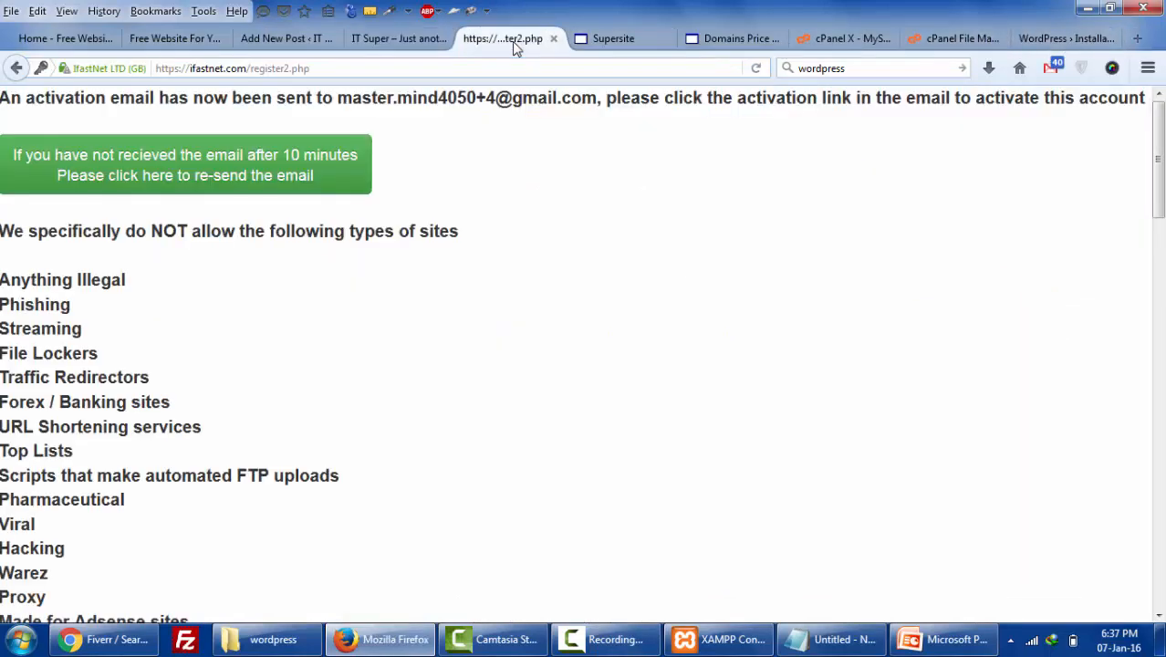
scroll(509, 208, "down", 5)
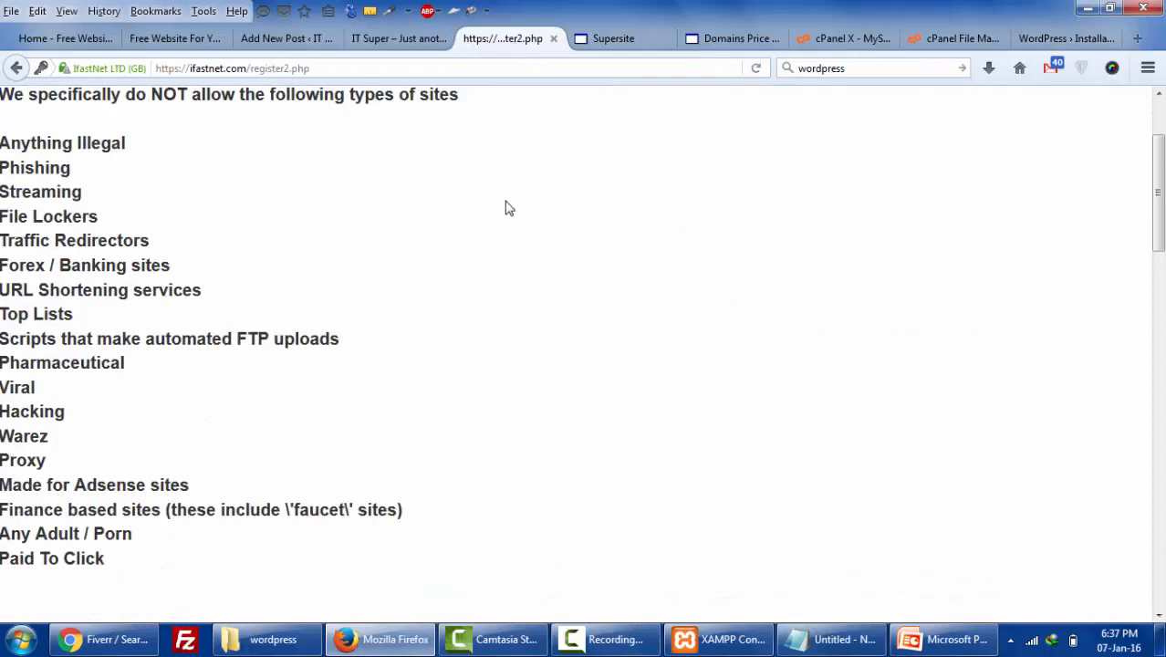
scroll(262, 390, "down", 1)
scroll(262, 391, "down", 4)
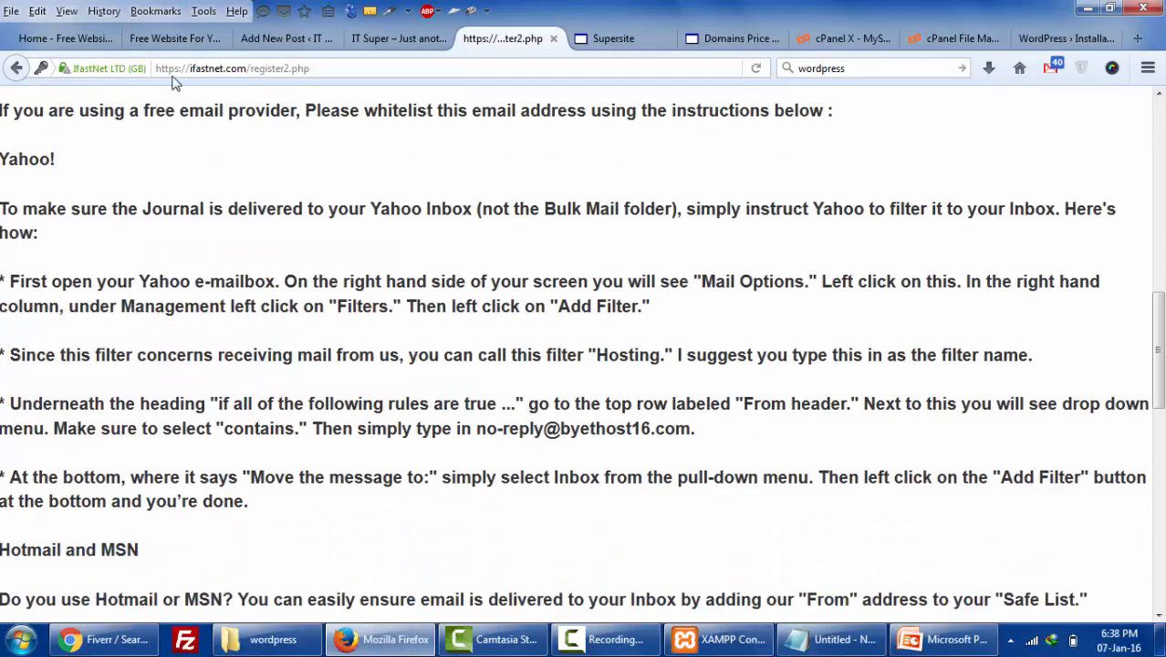
left_click(169, 39)
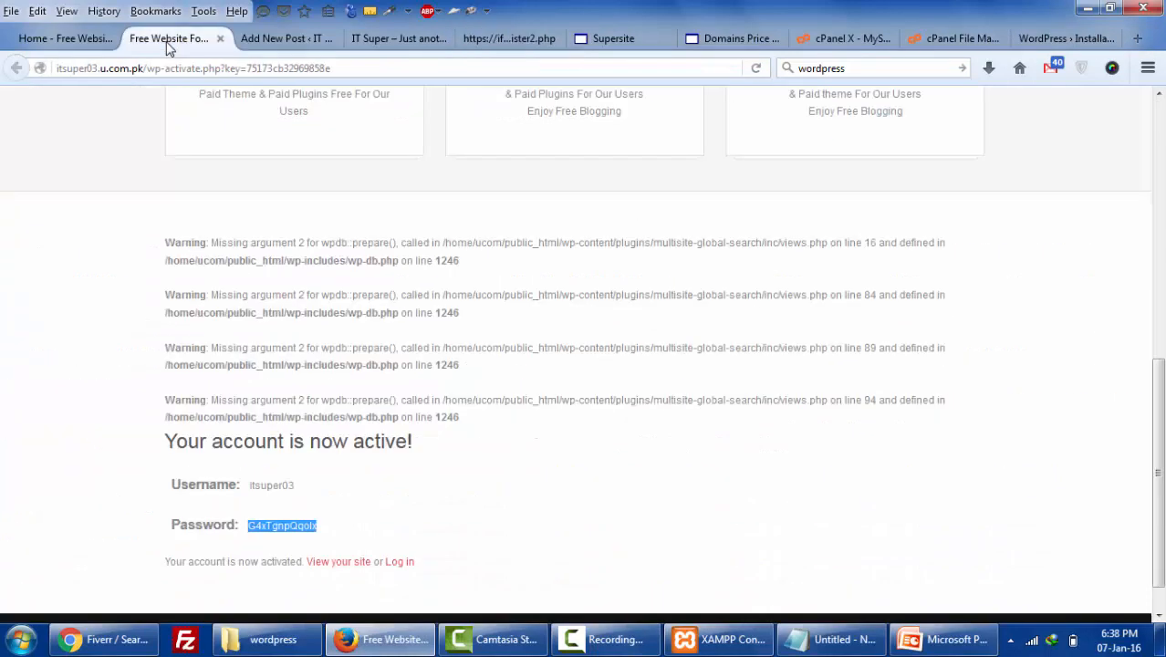
left_click(76, 36)
left_click(1084, 41)
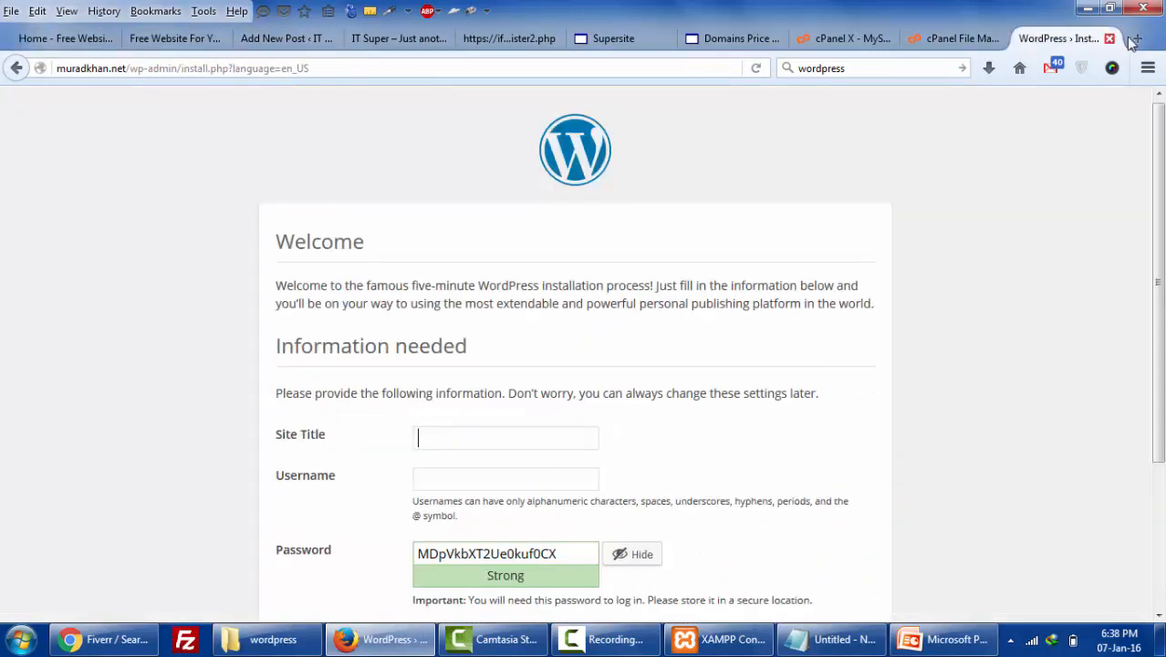
- In a new tab, enter itsuper03 and accept the autocompleted itsuper03.byethost16.com/ address
left_click(1141, 41)
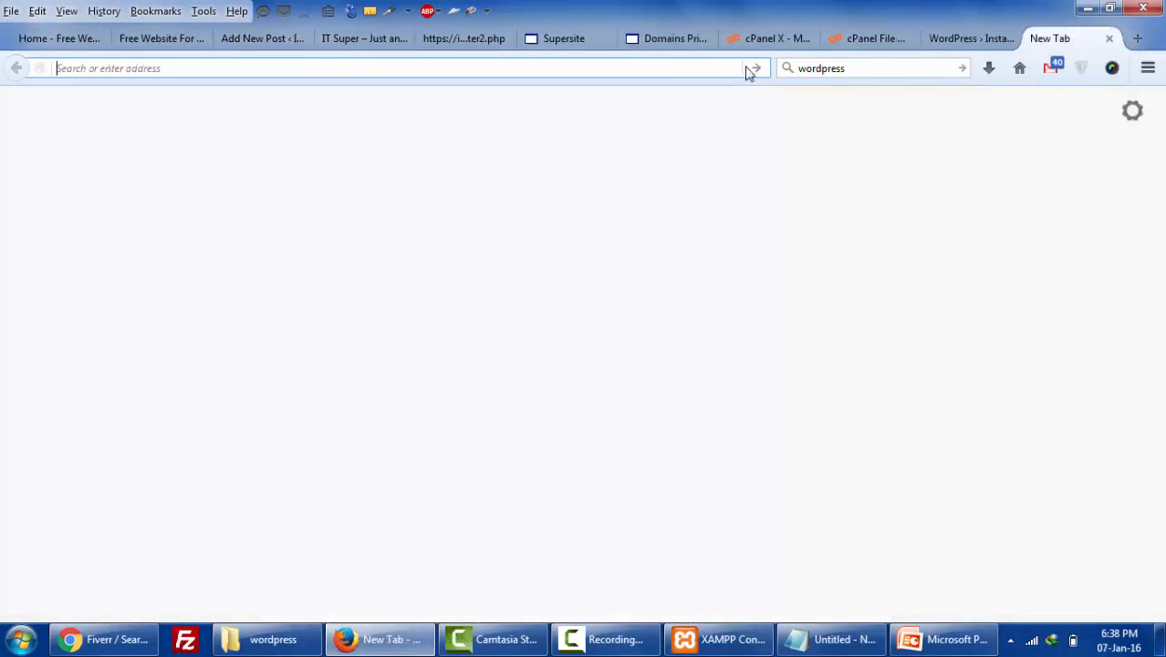
type("itsuper")
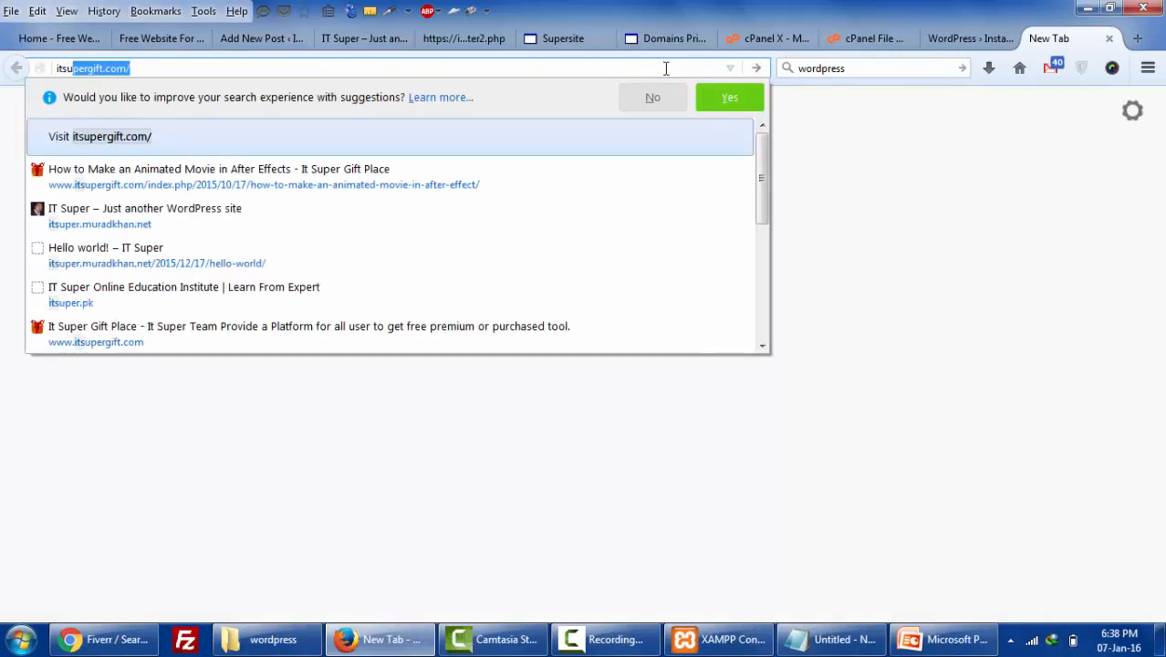
type("03.byethost16")
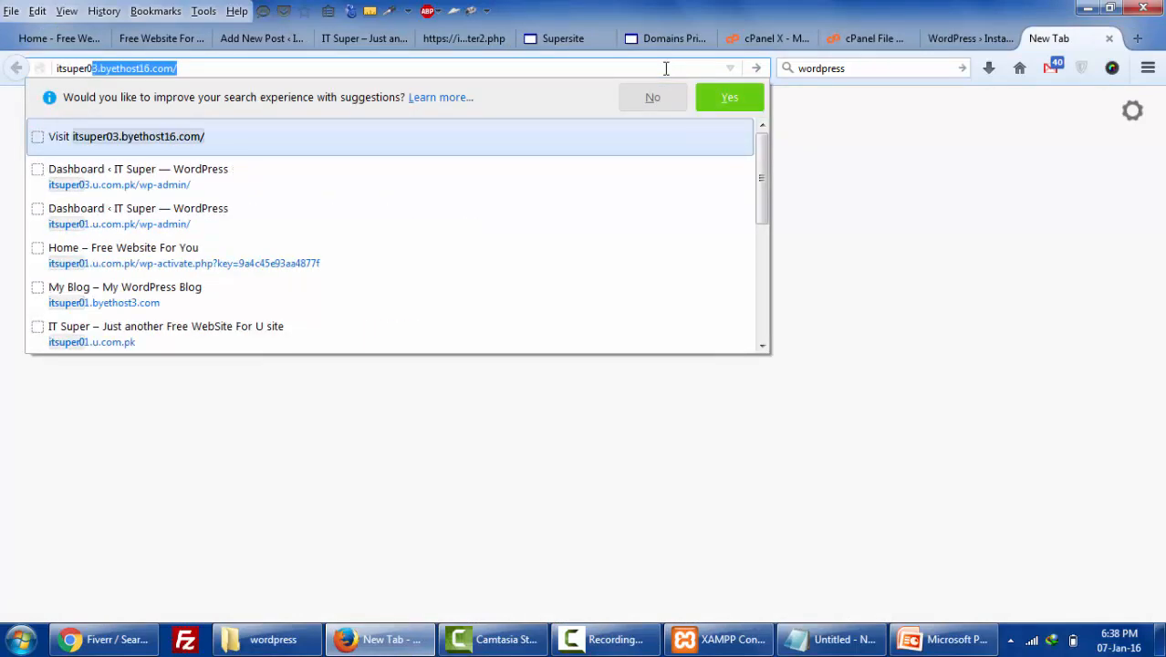
key("Right")
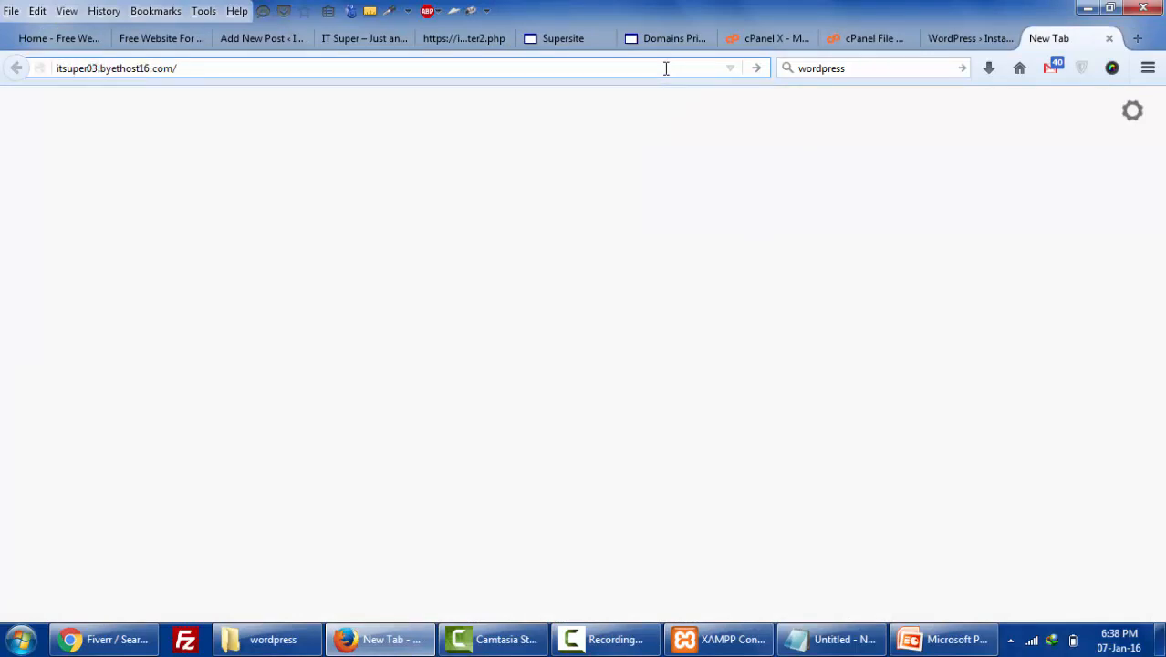
left_click_drag(195, 69, 16, 57)
key("ctrl+c")
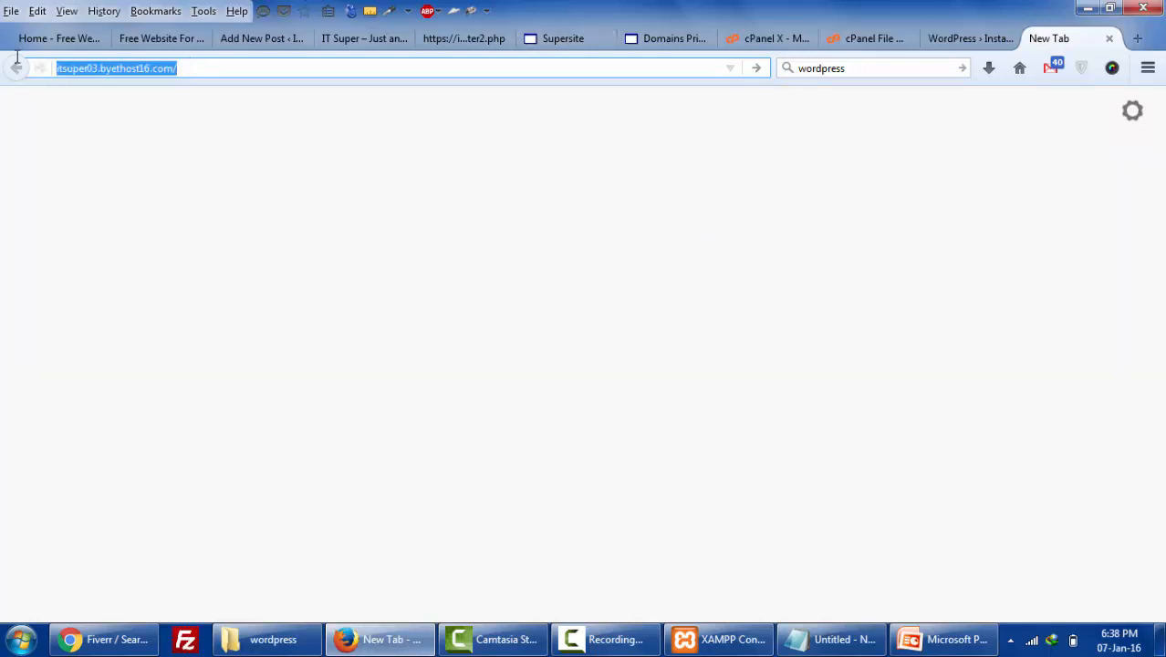
left_click(368, 42)
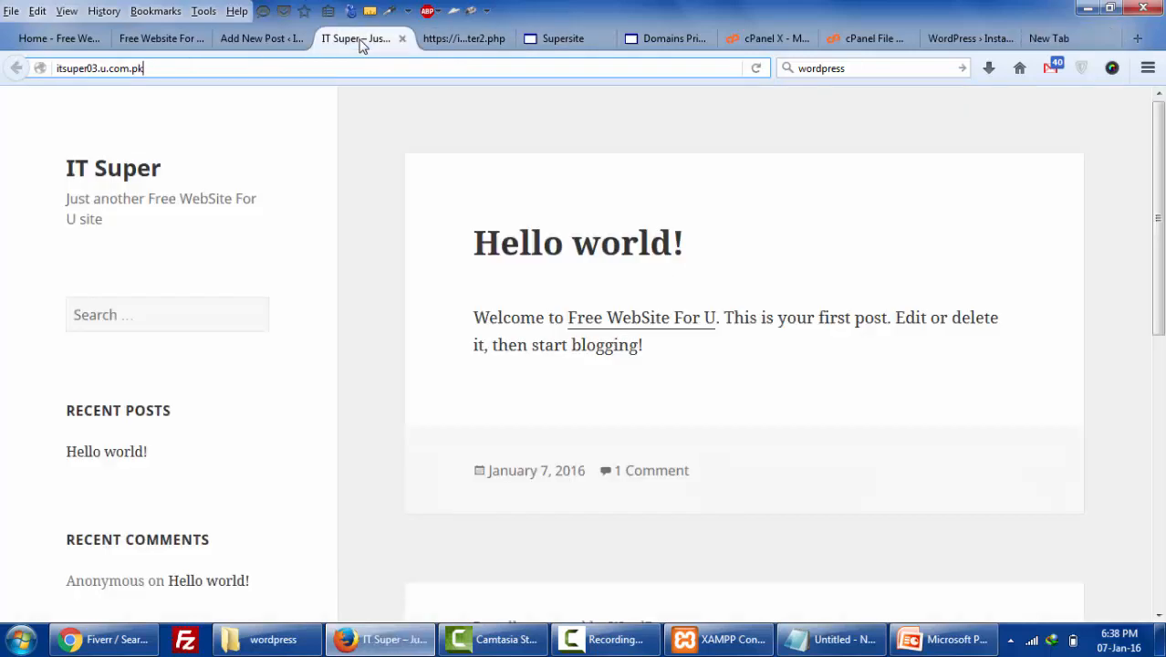
left_click(245, 42)
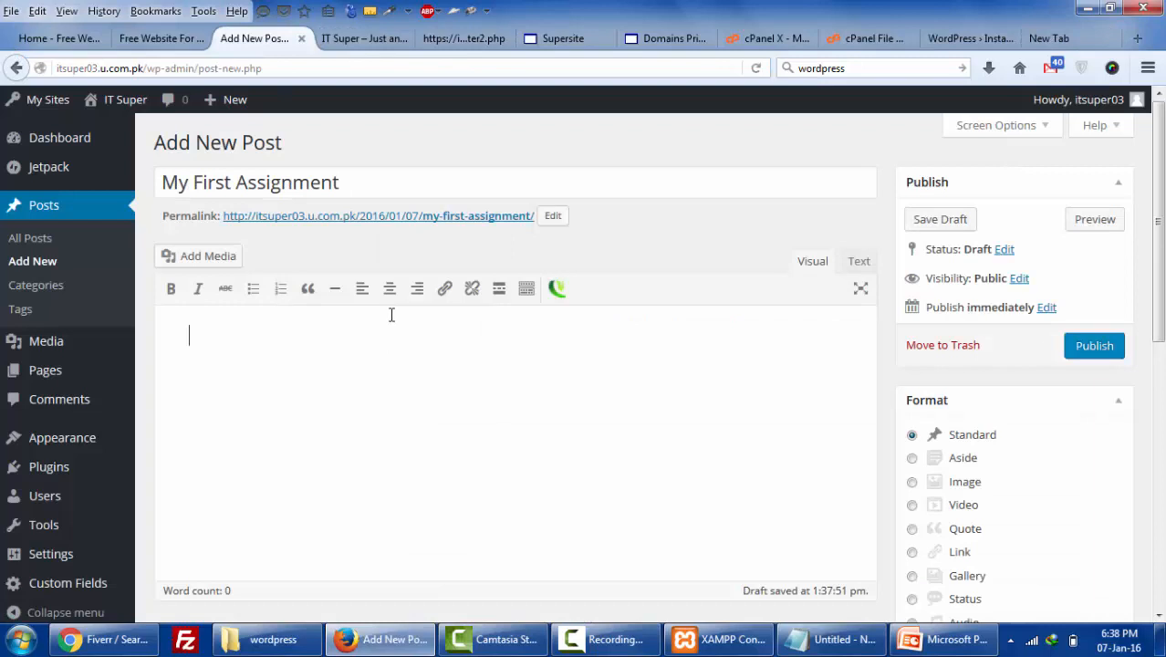
left_click(446, 294)
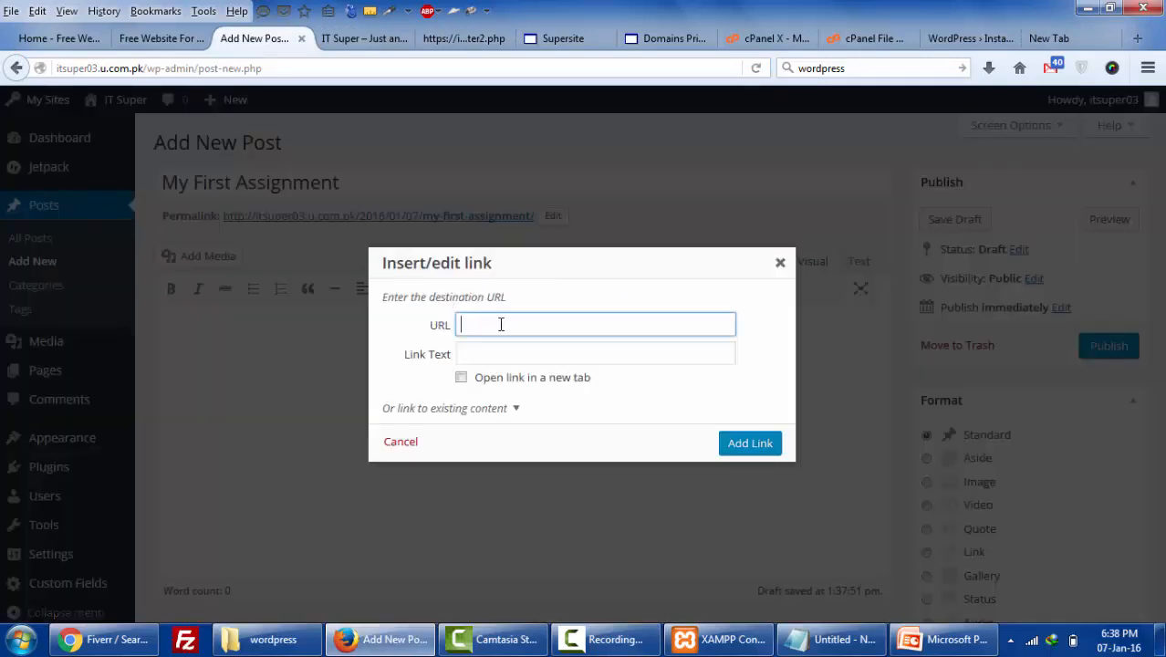
key("ctrl+v")
left_click(640, 360)
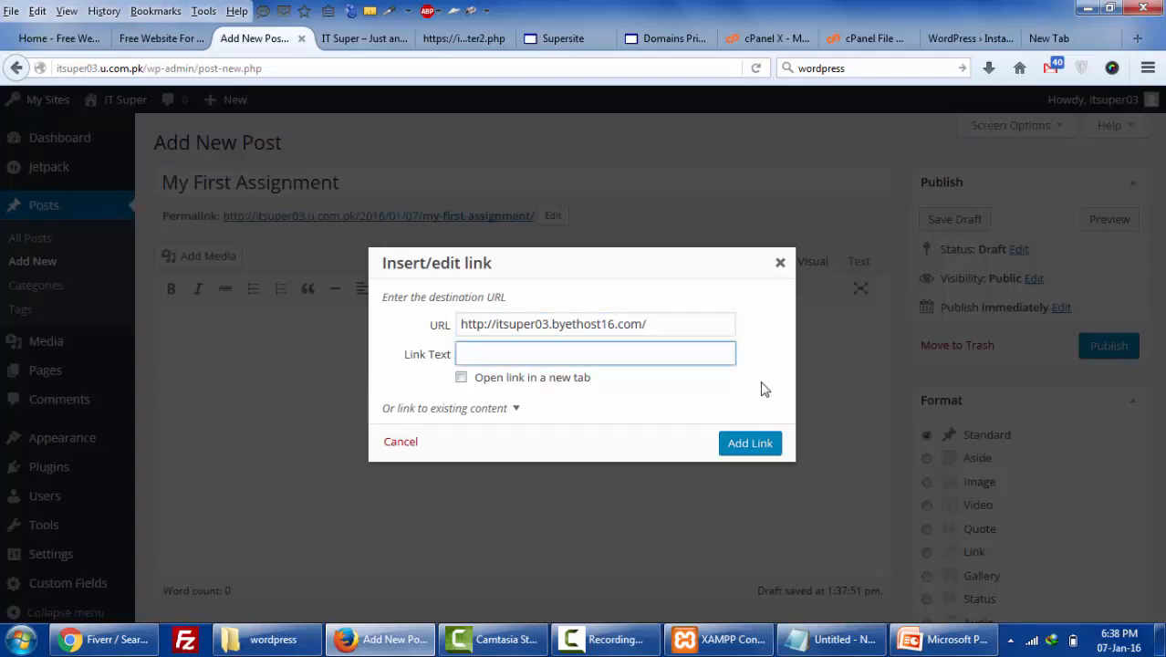
left_click(756, 444)
- Delete the duplicate address line accidentally pasted below the link
left_click(442, 358)
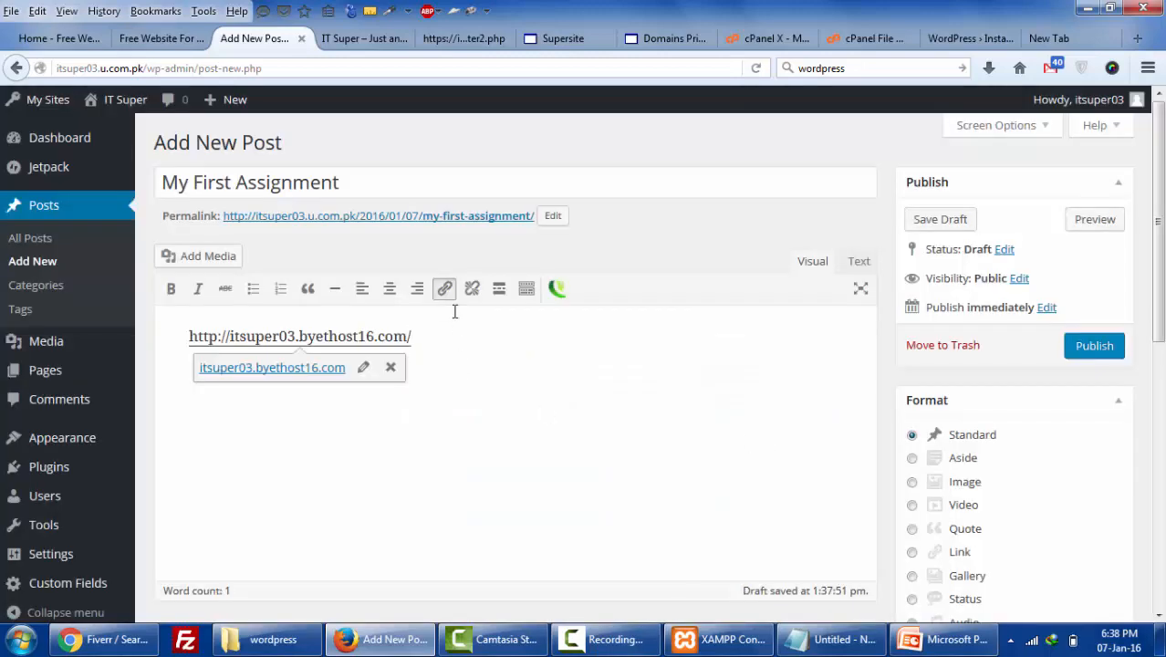
key("Return")
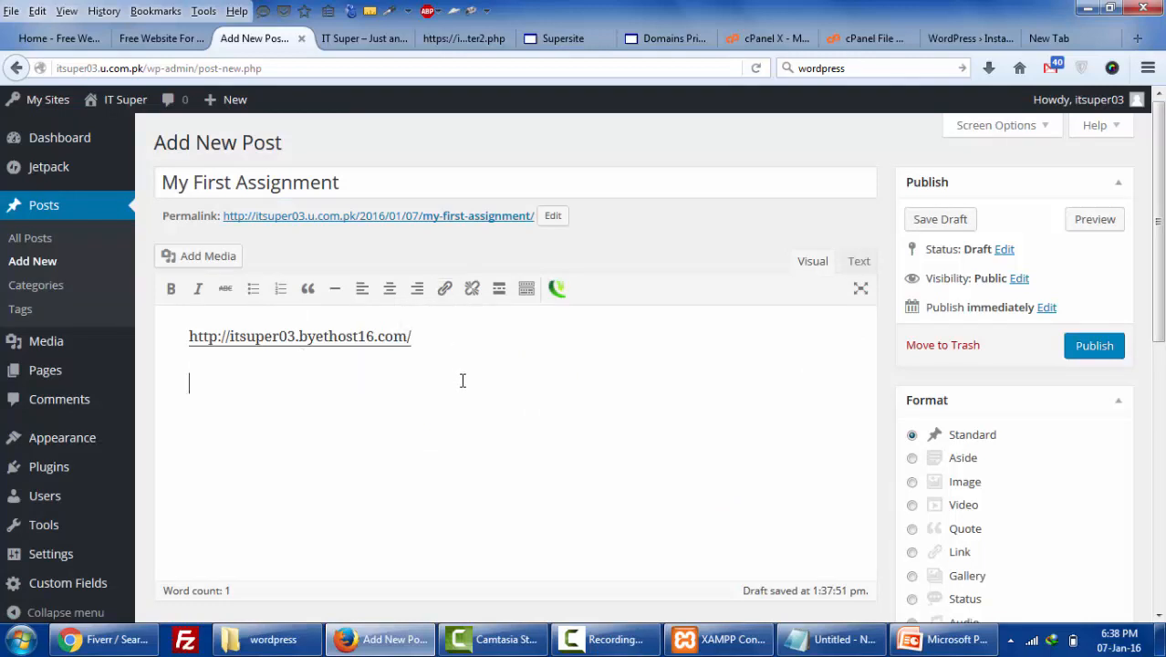
key("ctrl+v")
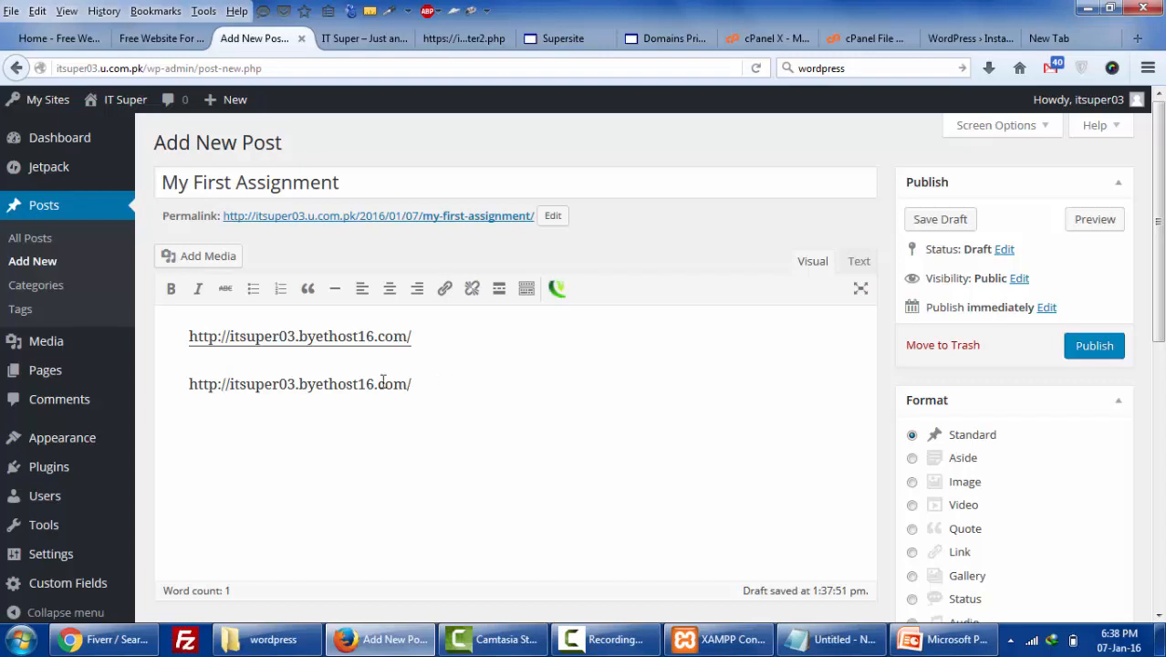
left_click_drag(411, 383, 192, 379)
key("BackSpace")
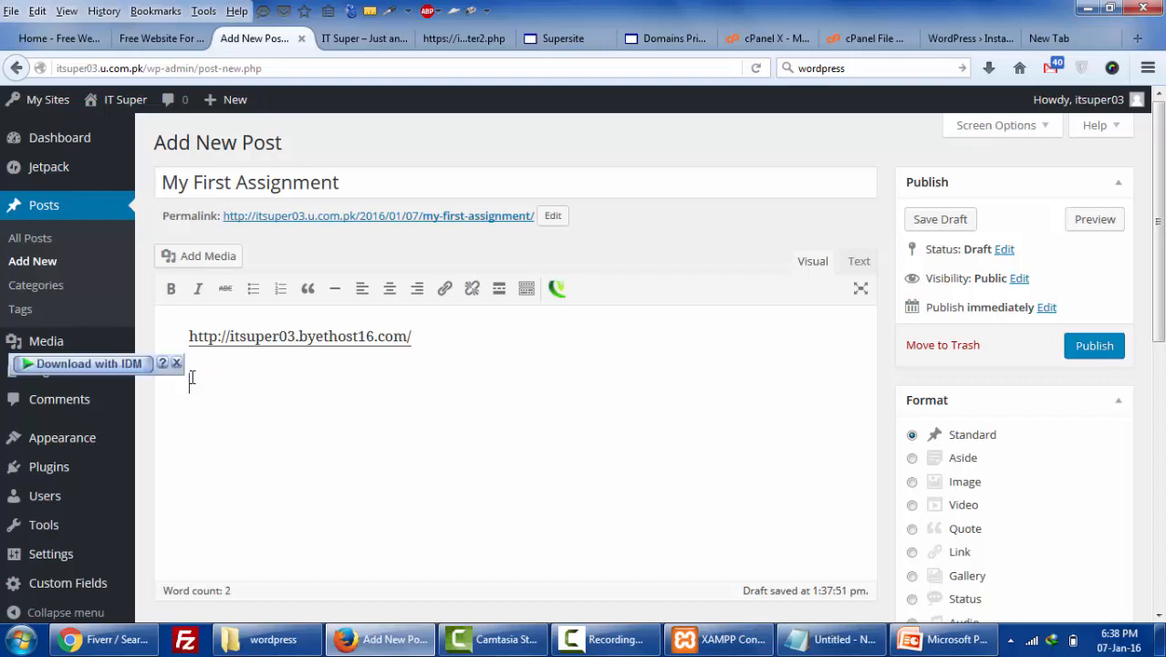
- Load the local WordPress site at localhost/wordpress/ in a new browser tab
left_click(1038, 41)
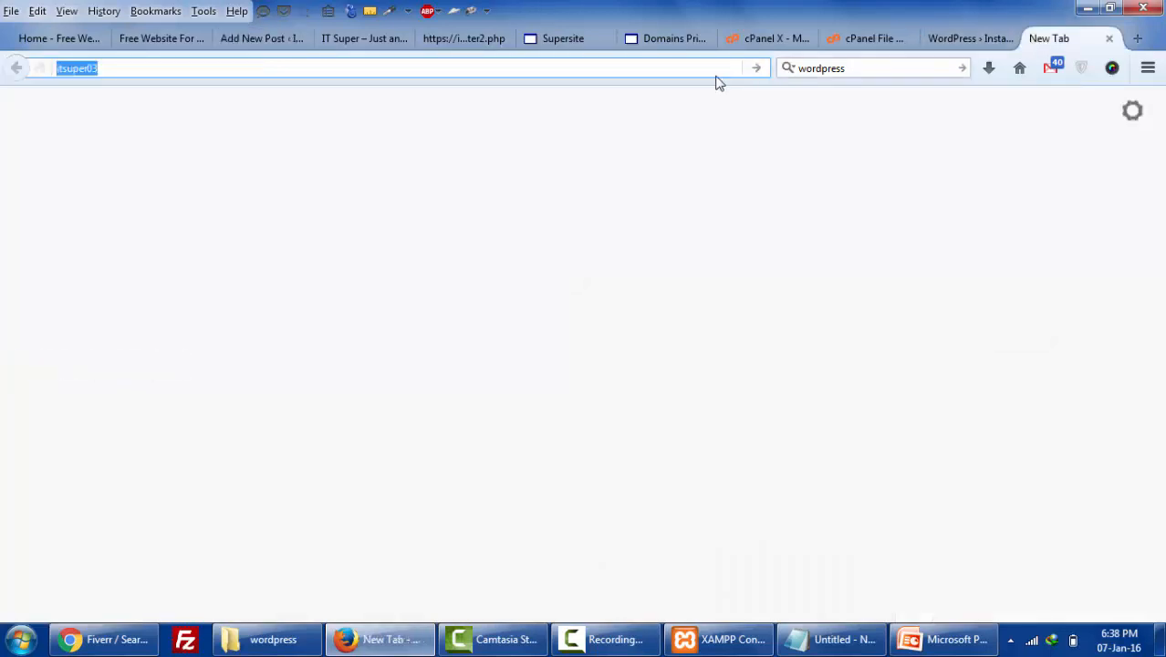
type("localhost/wordpress/")
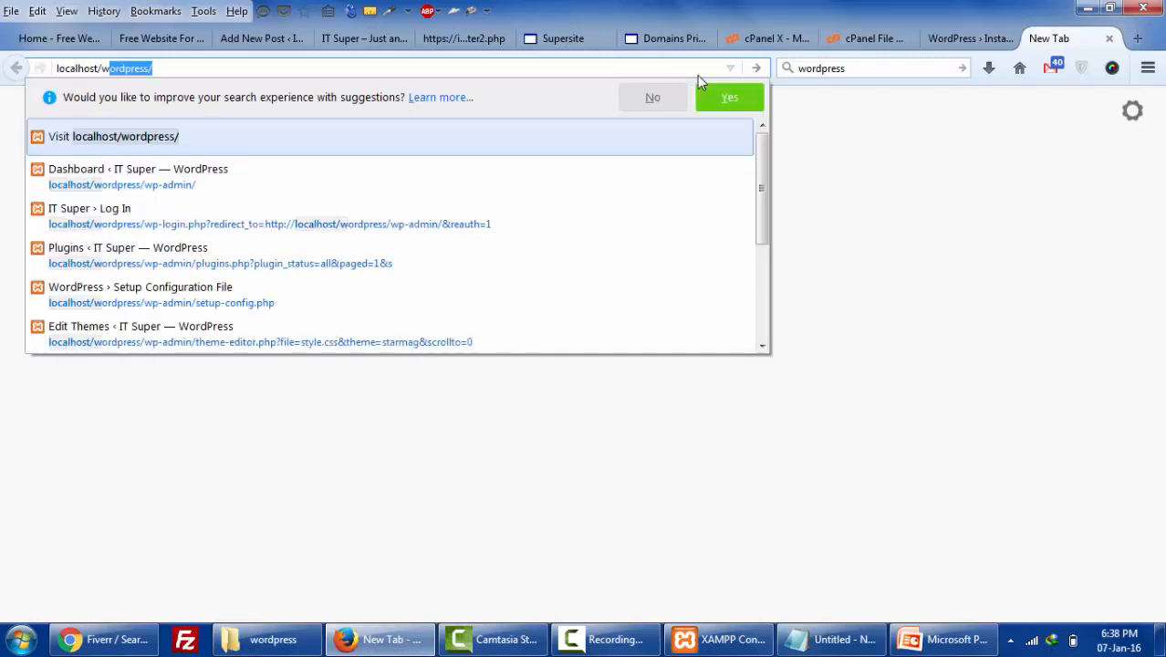
key("Return")
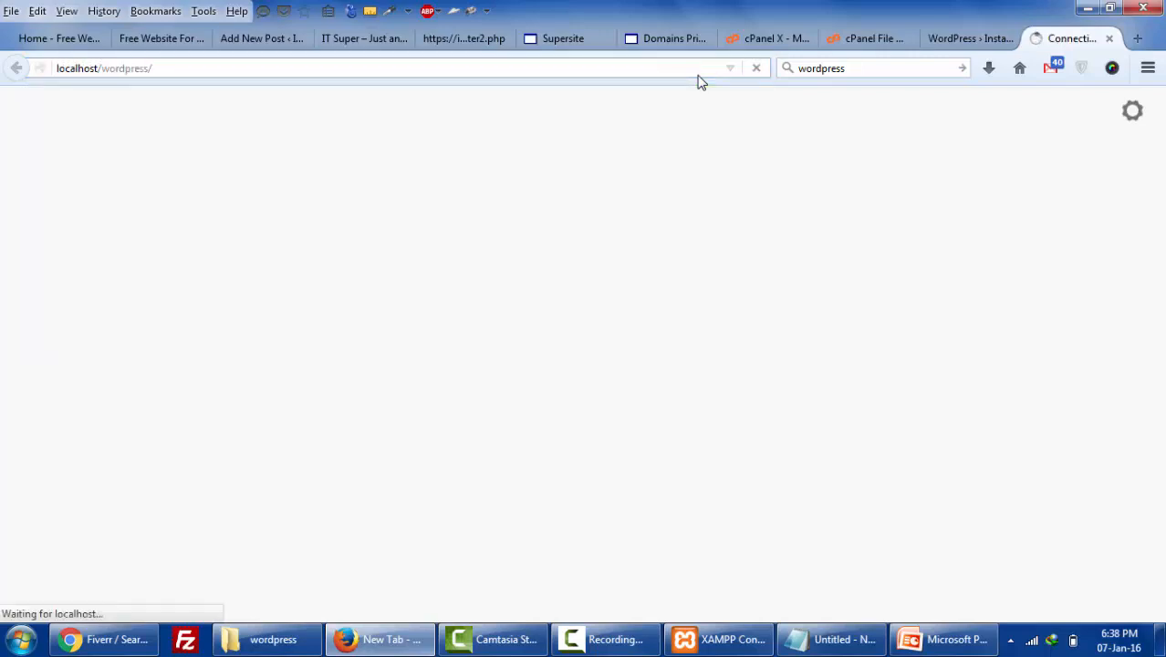
- Capture the local site page with Lightshot and save it as Screenshot_1.jpg on the Desktop
left_click(1010, 639)
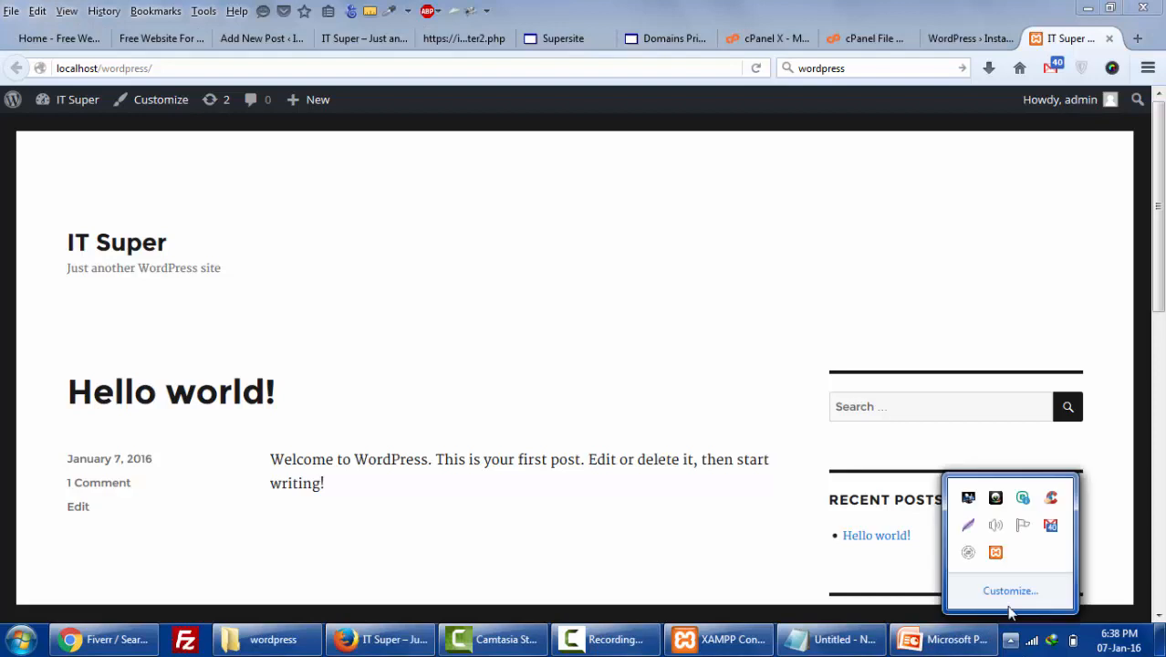
left_click(974, 528)
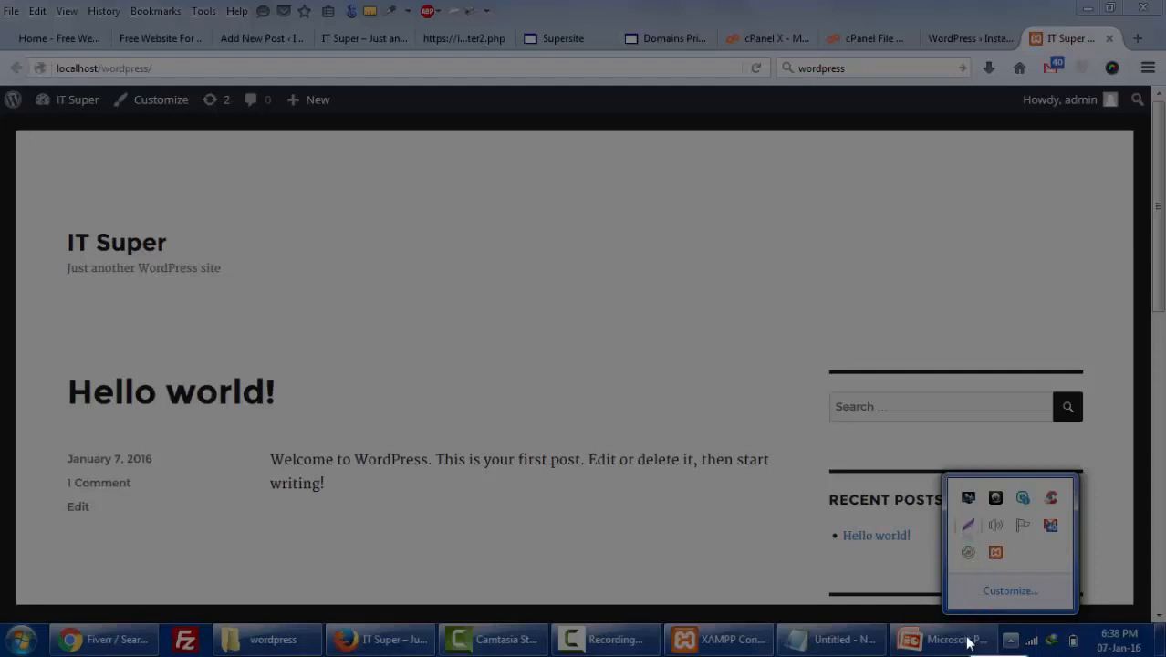
left_click_drag(0, 0, 1099, 566)
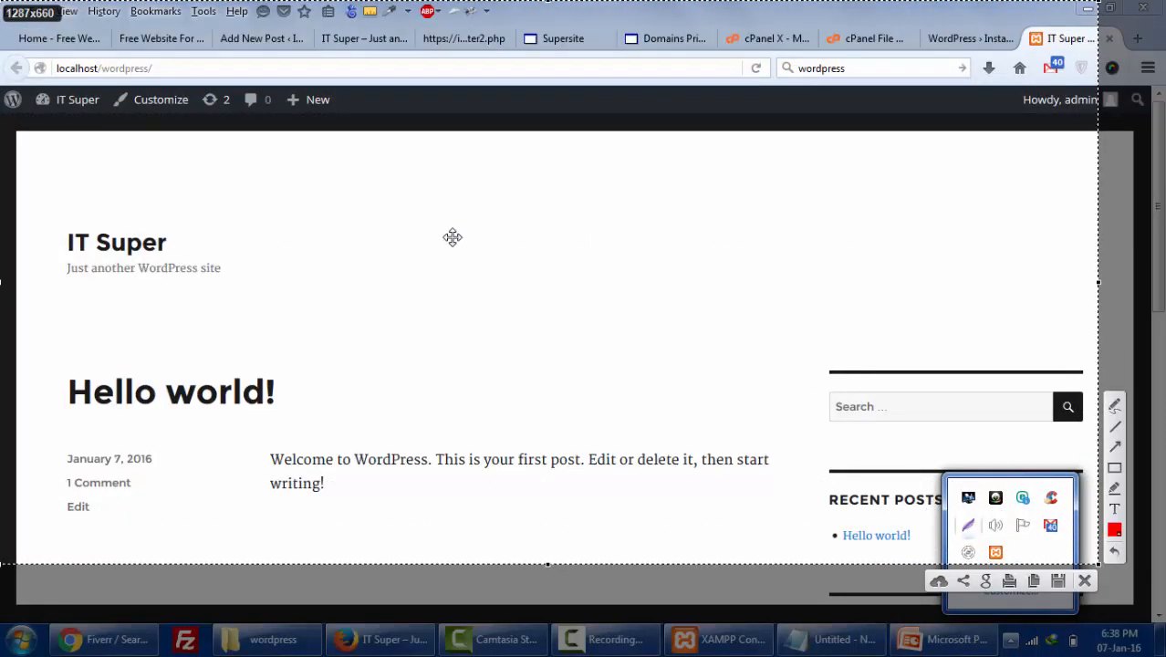
left_click(1058, 582)
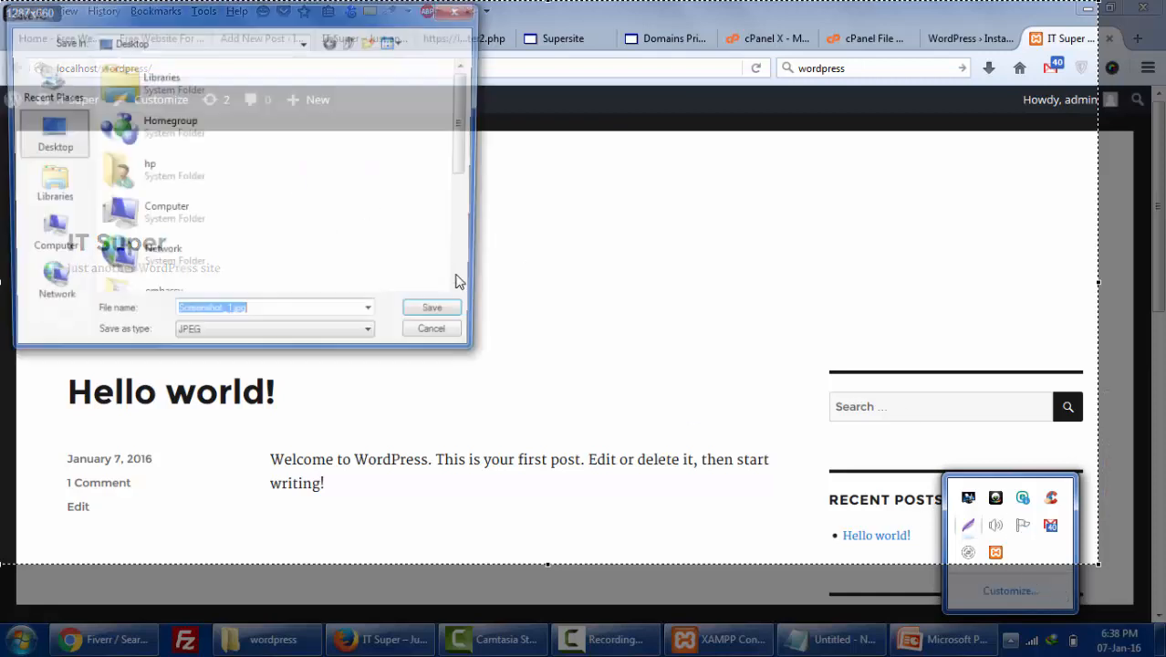
left_click(422, 318)
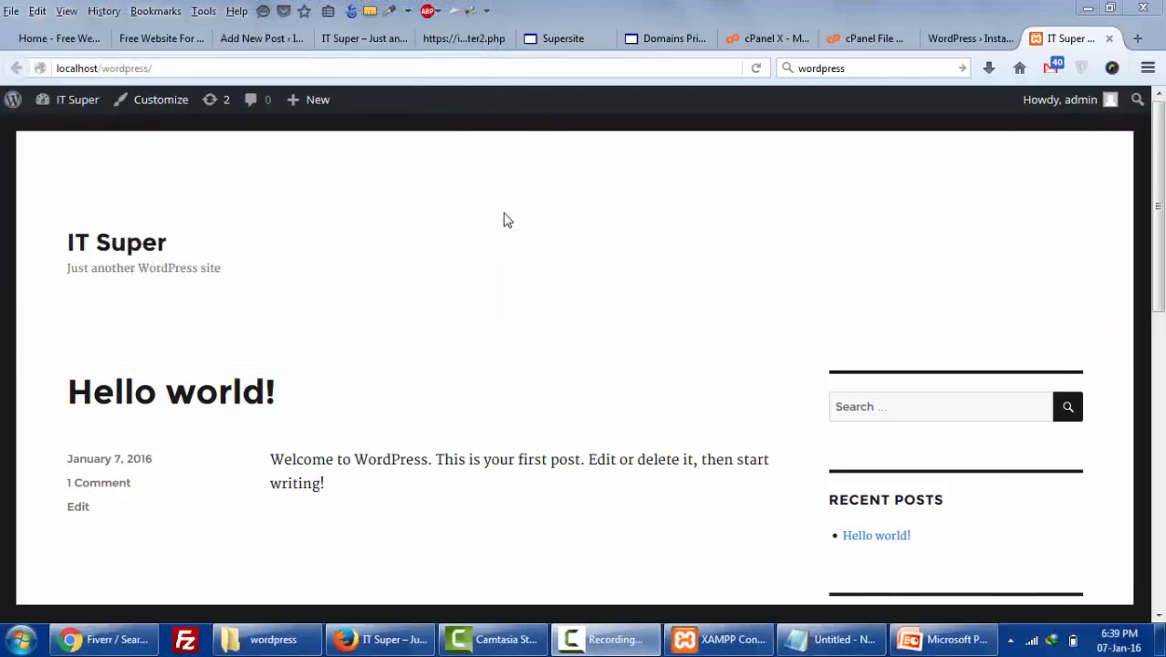
- Launch Snipping Tool via the 'sni' search and snip the WordPress page area
left_click(20, 638)
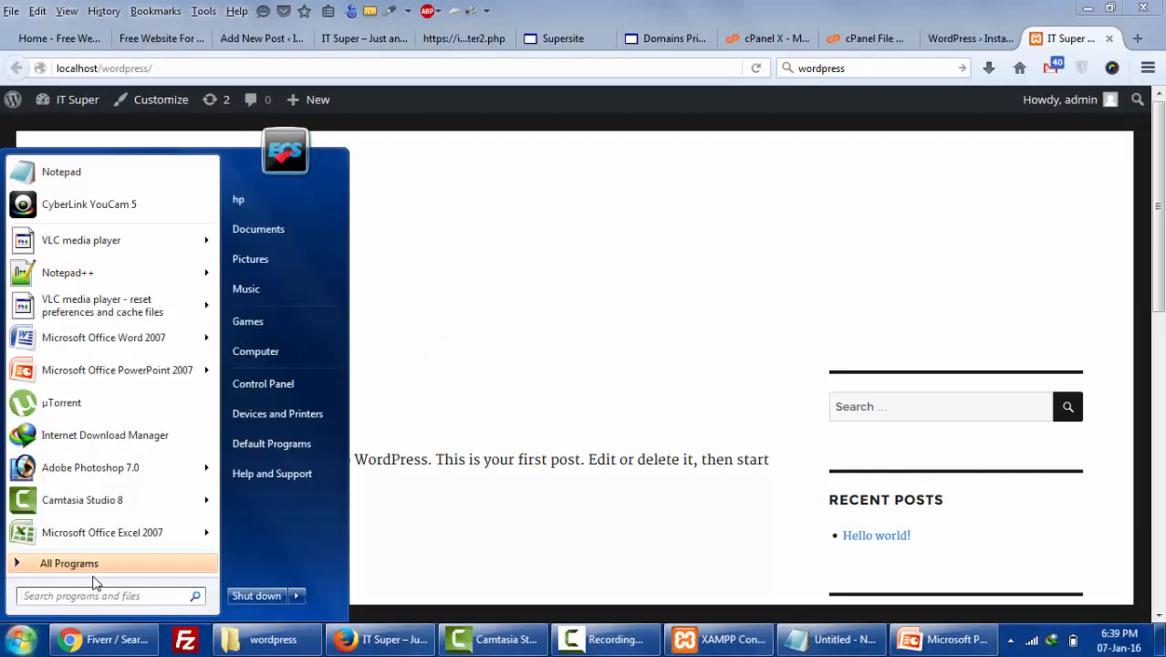
type("sni")
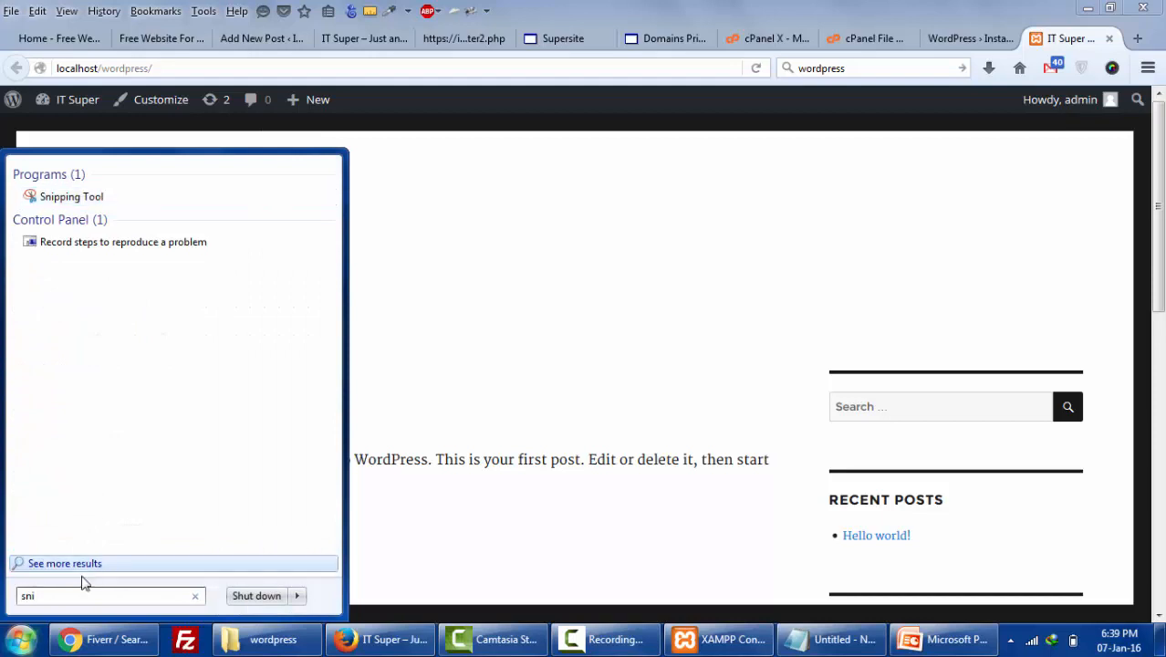
left_click(78, 200)
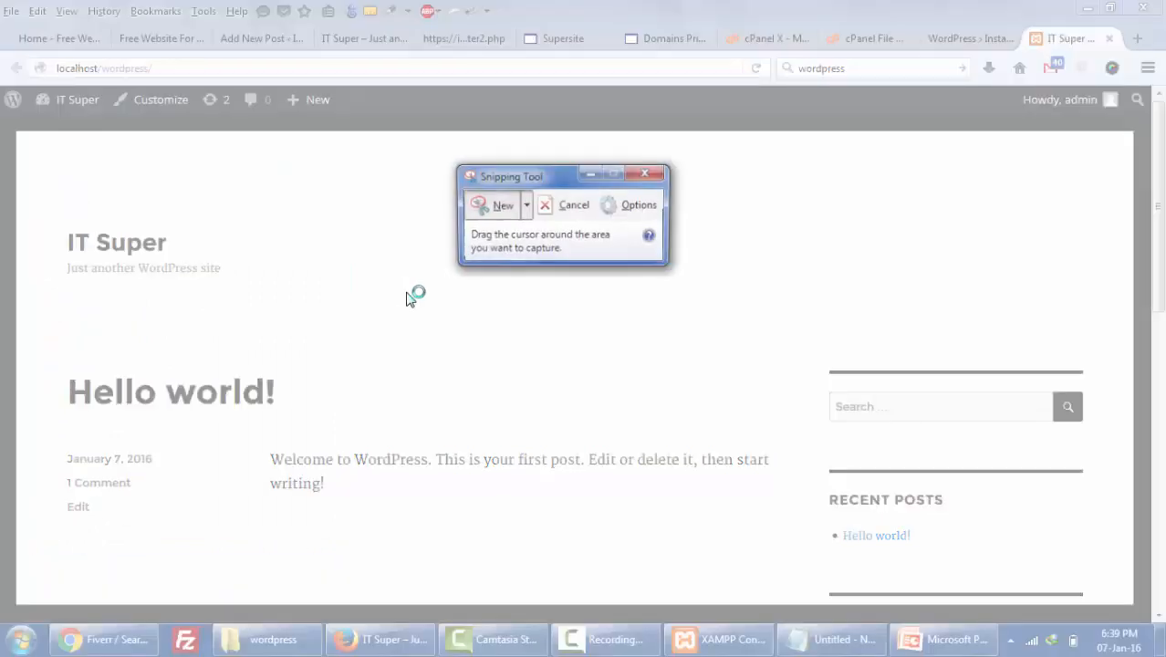
left_click_drag(1, 9, 999, 533)
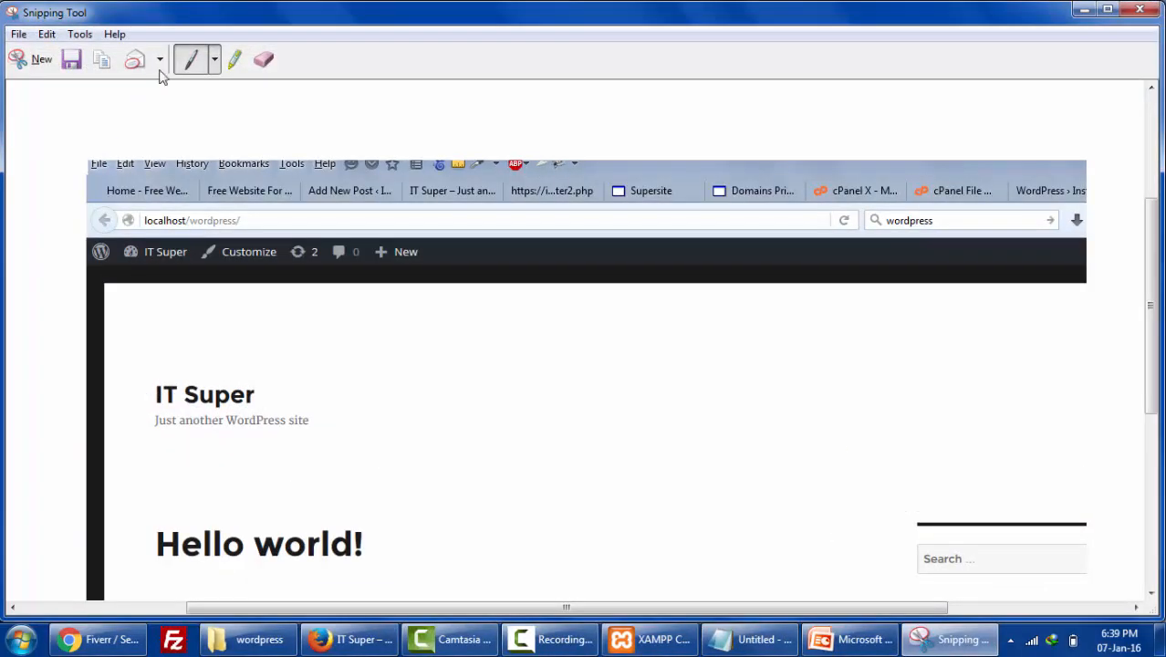
- Save the snip as Capture.PNG on the Desktop and close Snipping Tool
left_click(71, 60)
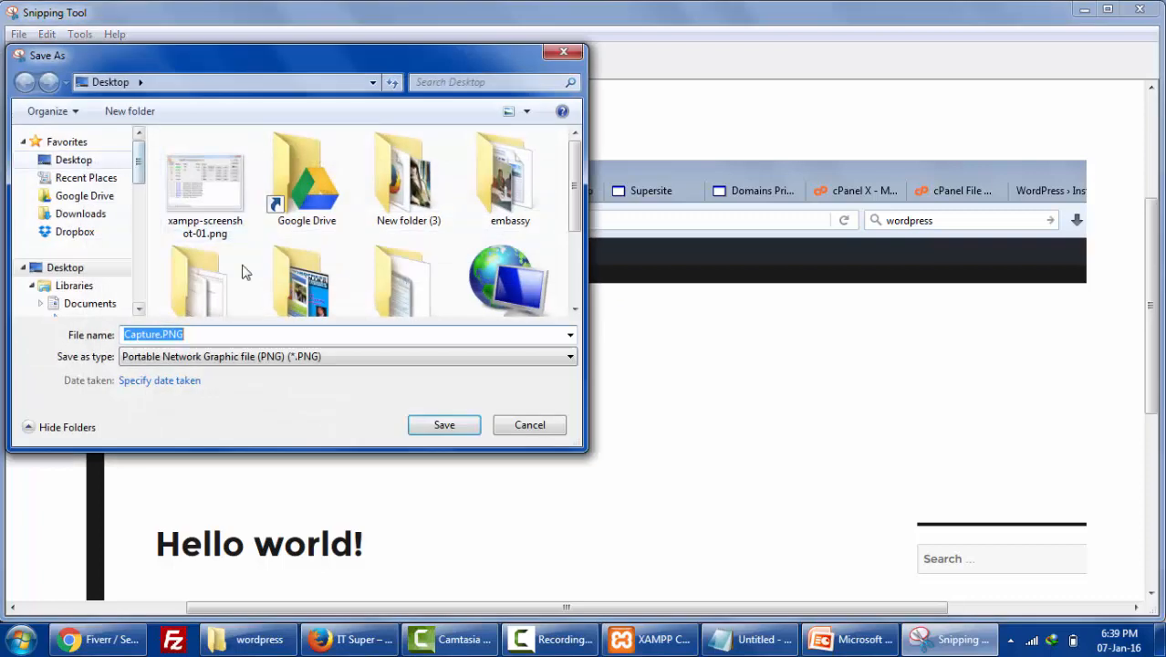
left_click(434, 436)
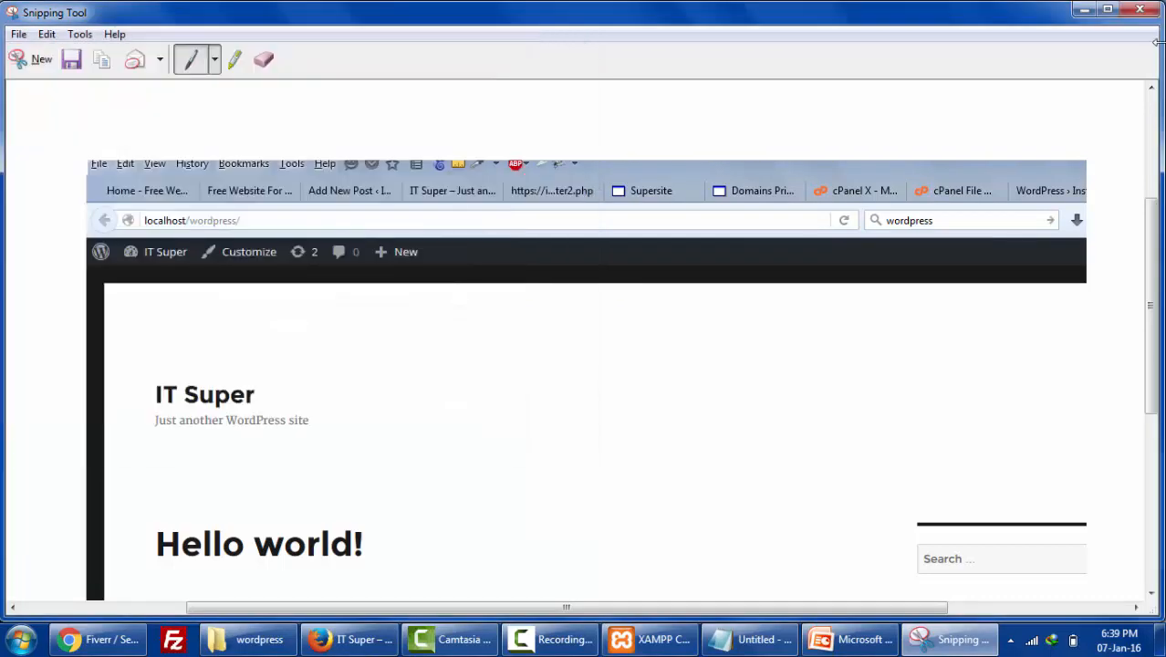
left_click(1141, 15)
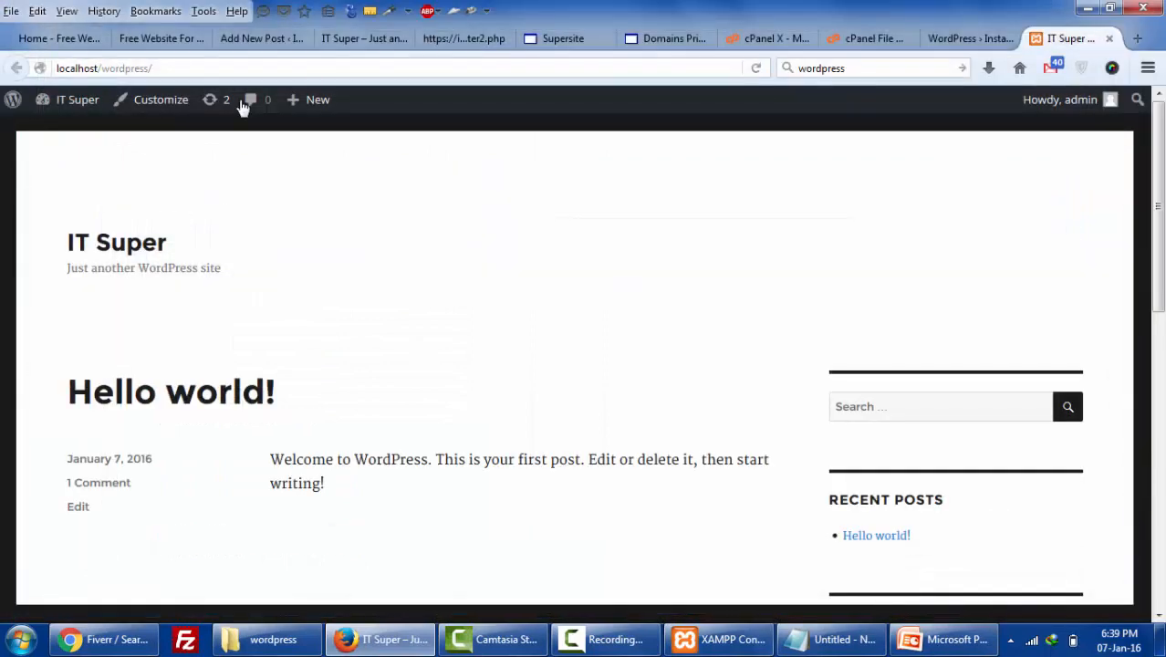
- Upload Screenshot_1.jpg through Add Media and insert it into the post
left_click(265, 40)
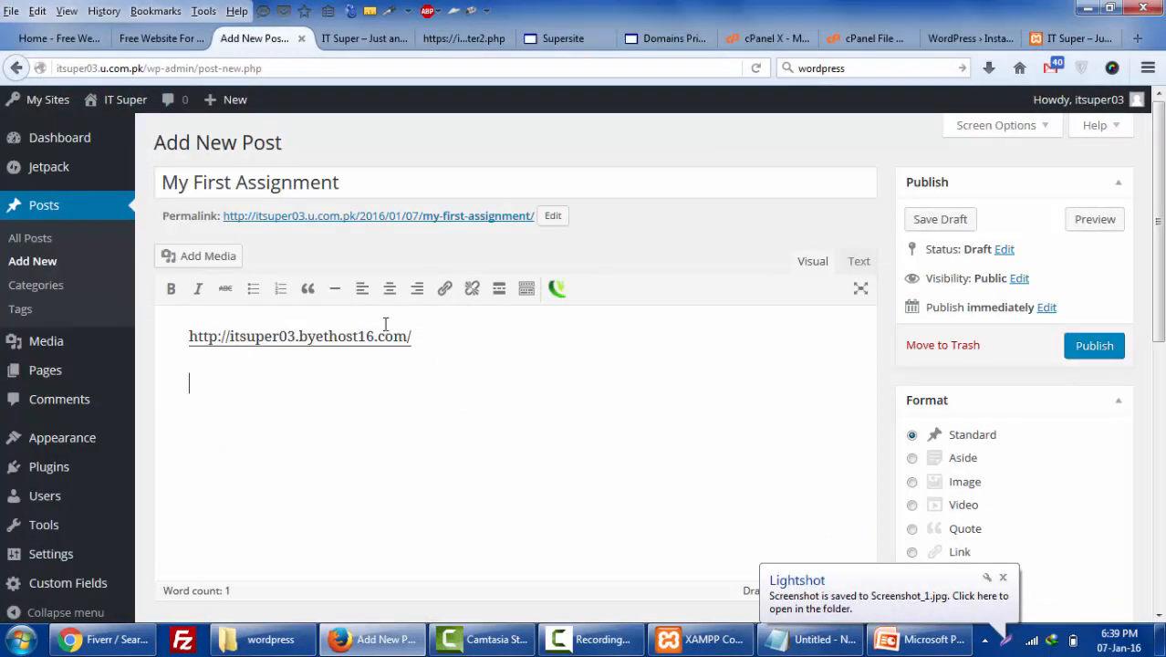
left_click(196, 257)
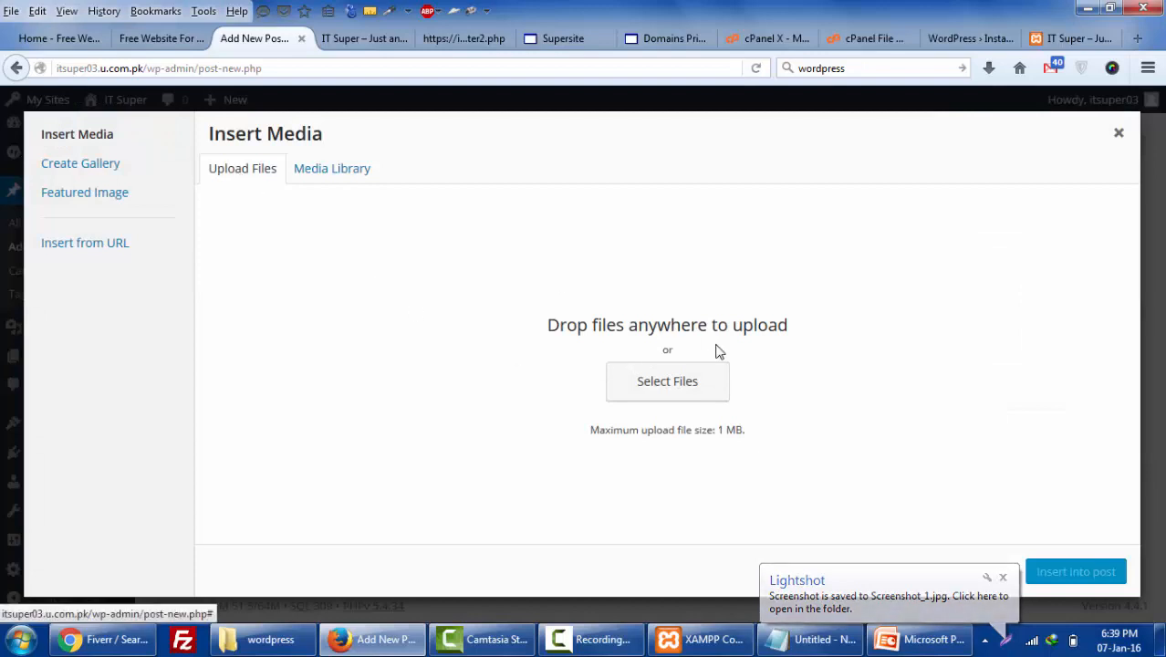
left_click(1119, 132)
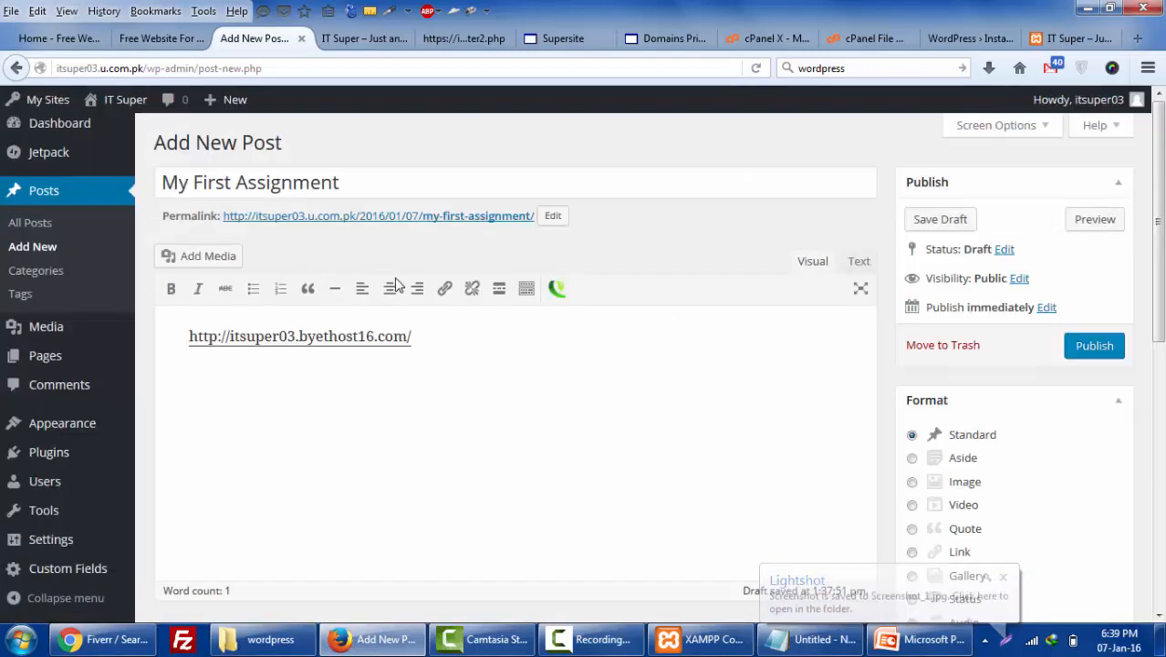
left_click(219, 257)
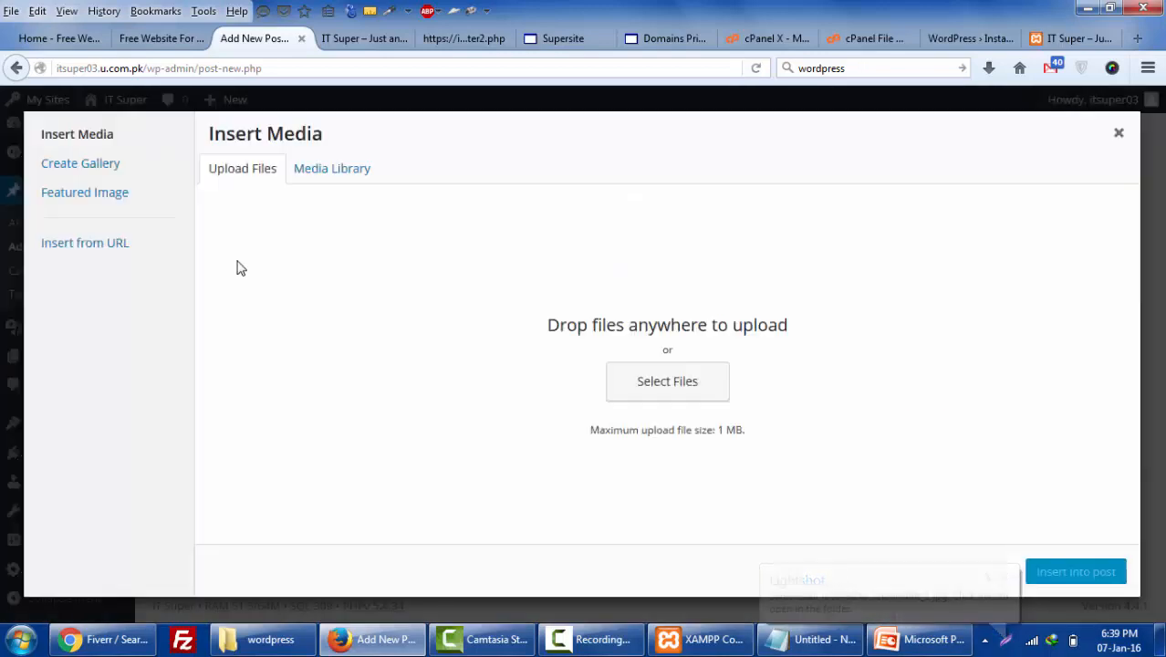
left_click(629, 394)
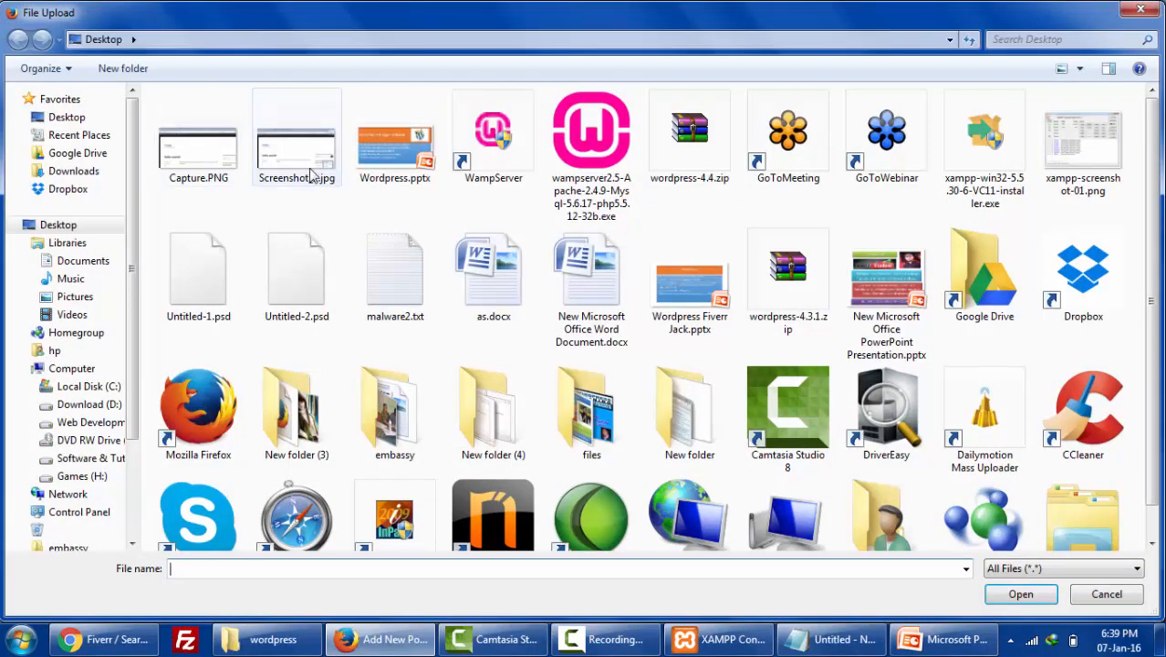
double_click(310, 175)
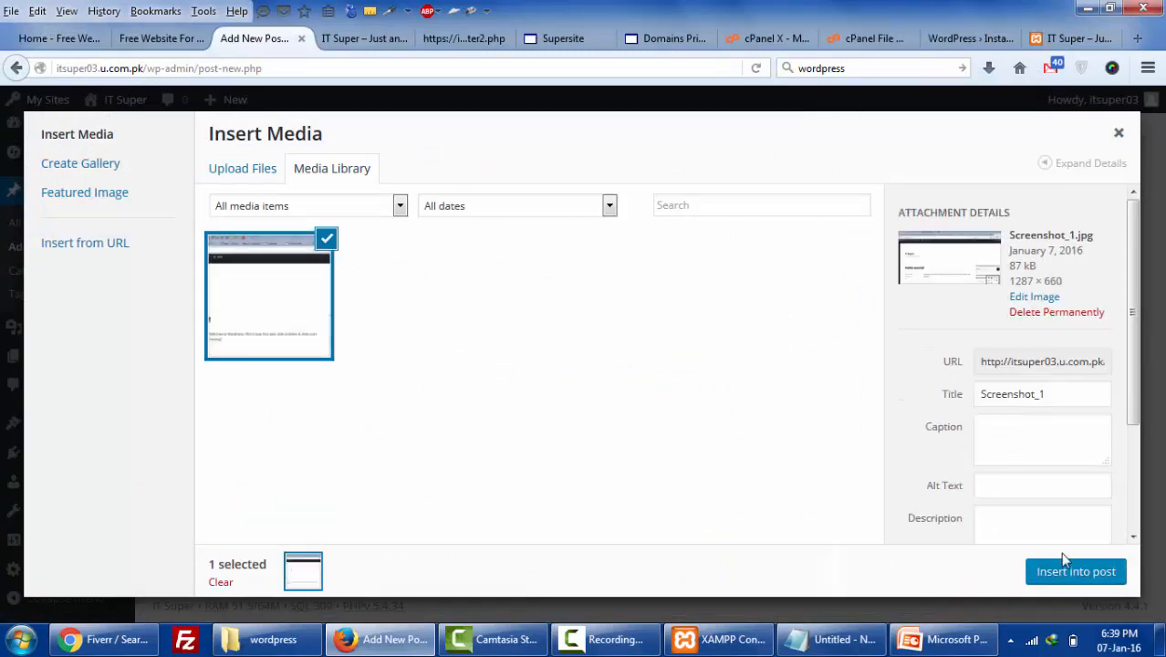
left_click(1074, 567)
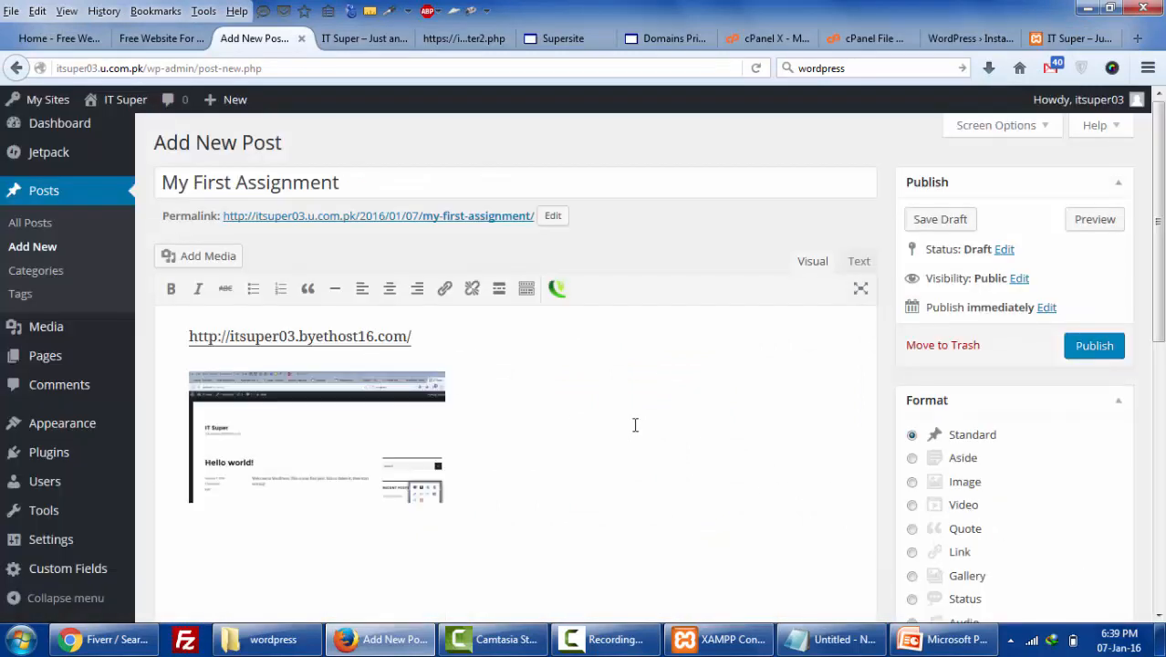
- Enlarge the inserted screenshot to about 540 px wide and publish My First Assignment
left_click(396, 467)
scroll(452, 366, "down", 2)
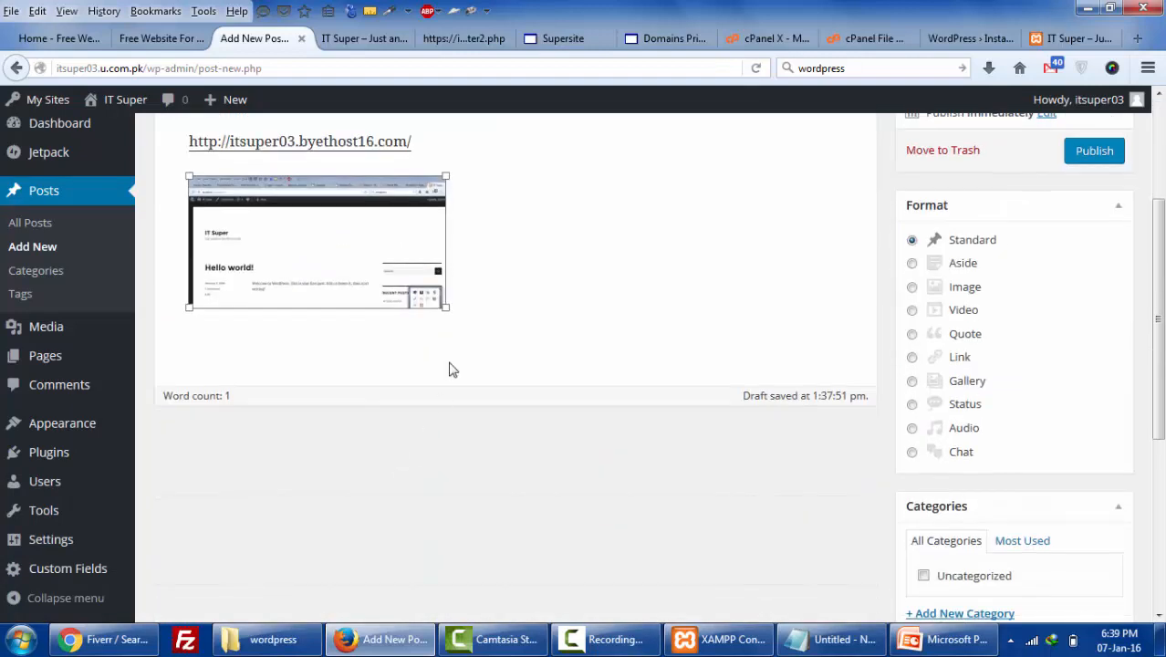
left_click_drag(446, 310, 683, 438)
scroll(748, 419, "up", 2)
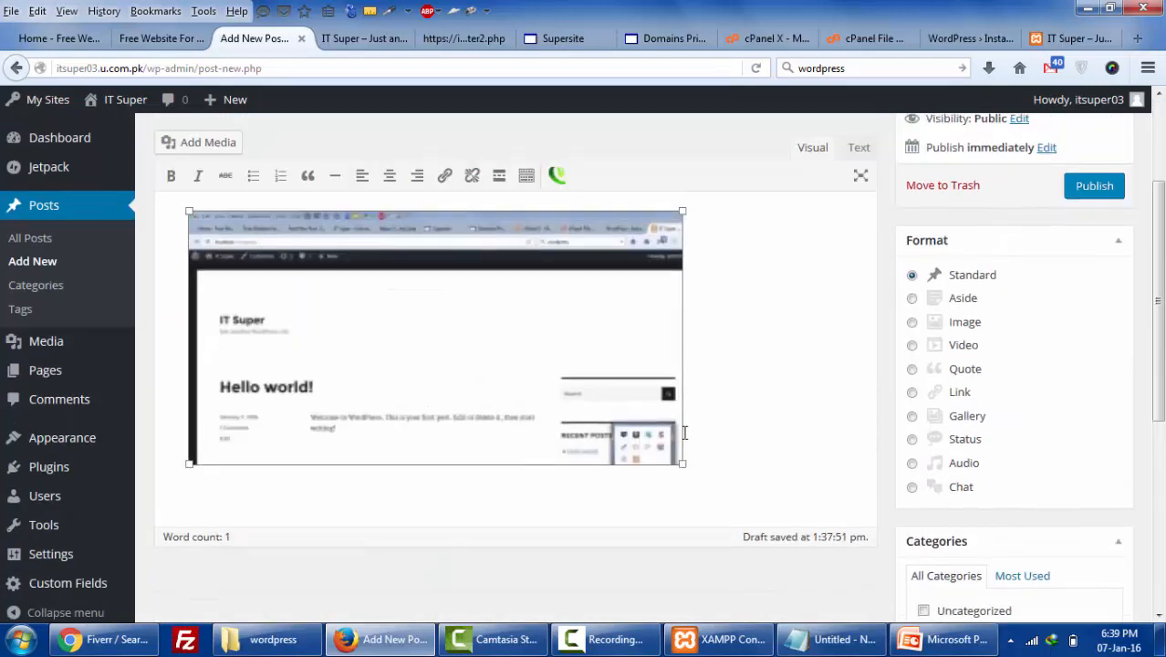
left_click(1099, 346)
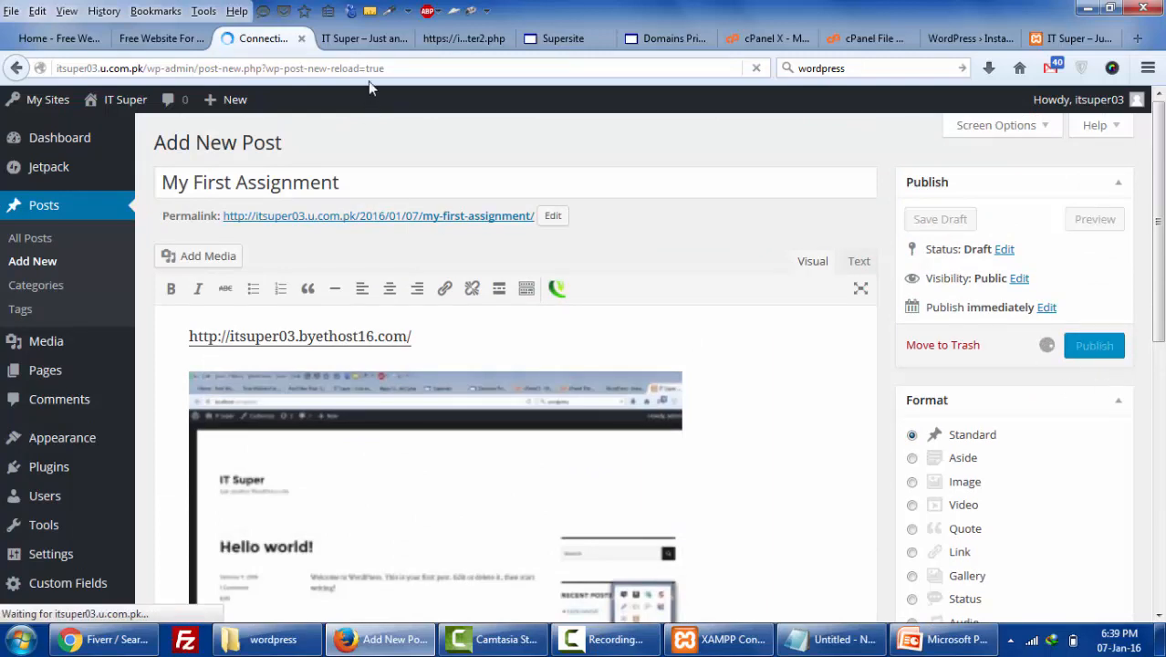
- Reload the live IT Super site and highlight the Byethost link in the new post
left_click(363, 38)
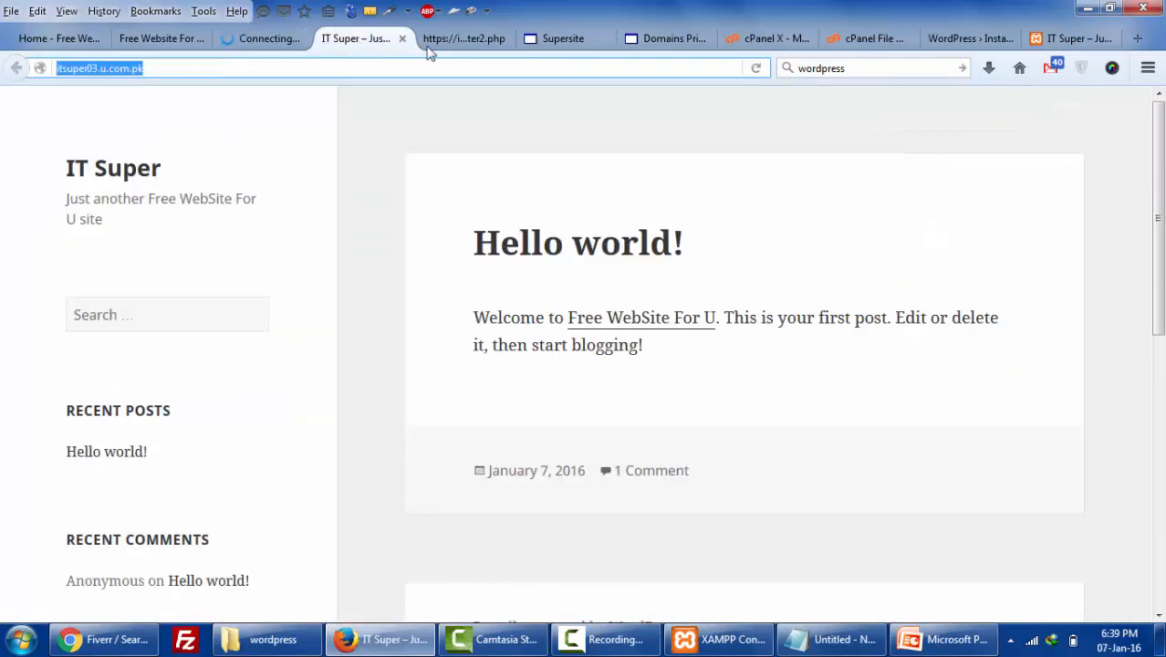
left_click(757, 68)
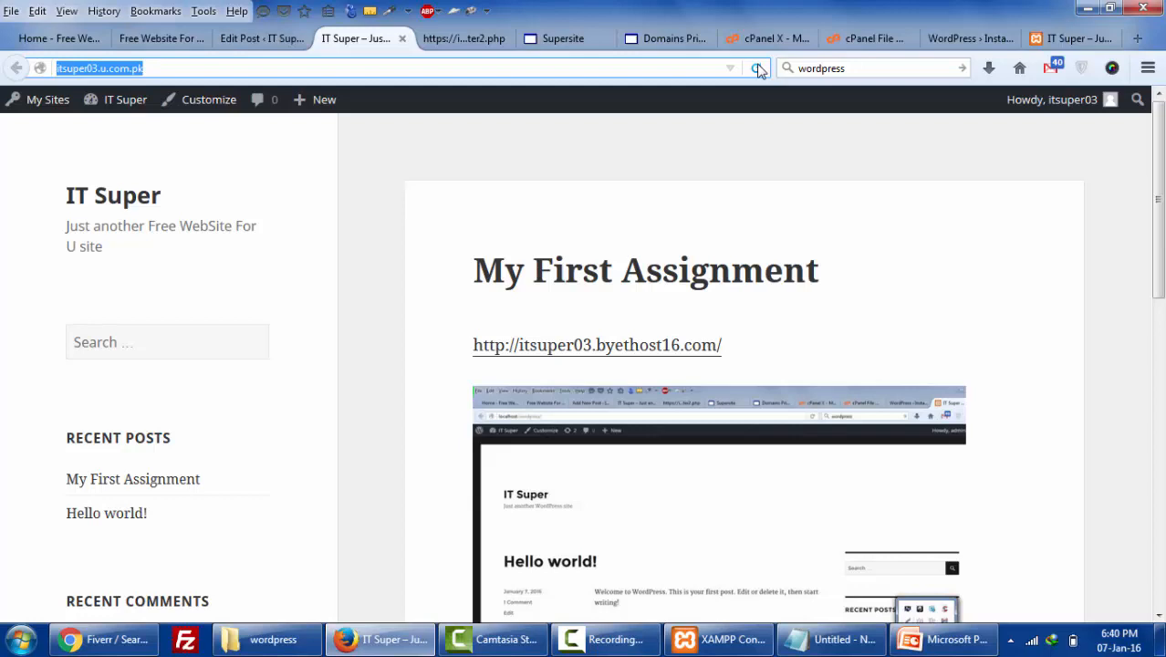
scroll(1031, 365, "down", 3)
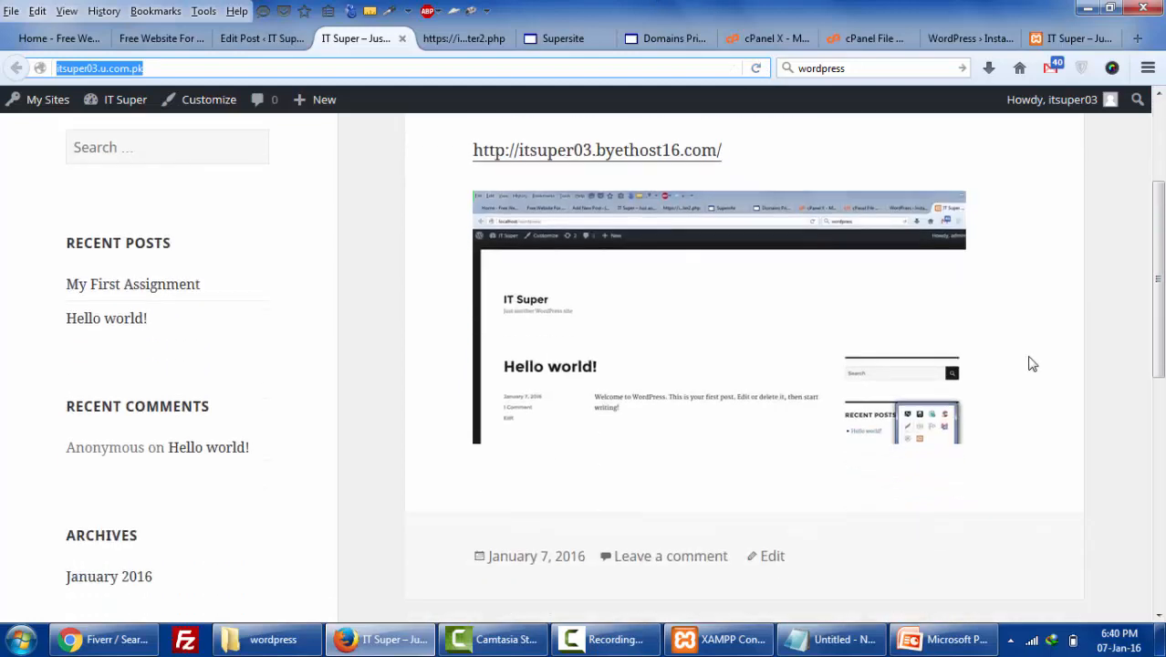
scroll(652, 348, "up", 3)
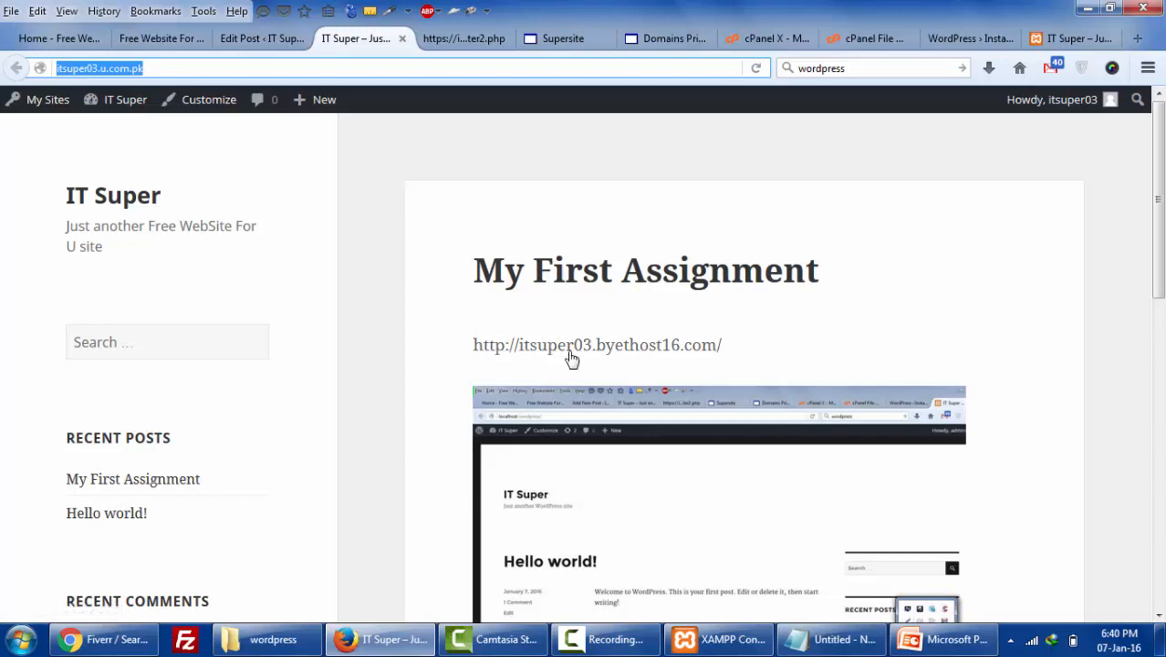
left_click_drag(753, 352, 491, 348)
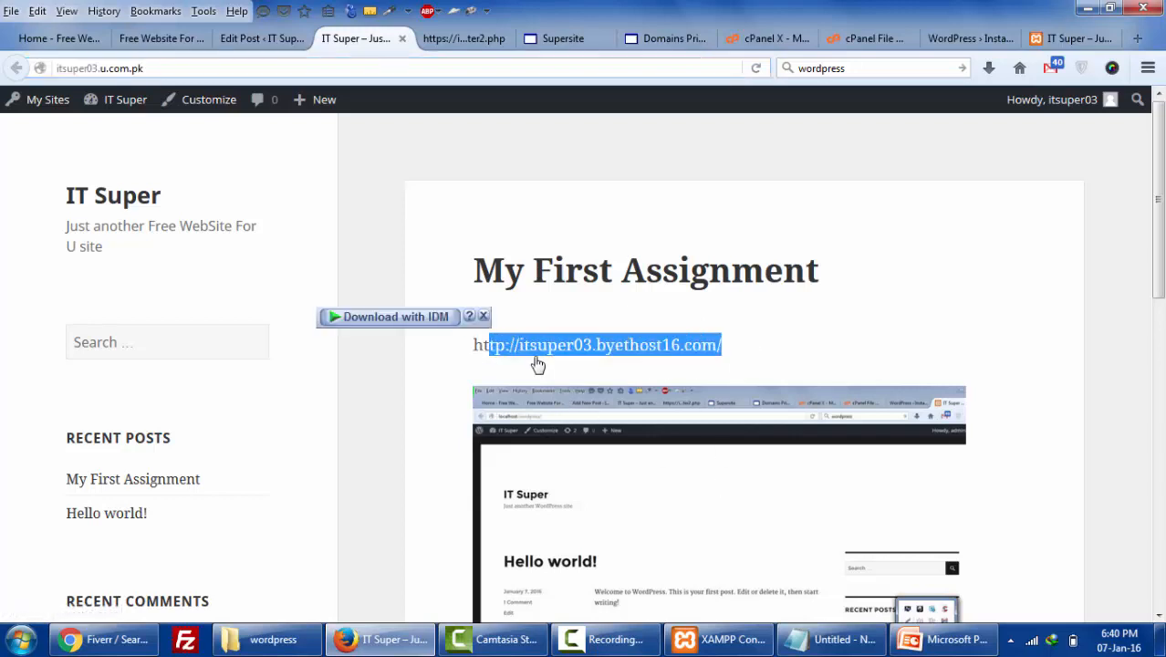
- Scroll through the published post to show its link and screenshot
scroll(538, 365, "down", 2)
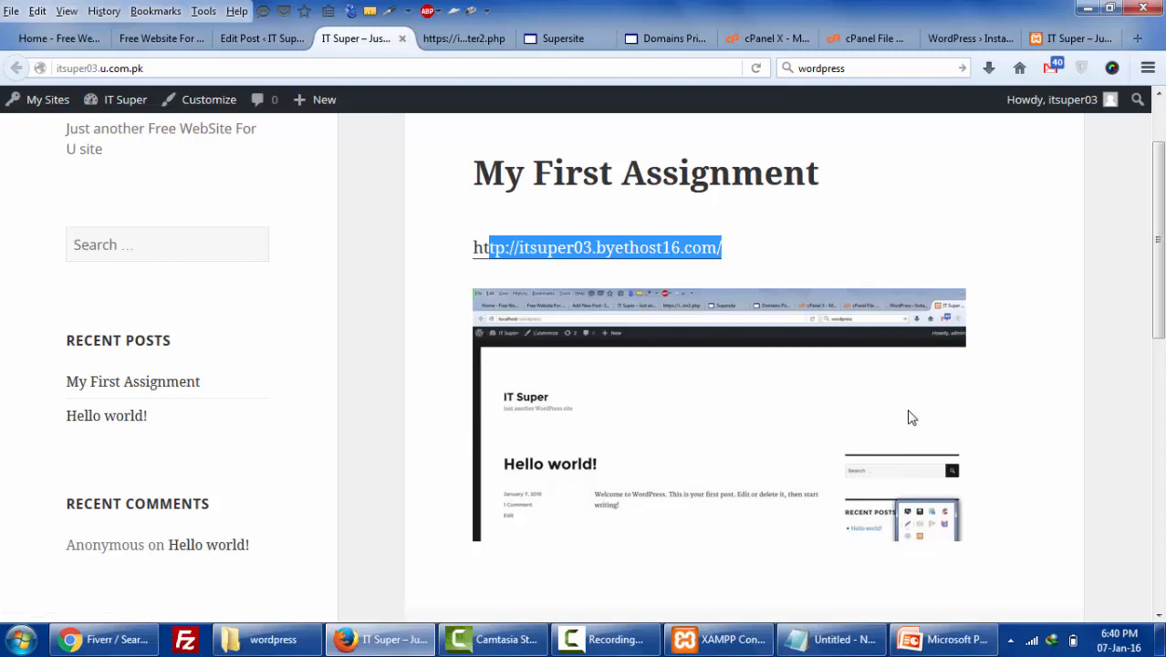
scroll(910, 417, "down", 4)
scroll(910, 417, "up", 6)
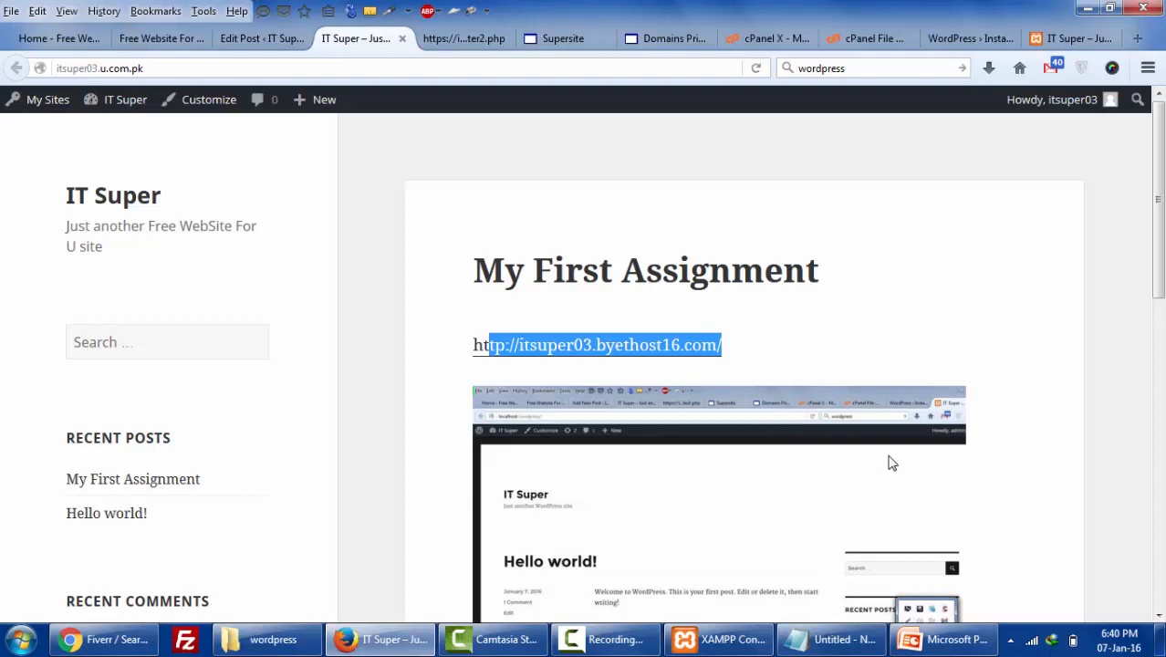
scroll(890, 463, "down", 3)
scroll(890, 463, "up", 3)
scroll(951, 212, "down", 5)
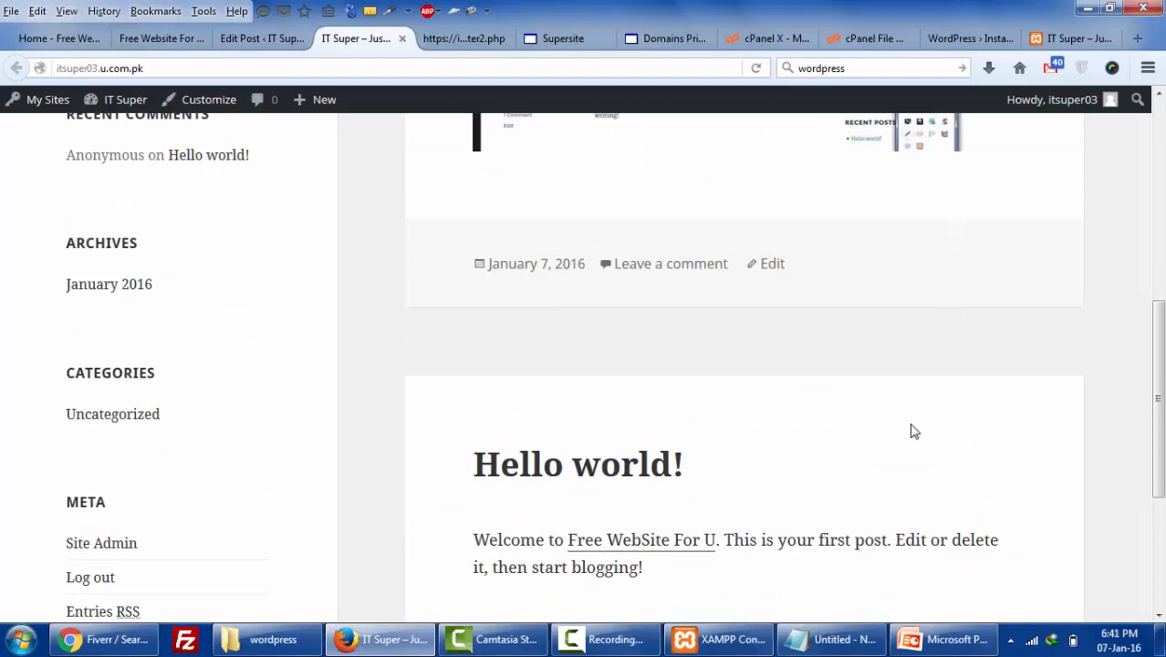
scroll(913, 430, "up", 7)
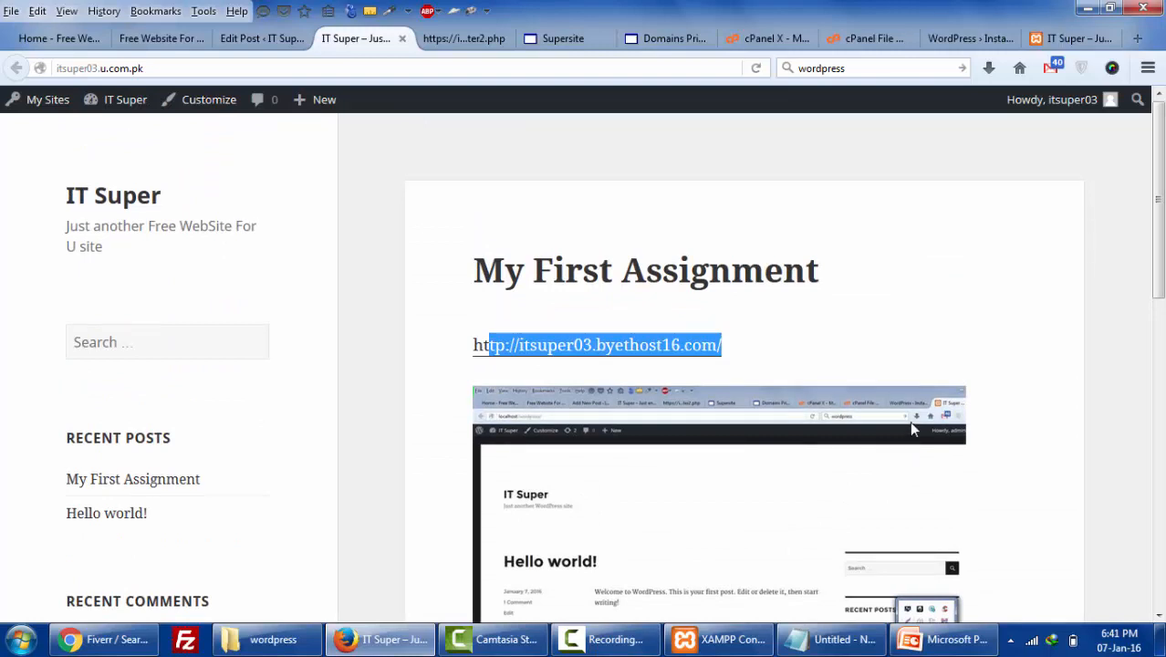
left_click(598, 644)
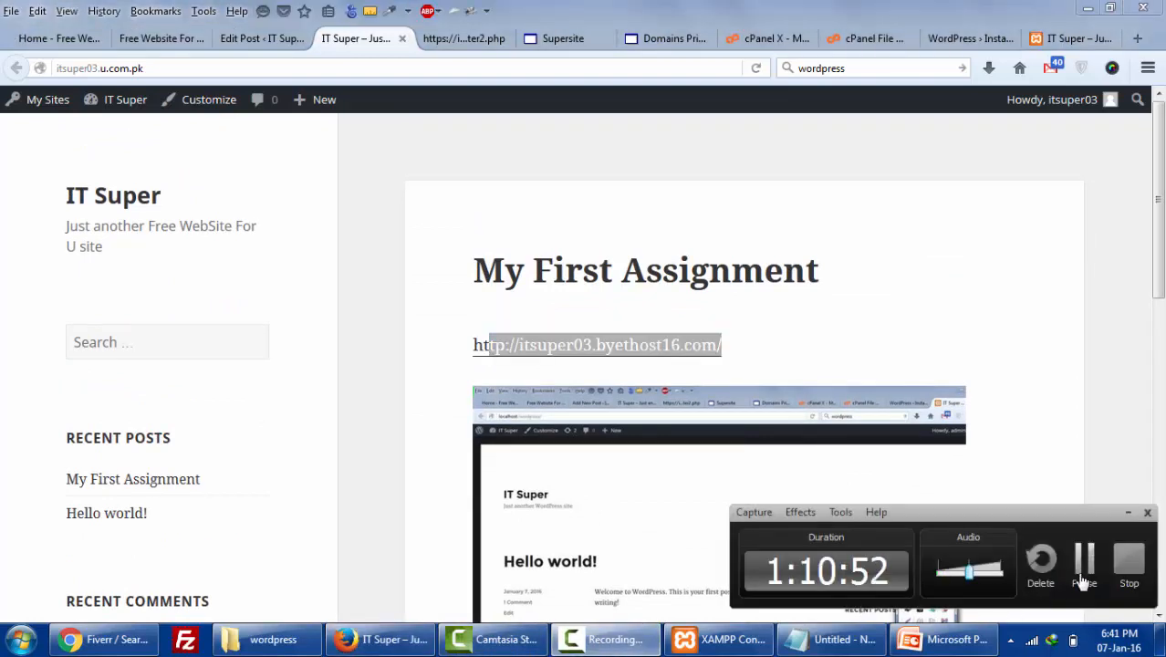